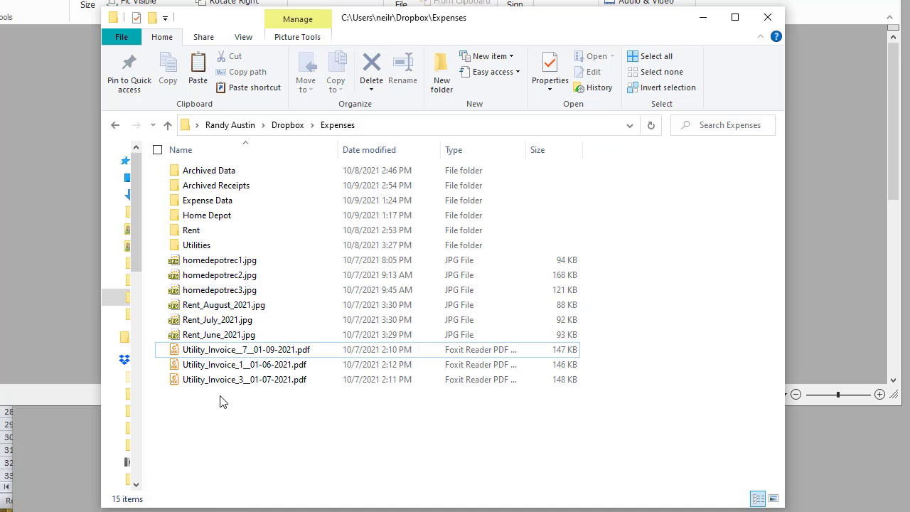
Open the July rent receipt image and mark its receipt number 1134 and 1,890.00 amount
double_click(211, 319)
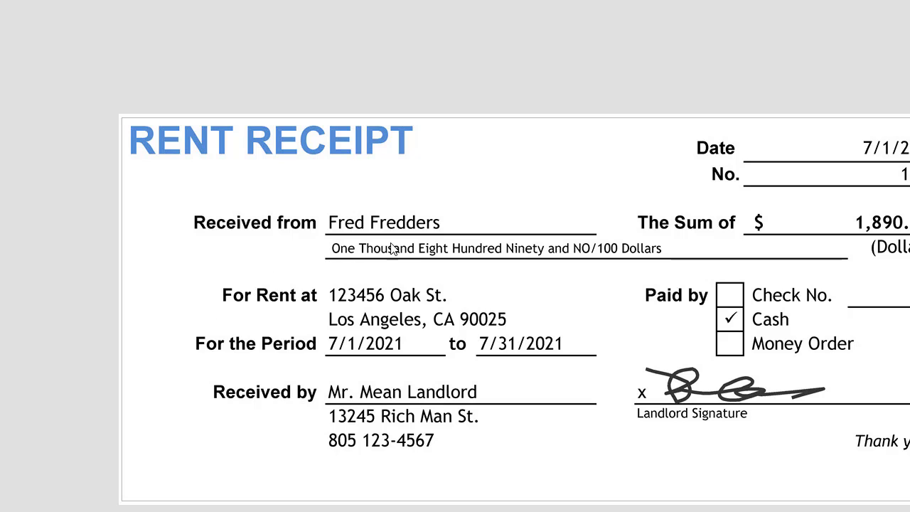
key(Return)
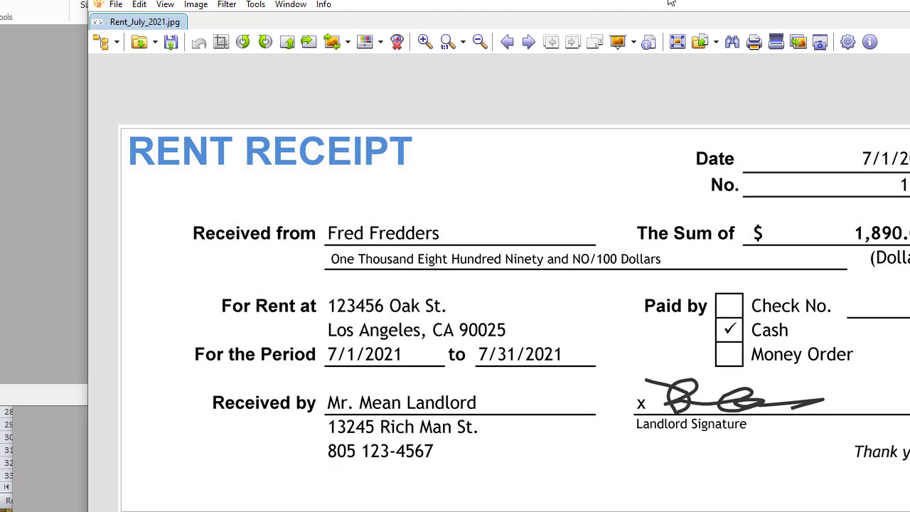
key(Escape)
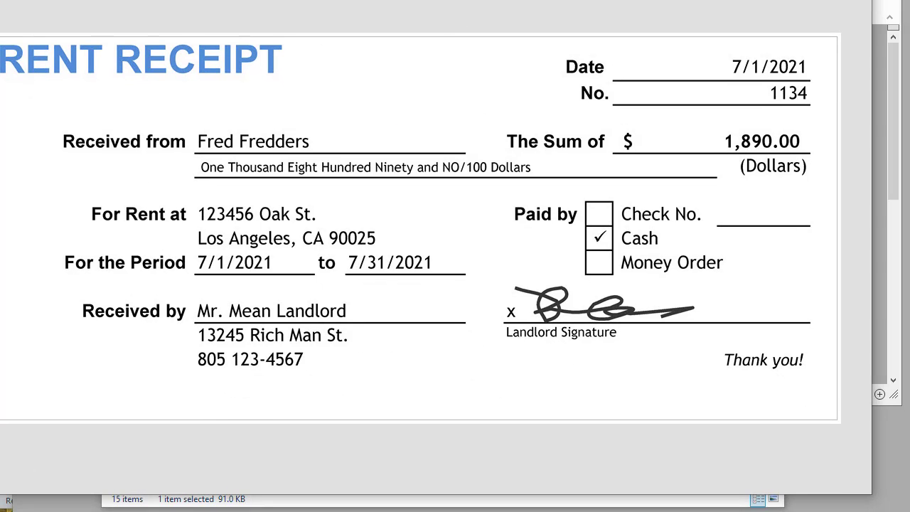
drag(426, 3, 438, 18)
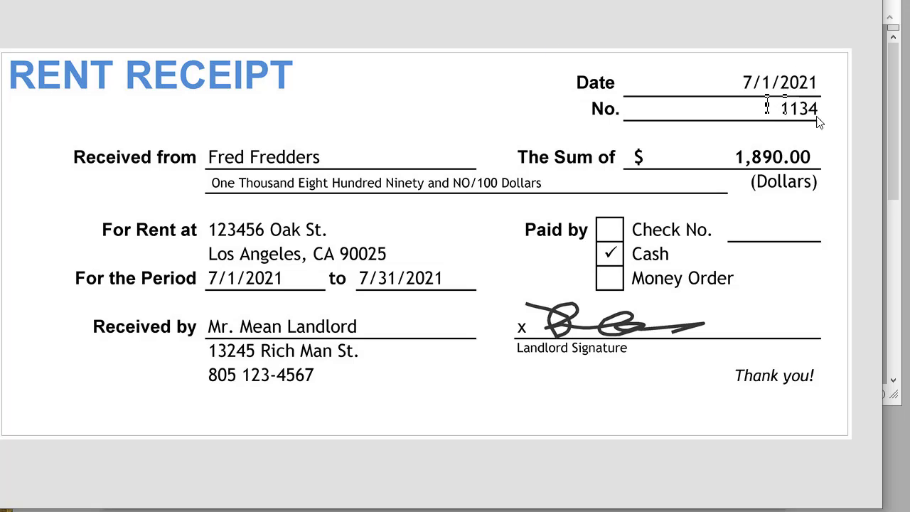
drag(767, 95, 829, 122)
drag(710, 136, 825, 178)
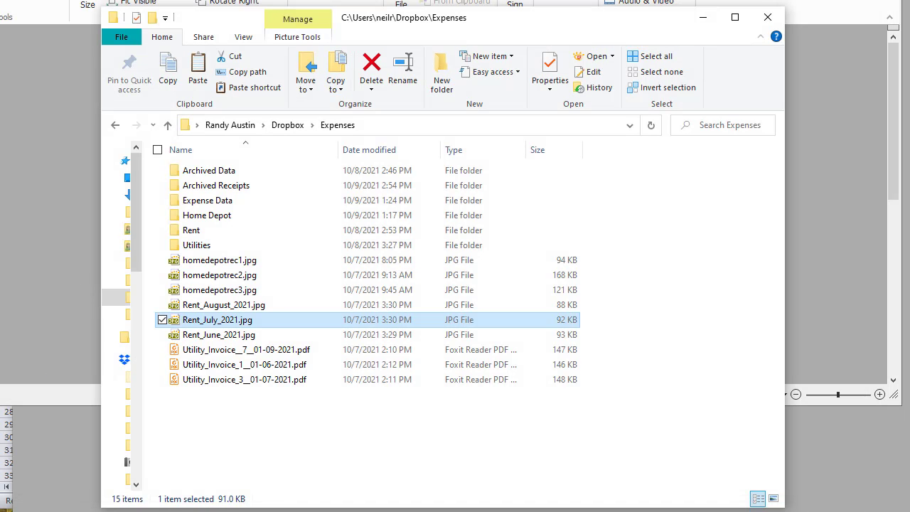
Close the Expenses folder, go to the PDF.co homepage and log out of the account
click(772, 10)
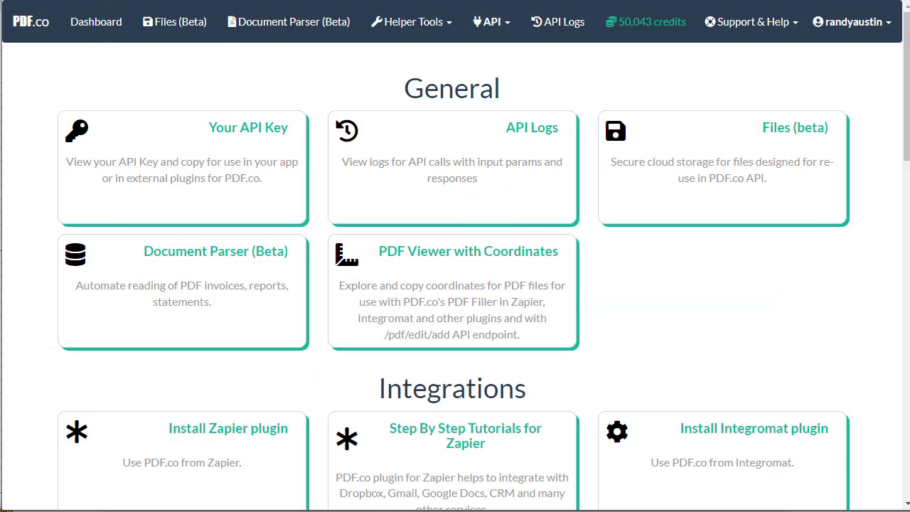
click(107, 1)
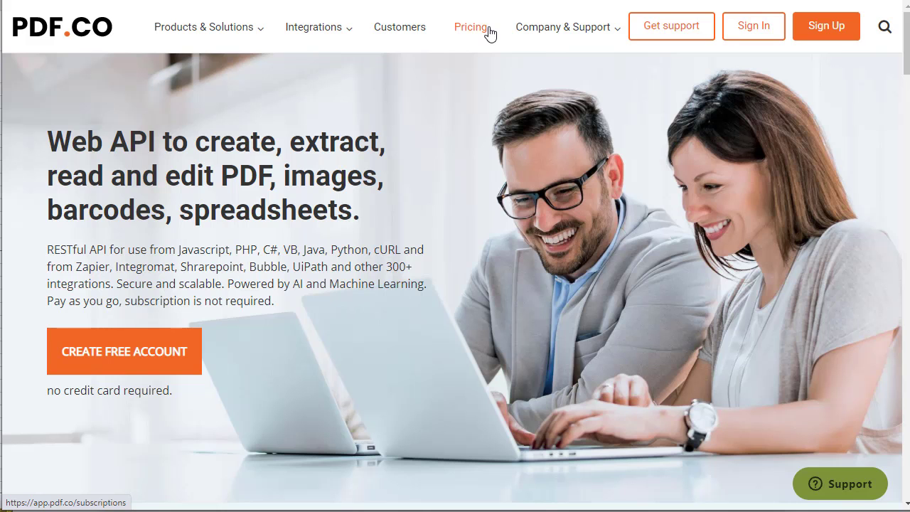
mouse_move(524, 56)
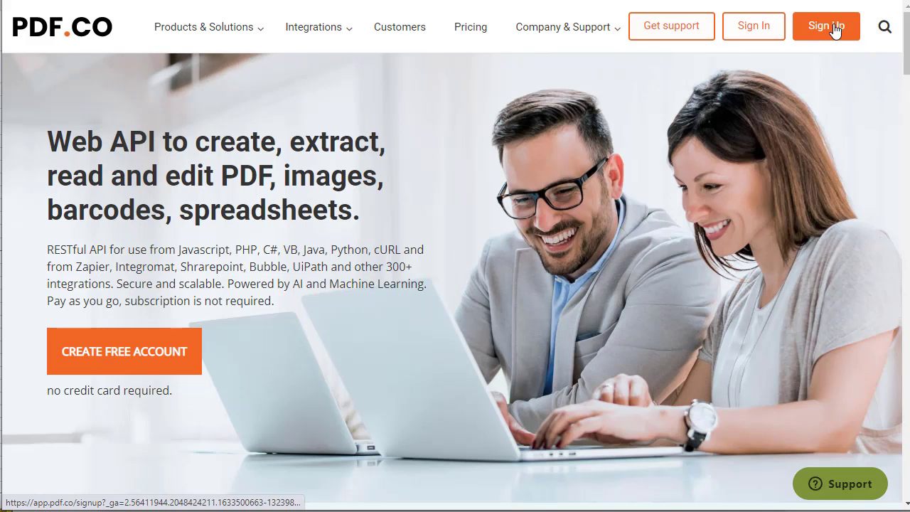
click(837, 29)
mouse_move(563, 51)
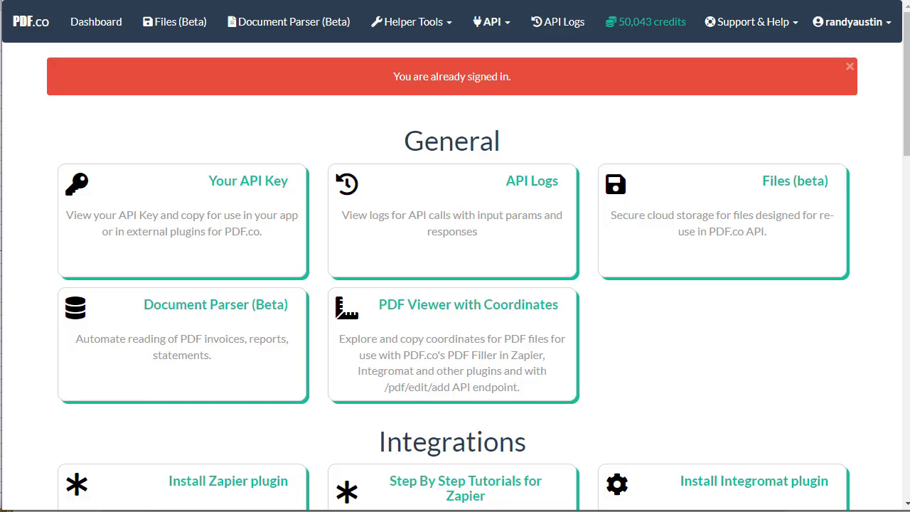
click(854, 22)
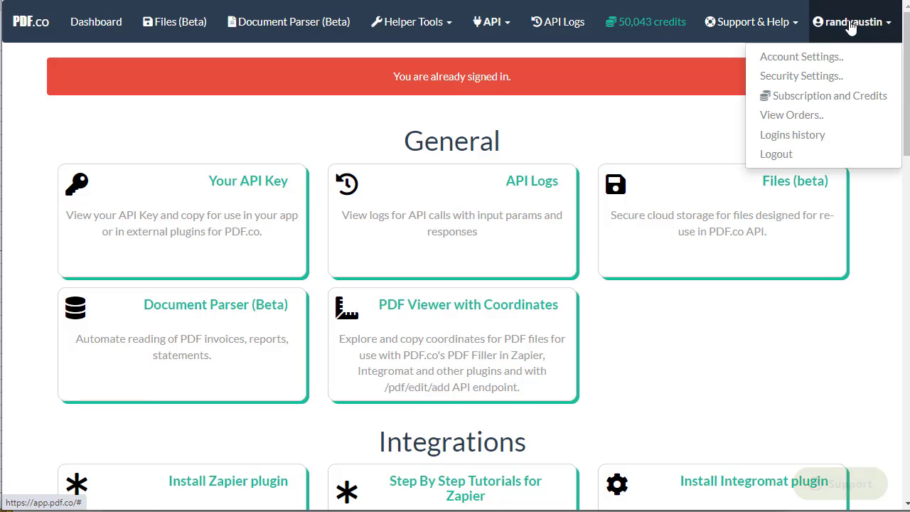
click(793, 158)
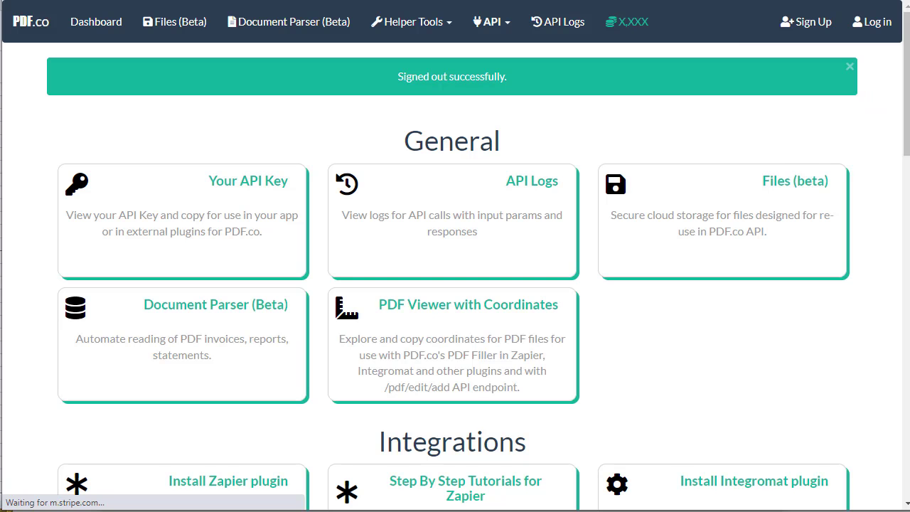
click(812, 24)
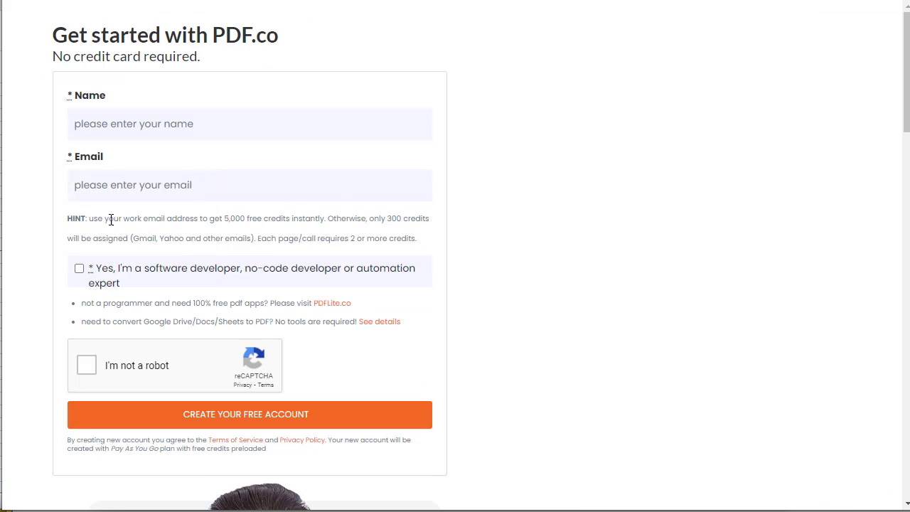
Highlight the 5,000 free credits hint on the Get started page
drag(162, 222, 328, 221)
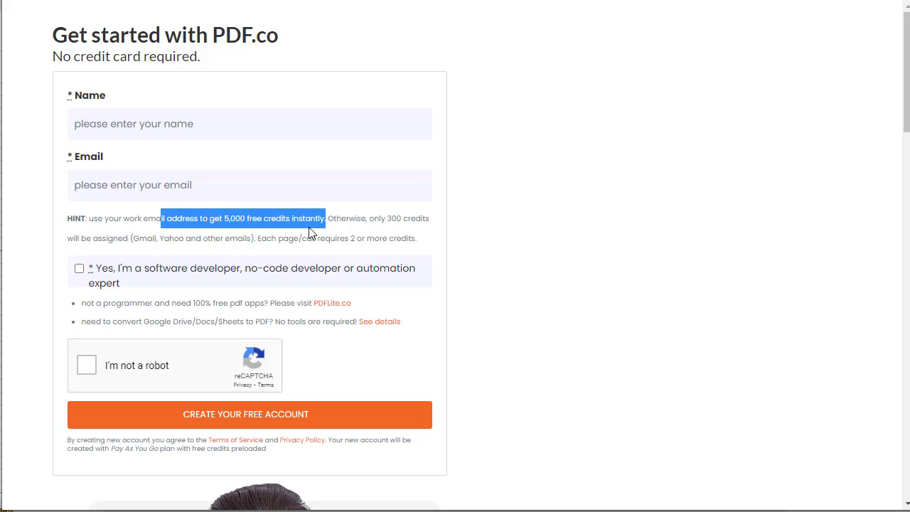
click(507, 217)
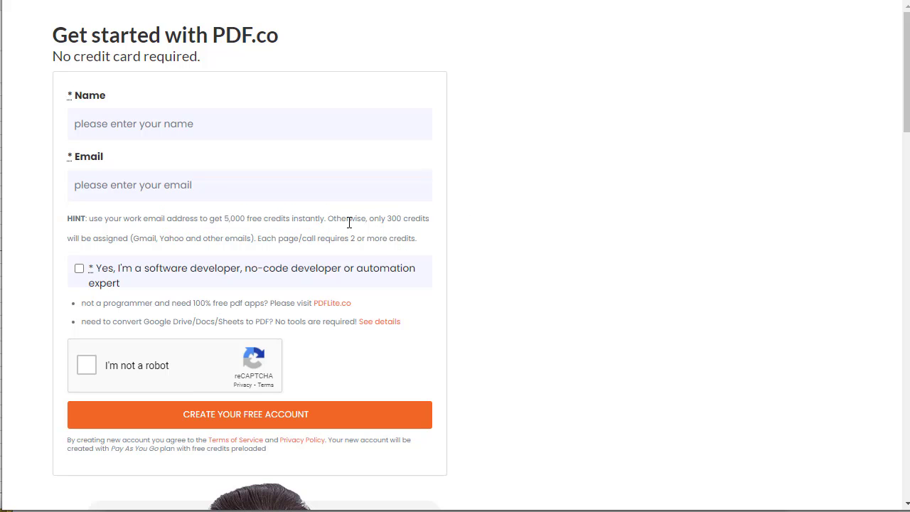
drag(325, 218, 168, 223)
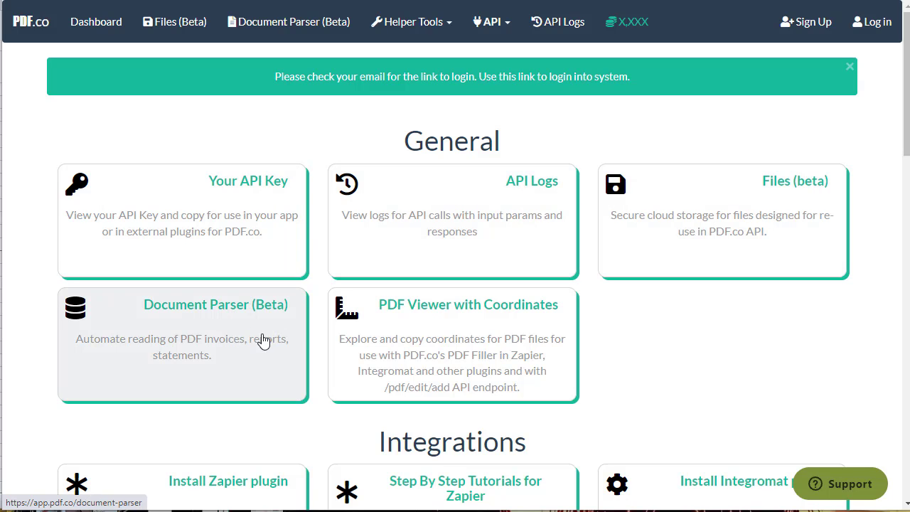
Scroll the dashboard and open the Document Parser (Beta) card
scroll(396, 363, down, 1)
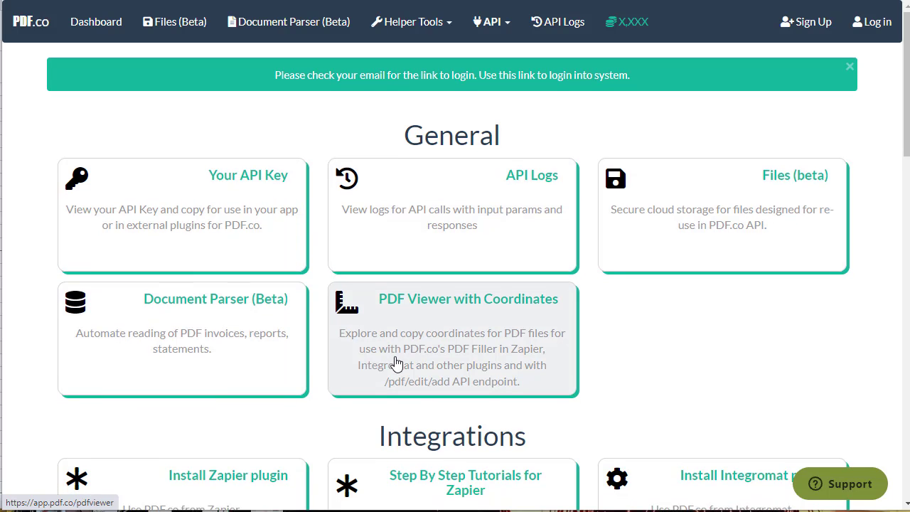
scroll(402, 315, down, 3)
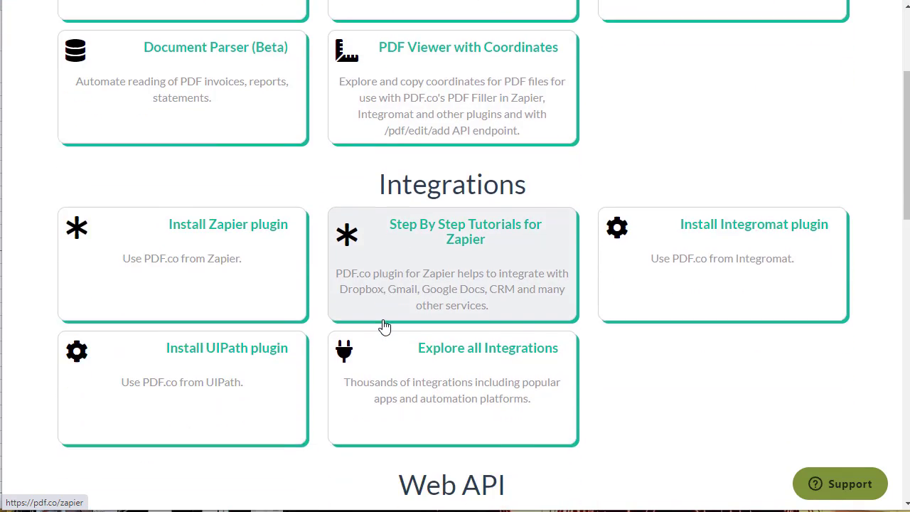
scroll(384, 327, up, 3)
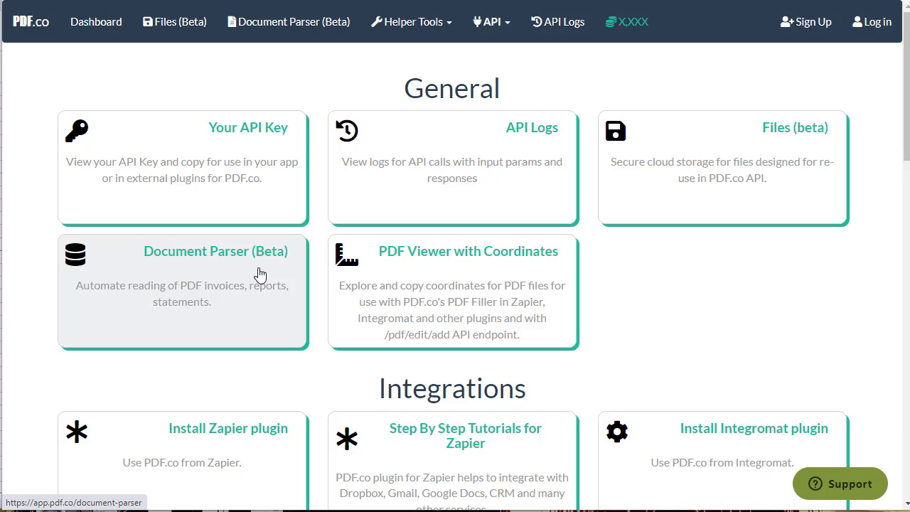
click(271, 285)
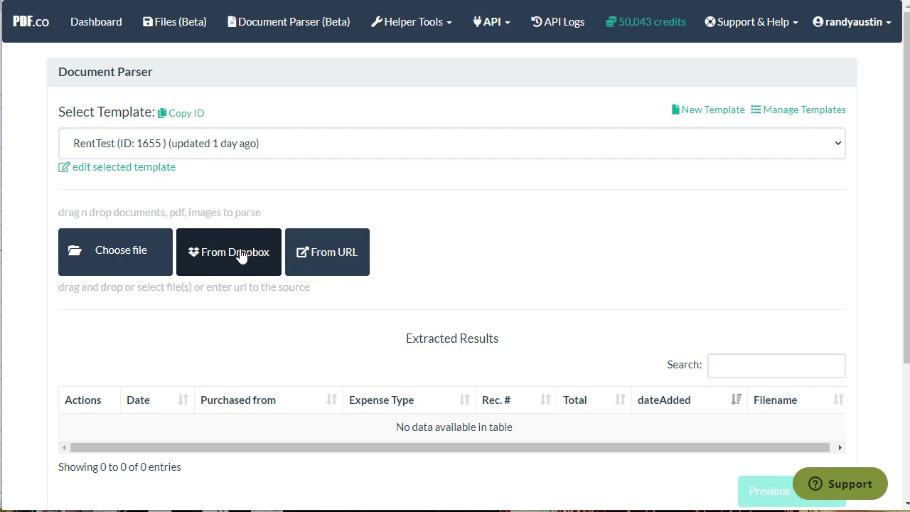
Create a New Template and close the How To Use Document Parser Template Editor guide
click(712, 111)
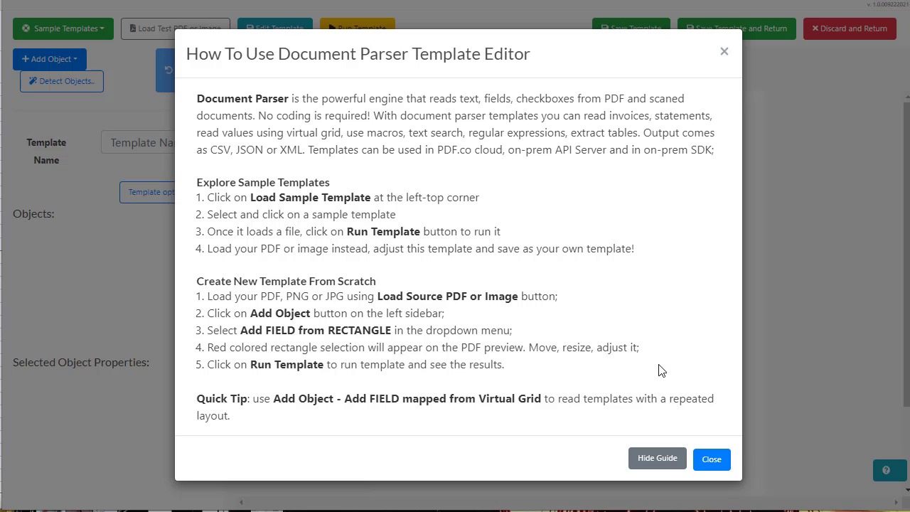
click(711, 459)
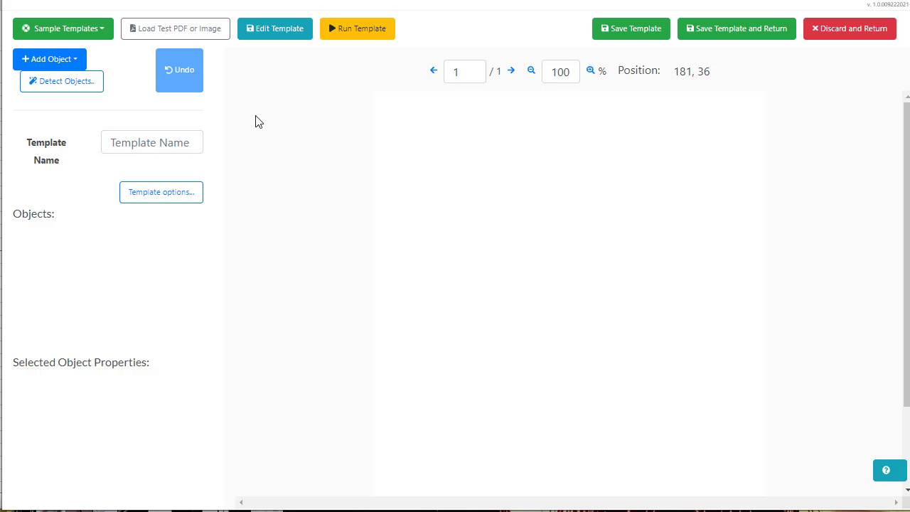
Load Rent_August_2021.jpg as the template's test image
click(205, 39)
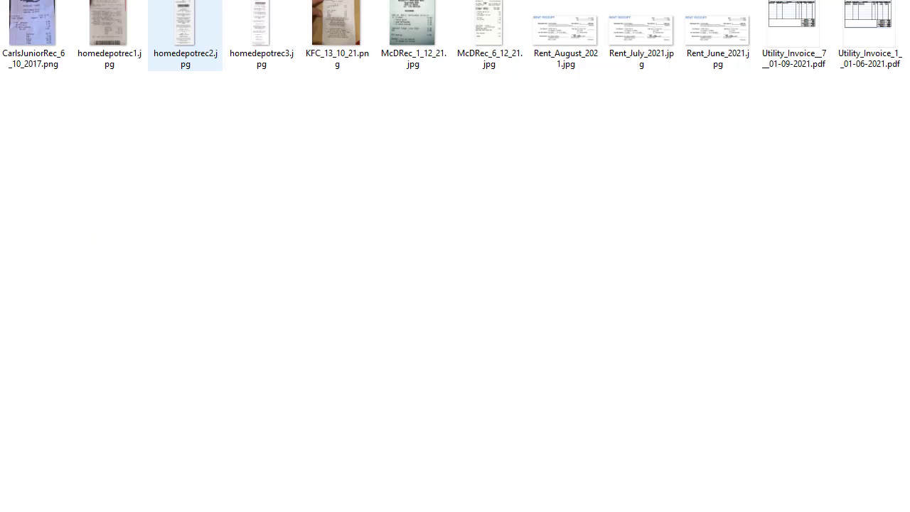
key(alt+Up)
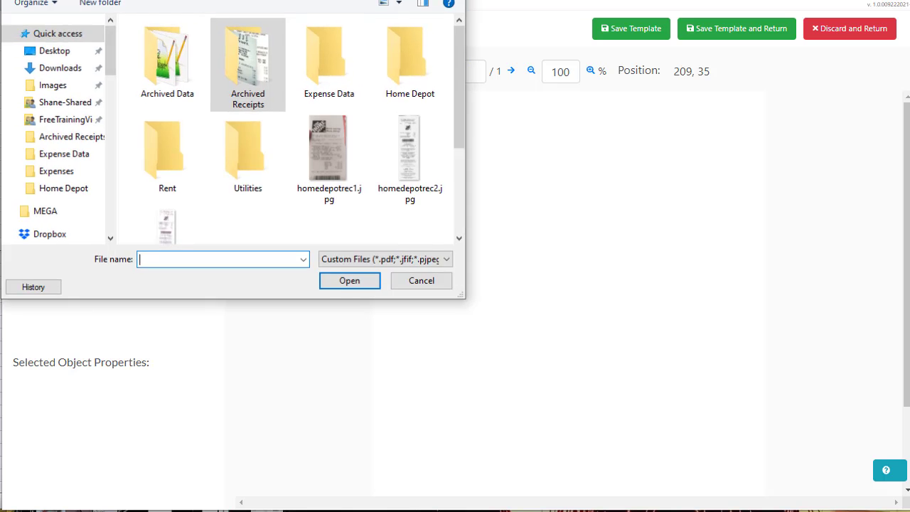
scroll(392, 183, down, 3)
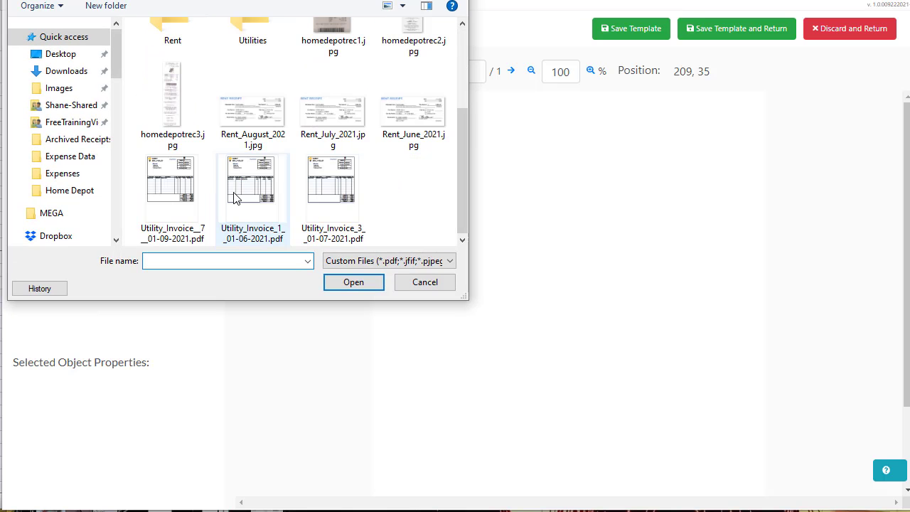
click(242, 142)
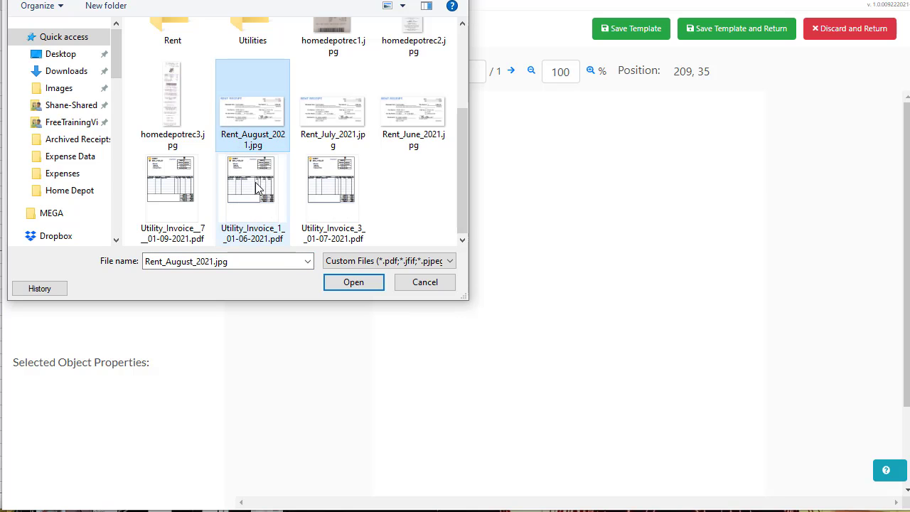
click(349, 285)
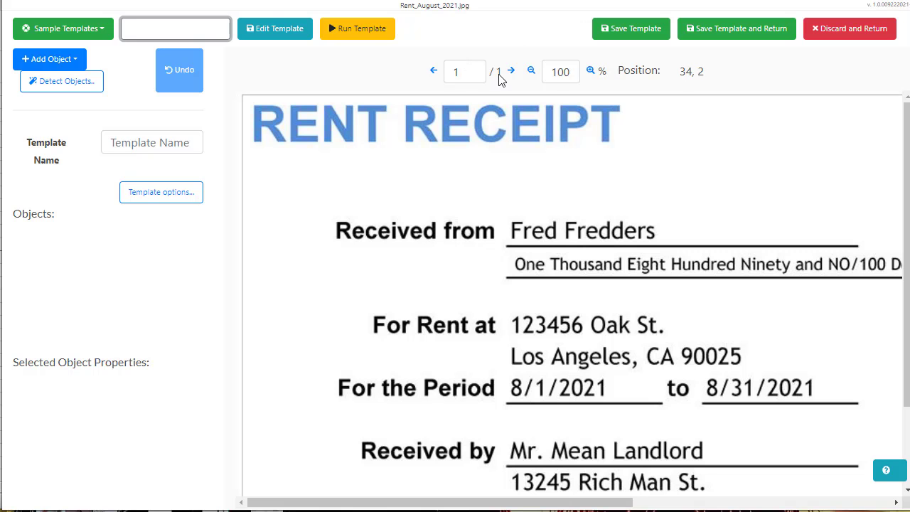
Zoom the receipt out to 60% and switch to Excel's Expense Data sheet
click(531, 71)
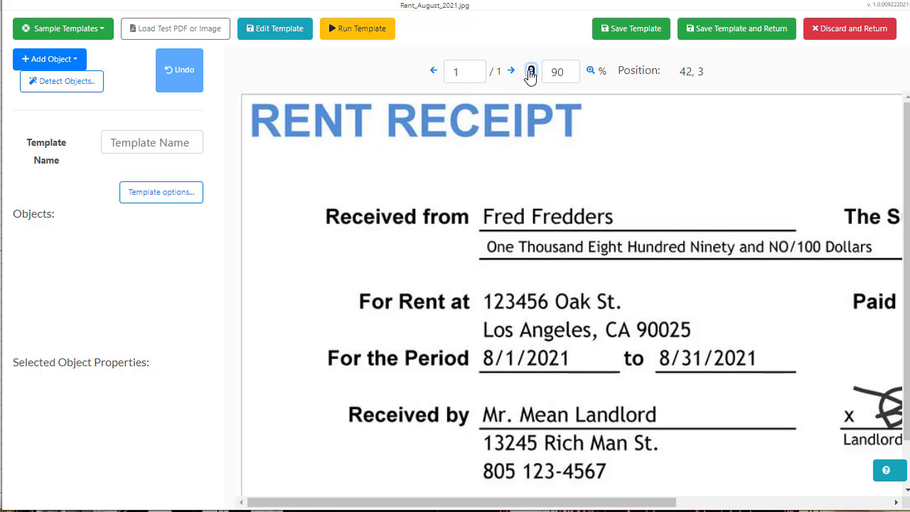
click(531, 72)
click(531, 72)
click(531, 72)
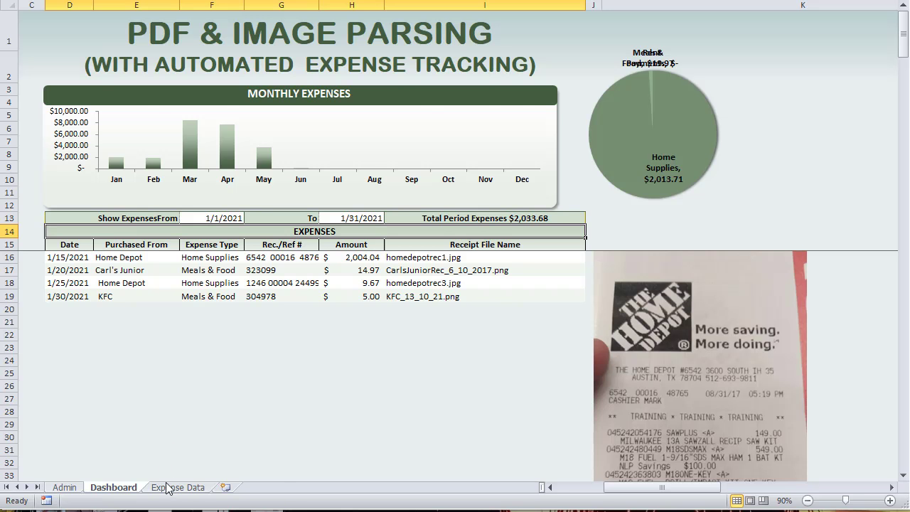
click(172, 488)
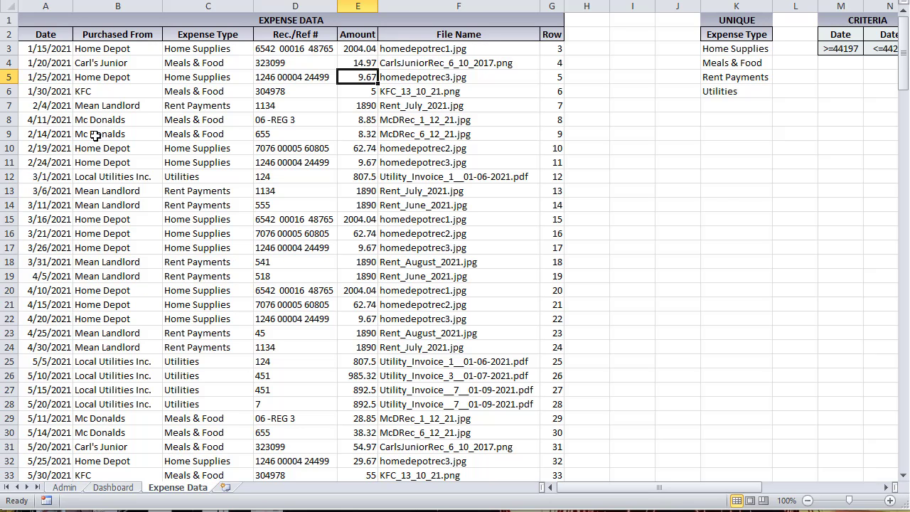
Check the first expense row's date, store, type, reference, amount and file name, selecting date through amount
click(44, 50)
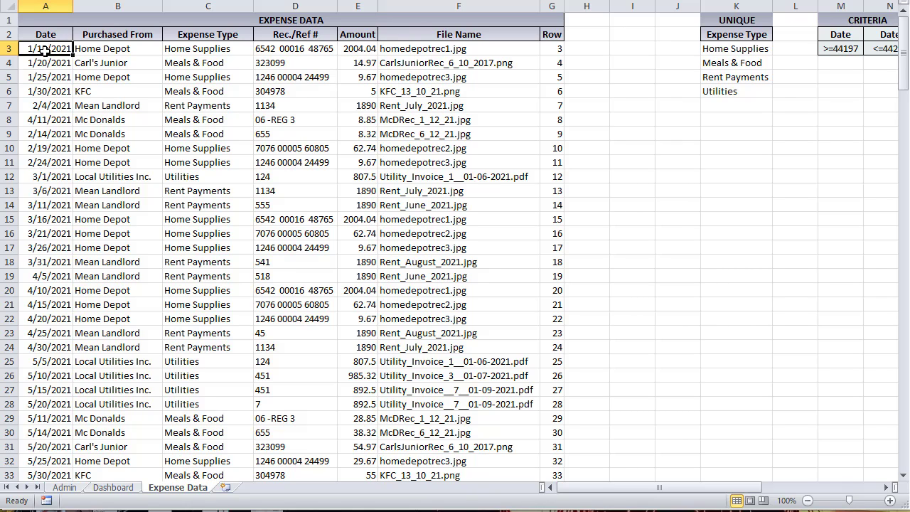
click(106, 51)
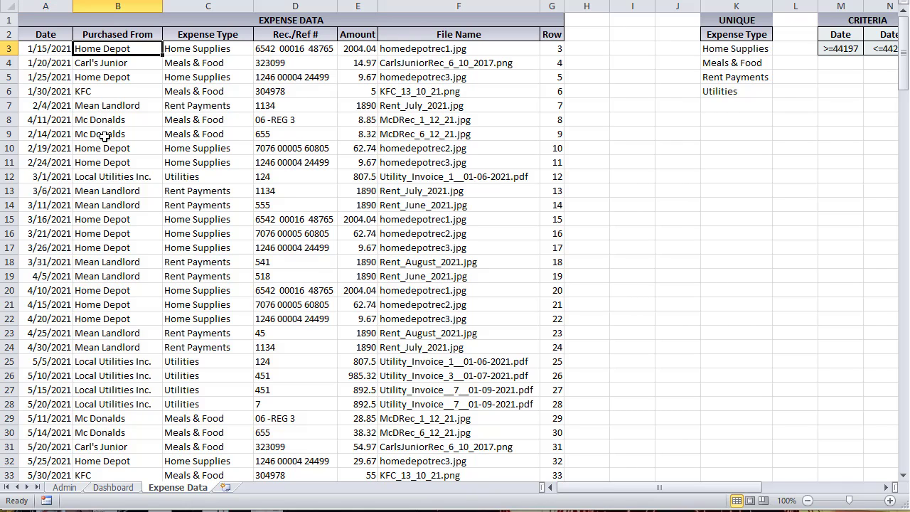
click(193, 50)
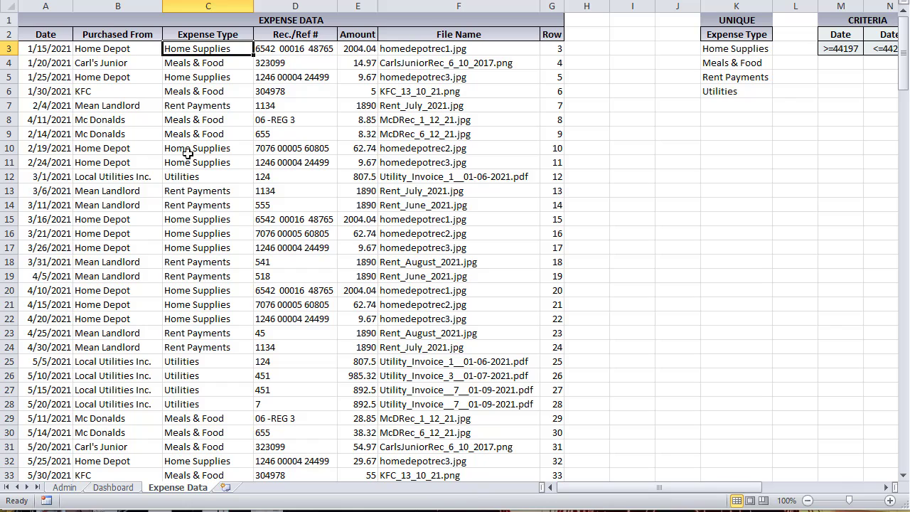
click(282, 48)
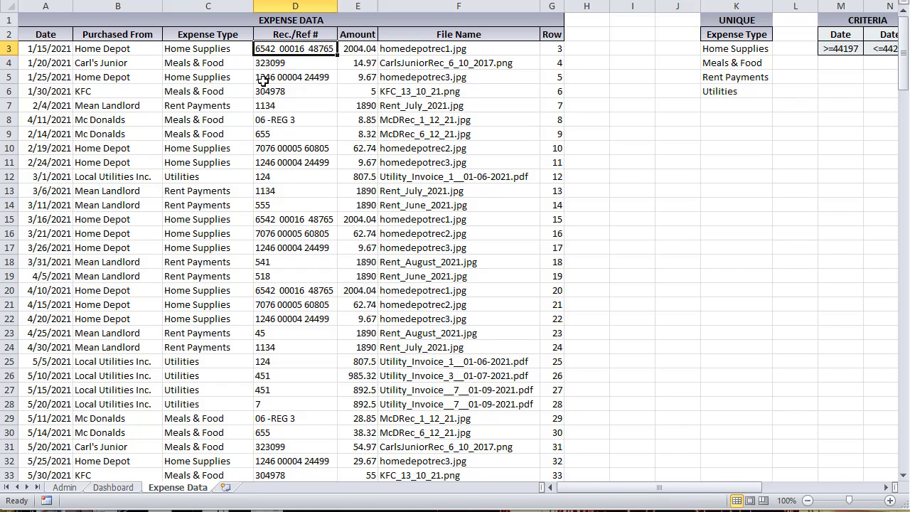
click(364, 48)
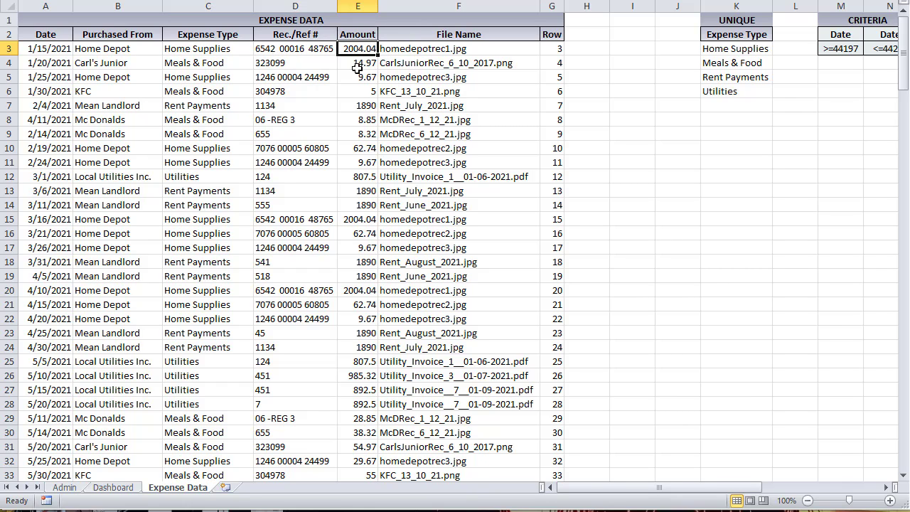
click(402, 47)
drag(65, 51, 345, 49)
click(436, 52)
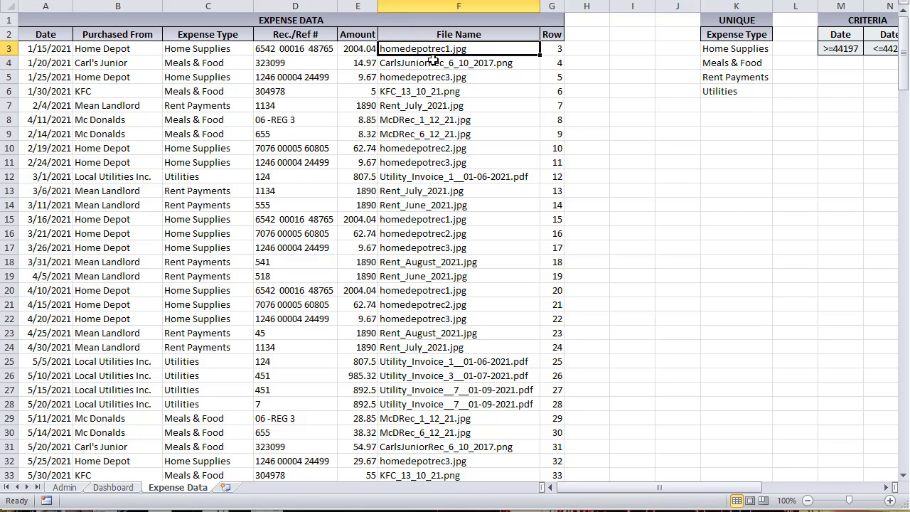
drag(52, 51, 354, 49)
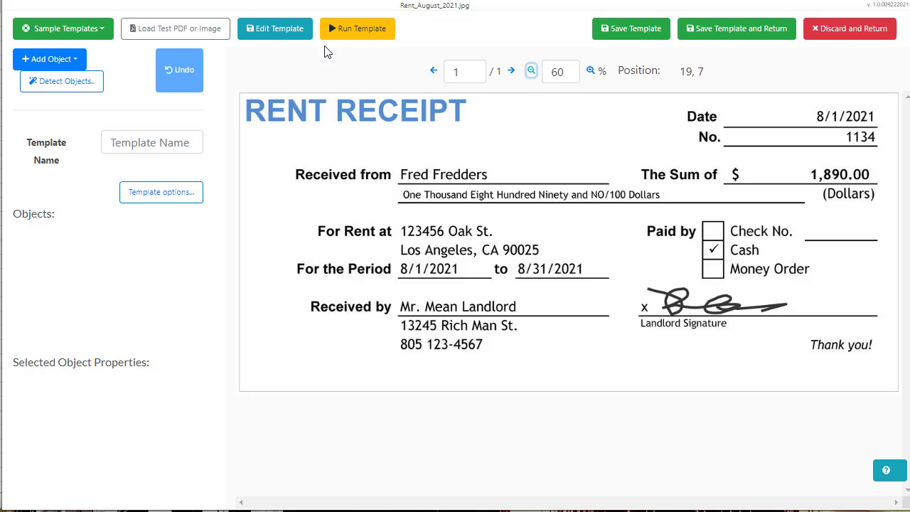
click(347, 34)
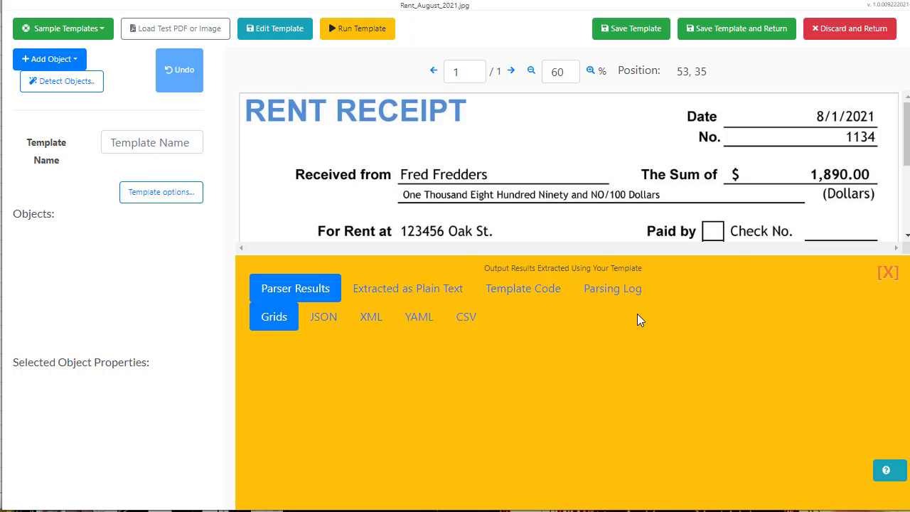
scroll(533, 203, down, 1)
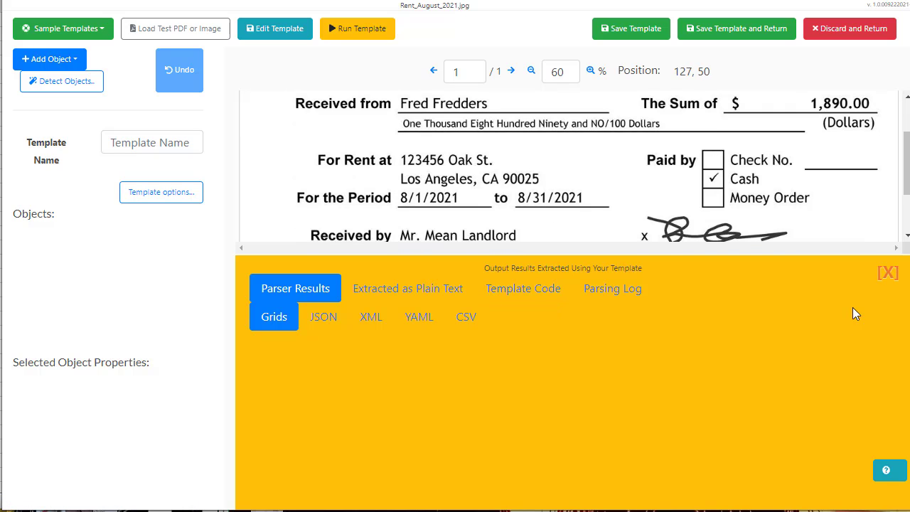
click(888, 273)
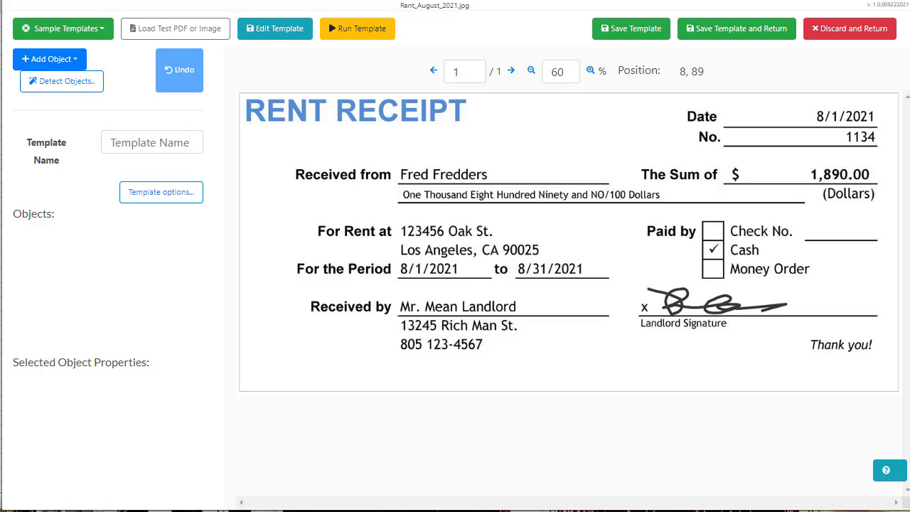
click(85, 82)
Open the Add Object dropdown listing the field and table object types
click(71, 64)
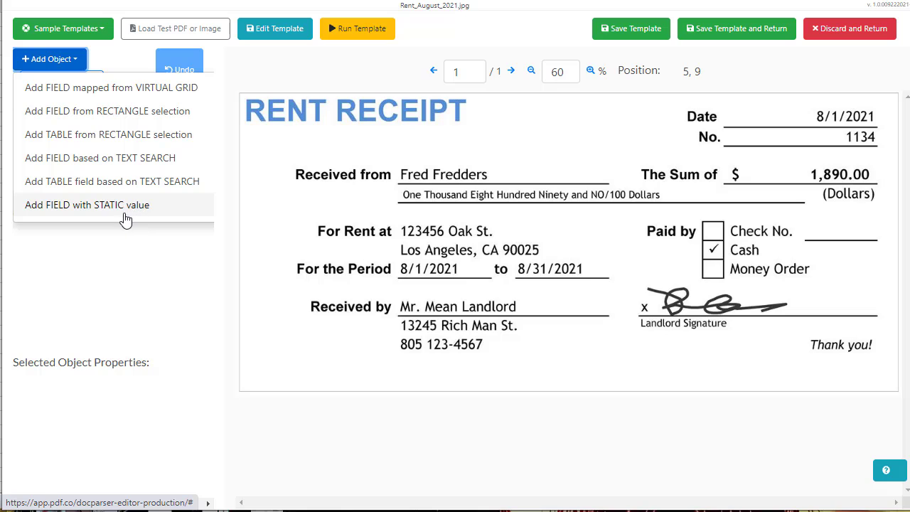
Add a field based on text search and name it Date
click(46, 168)
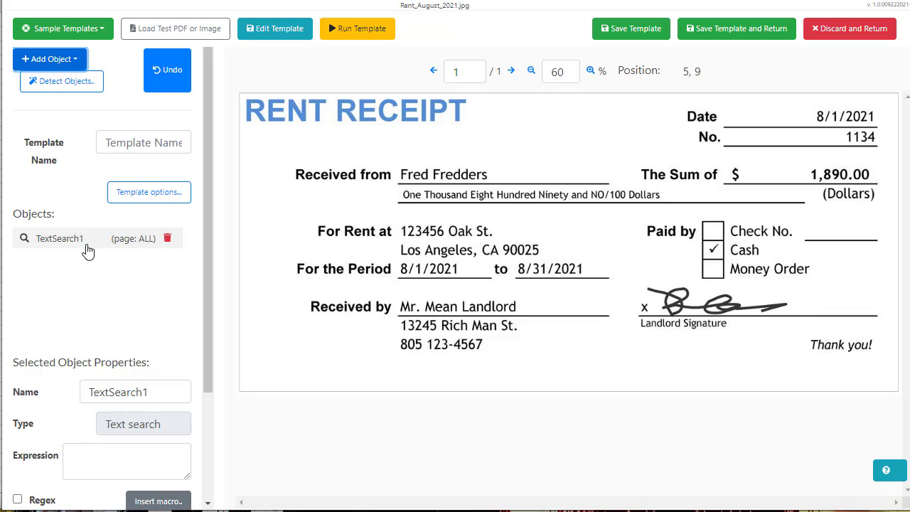
scroll(100, 271, down, 1)
drag(160, 321, 31, 269)
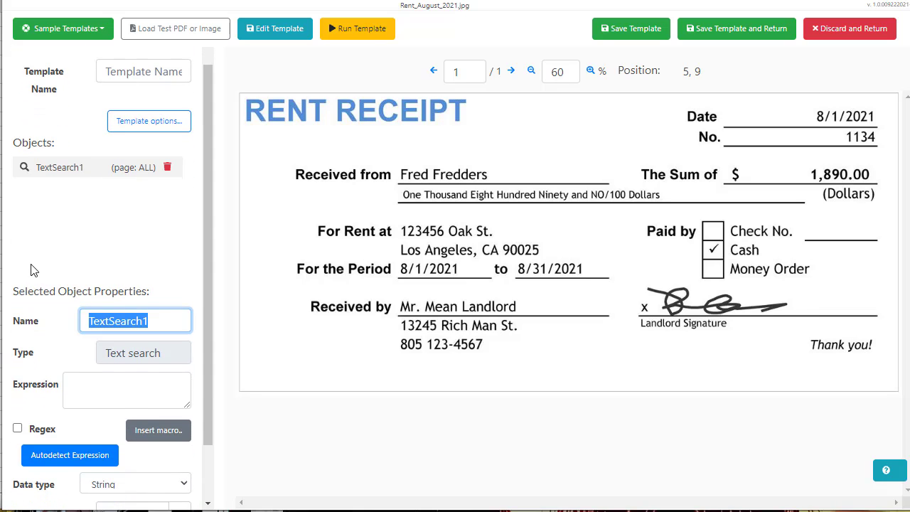
text(Date)
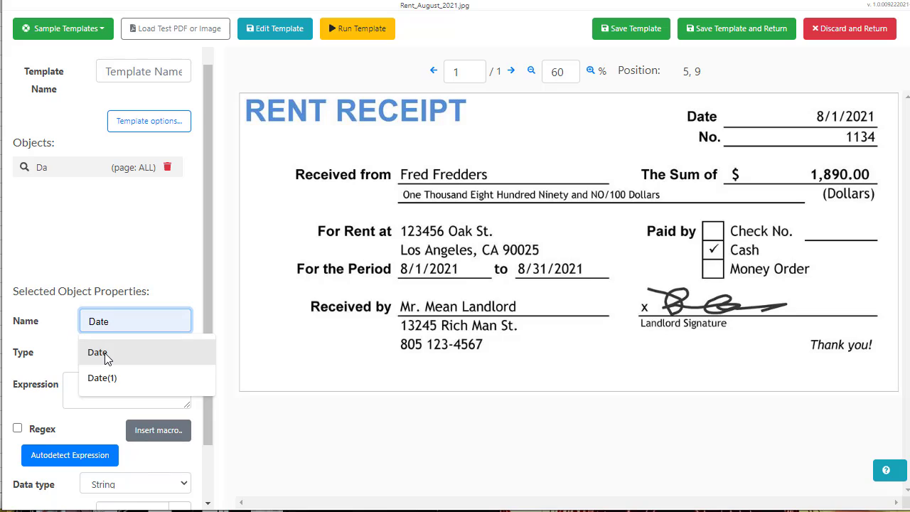
click(100, 353)
Autodetect the SmartDate expression, test it for 8/1/2021, then delete the expression
scroll(105, 320, down, 1)
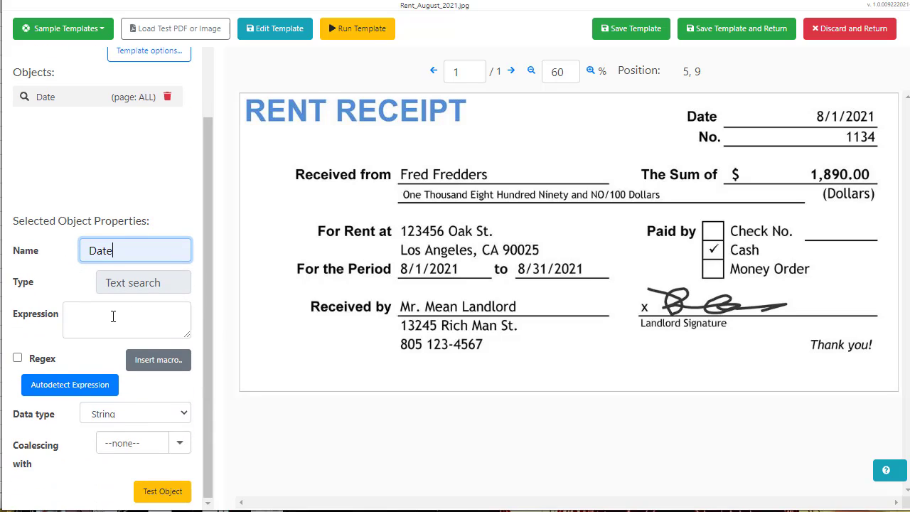
click(95, 388)
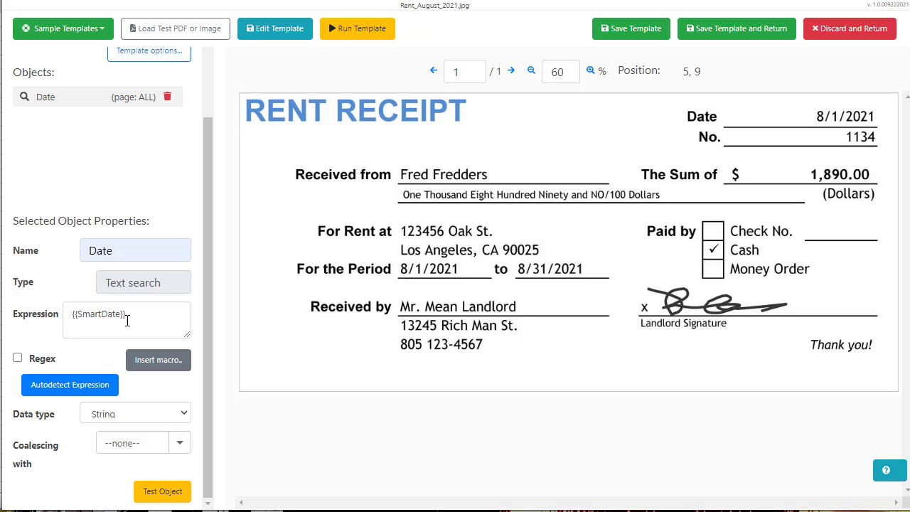
drag(135, 316, 68, 313)
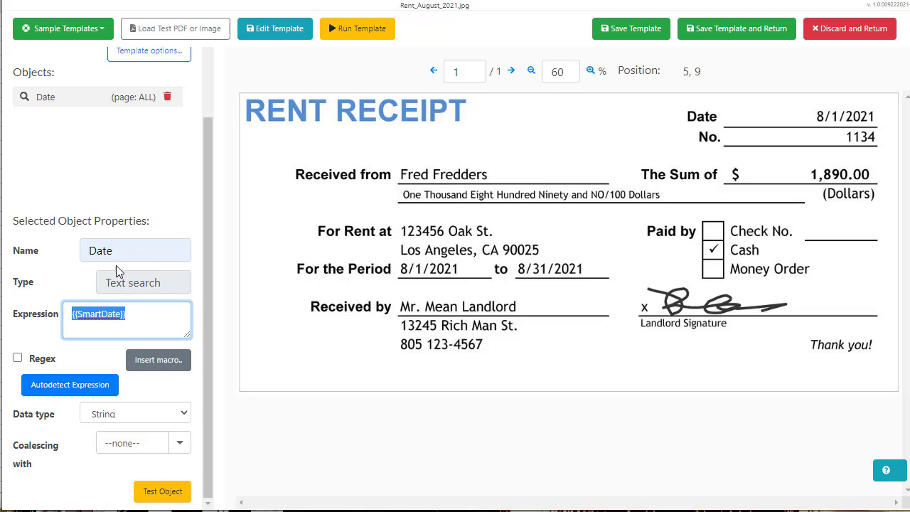
click(131, 318)
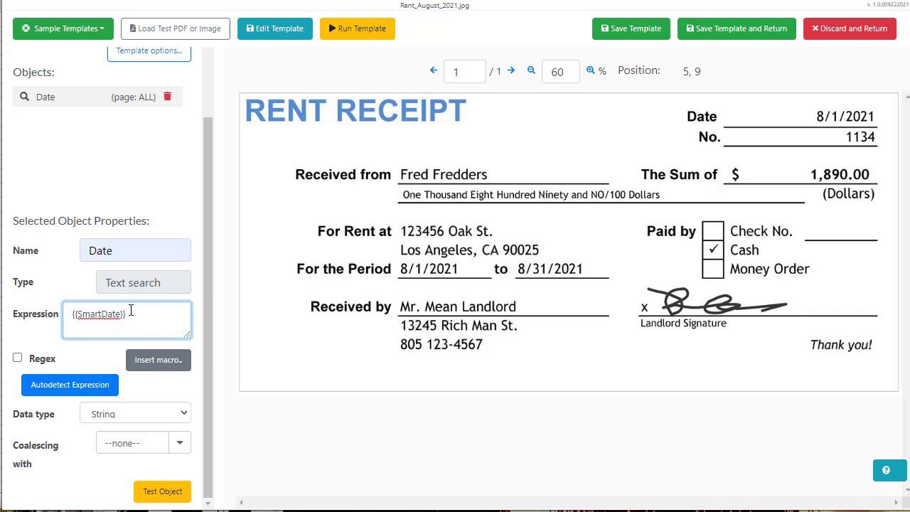
click(165, 491)
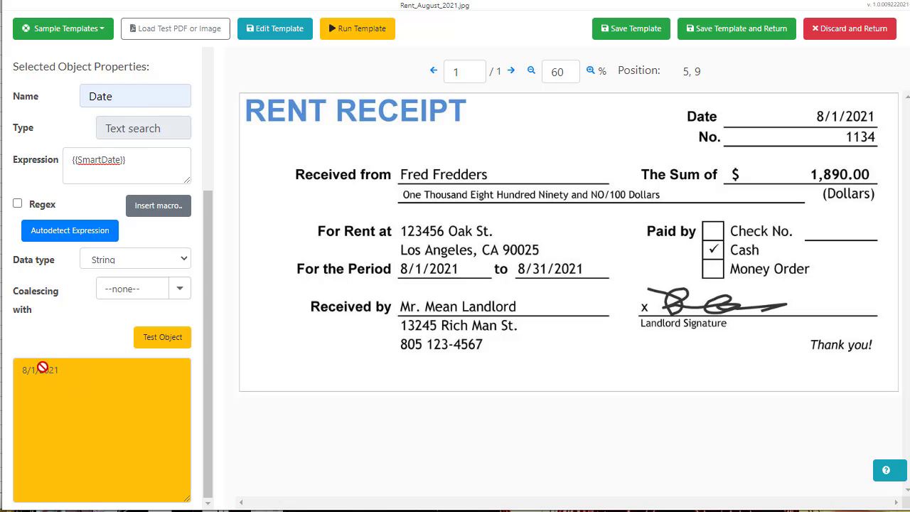
scroll(78, 213, up, 2)
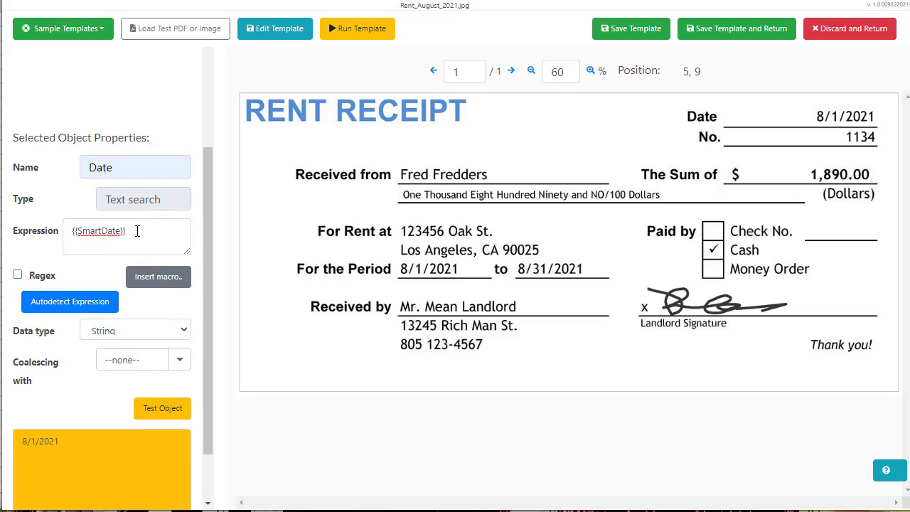
drag(137, 231, 51, 231)
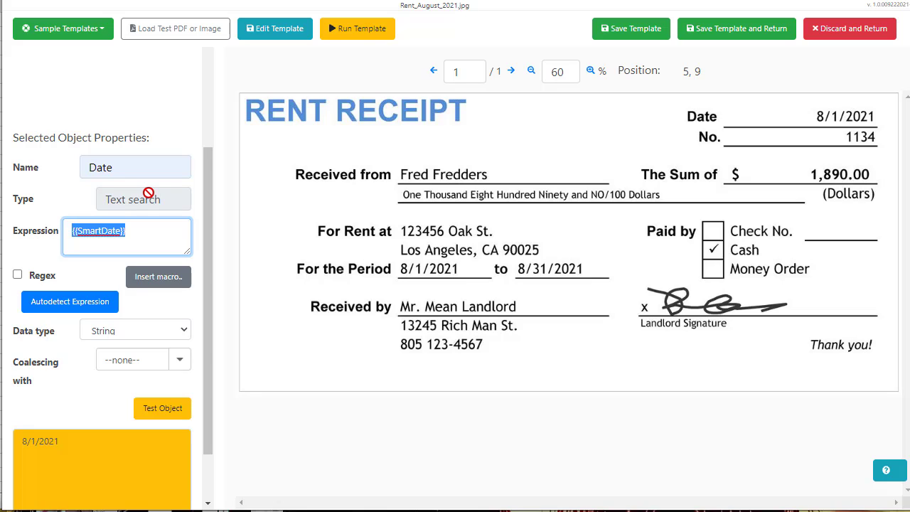
key(BackSpace)
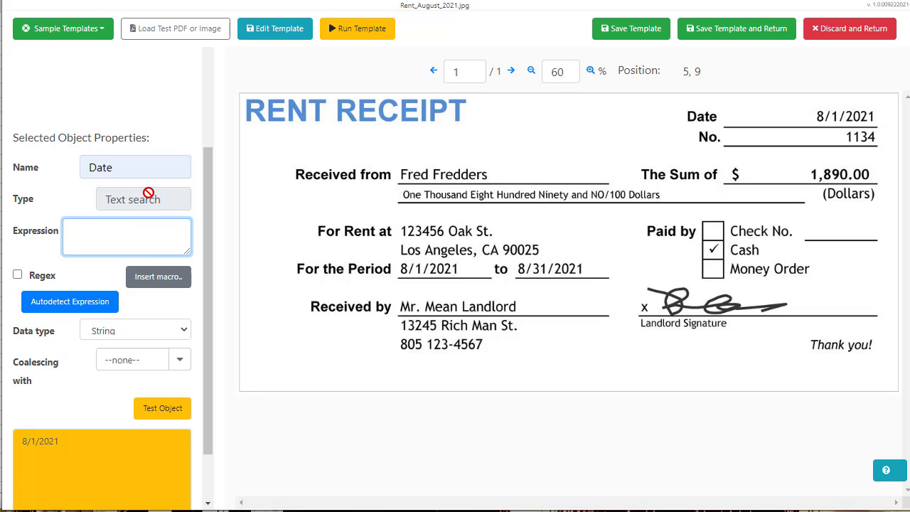
Insert the SmartDate macro from the macro list, then overwrite the expression with the word Date
click(172, 277)
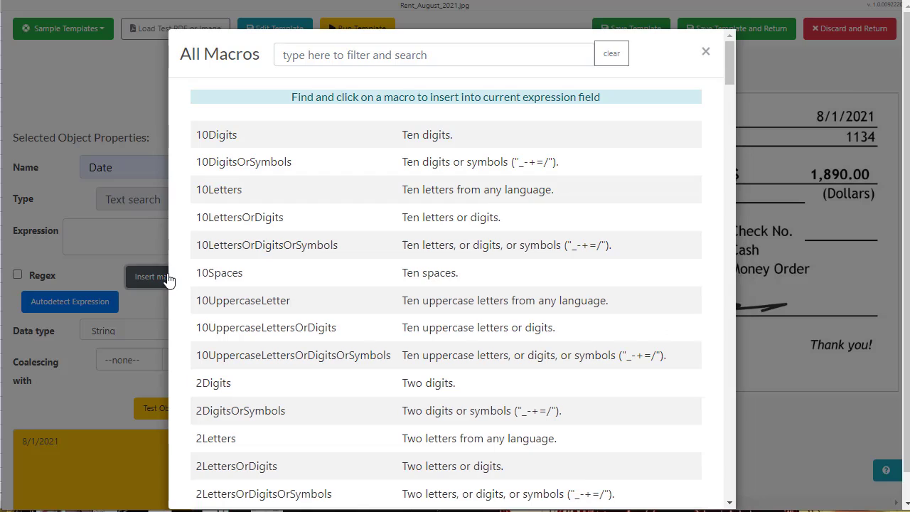
click(306, 62)
text(date)
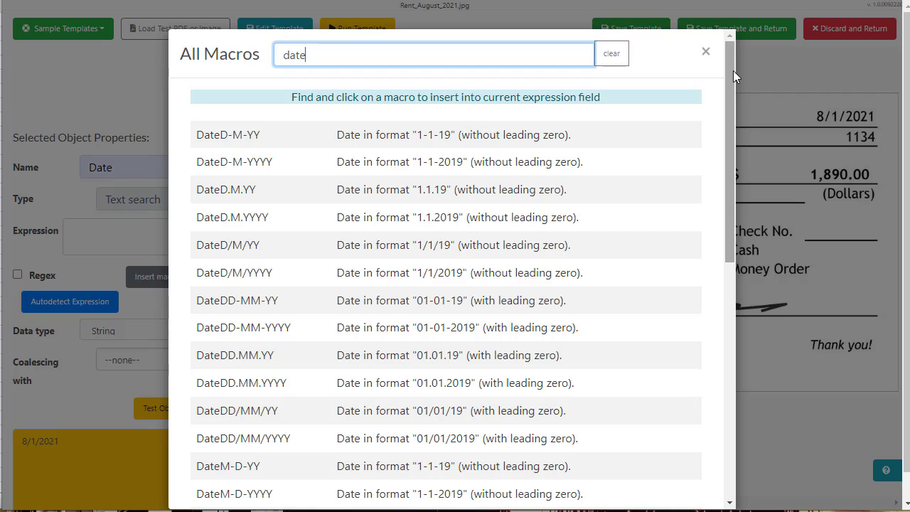
scroll(733, 70, down, 1)
scroll(735, 135, down, 7)
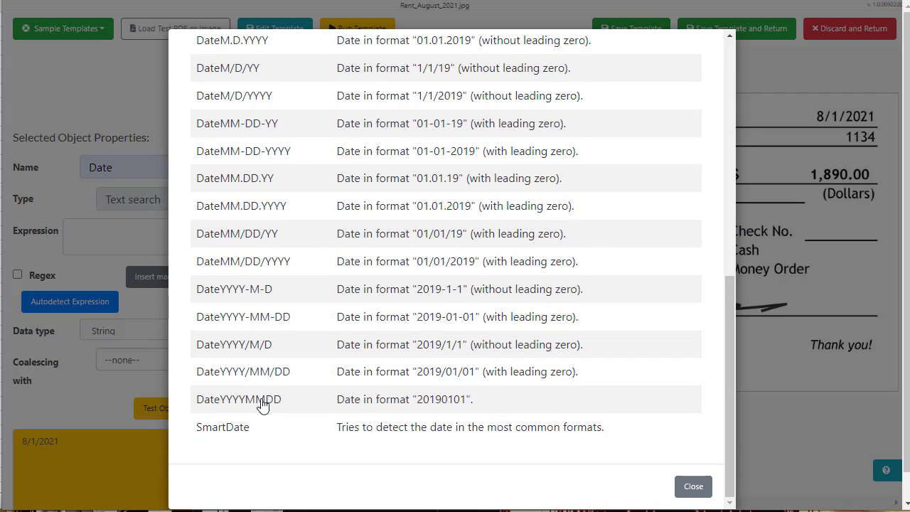
click(241, 429)
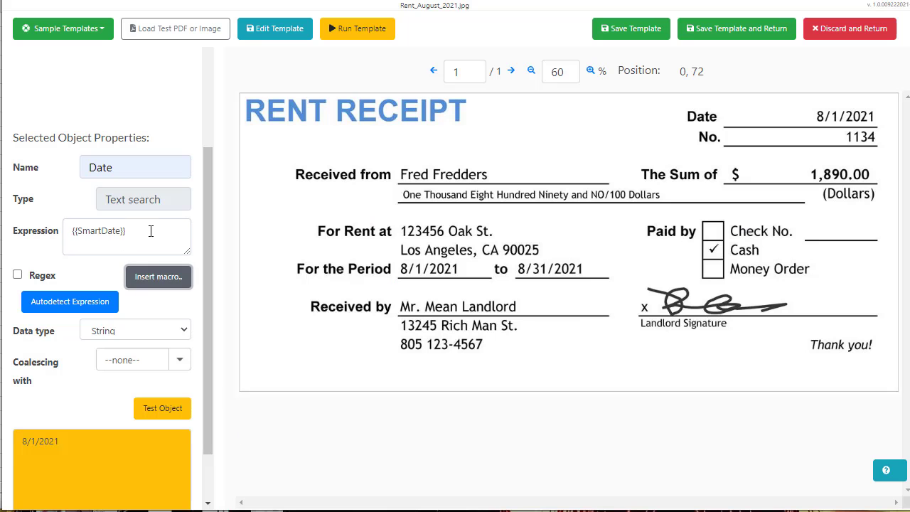
drag(150, 230, 72, 227)
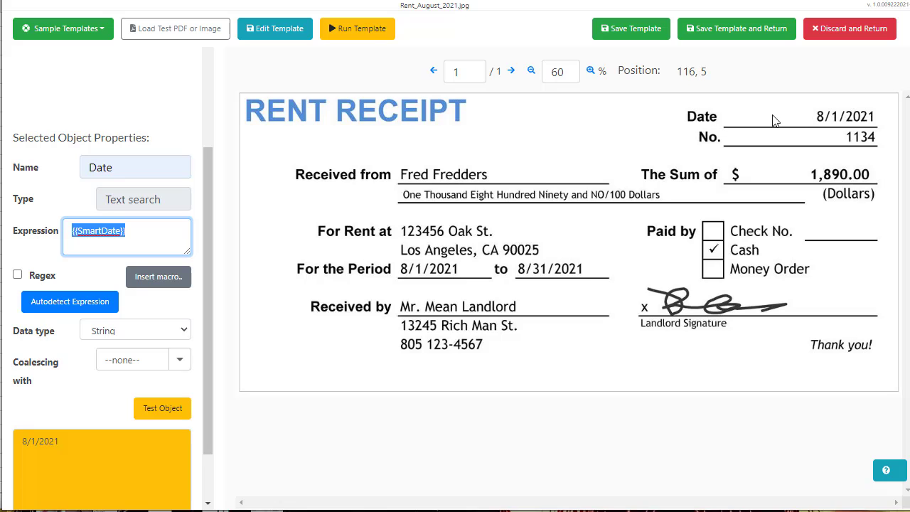
drag(129, 230, 32, 228)
text(Date)
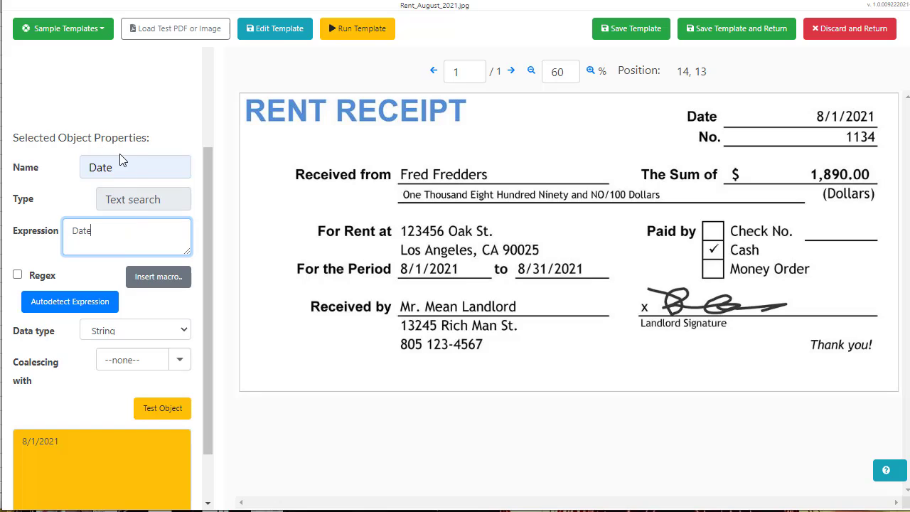
Append the Spaces macro after Date in the expression
click(158, 277)
double_click(340, 61)
text(space)
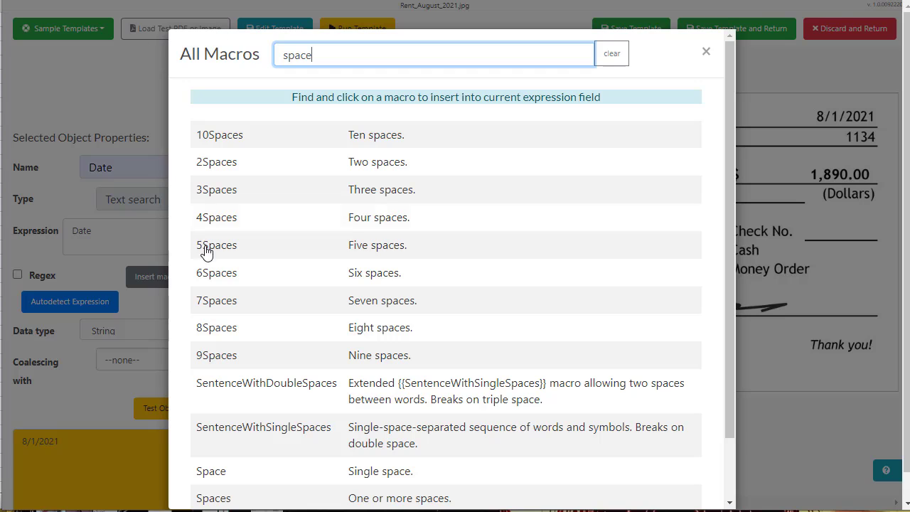
scroll(216, 170, down, 3)
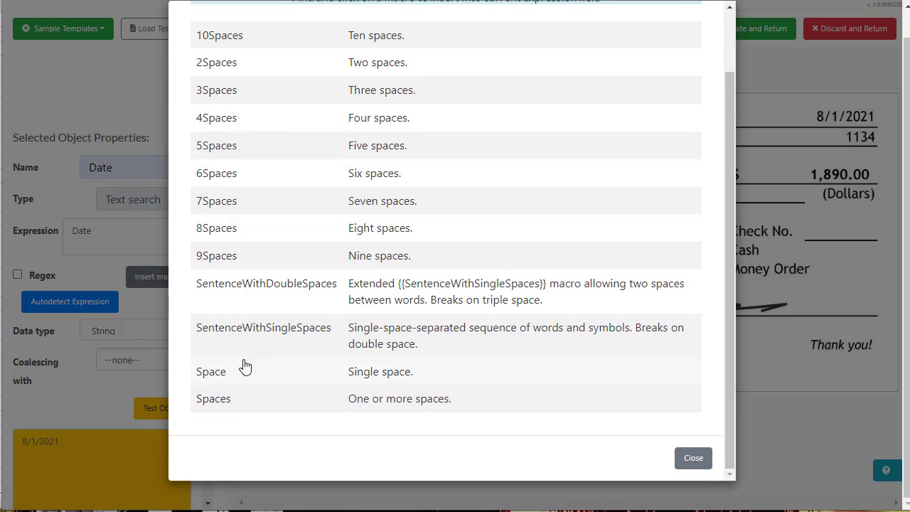
click(240, 406)
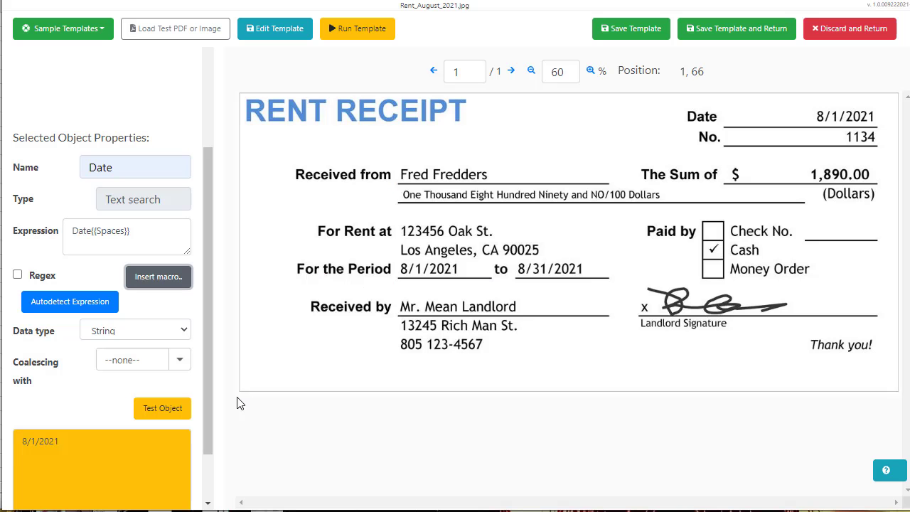
click(142, 230)
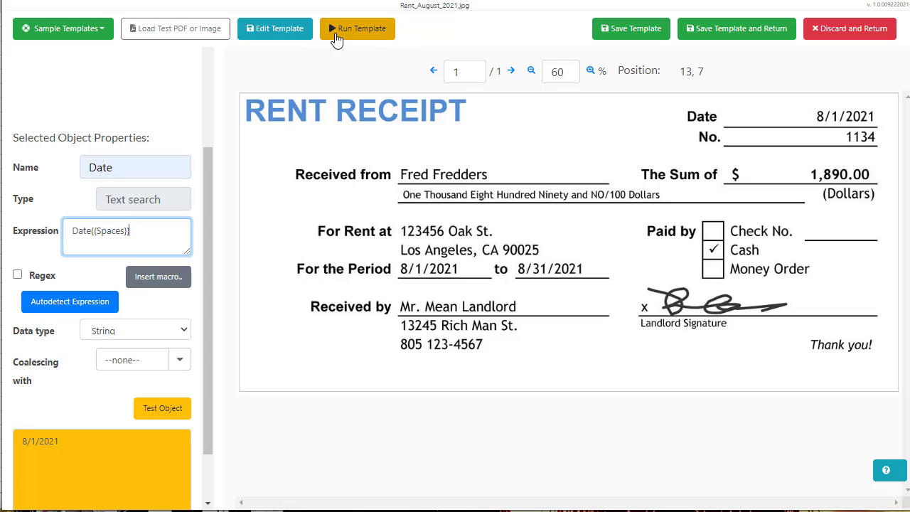
Add the SmartDate macro, test it returns 8/1/2021, then remove {{Spaces}} to leave Date{{SmartDate}}
click(153, 284)
drag(371, 46, 213, 50)
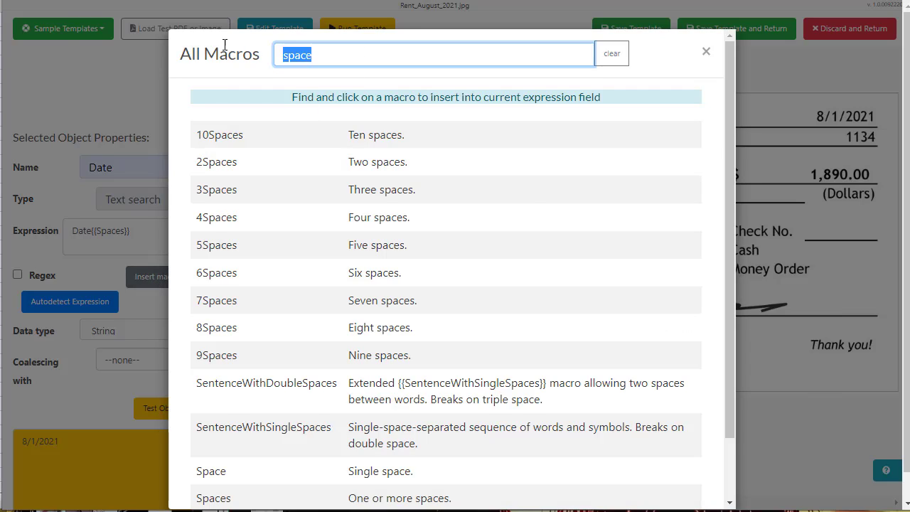
text(date)
scroll(326, 178, down, 1)
scroll(325, 178, down, 4)
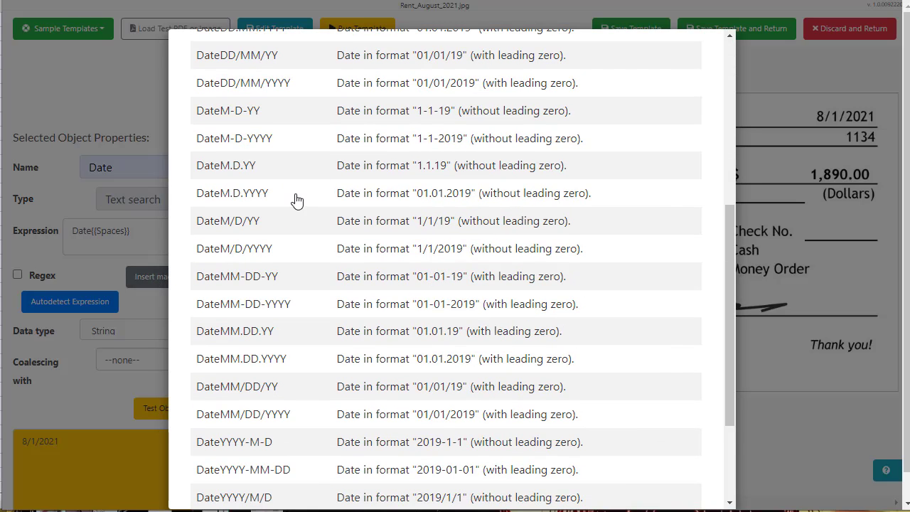
scroll(314, 212, down, 3)
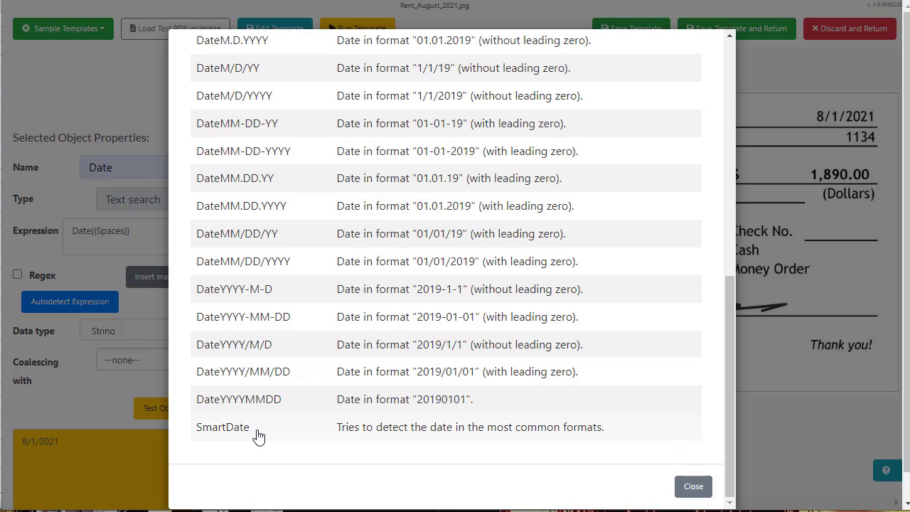
click(256, 435)
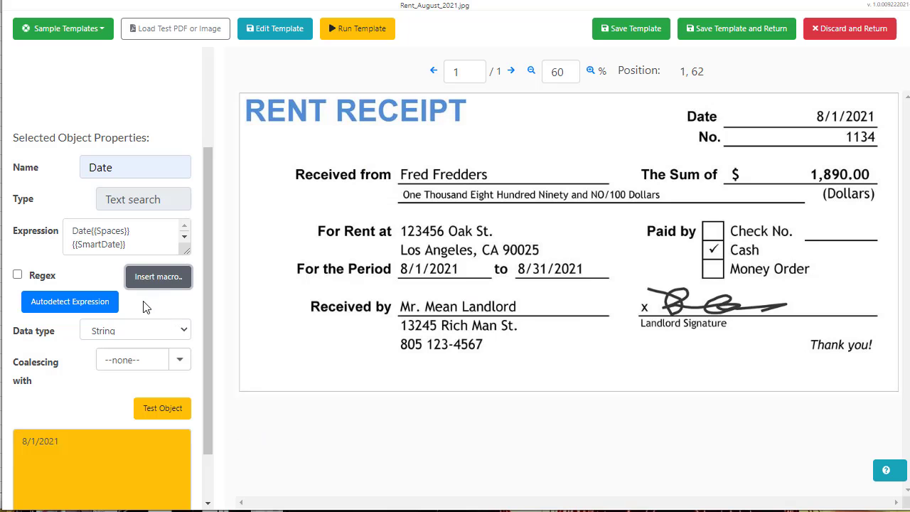
click(165, 406)
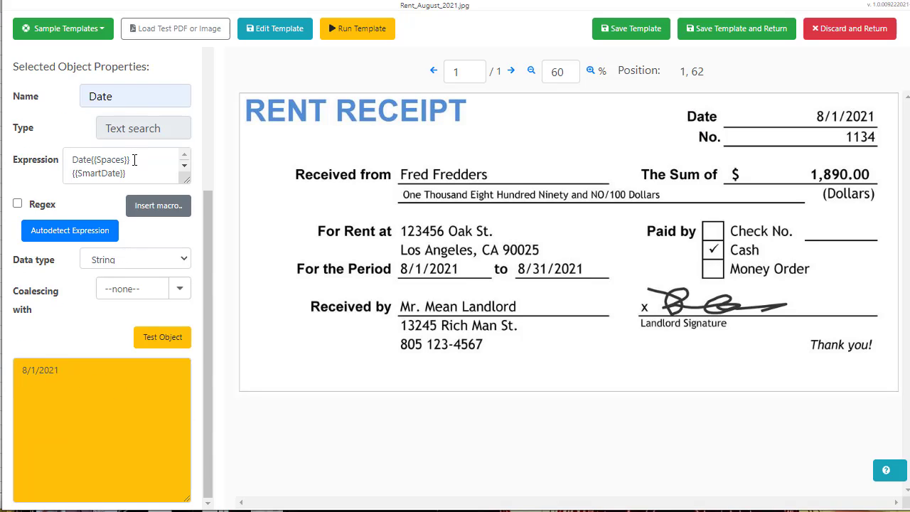
drag(134, 160, 96, 159)
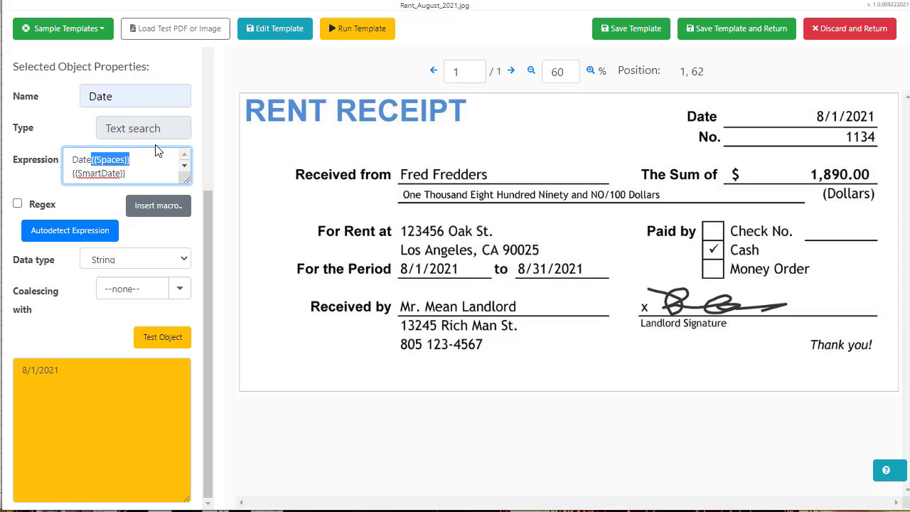
key(BackSpace)
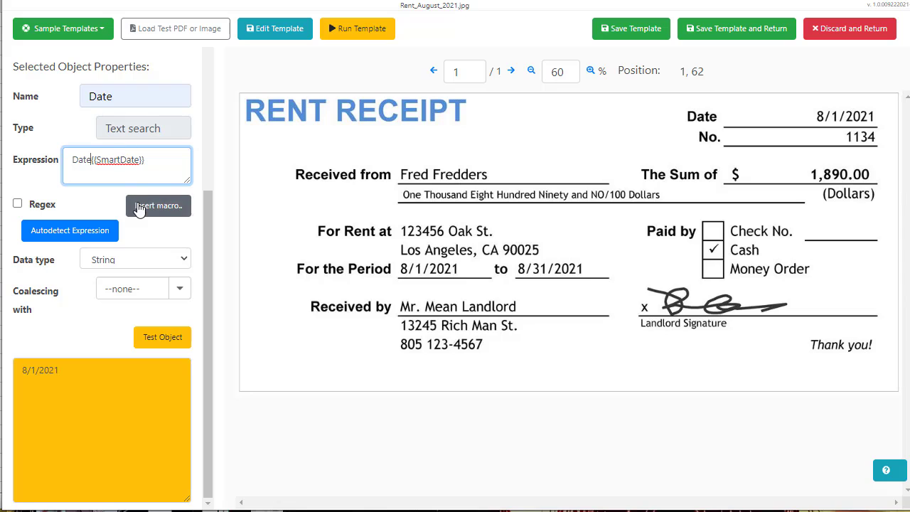
Insert the {{Anything}} macro right after Date in the Date expression and test it
click(140, 206)
drag(321, 55, 229, 22)
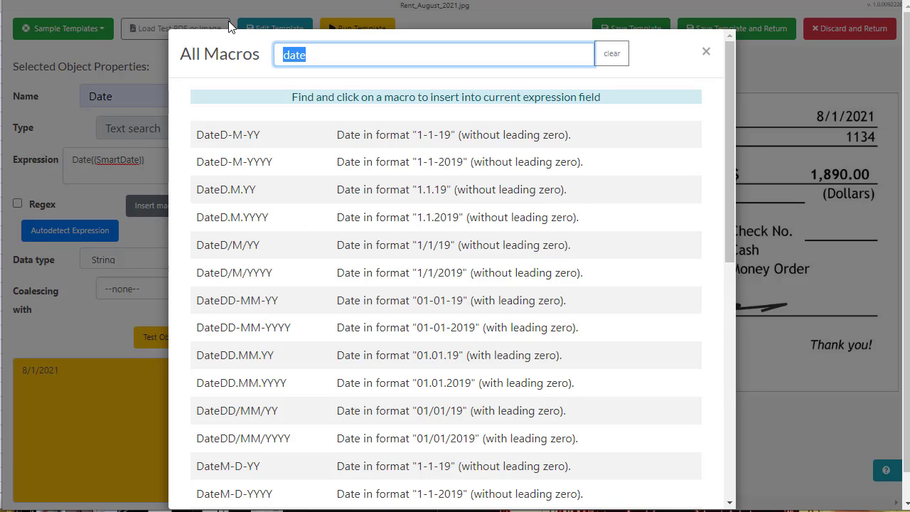
text(and)
key(BackSpace)
text(yth)
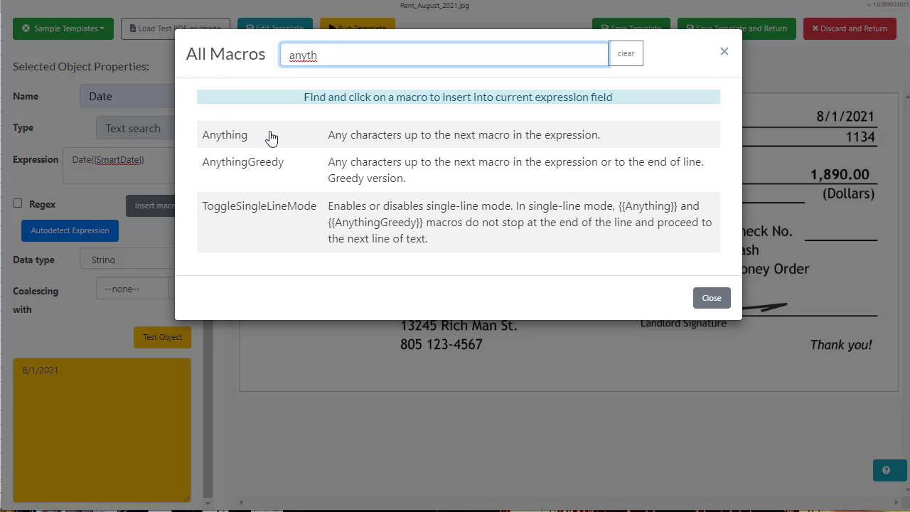
click(382, 146)
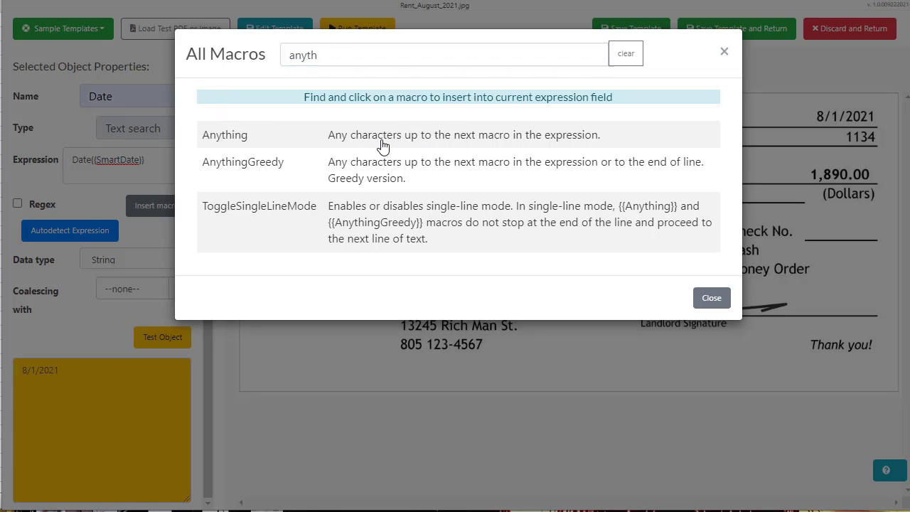
drag(122, 176, 58, 177)
key(ctrl+c)
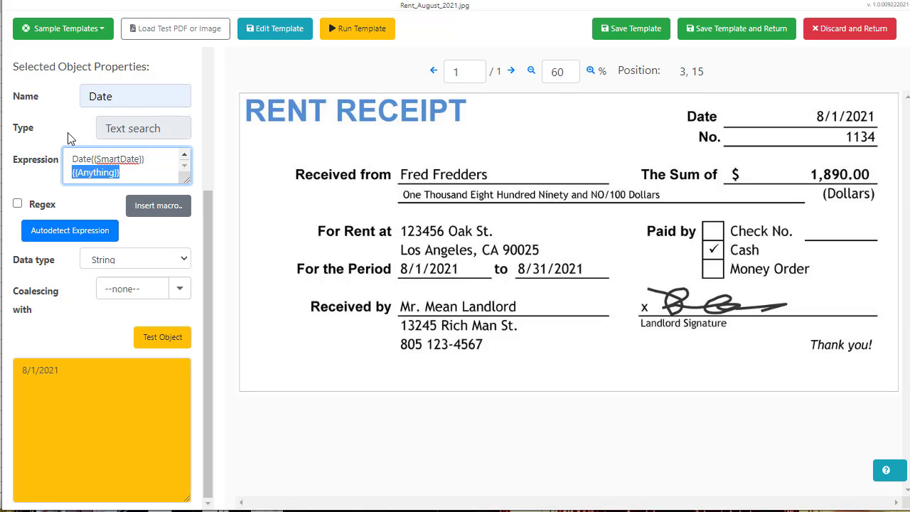
key(BackSpace)
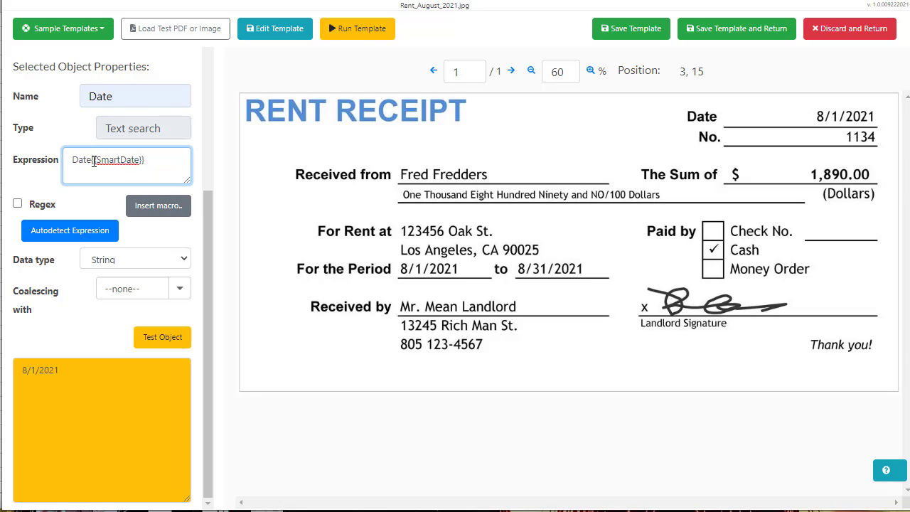
triple_click(104, 171)
click(91, 160)
key(ctrl+v)
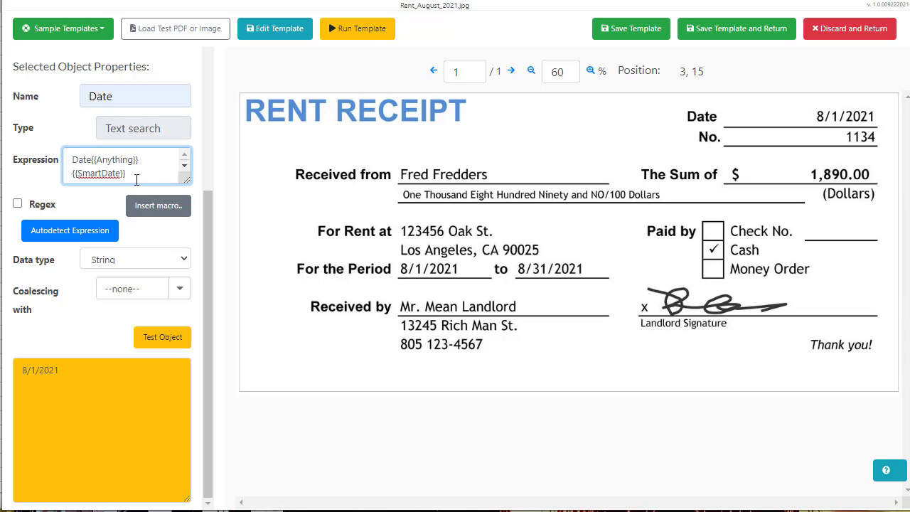
click(146, 333)
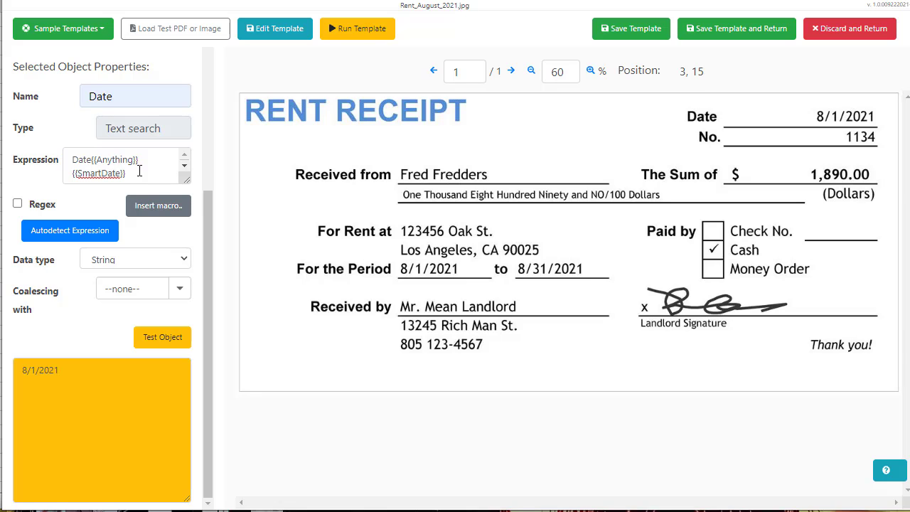
Delete the Date{{Anything}} line so only {{SmartDate}} remains, and retest to get 8/1/2021
drag(139, 160, 27, 164)
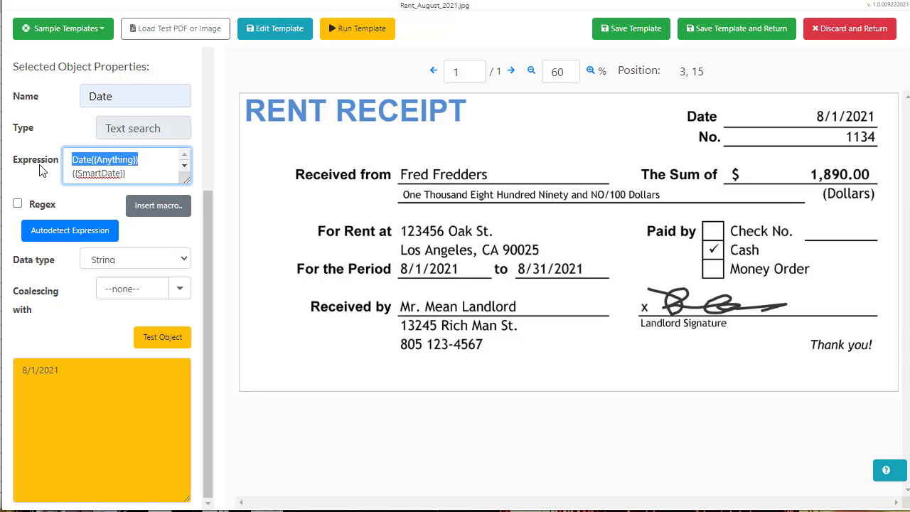
key(Delete)
key(Delete)
click(183, 339)
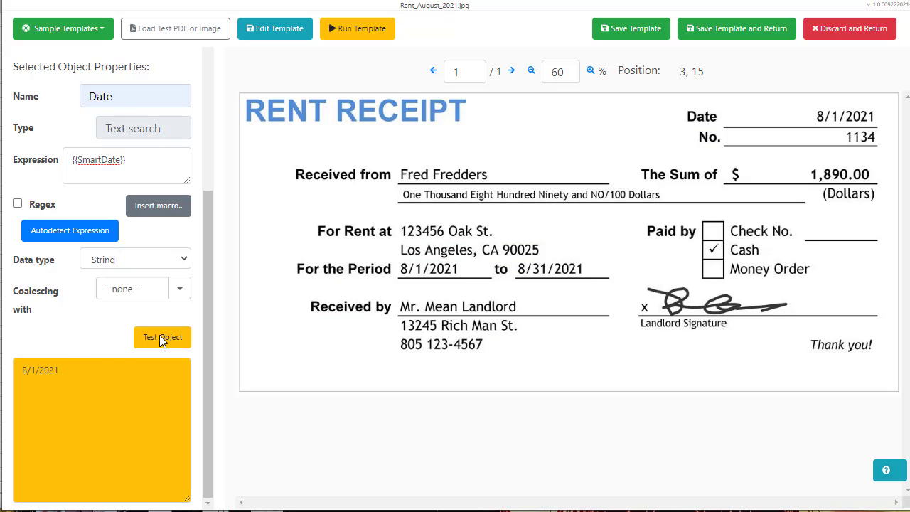
scroll(91, 306, up, 3)
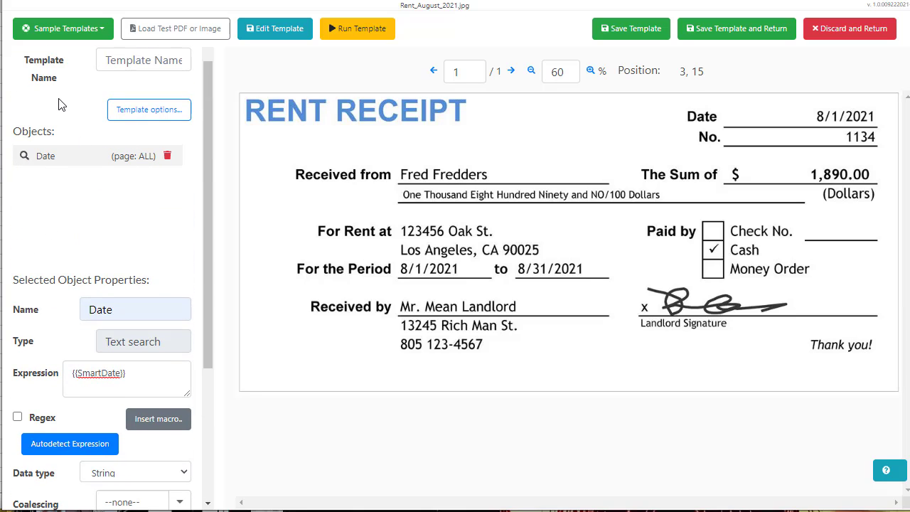
scroll(60, 108, up, 2)
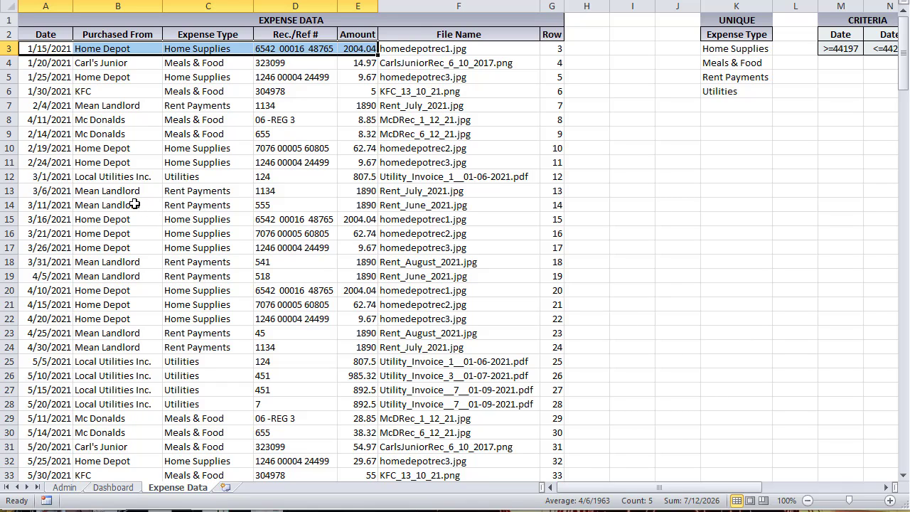
click(134, 265)
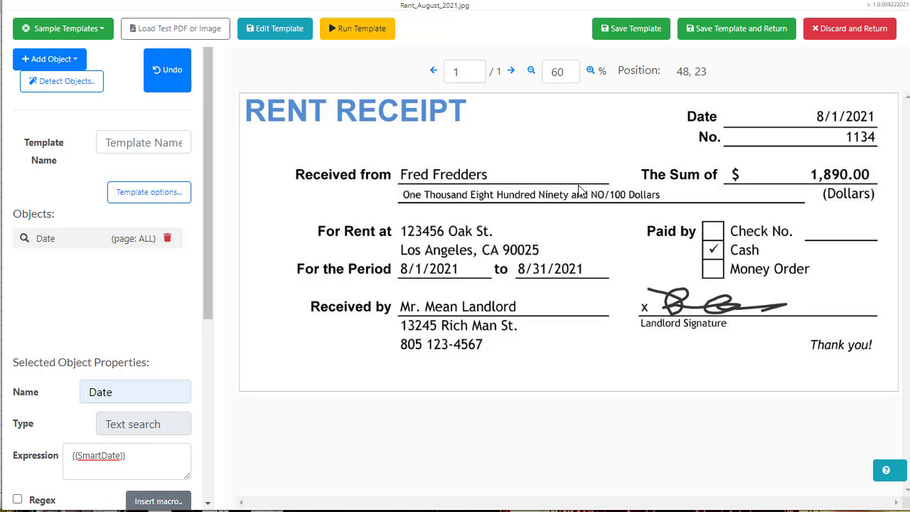
Add a static-value field and rename it from StaticValue1 to Purchased From
click(73, 61)
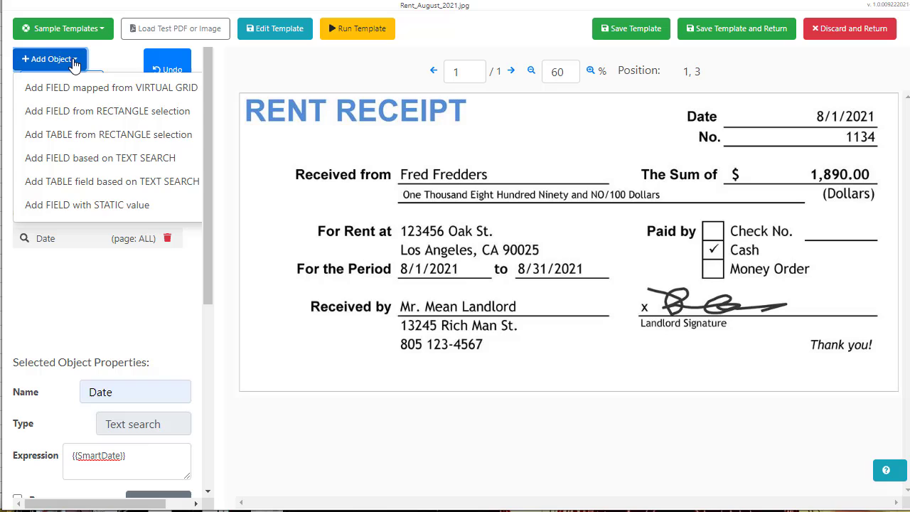
click(86, 206)
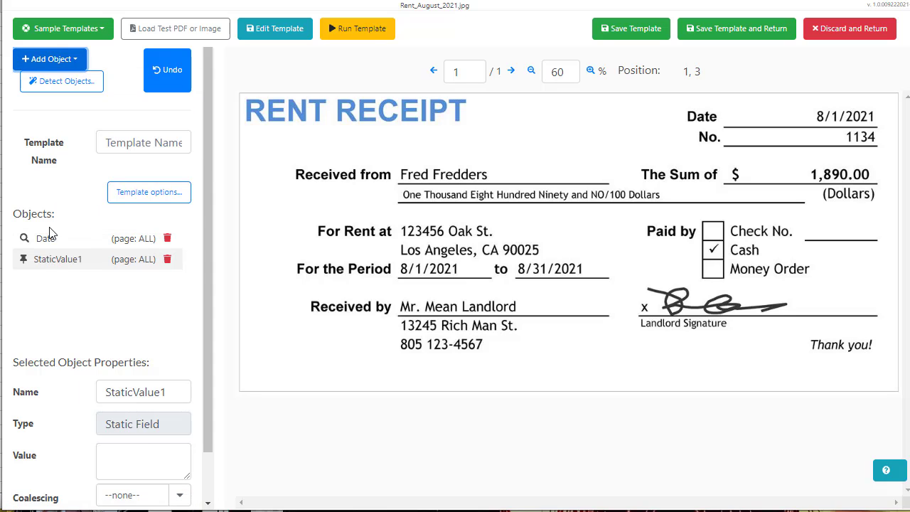
drag(174, 395, 73, 376)
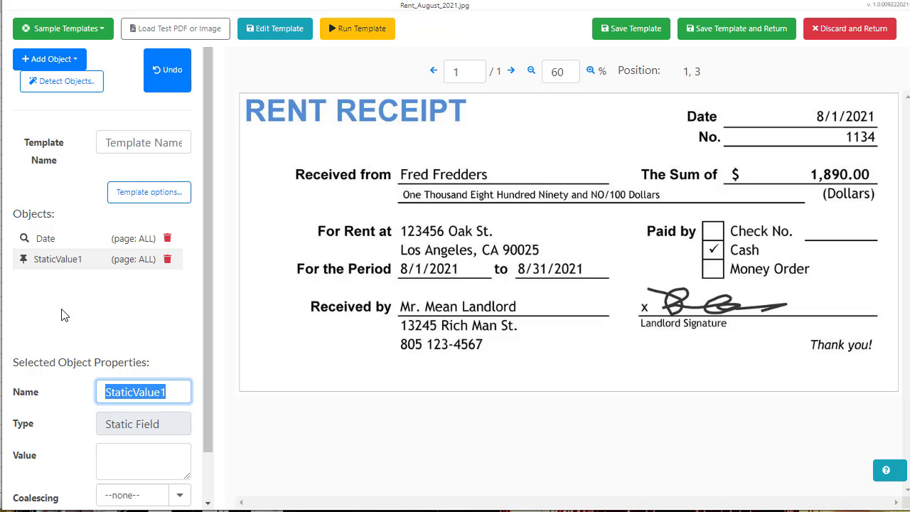
key(BackSpace)
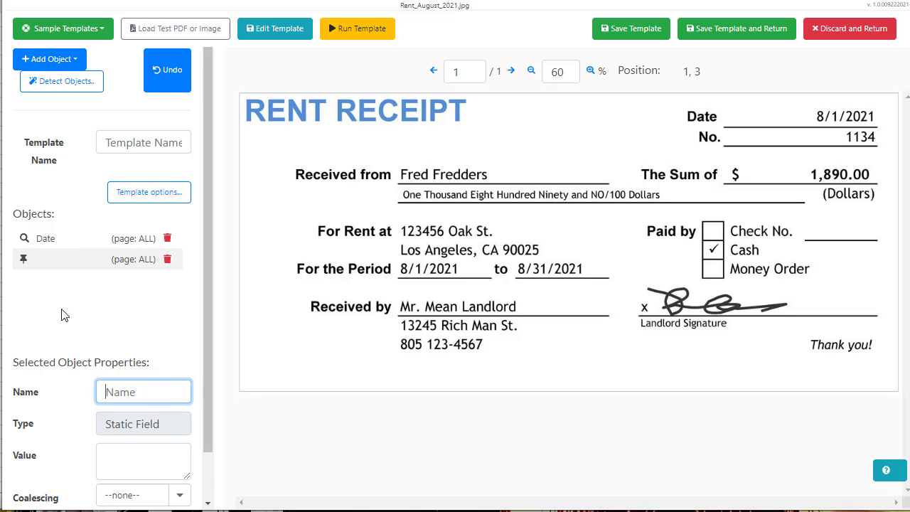
text(v)
key(BackSpace)
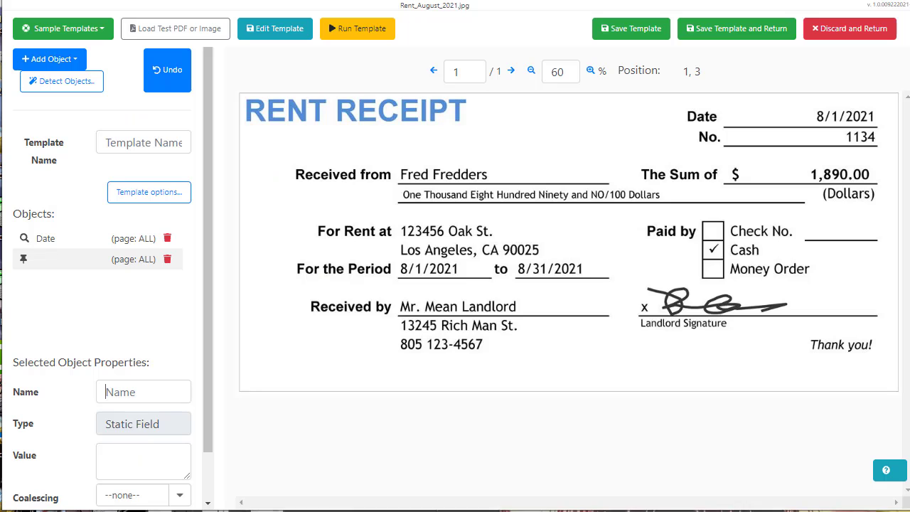
click(120, 392)
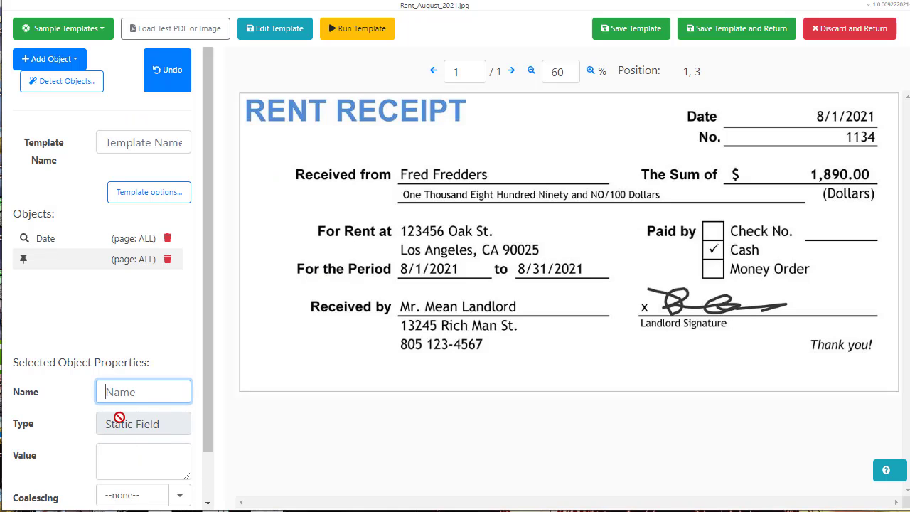
text(Purchased From)
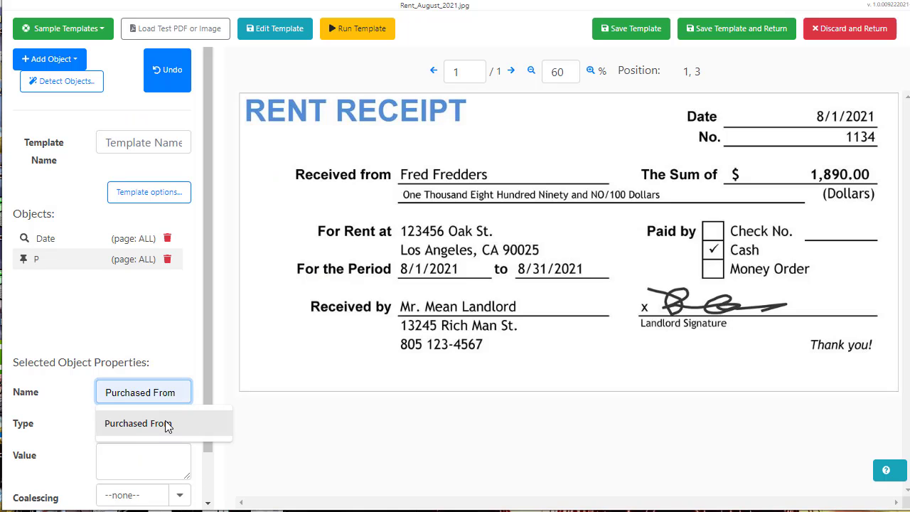
click(165, 422)
drag(205, 375, 209, 419)
Set the Purchased From field's static value to Mean Landlord
click(162, 402)
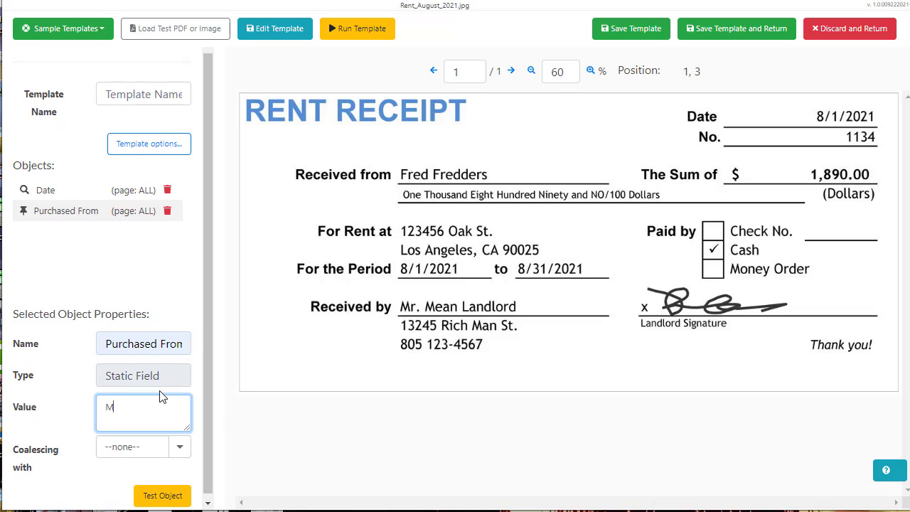
text(Mean Landlord)
scroll(42, 164, up, 1)
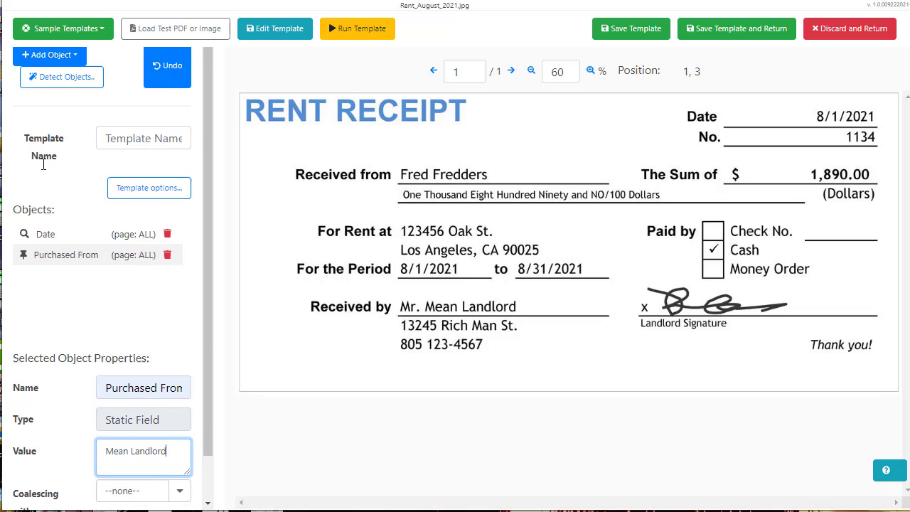
scroll(57, 136, up, 1)
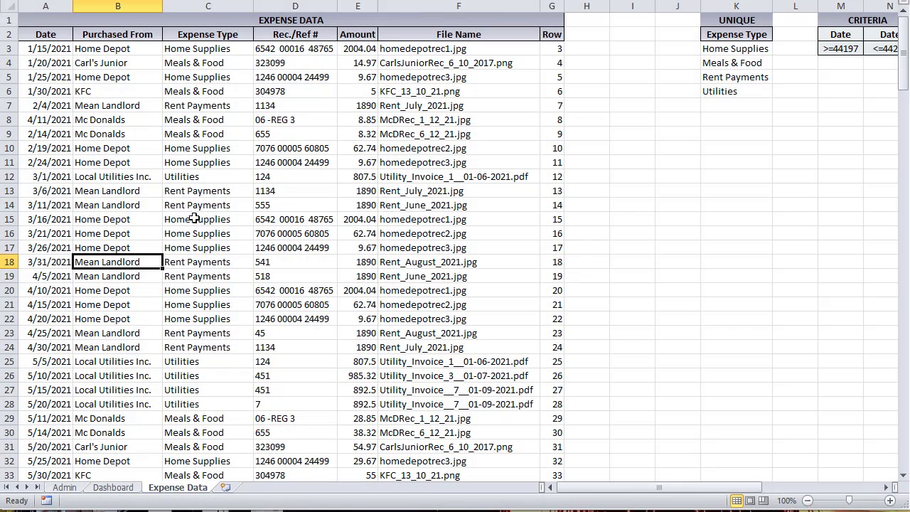
click(196, 189)
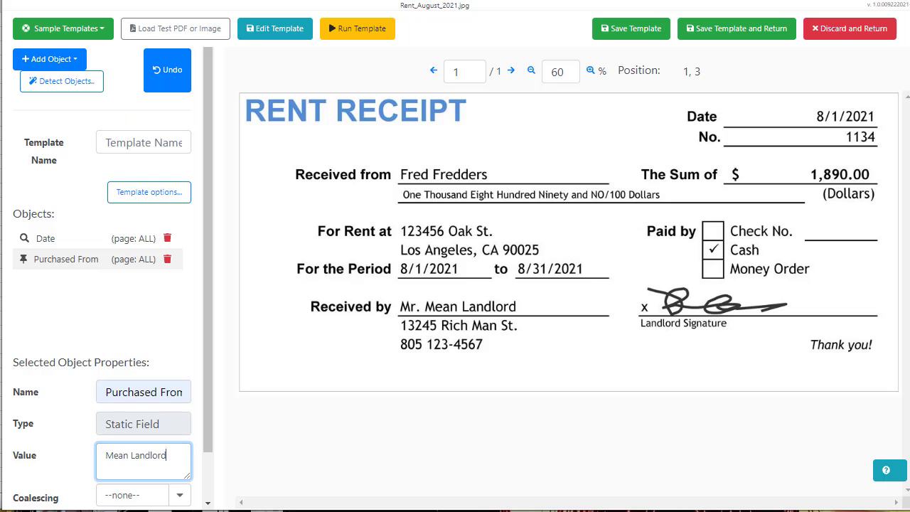
click(65, 61)
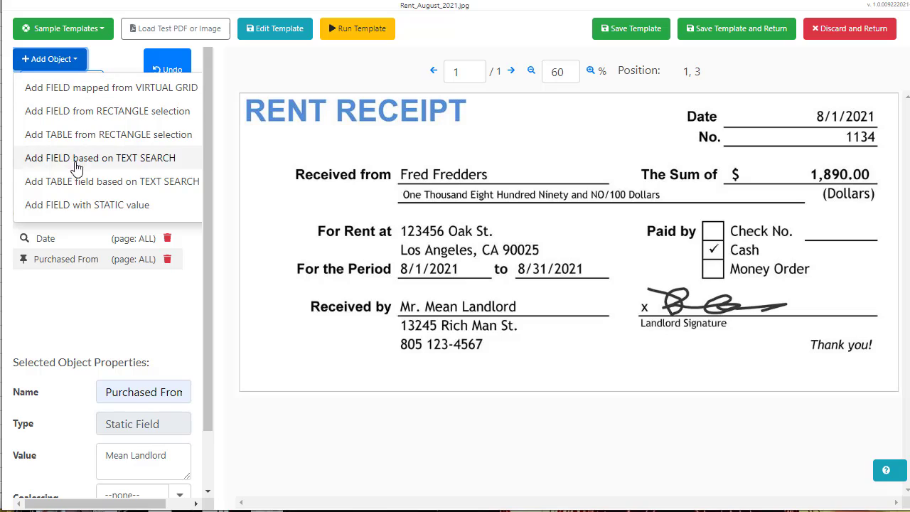
Add another static-value field and rename StaticValue2 to Expense Type
click(77, 205)
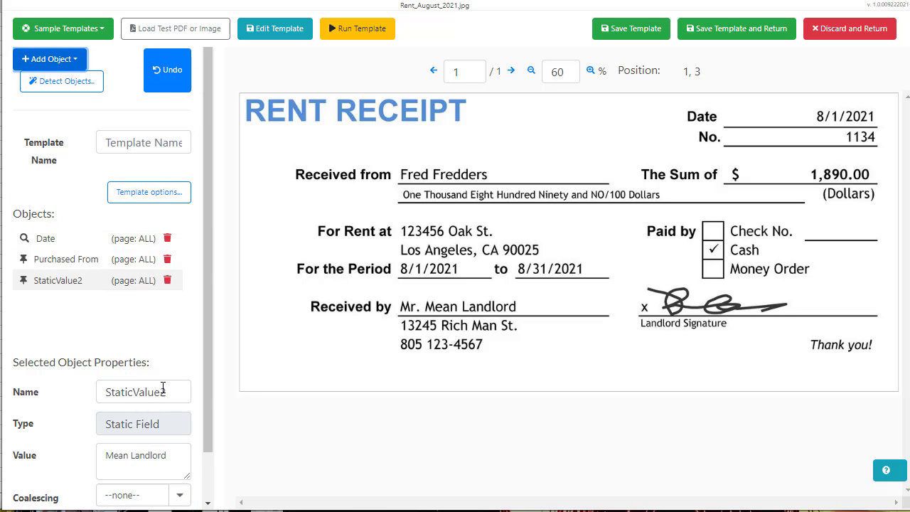
drag(173, 389, 76, 327)
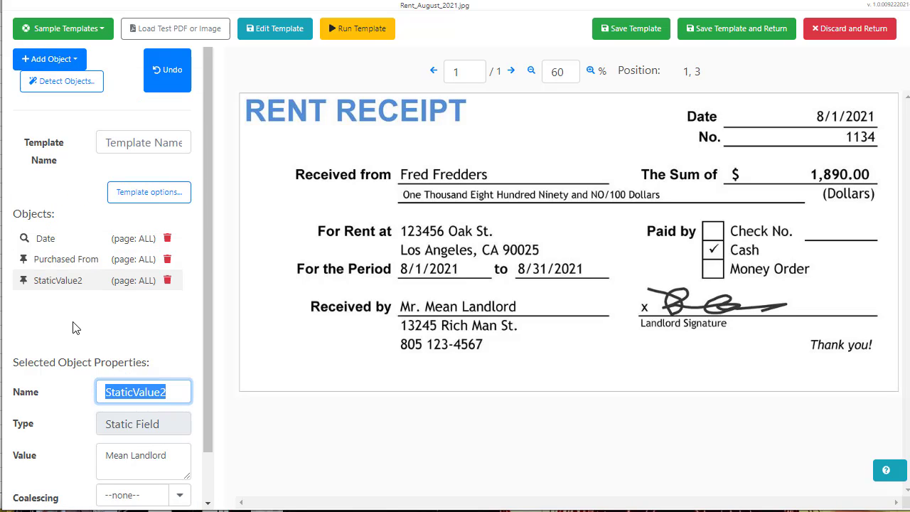
text(Ex)
key(Down)
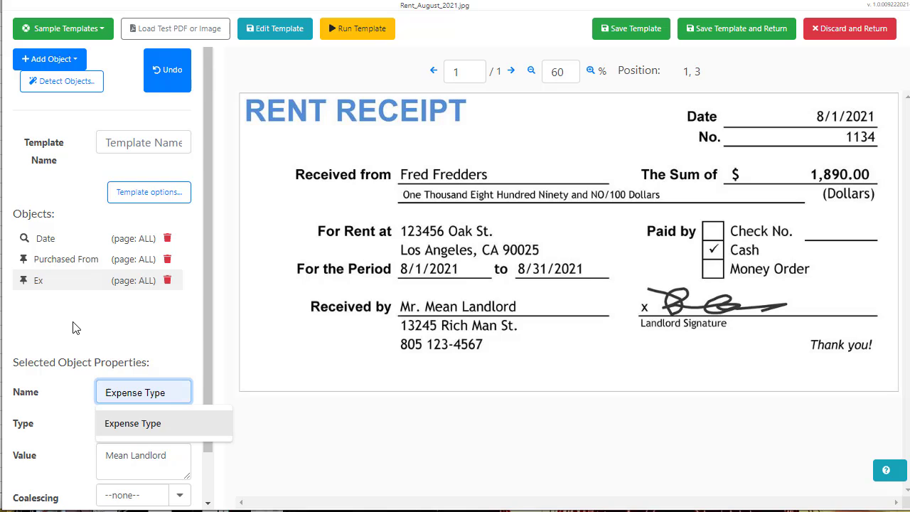
key(Tab)
Replace the Expense Type value Mean Landlord with Rent Payments, checking the spreadsheet's categories
drag(172, 454, 57, 455)
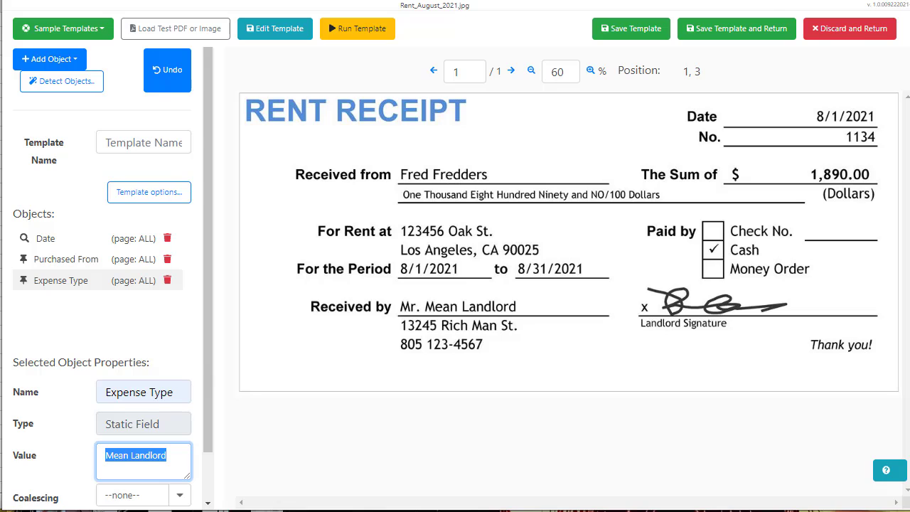
key(alt+Tab)
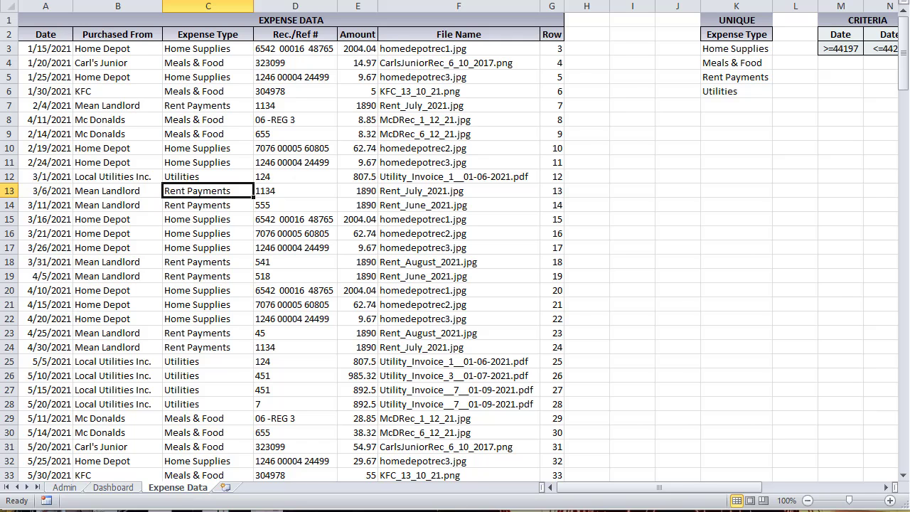
key(alt+Tab)
text(Re)
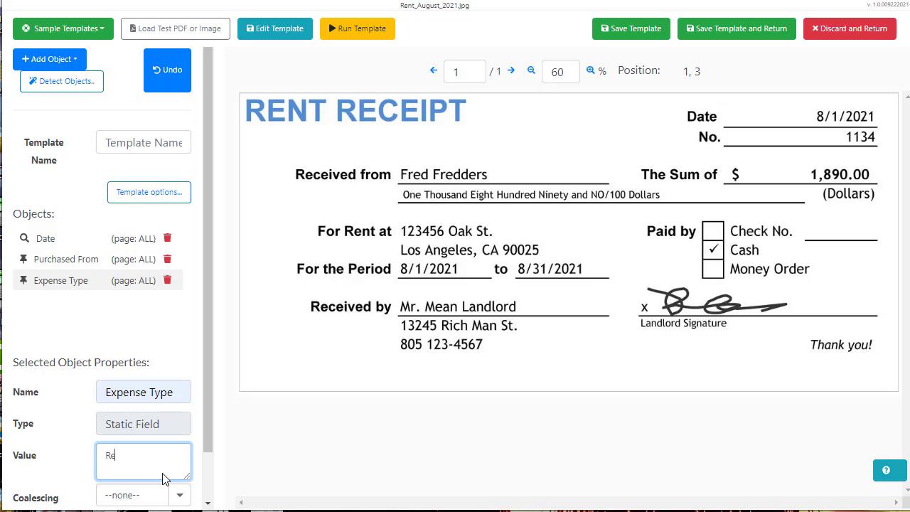
text(nt Payments)
click(60, 62)
click(60, 62)
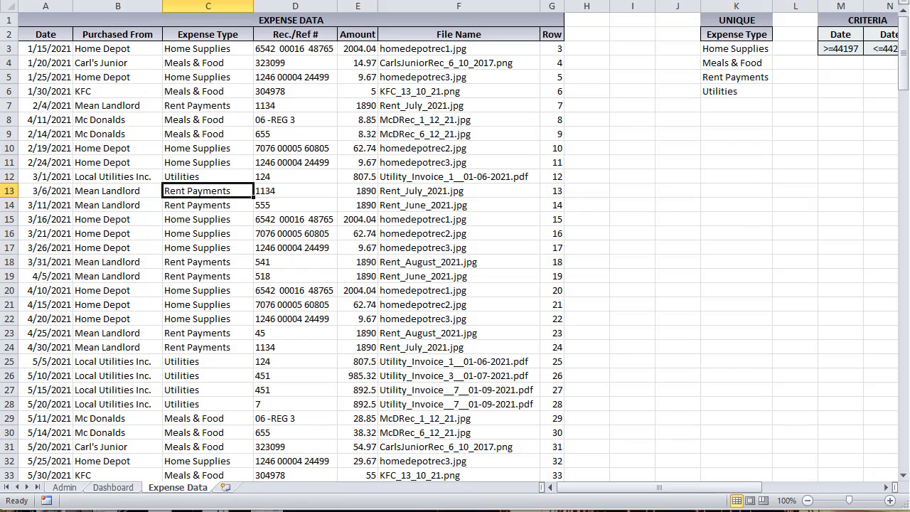
click(273, 178)
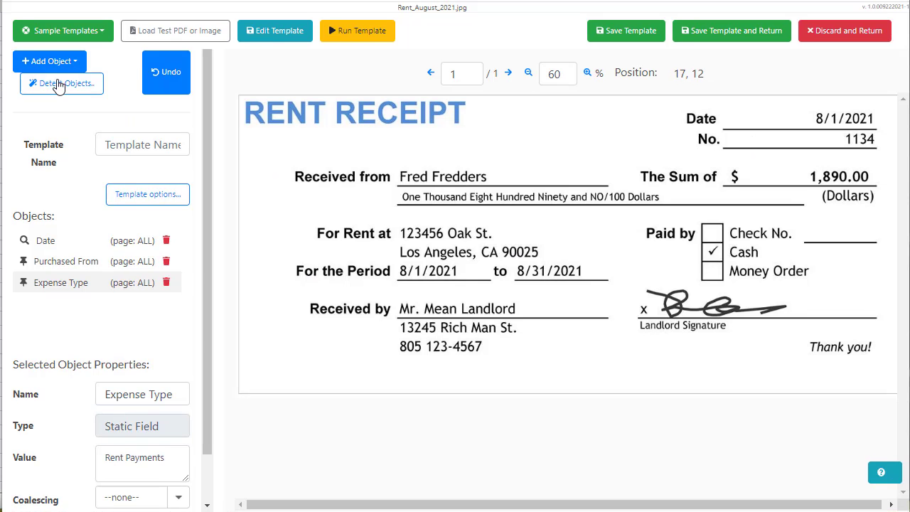
click(76, 64)
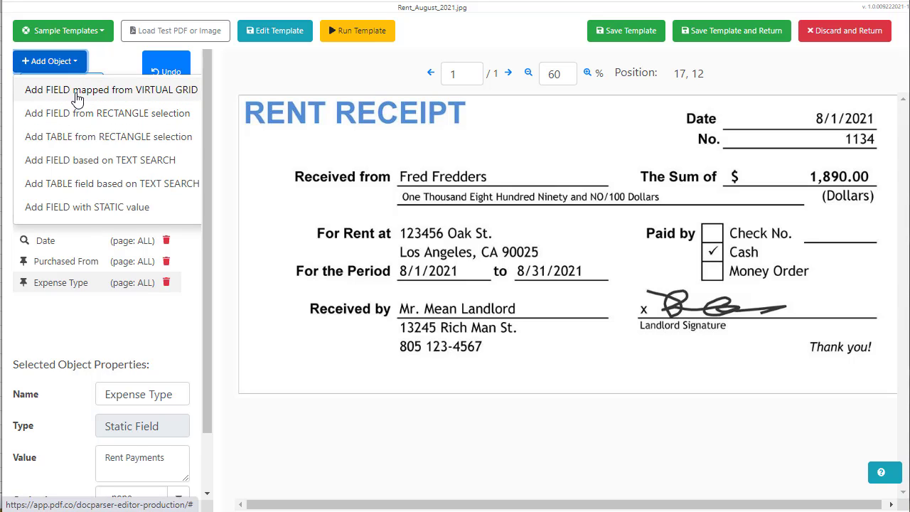
click(79, 125)
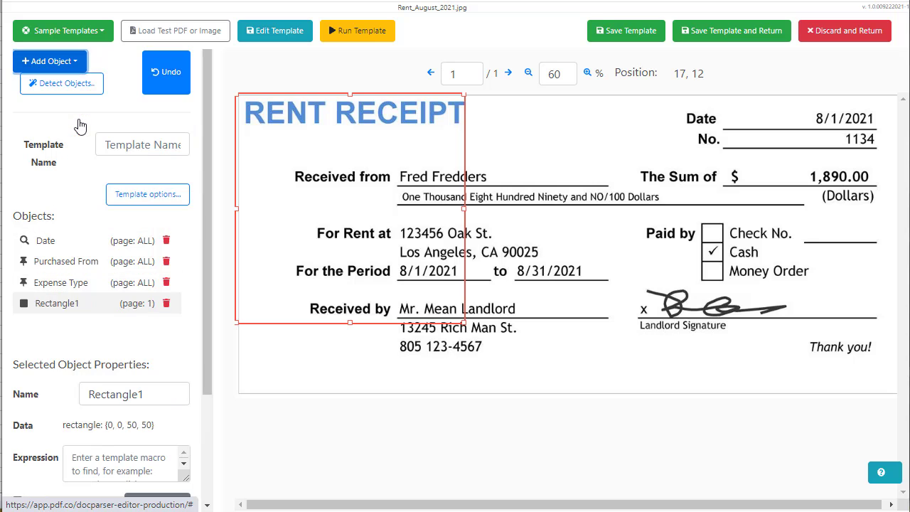
drag(424, 158, 854, 167)
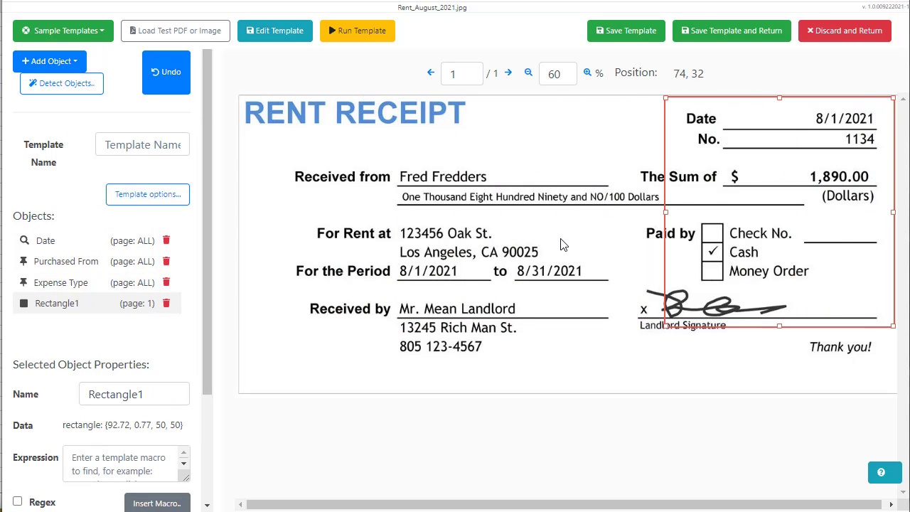
click(165, 304)
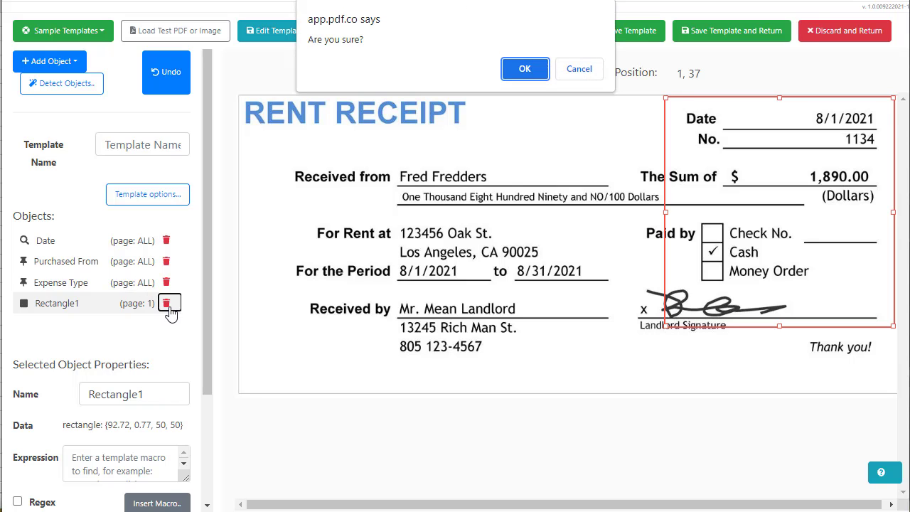
click(525, 69)
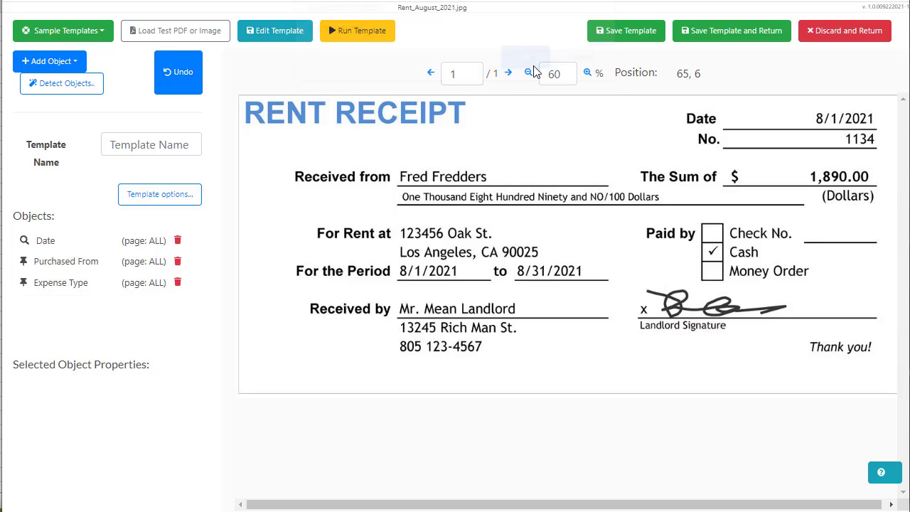
Add a text-search field and name it Rec. # from the name suggestions
click(78, 72)
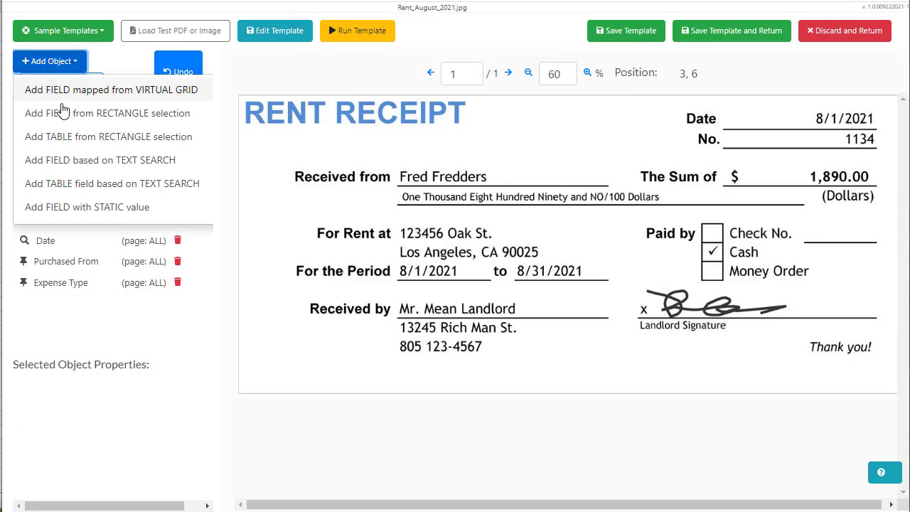
click(72, 170)
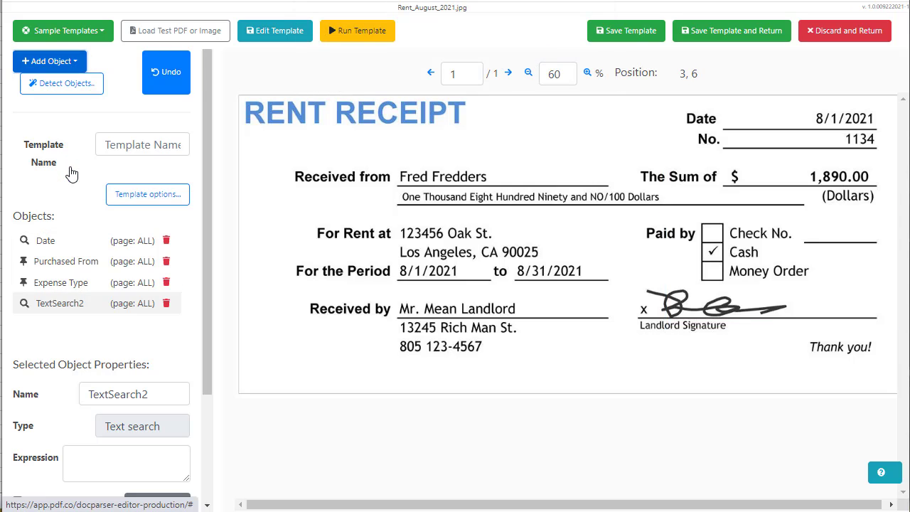
double_click(80, 384)
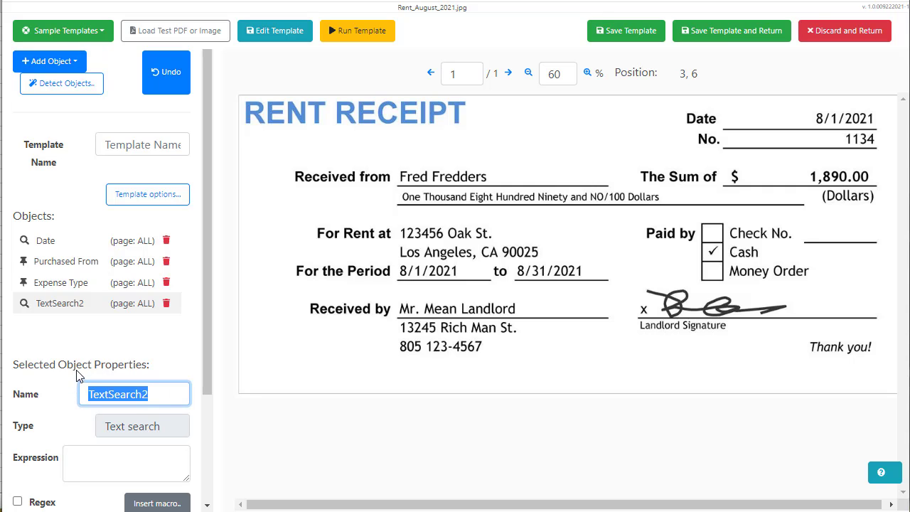
text(re)
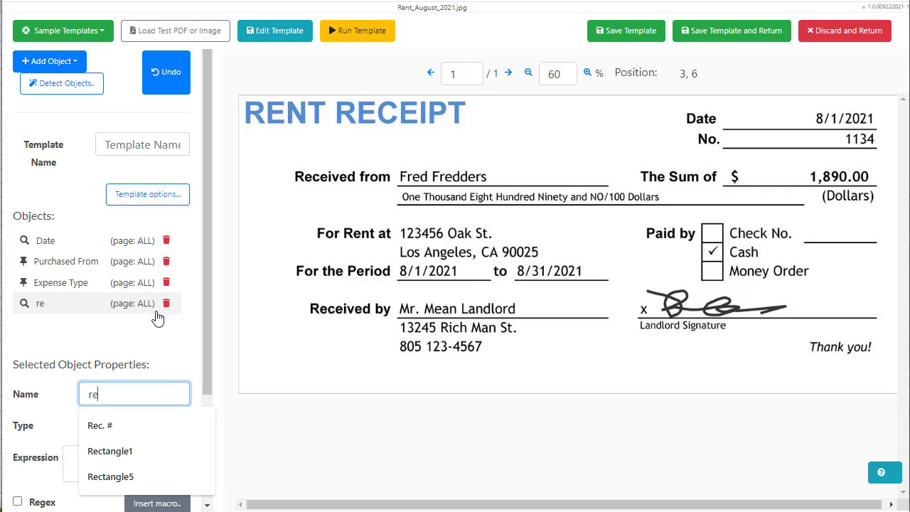
key(Down)
key(Tab)
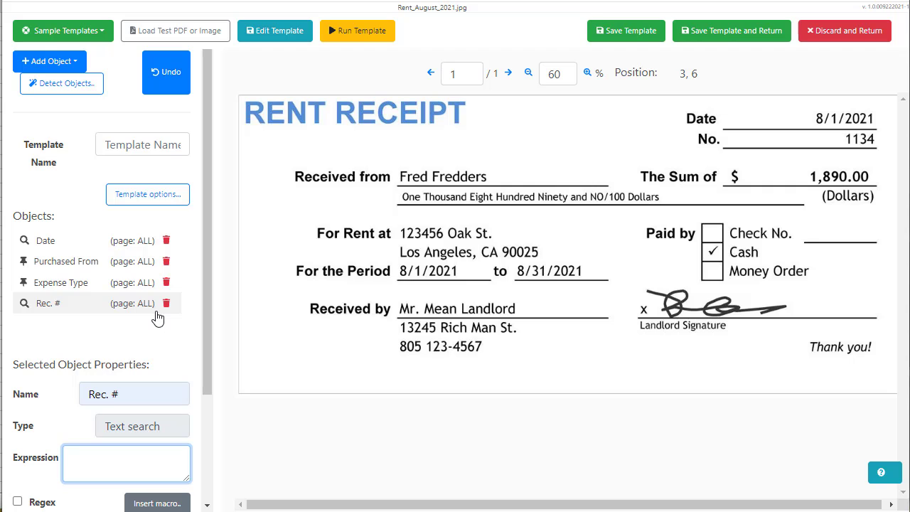
Enter No.{{Spaces}} as the Rec. # expression and browse the macro list
click(321, 391)
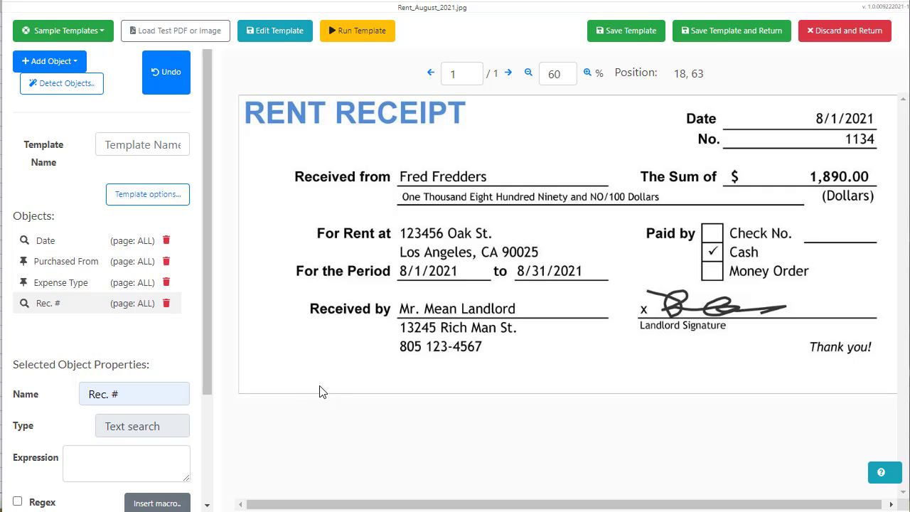
click(178, 456)
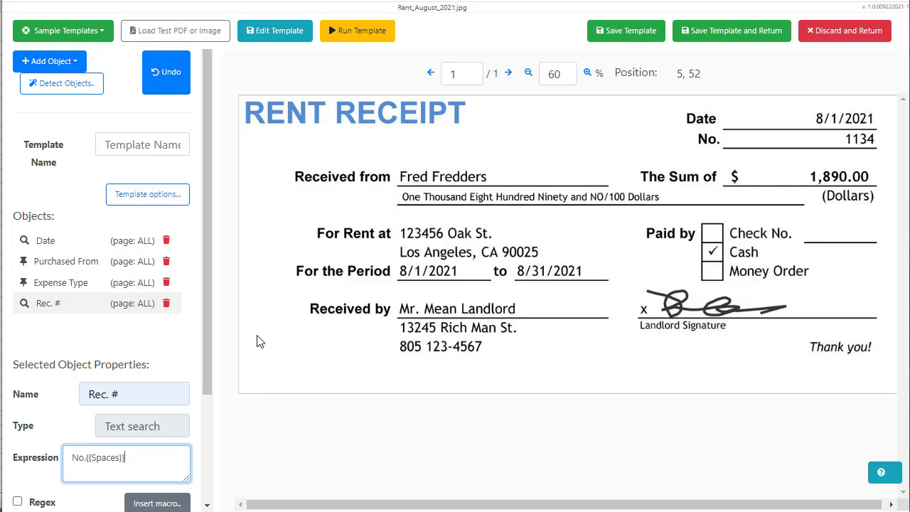
click(257, 380)
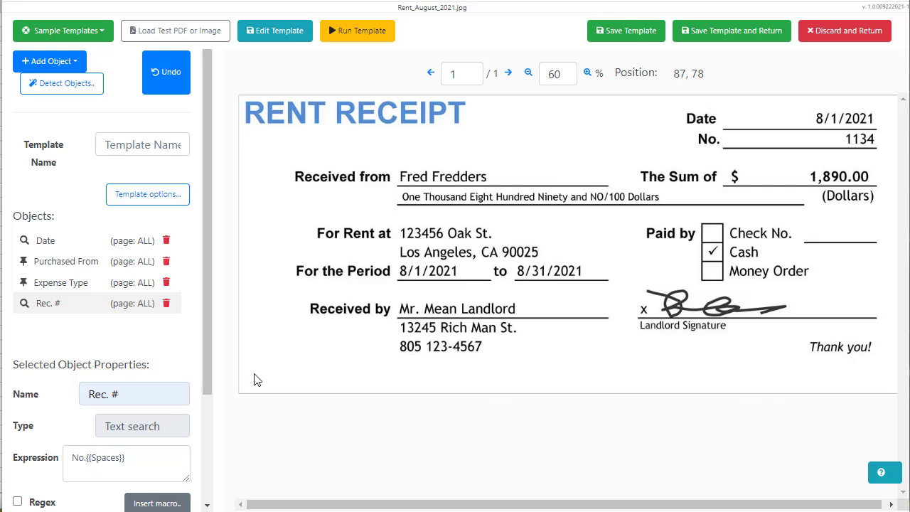
click(171, 503)
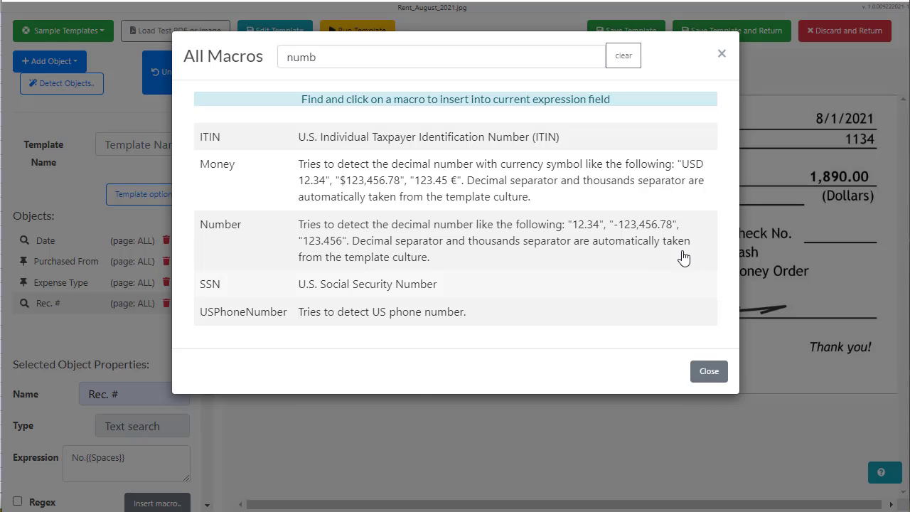
click(711, 371)
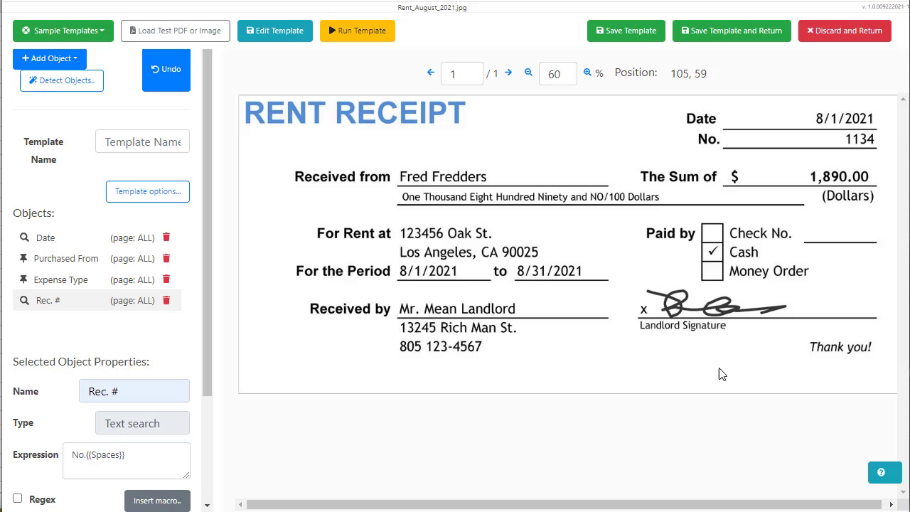
Extend the Rec. # expression to No.{{Spaces}}{{Number}} and test that it returns 1134
click(164, 459)
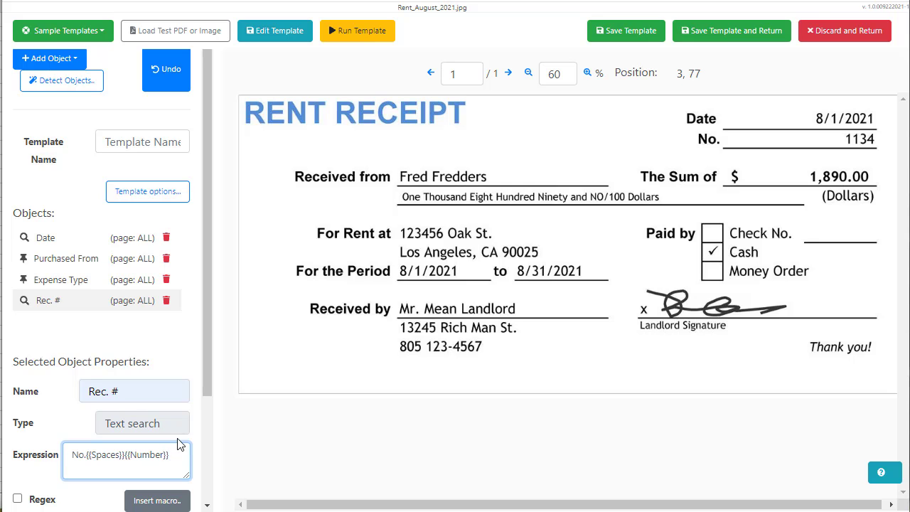
scroll(207, 354, down, 1)
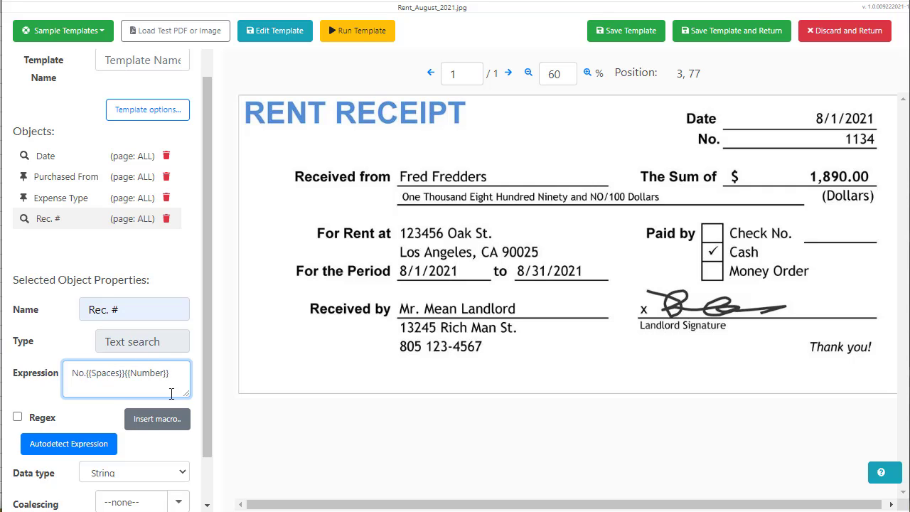
scroll(170, 418, down, 1)
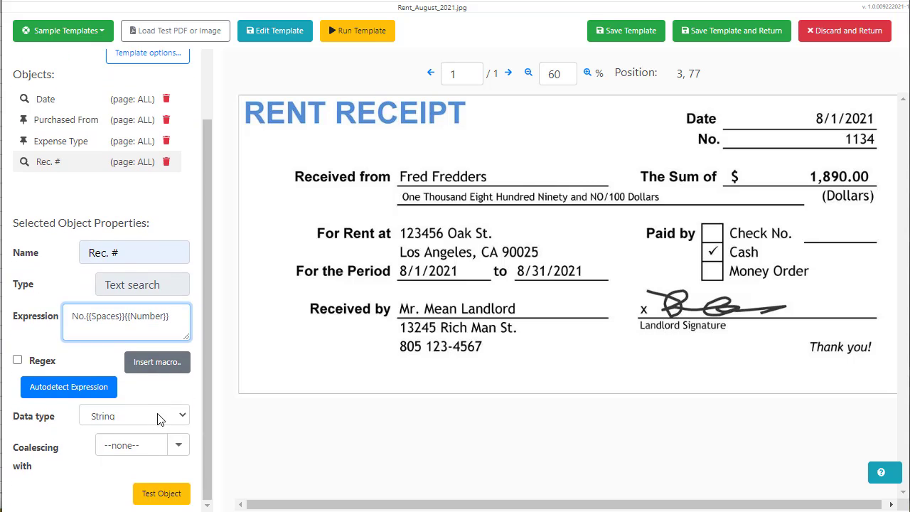
click(172, 496)
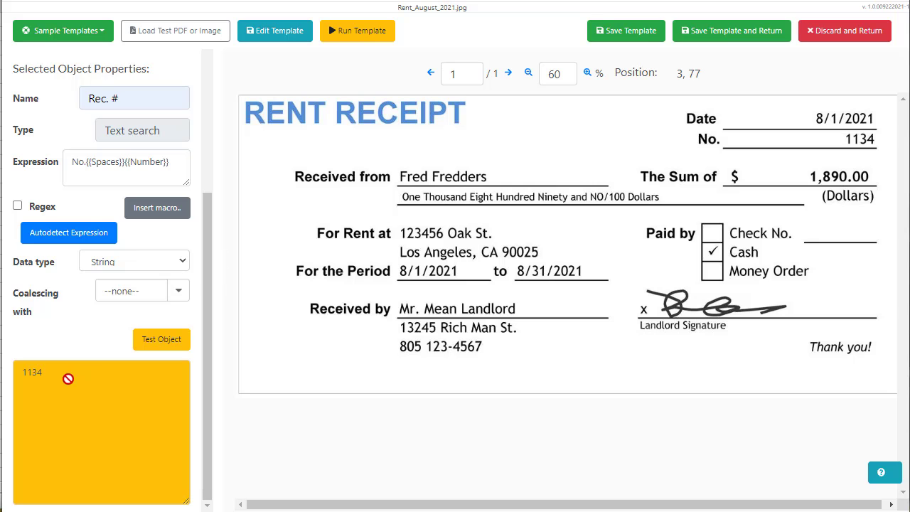
scroll(73, 324, up, 3)
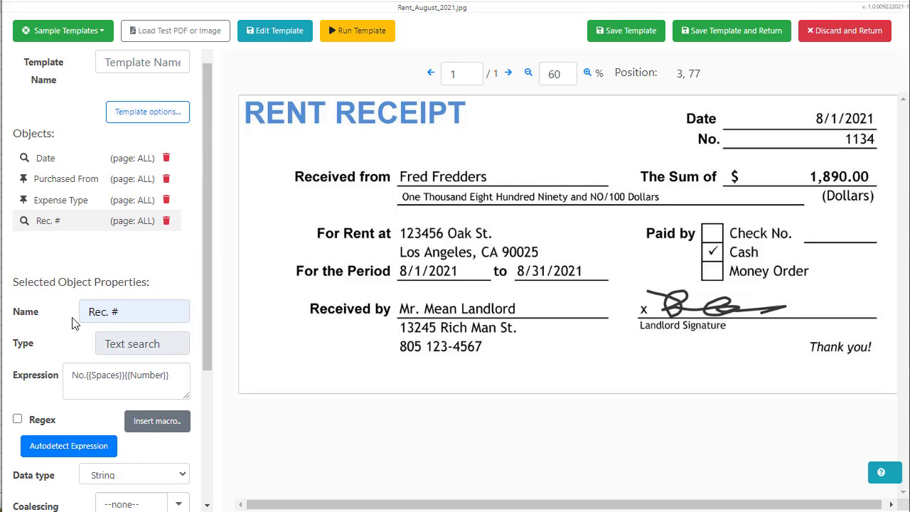
scroll(73, 323, up, 1)
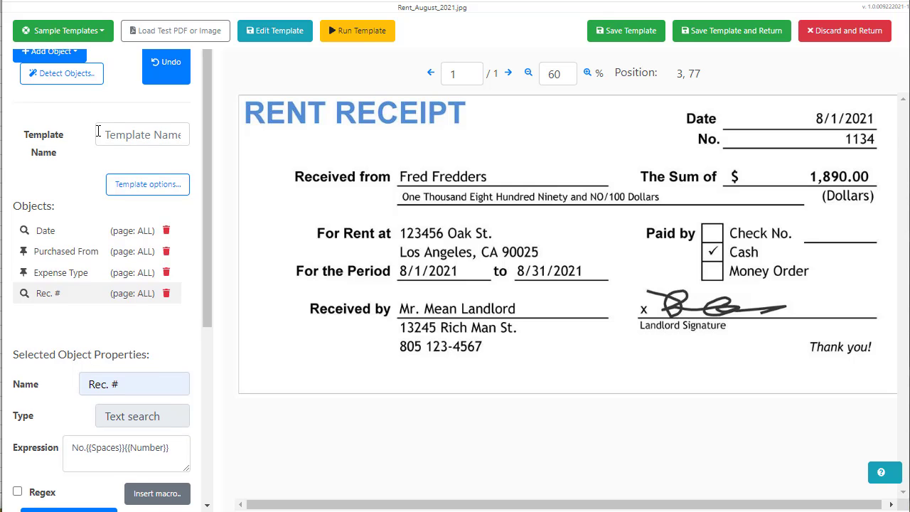
scroll(103, 131, up, 1)
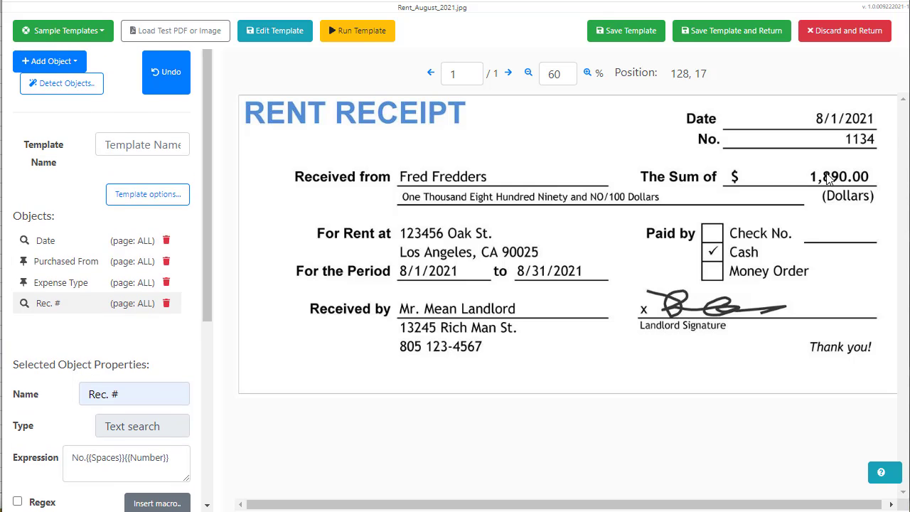
Add a text-search field, rename it Total, and type The Sum of as its expression
click(65, 68)
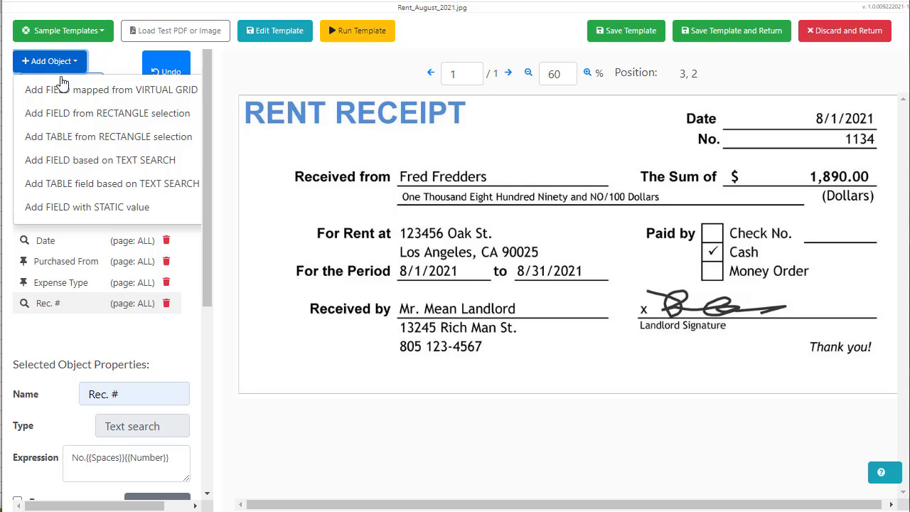
click(39, 164)
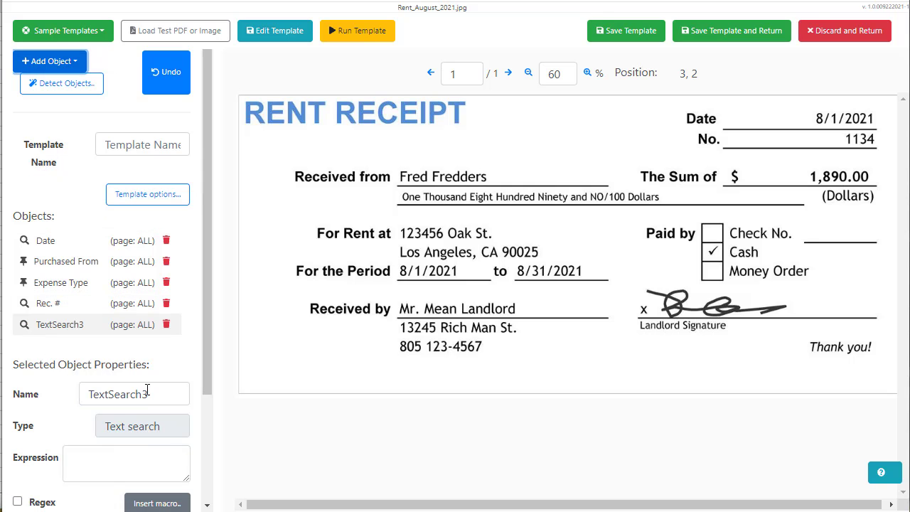
drag(146, 390, 78, 394)
key(BackSpace)
text(T)
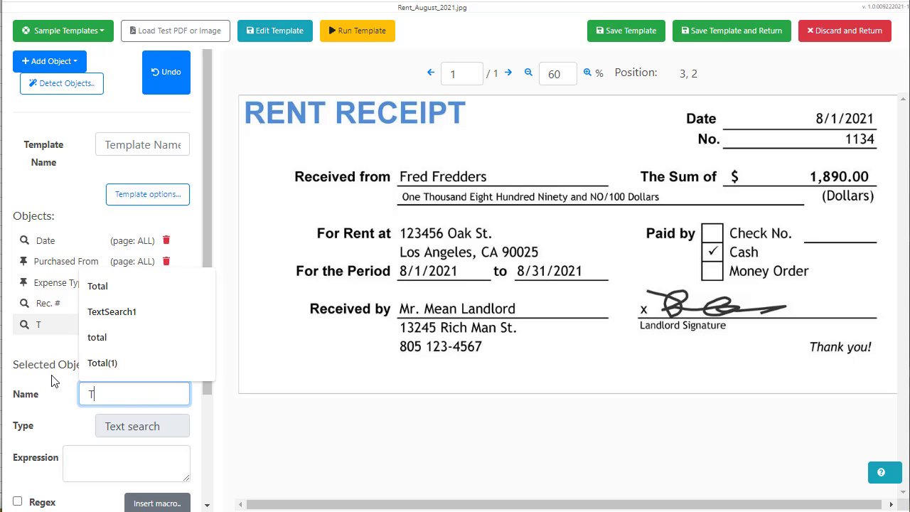
key(Down)
key(Tab)
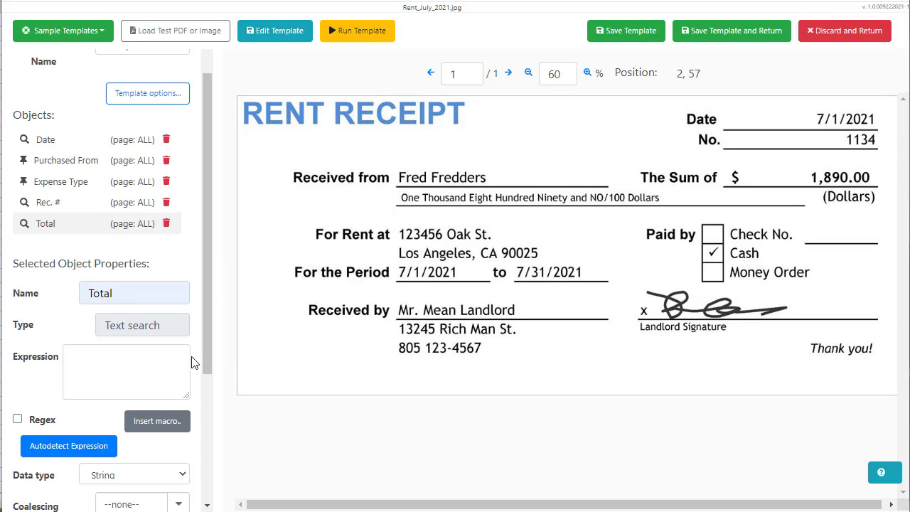
click(165, 359)
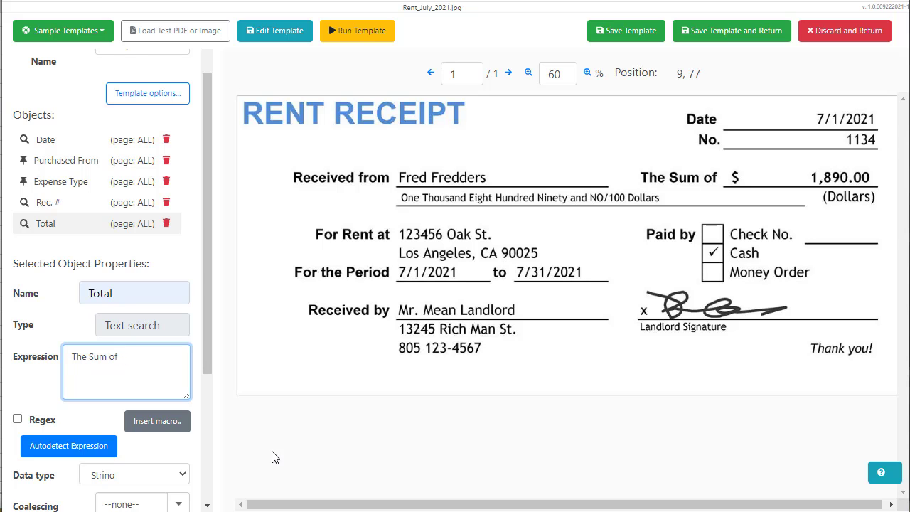
Insert the {{Anything}} macro after 'The Sum of' in the Total expression
click(179, 427)
drag(390, 61, 254, 51)
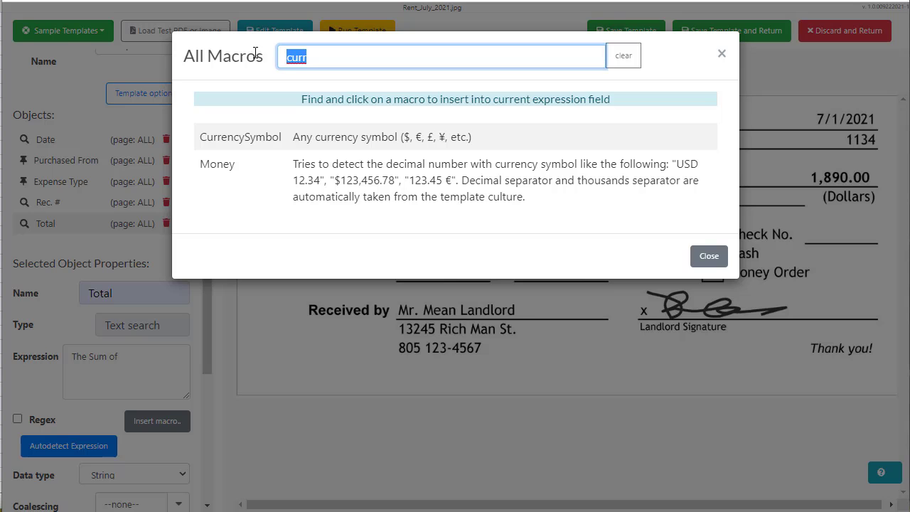
text(any)
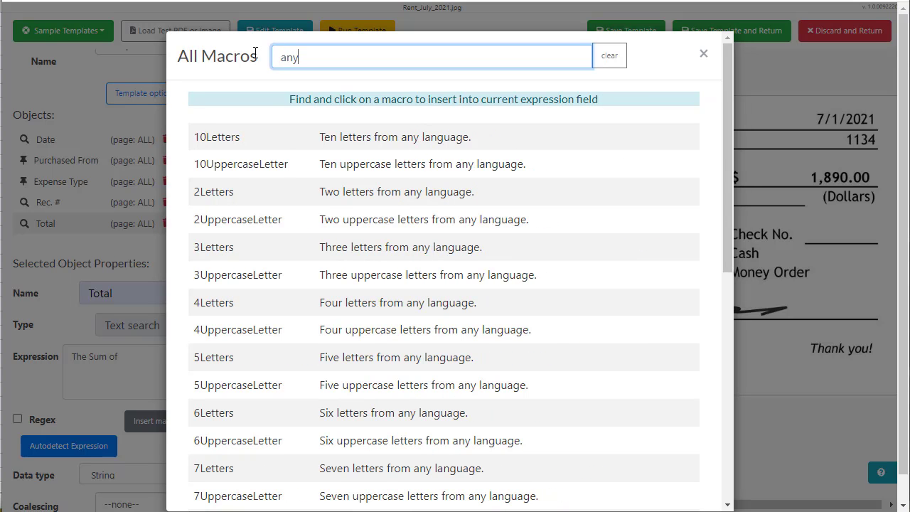
text(thi)
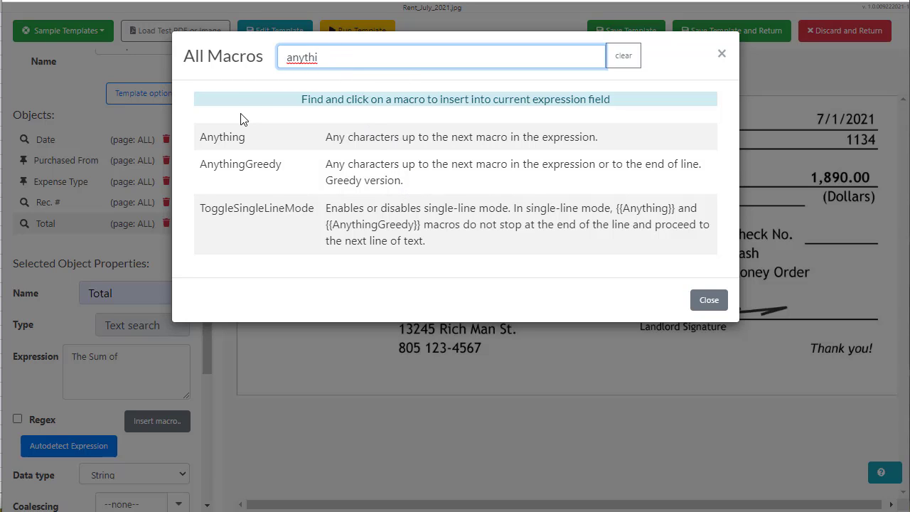
click(235, 137)
click(179, 357)
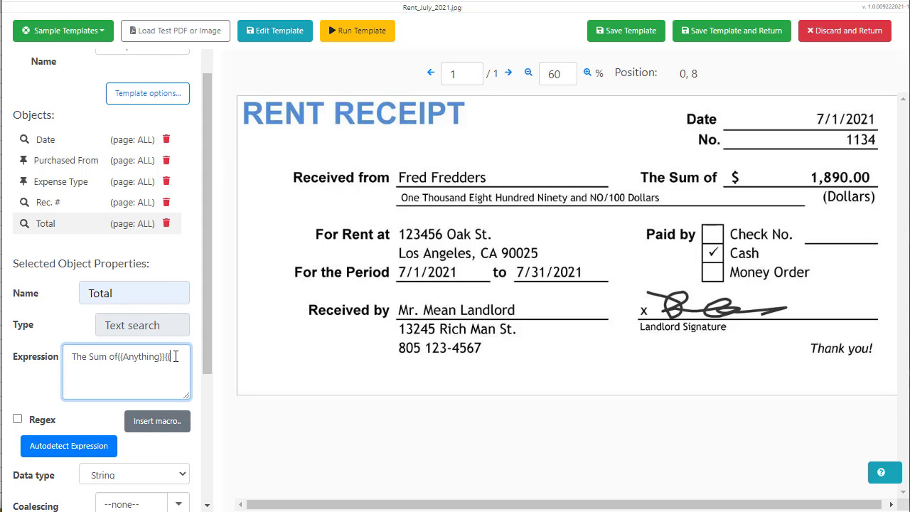
Add the {{Number}} macro and delete the mistyped {{numbe text from the expression
text({{numbers)
click(158, 427)
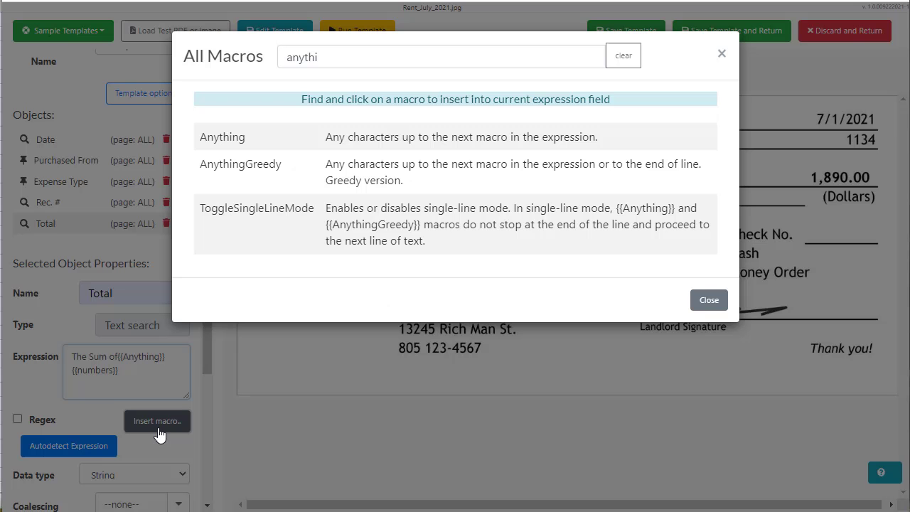
double_click(304, 57)
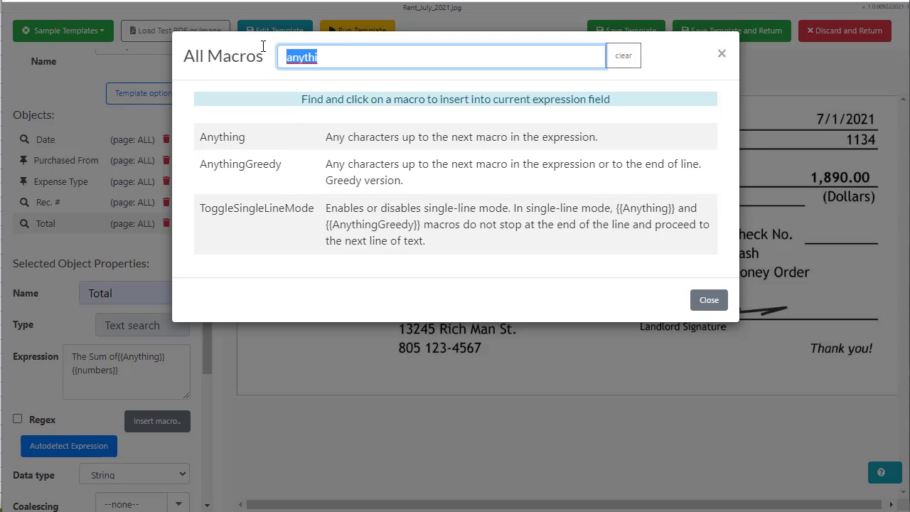
text(numb)
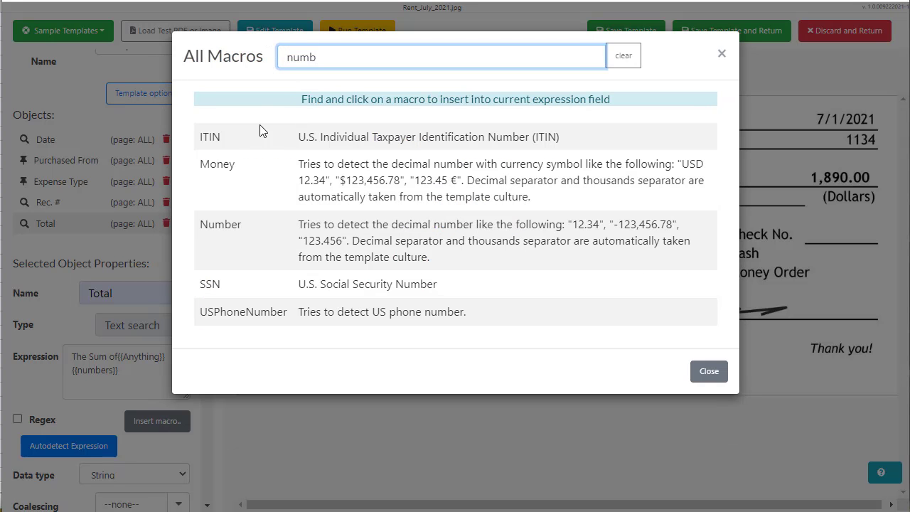
click(305, 225)
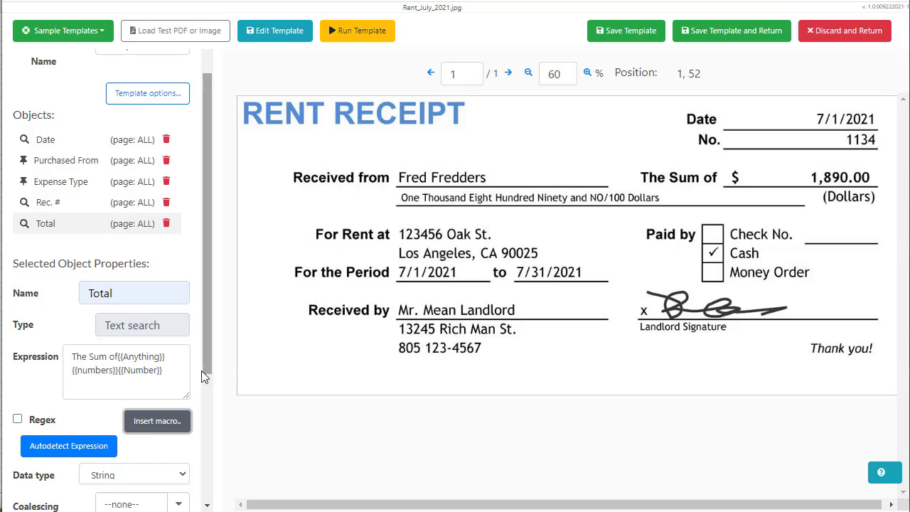
click(126, 367)
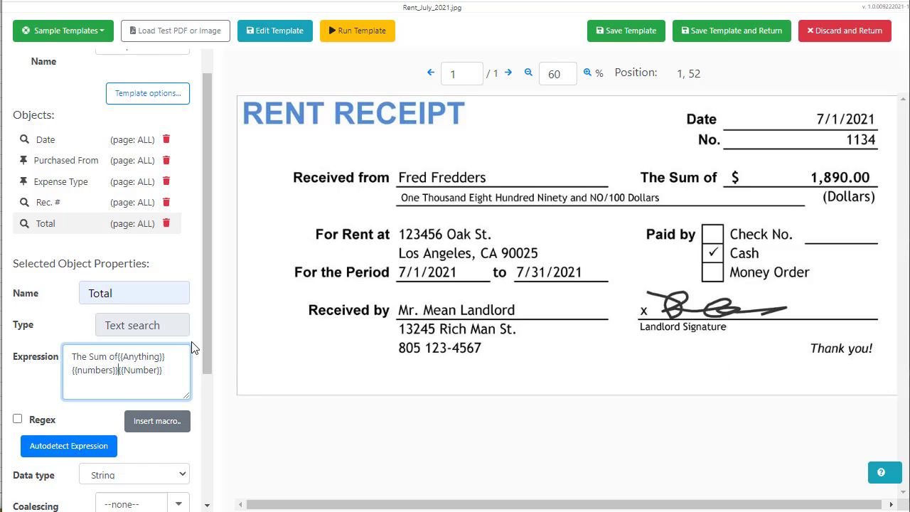
key(BackSpace)
key(BackSpace)
key(BackSpace)
key(BackSpace)
key(BackSpace)
key(BackSpace)
key(BackSpace)
key(BackSpace)
key(BackSpace)
key(BackSpace)
key(BackSpace)
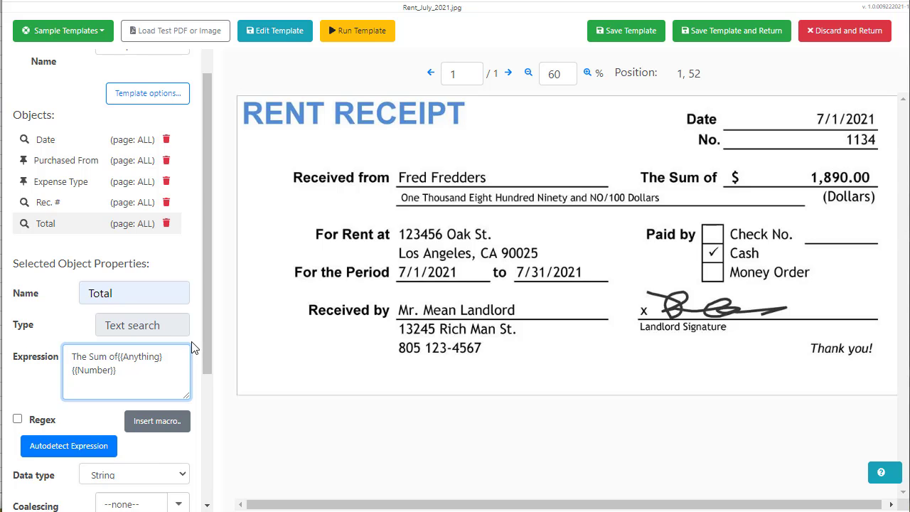
scroll(206, 305, down, 1)
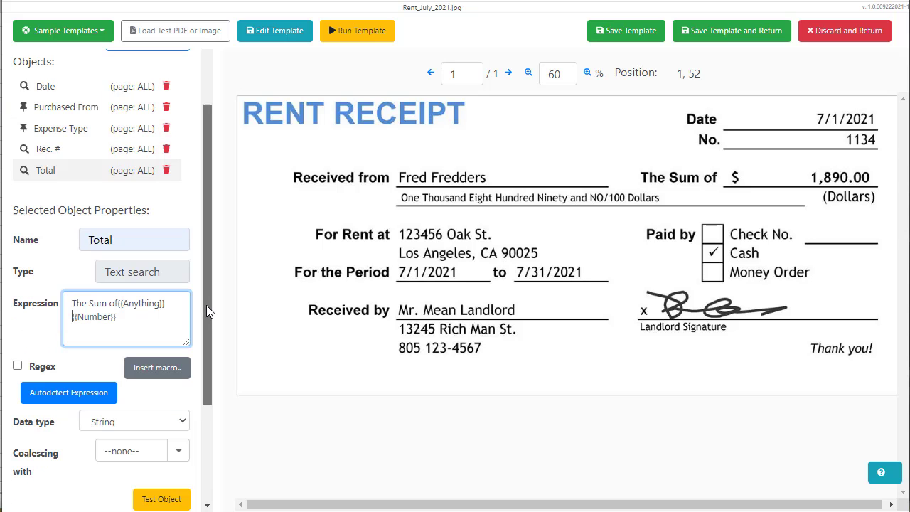
Test the Total object and confirm it extracts 1,890.00 from the rent receipt
click(177, 495)
scroll(213, 345, down, 3)
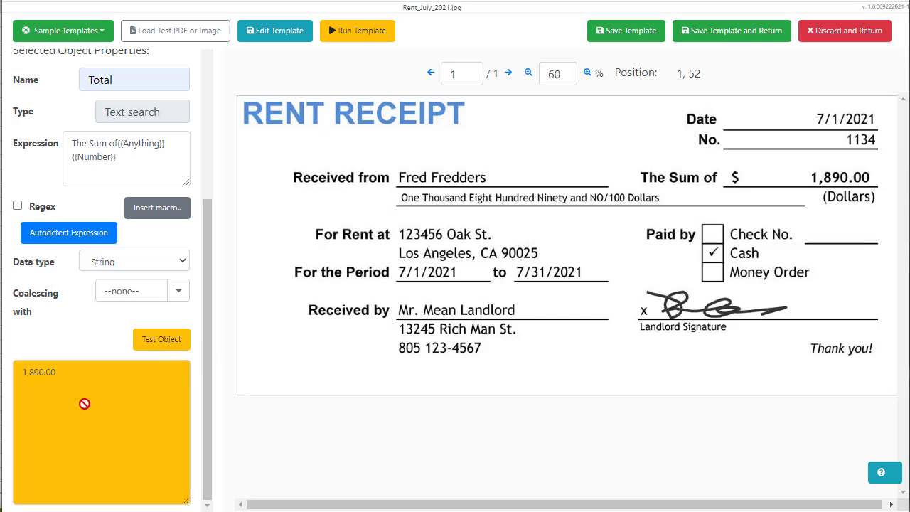
scroll(84, 286, up, 5)
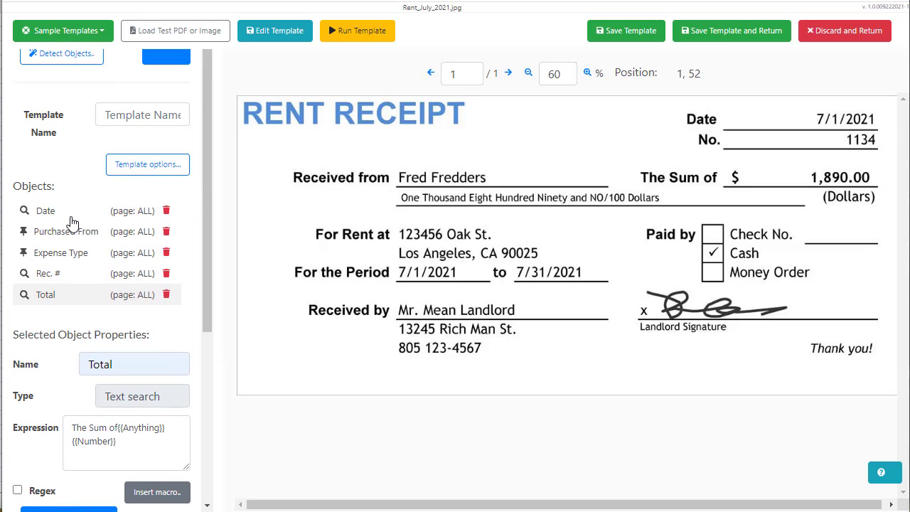
scroll(78, 227, up, 1)
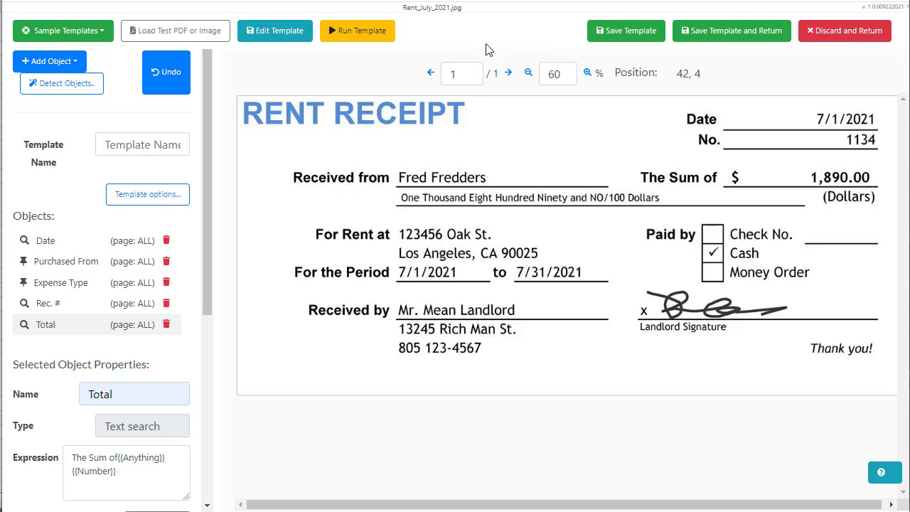
Save the template as TestTest and return to the templates list
click(629, 39)
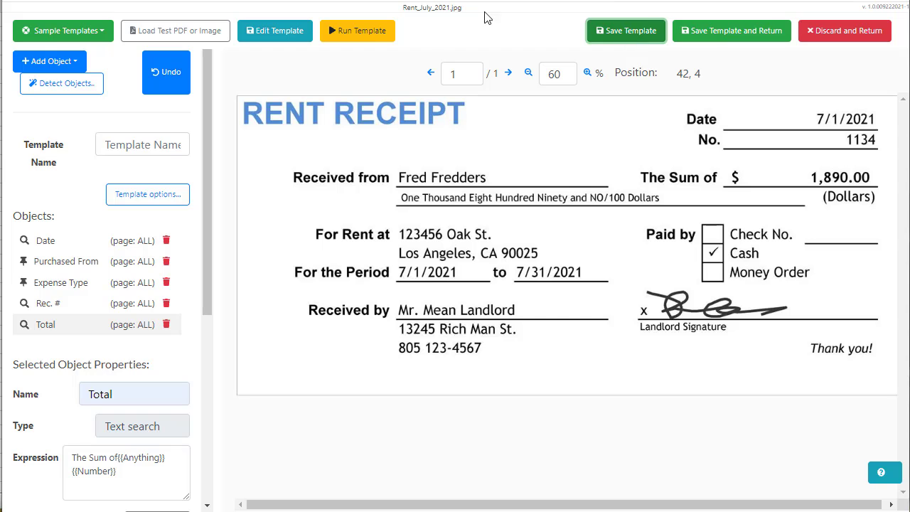
click(158, 145)
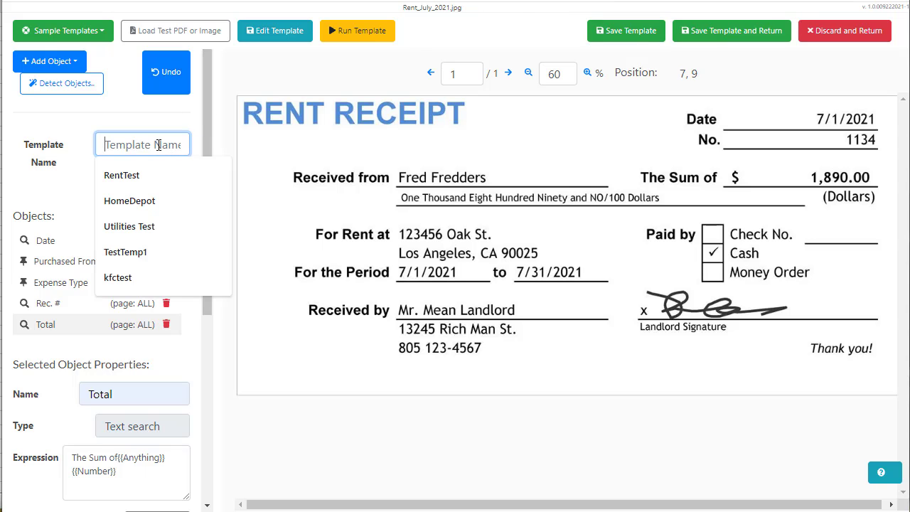
text(Test)
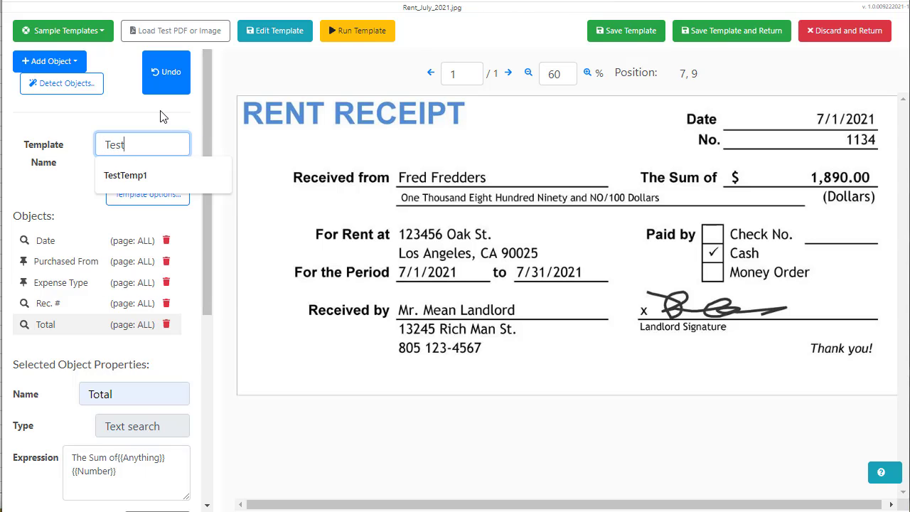
text(Test)
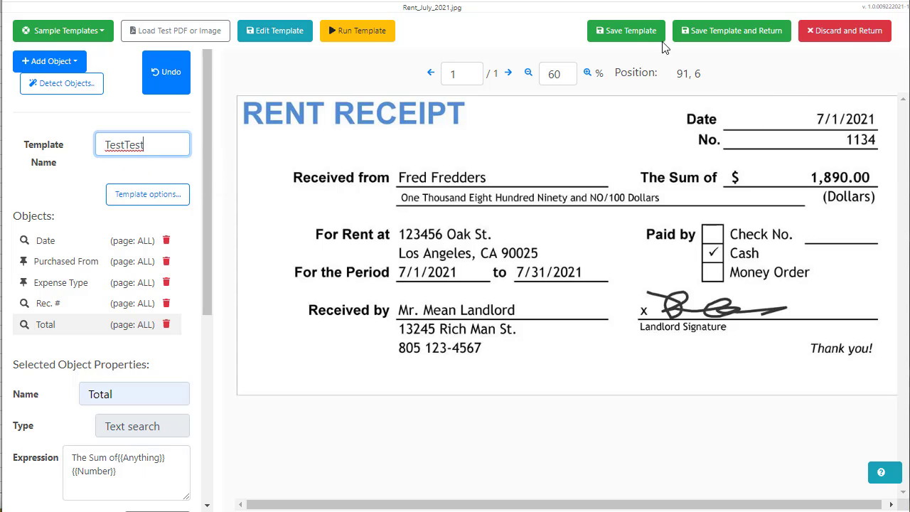
click(637, 35)
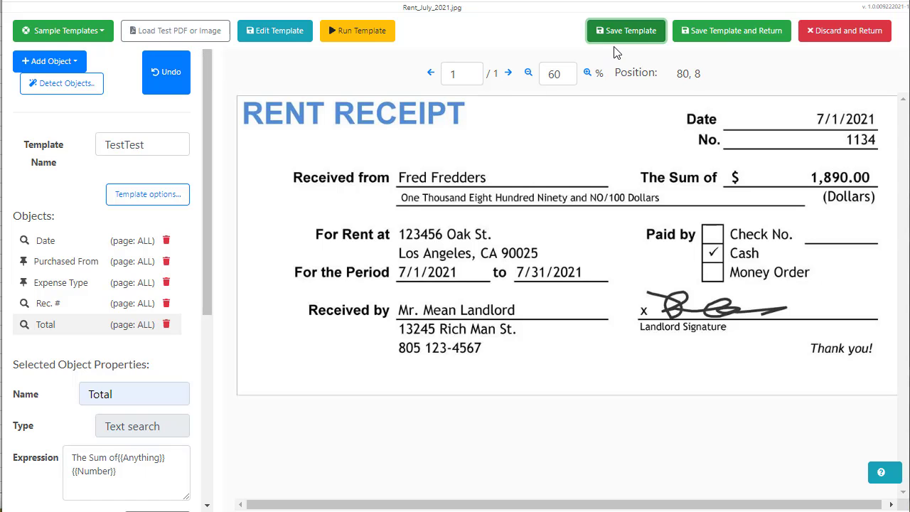
click(94, 35)
click(95, 35)
click(840, 37)
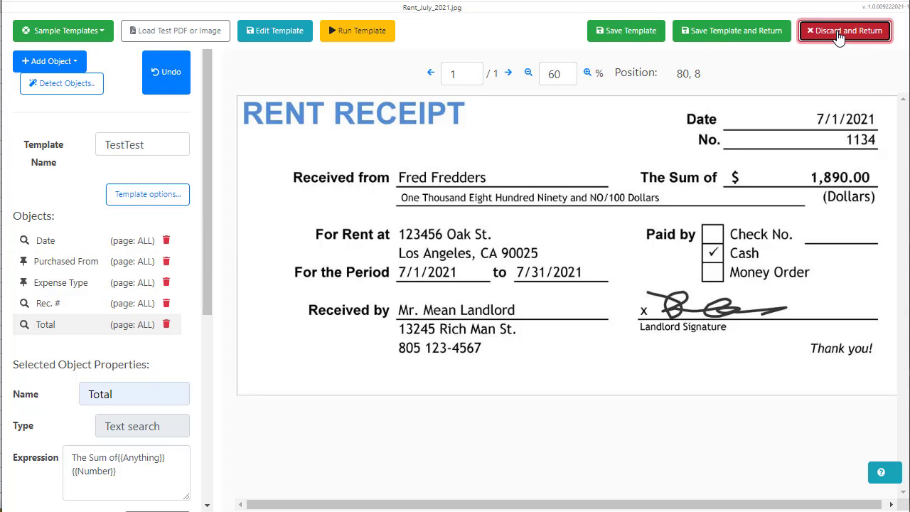
click(782, 33)
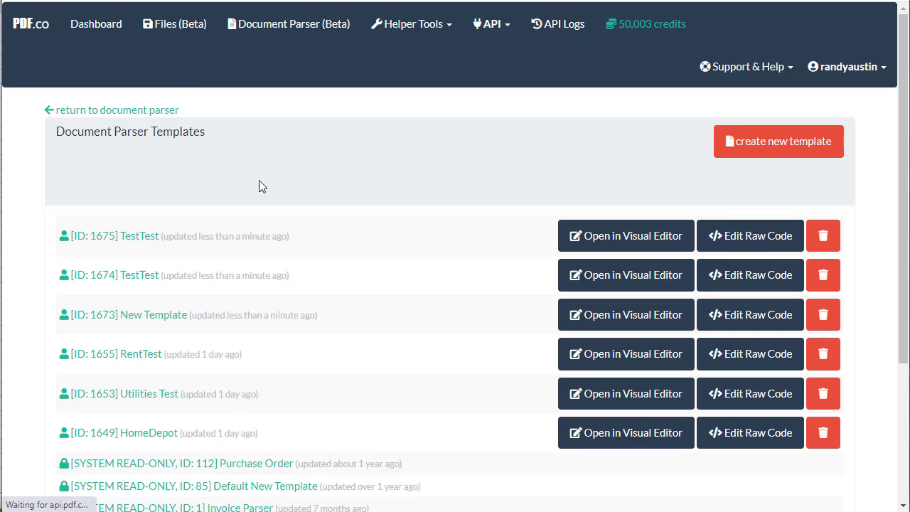
Create a new template, dismiss the guide, and load homedepotrec2.jpg as the test image
click(794, 156)
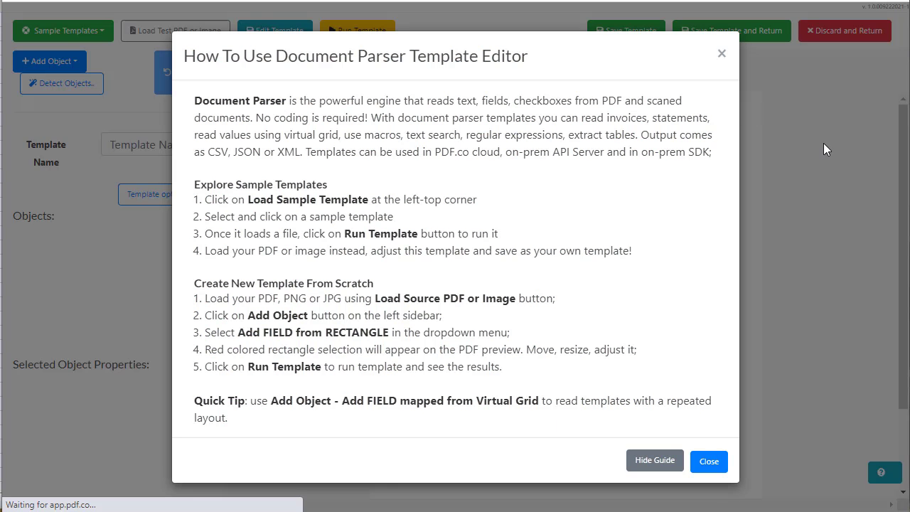
click(709, 462)
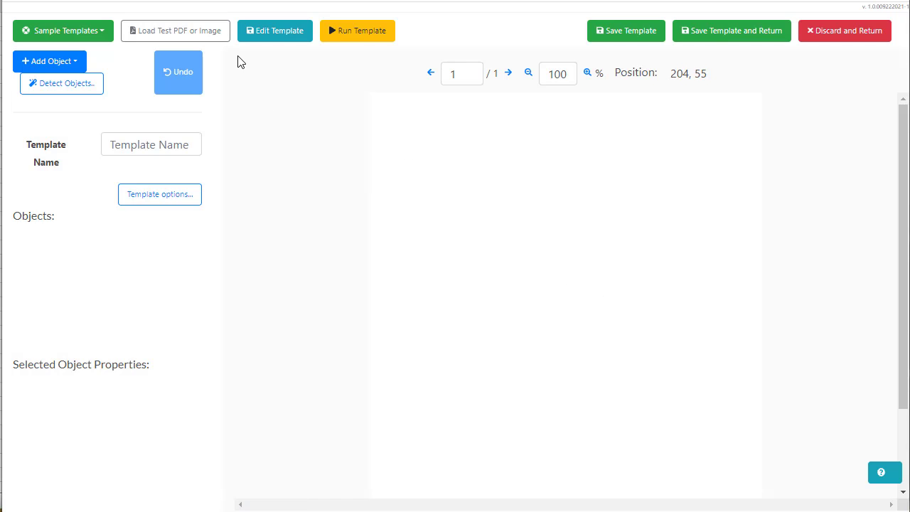
click(206, 40)
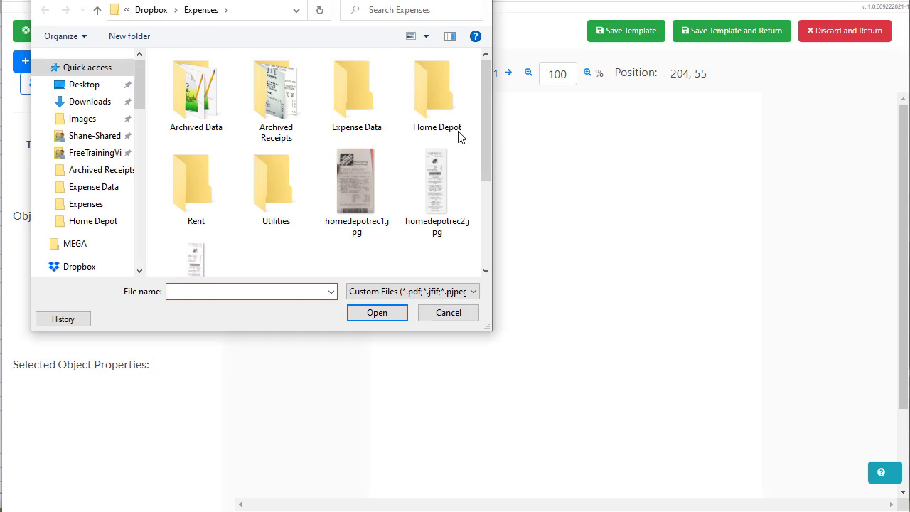
scroll(480, 130, down, 1)
click(448, 157)
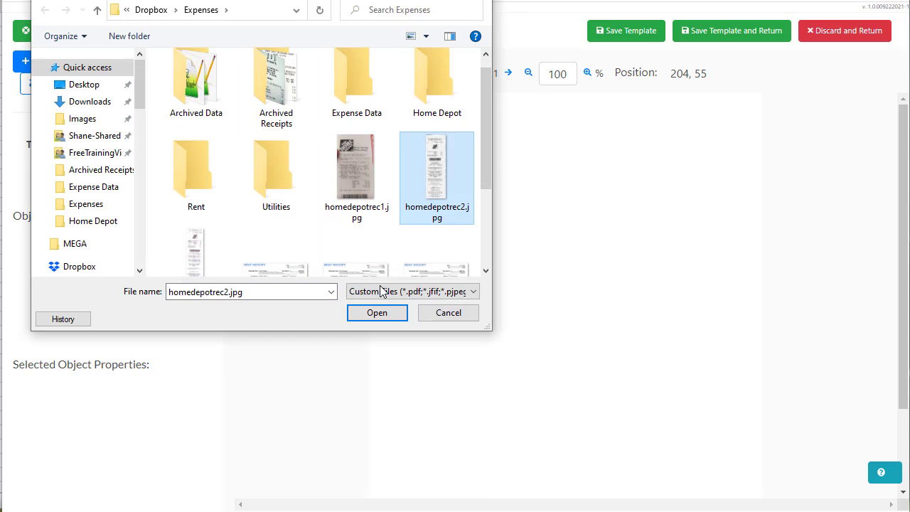
click(379, 315)
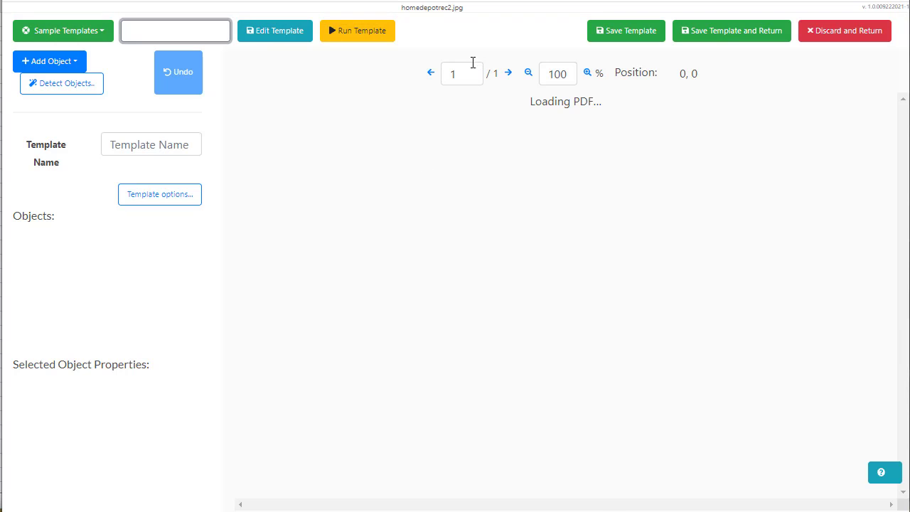
Zoom in on the Home Depot receipt, run the empty template on it, and close the results
click(588, 73)
click(587, 72)
click(588, 73)
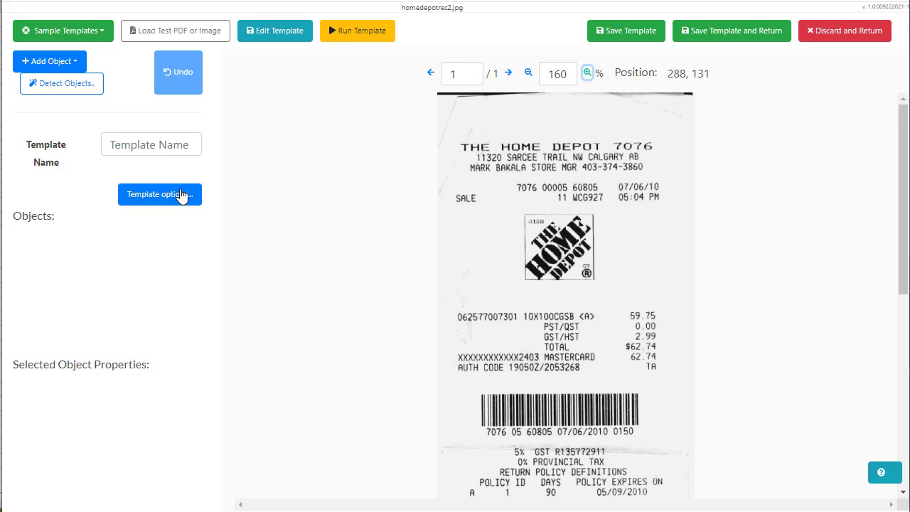
click(346, 39)
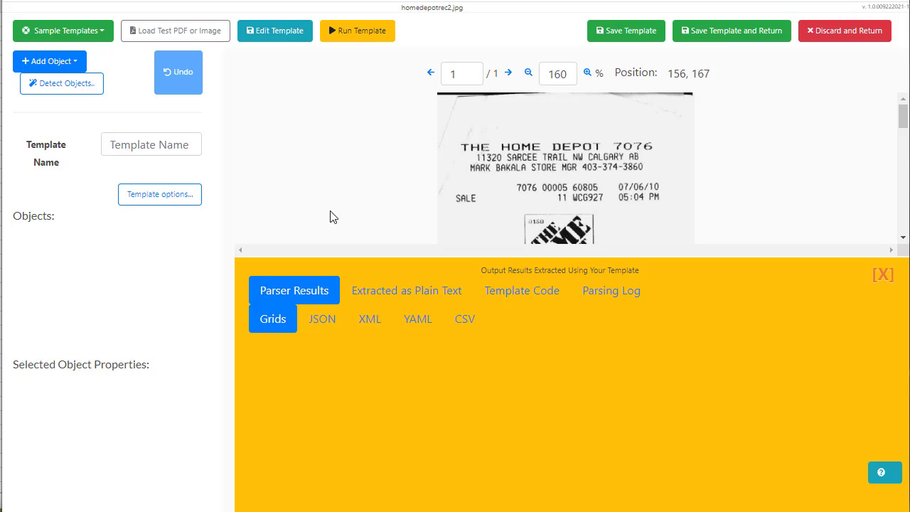
click(886, 276)
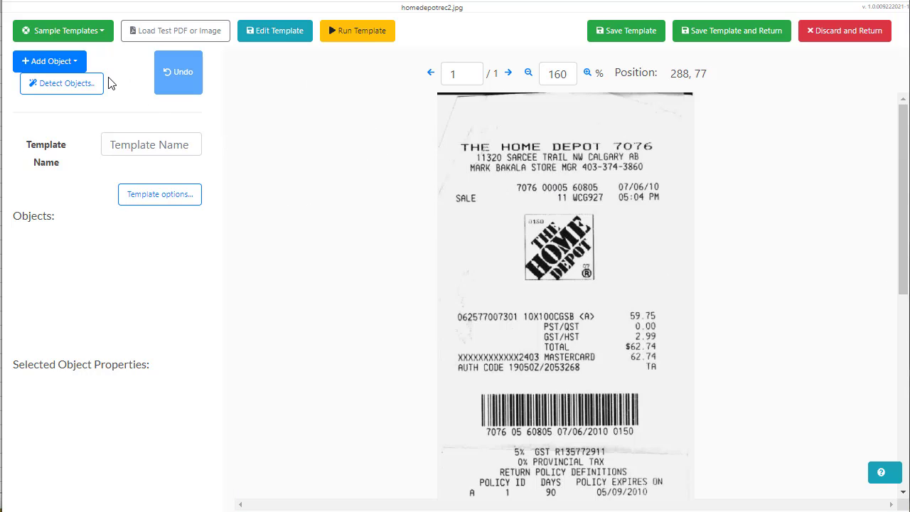
Add a trial text-search table object and name it Date
click(70, 68)
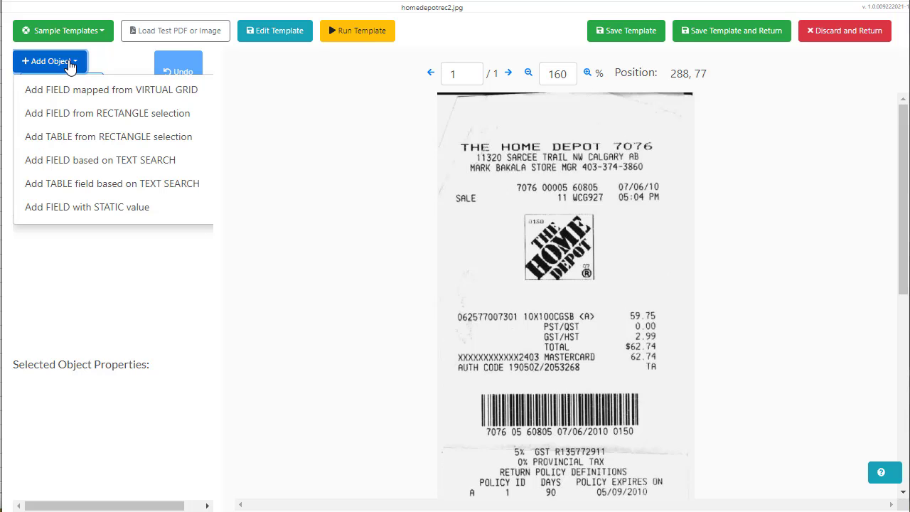
drag(80, 189, 89, 186)
click(89, 185)
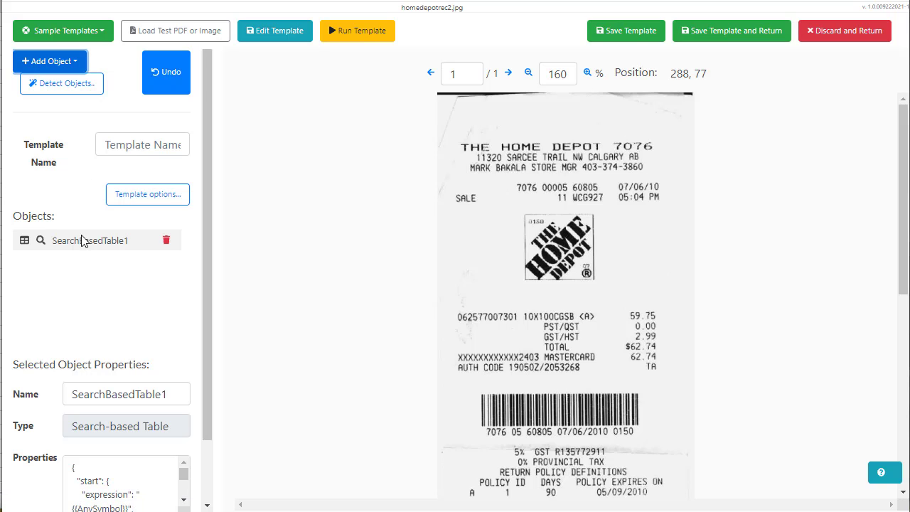
scroll(159, 379, down, 1)
drag(176, 328, 25, 315)
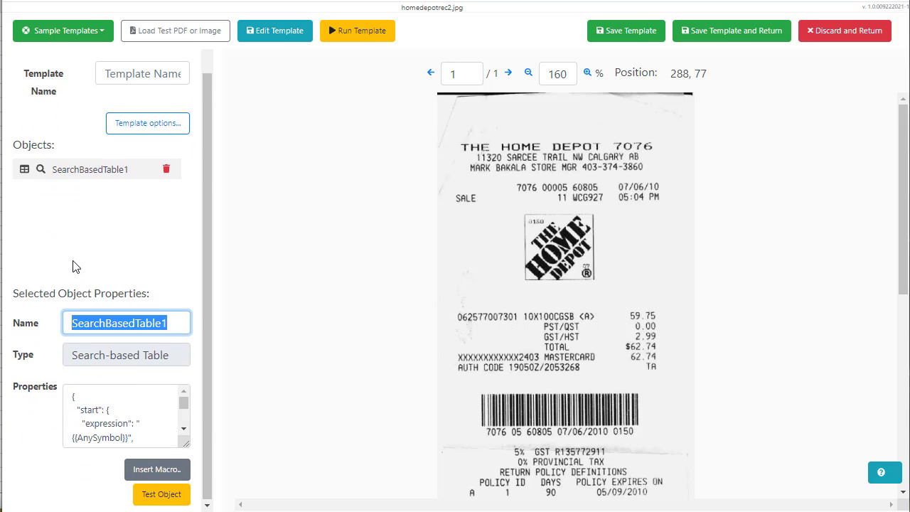
text(D)
click(98, 358)
Clear the table's JSON properties and remove the Date table object
click(234, 419)
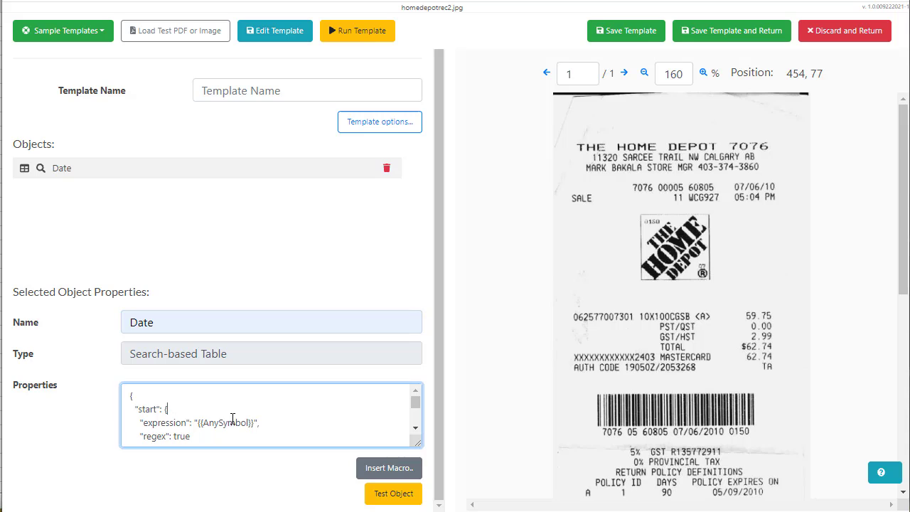
scroll(334, 415, down, 2)
key(ctrl+a)
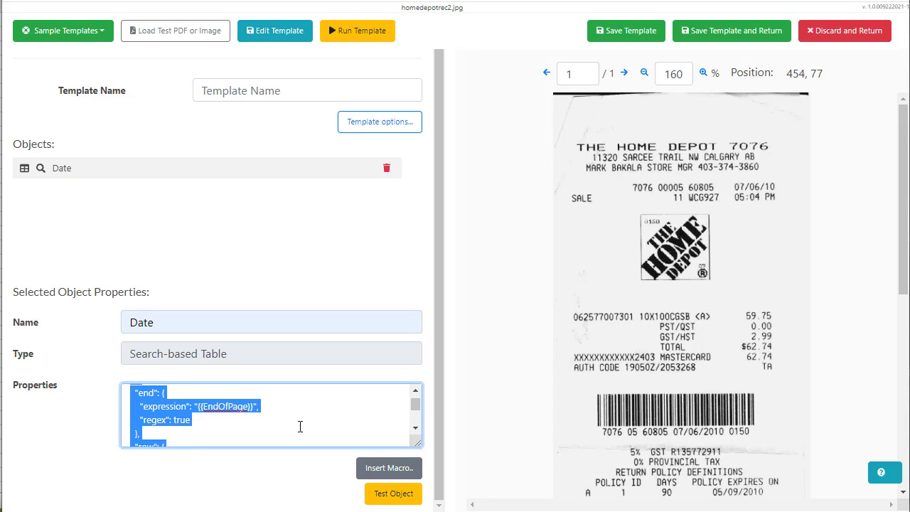
key(BackSpace)
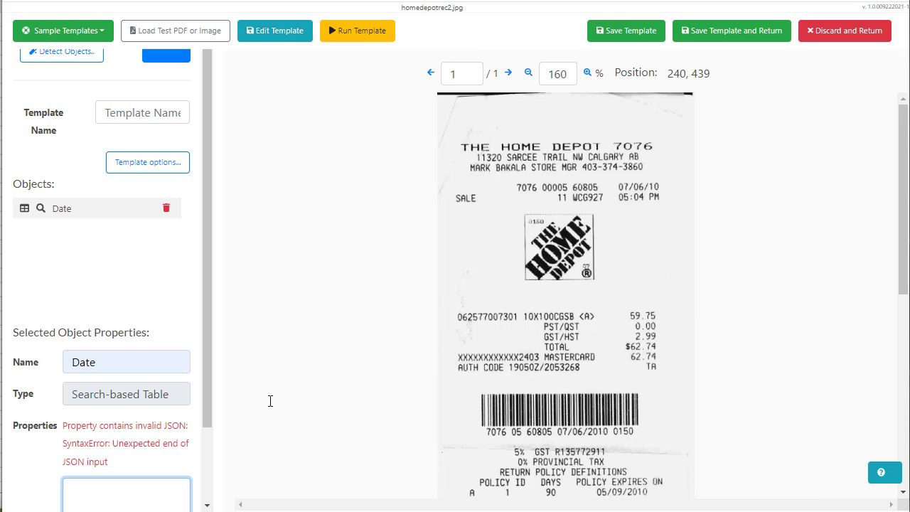
click(61, 215)
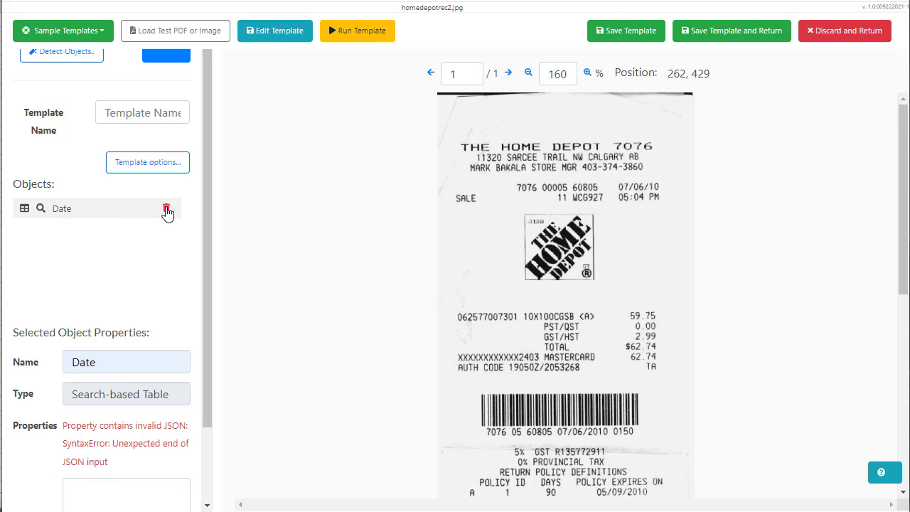
click(166, 210)
key(Return)
click(64, 32)
click(66, 32)
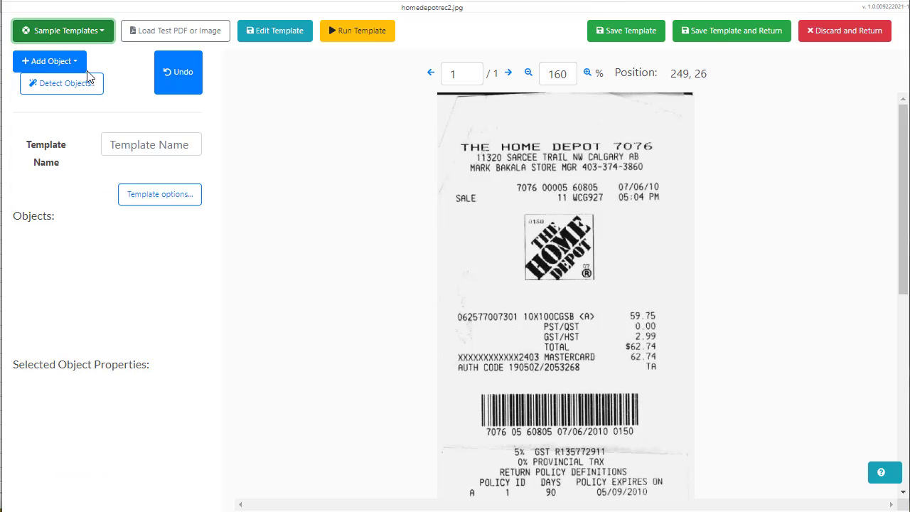
Add a text-search field named Date to the template
click(69, 62)
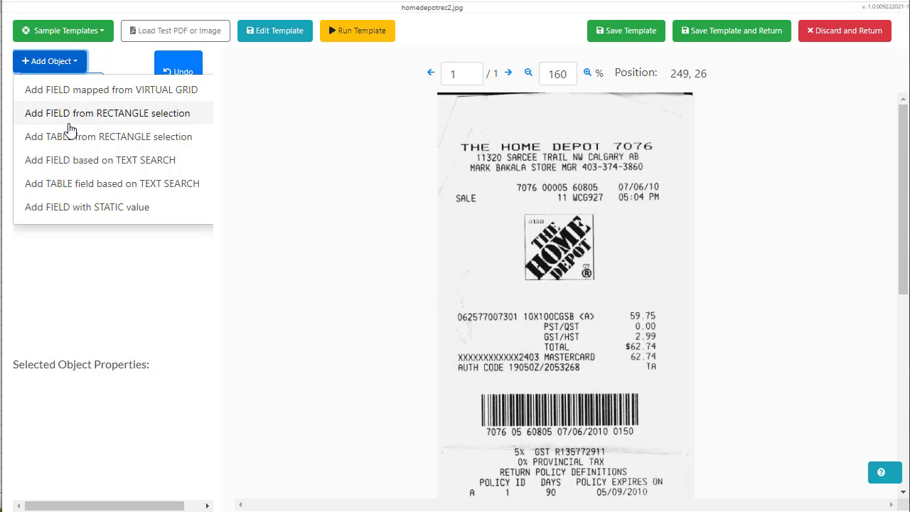
click(89, 171)
click(167, 242)
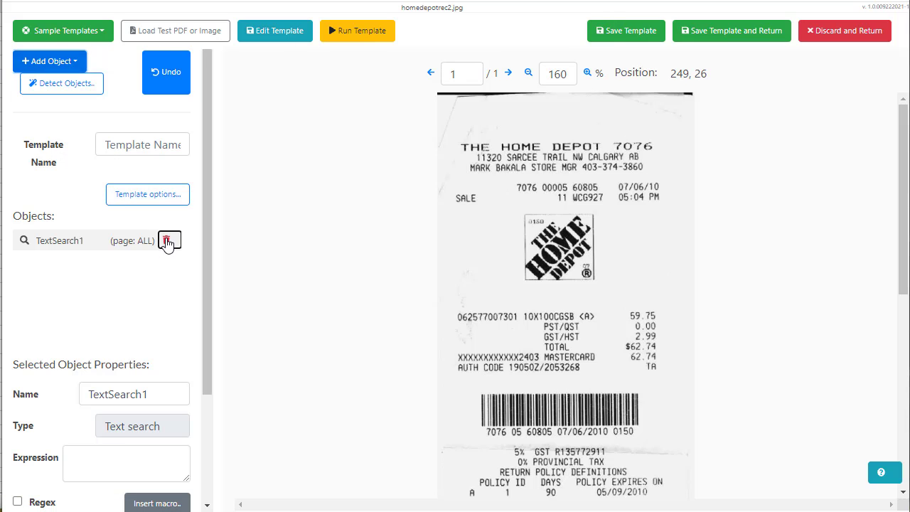
click(577, 70)
double_click(155, 394)
text(Date)
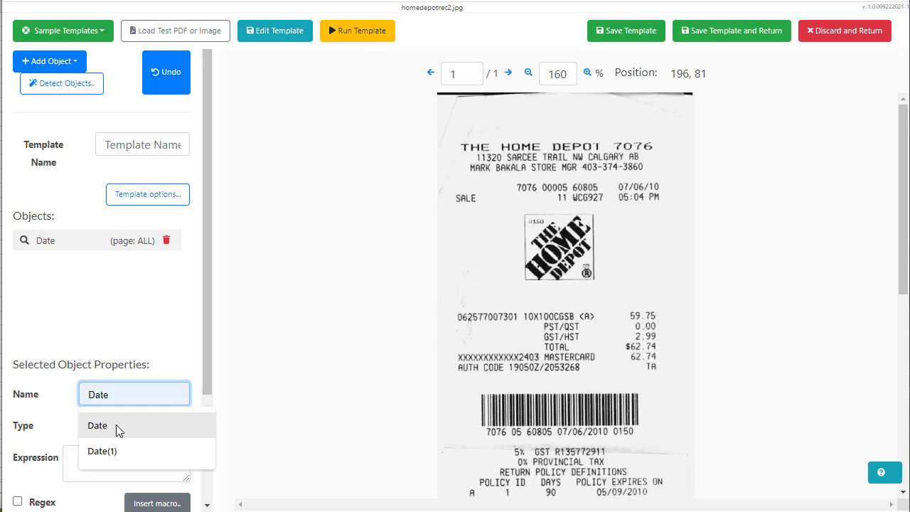
click(116, 425)
scroll(110, 426, down, 1)
Set the Date field's search expression to the {{SmartDate}} macro
click(105, 386)
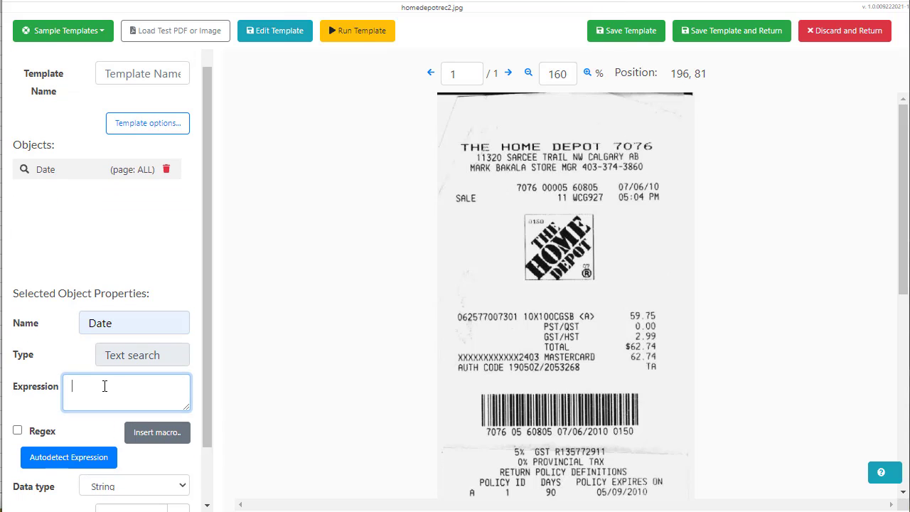
click(144, 436)
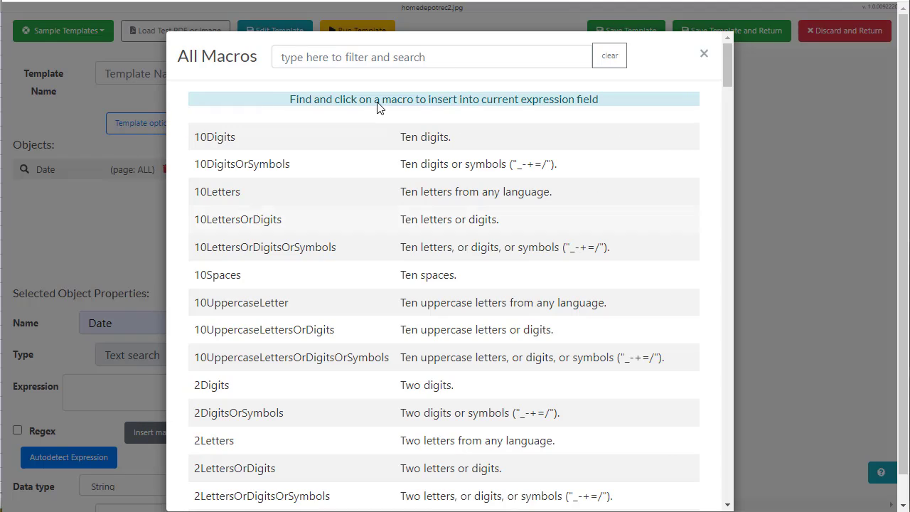
text(date)
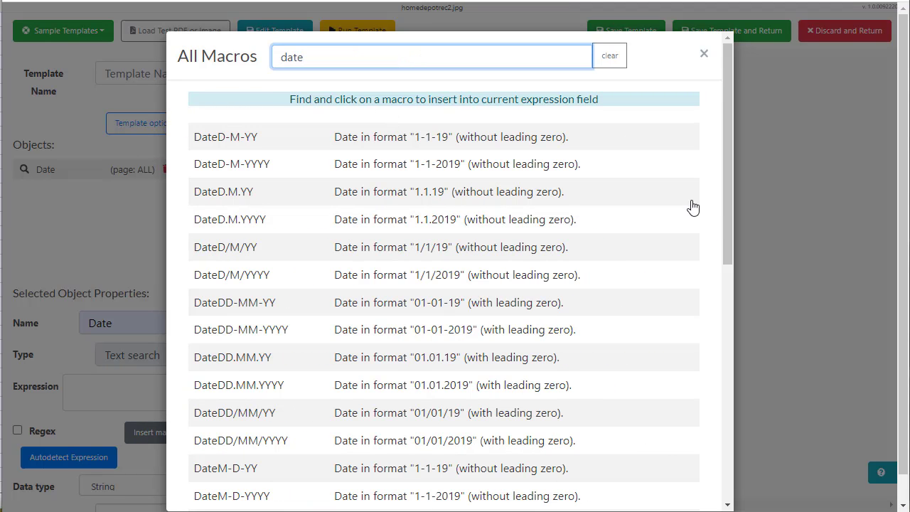
drag(723, 194, 709, 439)
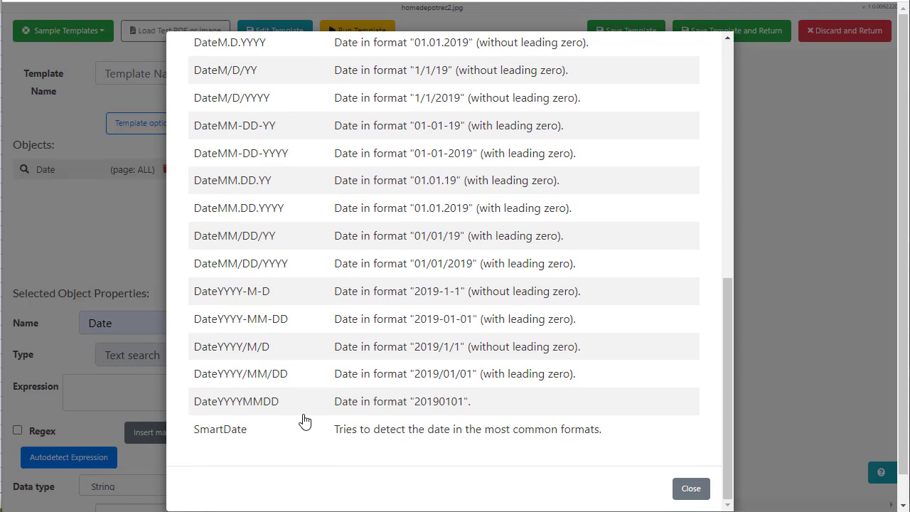
click(301, 423)
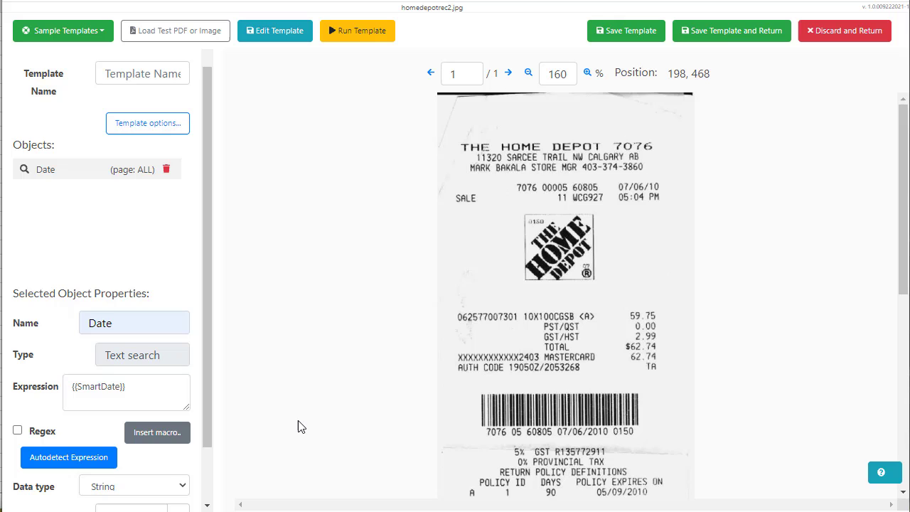
click(158, 433)
click(143, 249)
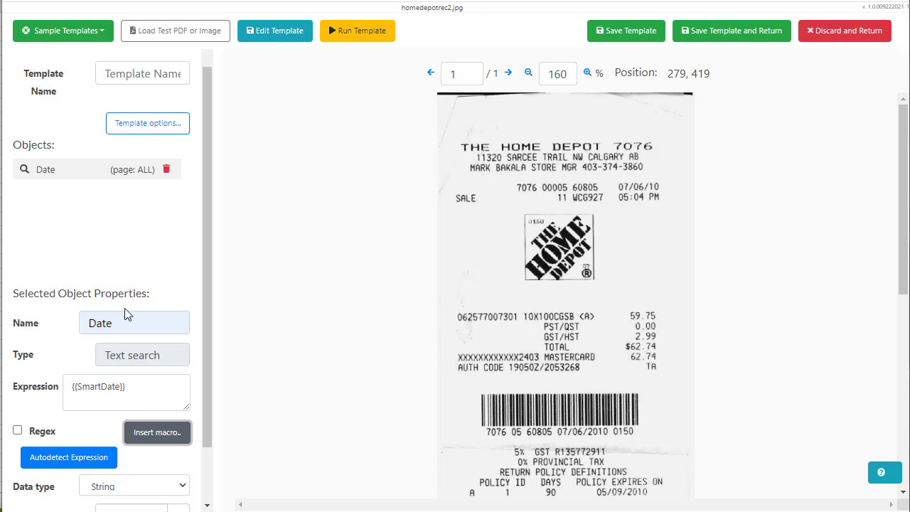
scroll(150, 470, down, 1)
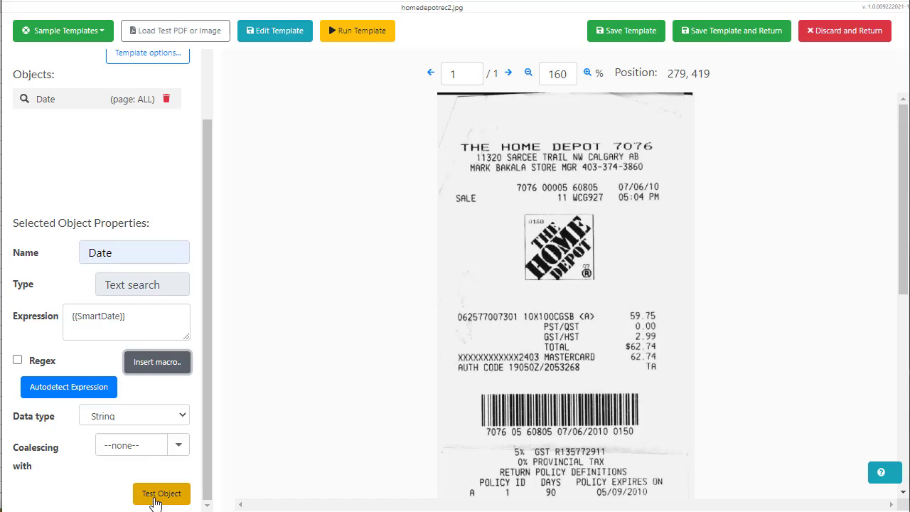
Test the Date field against the receipt, confirming it extracts 07/06/10
click(156, 498)
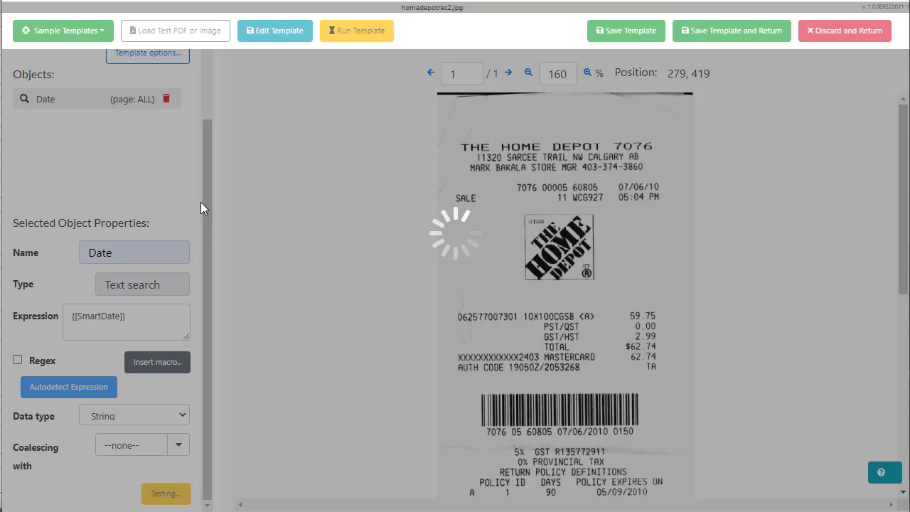
scroll(199, 210, down, 3)
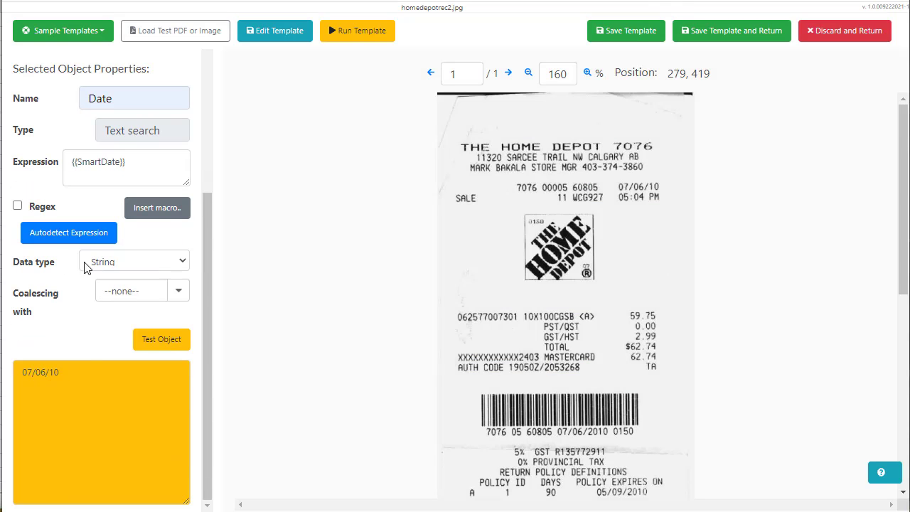
scroll(89, 171, up, 3)
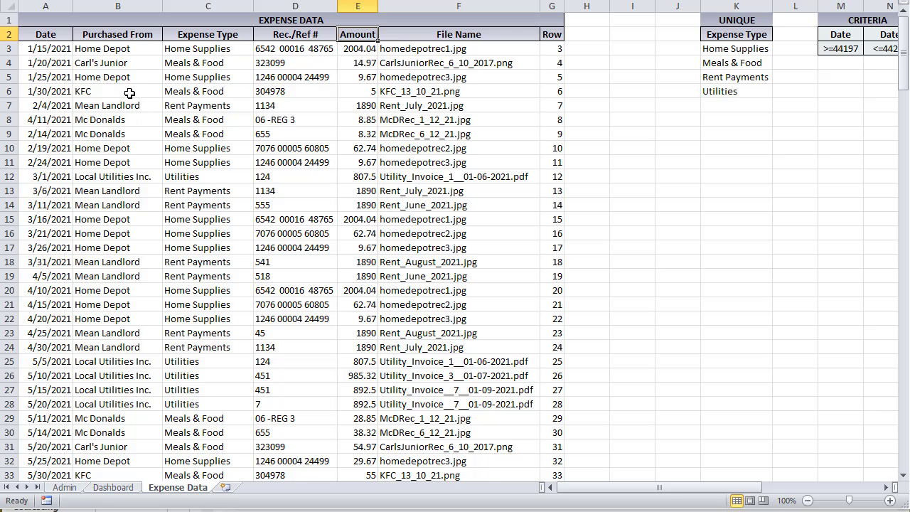
click(130, 93)
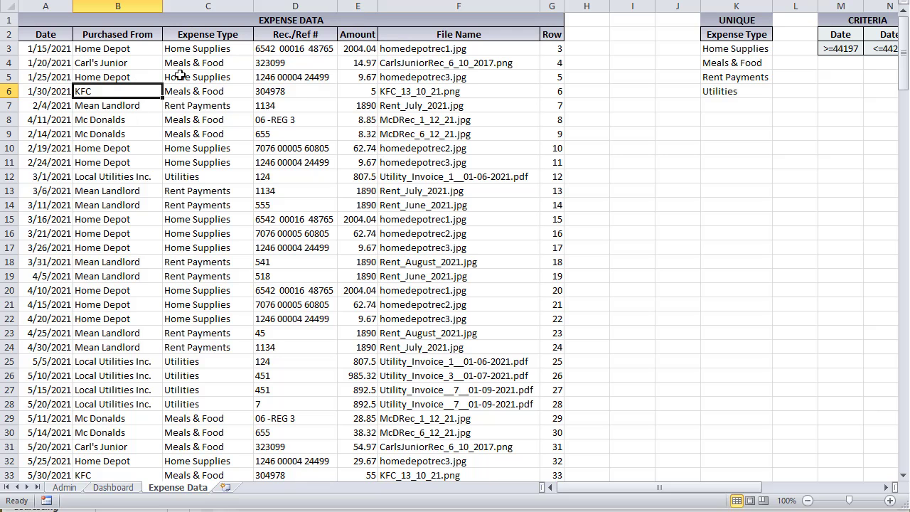
Check the Home Supplies expense type and the 323099 reference number in the expense sheet
click(219, 74)
click(298, 63)
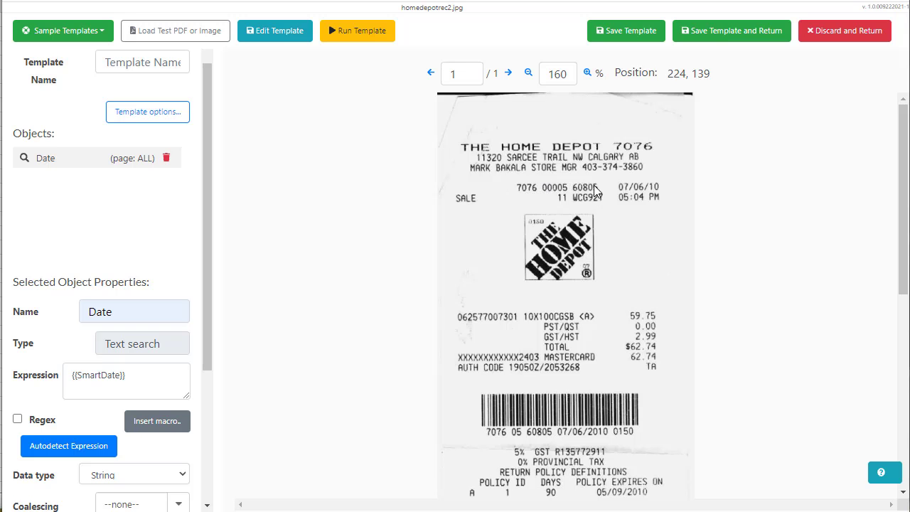
Add another text-search field to the template and name it Rec. #
click(72, 63)
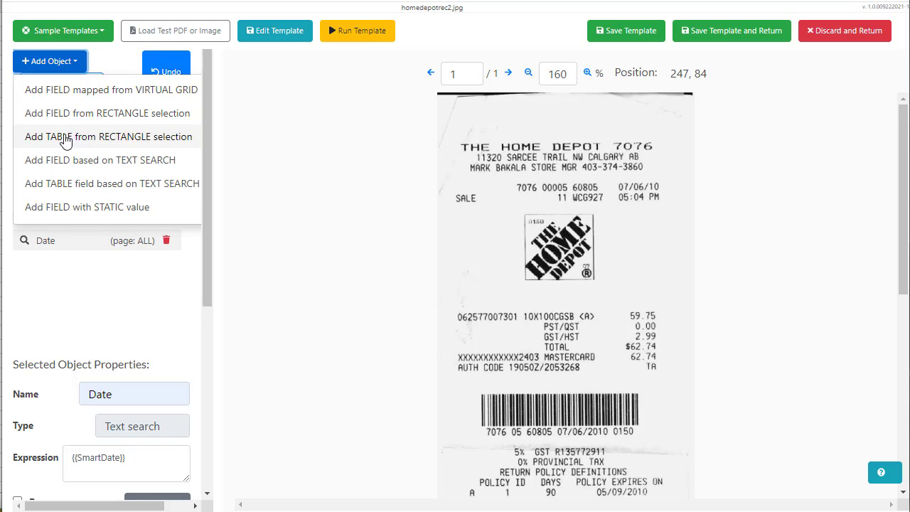
click(71, 161)
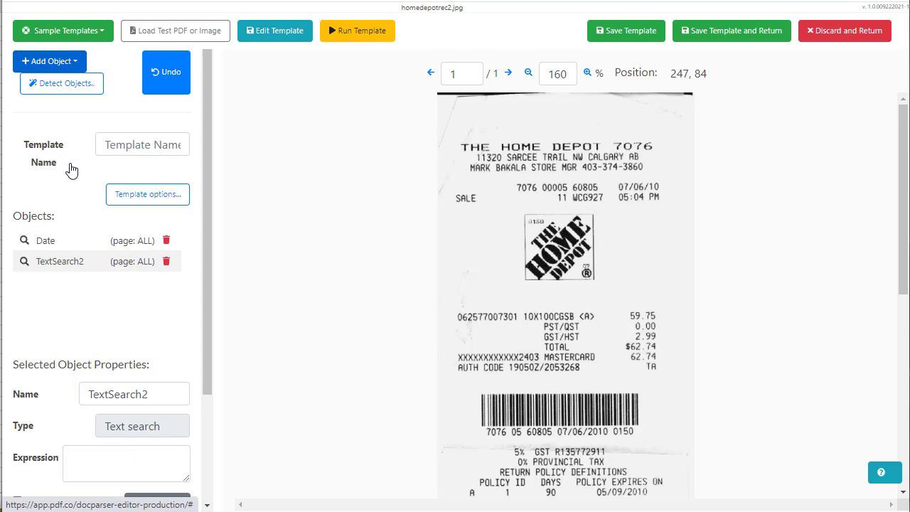
drag(146, 384, 65, 384)
text(rt)
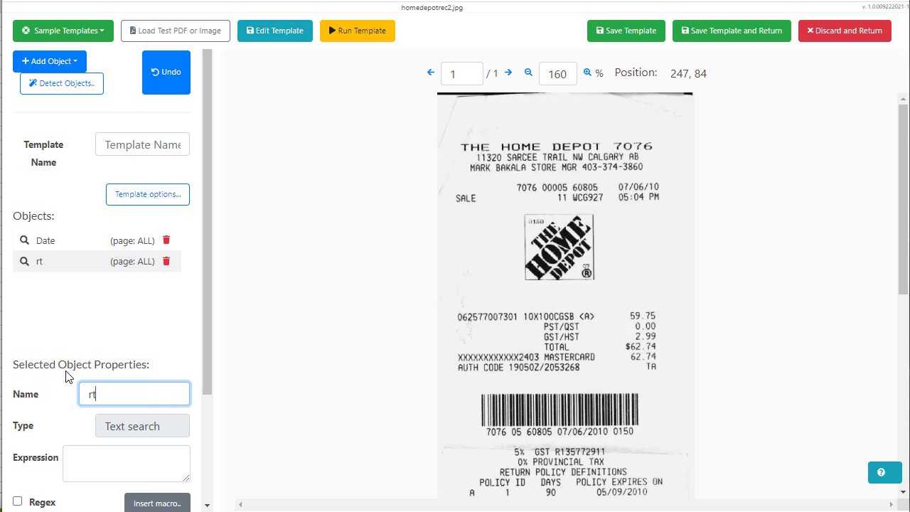
key(BackSpace)
text(ec. #)
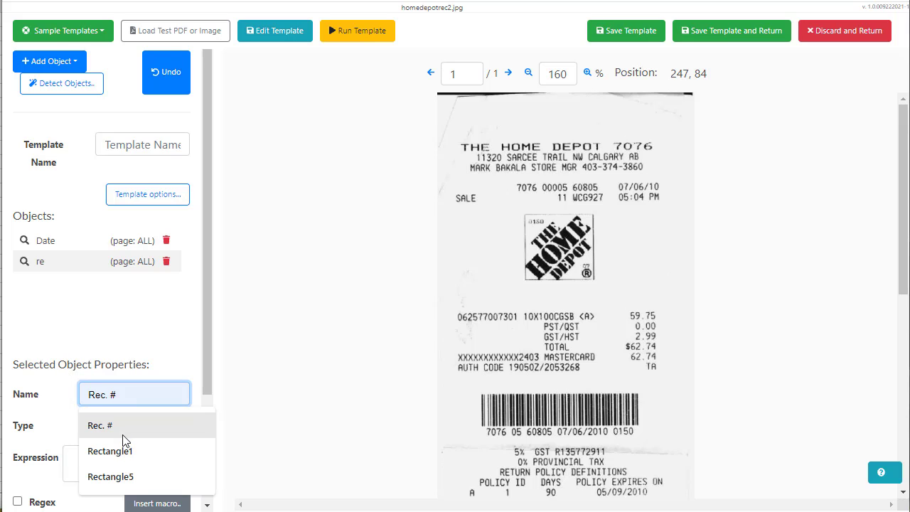
click(123, 426)
scroll(118, 409, down, 1)
Start the Rec. # expression with the {{4Digits}}{{Spaces}} macros
click(118, 392)
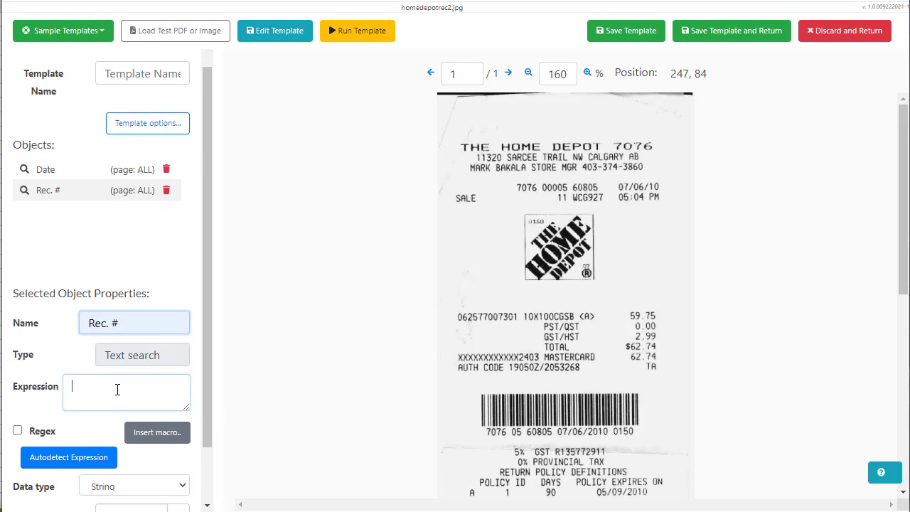
scroll(116, 391, down, 1)
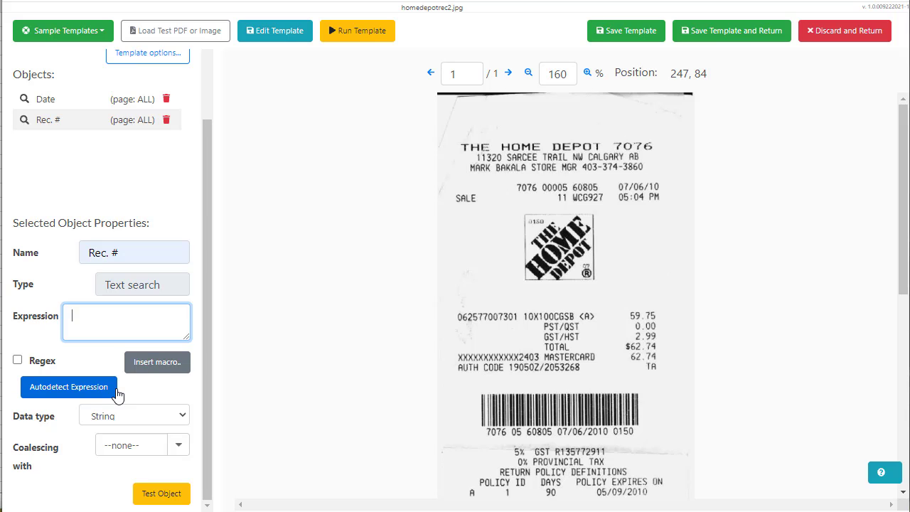
click(153, 363)
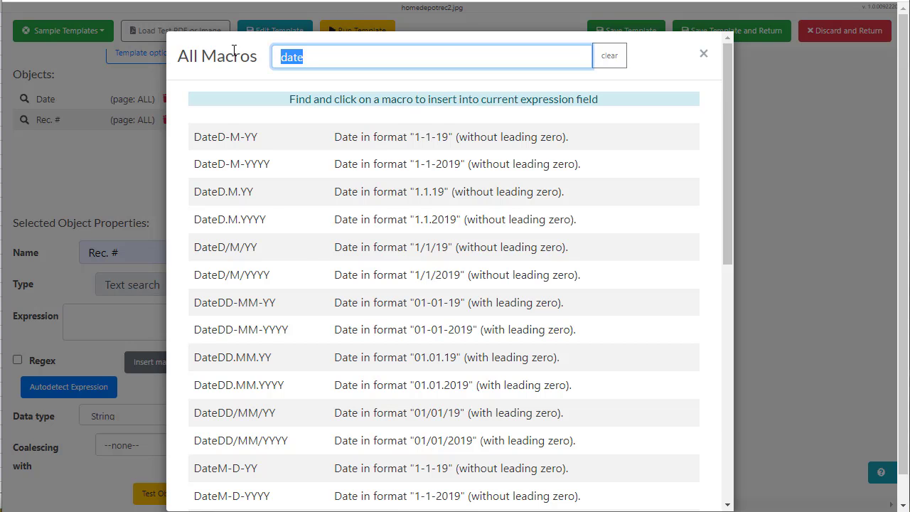
text(4)
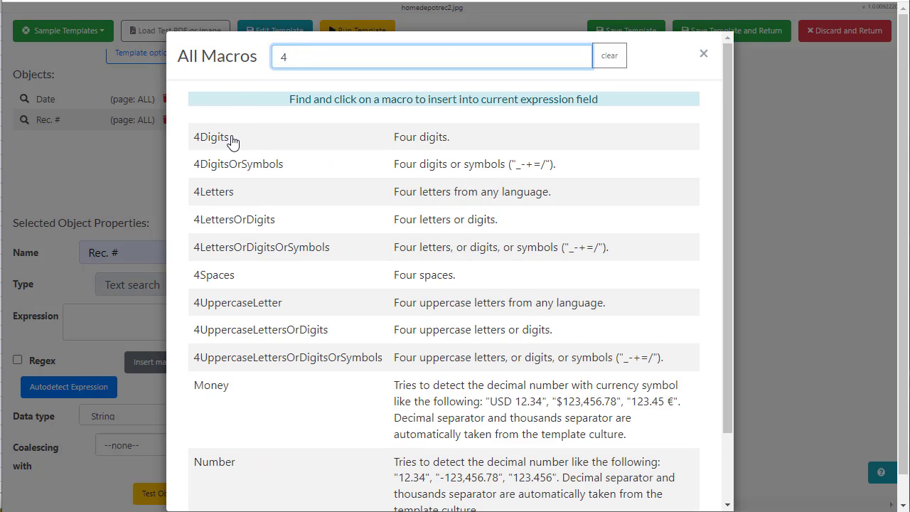
click(212, 137)
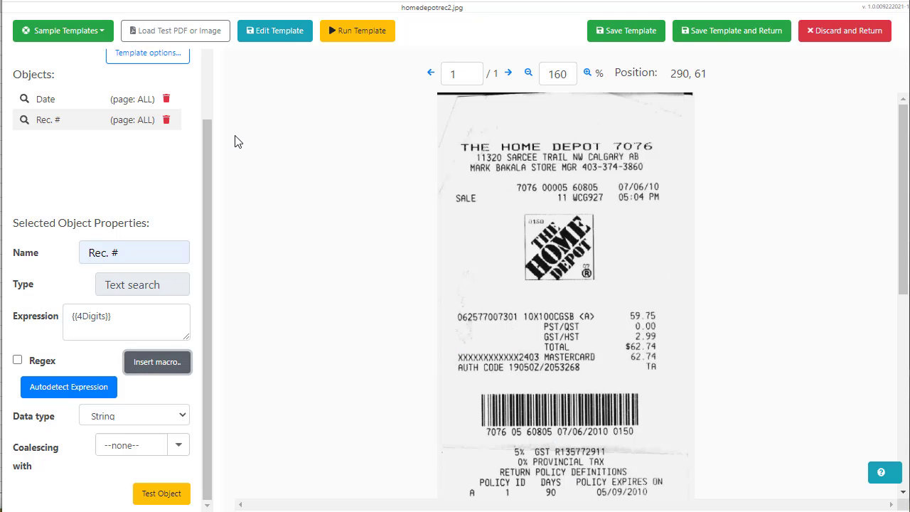
click(158, 363)
text(spa)
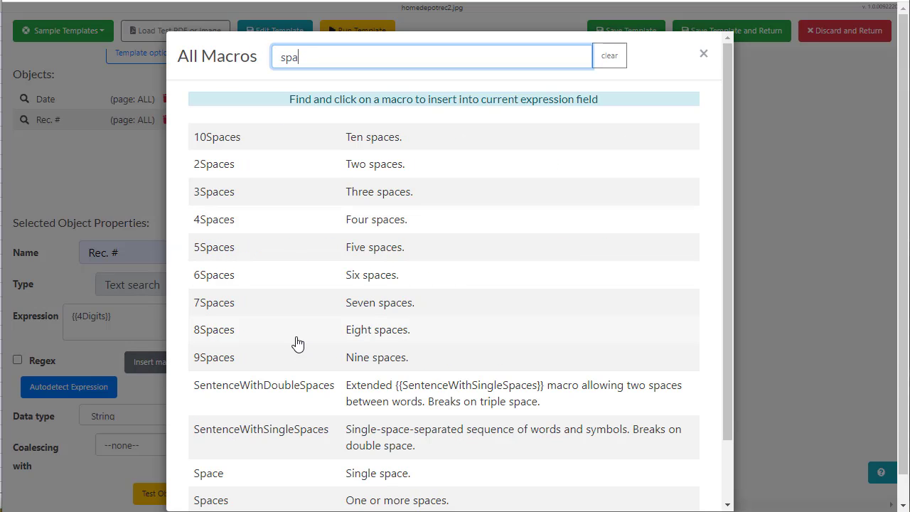
scroll(301, 369, down, 2)
click(315, 431)
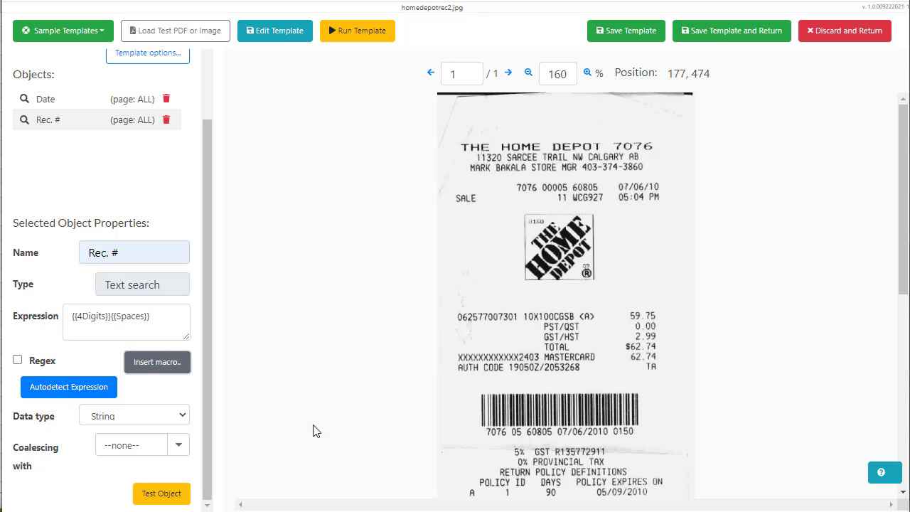
Append {{5Digits}}{{Spaces}}{{5Digits}} to complete the Rec. # expression
click(183, 362)
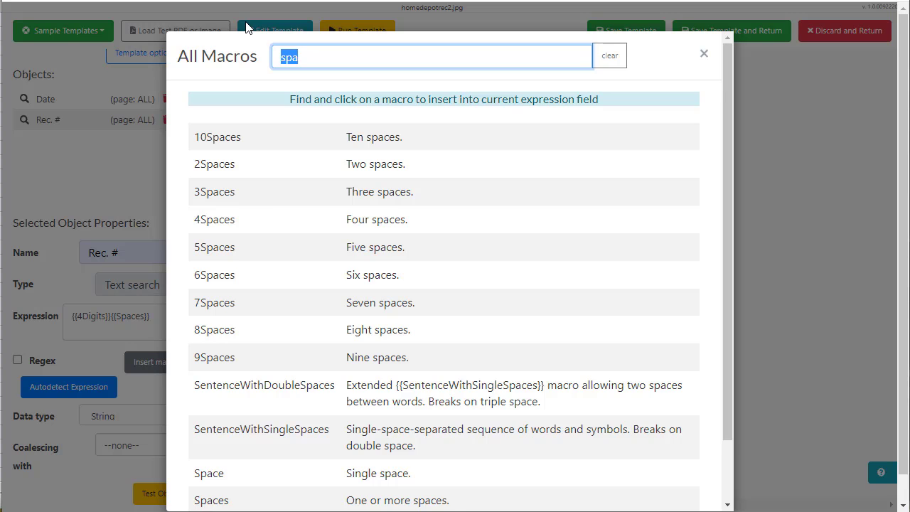
text(5)
click(291, 146)
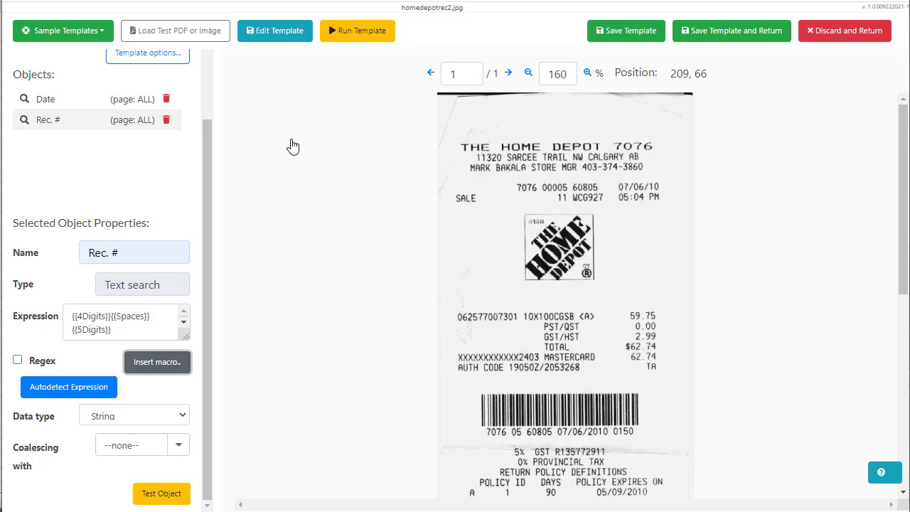
click(129, 332)
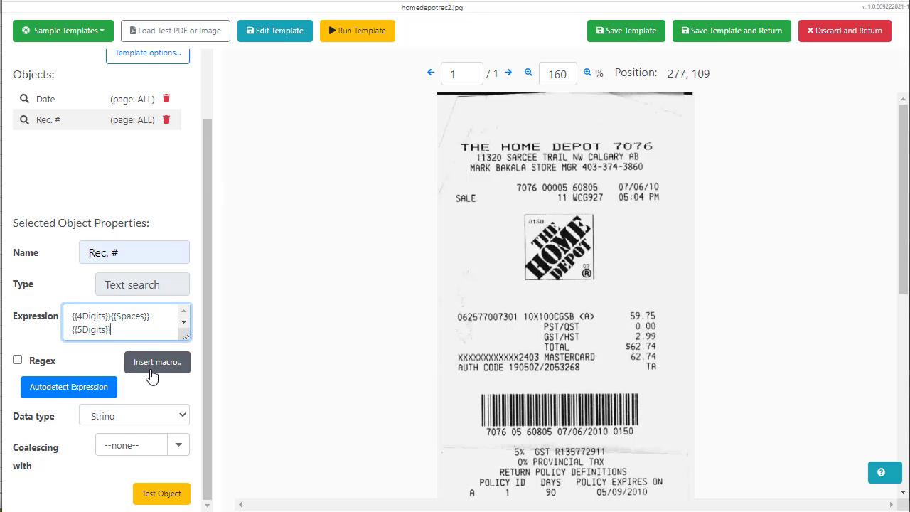
click(181, 353)
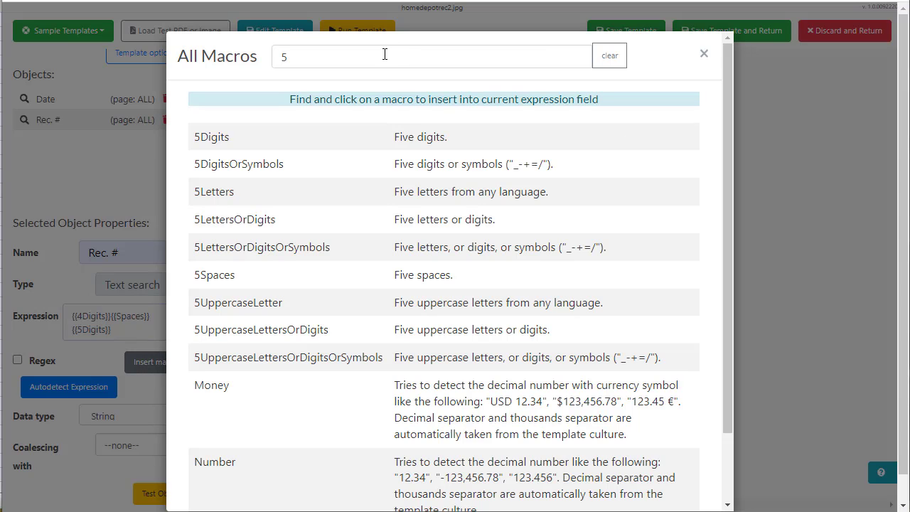
click(386, 55)
text(spac)
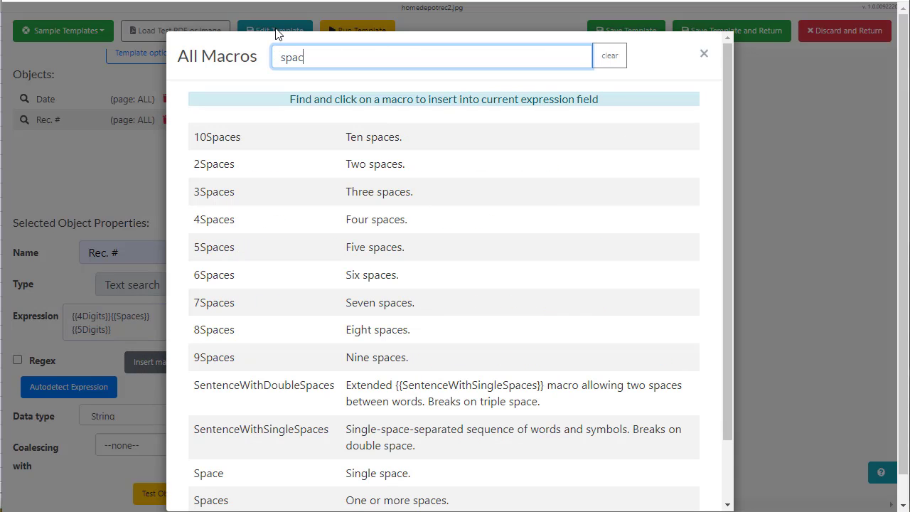
scroll(335, 223, down, 2)
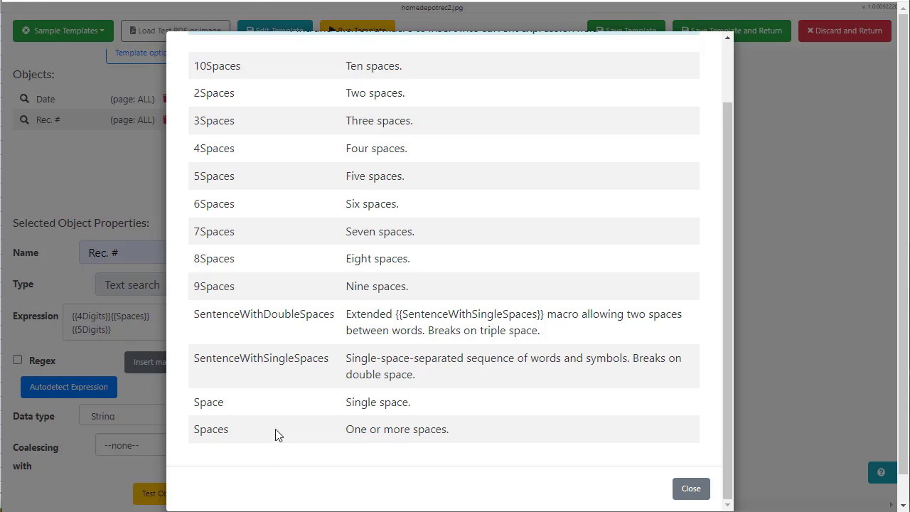
click(277, 436)
click(167, 364)
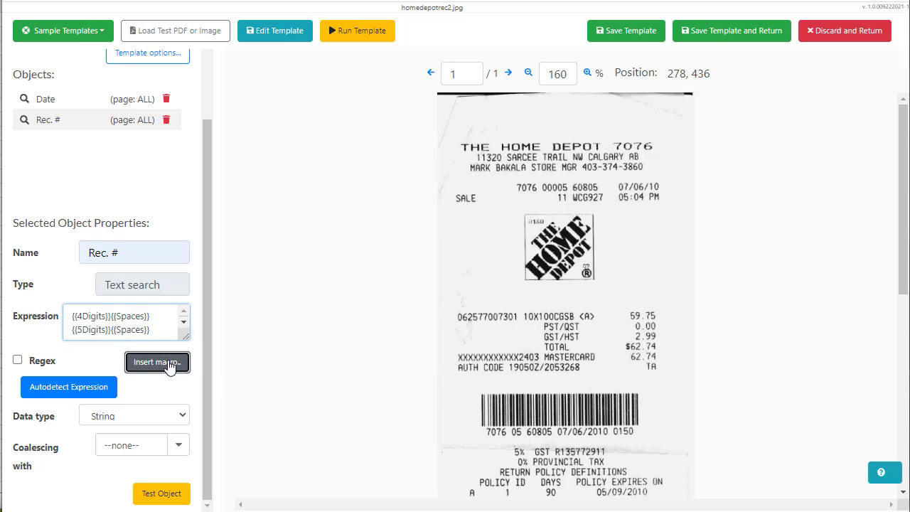
double_click(291, 56)
text(5)
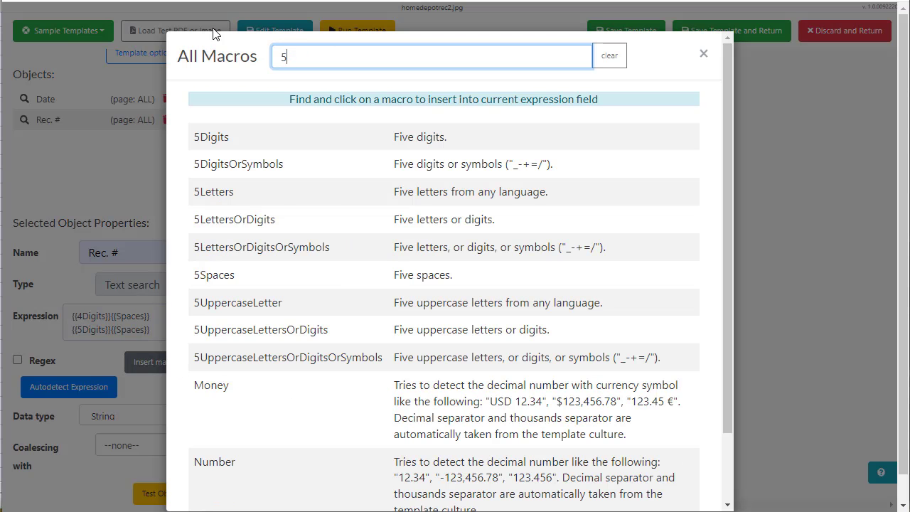
click(239, 145)
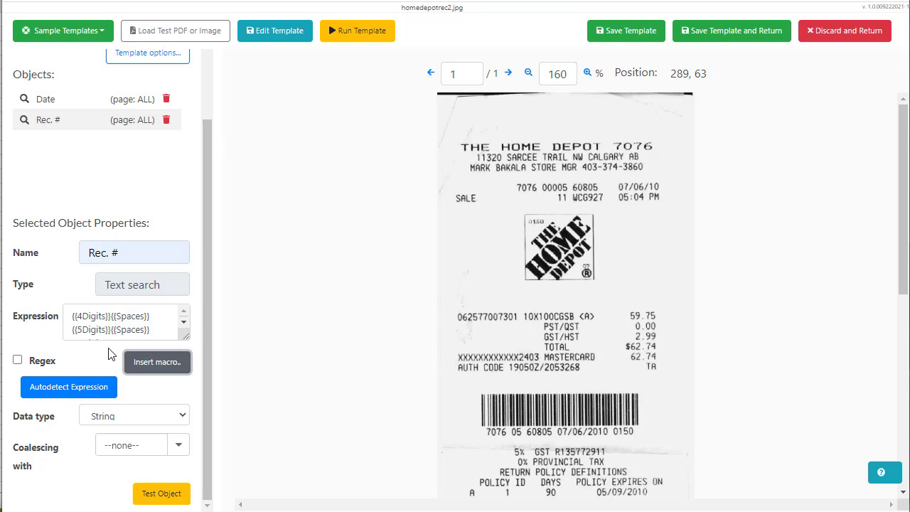
drag(186, 336, 187, 401)
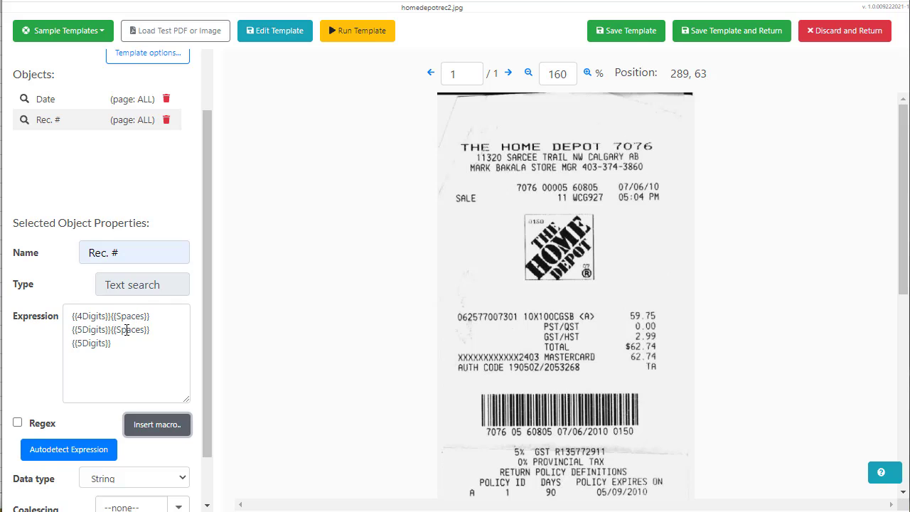
scroll(119, 327, down, 1)
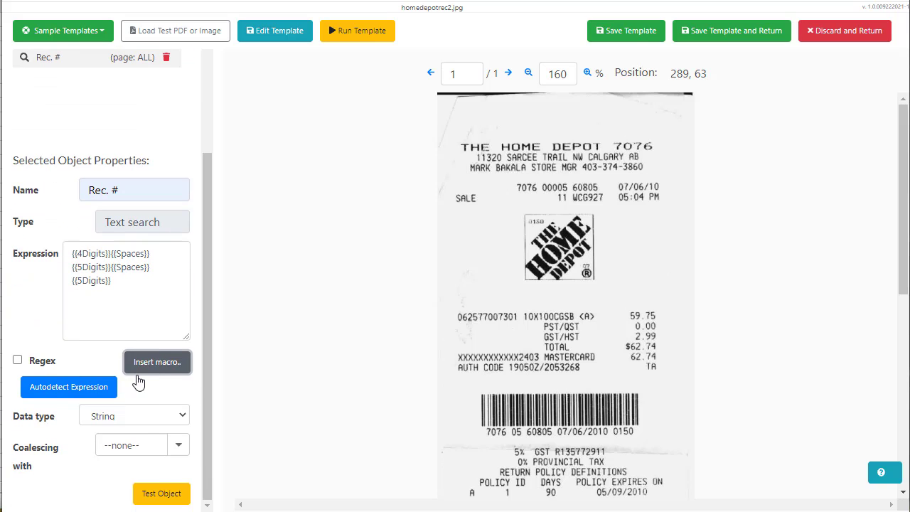
click(160, 489)
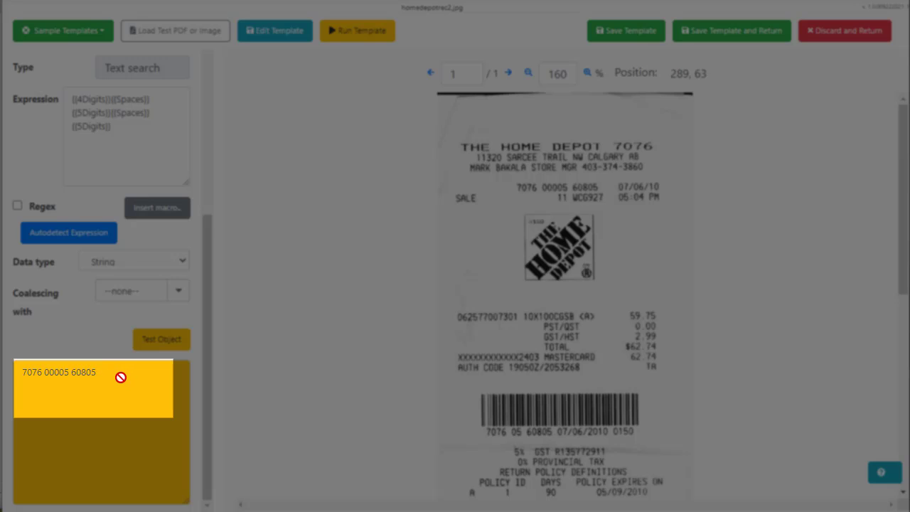
scroll(134, 213, up, 2)
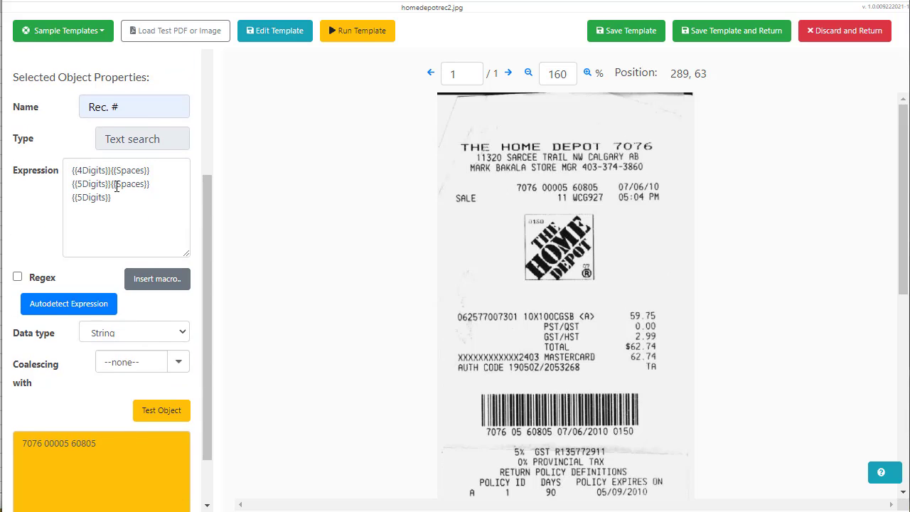
scroll(117, 189, up, 4)
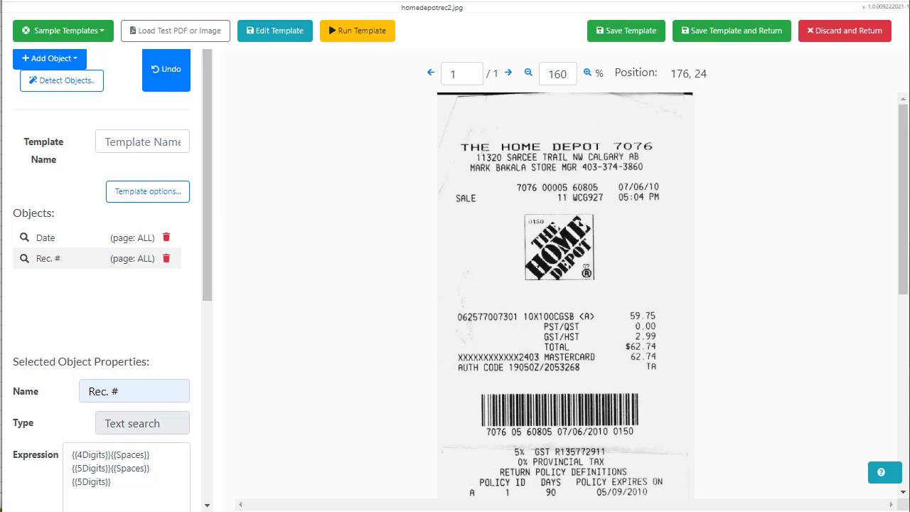
Discard the template edits and go back to the Document Parser Templates list
scroll(137, 130, up, 1)
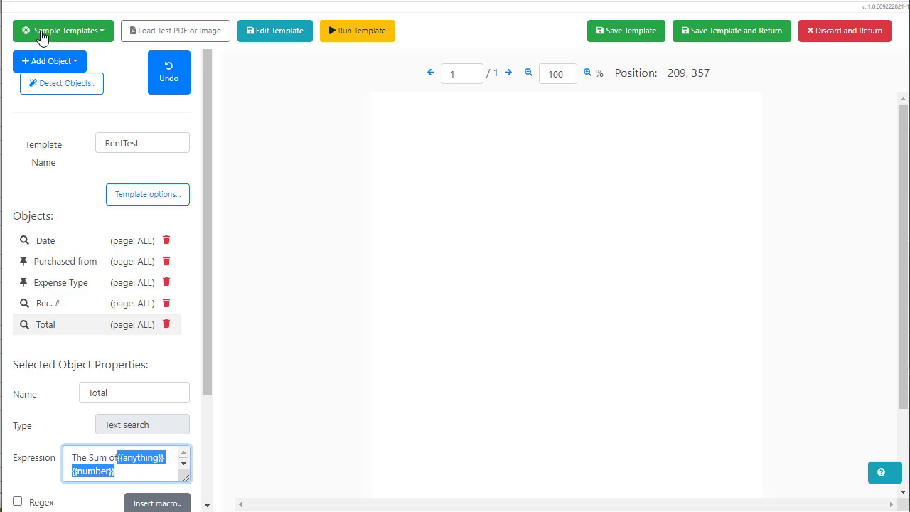
click(814, 31)
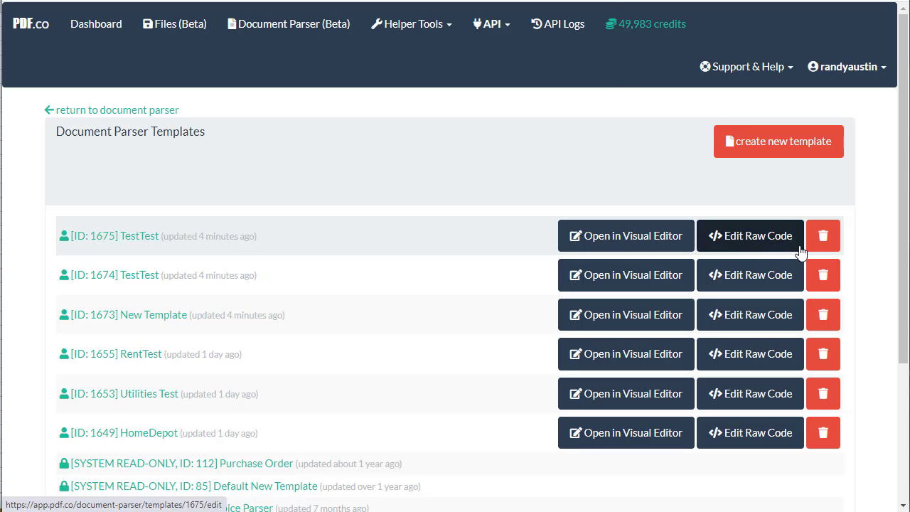
Delete TestTest (1675), TestTest (1674) and New Template (1673), confirming each deletion
click(825, 237)
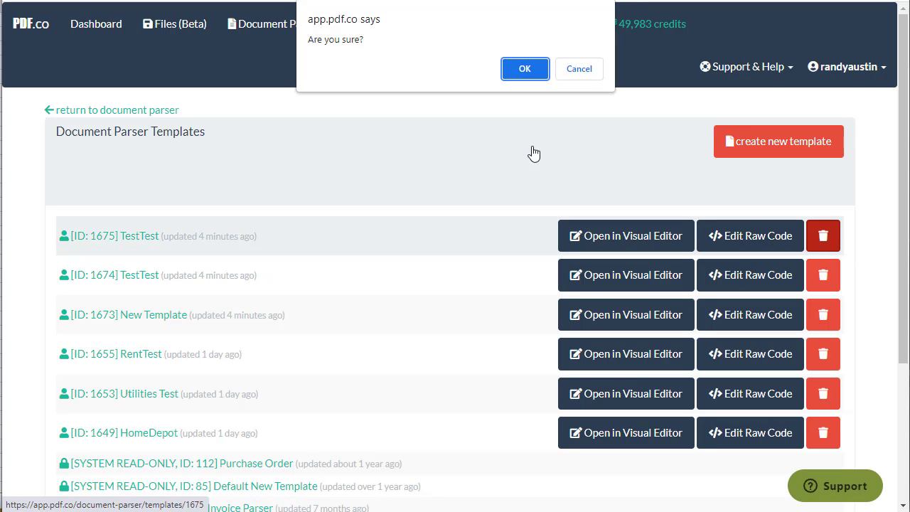
click(533, 69)
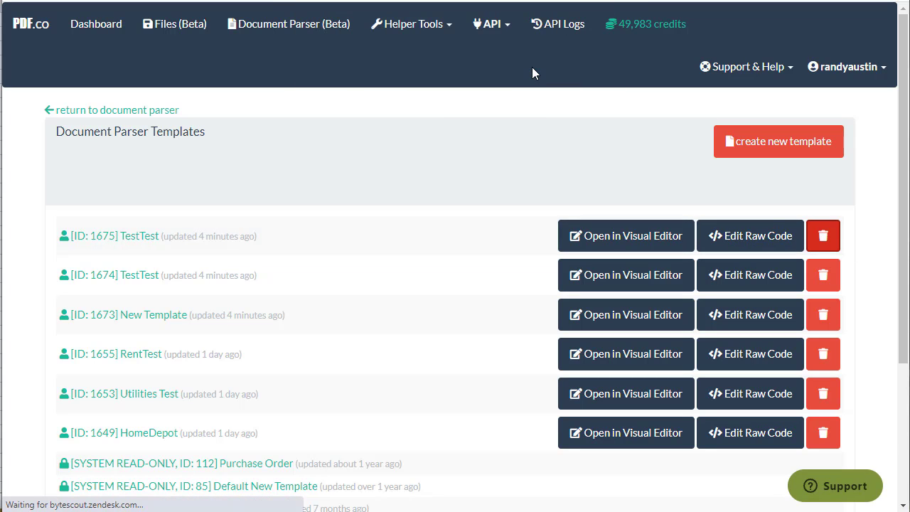
click(824, 236)
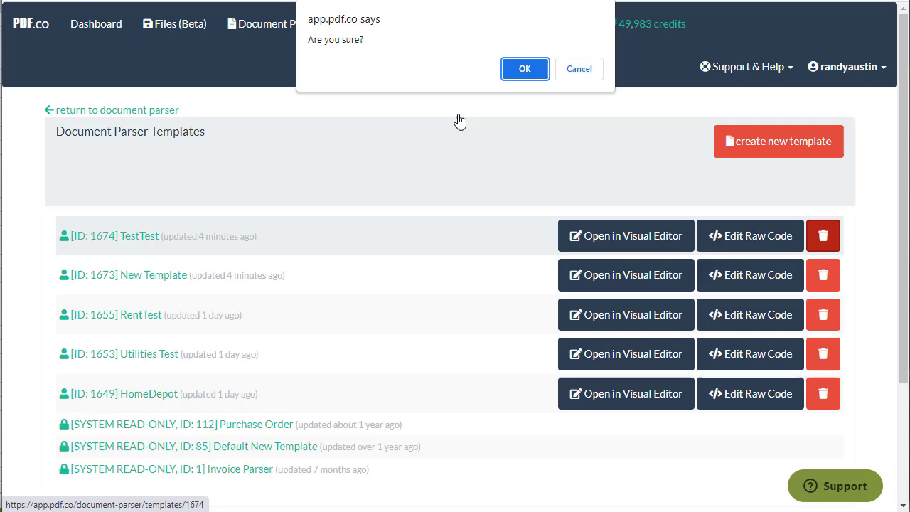
click(533, 69)
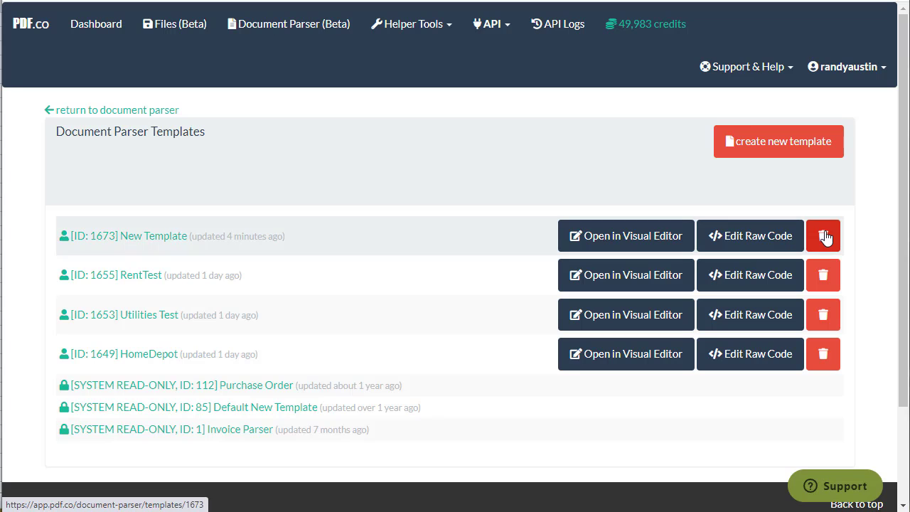
click(824, 238)
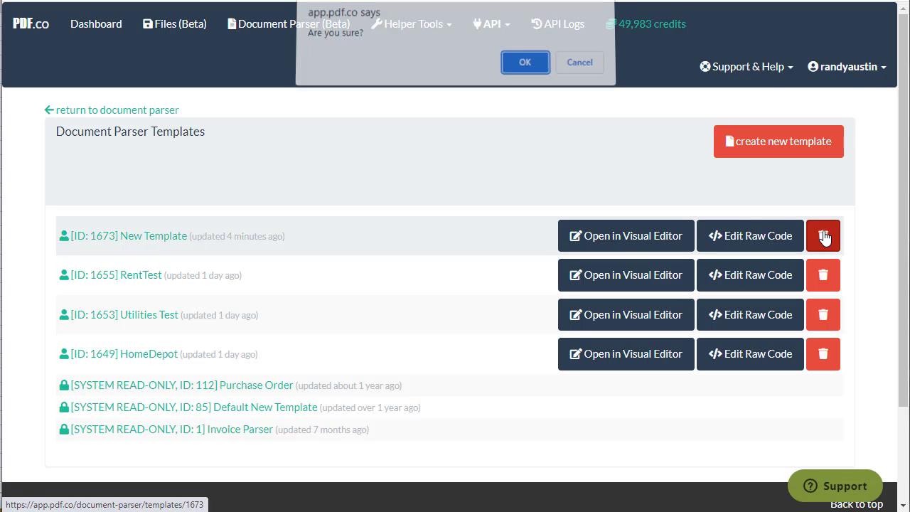
key(Return)
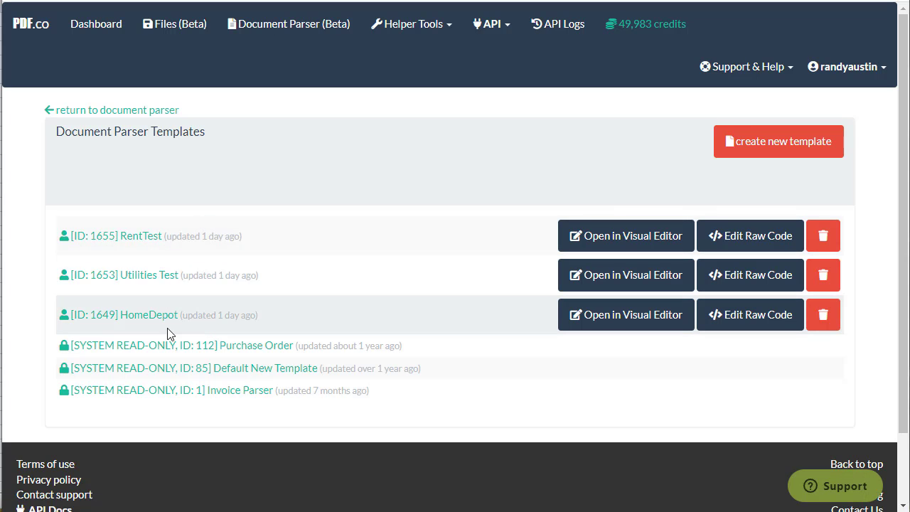
Open RentTest in the visual editor and review its Purchased from, Expense Type, Rec. # and Total objects
click(591, 237)
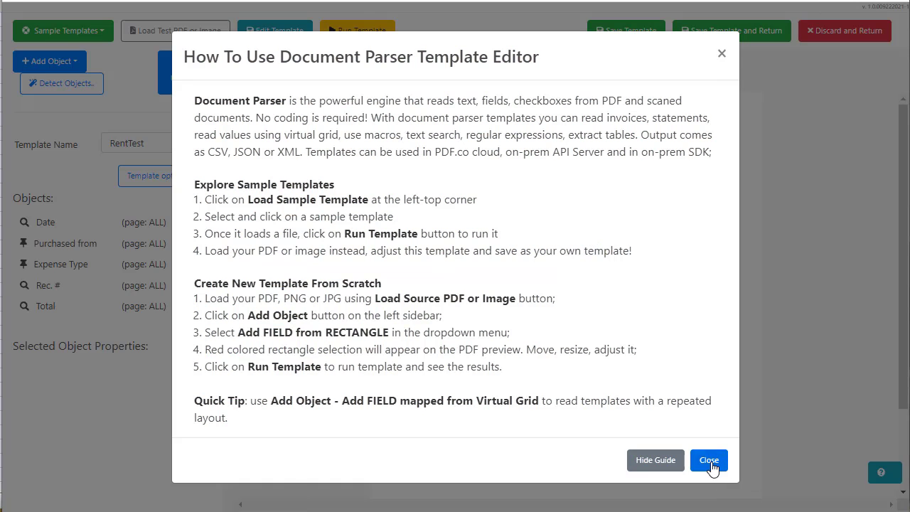
click(709, 460)
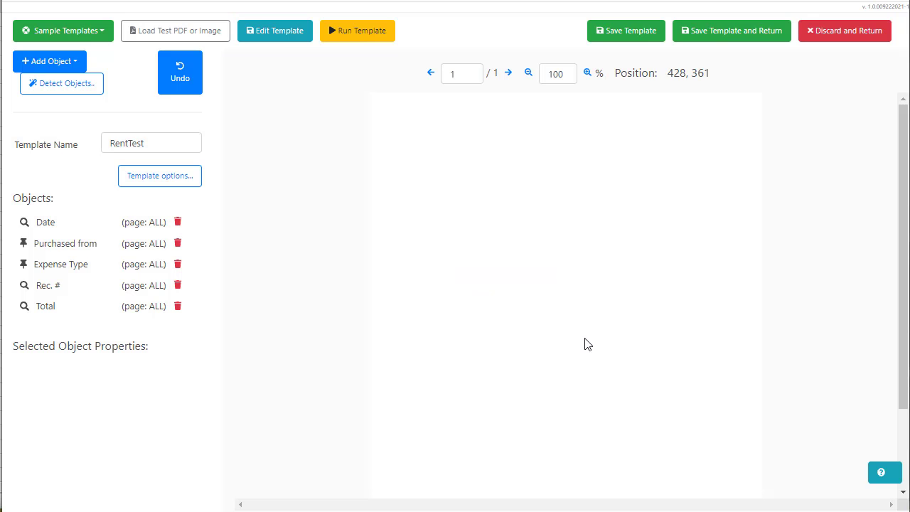
click(50, 245)
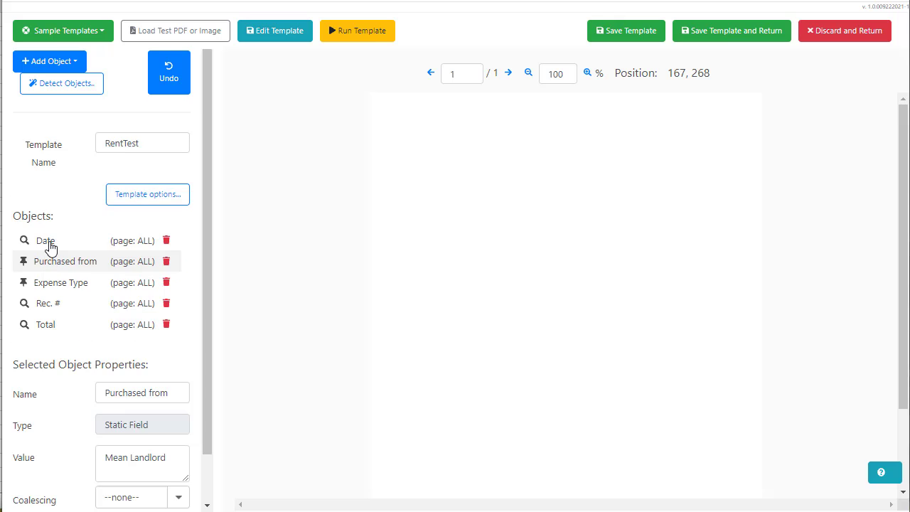
click(58, 293)
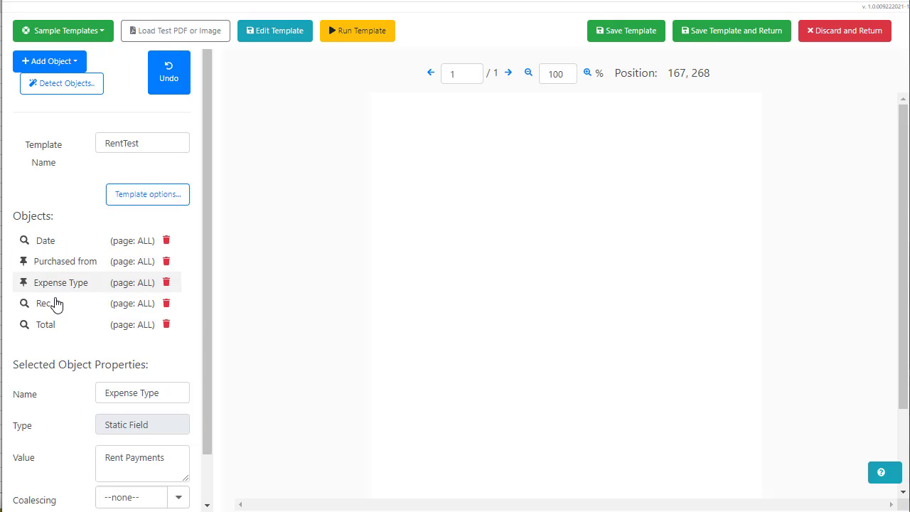
click(59, 303)
click(55, 325)
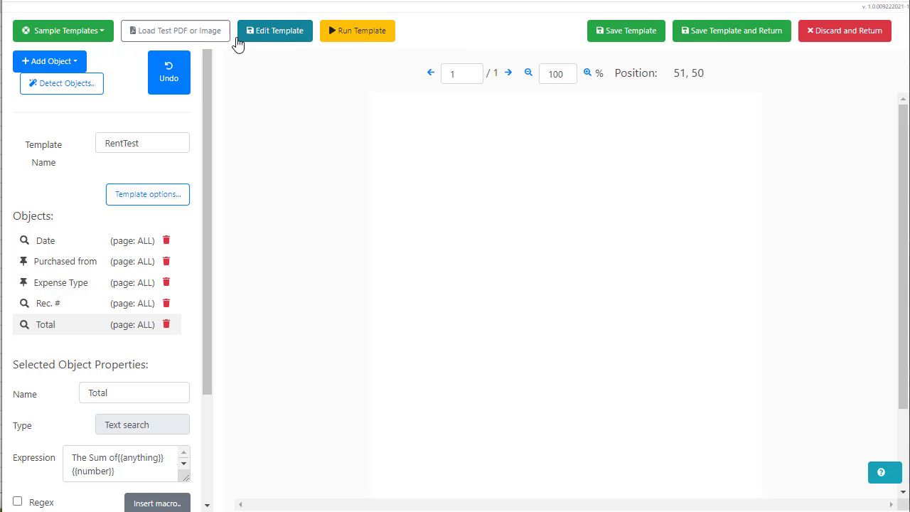
Load Rent_July_2021.jpg as the RentTest test image and zoom it to 60%
click(211, 36)
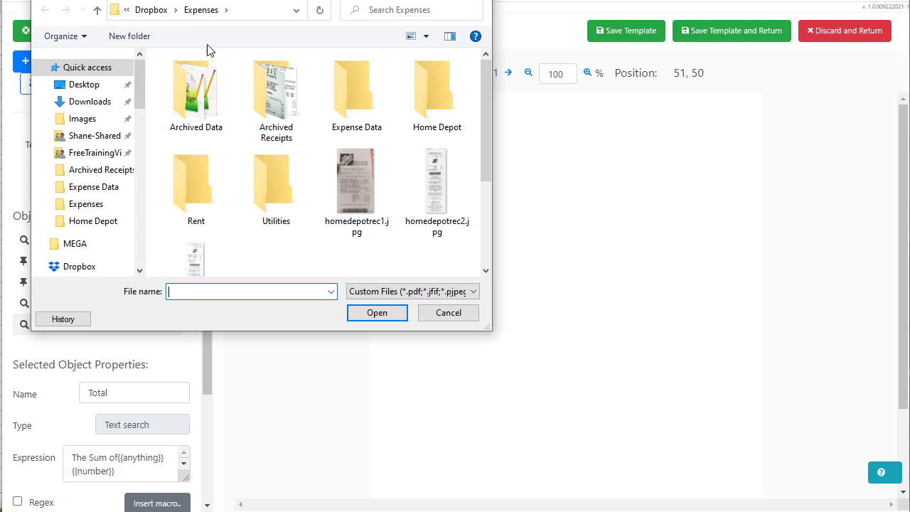
drag(485, 120, 480, 195)
click(359, 135)
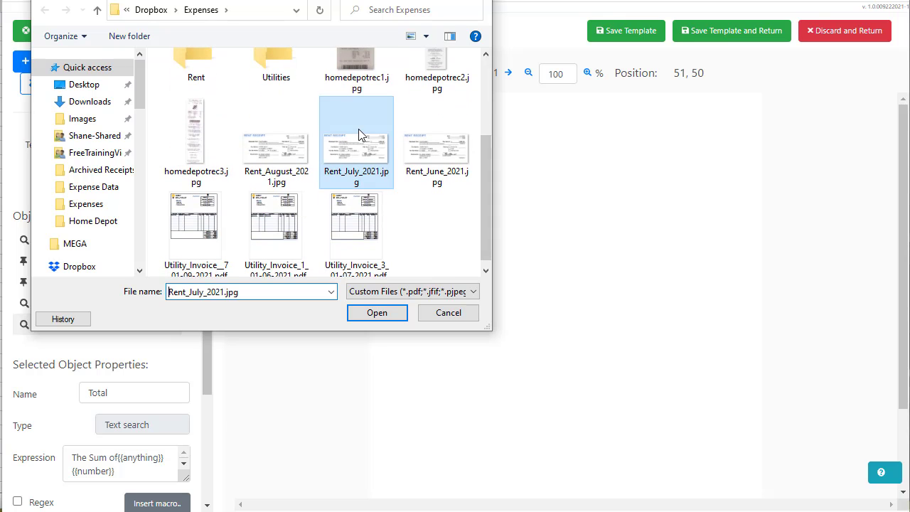
click(371, 313)
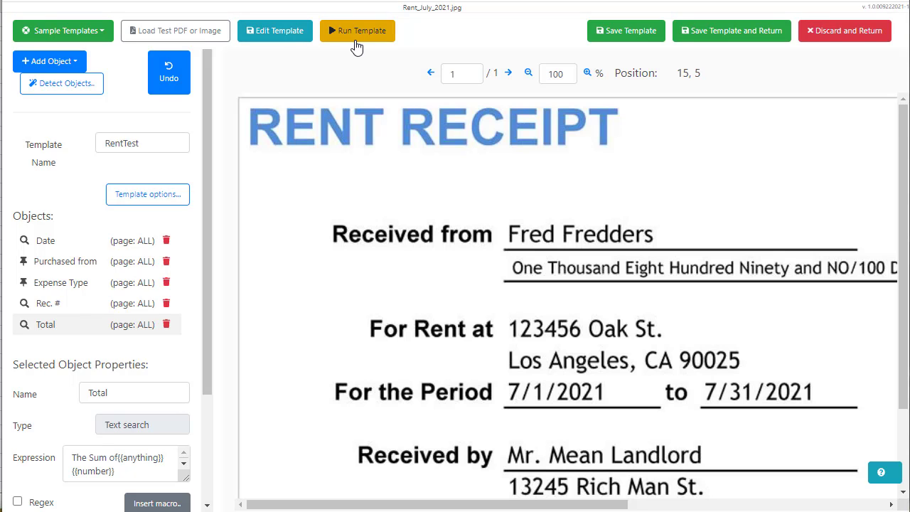
key(ctrl+minus)
key(ctrl+minus)
key(ctrl+plus)
key(ctrl+plus)
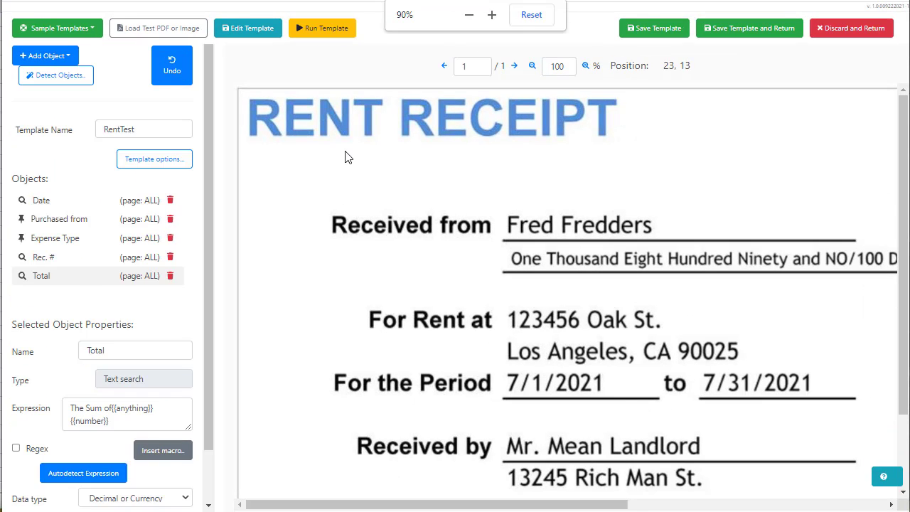
click(528, 74)
click(528, 74)
click(527, 74)
click(528, 74)
click(528, 74)
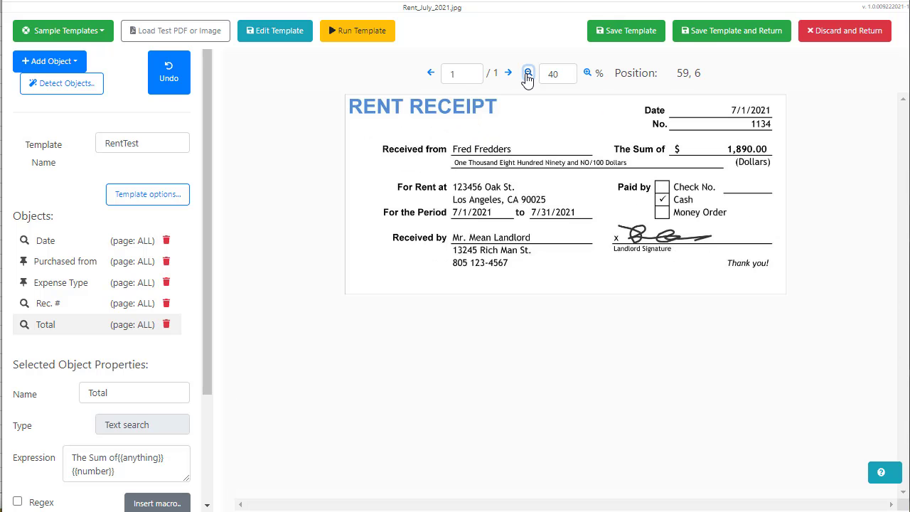
click(527, 74)
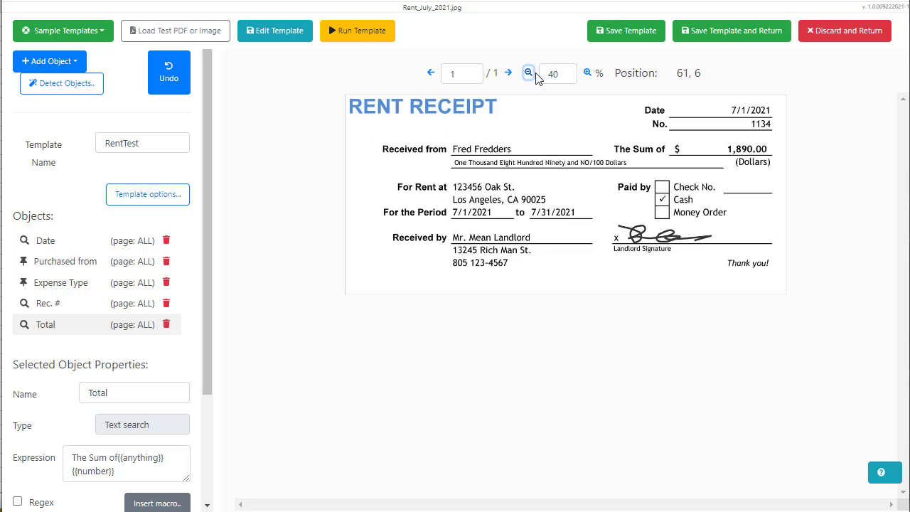
click(586, 77)
click(585, 76)
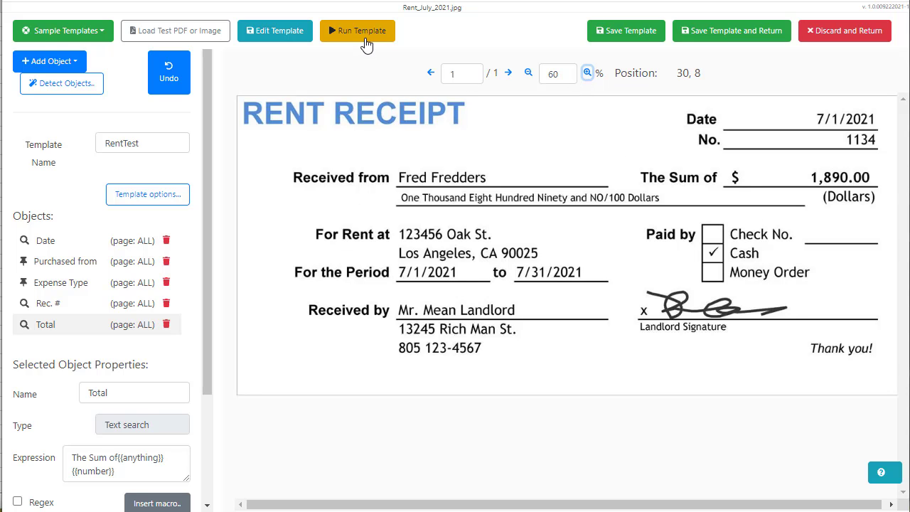
Load Rent_June_2021.jpg as the RentTest test image
click(214, 40)
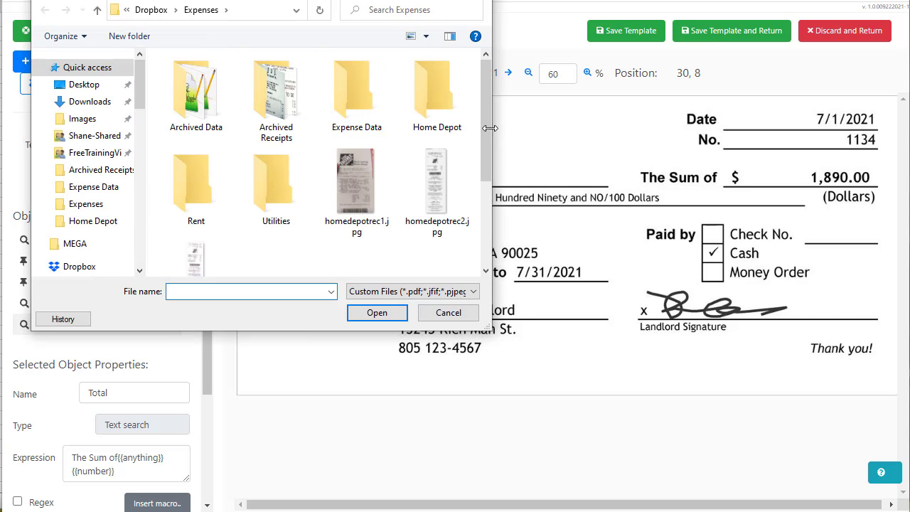
scroll(483, 184, down, 5)
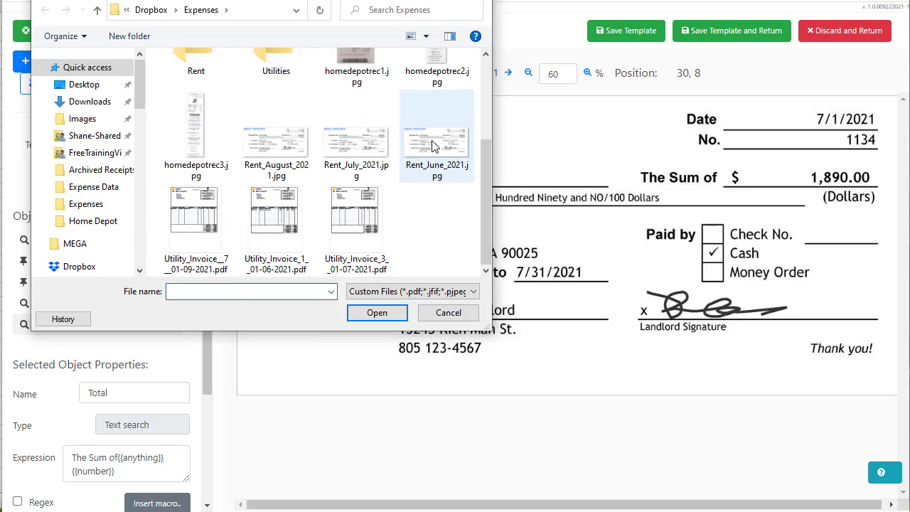
click(436, 141)
click(384, 313)
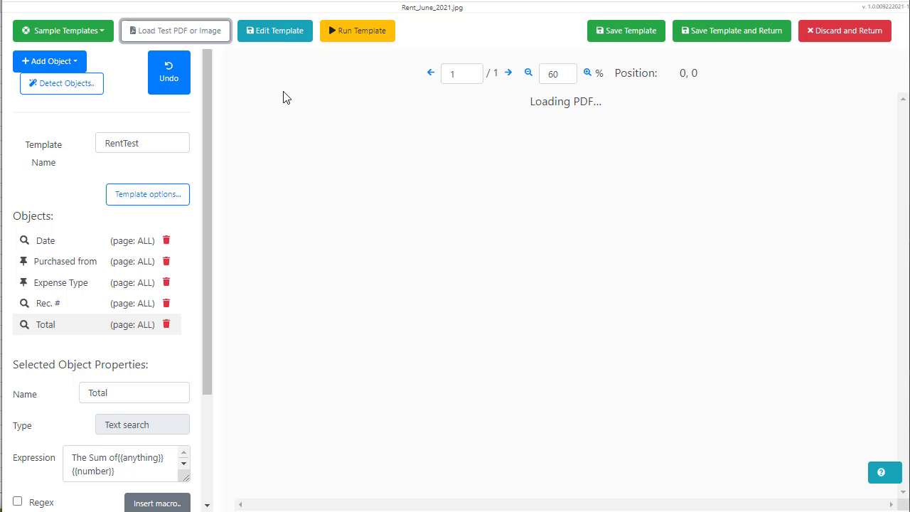
Run RentTest, check results Date 6/1/2021, Rec. # 1034, Total 1890, then leave unsaved
click(368, 33)
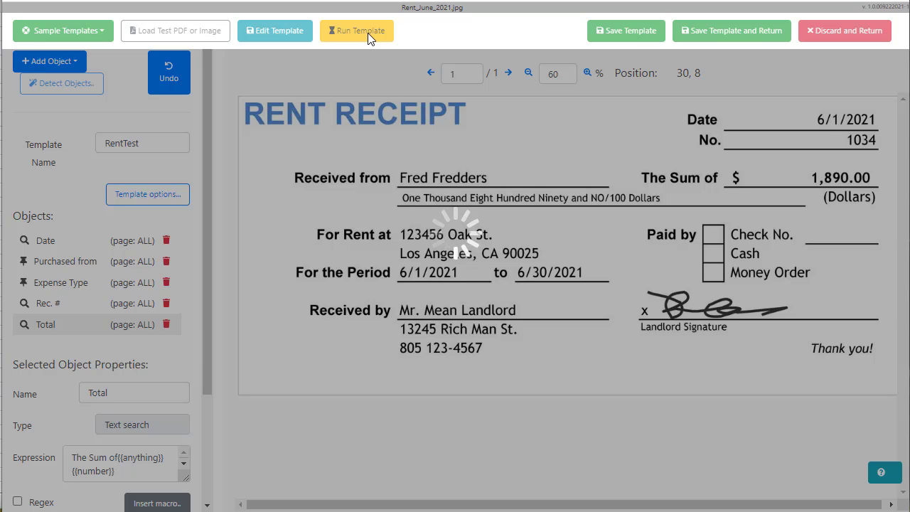
scroll(461, 171, down, 3)
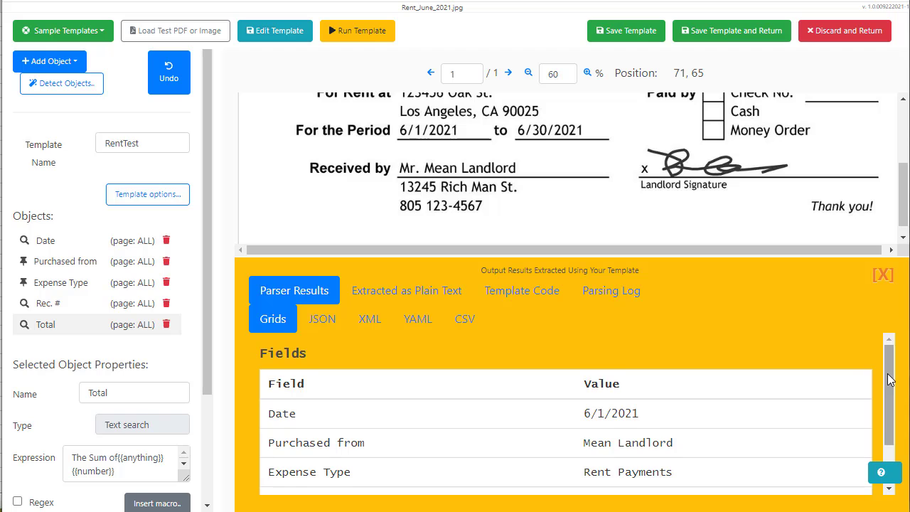
drag(888, 365, 888, 396)
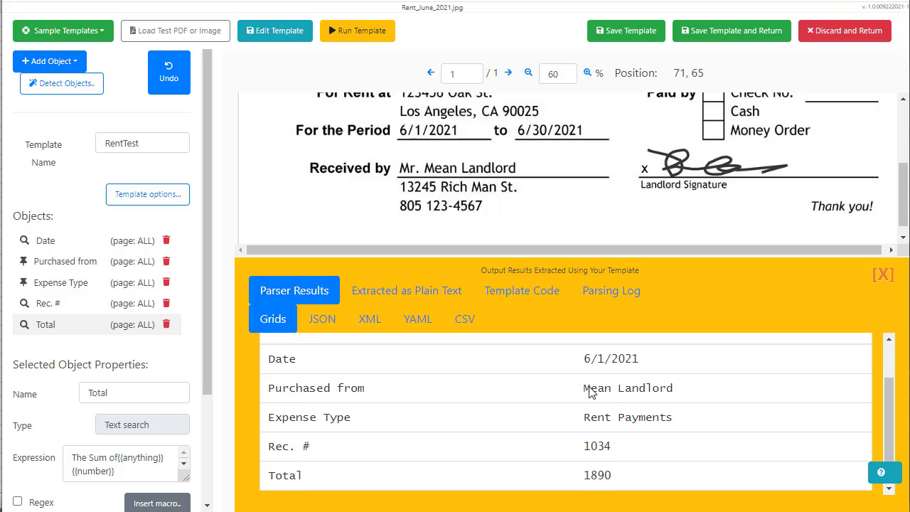
drag(613, 446, 583, 445)
scroll(759, 125, up, 3)
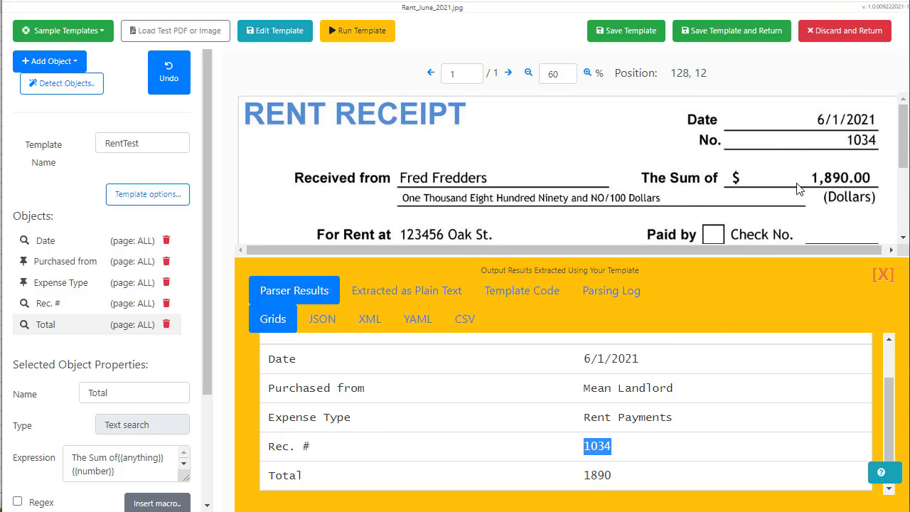
scroll(697, 409, down, 1)
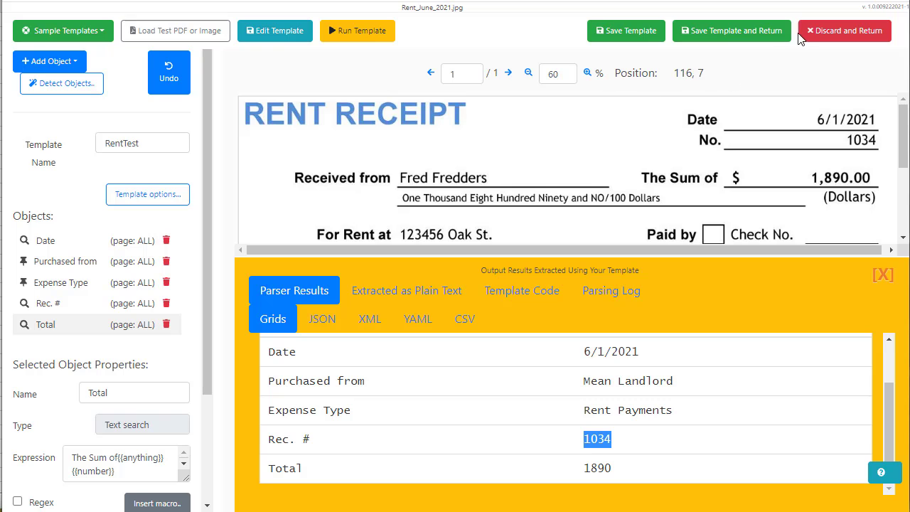
click(823, 33)
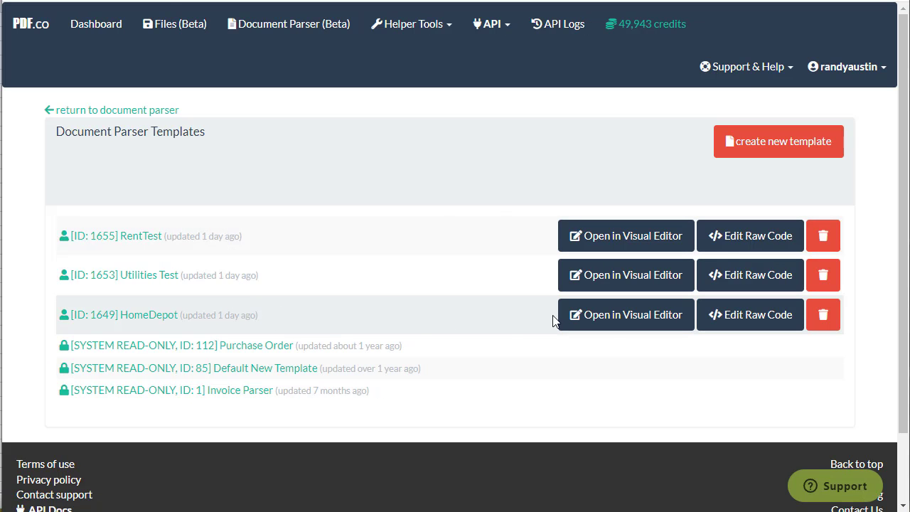
Open the HomeDepot template in the visual editor and dismiss the How To Use guide
click(598, 315)
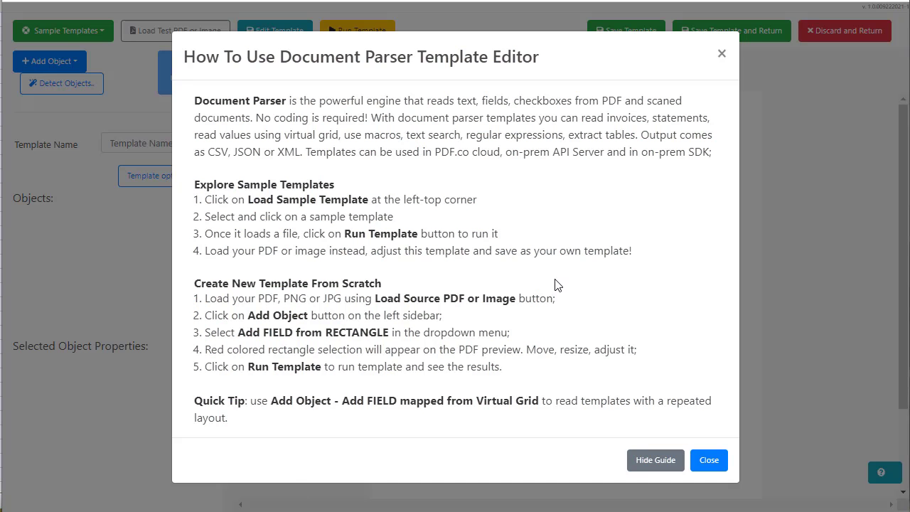
click(709, 458)
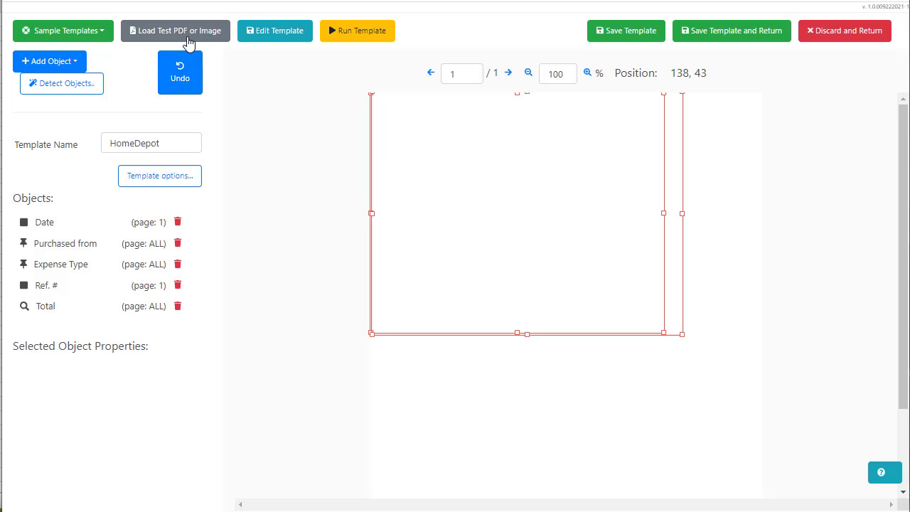
Load homedepotrec2.jpg as the new test receipt for the HomeDepot template
click(189, 43)
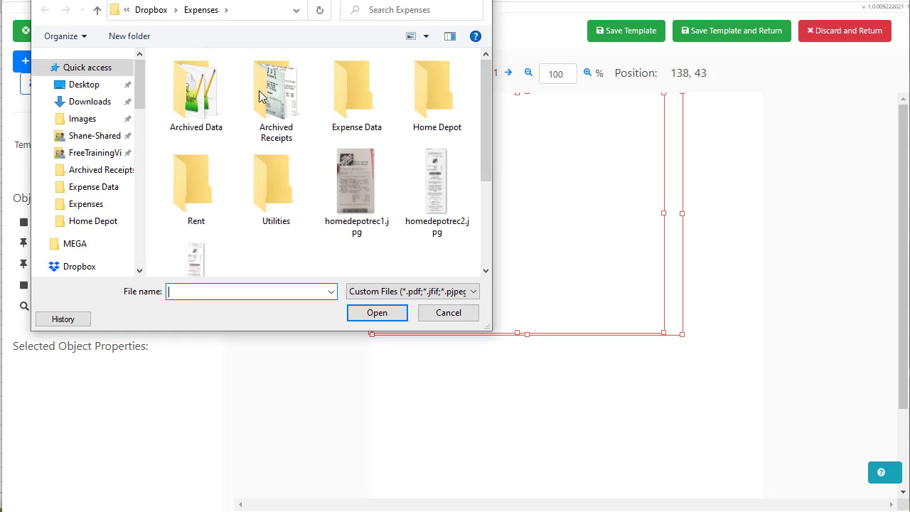
click(440, 184)
click(378, 312)
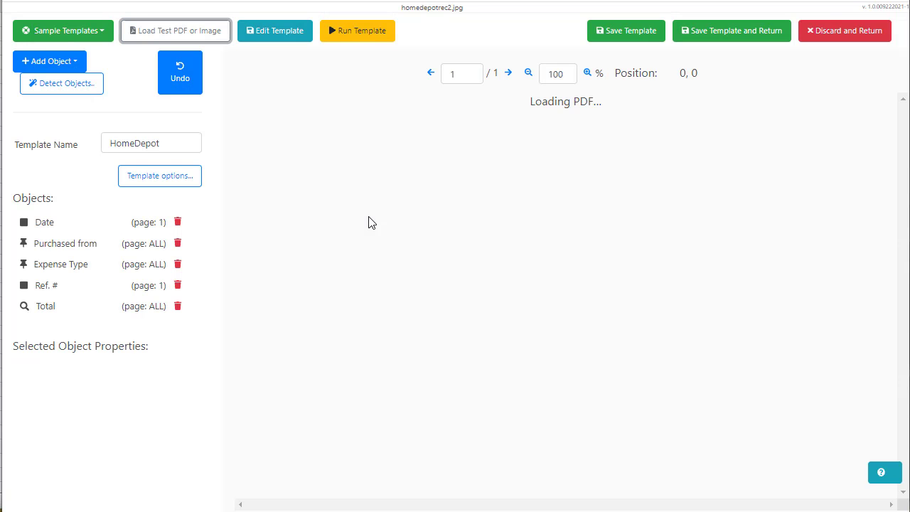
Run the HomeDepot template, confirm date 07/06/10 and Total 62.74, then save the template
click(365, 32)
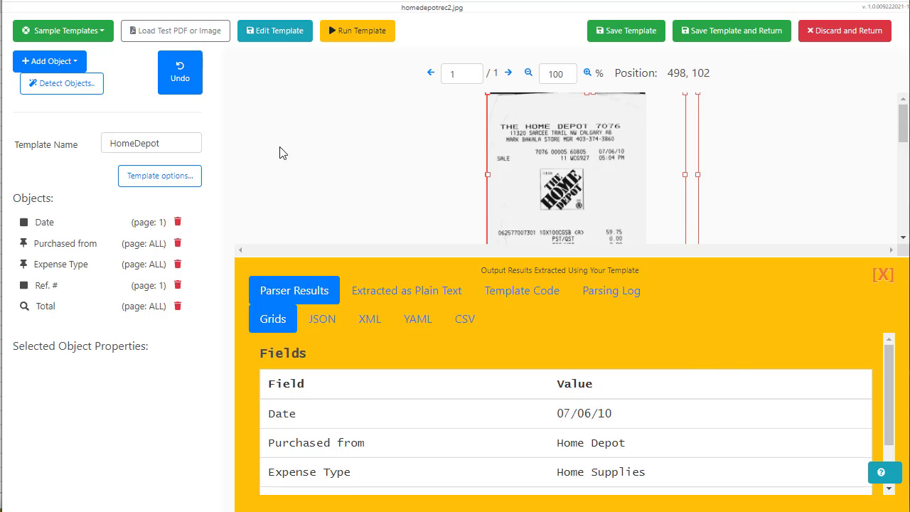
scroll(694, 384, down, 1)
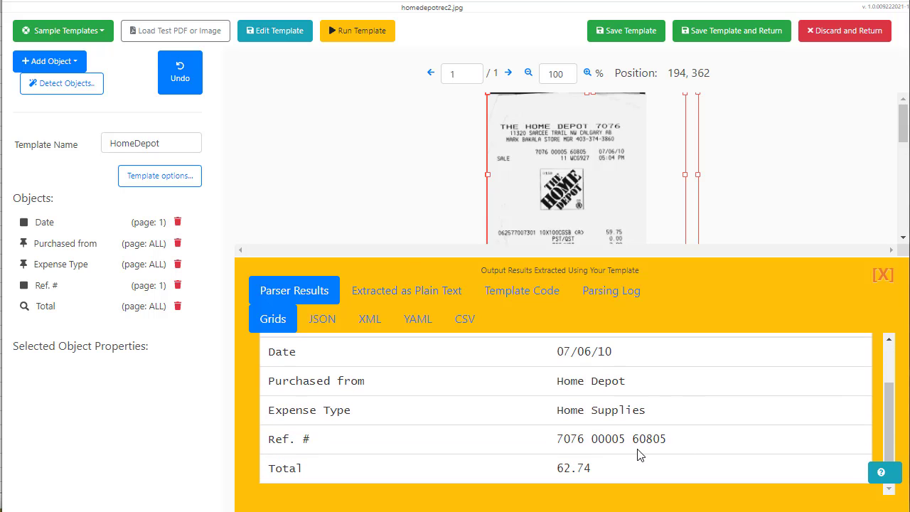
scroll(462, 428, up, 2)
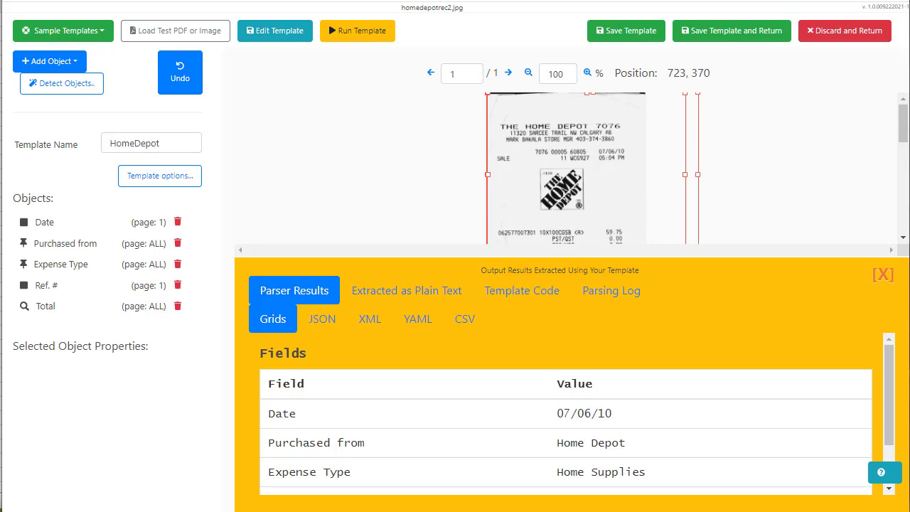
click(882, 276)
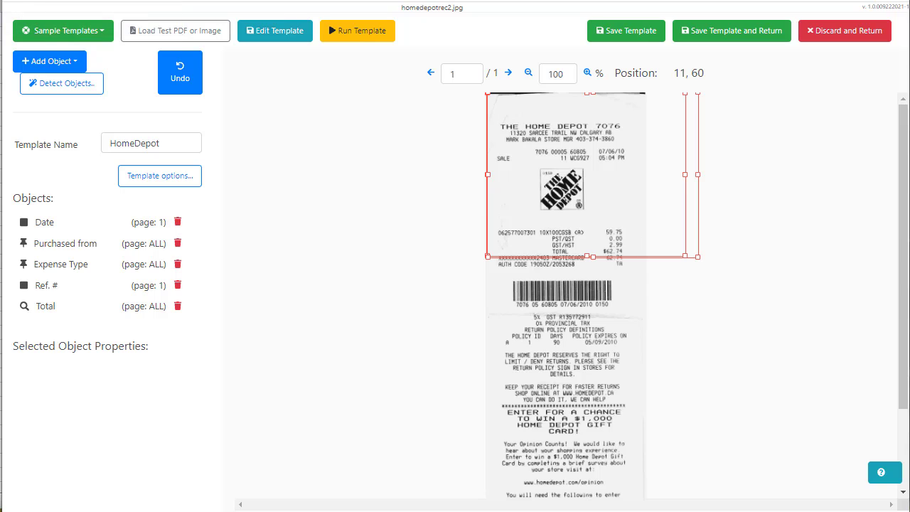
click(747, 42)
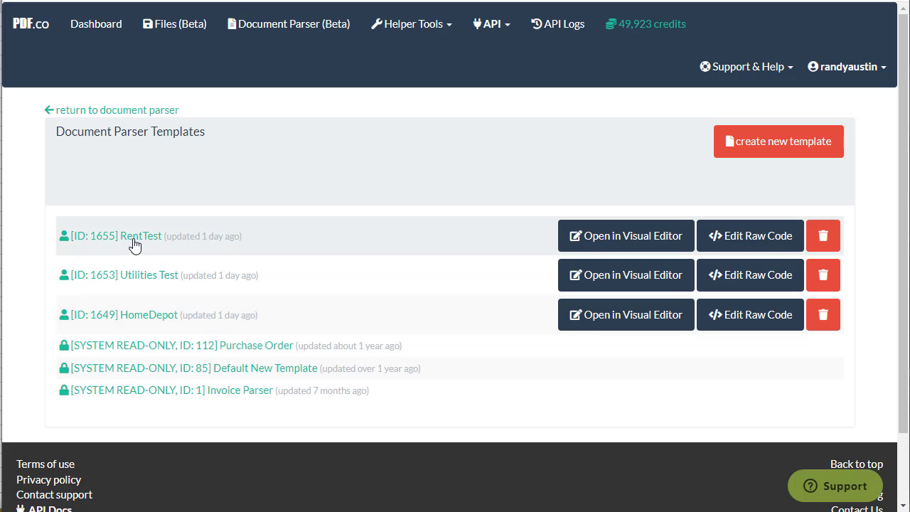
Scroll the Templates list to confirm RentTest, Utilities Test and HomeDepot are listed
scroll(100, 244, down, 1)
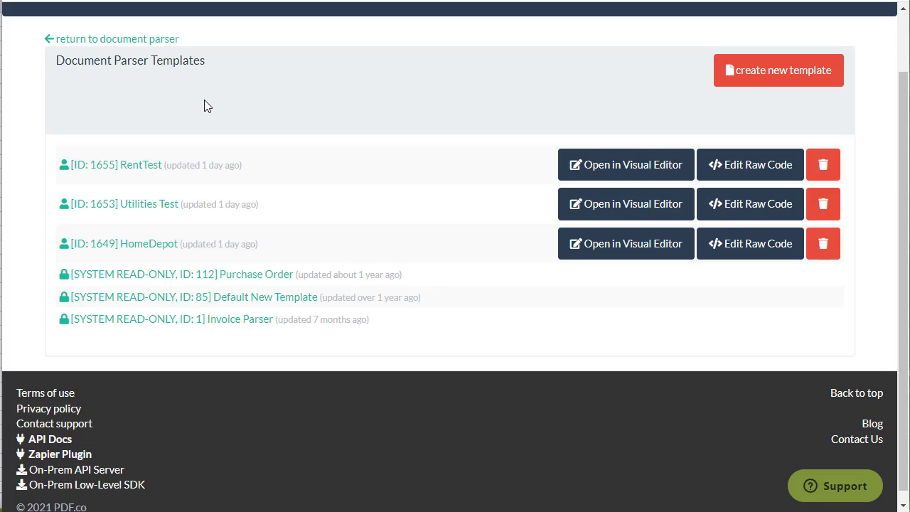
scroll(298, 150, up, 1)
scroll(298, 149, down, 1)
scroll(298, 149, up, 1)
scroll(298, 149, down, 1)
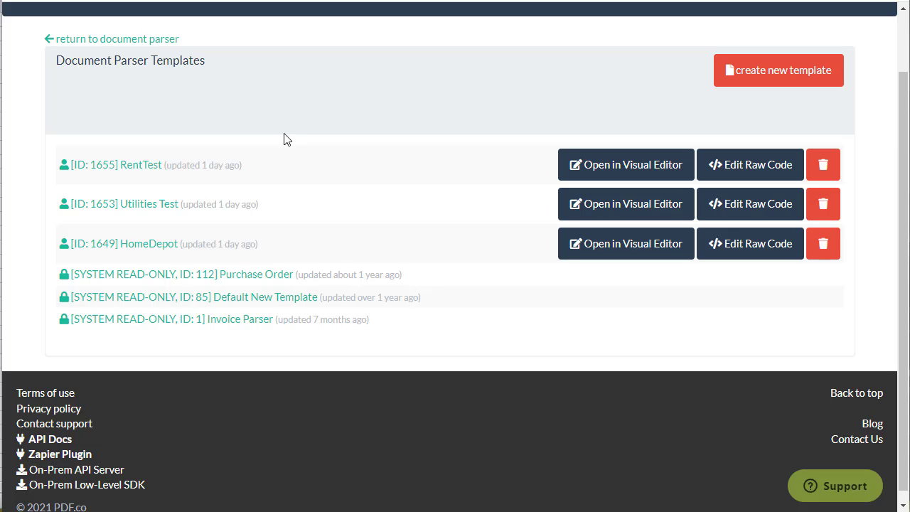
Switch from the PDF.co templates page to the Integromat dashboard tab
click(370, 0)
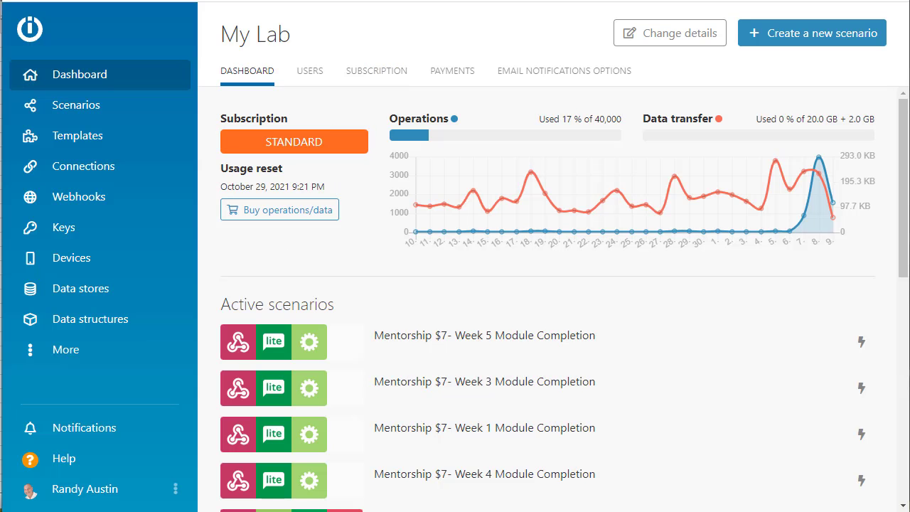
Exit fullscreen and create a new scenario inside the PDF-Pic Parsers scenario folder
key(F11)
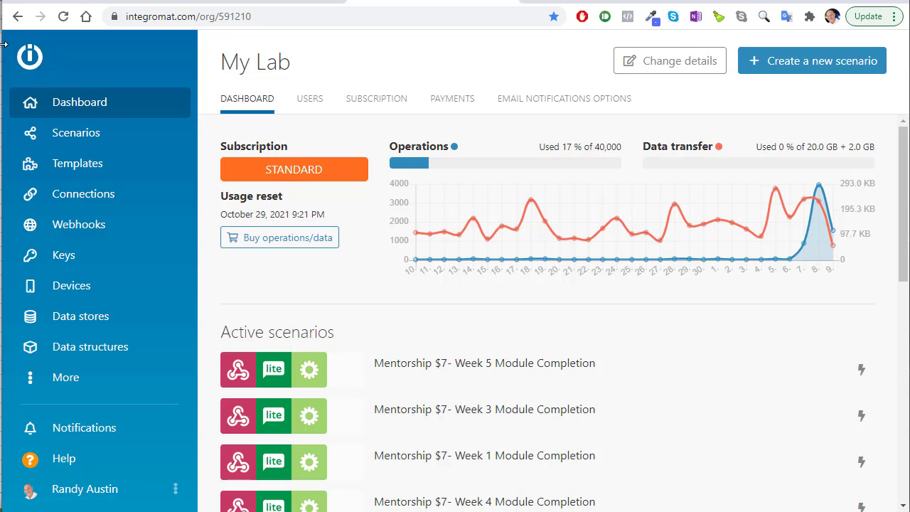
drag(4, 44, 3, 44)
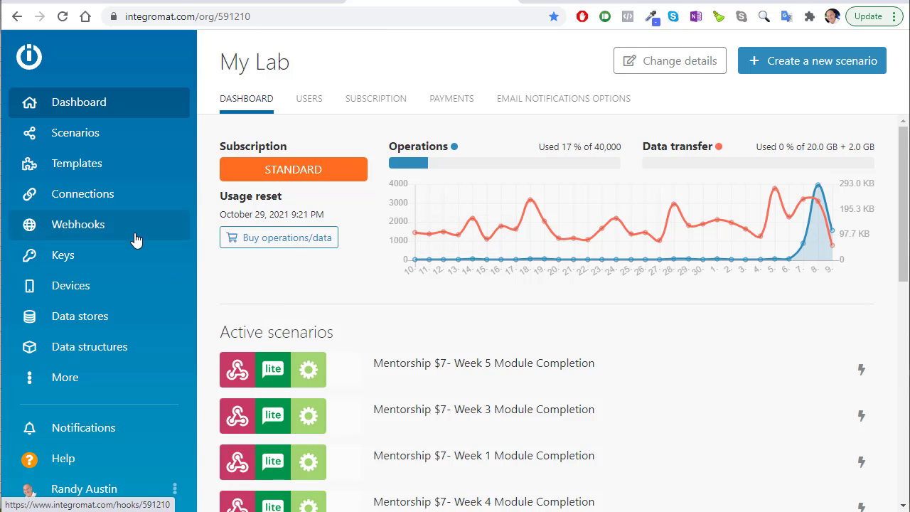
click(107, 142)
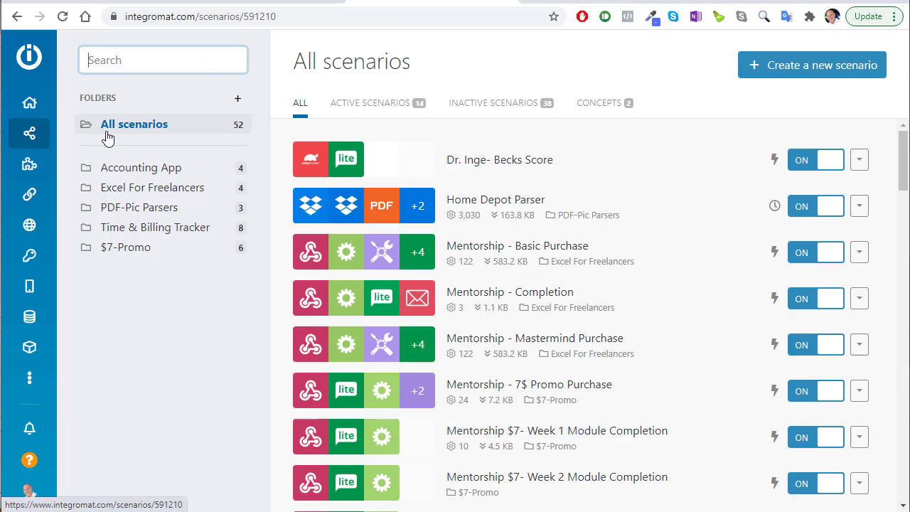
click(139, 218)
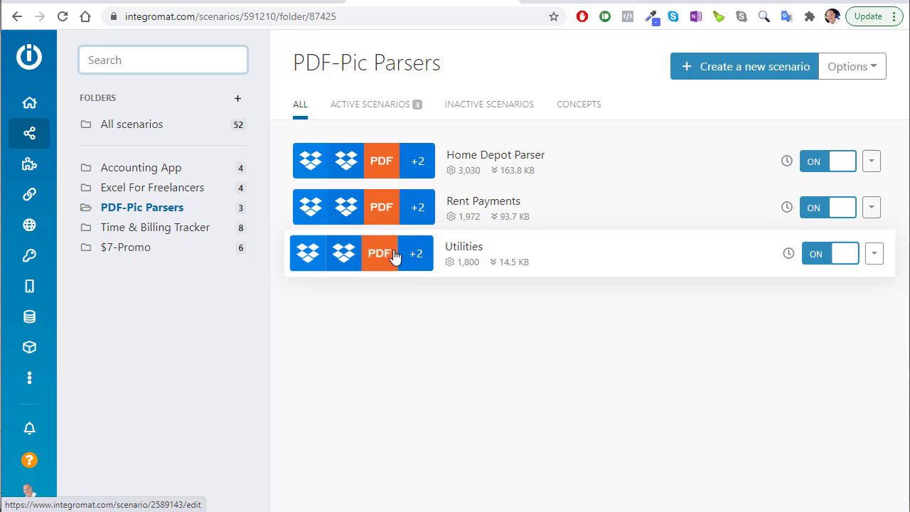
click(705, 79)
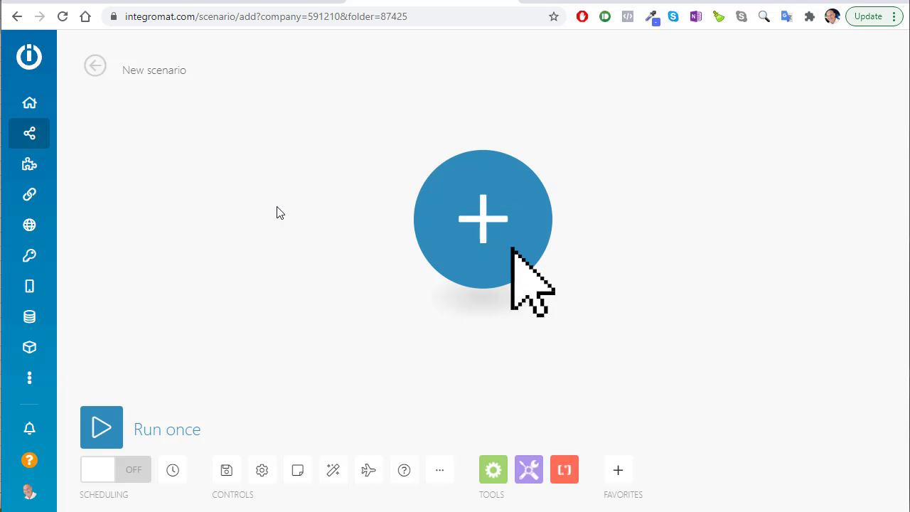
key(alt+Tab)
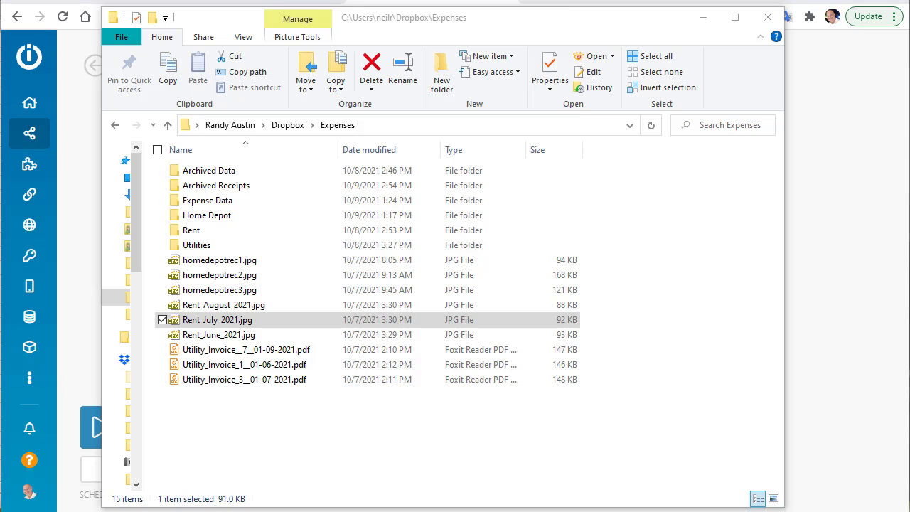
mouse_move(226, 310)
mouse_down()
mouse_move(213, 235)
mouse_move(185, 190)
mouse_move(218, 301)
mouse_up()
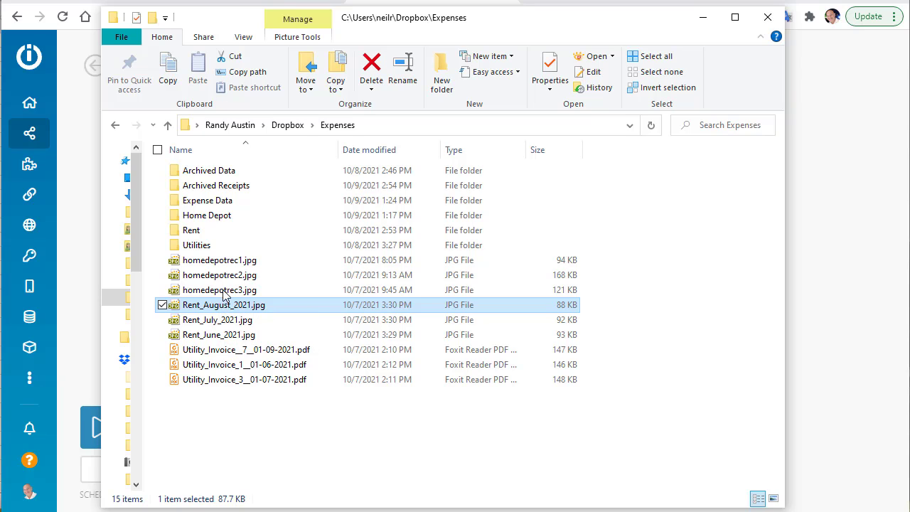
mouse_move(220, 303)
mouse_down()
mouse_move(226, 245)
mouse_move(222, 305)
mouse_up()
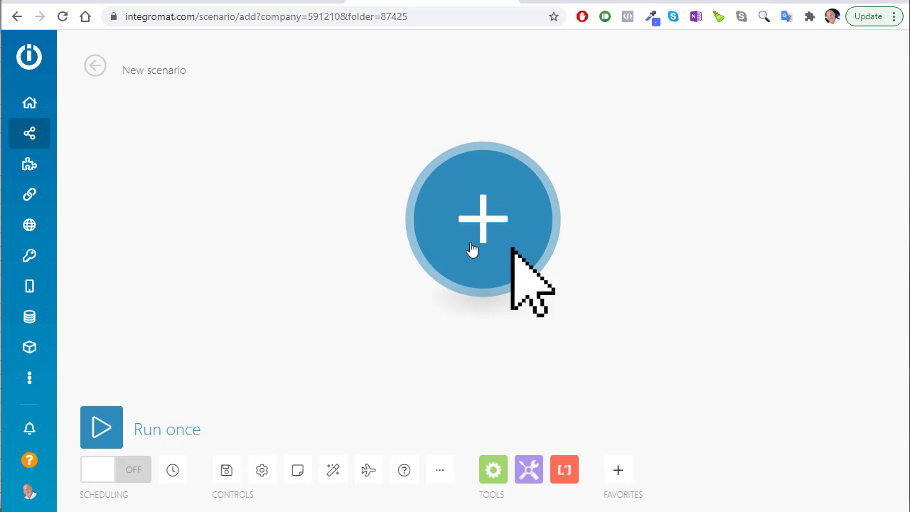
Search 'drop' and add the Dropbox Watch Files trigger as the first module
click(478, 234)
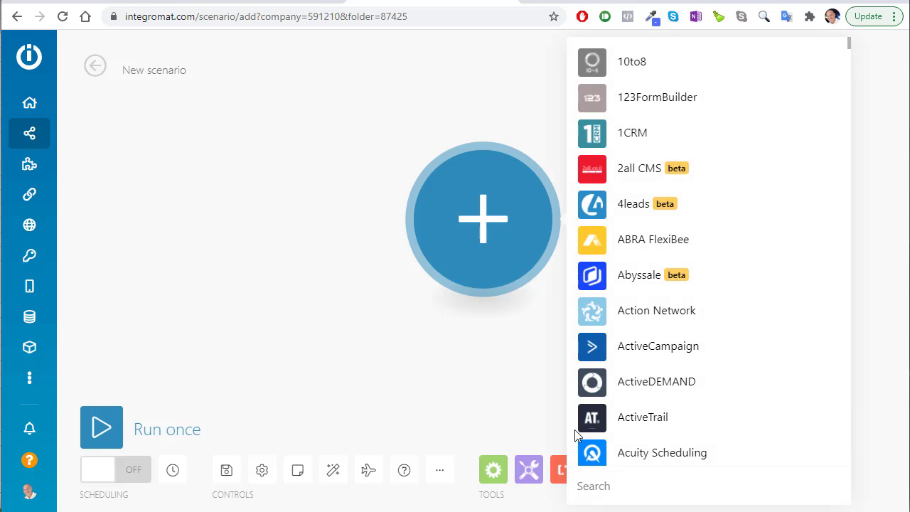
text(drop)
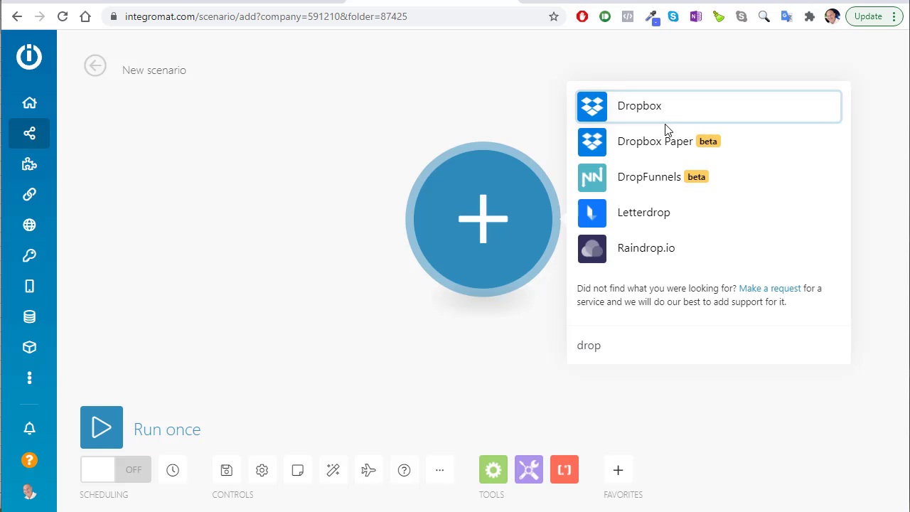
click(643, 115)
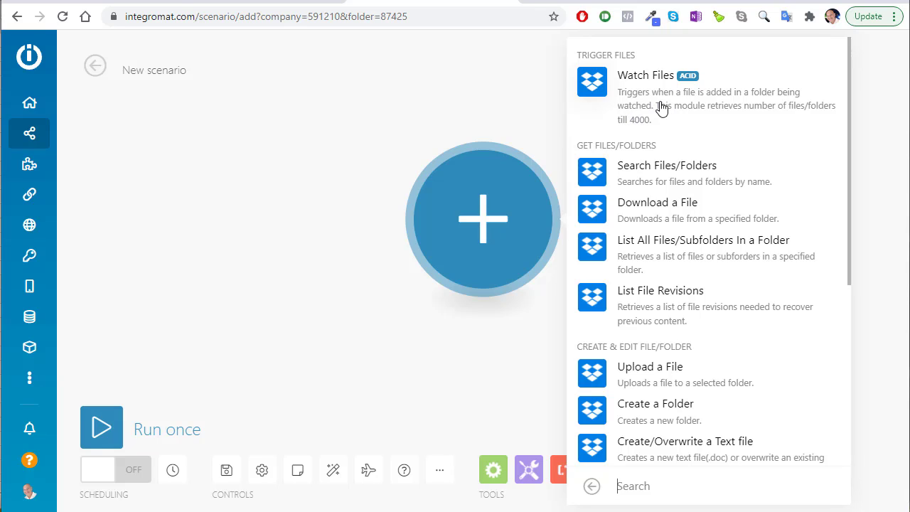
click(656, 108)
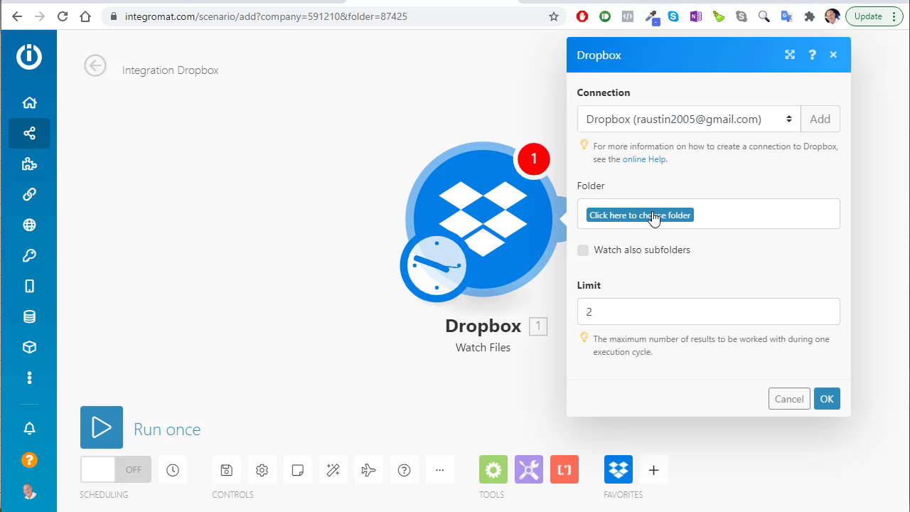
Try a new Dropbox connection named 'ddd', then cancel and keep the existing connection
click(820, 119)
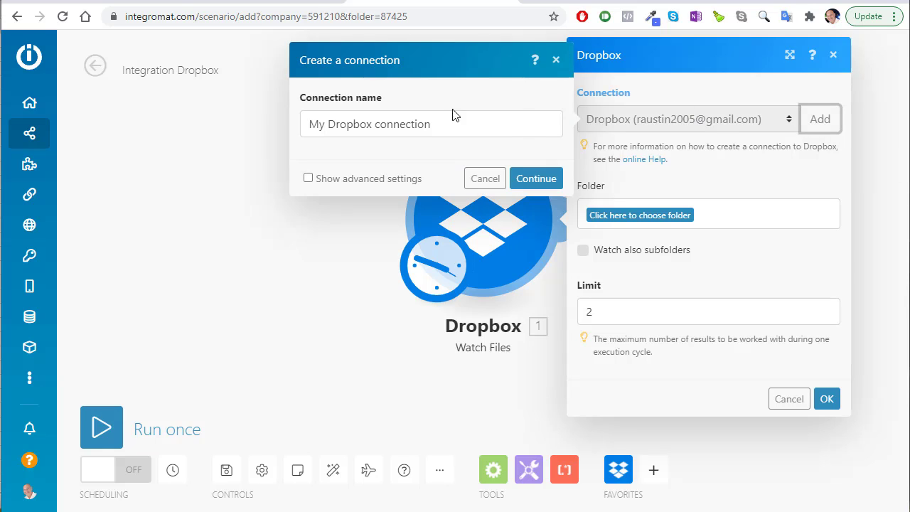
drag(455, 118, 411, 122)
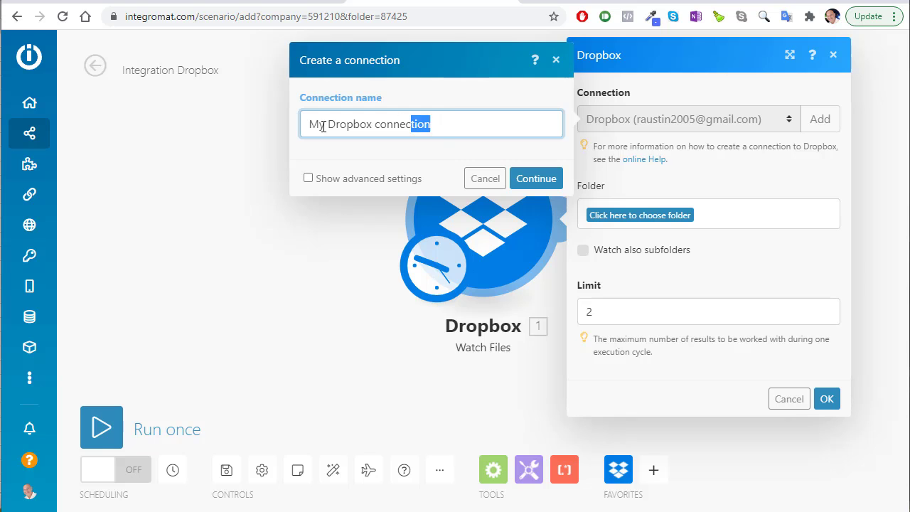
drag(323, 126, 261, 121)
text(ddd)
click(528, 180)
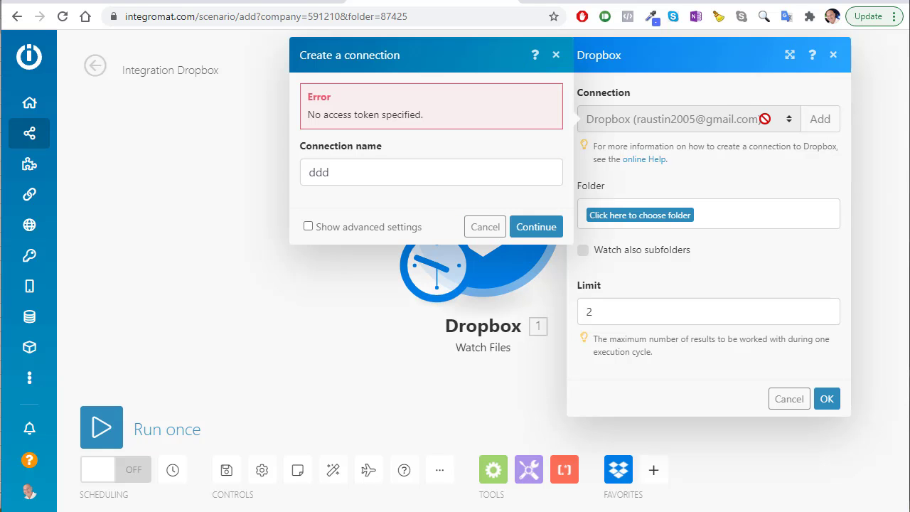
click(467, 227)
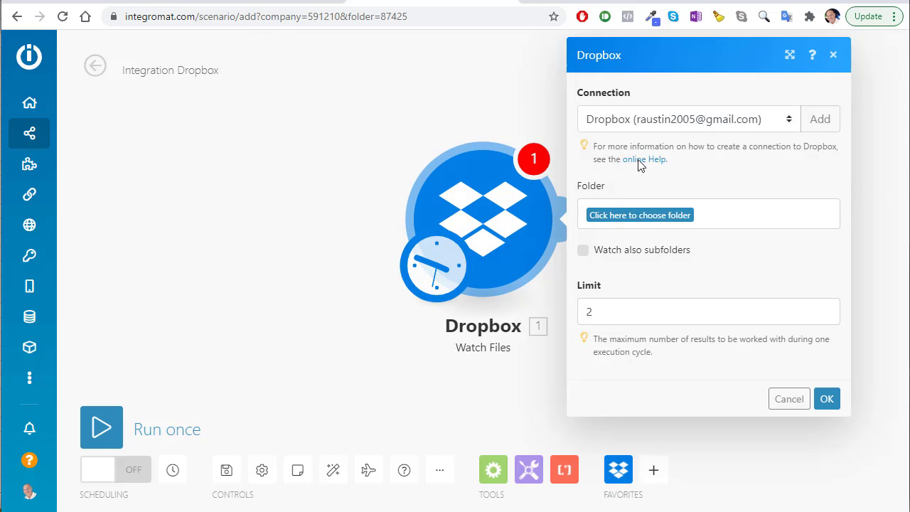
click(655, 118)
click(650, 118)
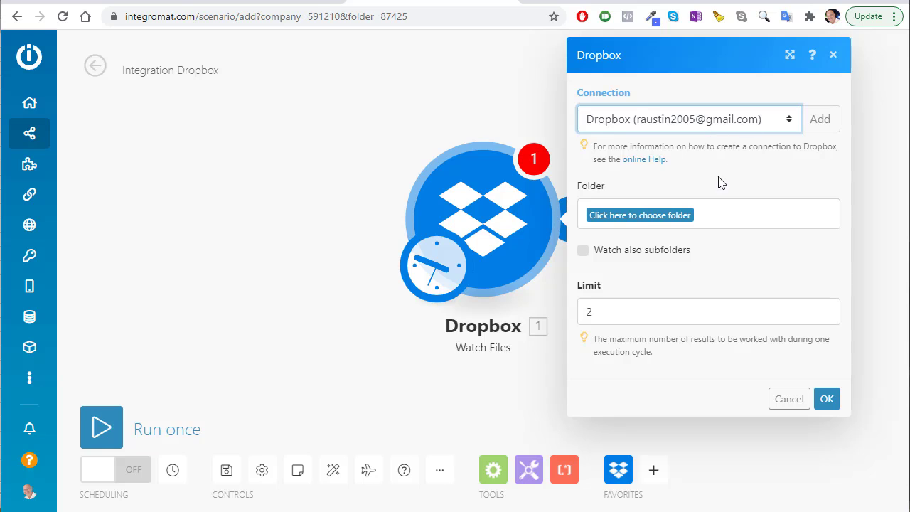
Watch the Expenses/Home Depot folder with limit 1, starting from now on
click(633, 216)
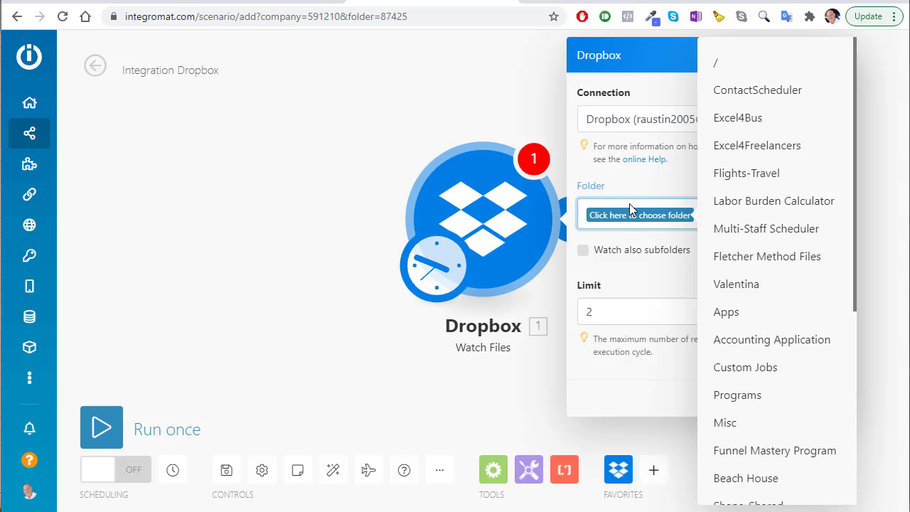
scroll(766, 342, down, 4)
scroll(761, 355, down, 2)
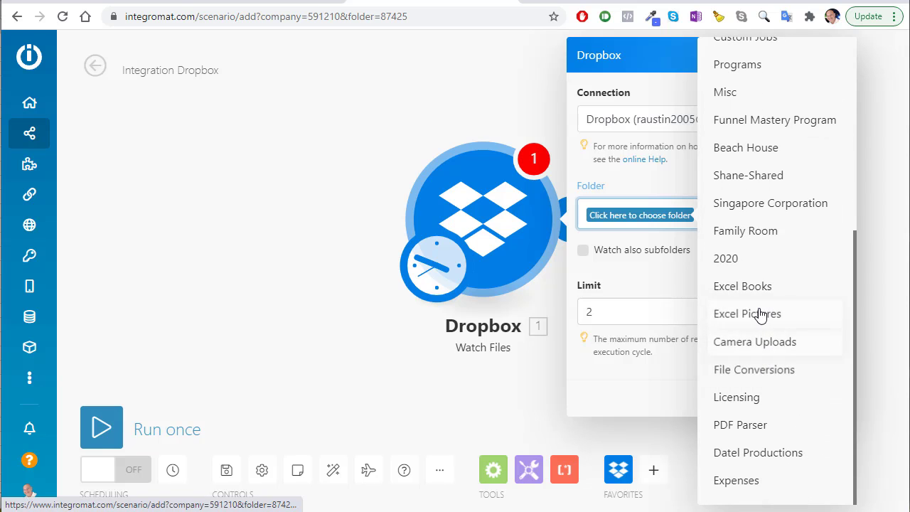
click(733, 481)
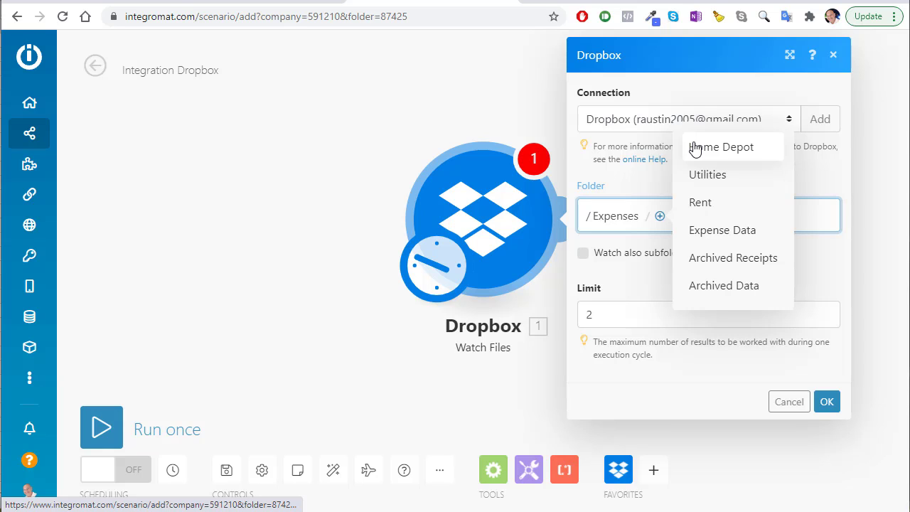
click(697, 148)
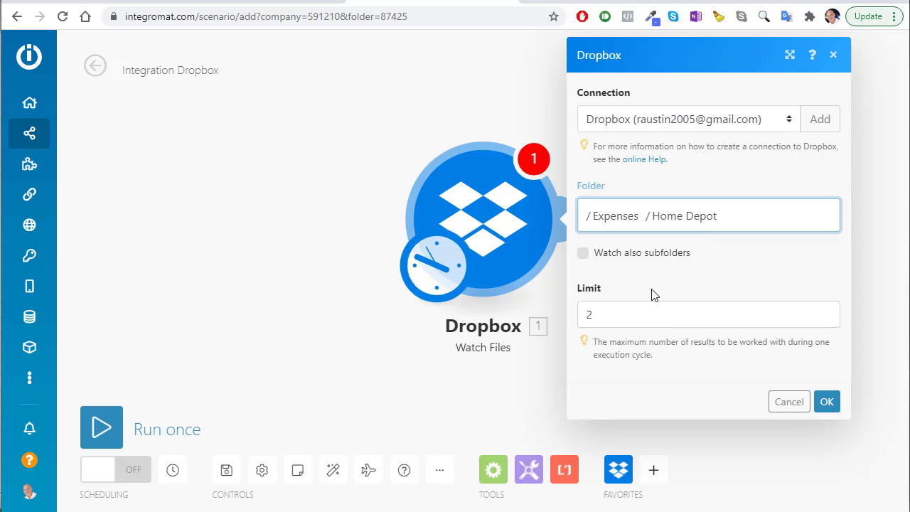
drag(618, 310, 576, 309)
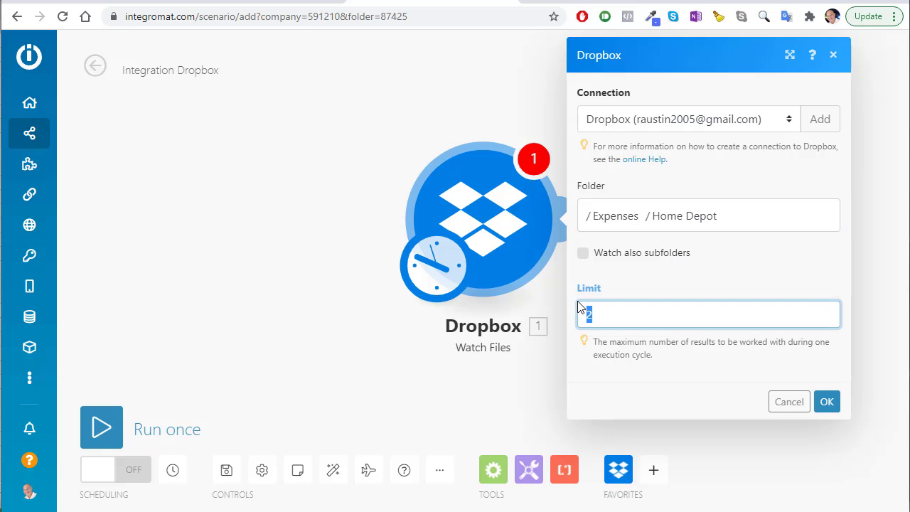
text(1)
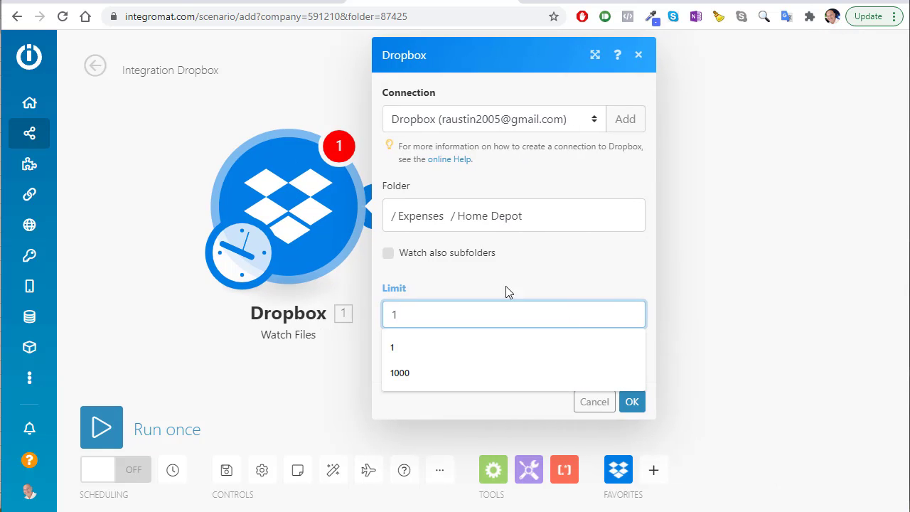
click(632, 402)
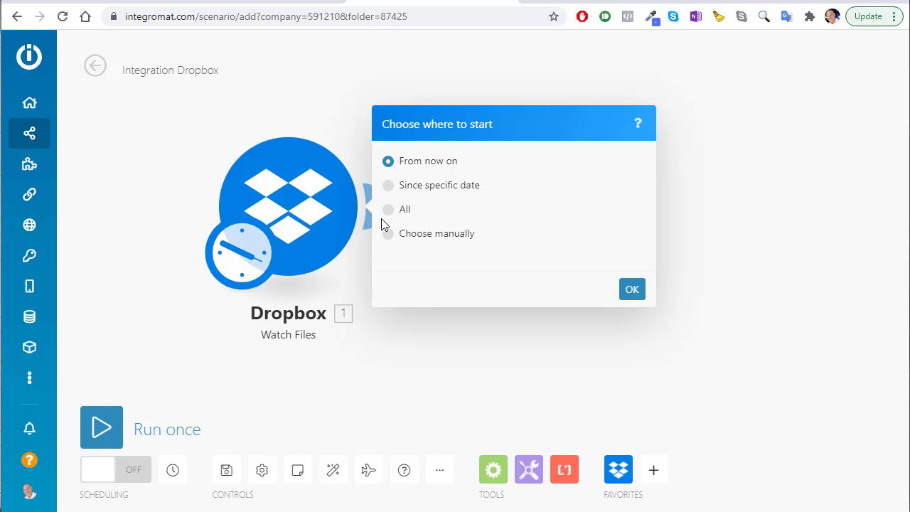
click(633, 291)
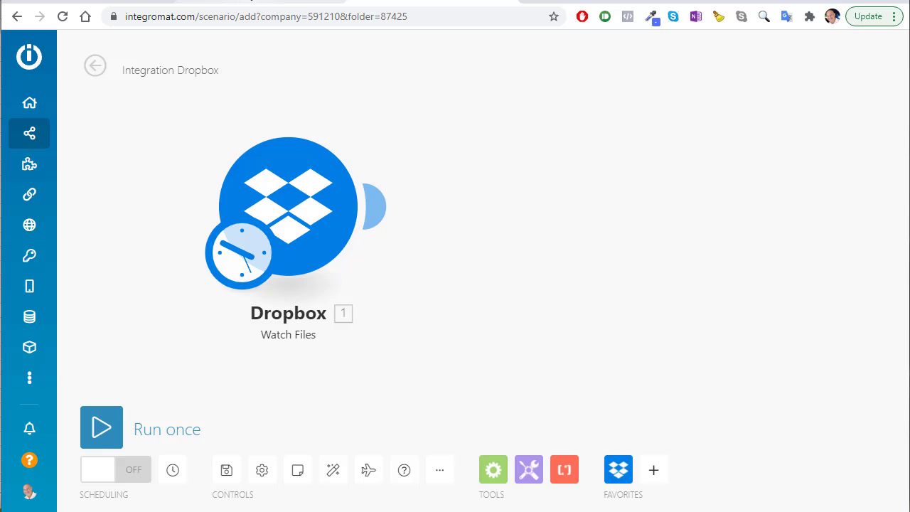
click(232, 1)
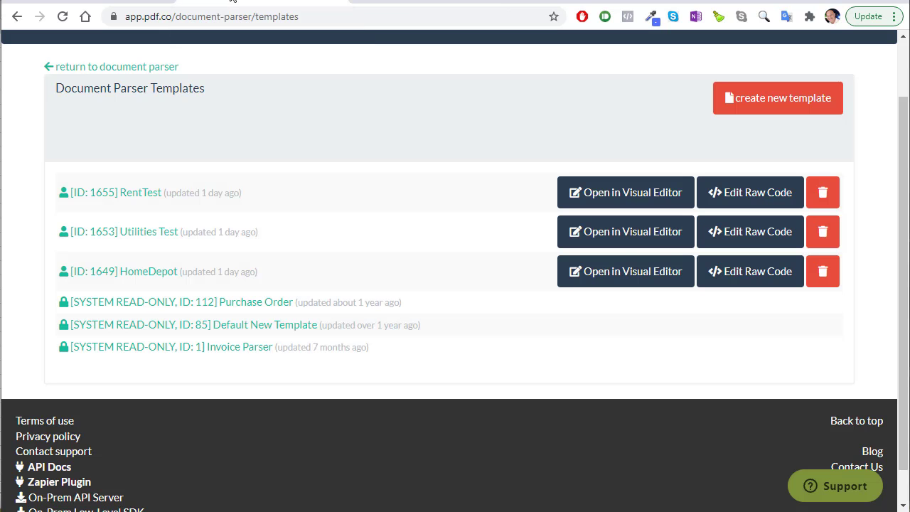
click(368, 2)
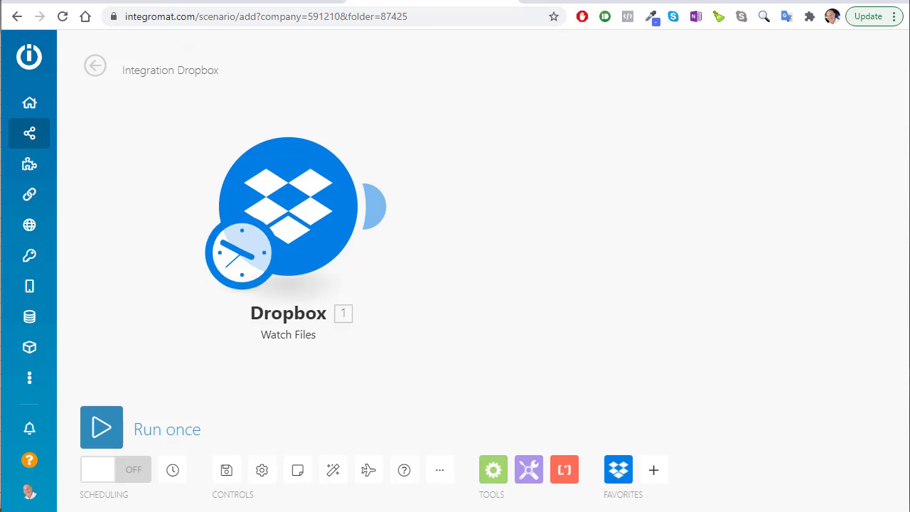
Copy a Dropbox link to homedepotrec1.jpg, minimize Explorer, and start a second Integromat module
key(alt+Tab)
click(186, 263)
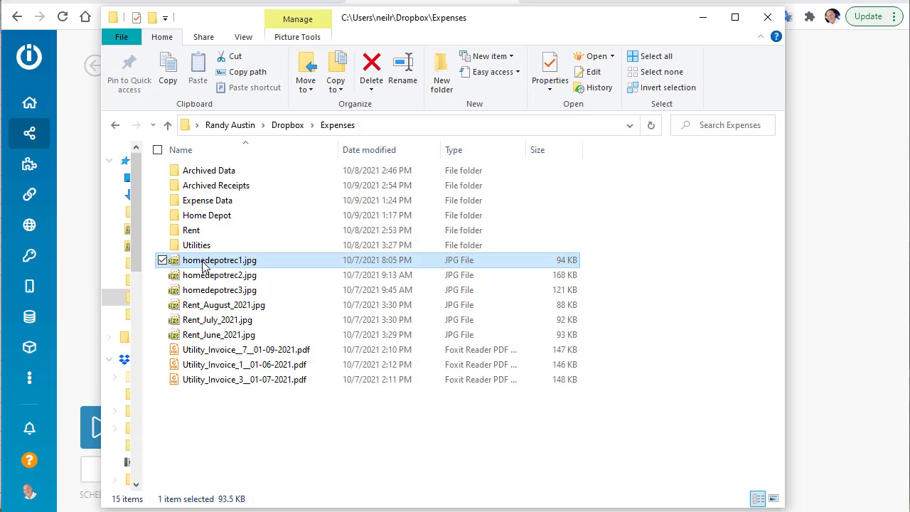
right_click(205, 266)
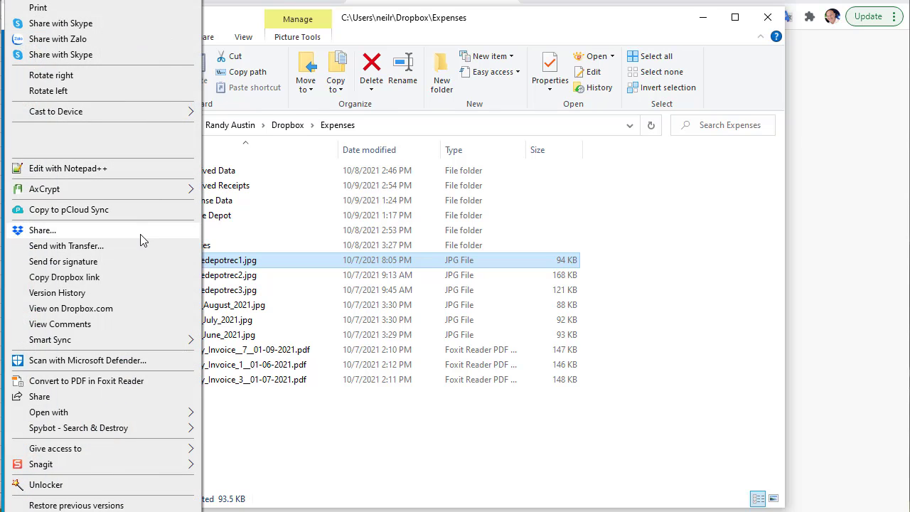
click(116, 278)
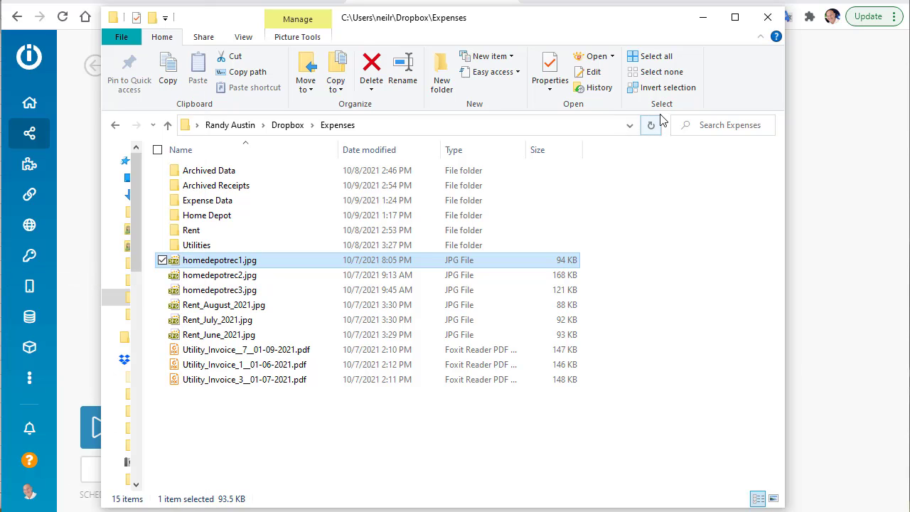
click(702, 21)
click(377, 206)
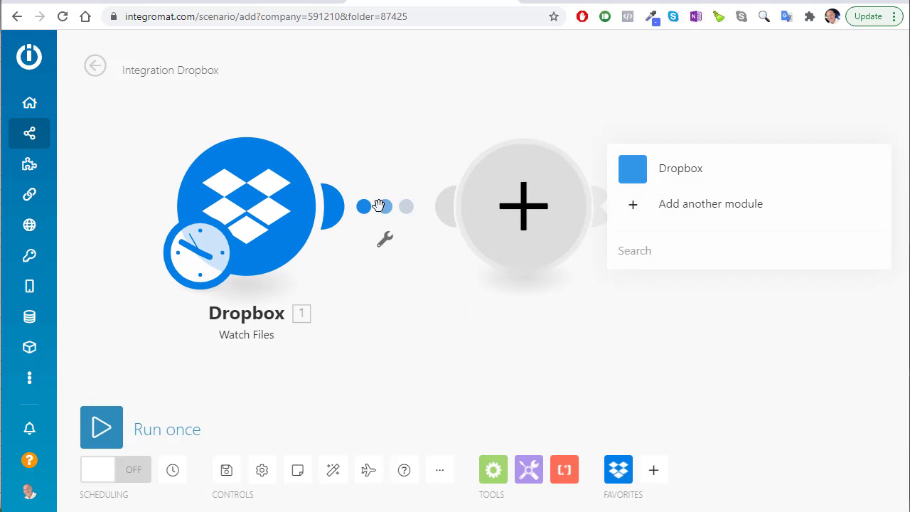
Make the second module Dropbox Create/Update a Share Link, selecting files by mapped file/folder path
click(630, 171)
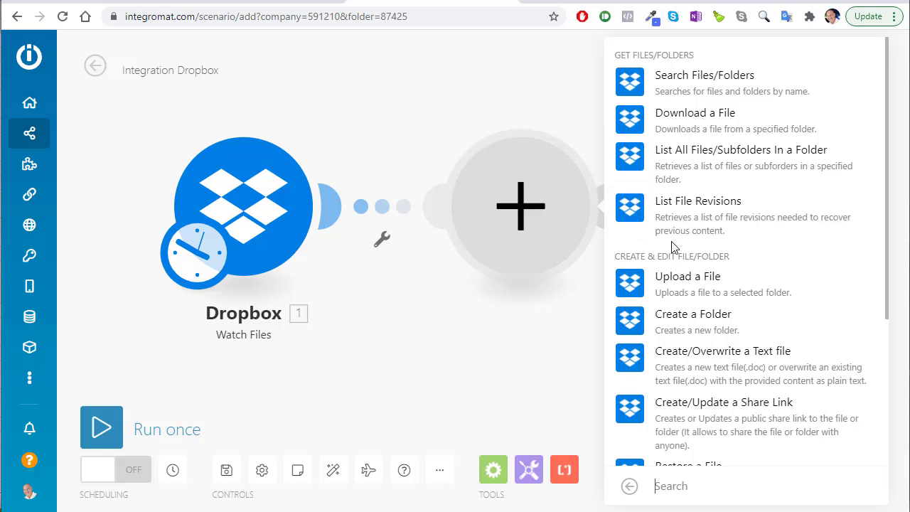
scroll(674, 246, down, 1)
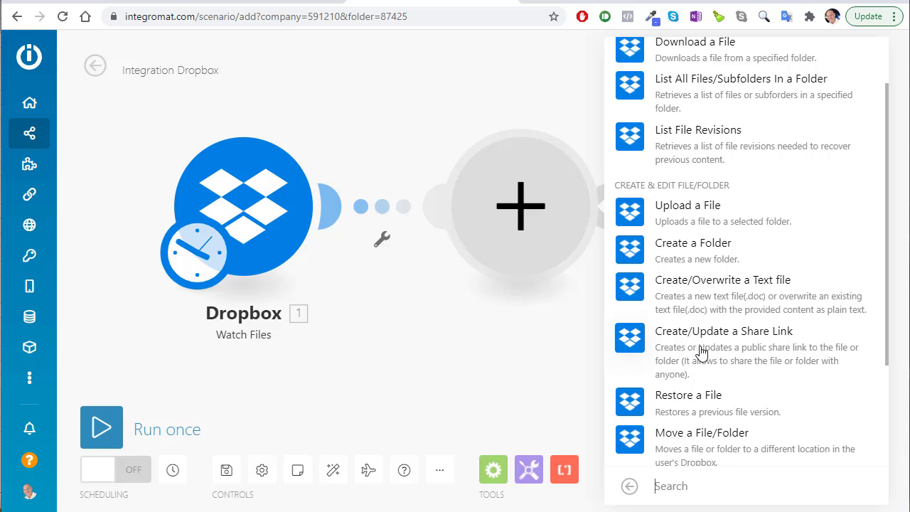
click(699, 346)
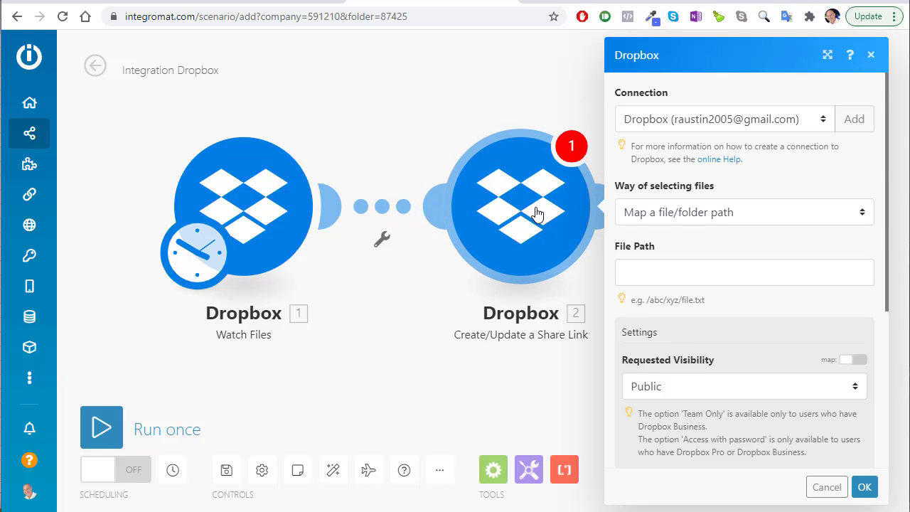
click(713, 222)
click(696, 241)
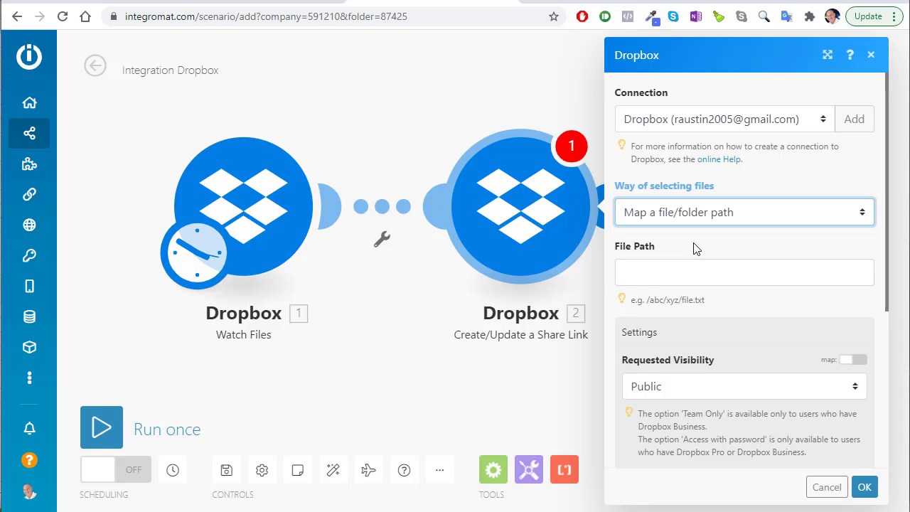
click(677, 266)
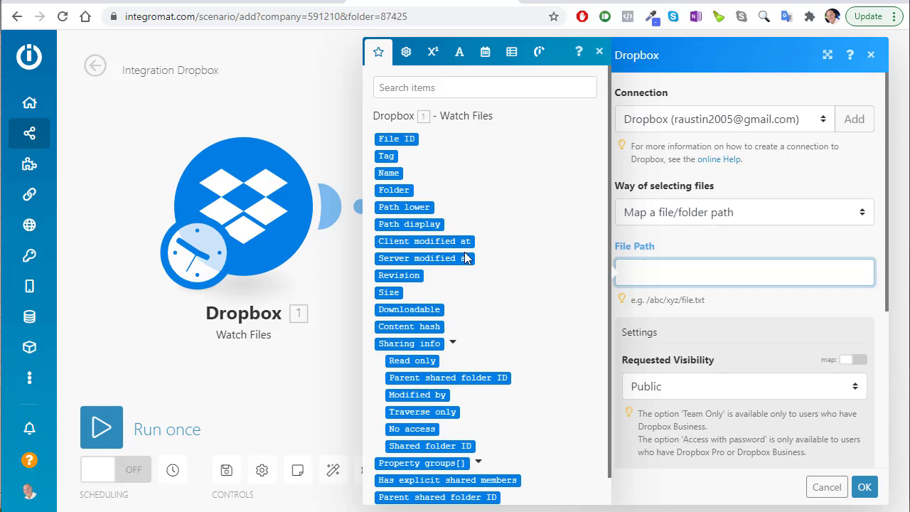
Map File Path to module 1's Path lower, keep Public visibility, save, and add a third module
scroll(431, 246, down, 1)
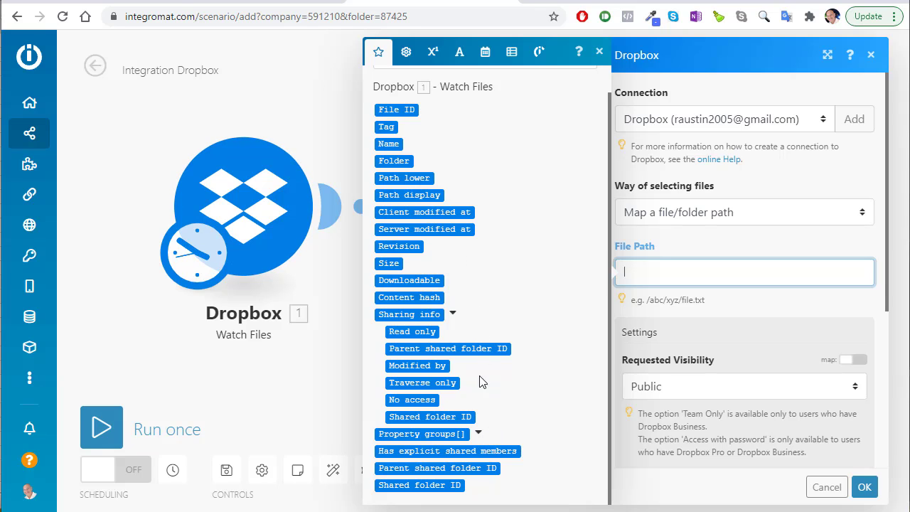
click(538, 240)
click(643, 268)
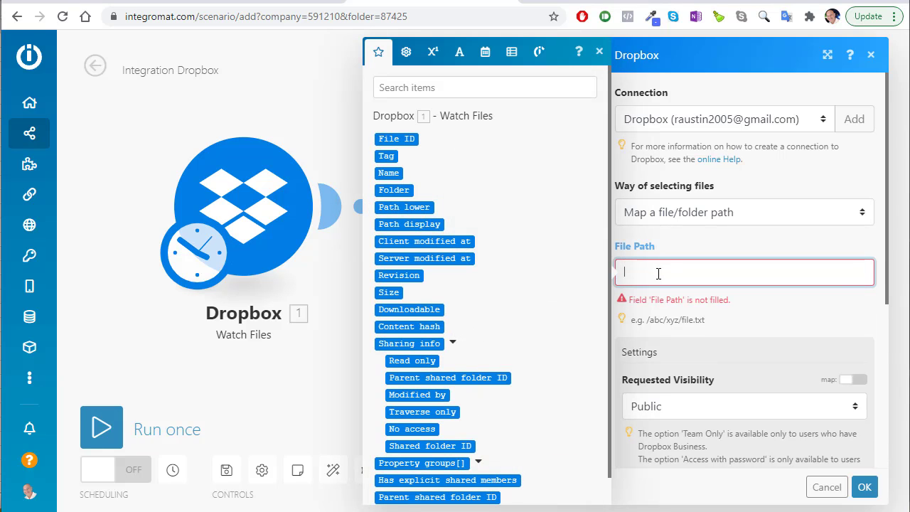
click(407, 208)
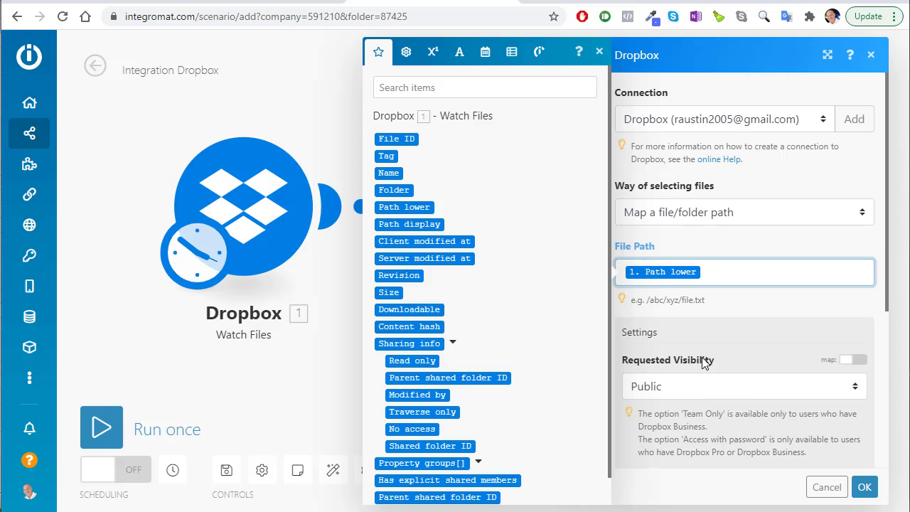
click(713, 322)
scroll(699, 320, down, 2)
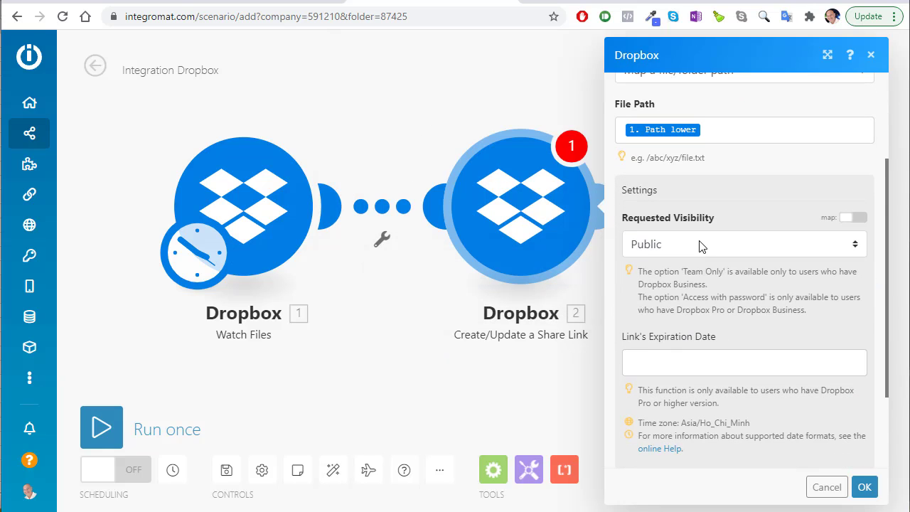
scroll(688, 355, down, 2)
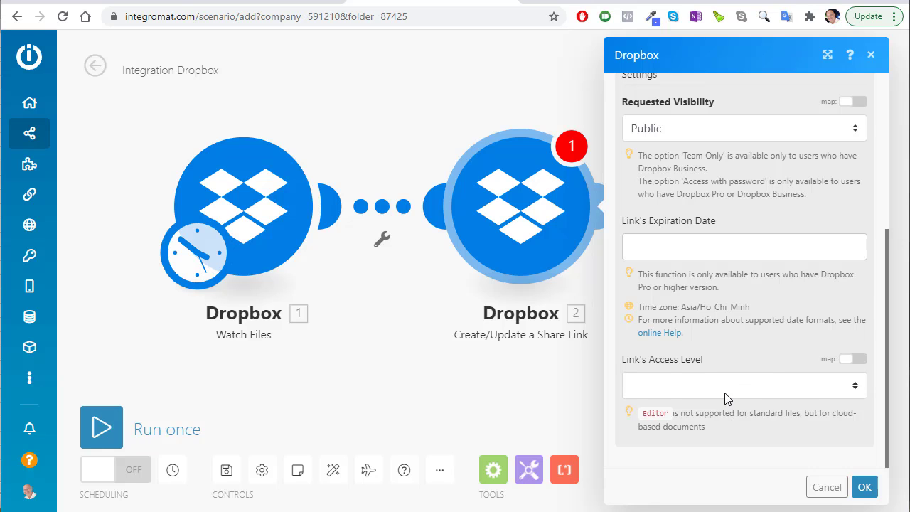
scroll(682, 283, up, 4)
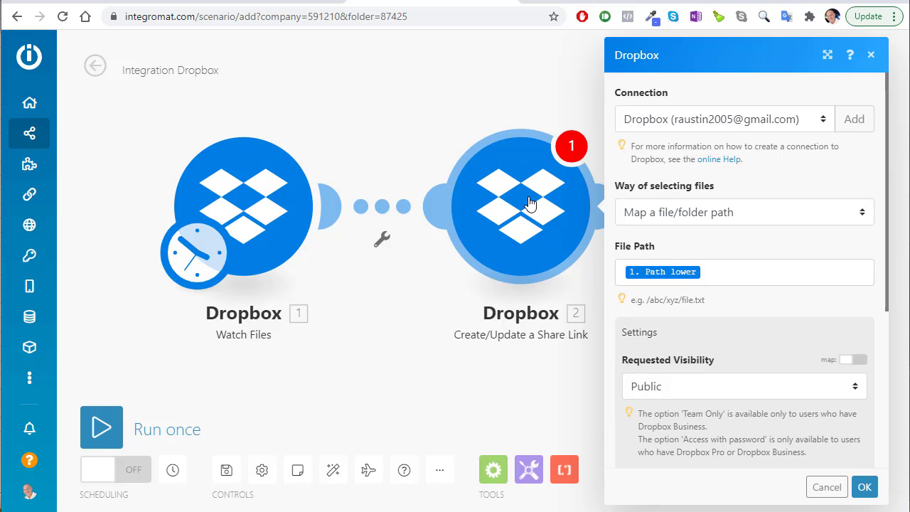
click(861, 489)
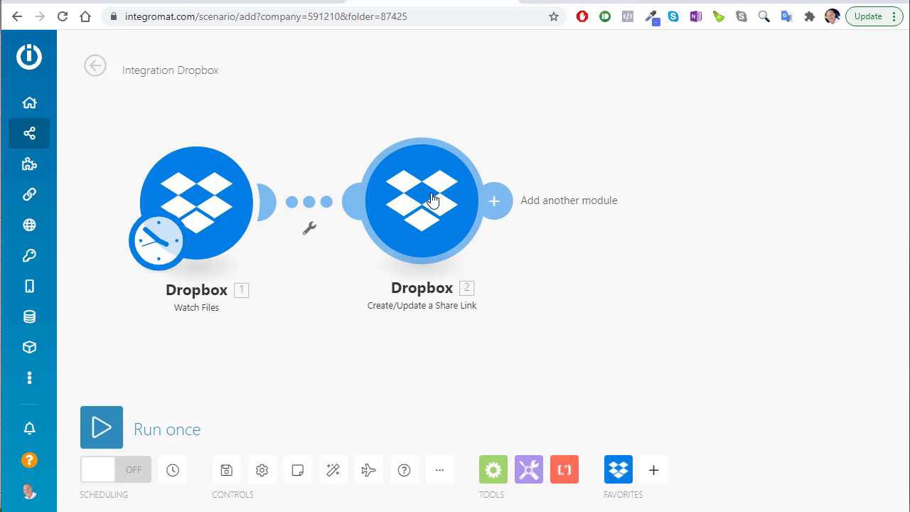
click(494, 207)
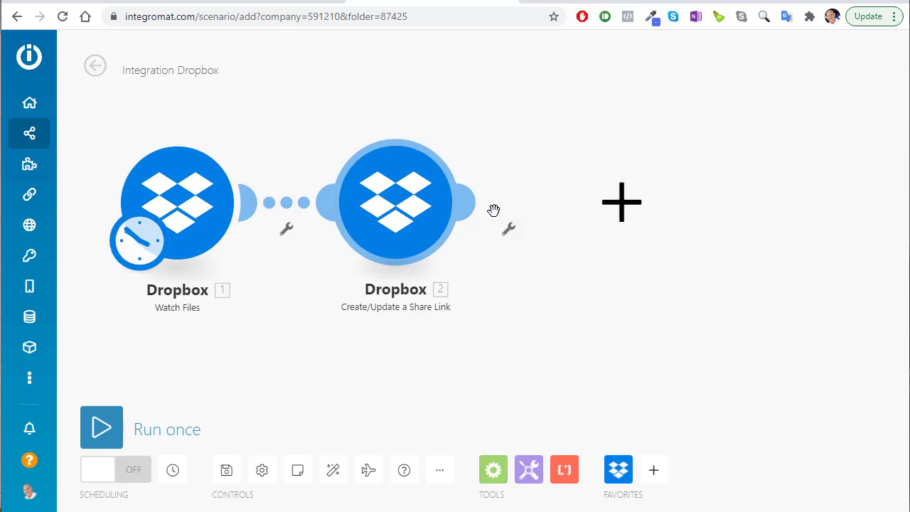
Search 'pdf', choose PDF.co, and scroll its actions down to Parse a Document
click(628, 245)
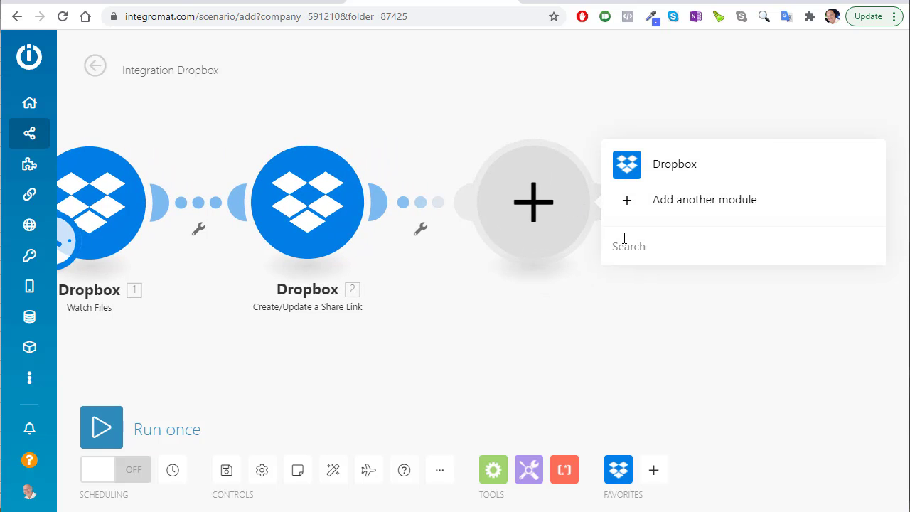
text(pdf)
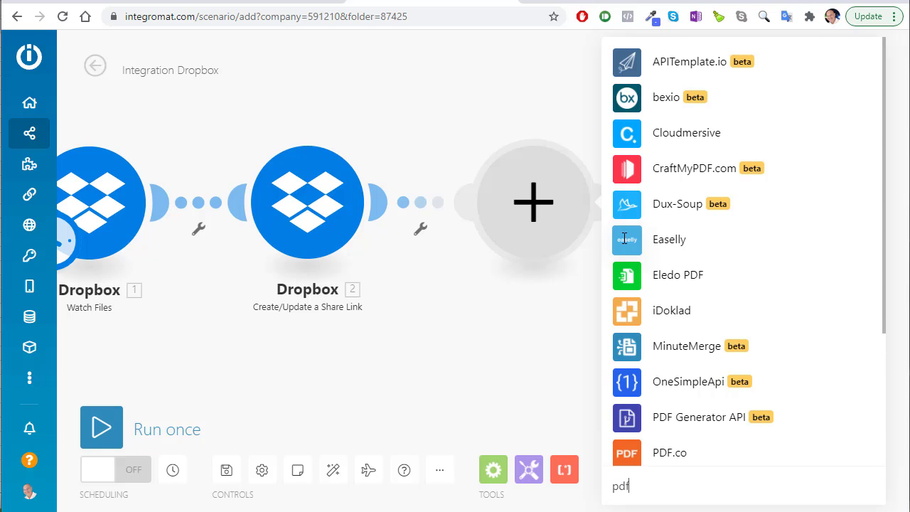
click(668, 452)
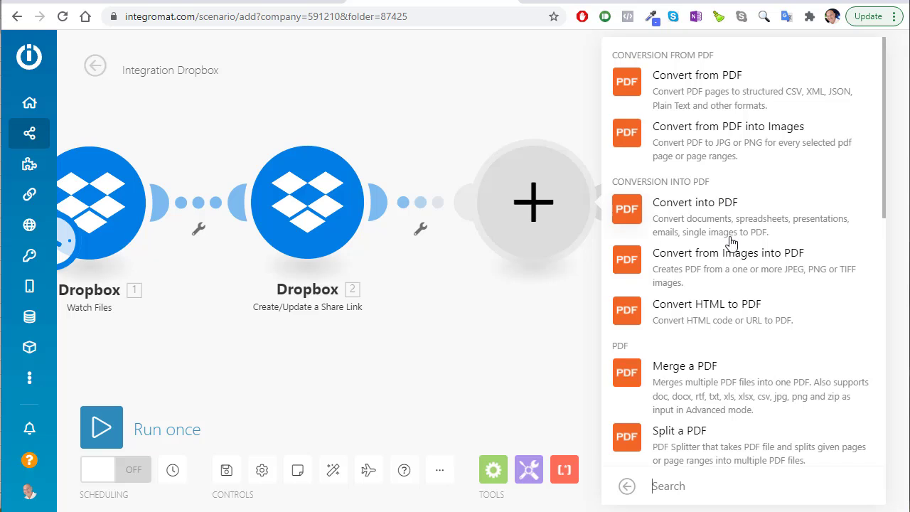
scroll(750, 228, down, 1)
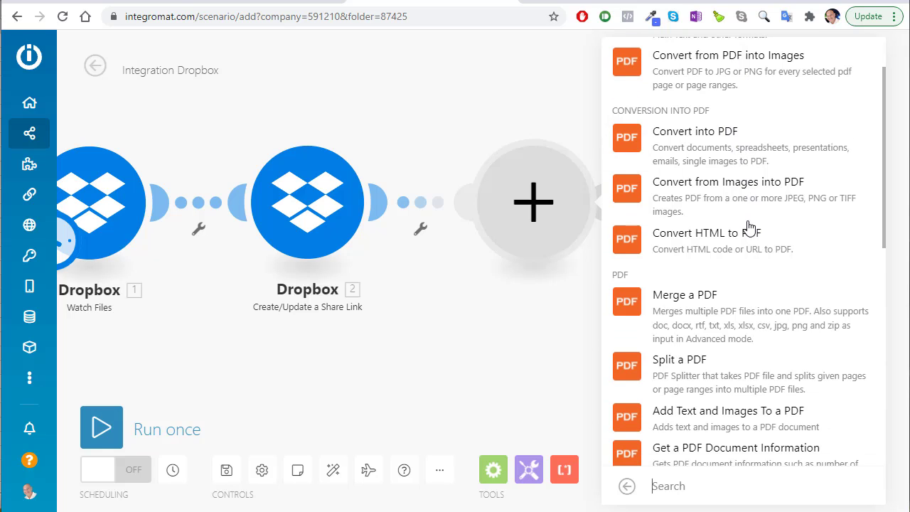
scroll(747, 226, up, 1)
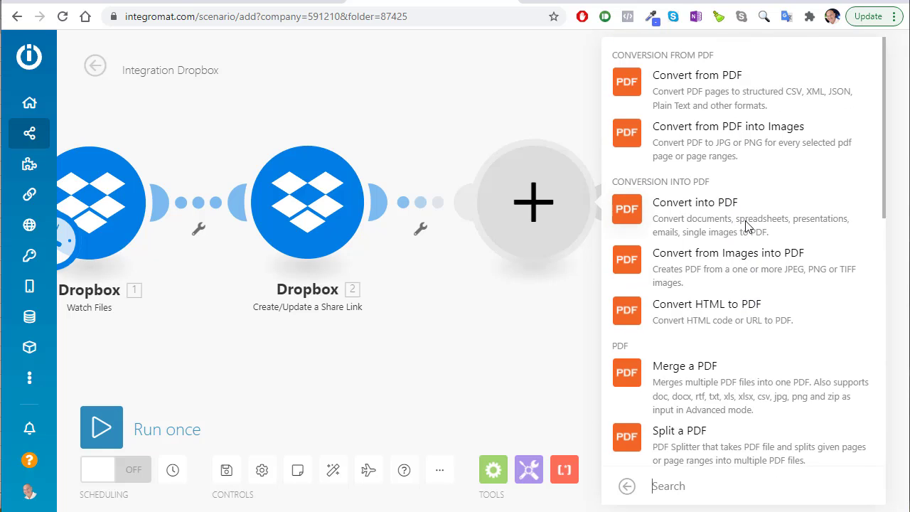
scroll(745, 228, down, 1)
scroll(745, 226, down, 1)
scroll(743, 226, down, 2)
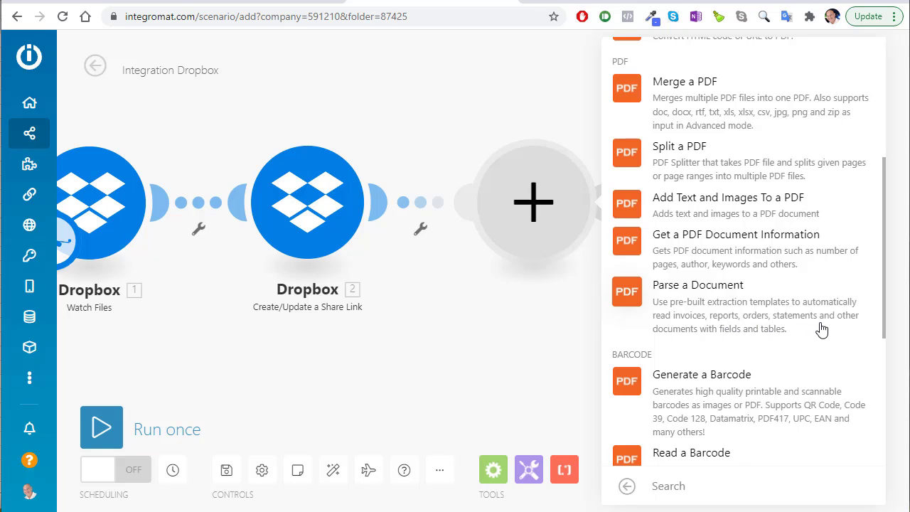
Add the PDF.co Parse a Document action and start a new connection named 'Test'
click(723, 308)
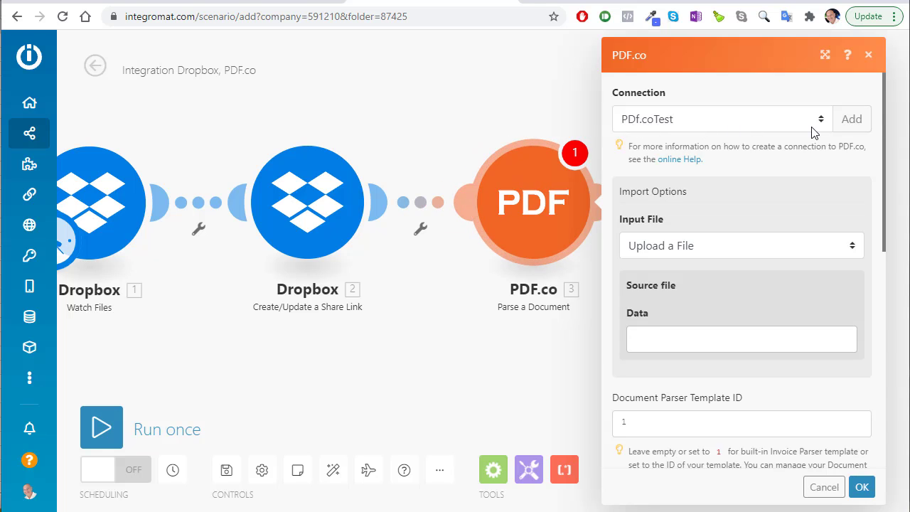
click(857, 119)
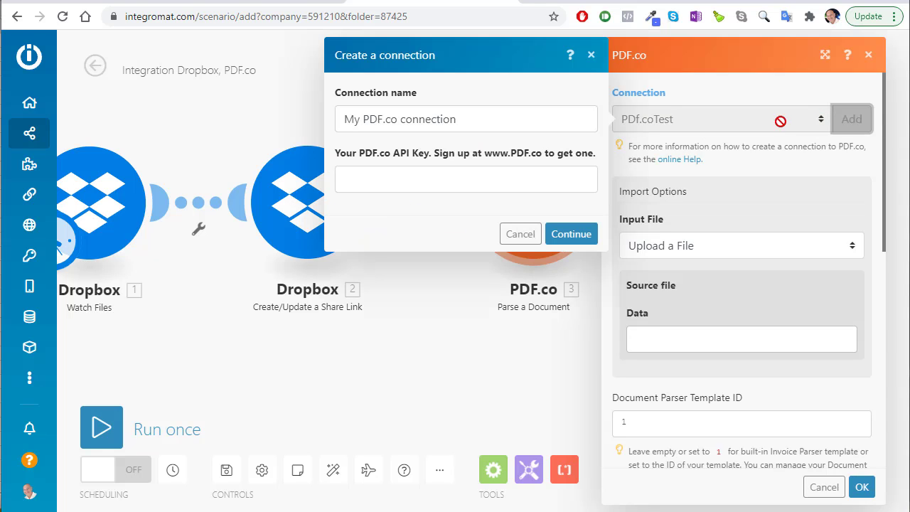
triple_click(484, 121)
text(Test)
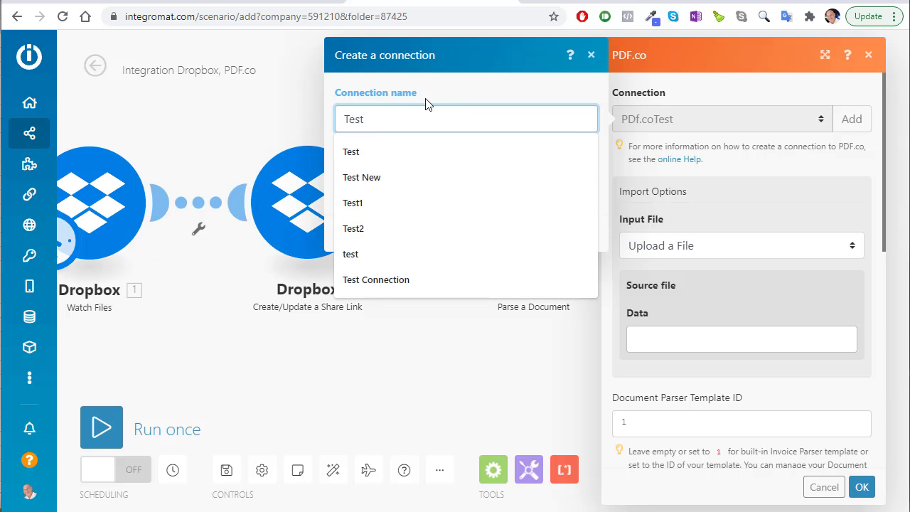
click(429, 100)
click(415, 174)
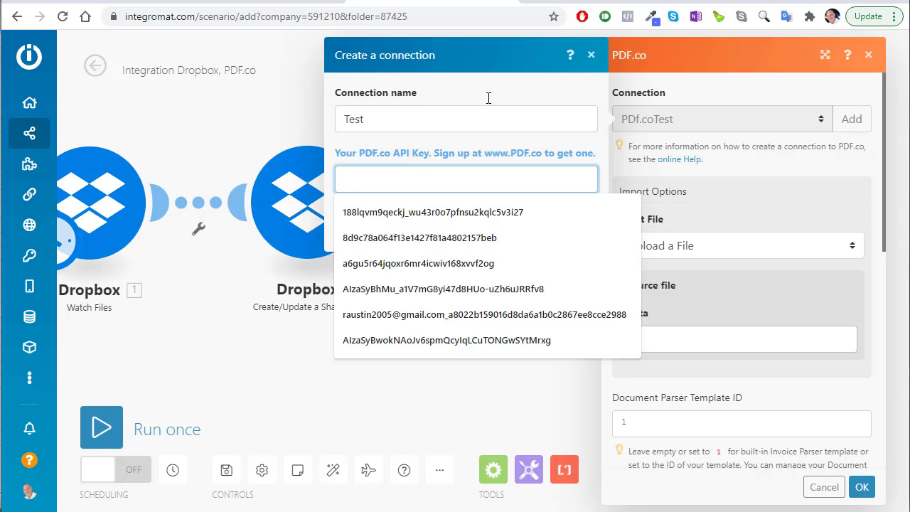
click(396, 62)
Copy the account's API key from PDF.co into the connection, then select PDF.coTest
click(256, 5)
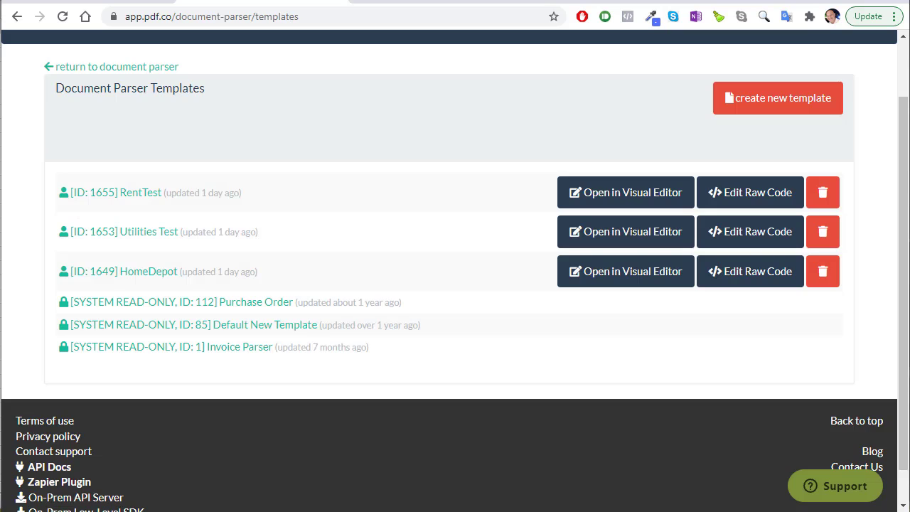
scroll(279, 99, up, 1)
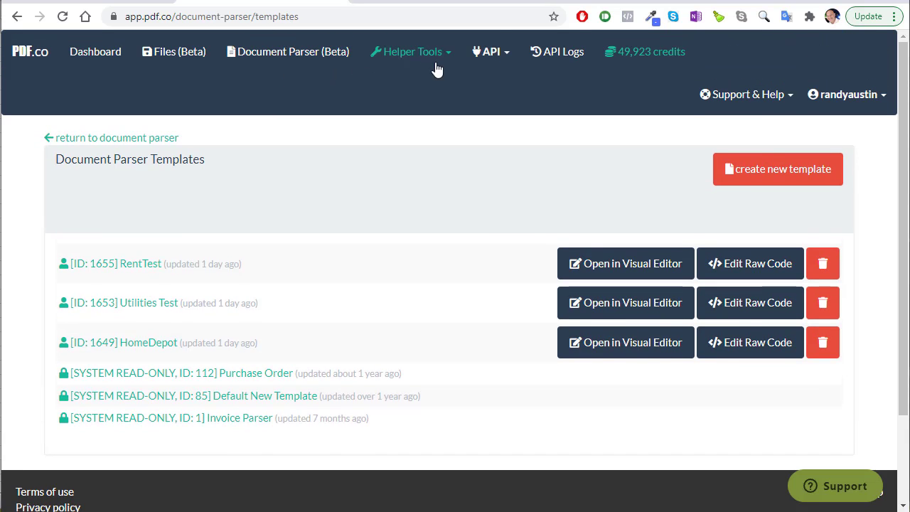
click(488, 53)
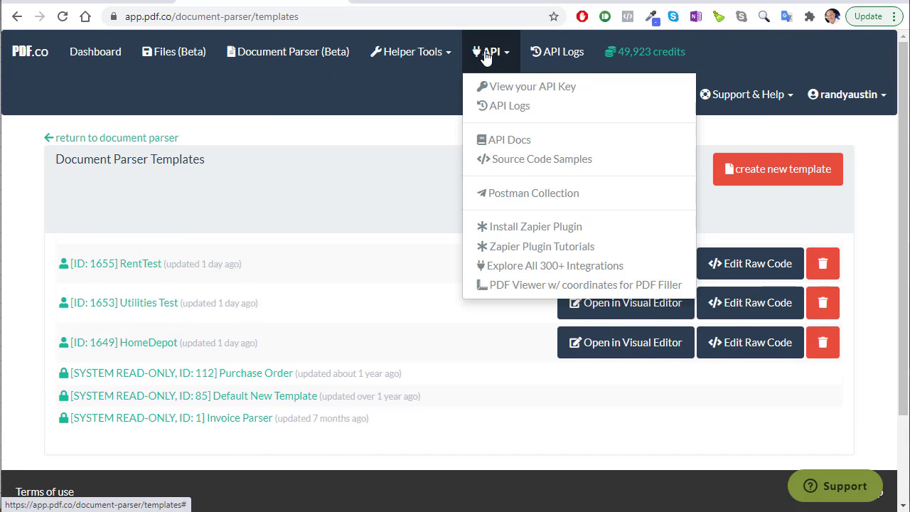
click(508, 86)
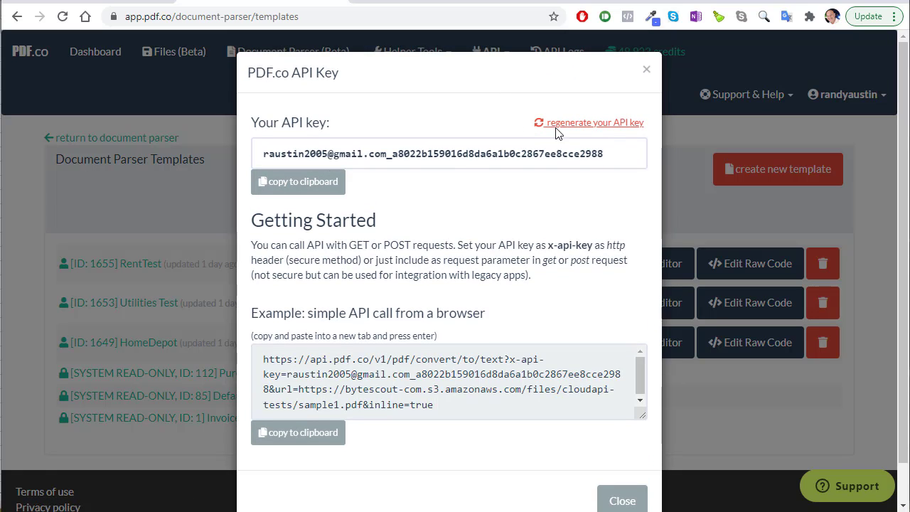
drag(619, 150, 219, 156)
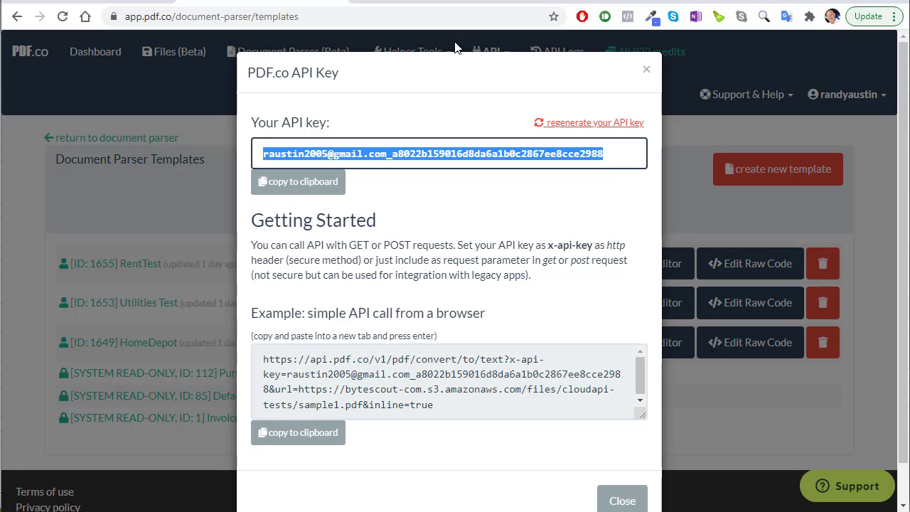
click(435, 2)
click(455, 179)
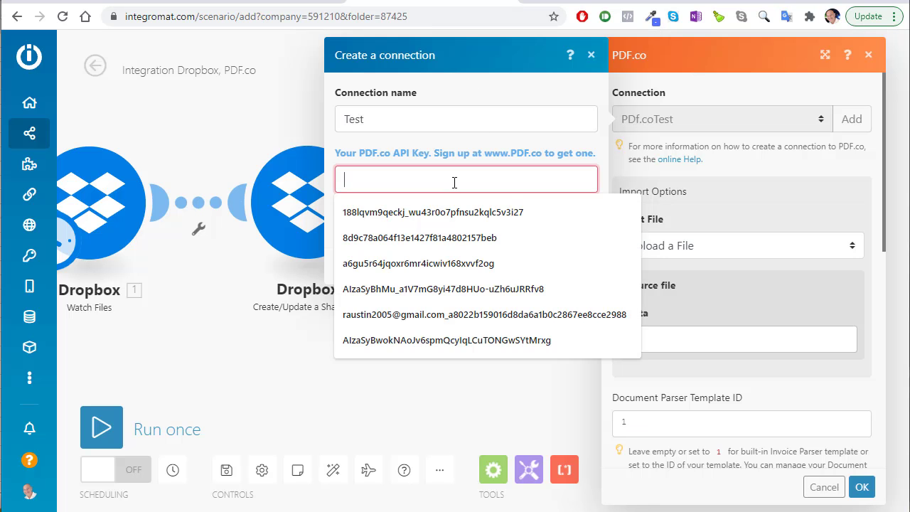
key(ctrl+v)
click(571, 267)
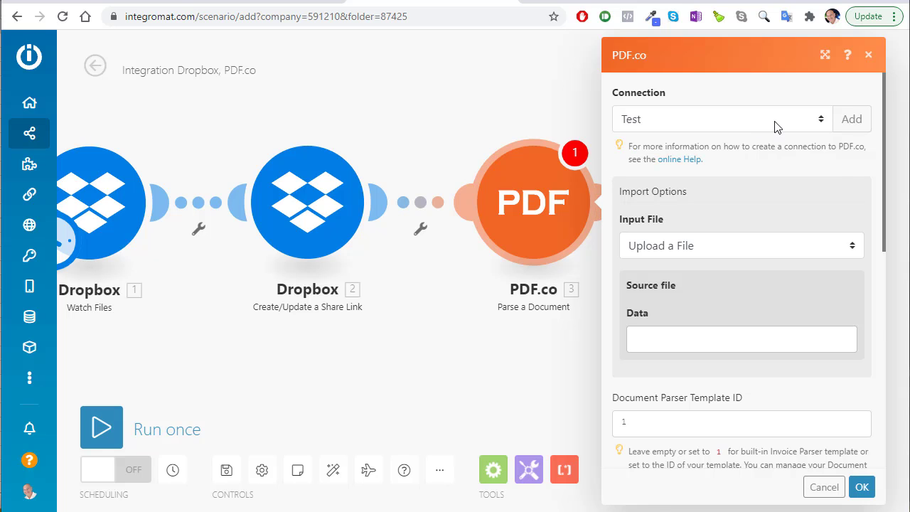
click(747, 126)
click(669, 147)
Set Input File to import from URL and map the Dropbox 2. Download Url into Url
click(699, 249)
click(699, 246)
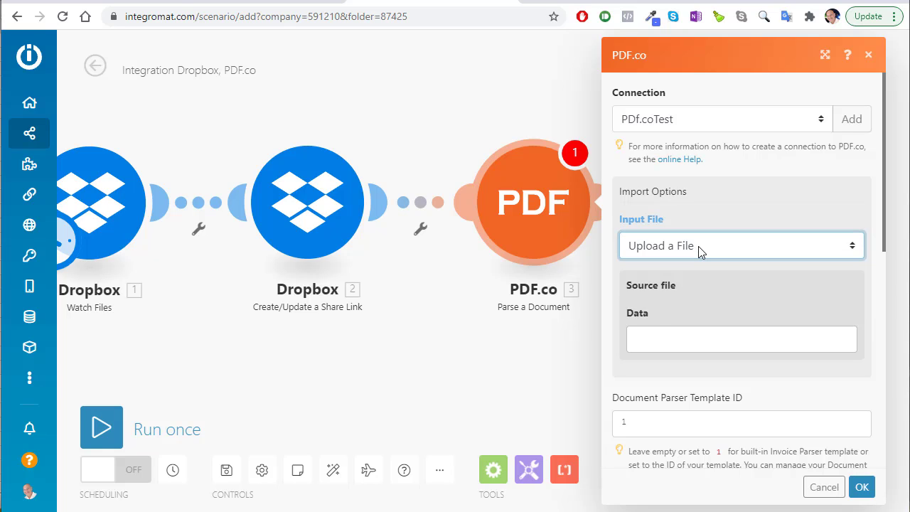
click(699, 246)
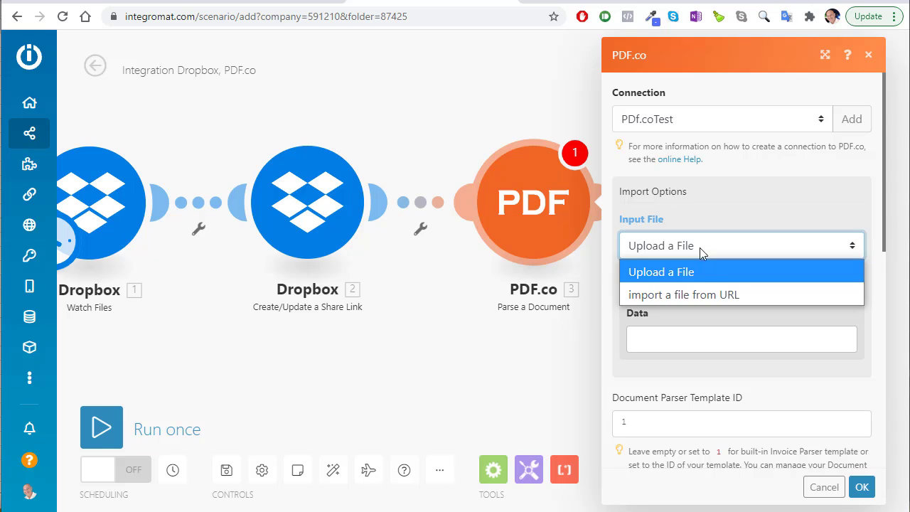
click(704, 297)
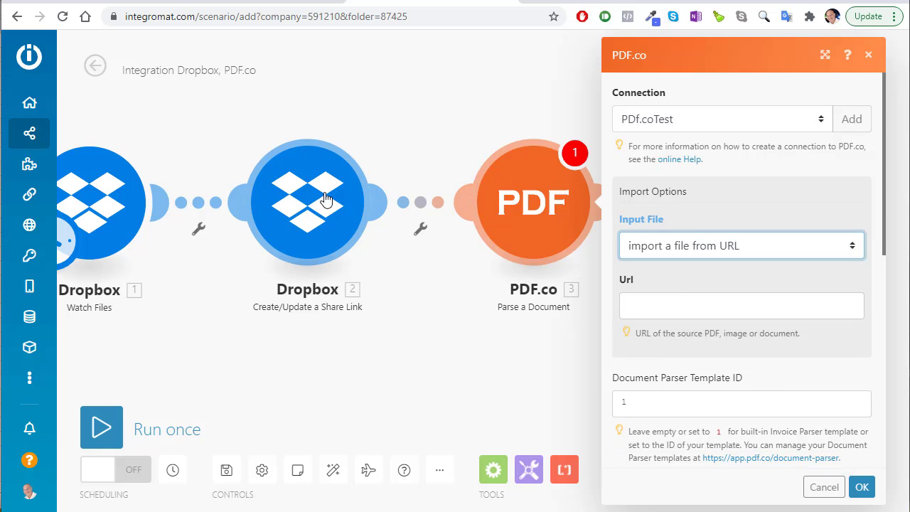
click(686, 305)
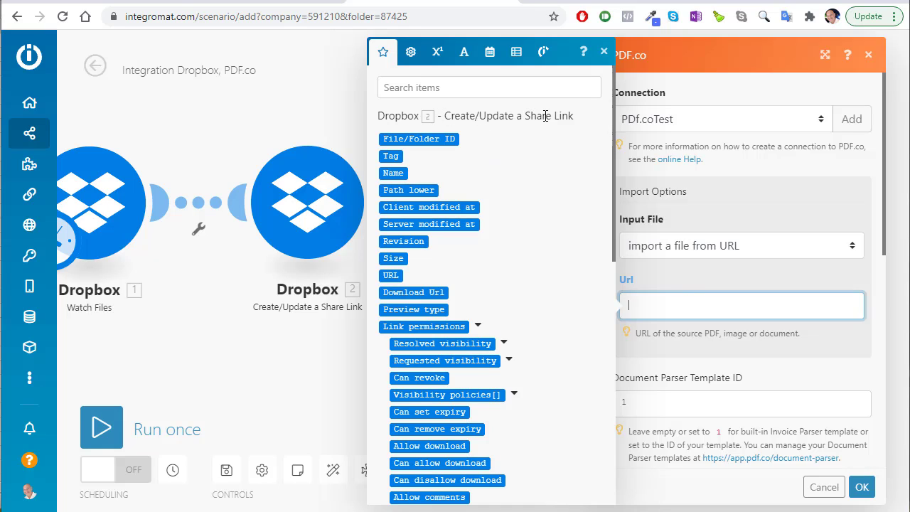
scroll(507, 172, down, 3)
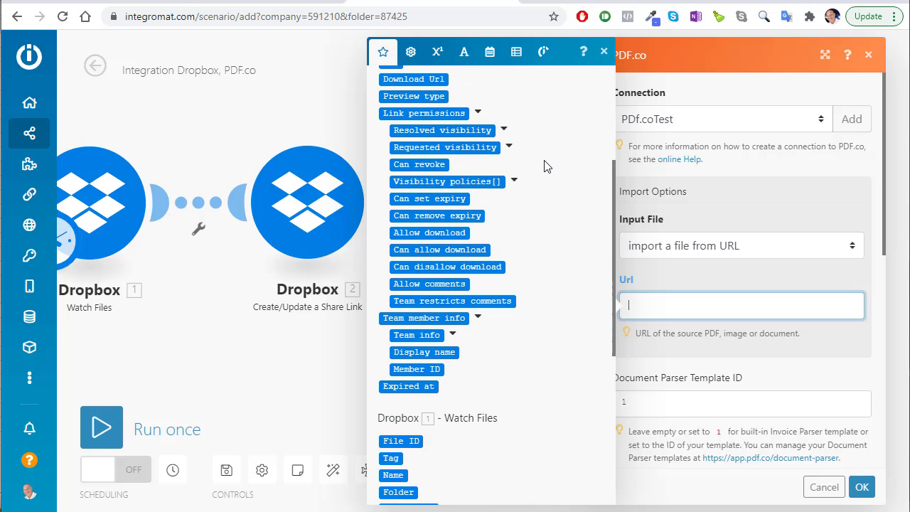
scroll(532, 171, up, 1)
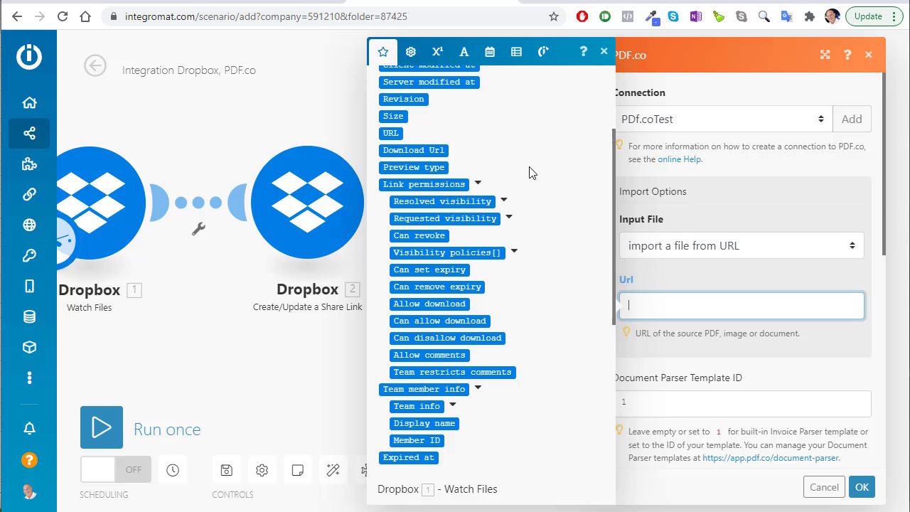
scroll(412, 235, up, 1)
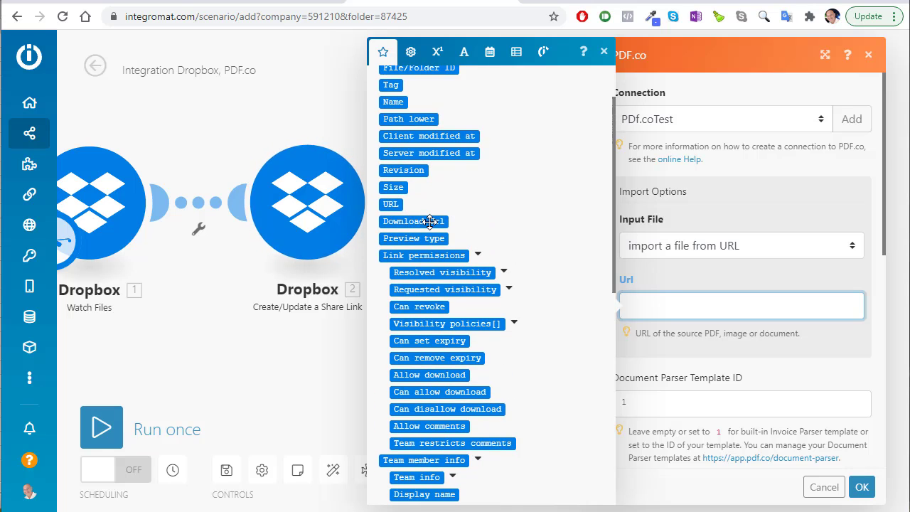
click(430, 221)
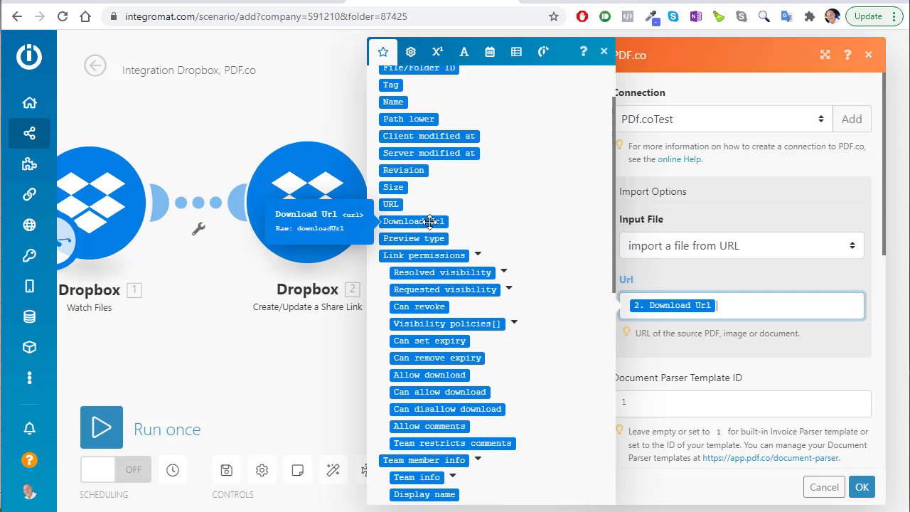
click(807, 273)
Set Template ID to 1649, checked against PDF.co's templates, and save the PDF.co module
scroll(796, 274, down, 1)
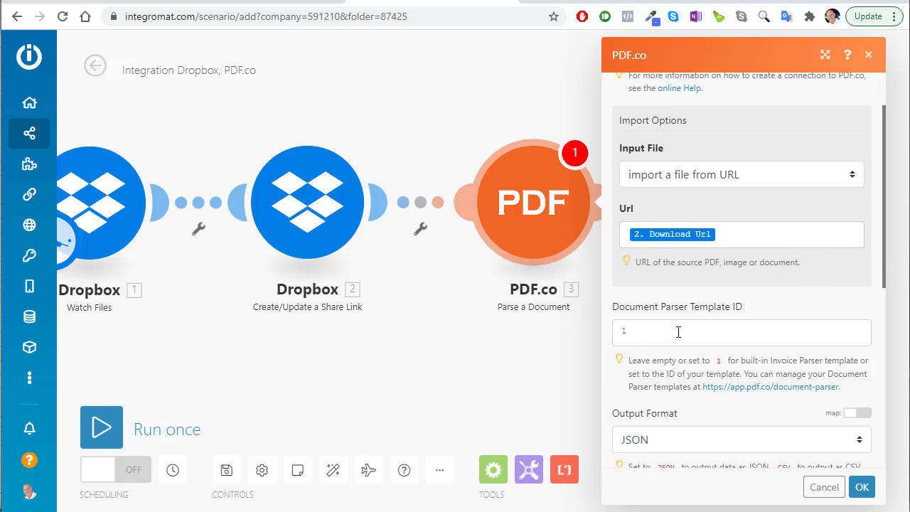
click(645, 331)
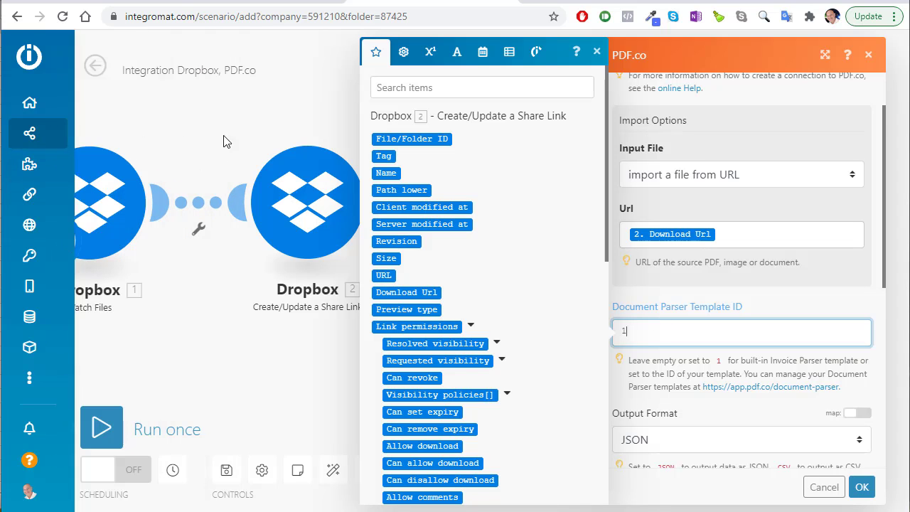
click(260, 2)
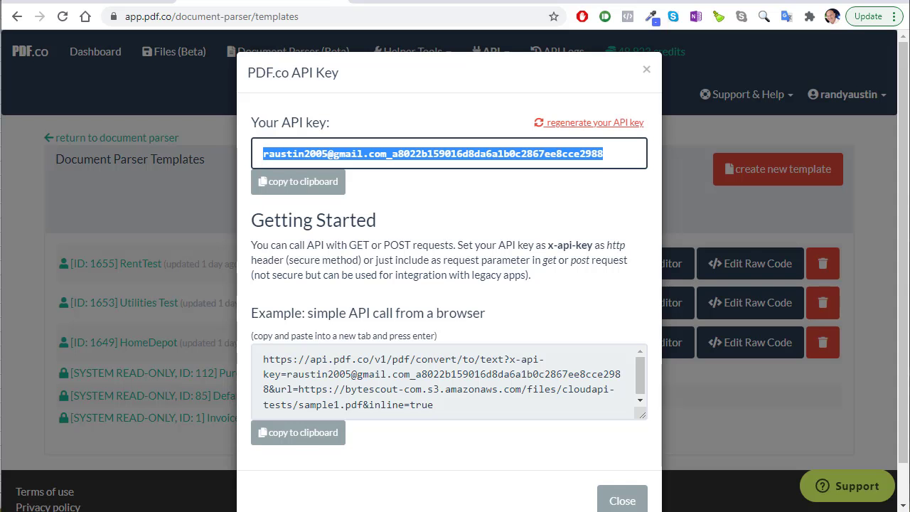
click(187, 73)
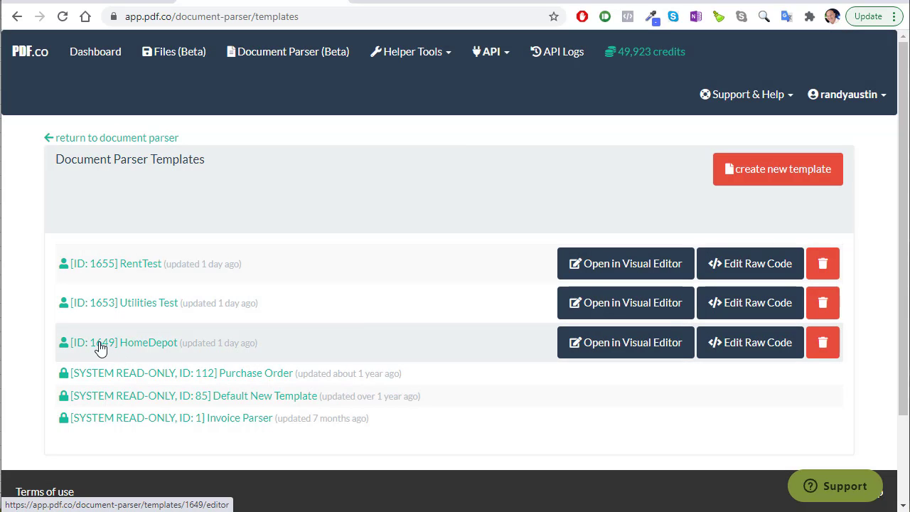
click(431, 7)
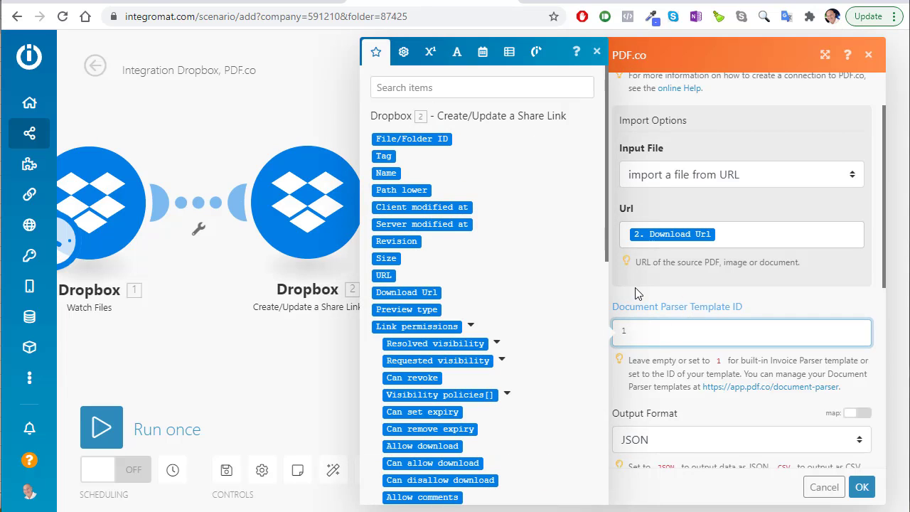
scroll(638, 294, down, 2)
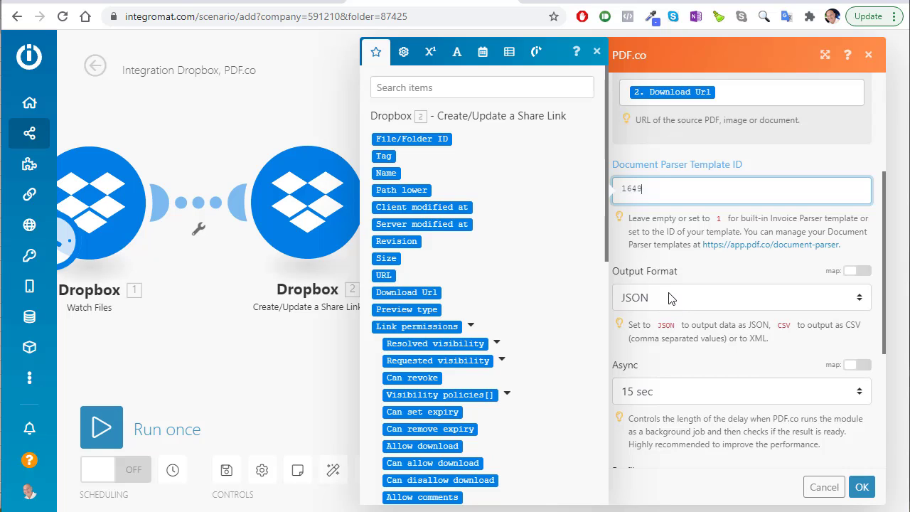
scroll(674, 299, down, 2)
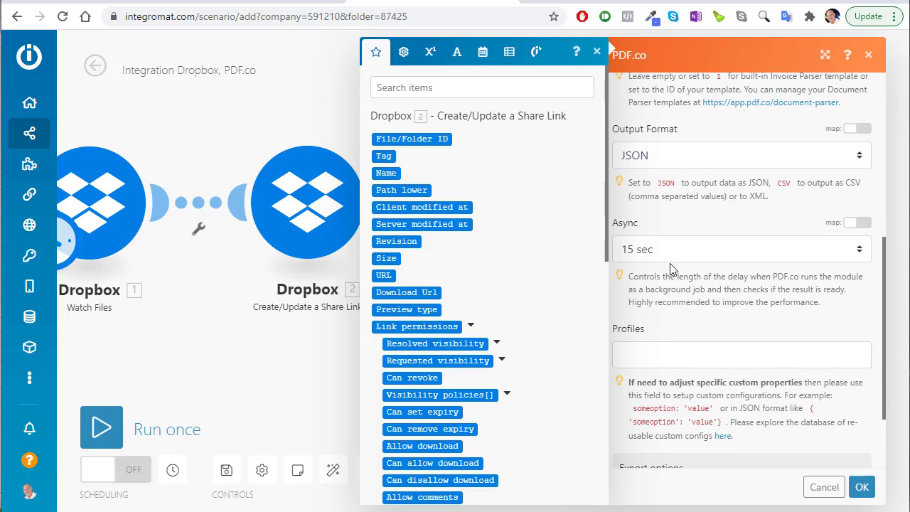
scroll(665, 278, down, 1)
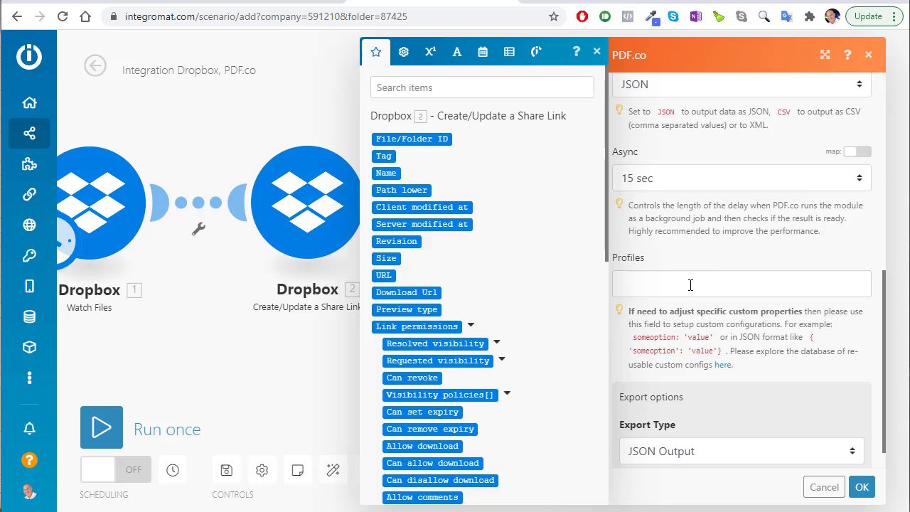
scroll(698, 413, down, 1)
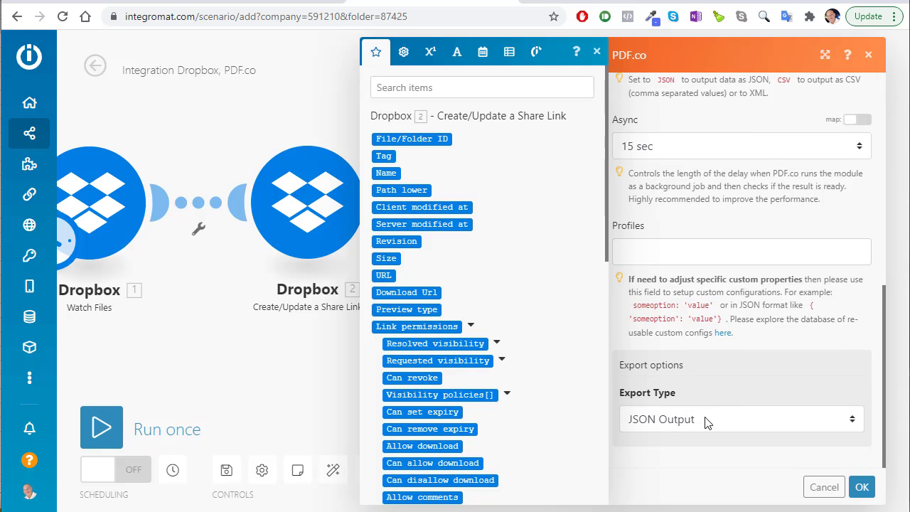
click(742, 468)
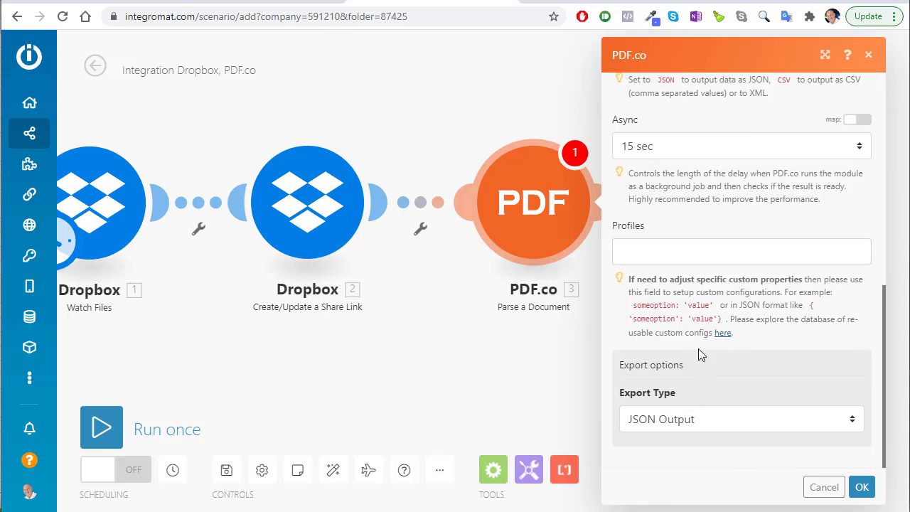
click(862, 487)
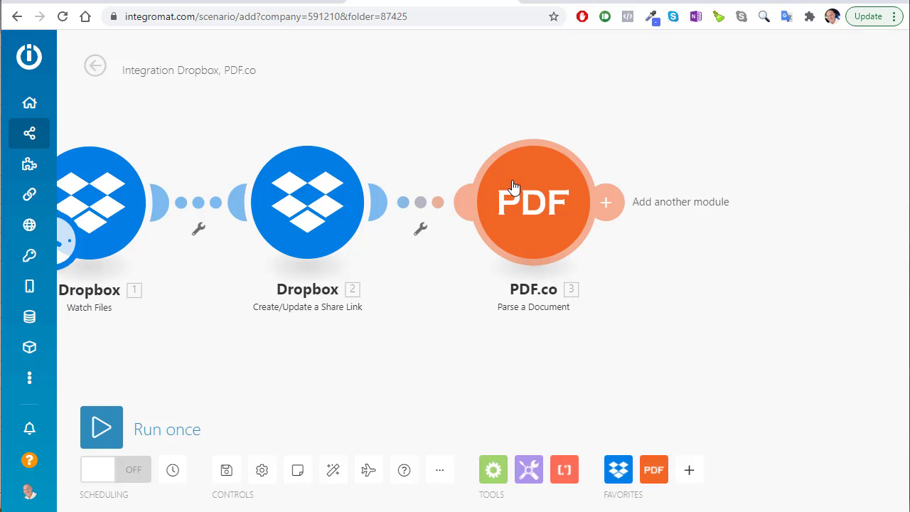
Rearrange the three modules closer together on the scenario canvas
drag(514, 187, 507, 185)
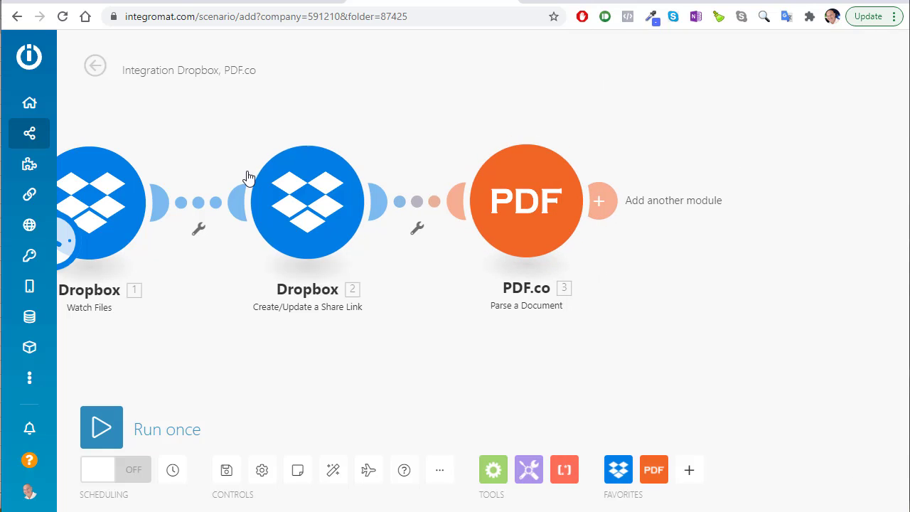
drag(249, 178, 213, 178)
drag(519, 199, 476, 199)
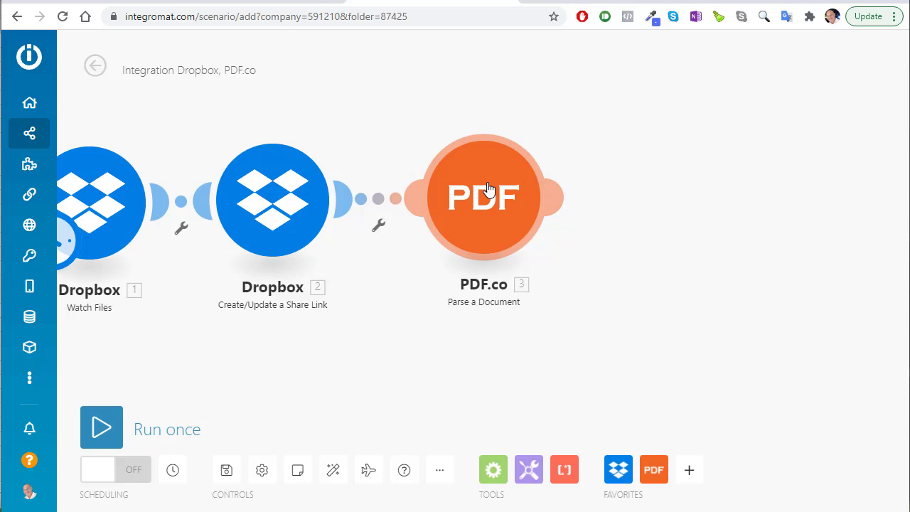
Open the utility_invoice json.txt file from the Expense Data folder in Notepad++
click(579, 196)
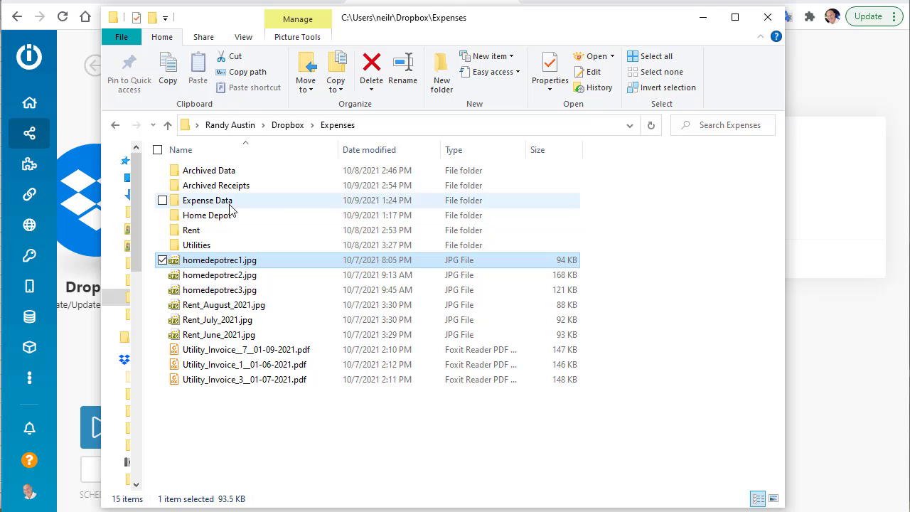
click(286, 200)
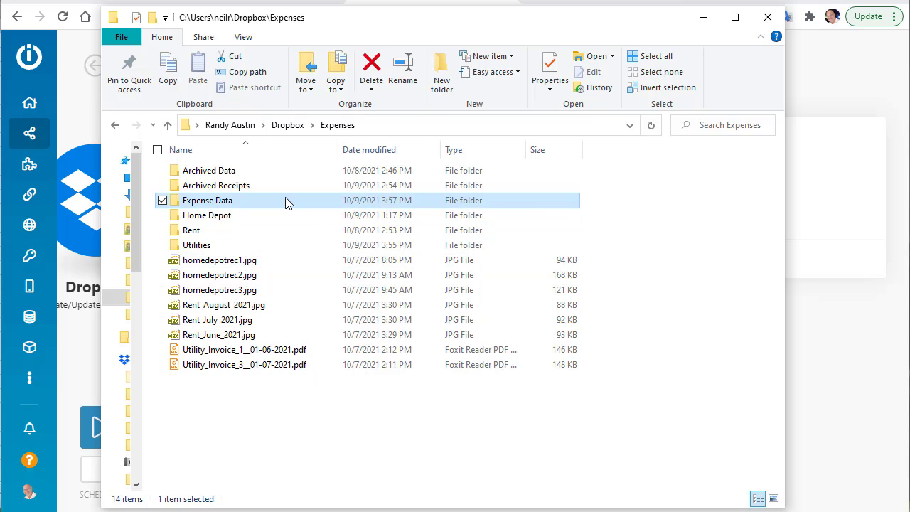
double_click(285, 199)
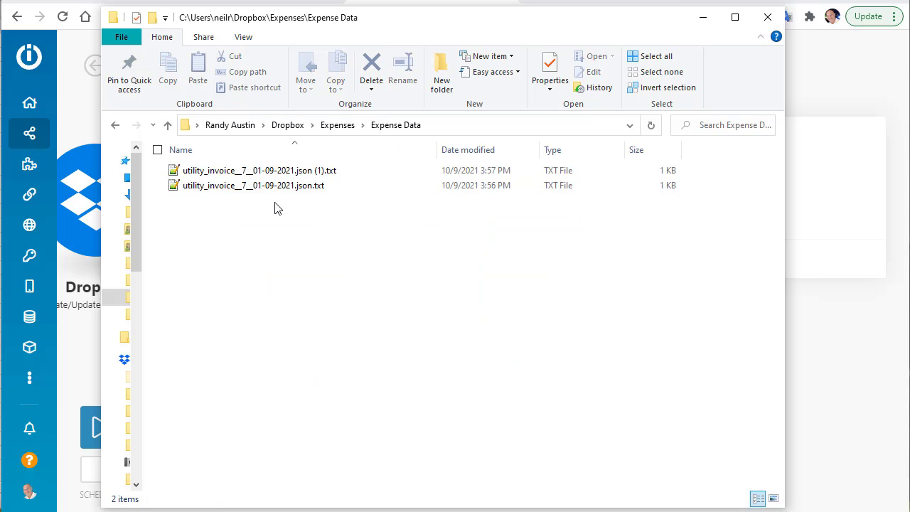
double_click(270, 188)
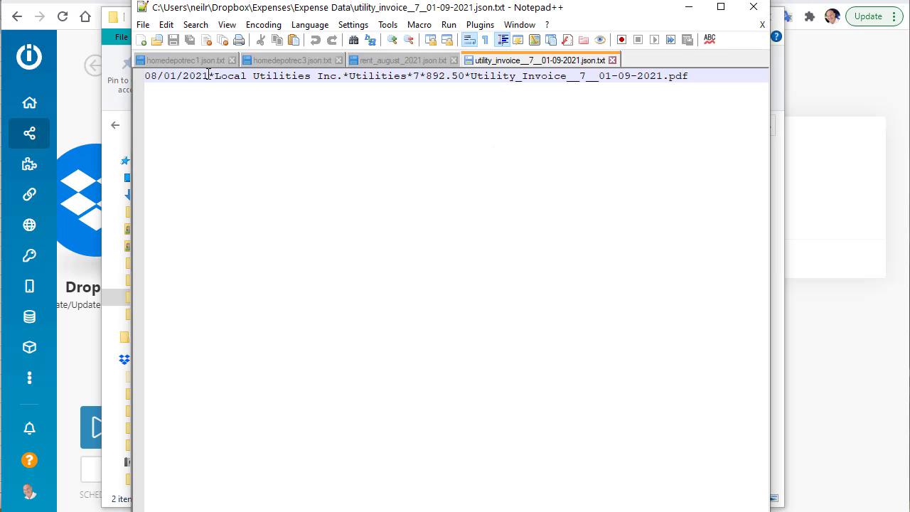
Review the fields 08/01/2021, Local Utilities Inc., Utilities, reference 7 and amount 892.50
drag(210, 76, 151, 75)
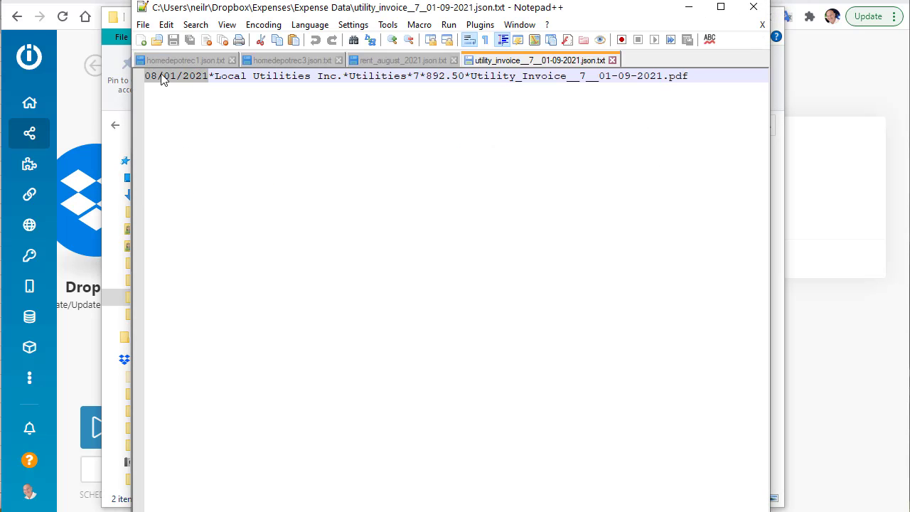
click(208, 75)
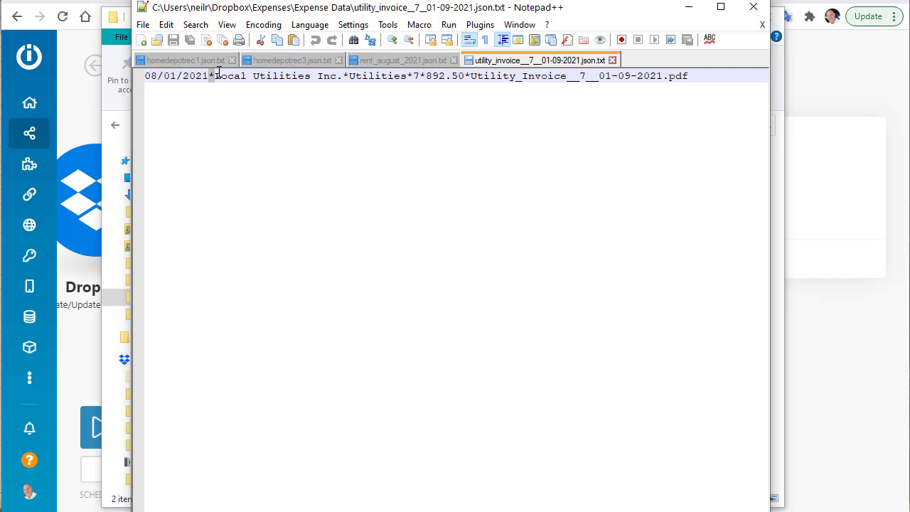
drag(215, 76, 325, 76)
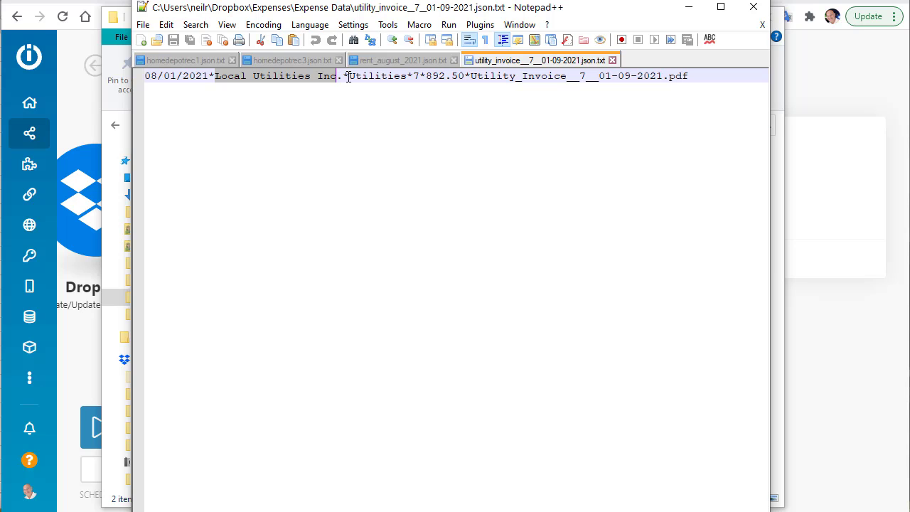
drag(349, 76, 408, 75)
click(399, 76)
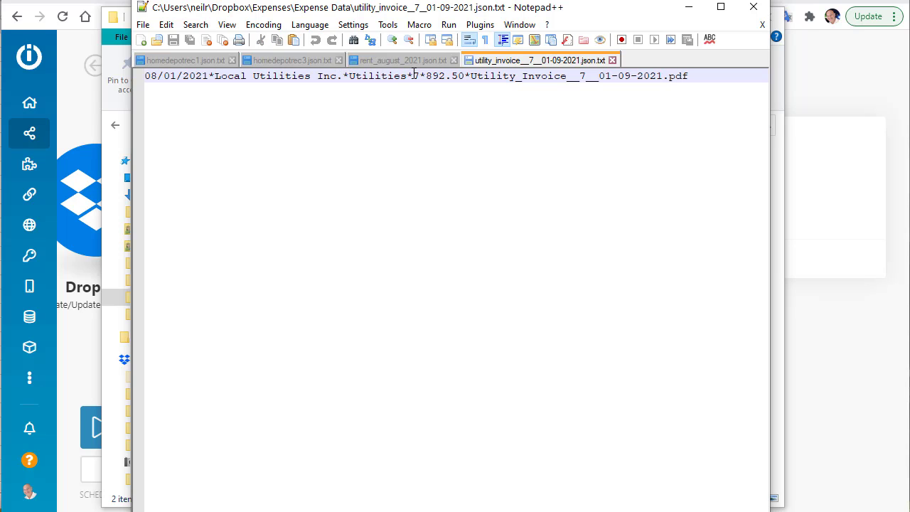
double_click(418, 75)
drag(426, 77, 700, 72)
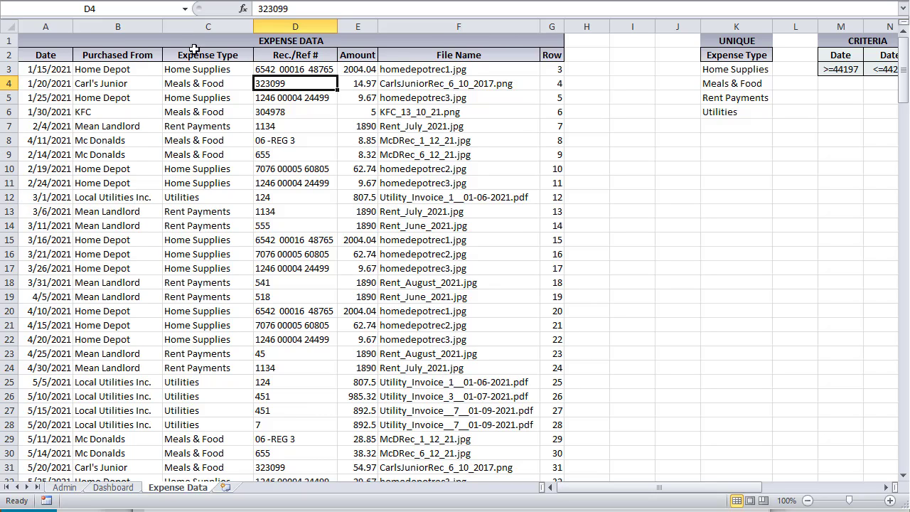
Select the Date-through-Amount headings and the Carl's Junior row in the Expense Data sheet
click(462, 57)
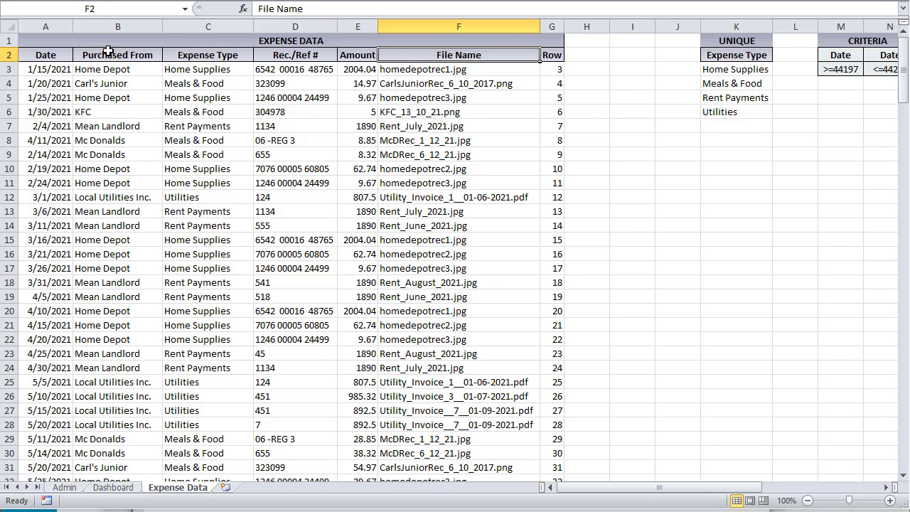
drag(56, 55, 349, 56)
drag(44, 85, 426, 81)
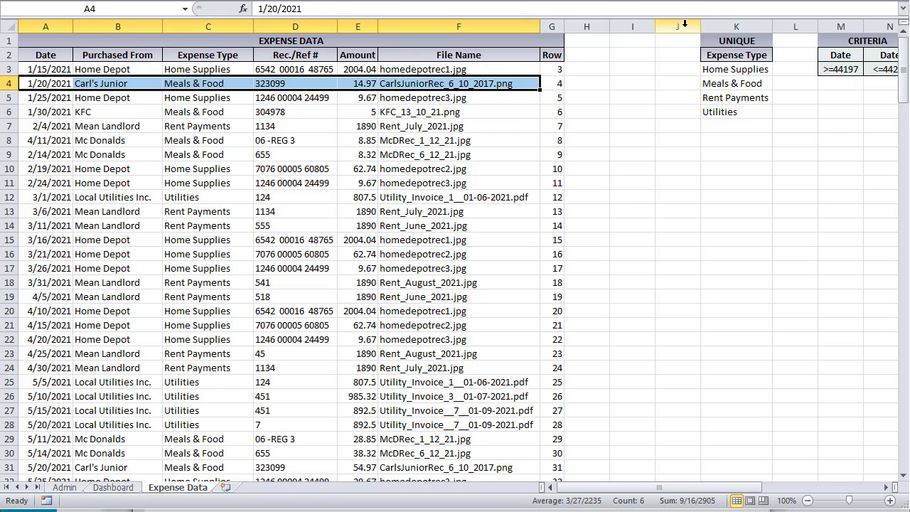
Close the utility invoice text file and return to the Expense Data folder with nothing selected
key(alt+Tab)
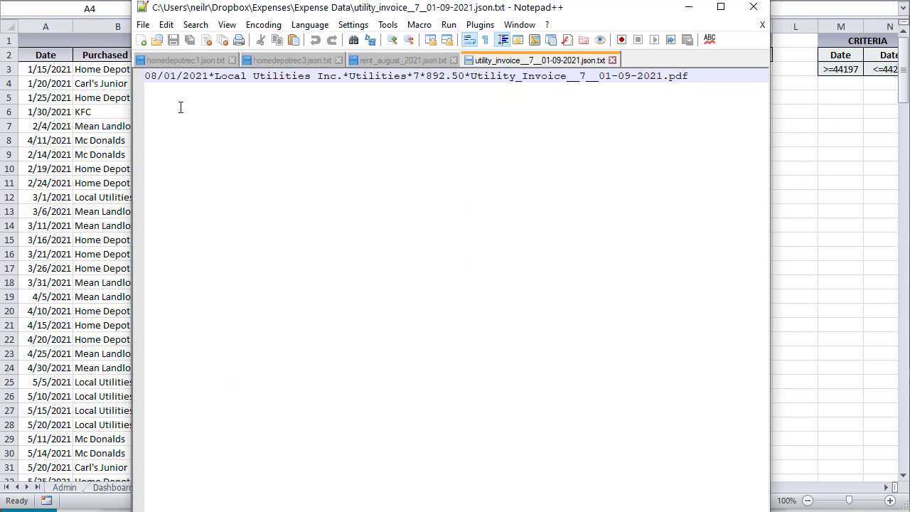
click(754, 7)
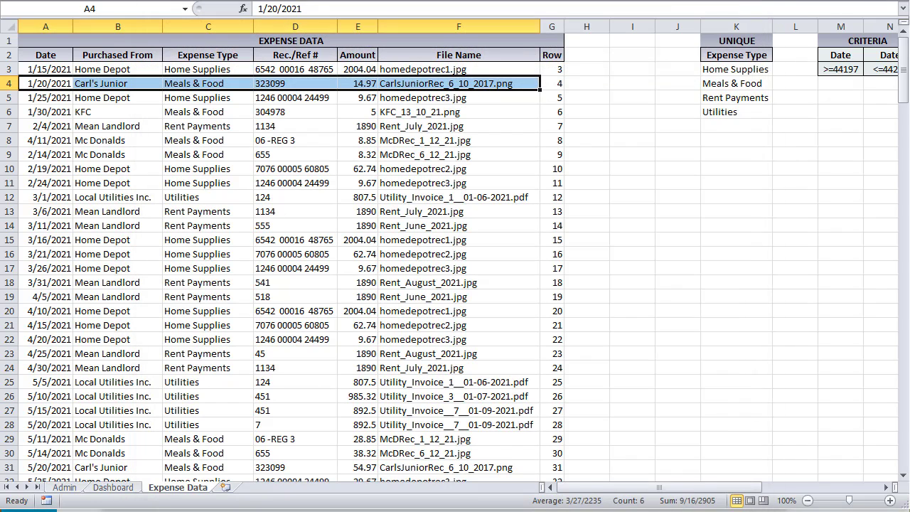
key(alt+Tab)
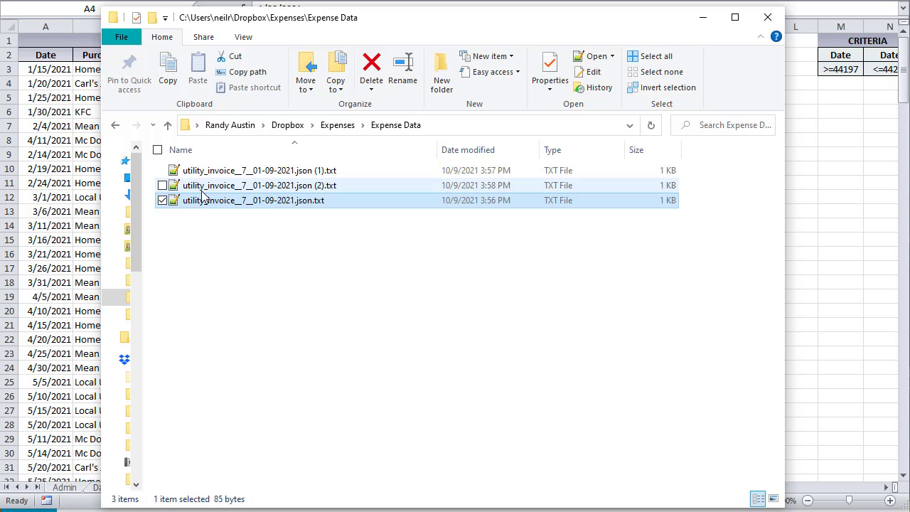
click(286, 228)
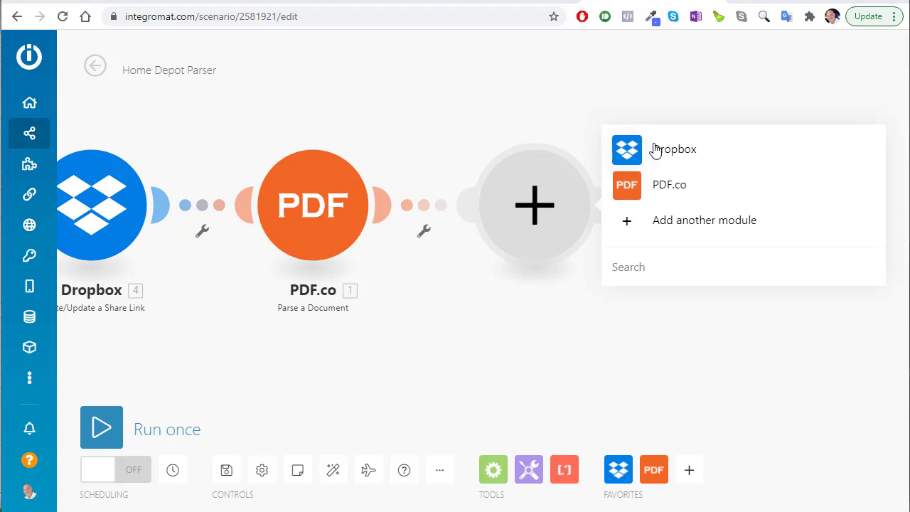
Add a Dropbox Upload a File module after the PDF.co step
click(654, 149)
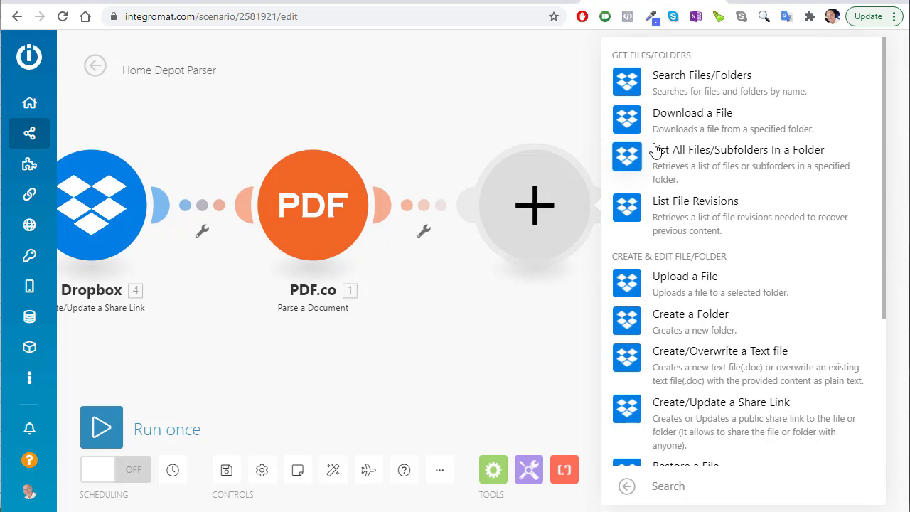
click(679, 283)
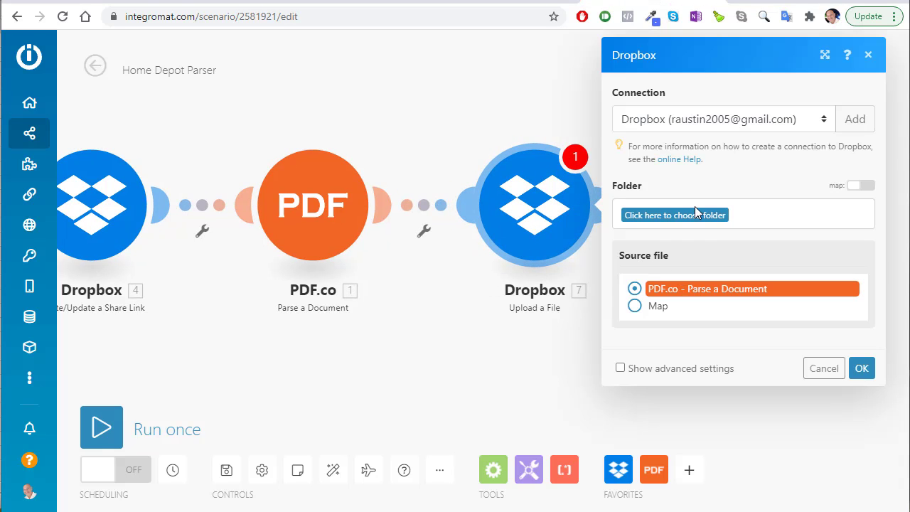
click(669, 217)
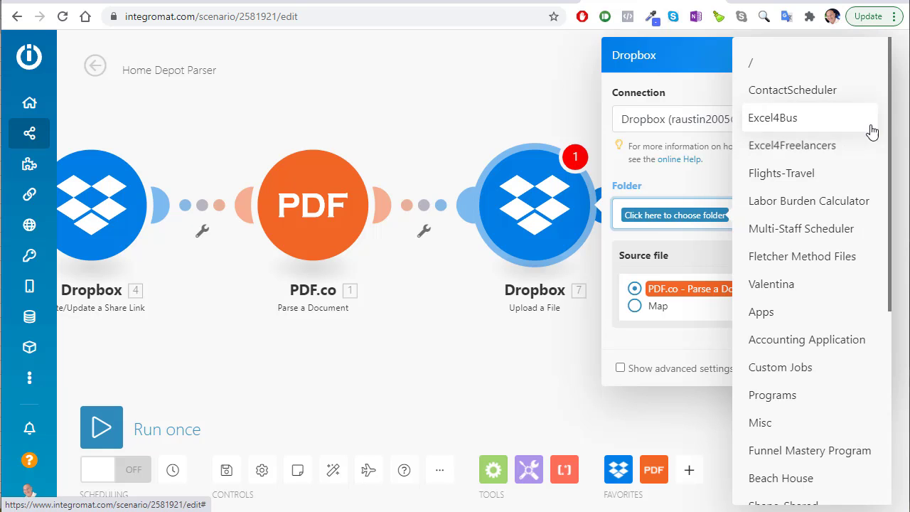
Set the upload folder to /Expenses/Expense Data and switch Source file to Map
scroll(773, 355, down, 5)
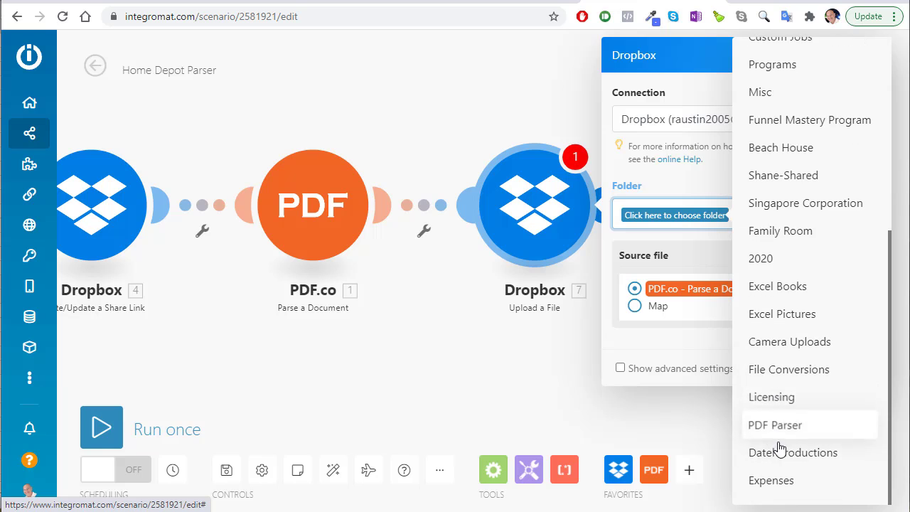
click(772, 481)
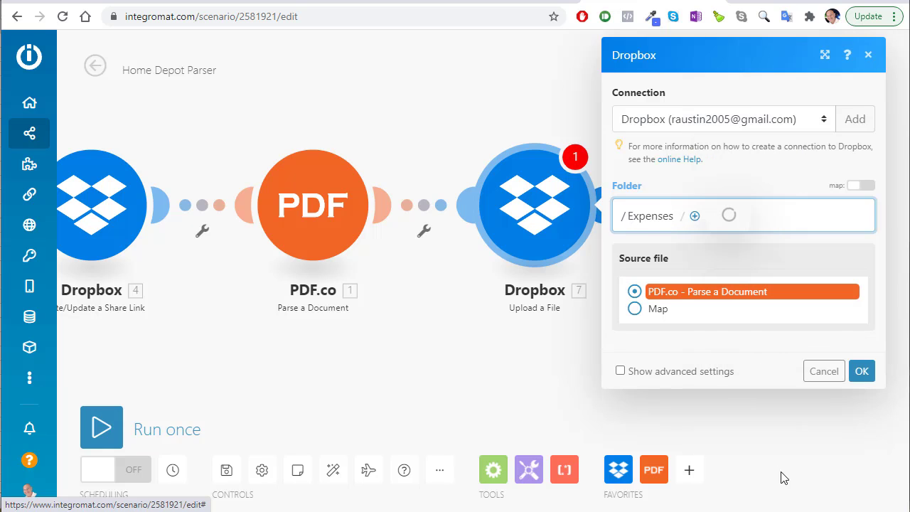
click(691, 218)
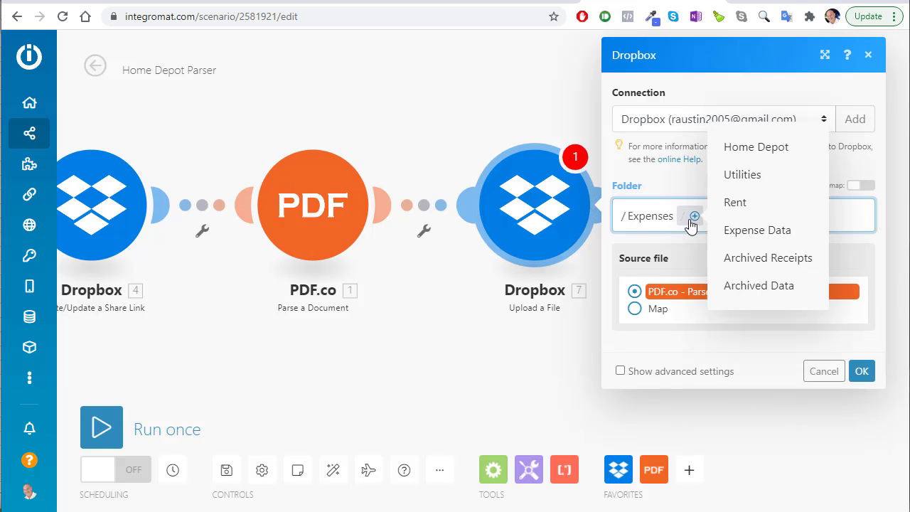
click(738, 238)
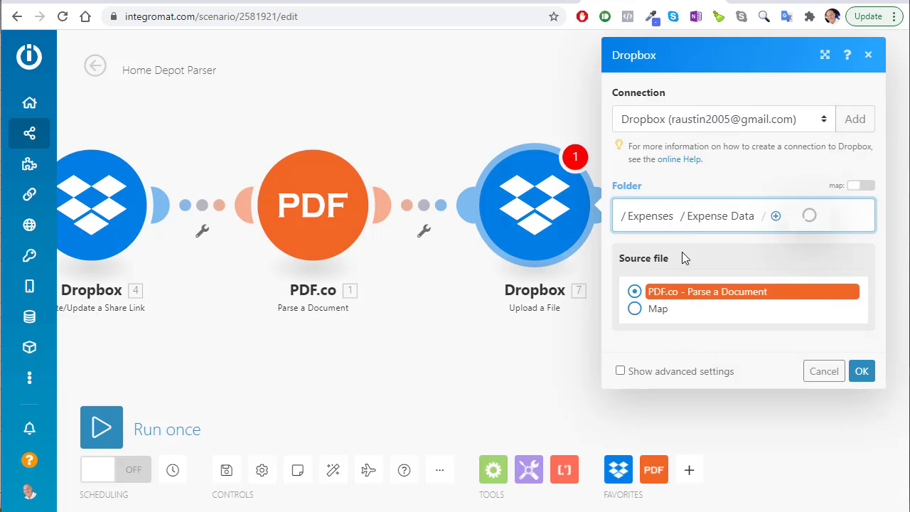
click(634, 312)
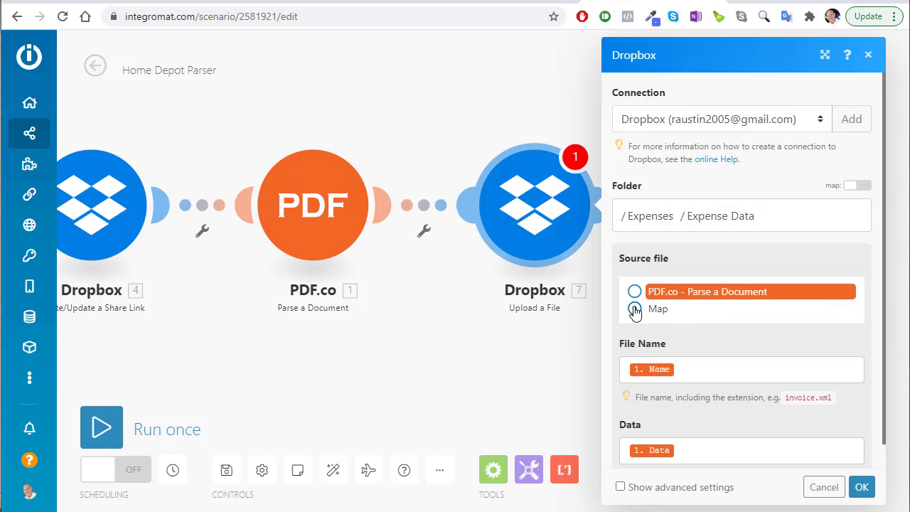
click(685, 370)
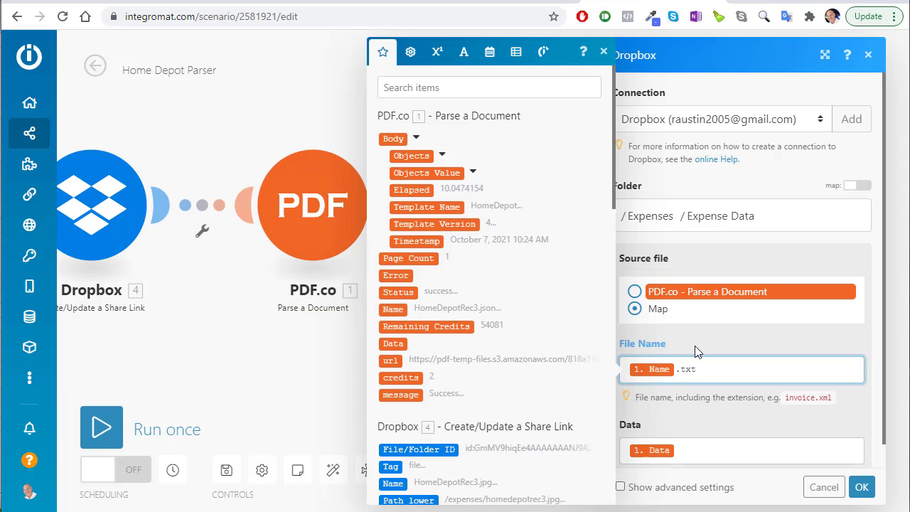
Replace the 1. Data mapping with the parsed Objects Value Date in the Data field
click(721, 445)
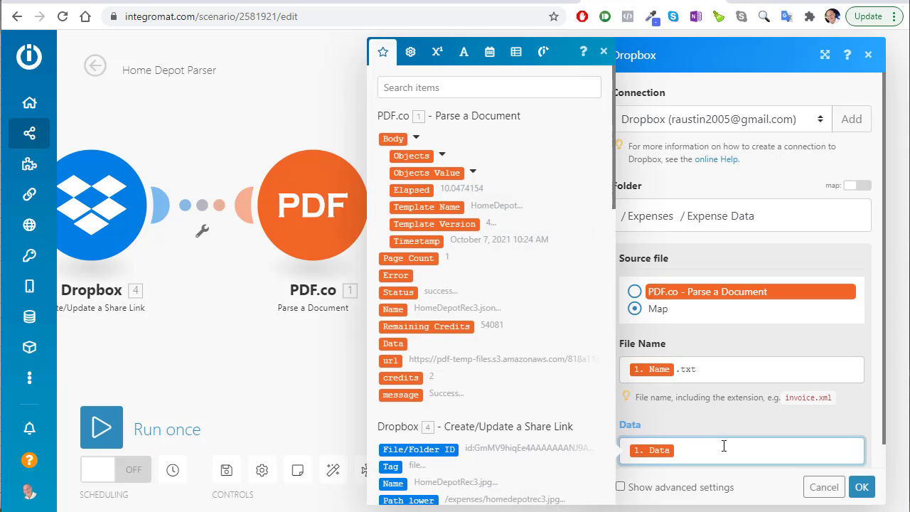
key(BackSpace)
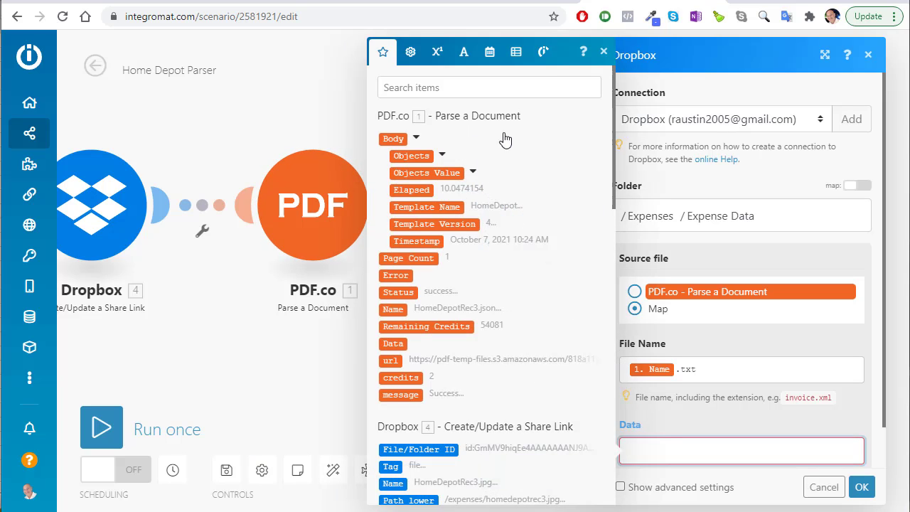
click(474, 174)
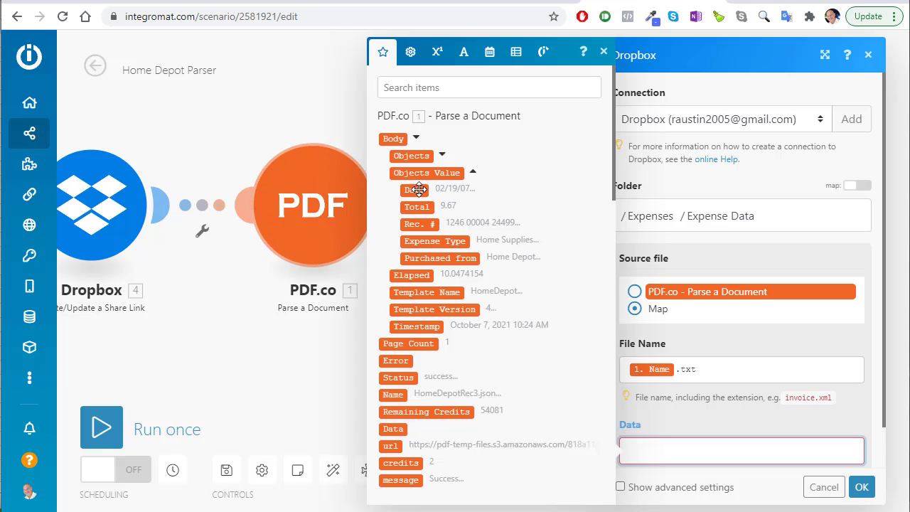
click(473, 173)
click(473, 173)
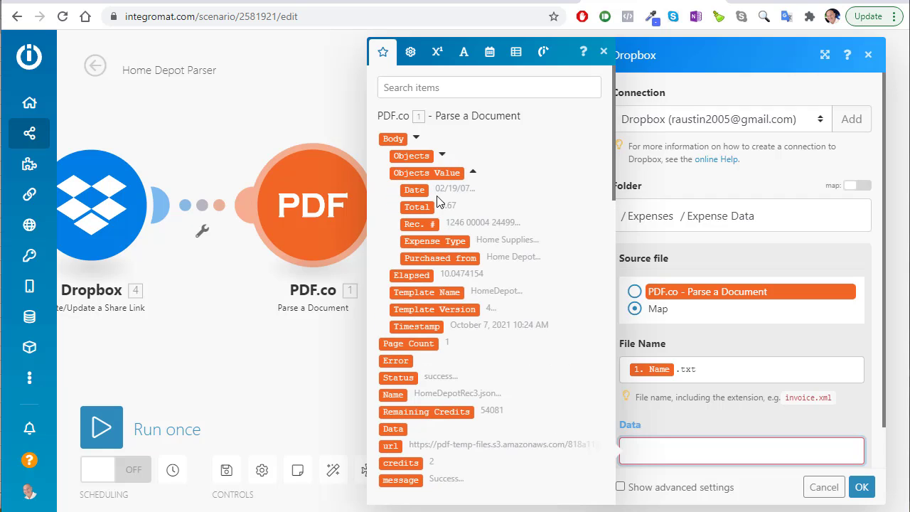
click(415, 190)
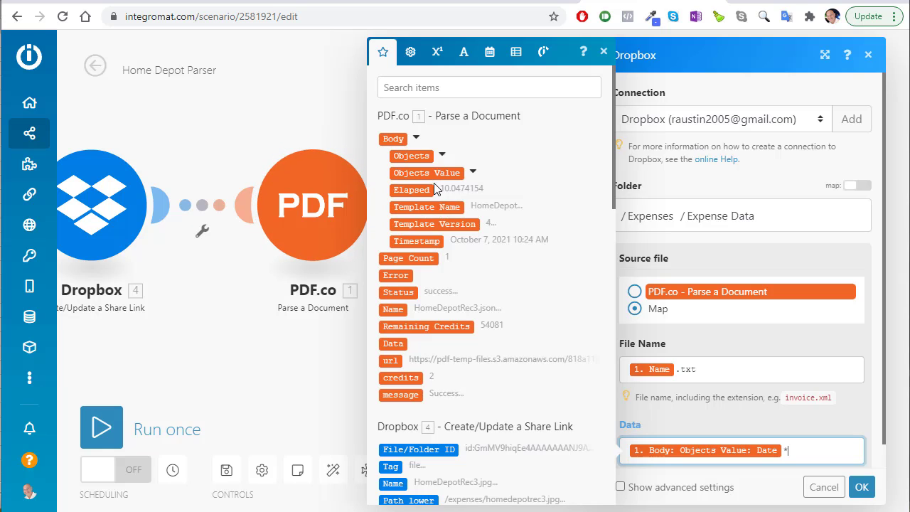
Append the parsed Purchased from and Expense Type values to Data, separated by asterisks
click(473, 175)
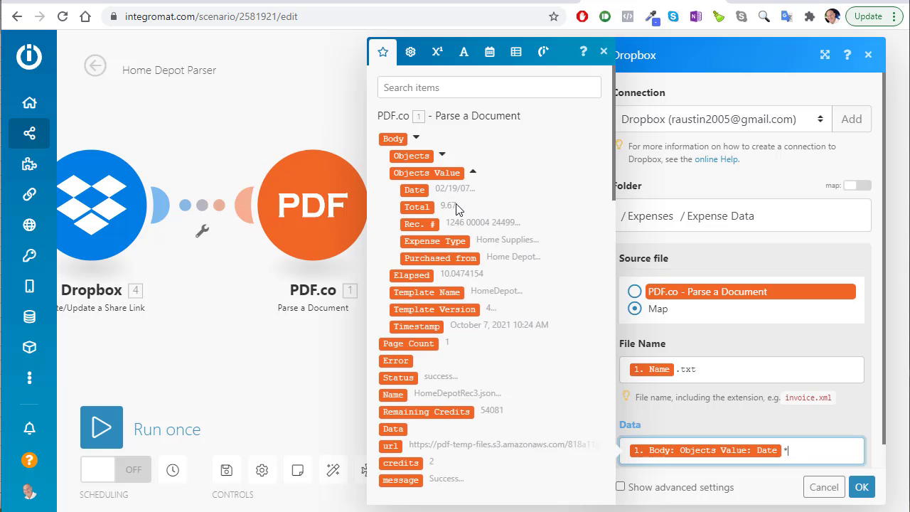
click(438, 258)
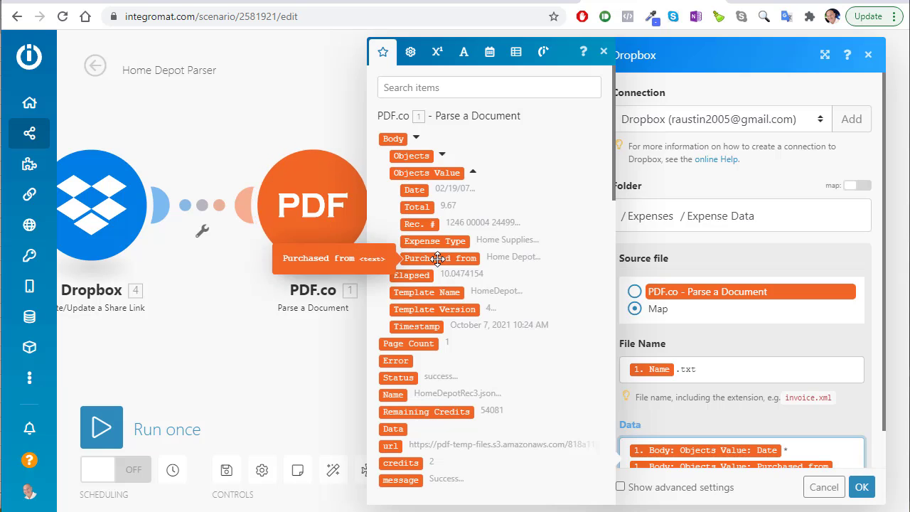
scroll(704, 274, down, 1)
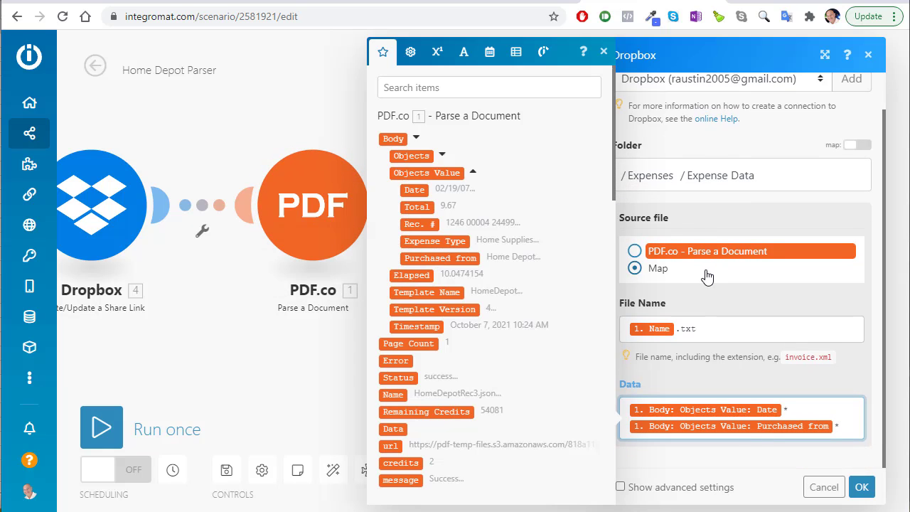
click(461, 242)
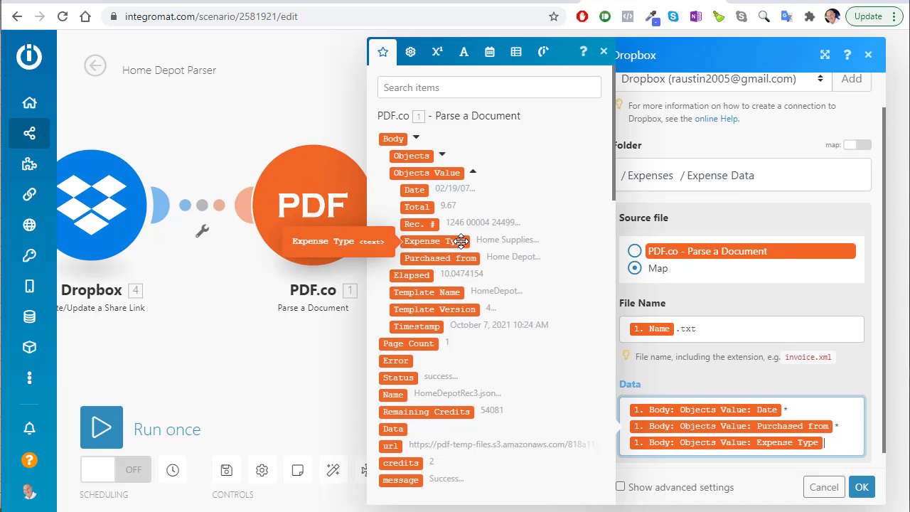
text(*)
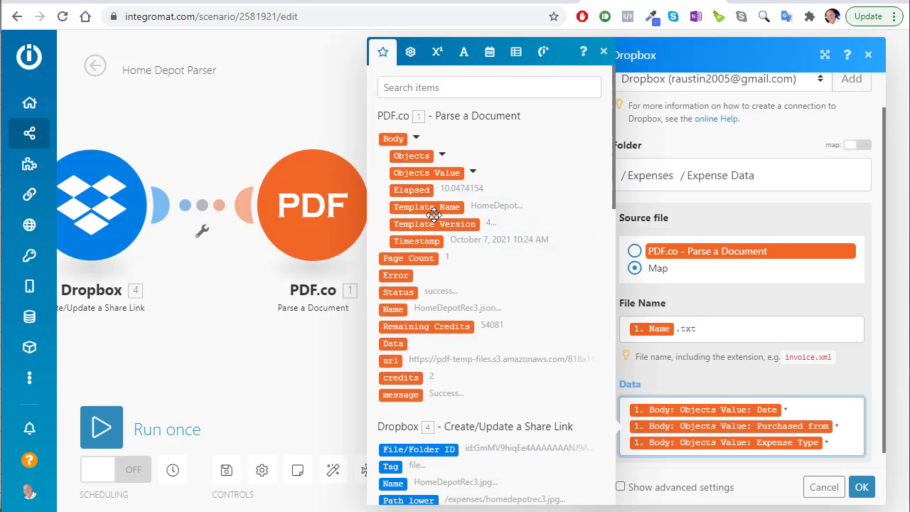
Add the Rec. # and Total values to Data, each followed by an asterisk
click(473, 173)
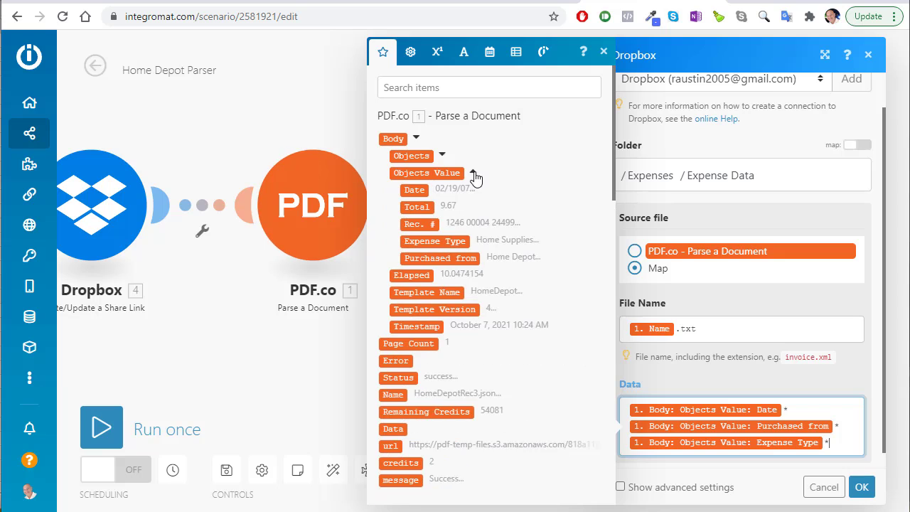
click(420, 224)
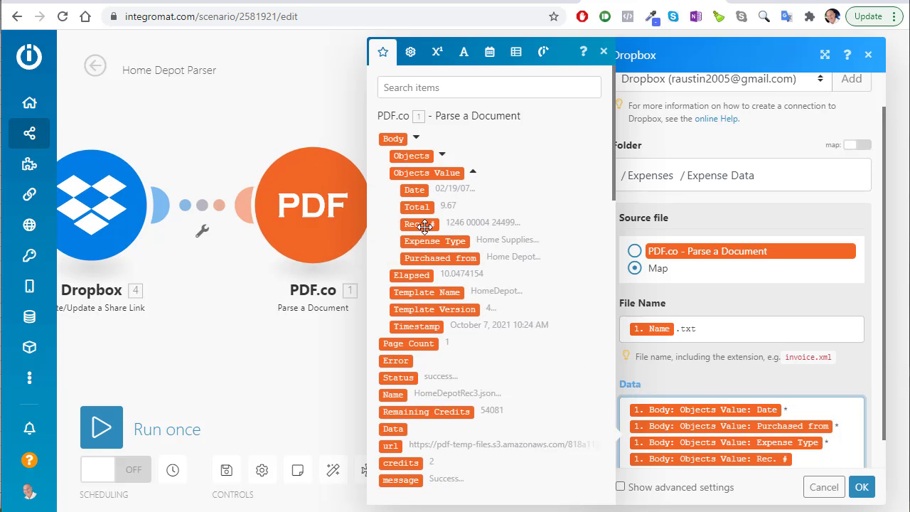
text(*)
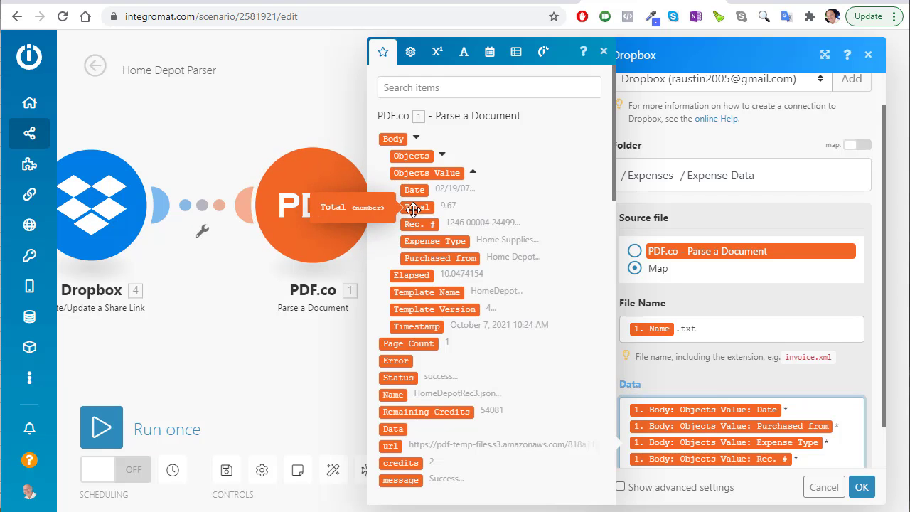
click(414, 208)
text(*)
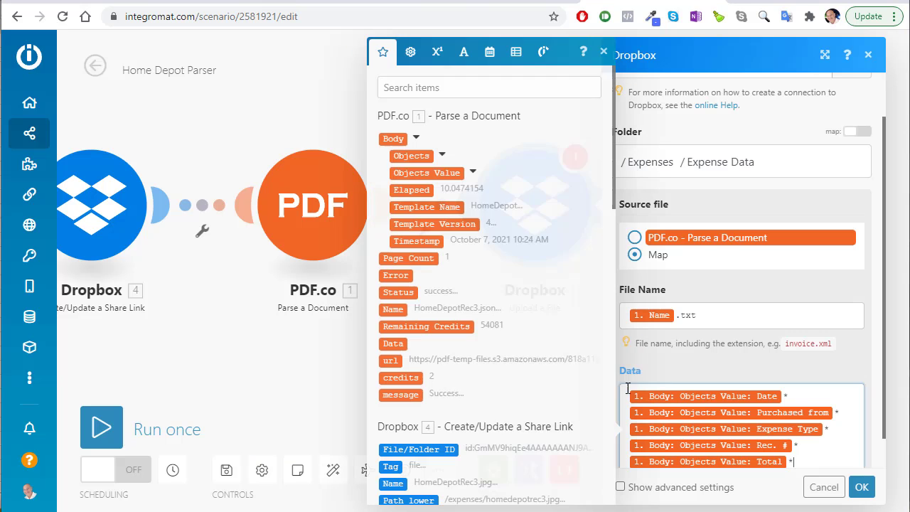
Add the original Dropbox file Name to Data and save the upload module
scroll(502, 321, down, 1)
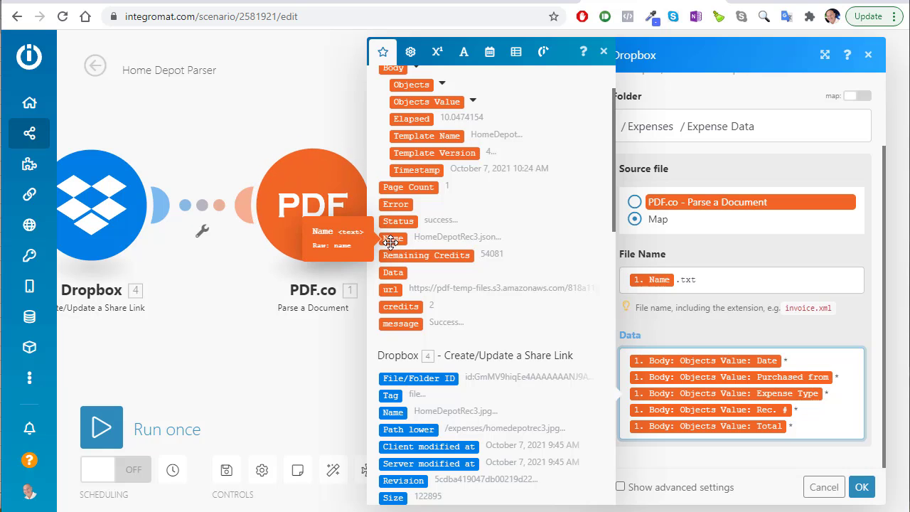
scroll(527, 288, down, 2)
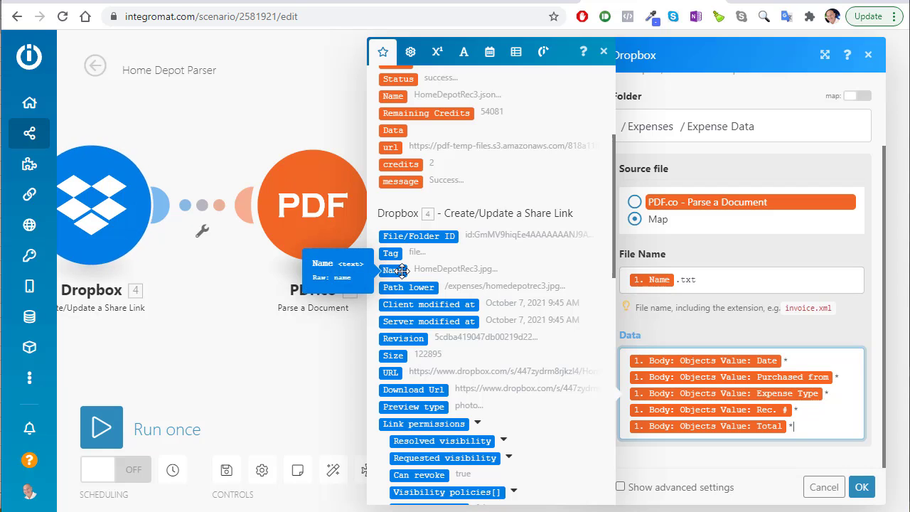
click(403, 270)
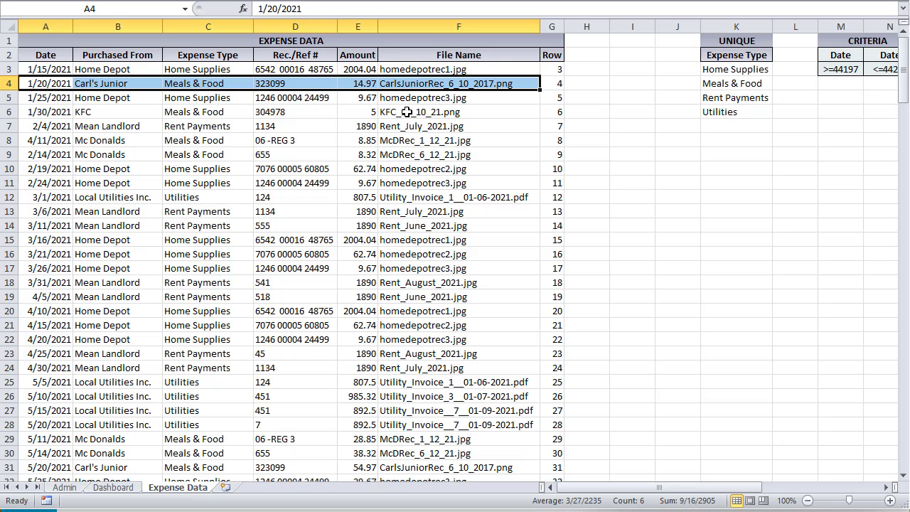
click(411, 100)
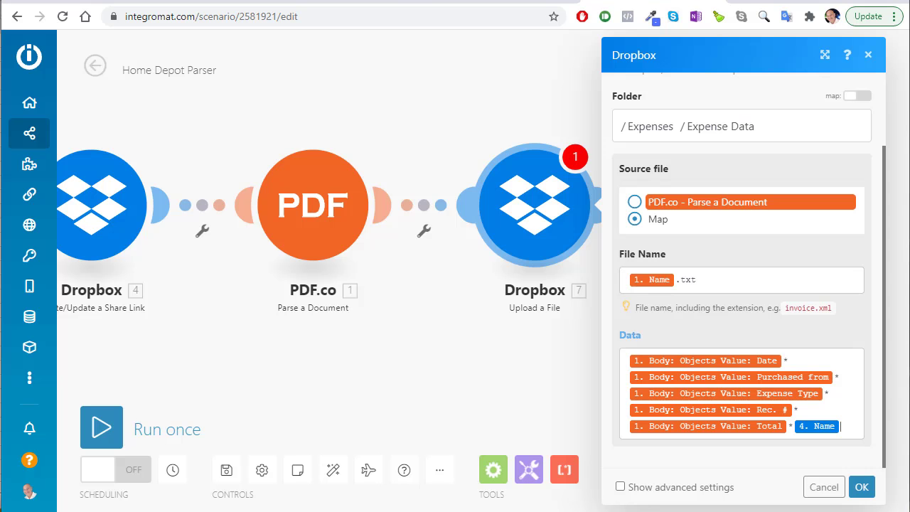
scroll(457, 355, down, 3)
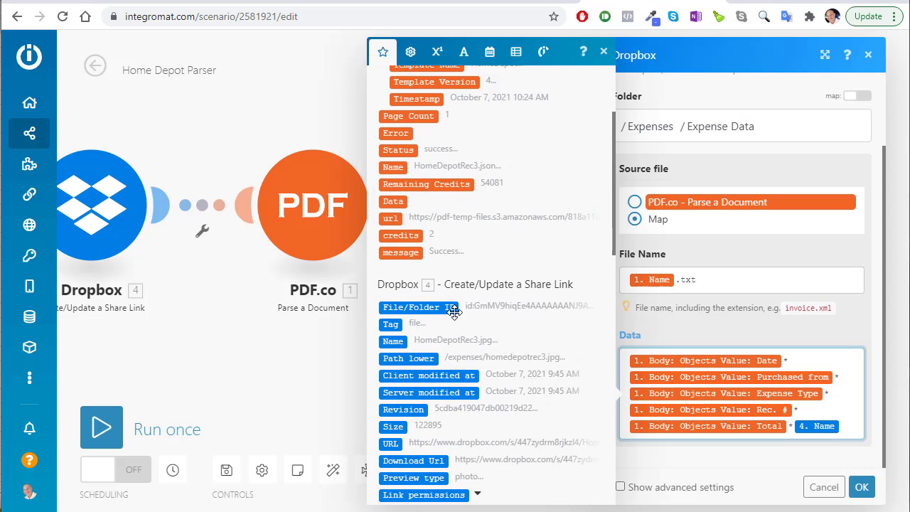
scroll(485, 358, down, 1)
scroll(485, 359, down, 10)
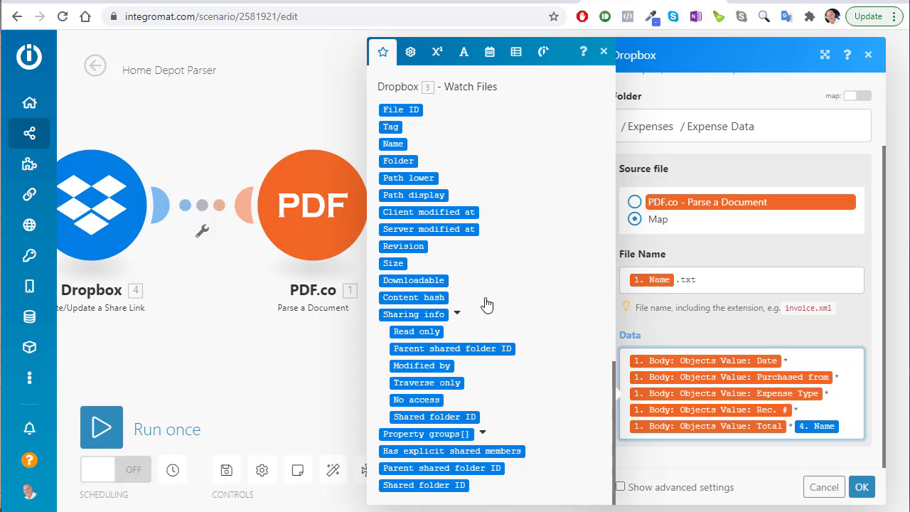
scroll(494, 325, up, 15)
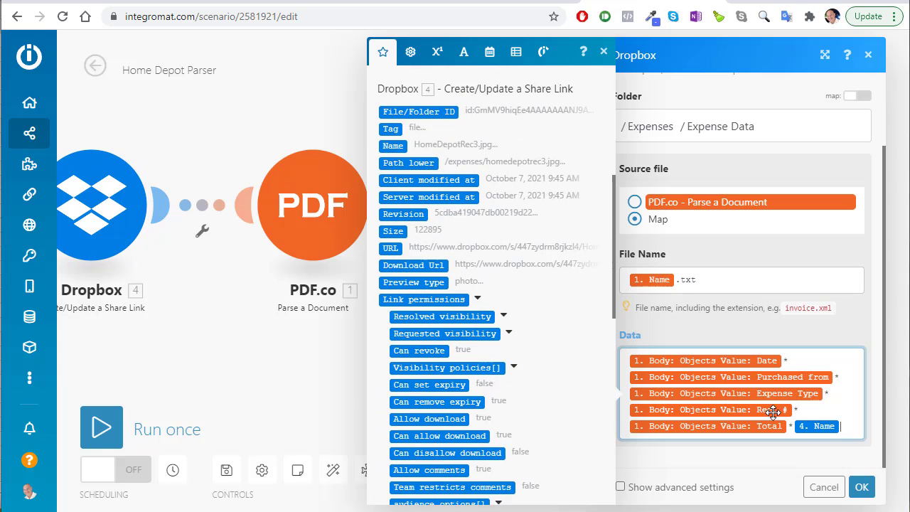
click(862, 487)
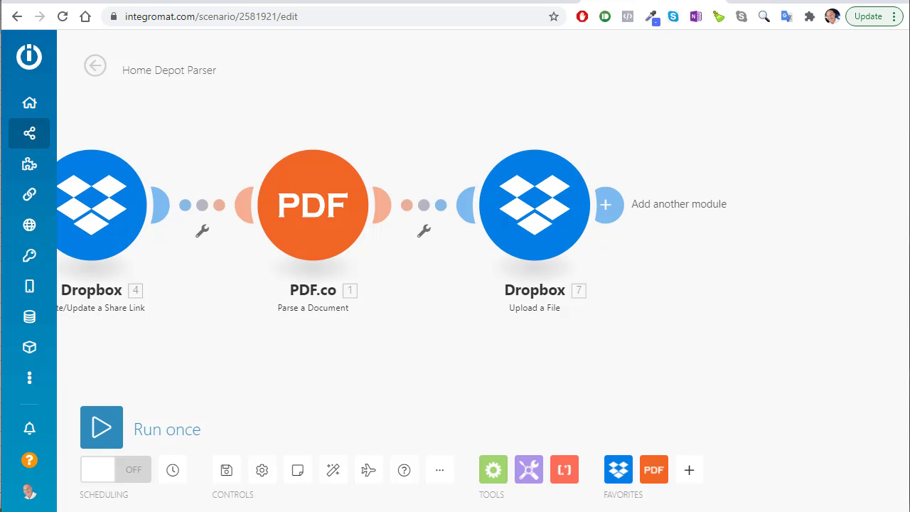
key(alt+Tab)
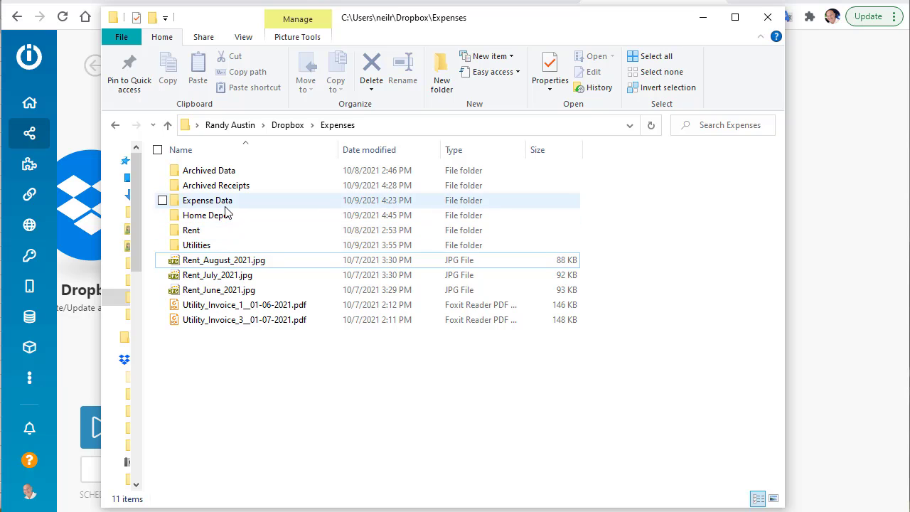
Check the Expenses subfolders, including three Home Depot and ten archived receipts, then return to Integromat
double_click(226, 205)
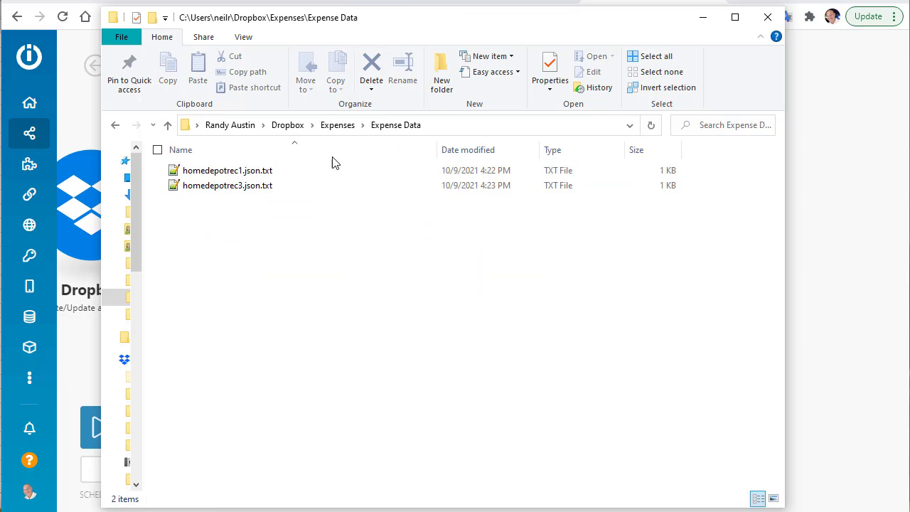
click(334, 127)
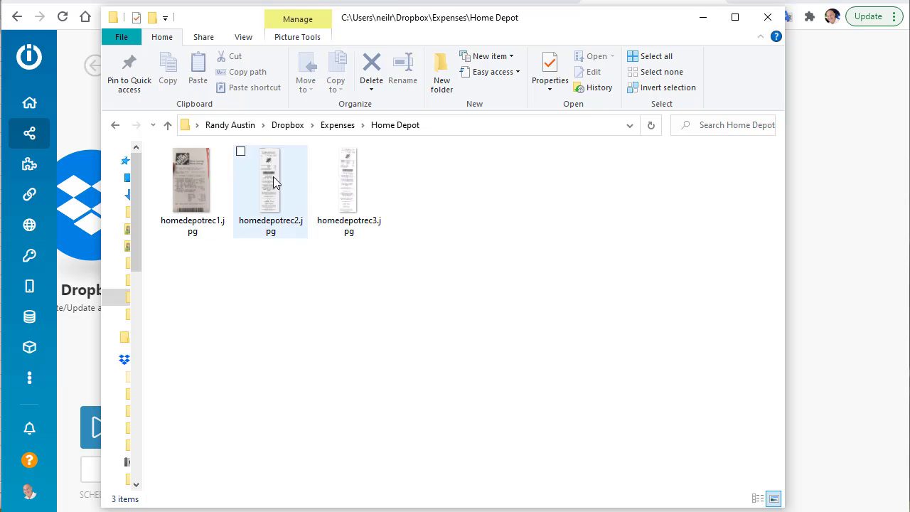
click(337, 124)
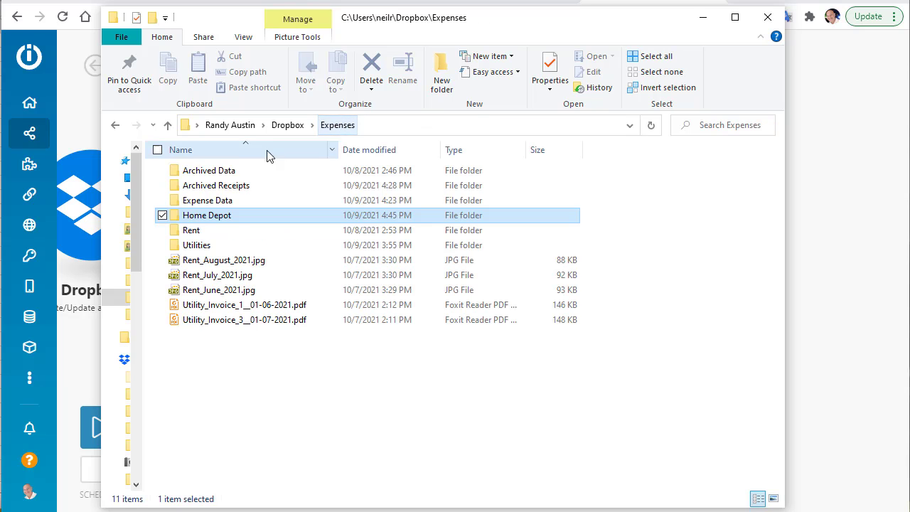
double_click(252, 185)
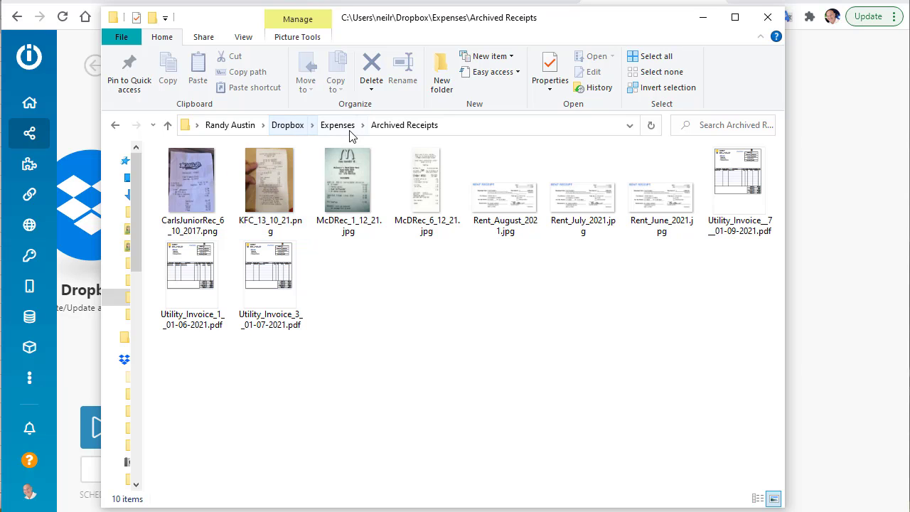
click(825, 74)
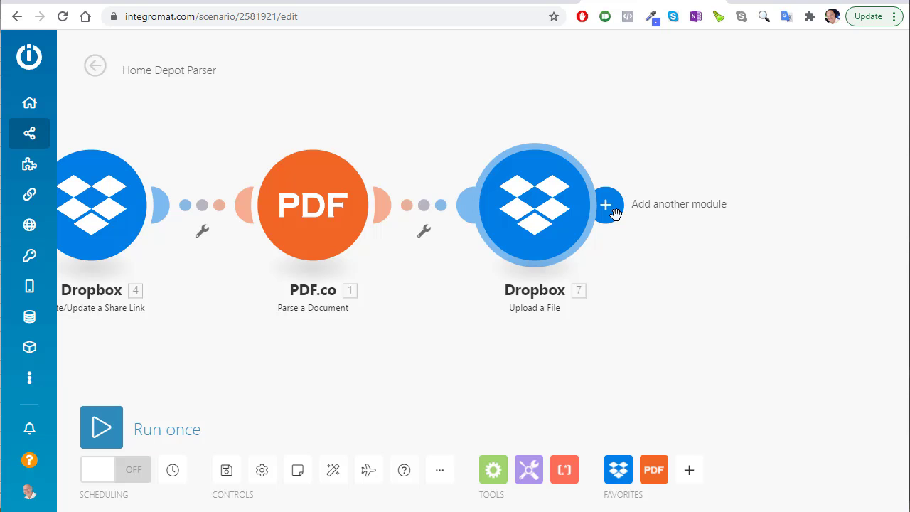
Add a fifth module, Dropbox Move a File/Folder, keeping Map a file/folder path
click(614, 212)
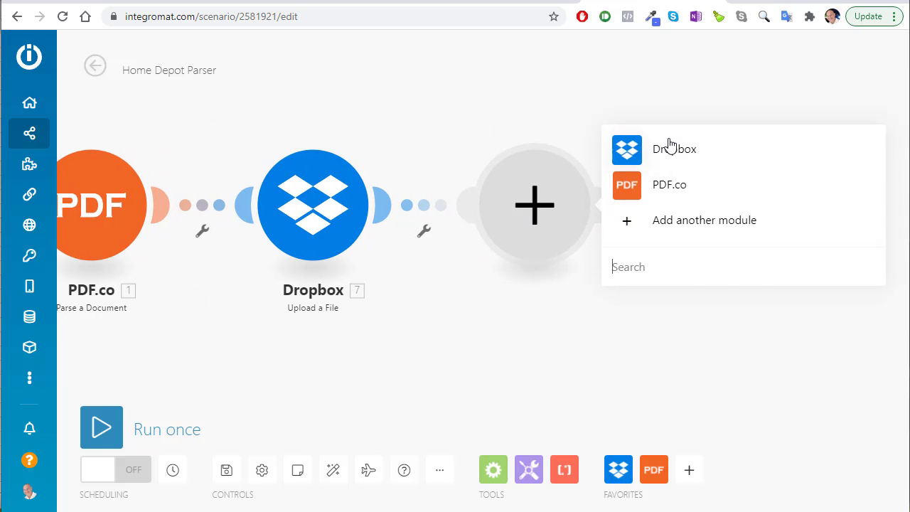
click(671, 146)
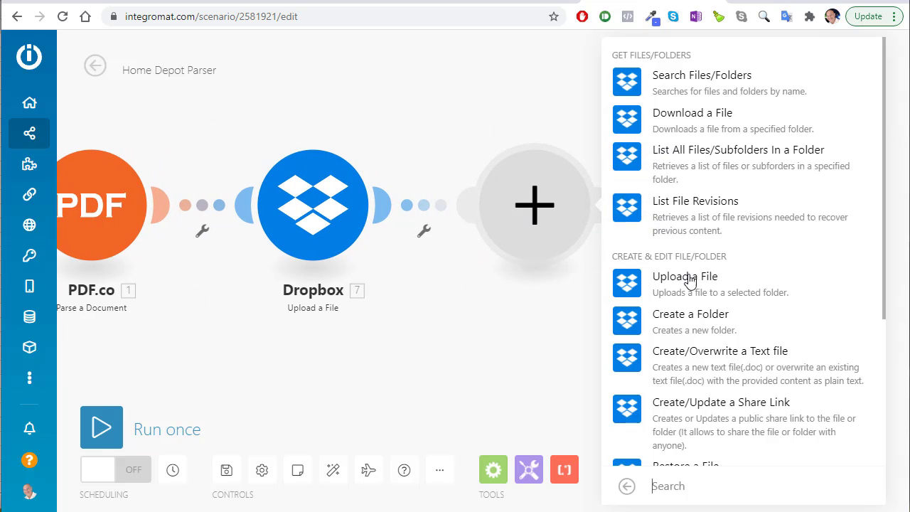
scroll(696, 297, down, 3)
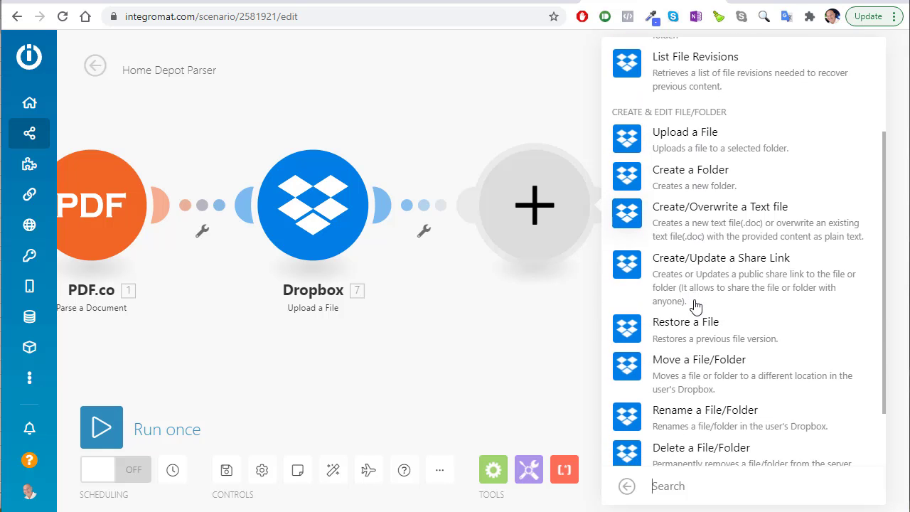
click(675, 297)
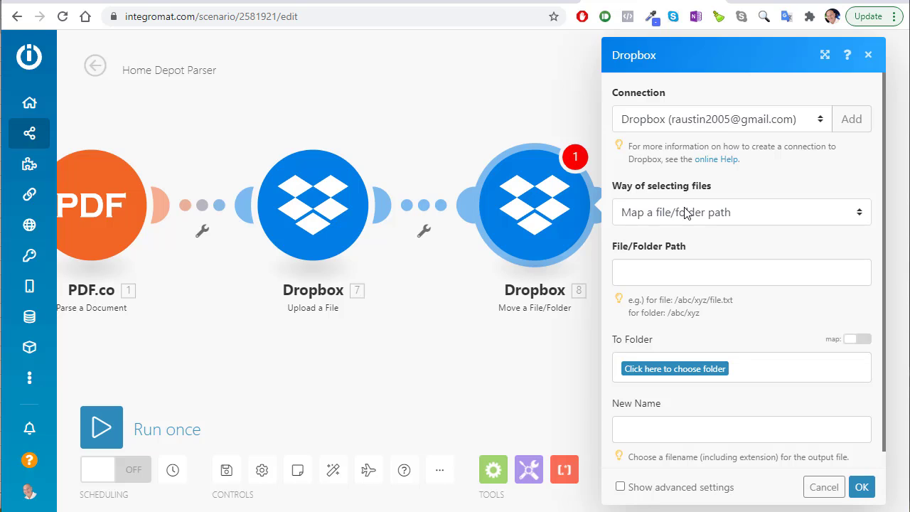
click(688, 217)
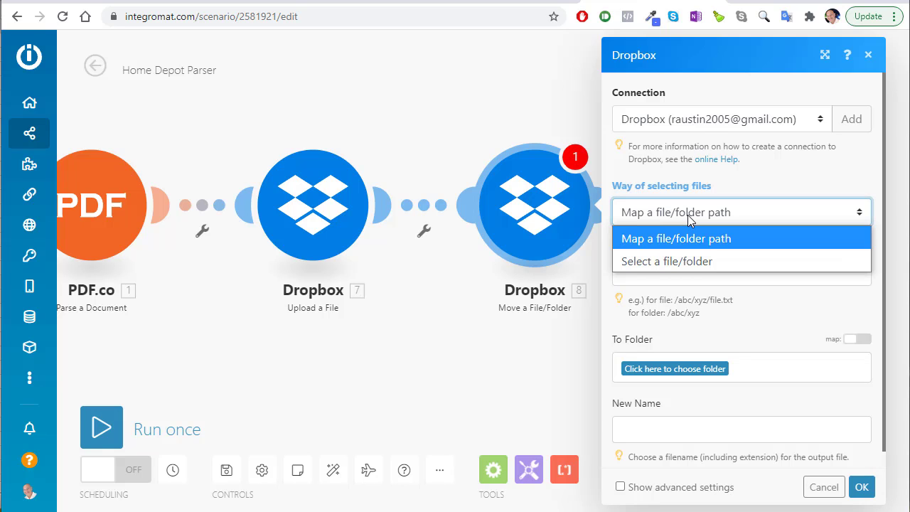
click(697, 215)
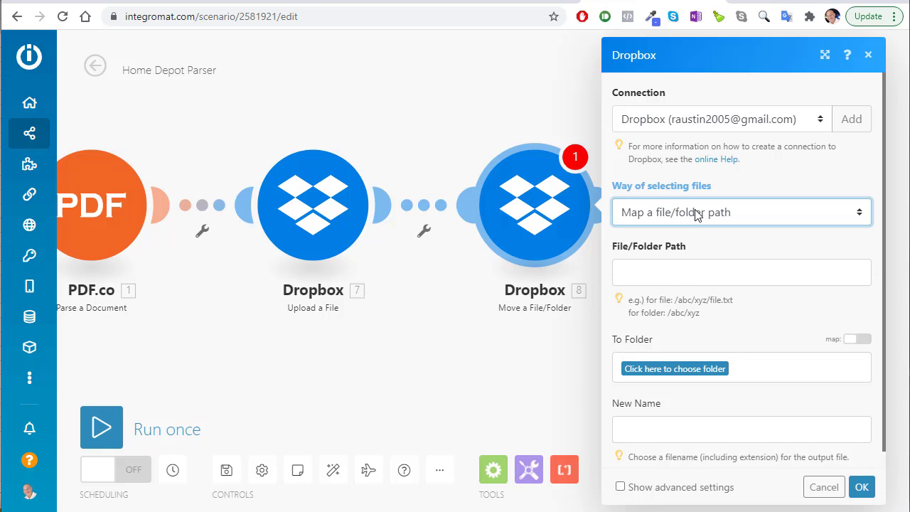
Drag the Dropbox 3 Watch Files Path lower value into the Move step's File/Folder Path
click(674, 273)
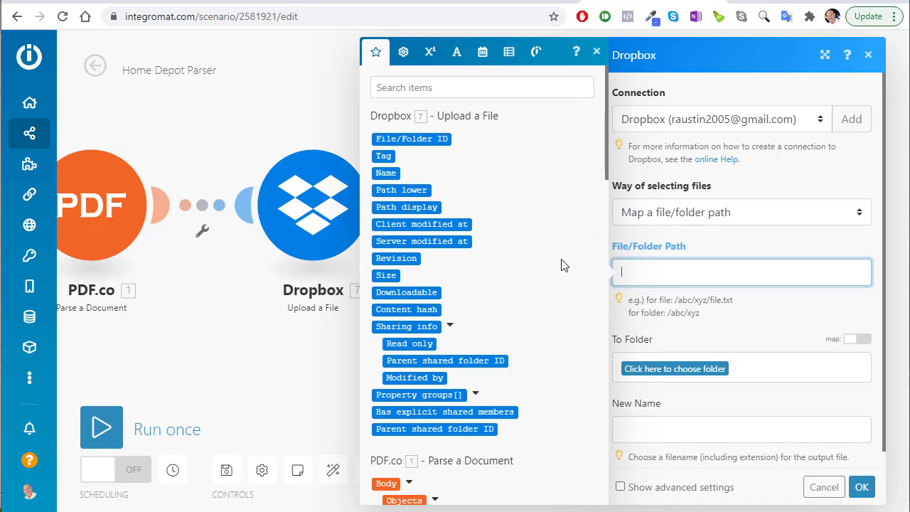
scroll(562, 265, down, 3)
scroll(563, 264, up, 3)
scroll(493, 197, down, 8)
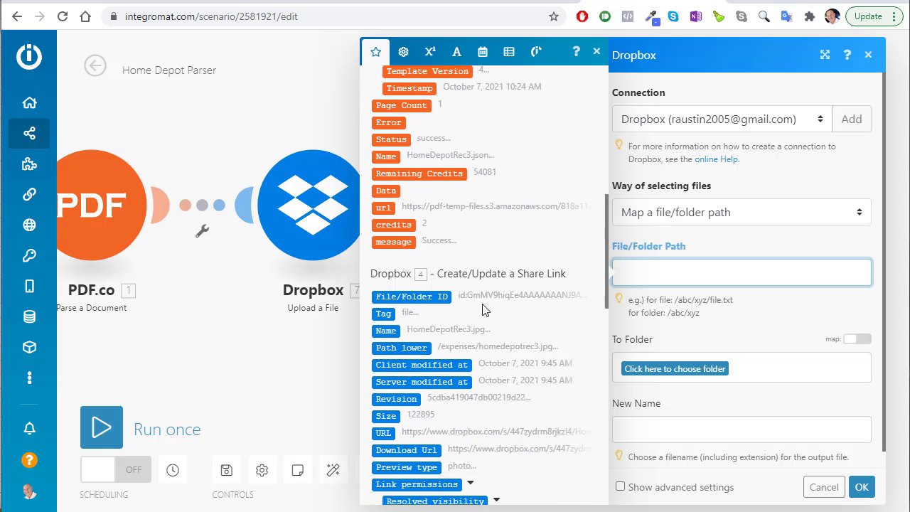
scroll(483, 311, down, 10)
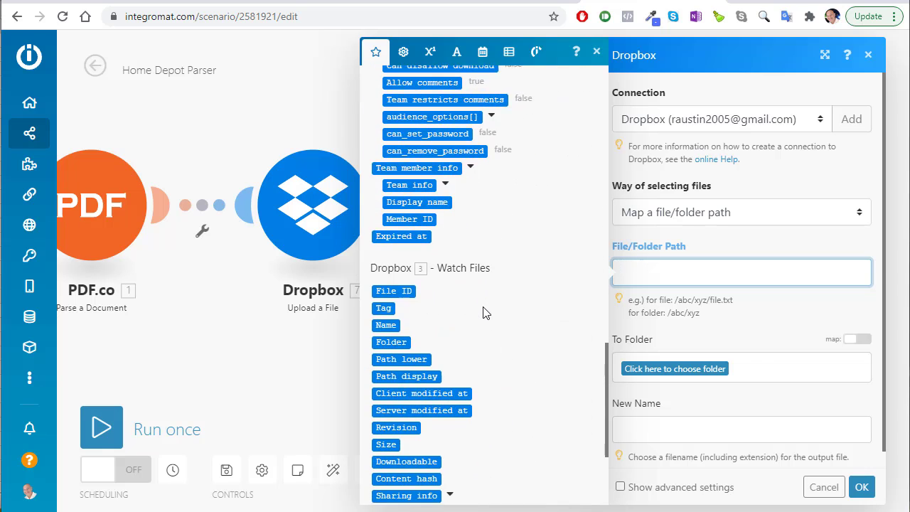
scroll(481, 306, down, 2)
scroll(495, 285, up, 5)
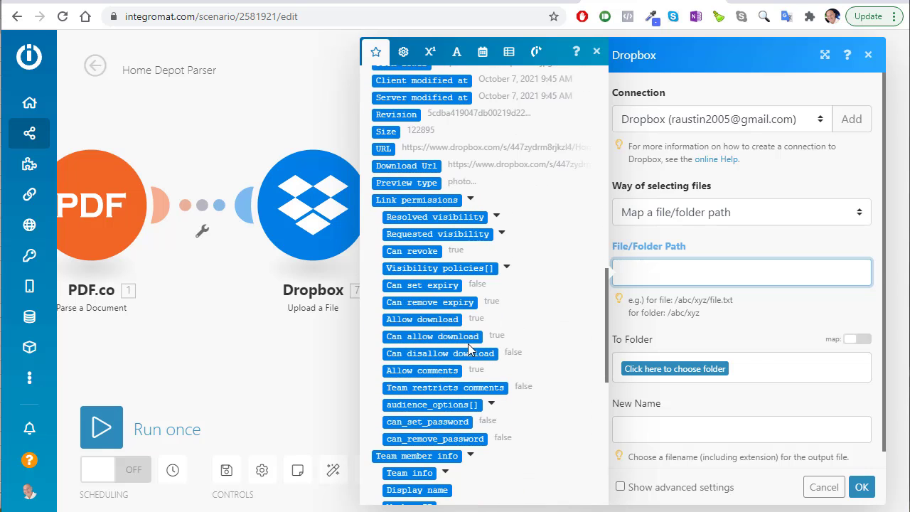
scroll(461, 201, up, 2)
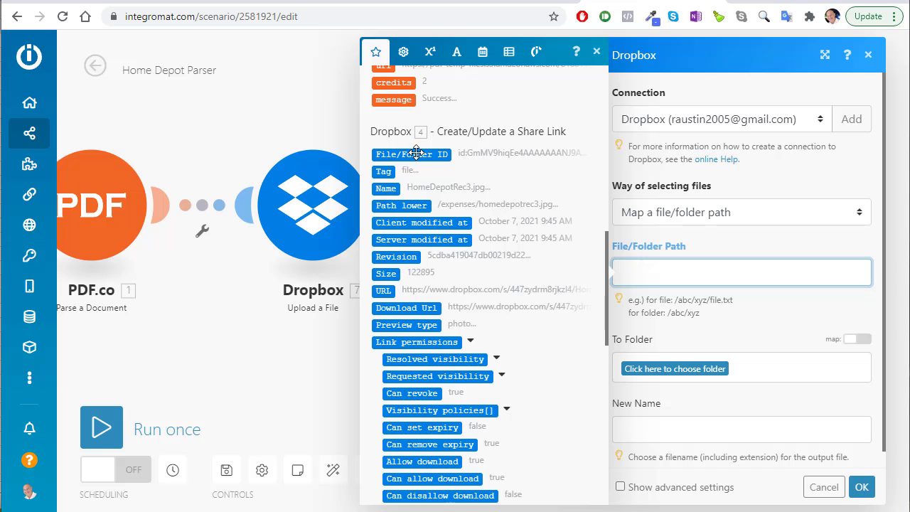
scroll(461, 274, down, 2)
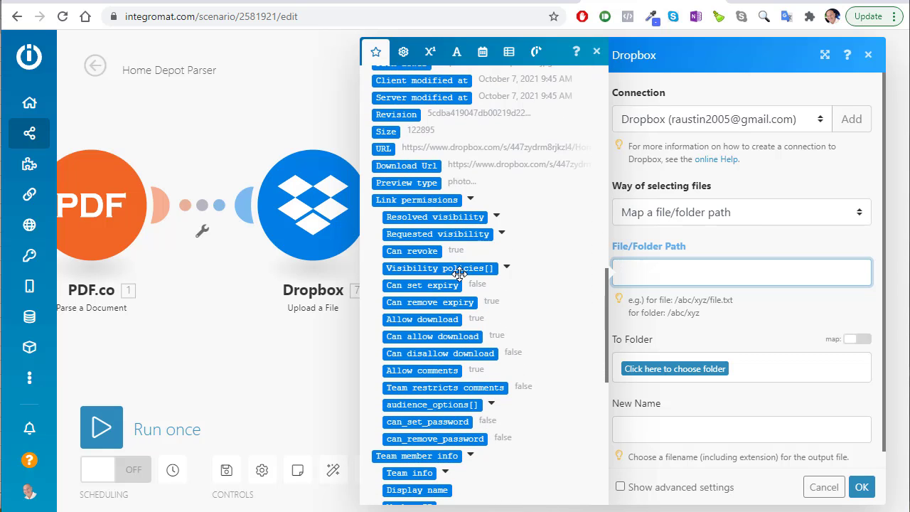
scroll(459, 274, down, 2)
click(663, 271)
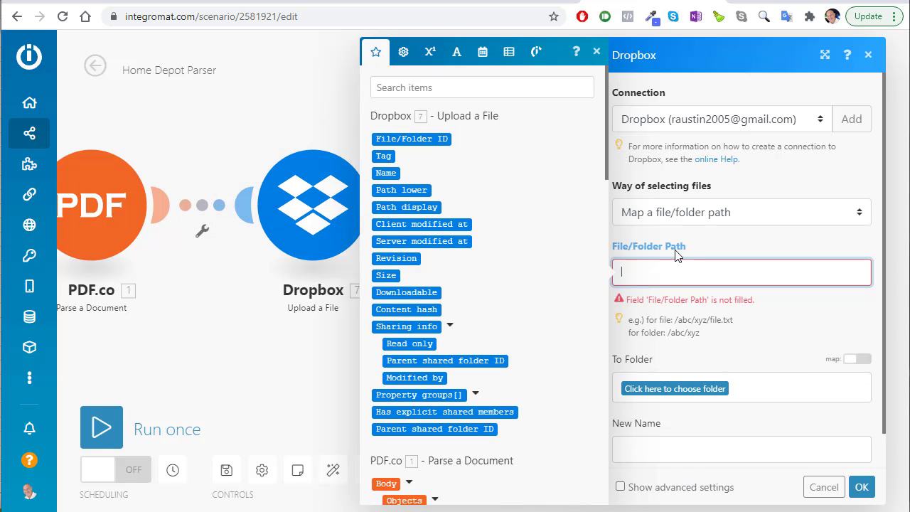
scroll(494, 335, down, 15)
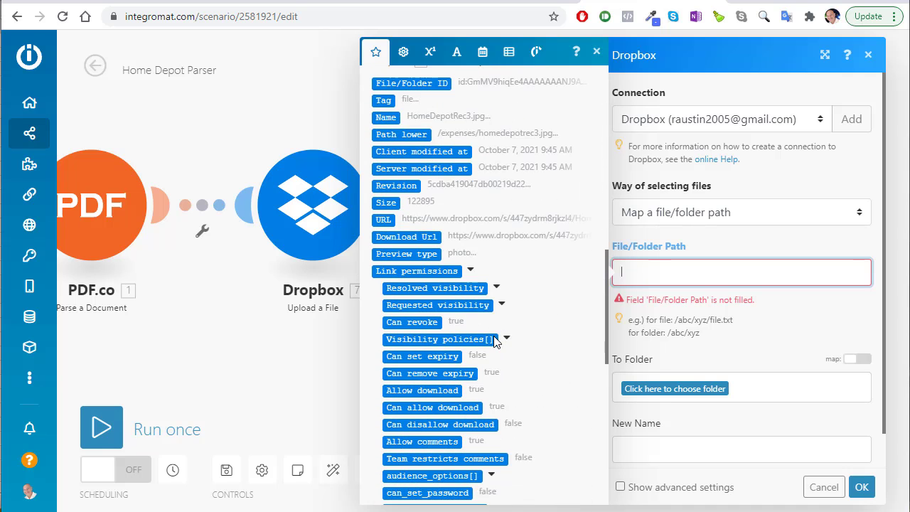
scroll(495, 354, down, 3)
scroll(469, 267, up, 5)
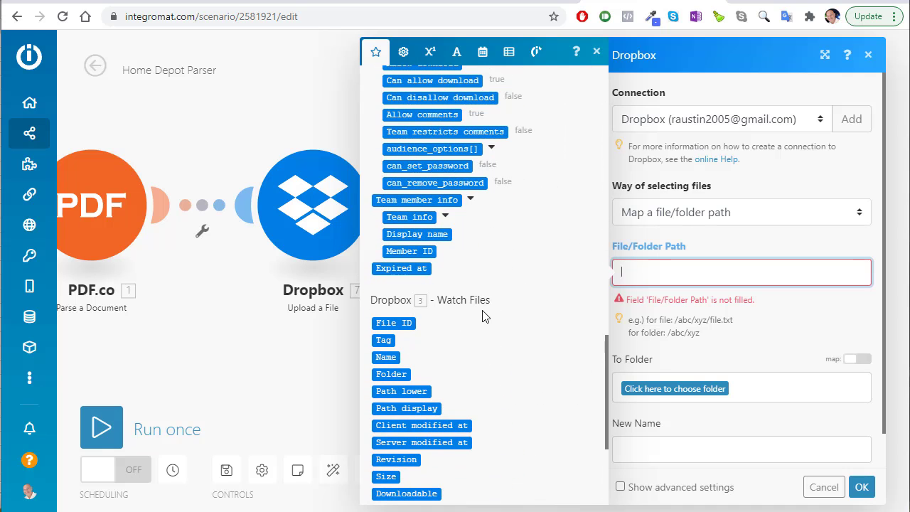
scroll(483, 316, down, 2)
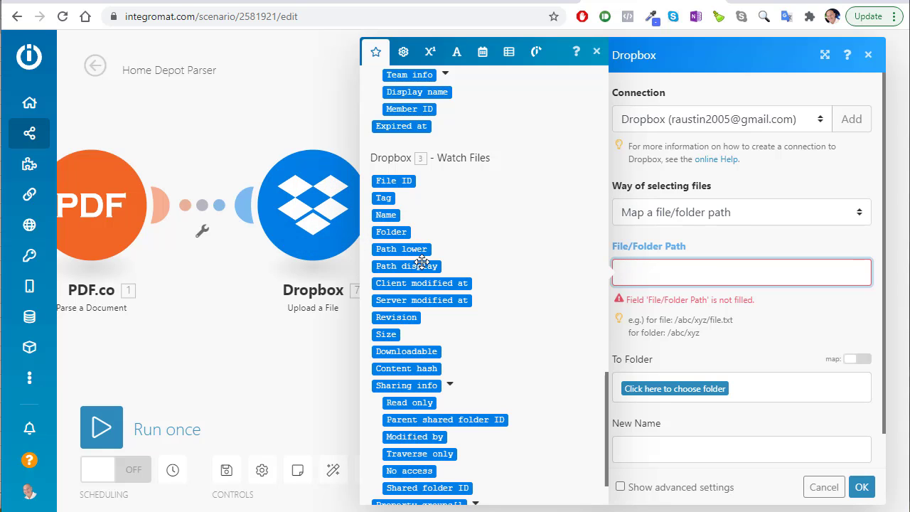
drag(419, 249, 640, 272)
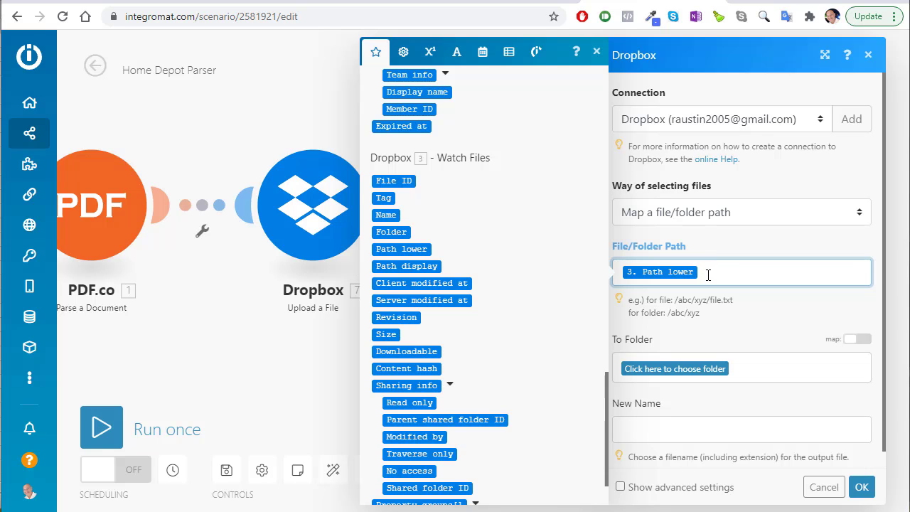
click(687, 369)
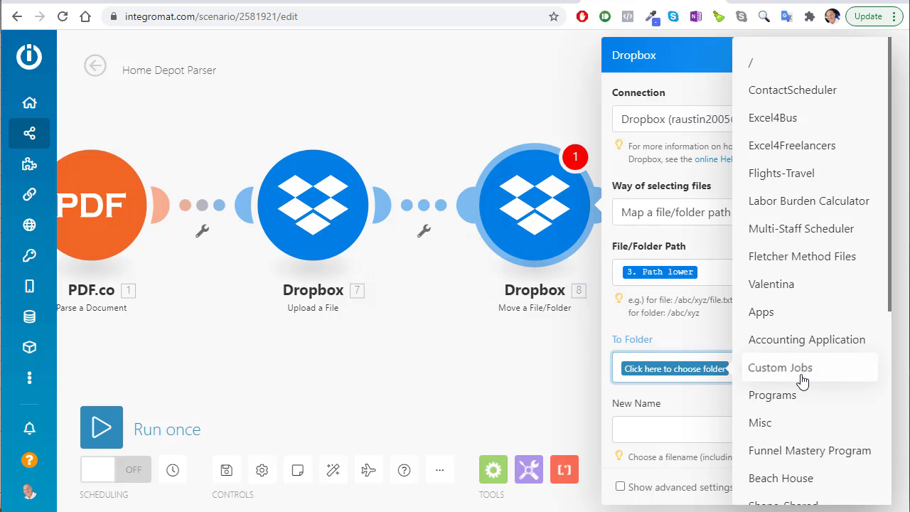
Set the Move step's To Folder to /Expenses/Archived Receipts
scroll(808, 398, down, 5)
click(772, 480)
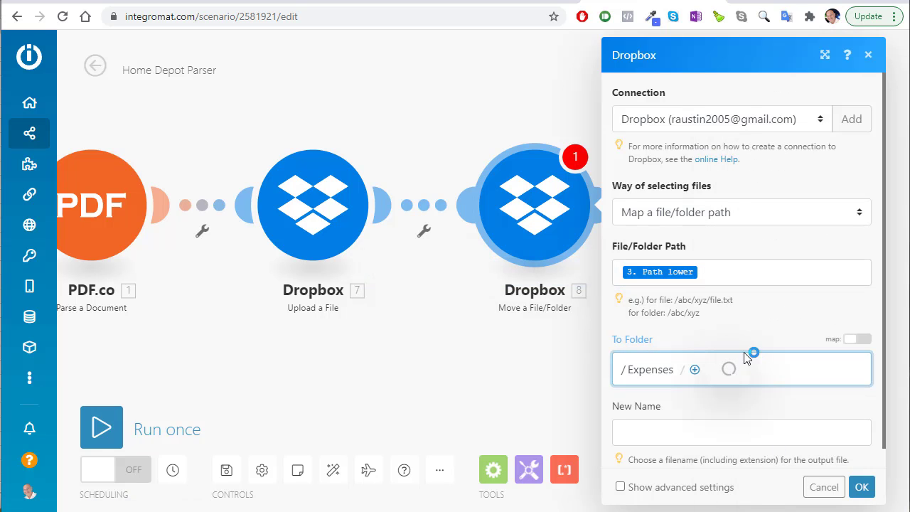
click(695, 371)
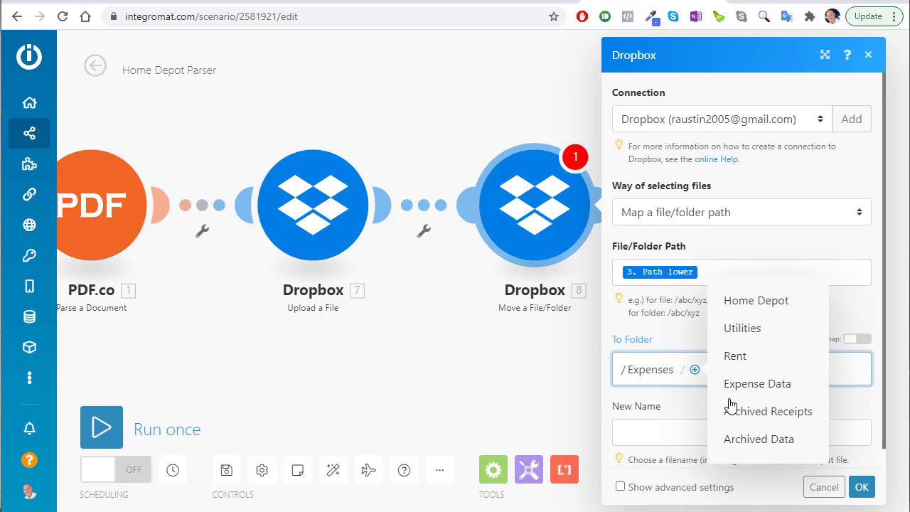
click(754, 419)
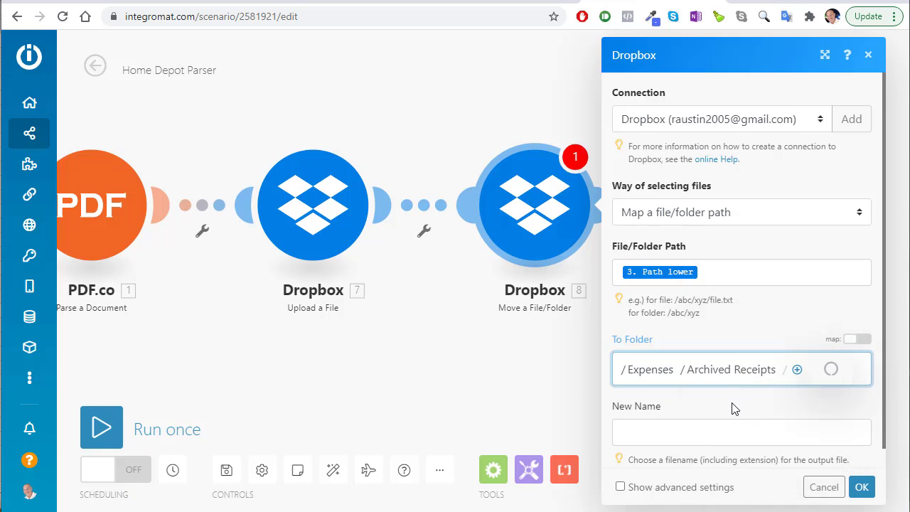
Enable Auto rename under advanced settings and save the Move step
scroll(697, 394, down, 1)
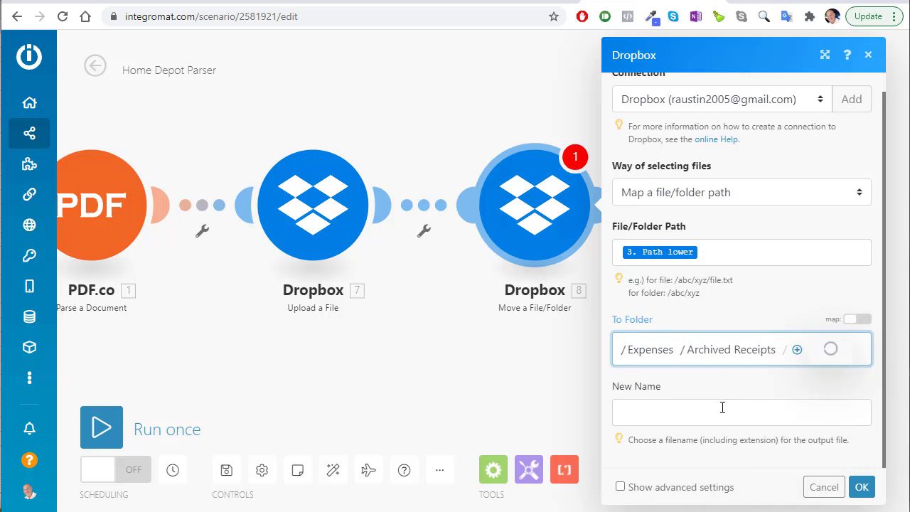
click(622, 486)
scroll(672, 436, down, 2)
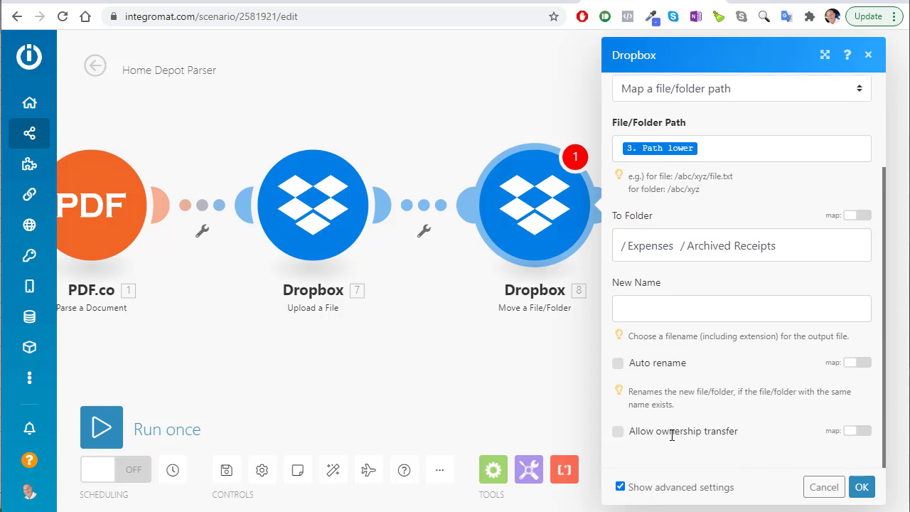
click(618, 364)
click(862, 487)
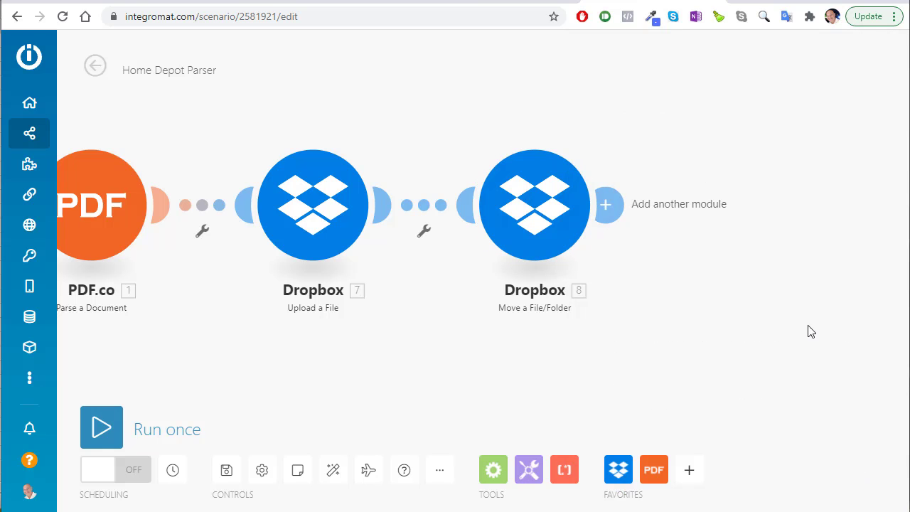
scroll(457, 345, down, 3)
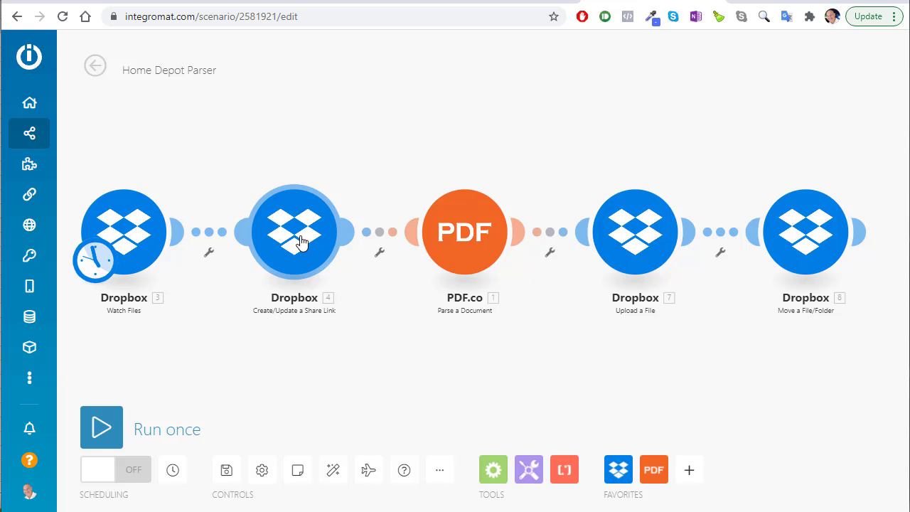
Open the PDF.co parse settings and review Template ID 1649
click(464, 234)
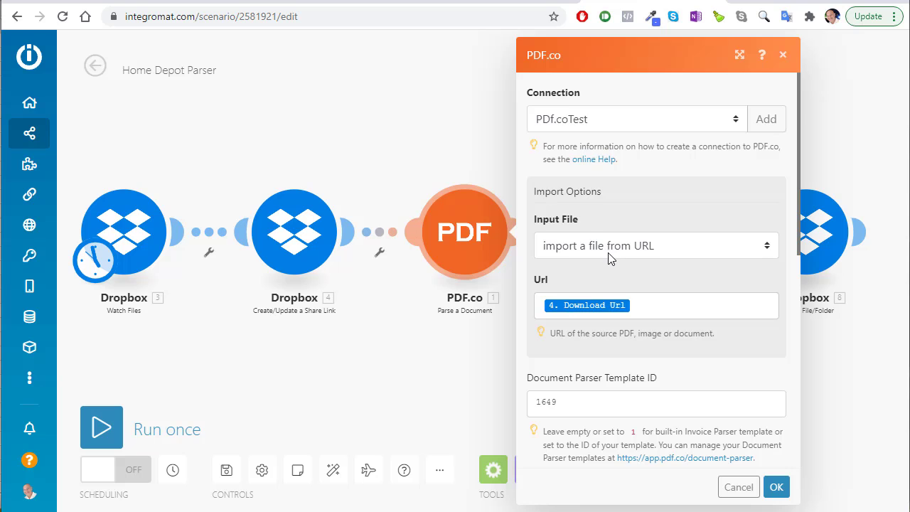
scroll(604, 249, down, 2)
drag(579, 260, 538, 259)
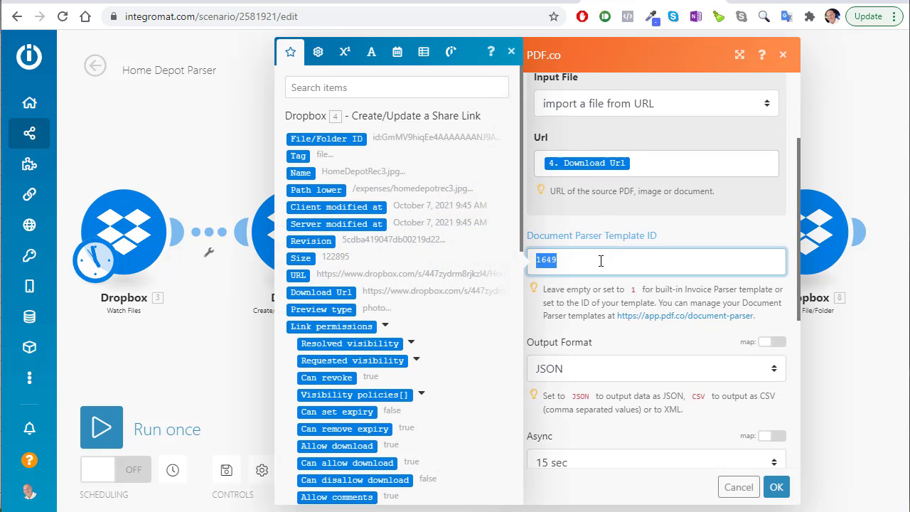
click(227, 142)
click(441, 217)
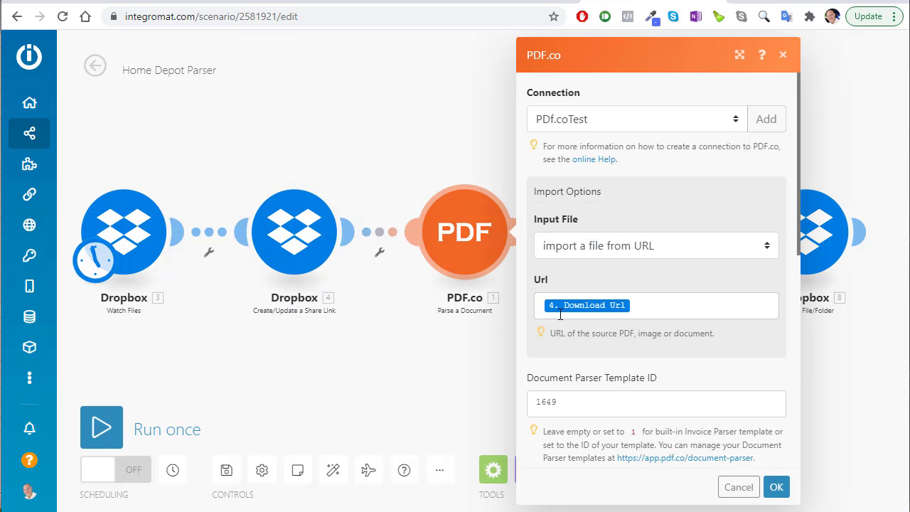
scroll(575, 377, down, 3)
scroll(591, 326, down, 2)
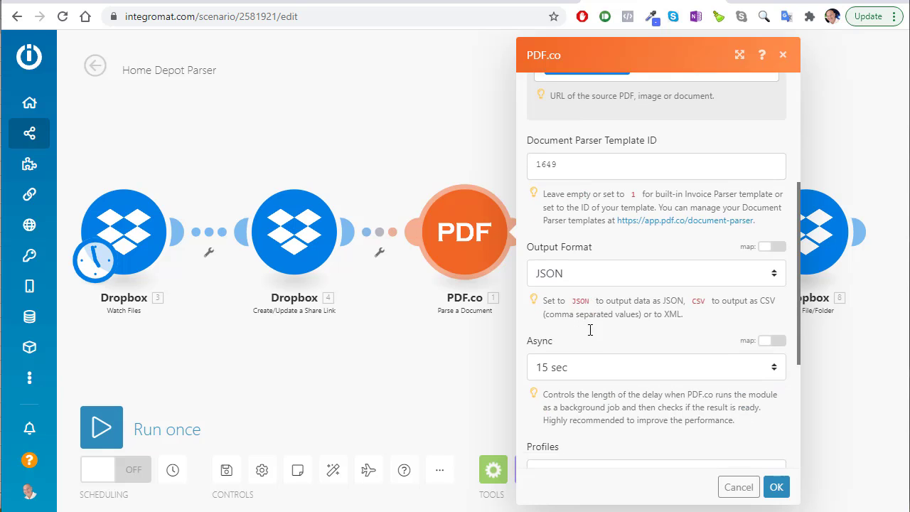
Inspect the Profiles value generateCsvHeaders:false, confirm PDF.co, and open the Upload a File settings
drag(657, 363, 526, 361)
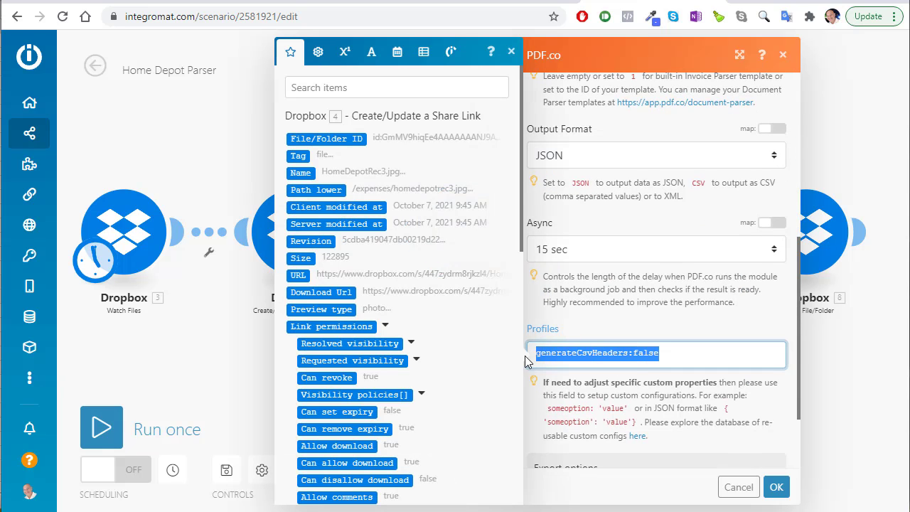
click(677, 353)
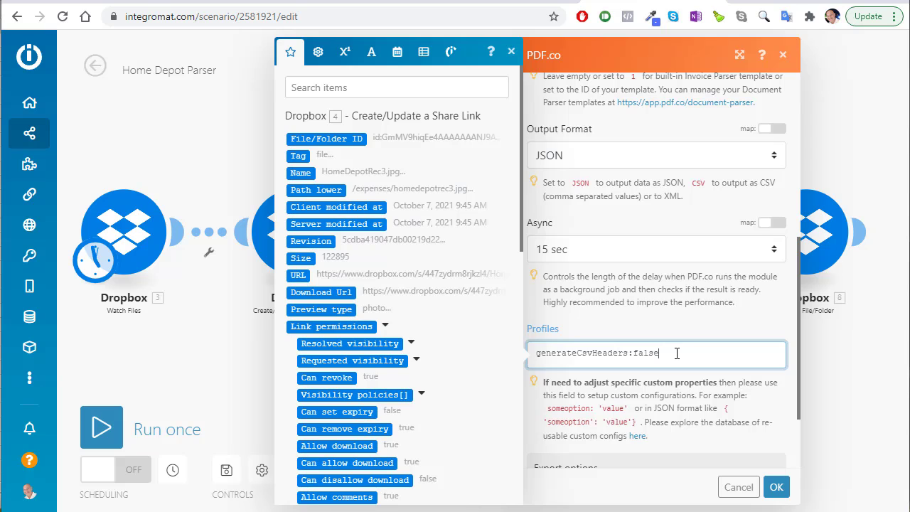
drag(638, 353, 540, 353)
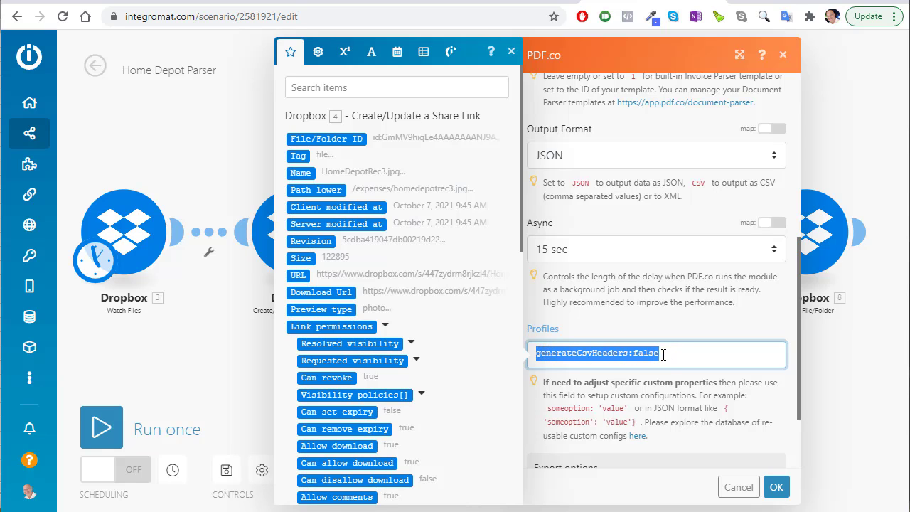
click(540, 365)
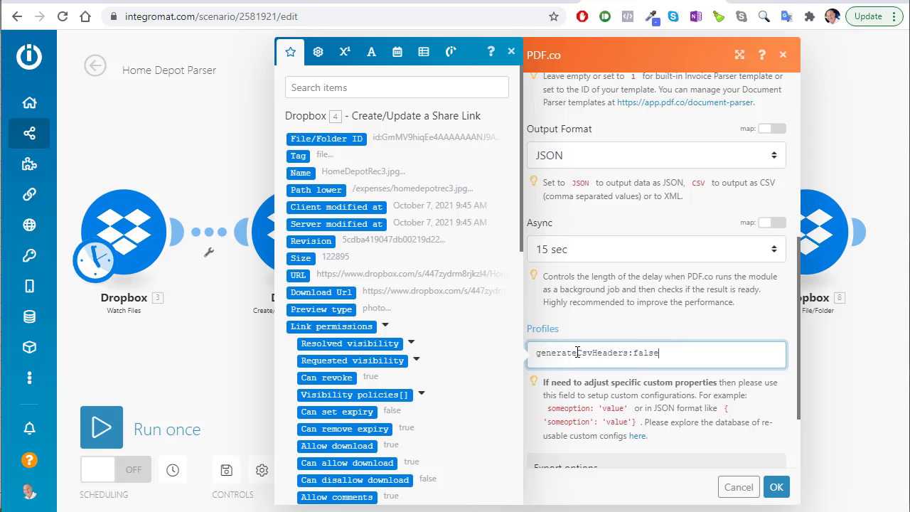
drag(536, 353, 596, 357)
drag(655, 354, 543, 355)
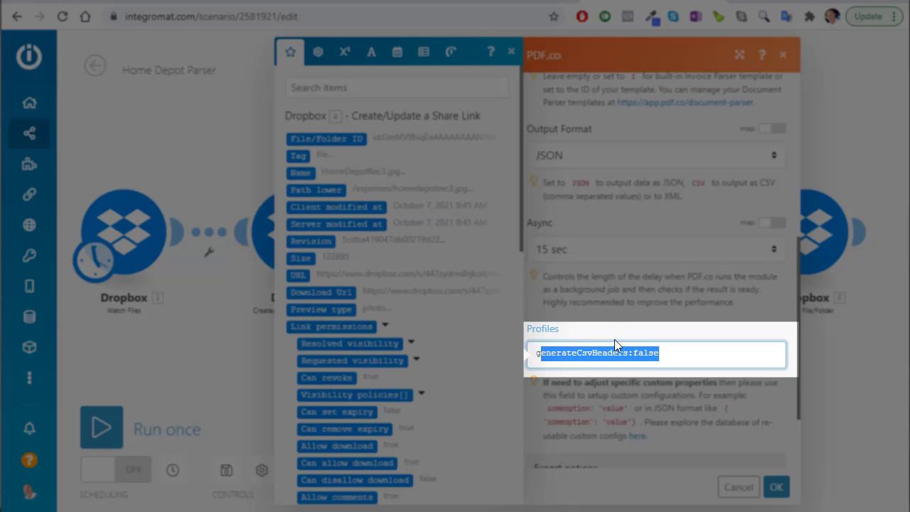
click(675, 349)
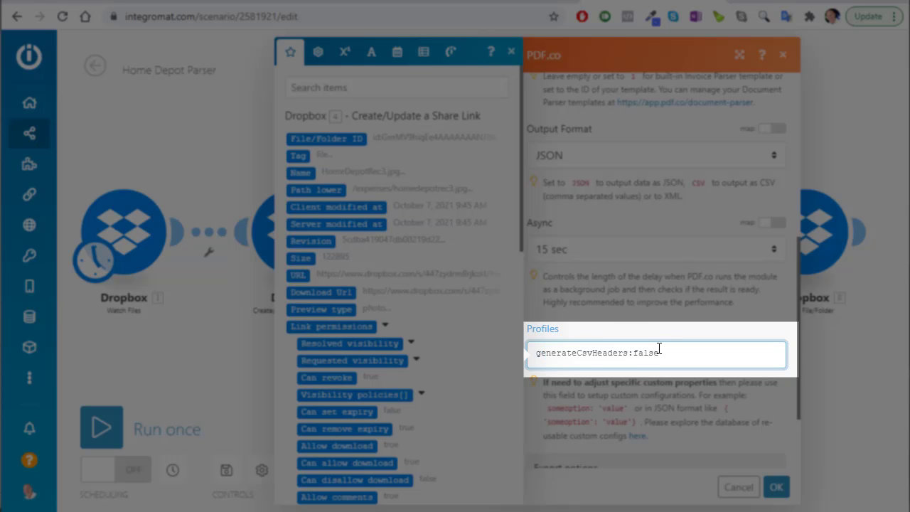
scroll(650, 348, down, 3)
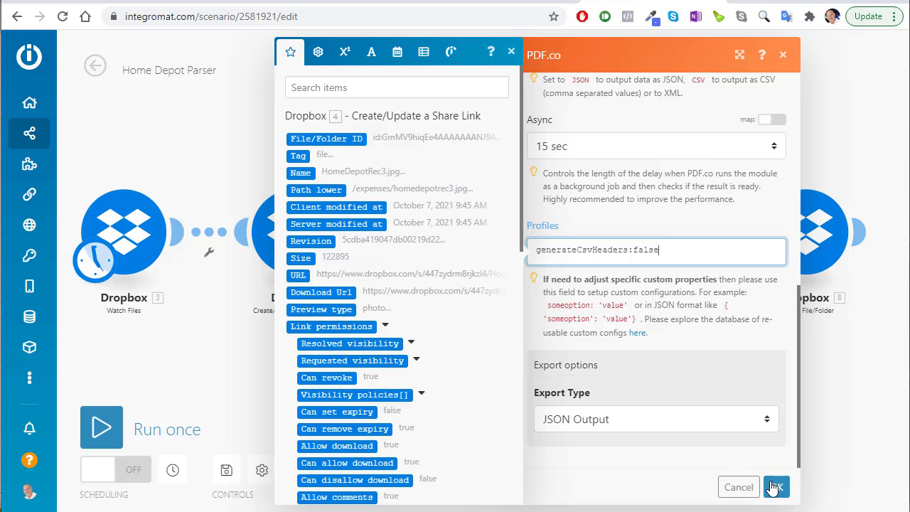
click(775, 487)
click(628, 240)
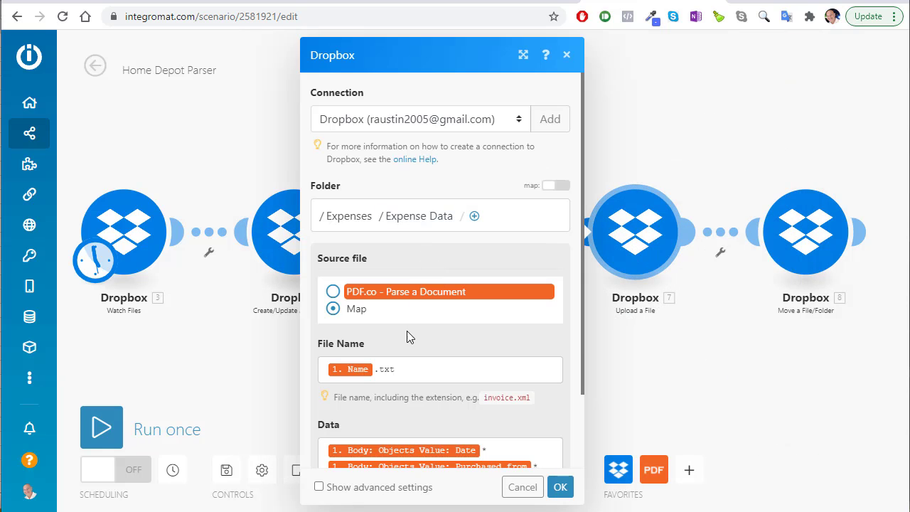
Inspect the Dropbox Upload a File module's File Name and Data mappings, then close its settings
click(414, 371)
scroll(421, 349, down, 1)
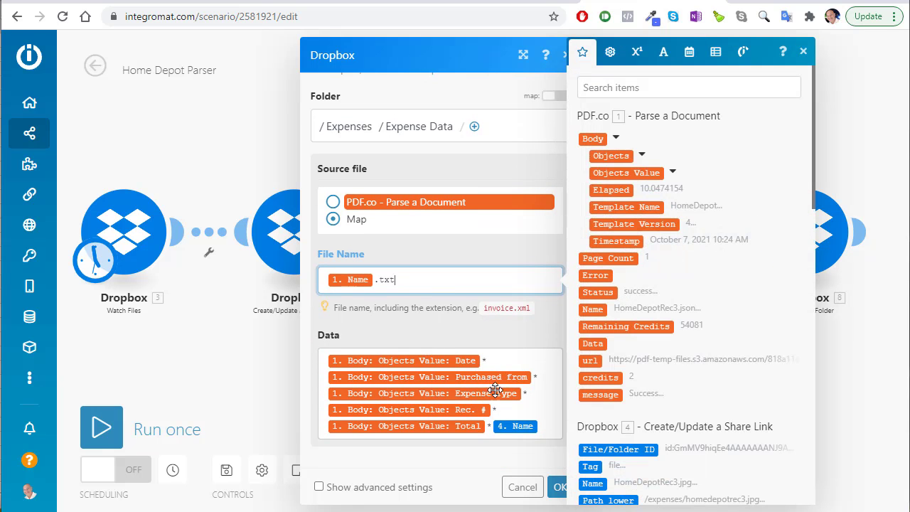
click(519, 361)
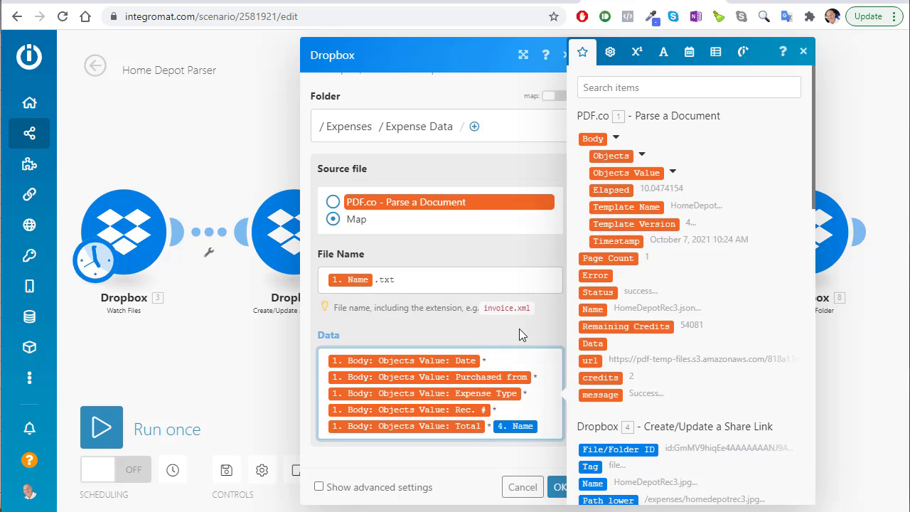
click(558, 487)
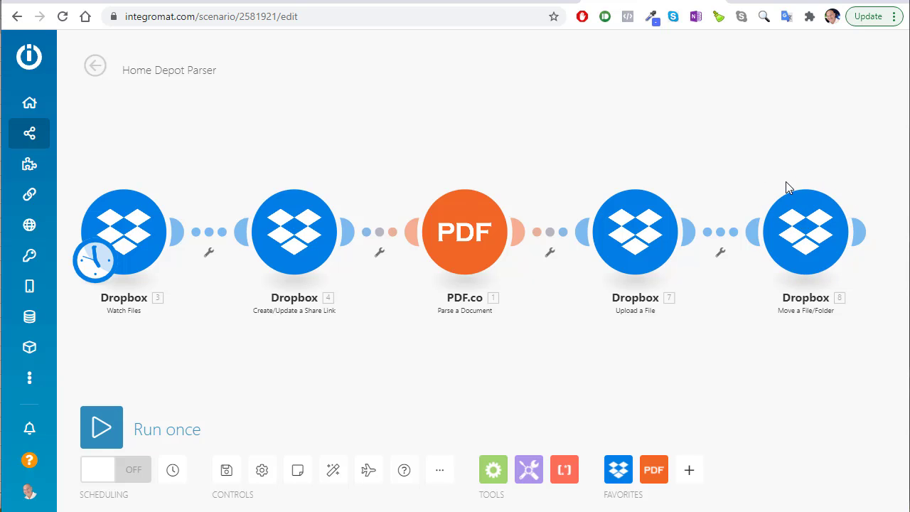
Save the Home Depot Parser scenario and switch its scheduling from OFF to ON
click(230, 473)
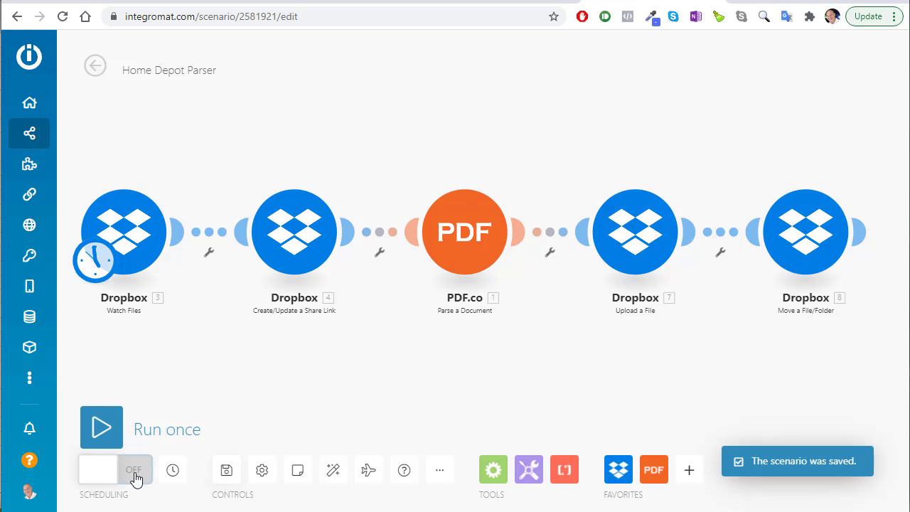
click(134, 473)
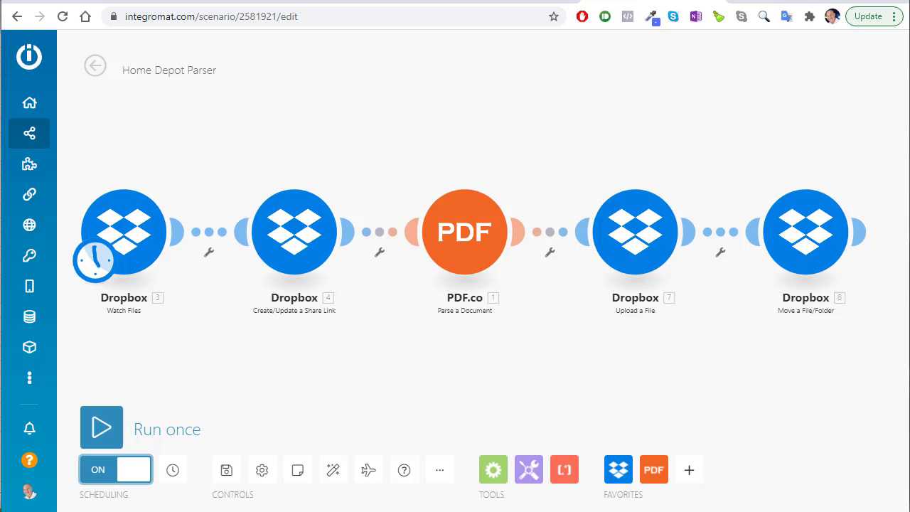
Move the three receipt images from Expenses\Home Depot up into the Expenses folder
key(alt+Tab)
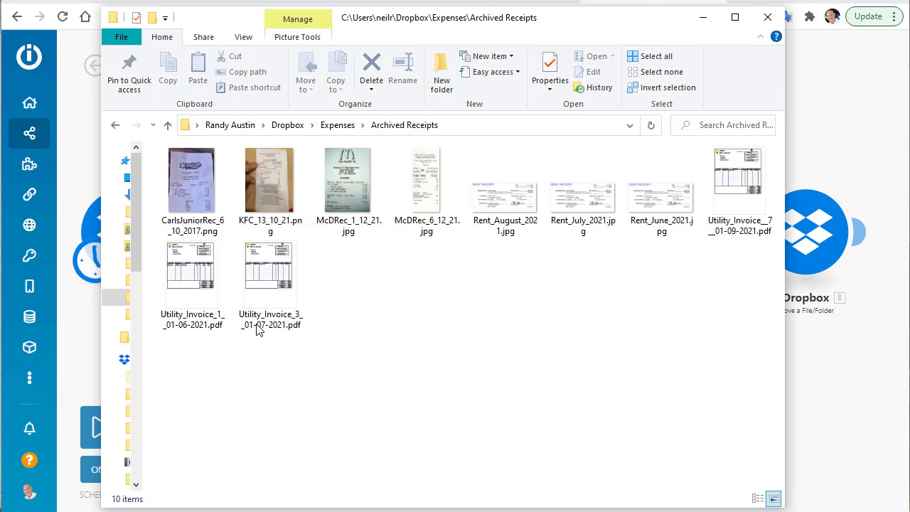
click(328, 126)
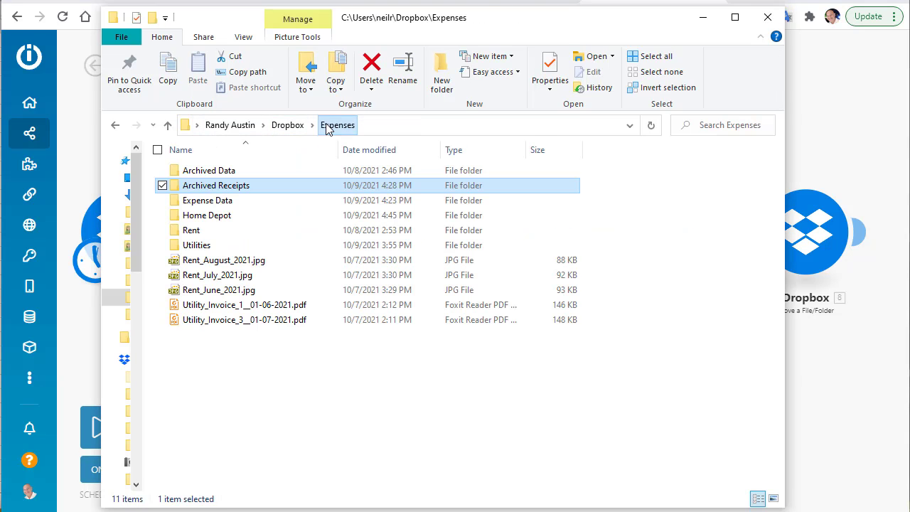
double_click(213, 215)
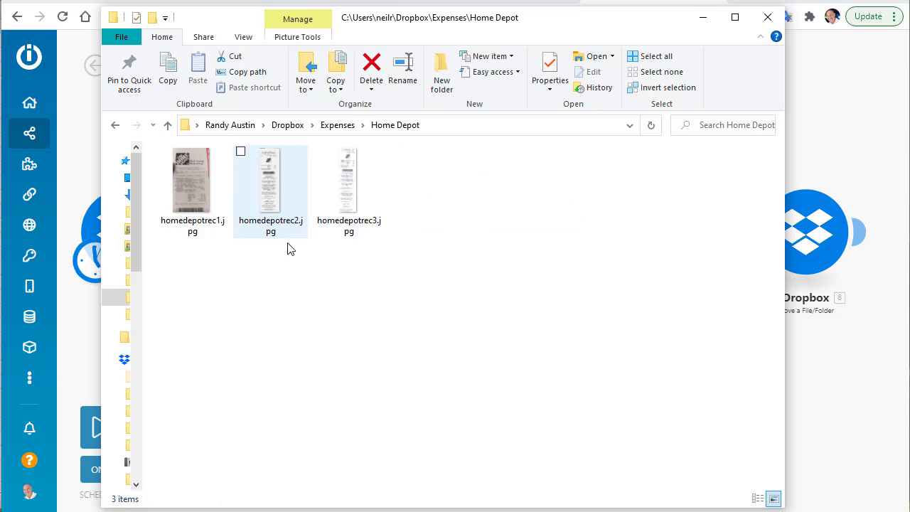
drag(395, 277, 195, 172)
drag(273, 180, 341, 134)
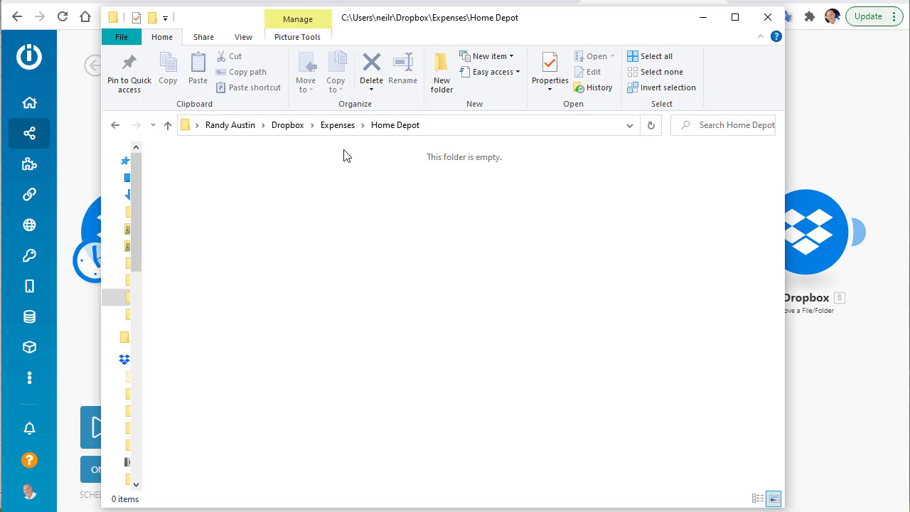
Select both text files in Expense Data, then move homedepotrec3.jpg back into Home Depot
click(338, 125)
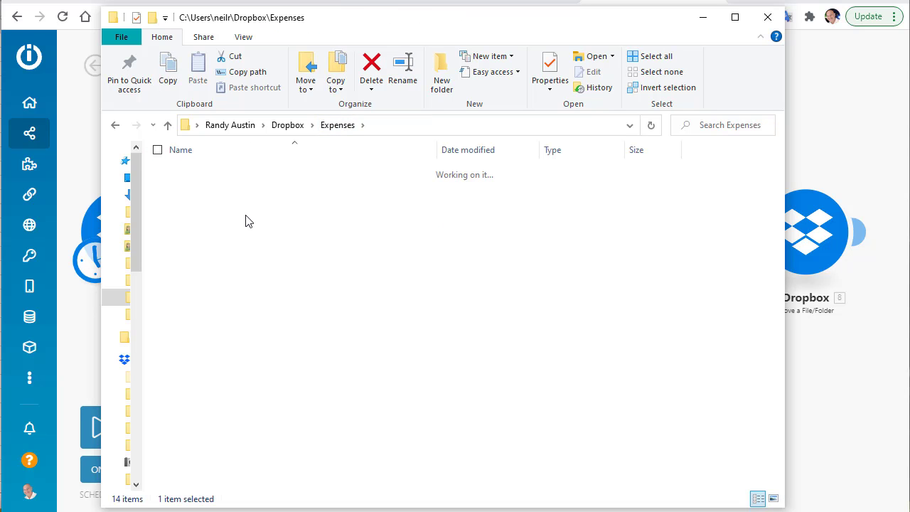
double_click(245, 221)
drag(328, 291, 287, 125)
click(338, 126)
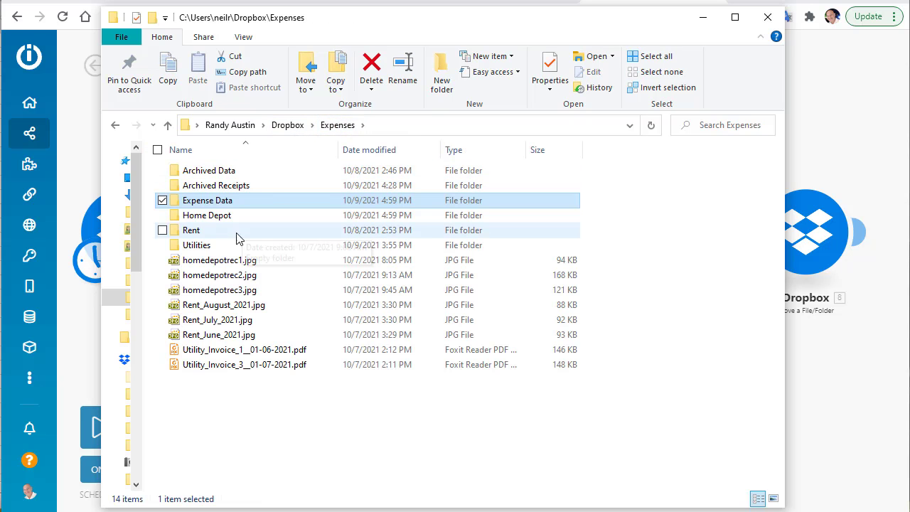
drag(220, 293, 210, 218)
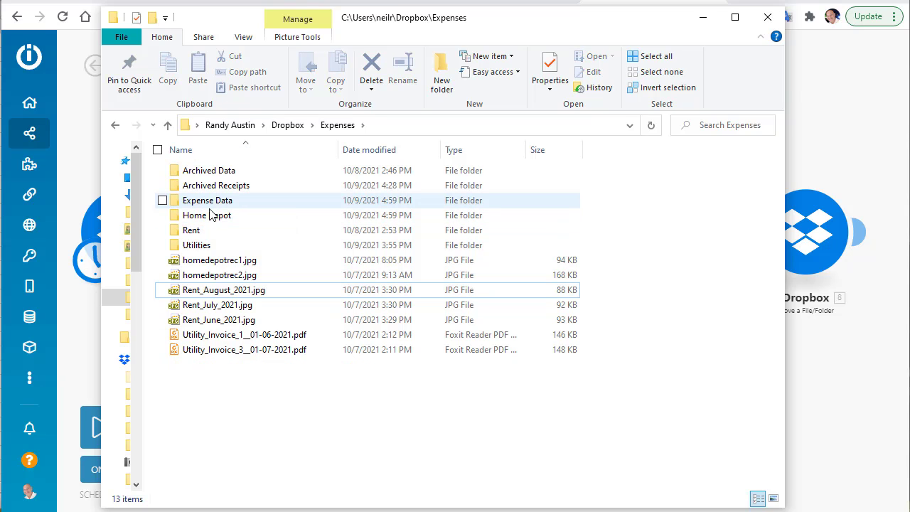
Open homedepotrec3.json.txt from Expense Data and check its receipt date and image file name
click(161, 202)
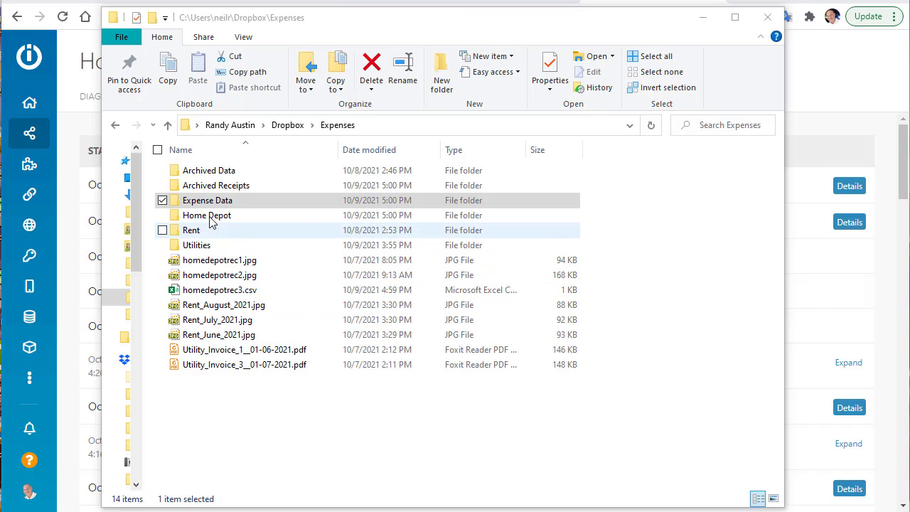
double_click(211, 201)
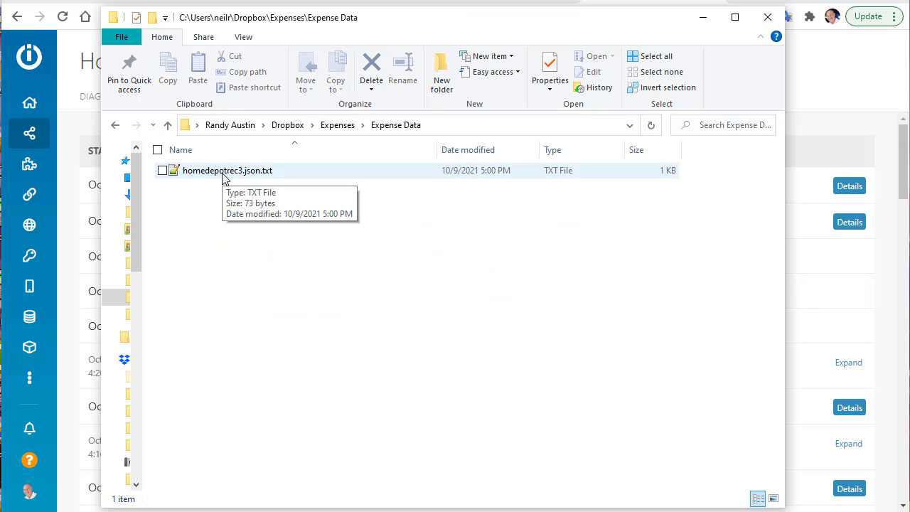
double_click(223, 175)
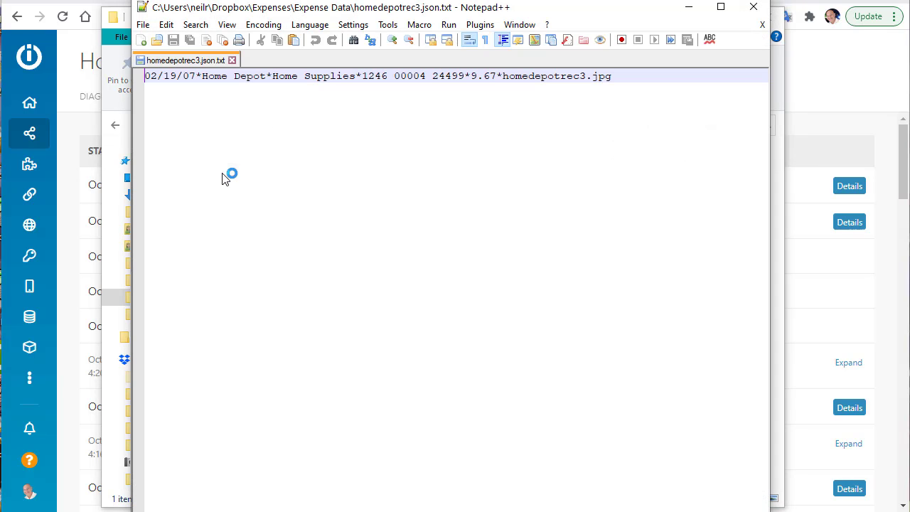
drag(162, 81, 493, 77)
drag(631, 74, 512, 76)
Minimize Notepad++ and locate homedepotrec3.jpg in the Archived Receipts folder
click(688, 8)
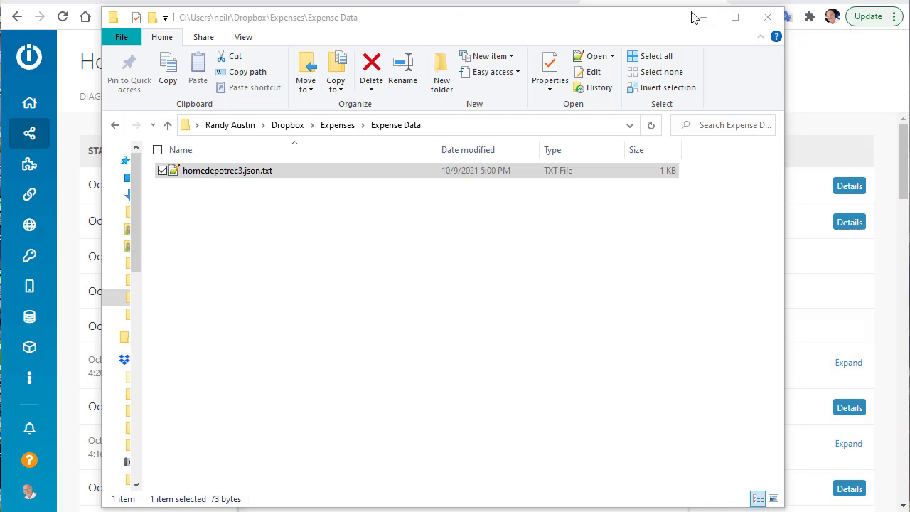
click(339, 129)
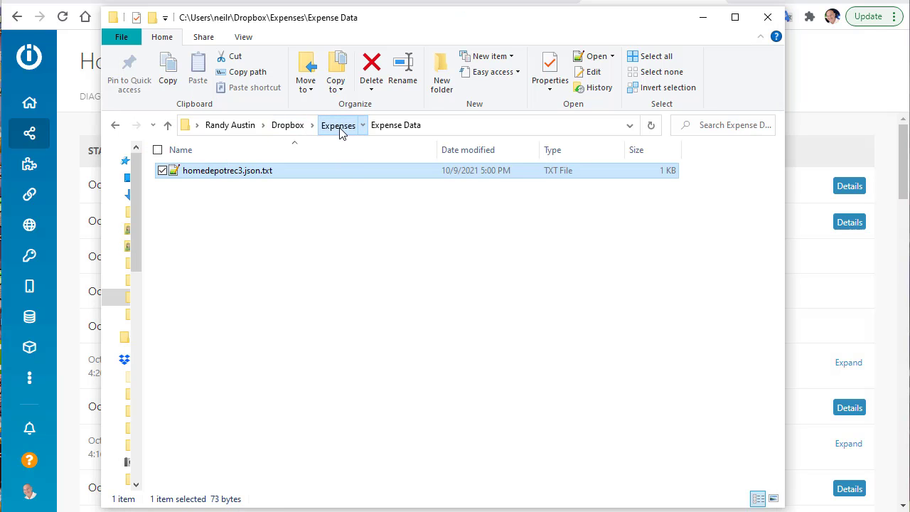
double_click(236, 185)
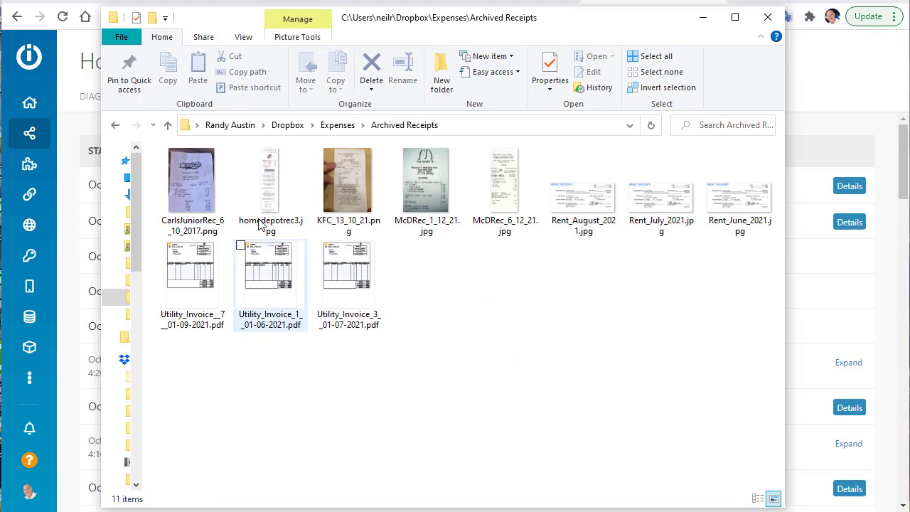
click(292, 186)
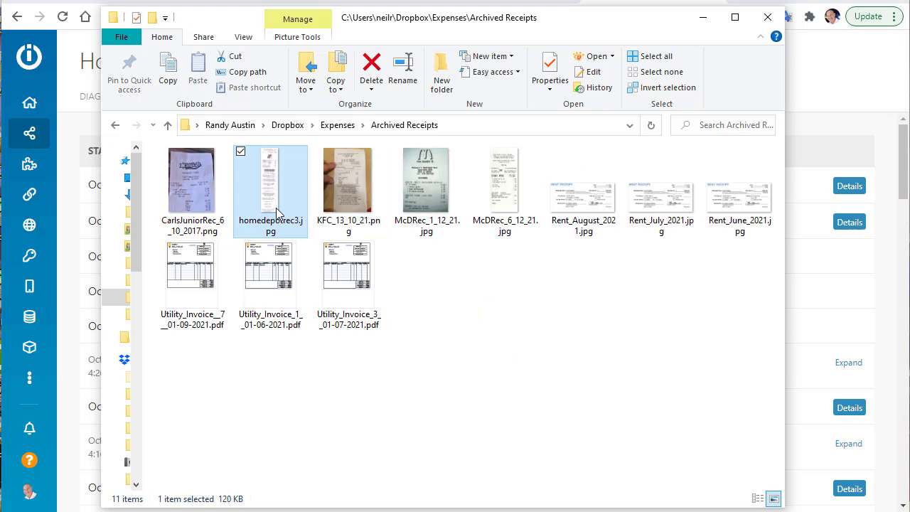
Open the Home Depot Parser's run history and the details of the 5:00 PM run
click(824, 69)
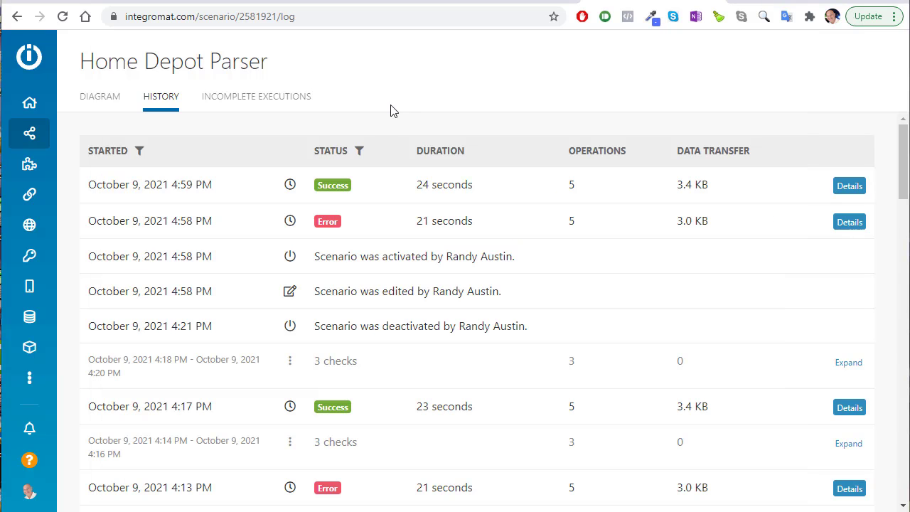
click(93, 99)
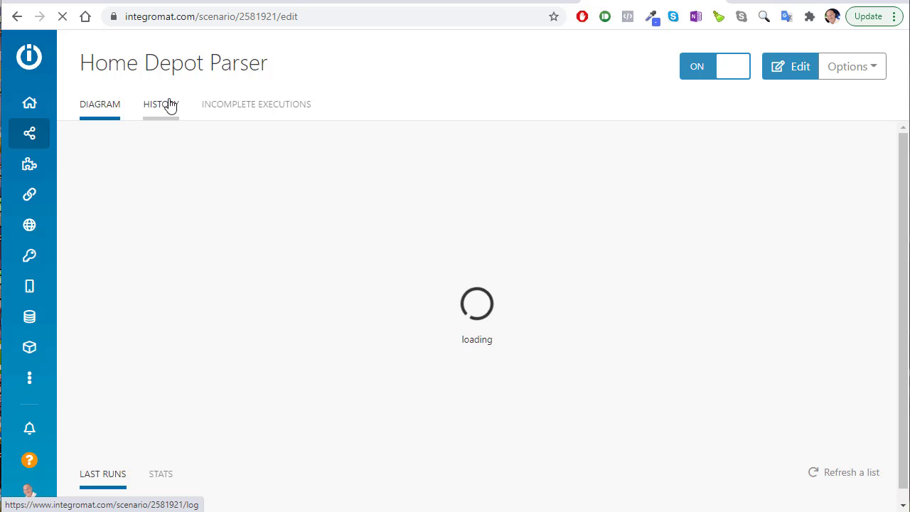
click(171, 107)
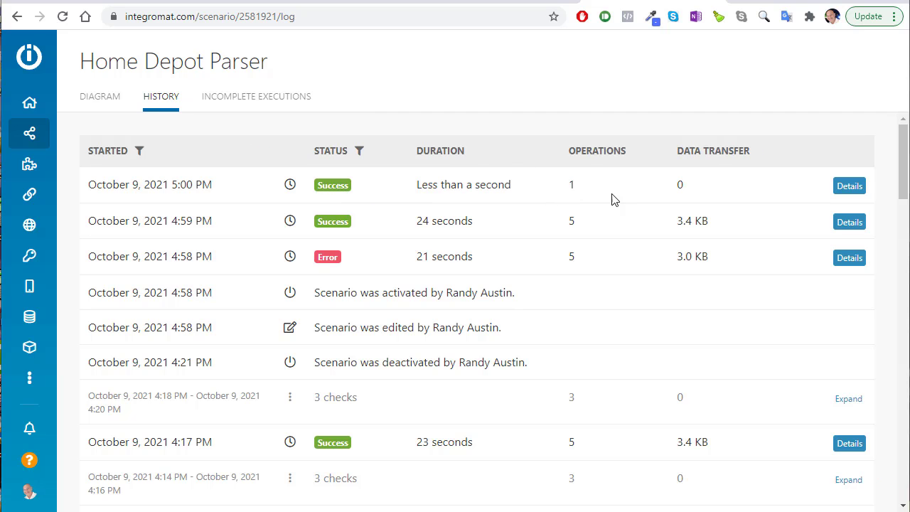
click(839, 189)
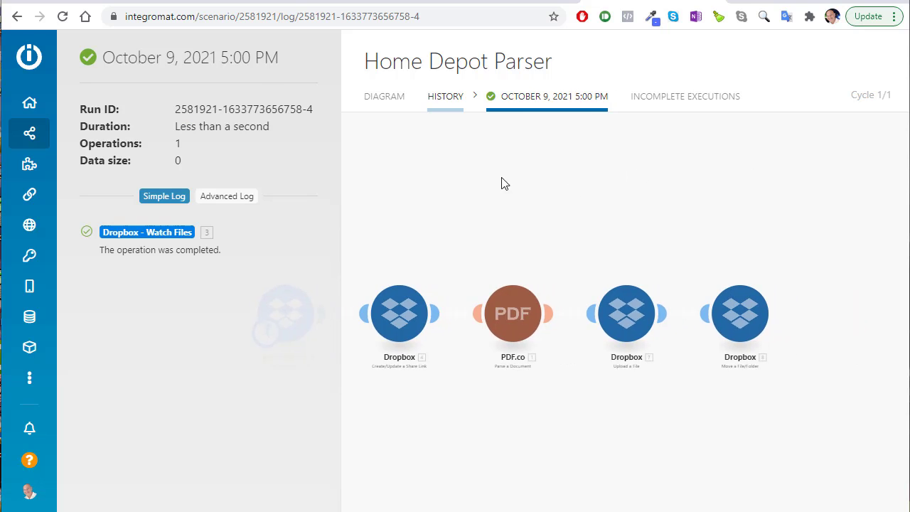
Inspect the Watch Files, share link, PDF.co parse, upload and move modules, then return to the diagram
click(421, 251)
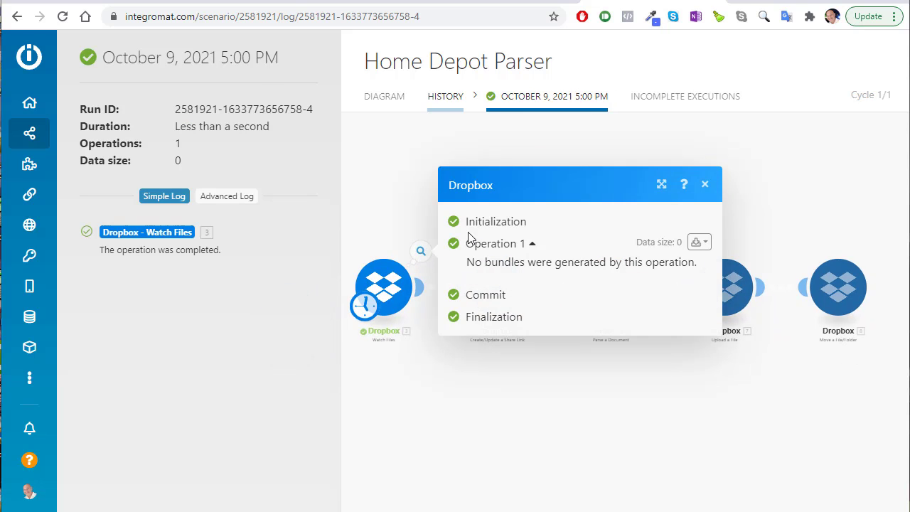
click(496, 160)
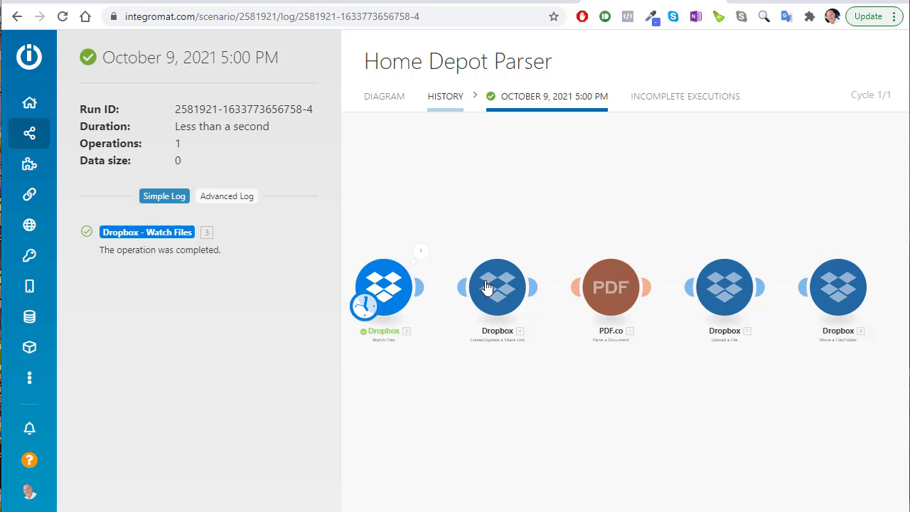
click(511, 279)
click(634, 163)
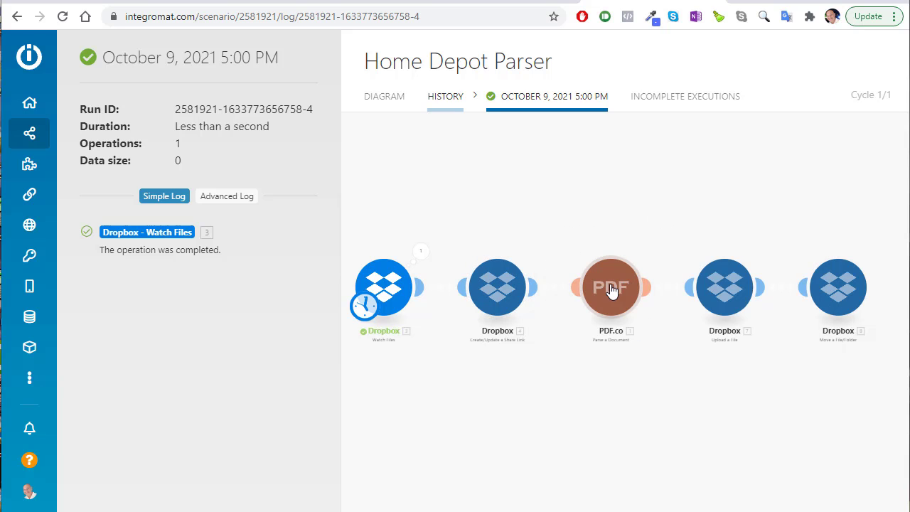
click(611, 286)
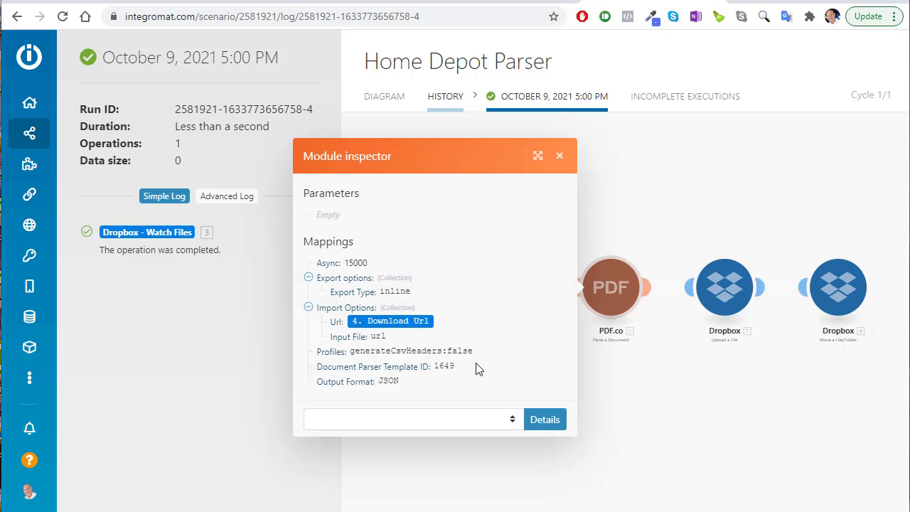
click(724, 286)
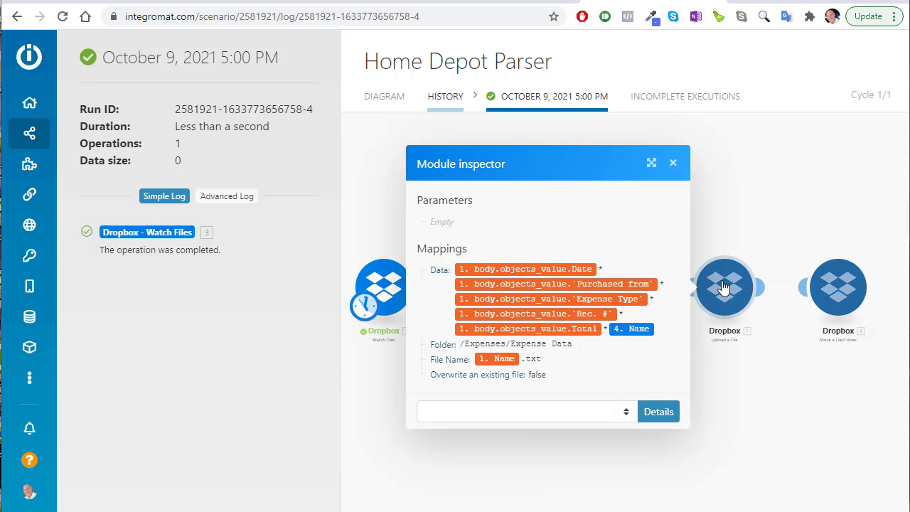
click(813, 293)
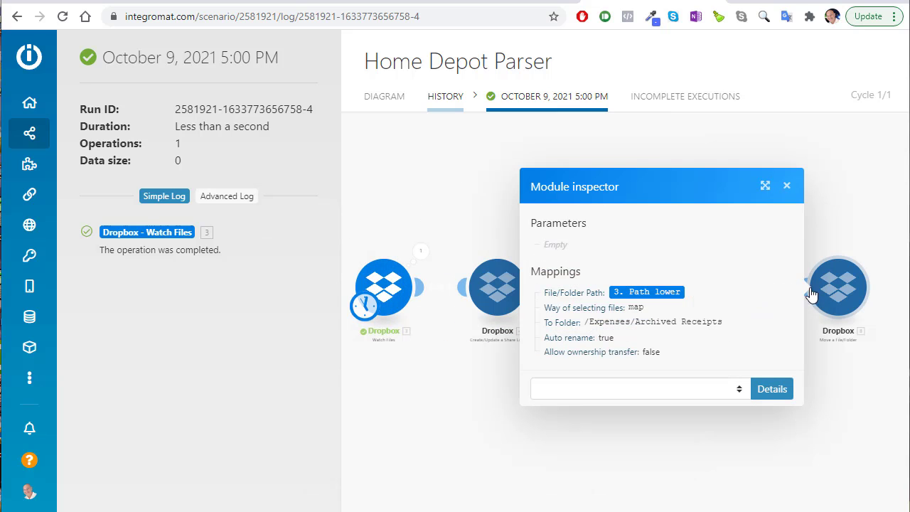
click(790, 150)
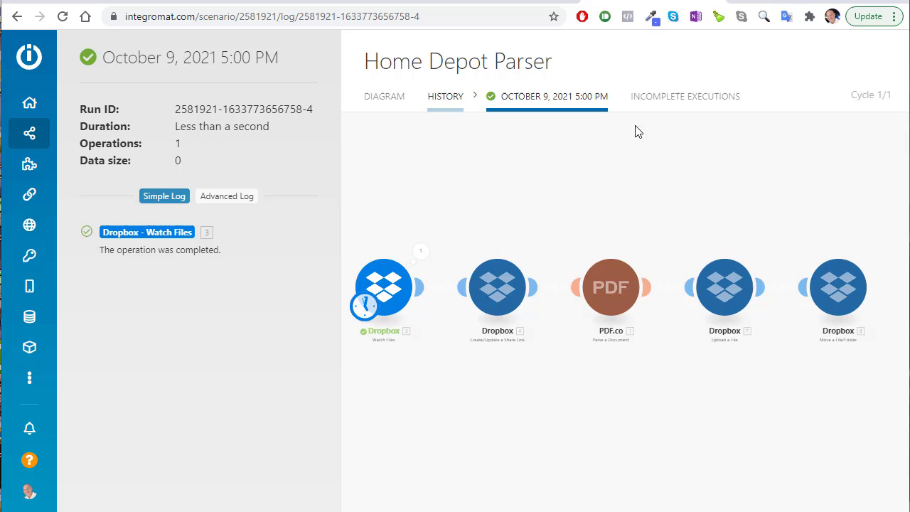
click(366, 106)
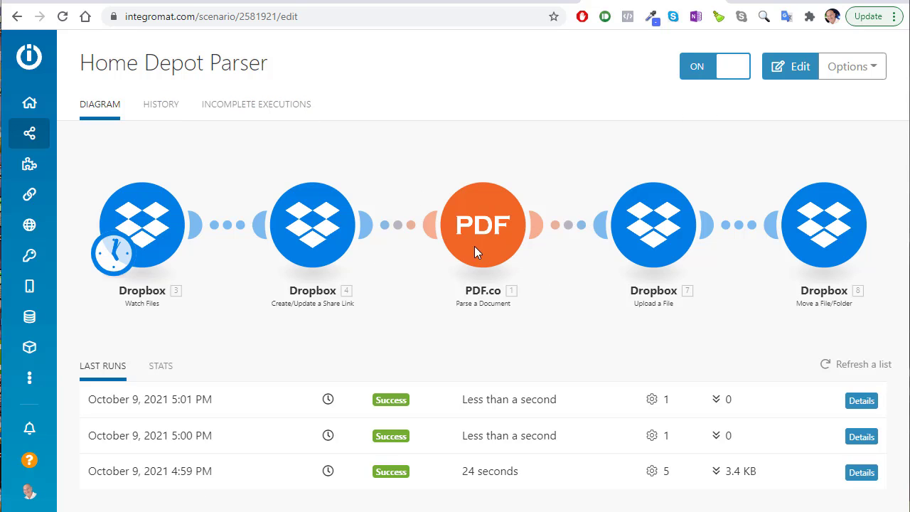
Open the Home Depot Parser scenario in the editor and review the Dropbox Watch Files settings
click(877, 69)
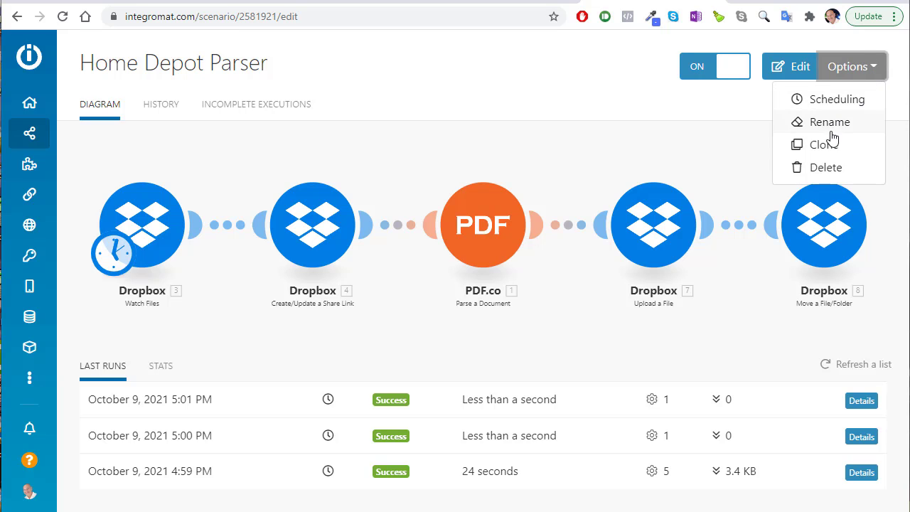
click(404, 95)
click(145, 228)
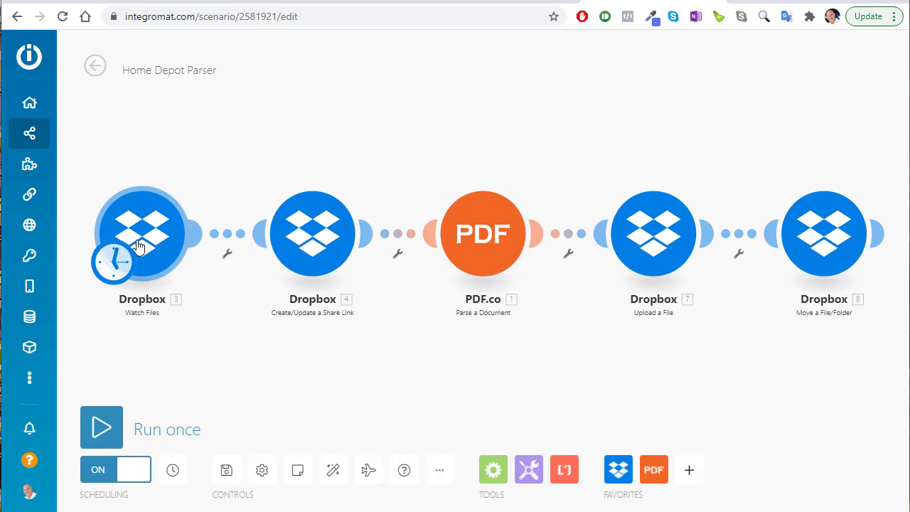
click(139, 245)
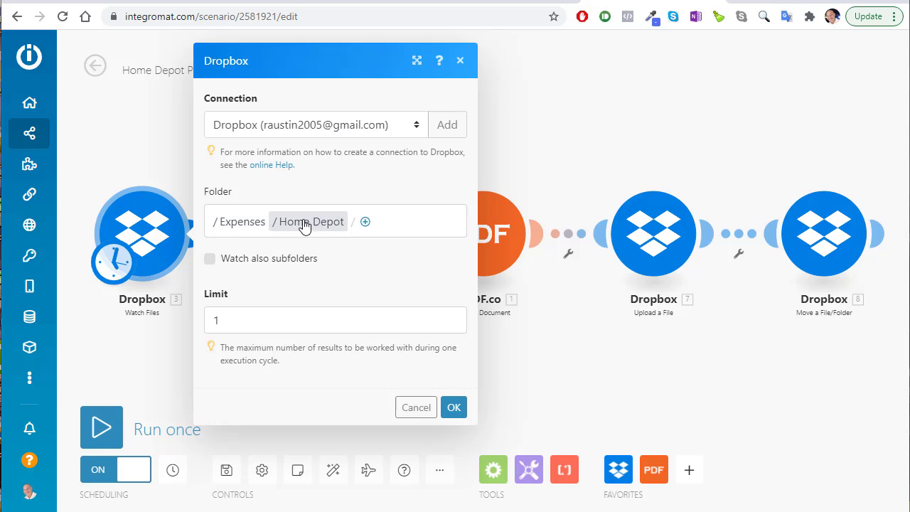
click(630, 133)
Confirm the PDF.co module's Template ID 1649 is the HomeDepot template in PDF.co's templates list
click(519, 265)
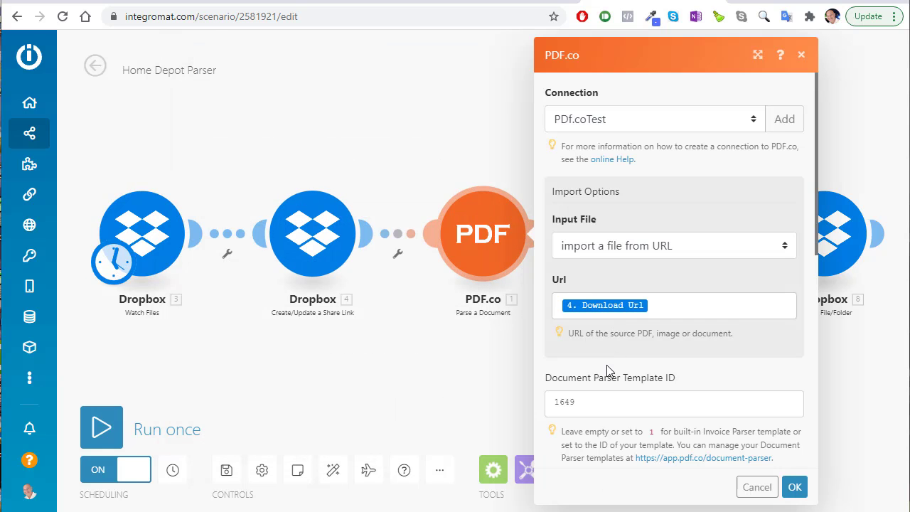
click(574, 402)
drag(574, 401, 550, 400)
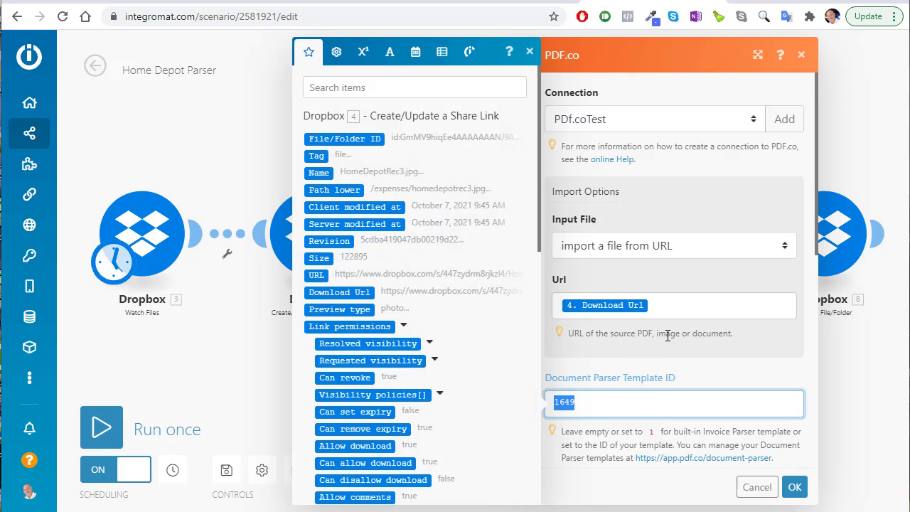
click(208, 146)
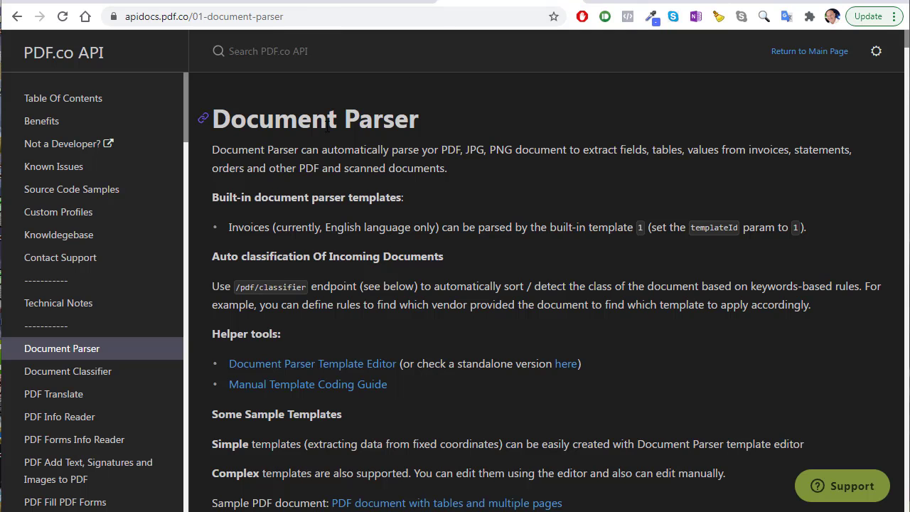
click(267, 2)
scroll(214, 242, down, 3)
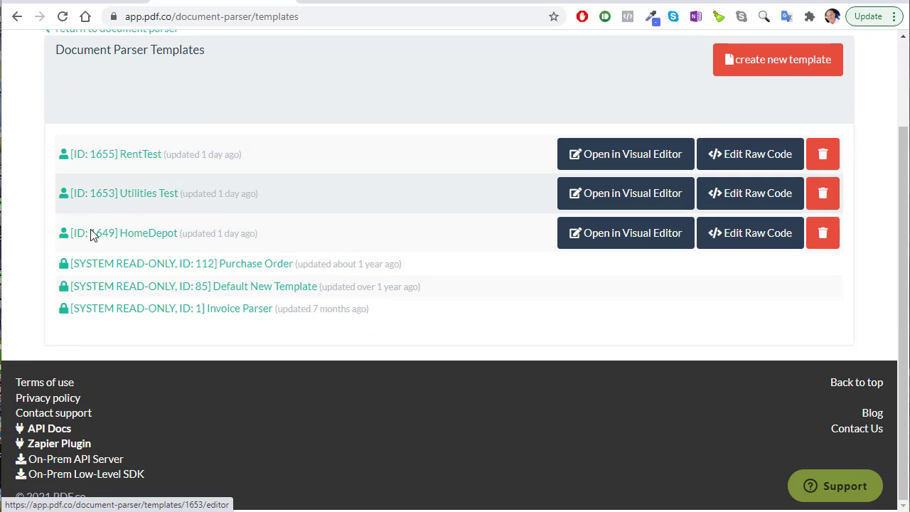
click(112, 238)
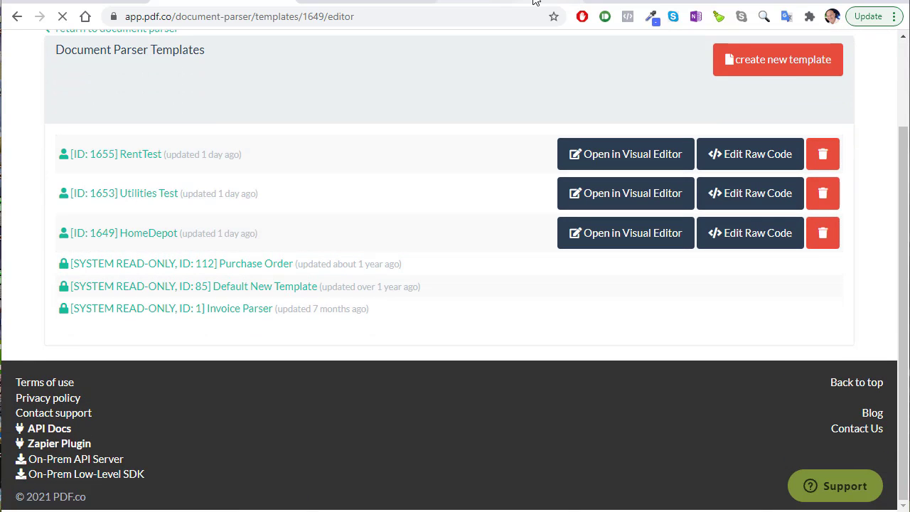
click(400, 2)
click(213, 2)
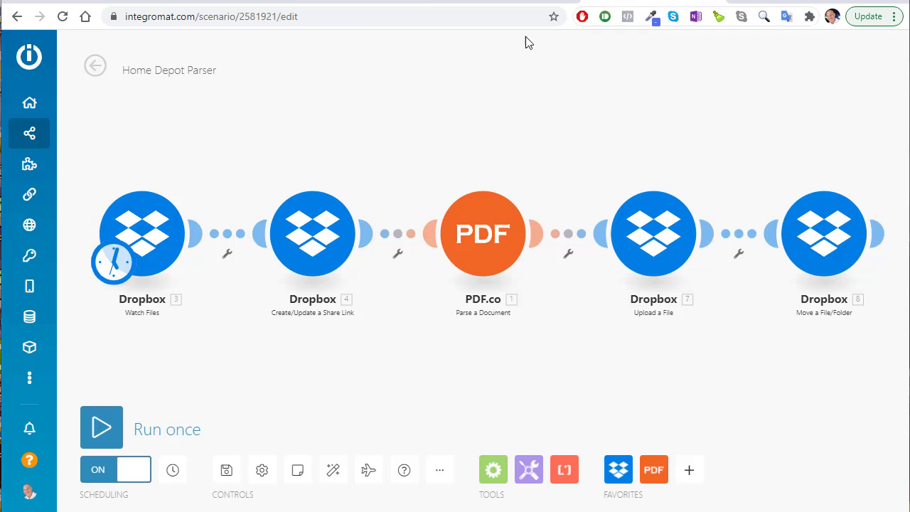
Select the word 'Parser' in the scenario name, then deselect it
click(190, 71)
double_click(200, 66)
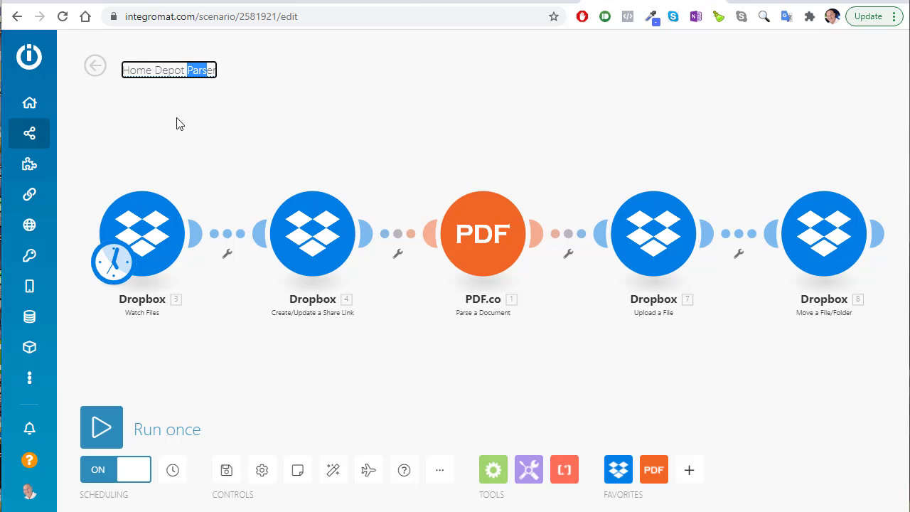
click(210, 70)
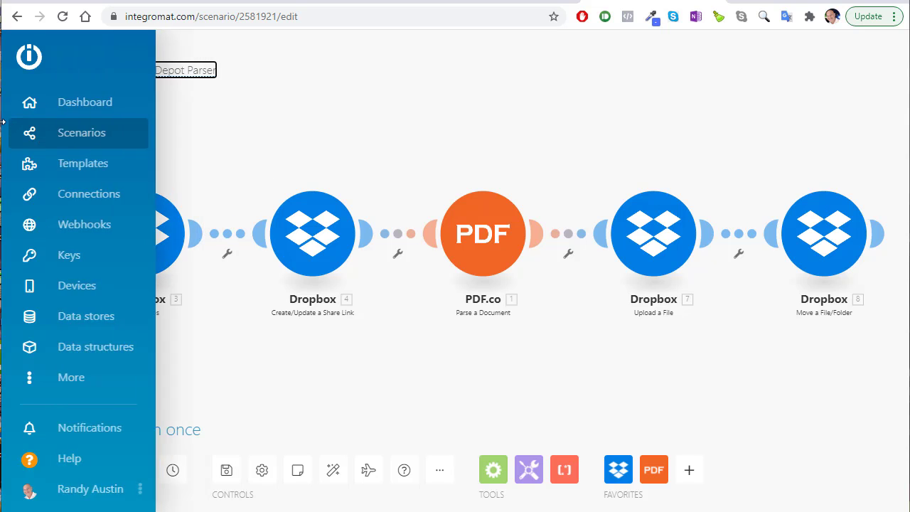
Delete the Integration Dropbox, PDF.co scenario from PDF-Pic Parsers and turn the Utilities scenario on
click(56, 138)
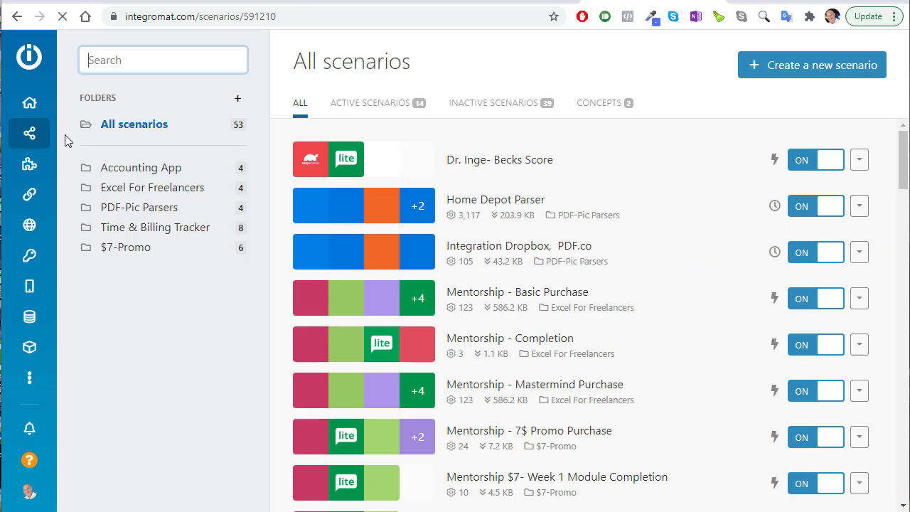
click(153, 216)
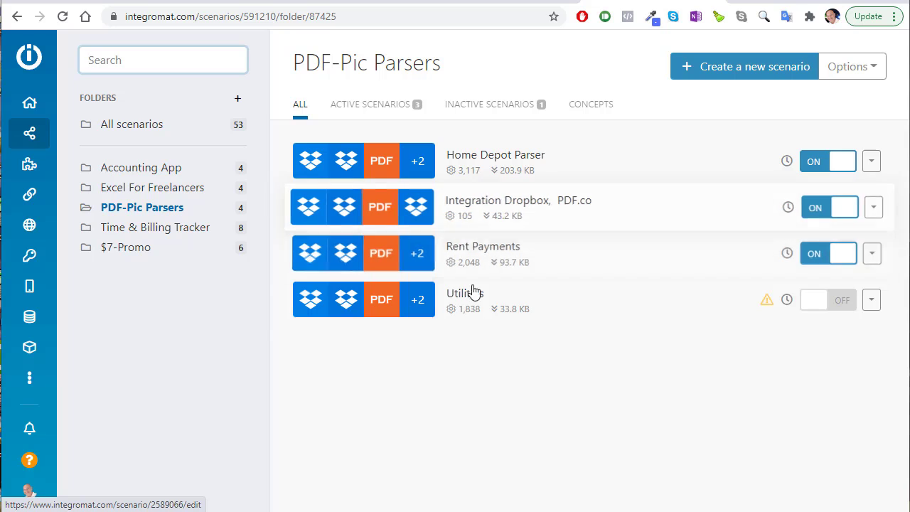
click(879, 206)
click(794, 329)
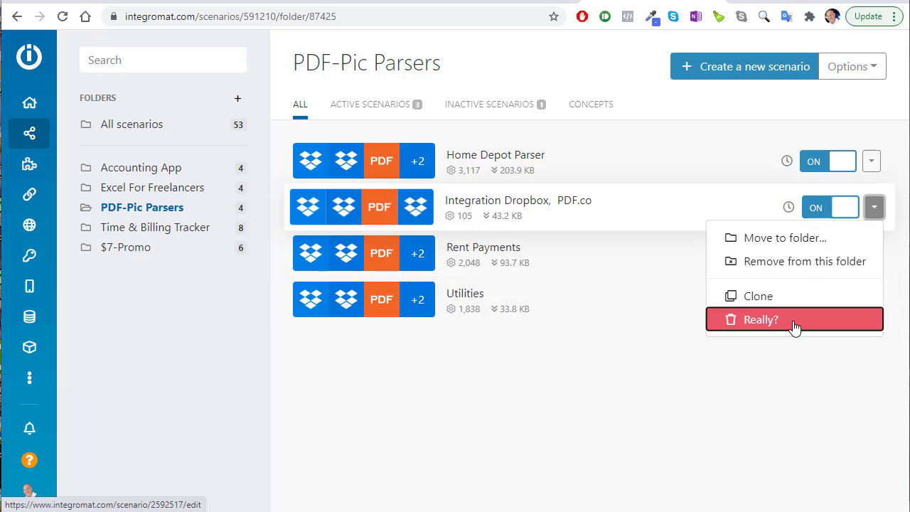
click(775, 329)
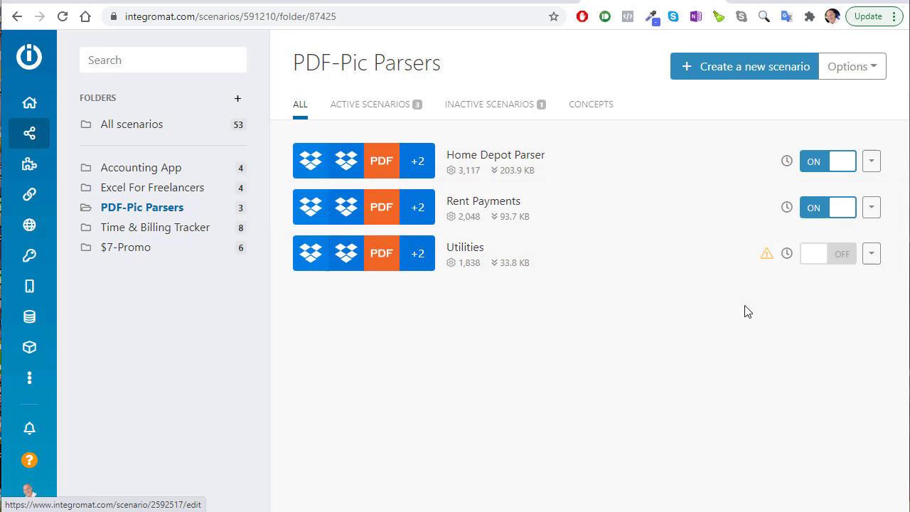
click(844, 260)
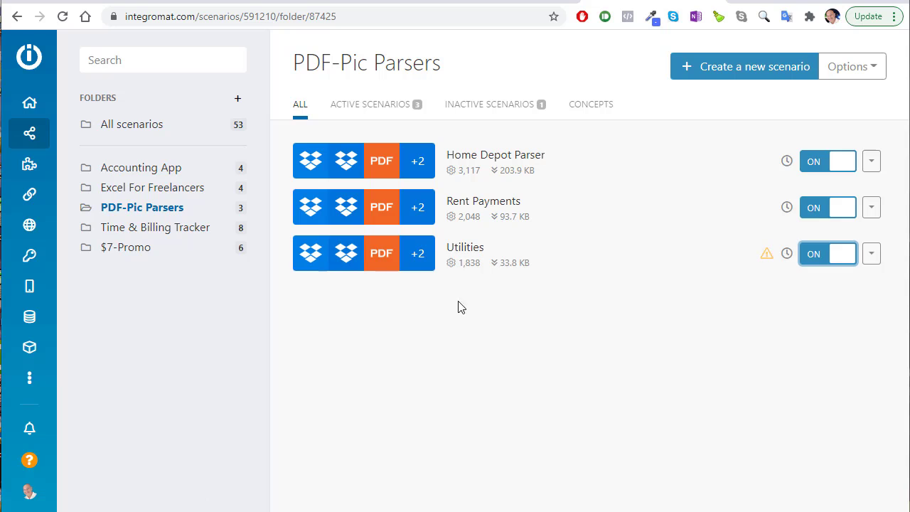
click(327, 263)
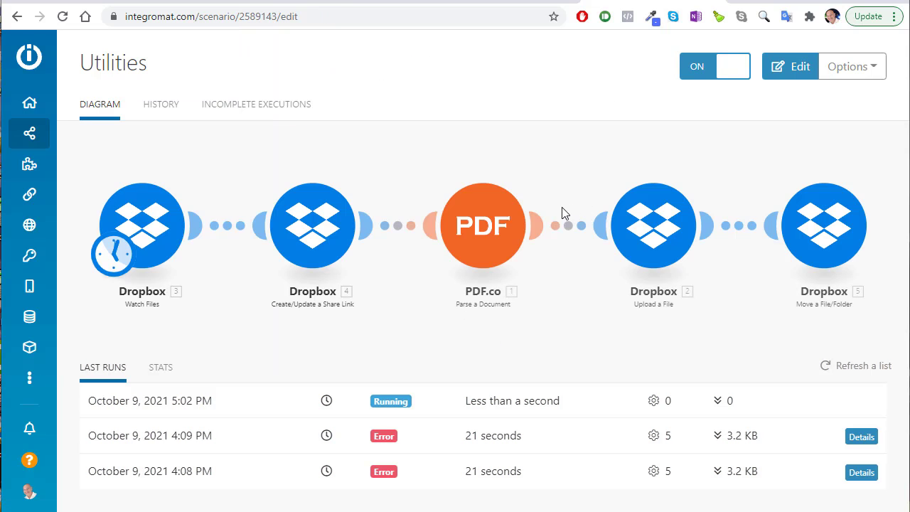
Enable Auto rename in the advanced settings of the final Dropbox Move a File/Folder step
click(825, 228)
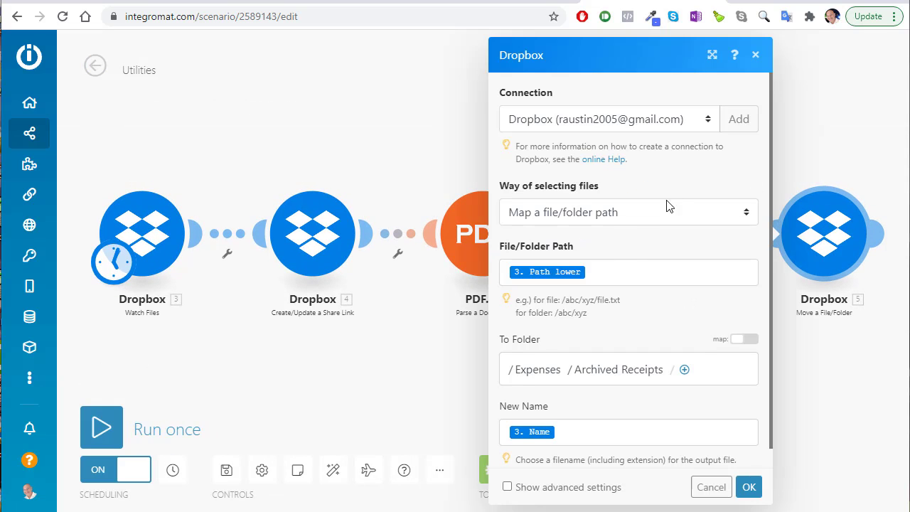
scroll(669, 206, down, 1)
click(507, 487)
scroll(565, 413, down, 1)
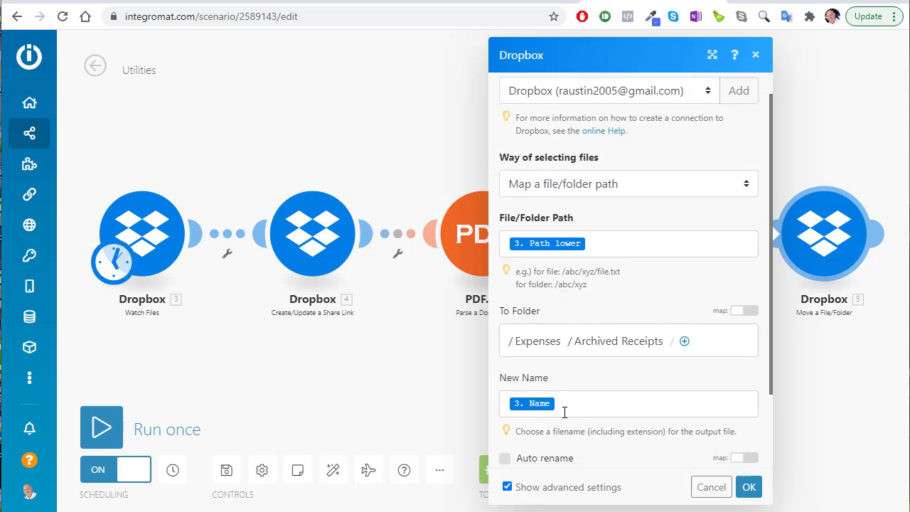
scroll(565, 412, down, 1)
click(505, 363)
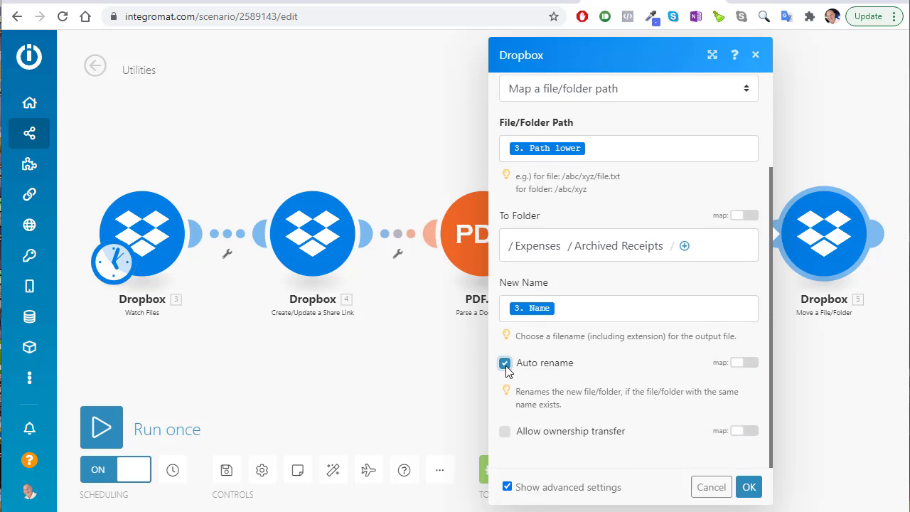
click(750, 488)
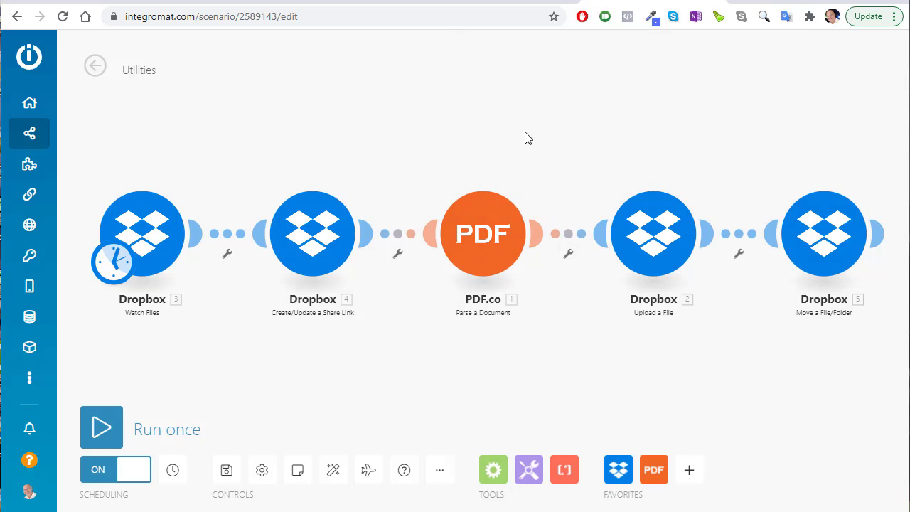
scroll(369, 131, up, 1)
scroll(368, 132, down, 1)
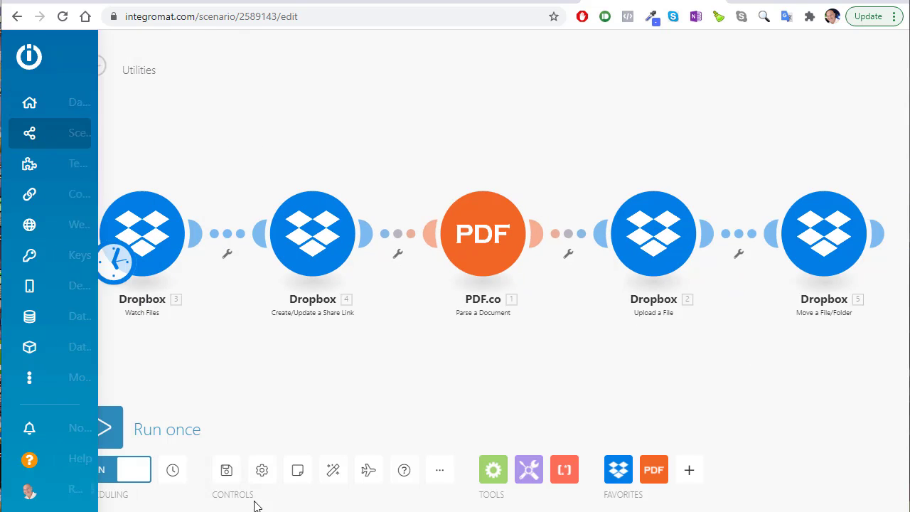
Save the Utilities scenario, check its run history, and return to the diagram
click(227, 470)
click(95, 66)
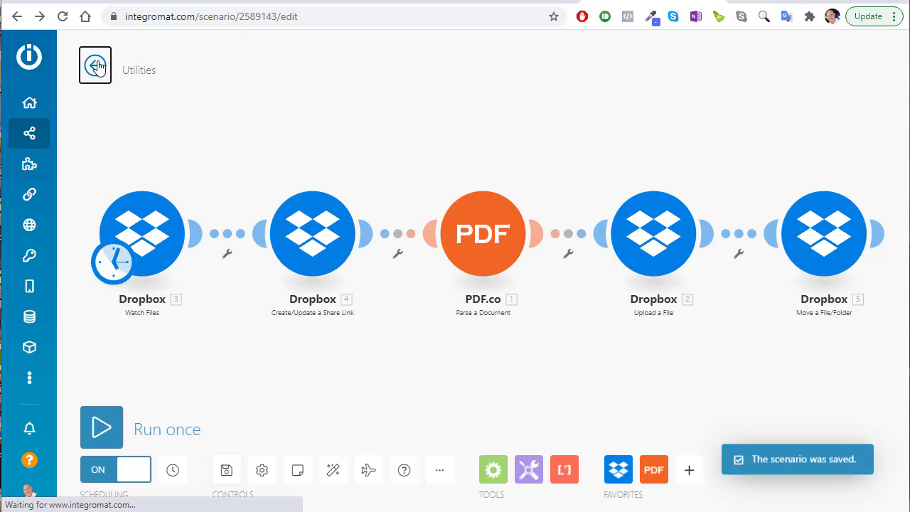
click(159, 106)
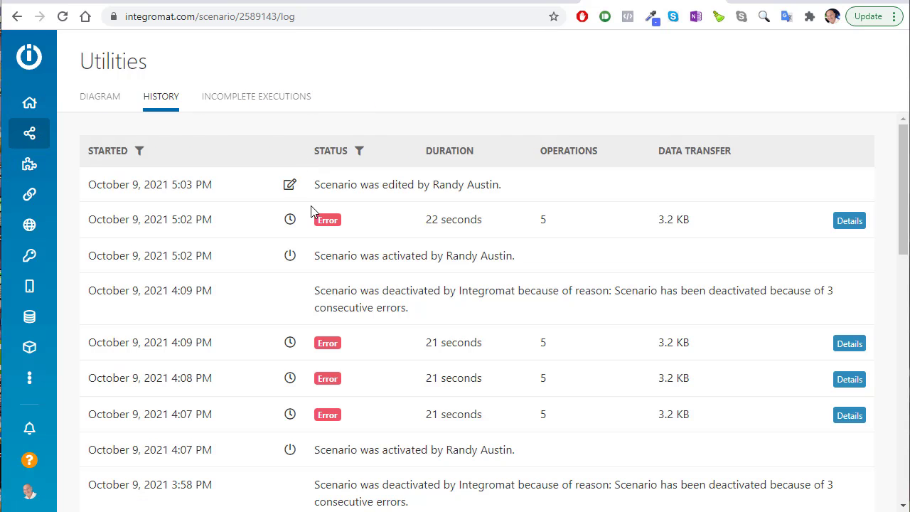
click(99, 97)
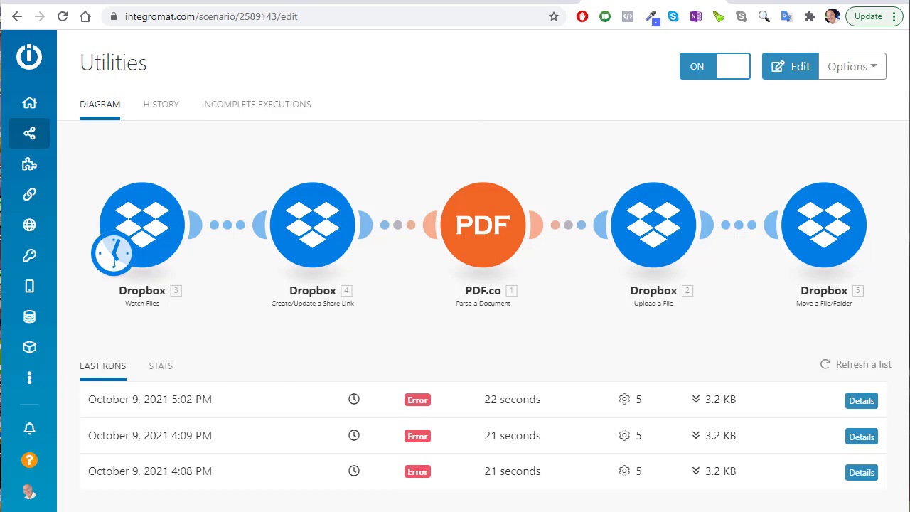
key(alt+Tab)
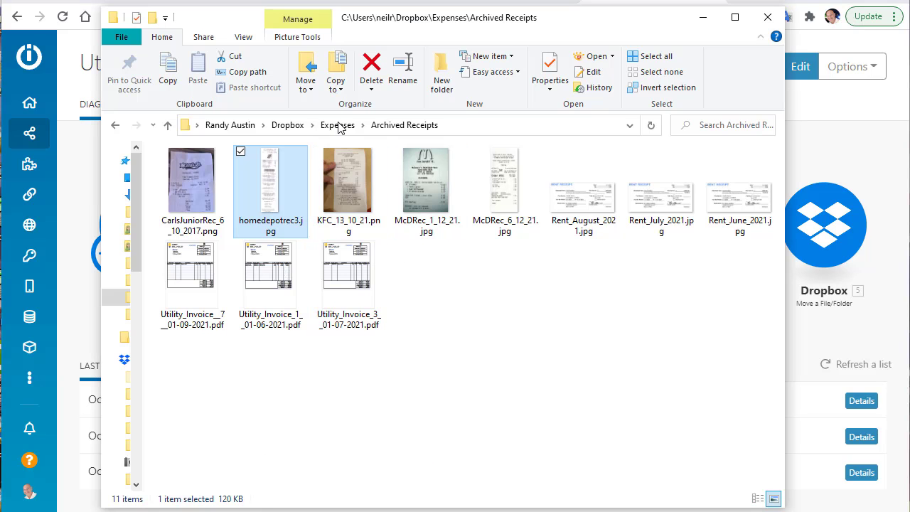
click(340, 127)
double_click(210, 201)
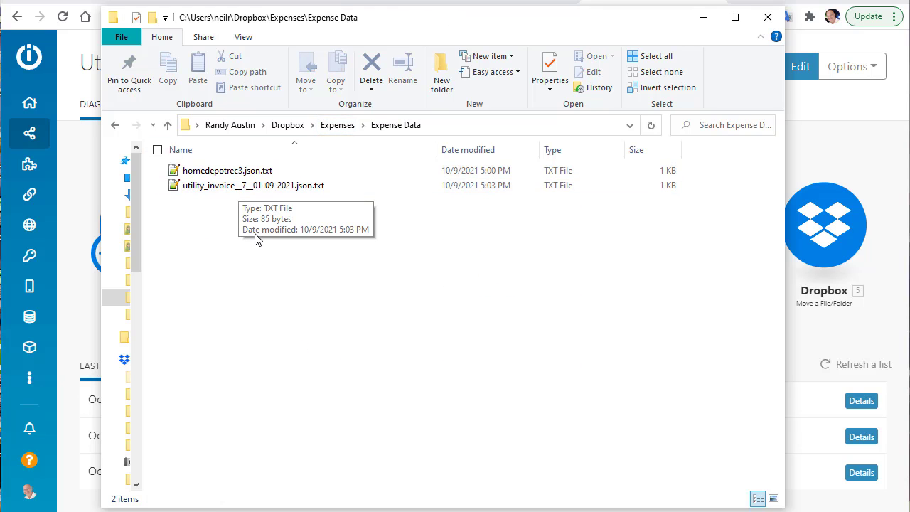
click(703, 17)
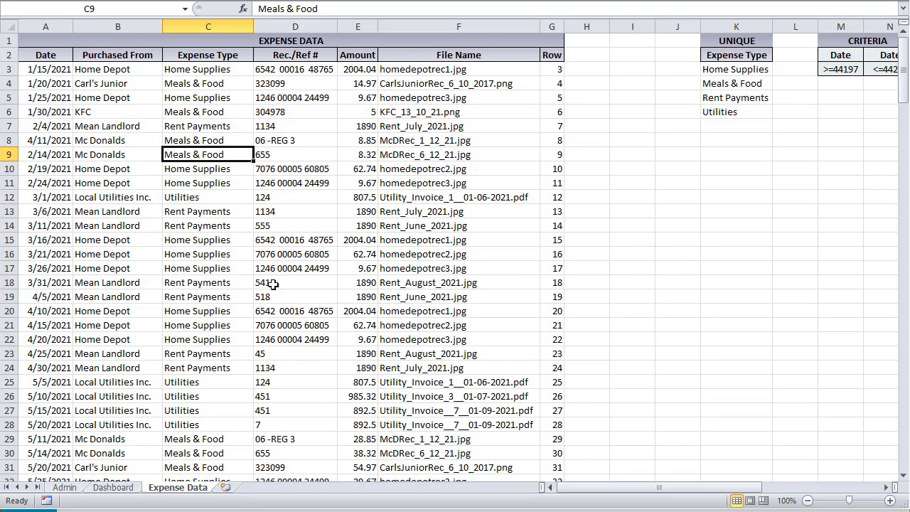
Select the empty row A41:G41 below the last expense, then open the VBA editor with Alt+F11
scroll(173, 140, down, 5)
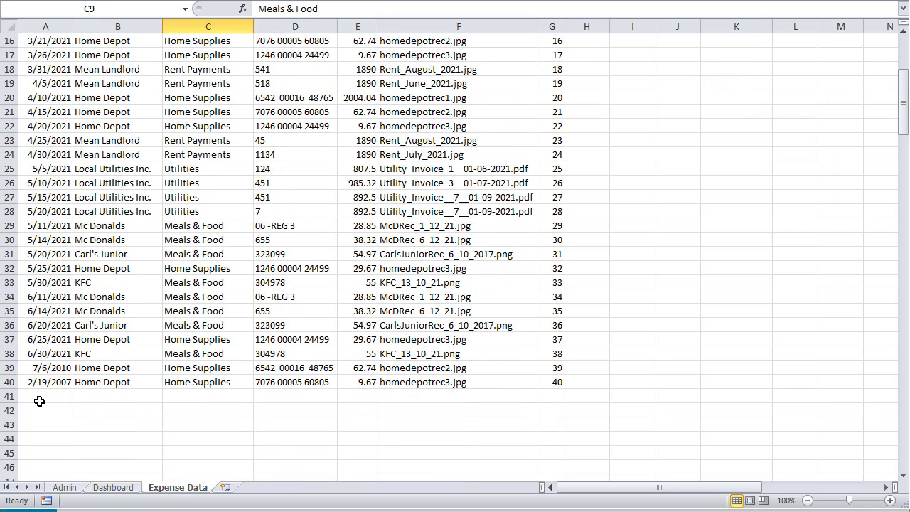
drag(39, 401, 552, 396)
scroll(528, 331, up, 4)
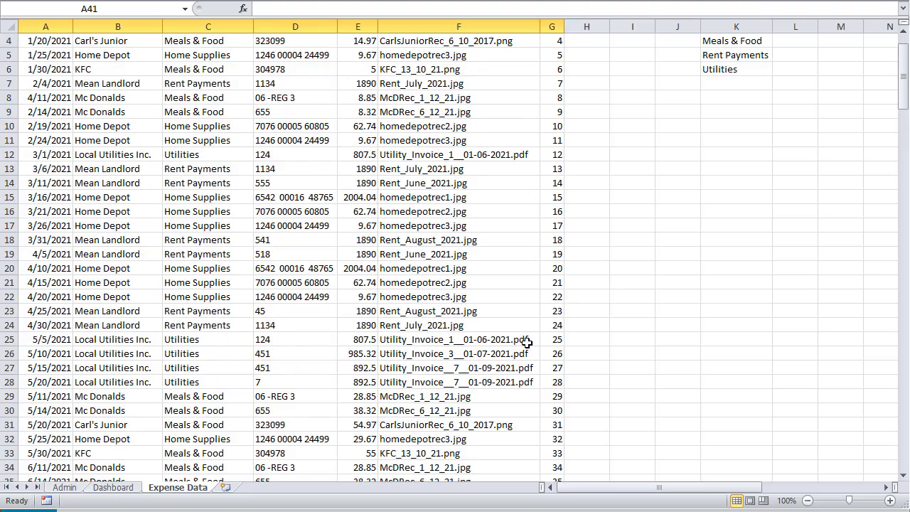
key(alt+F11)
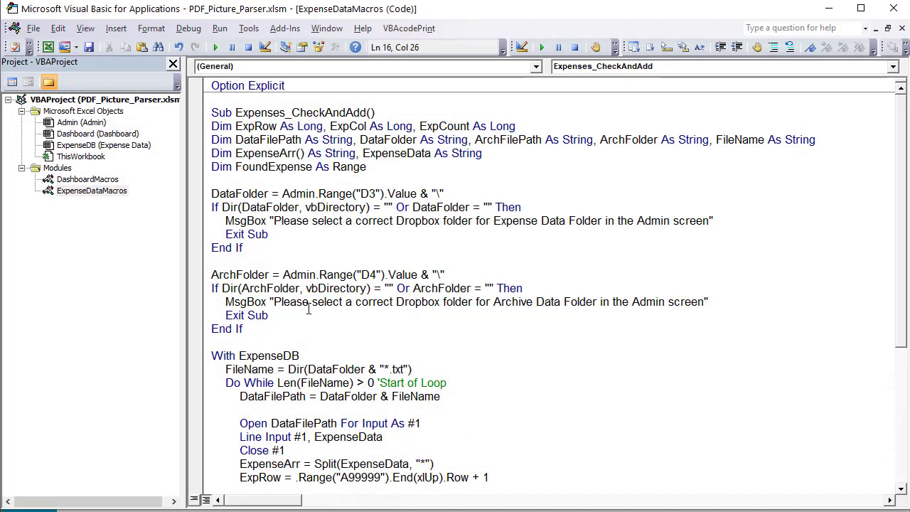
key(alt+F11)
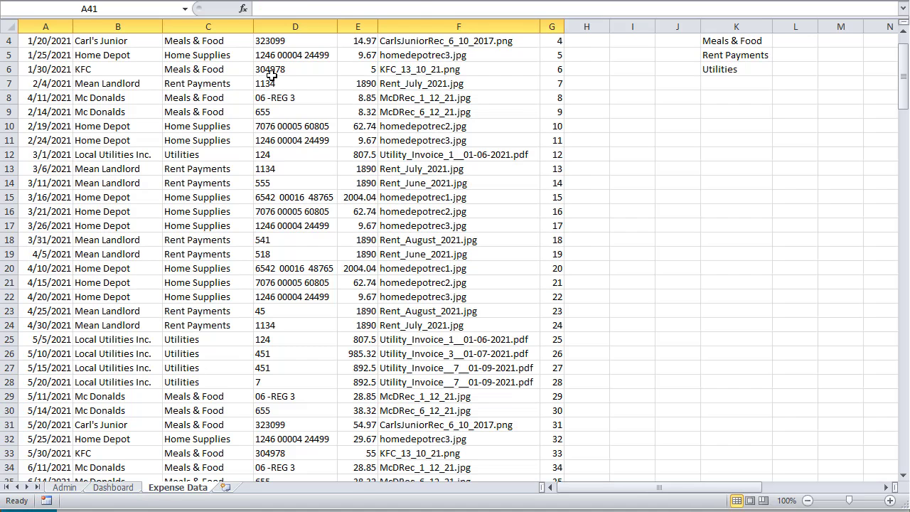
click(414, 2)
click(22, 40)
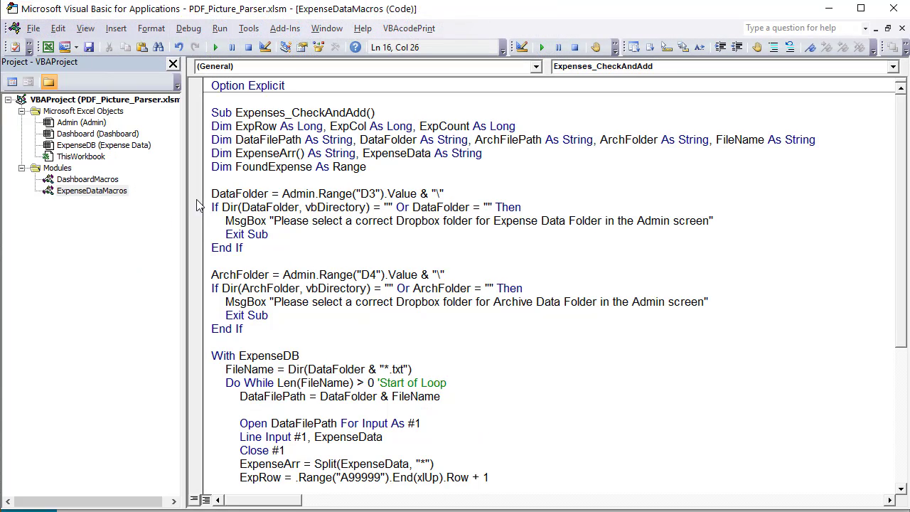
click(90, 195)
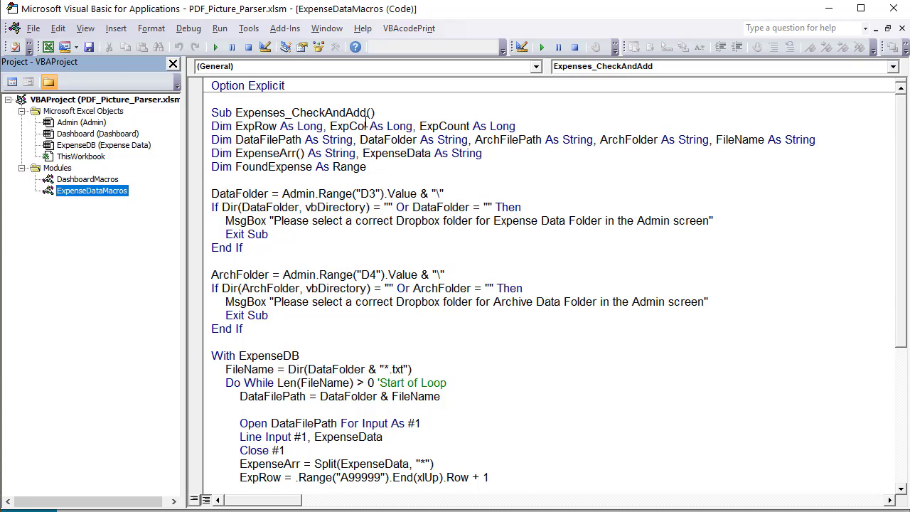
drag(365, 112, 248, 112)
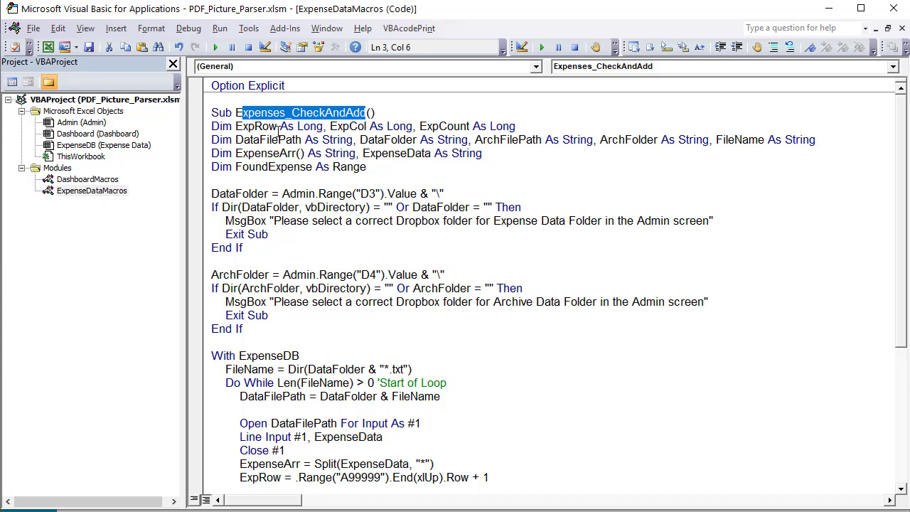
drag(277, 127, 243, 126)
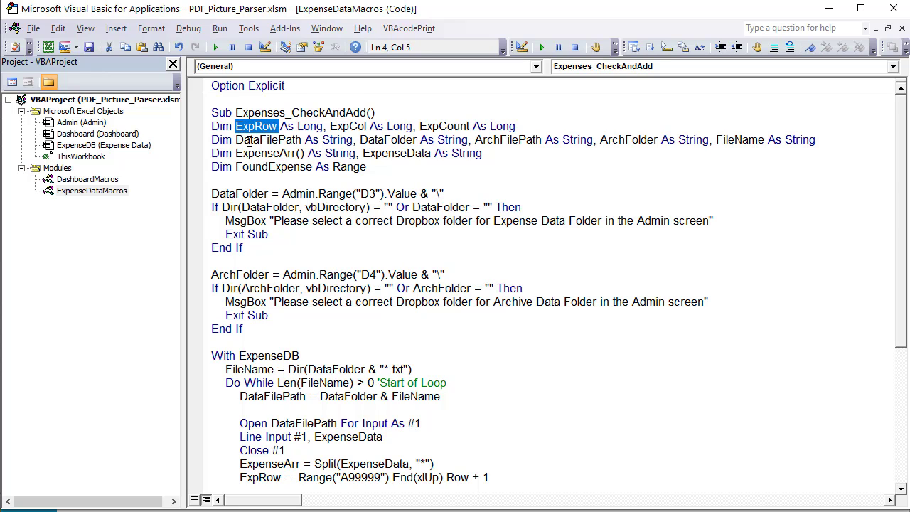
drag(368, 127, 325, 127)
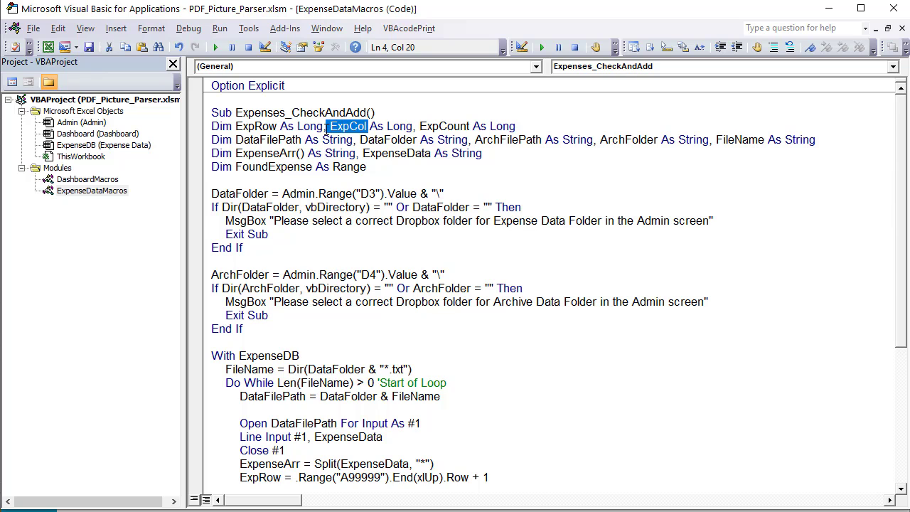
key(alt+F11)
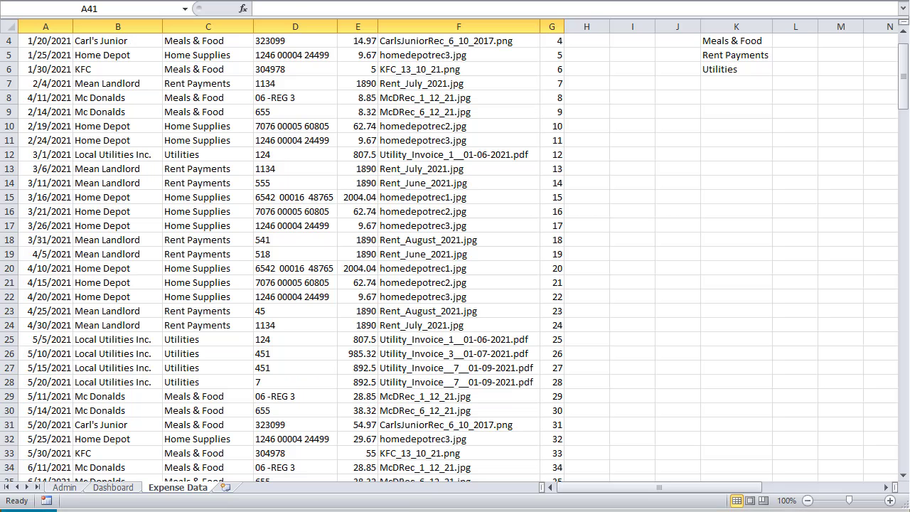
drag(61, 425, 415, 384)
drag(524, 385, 503, 414)
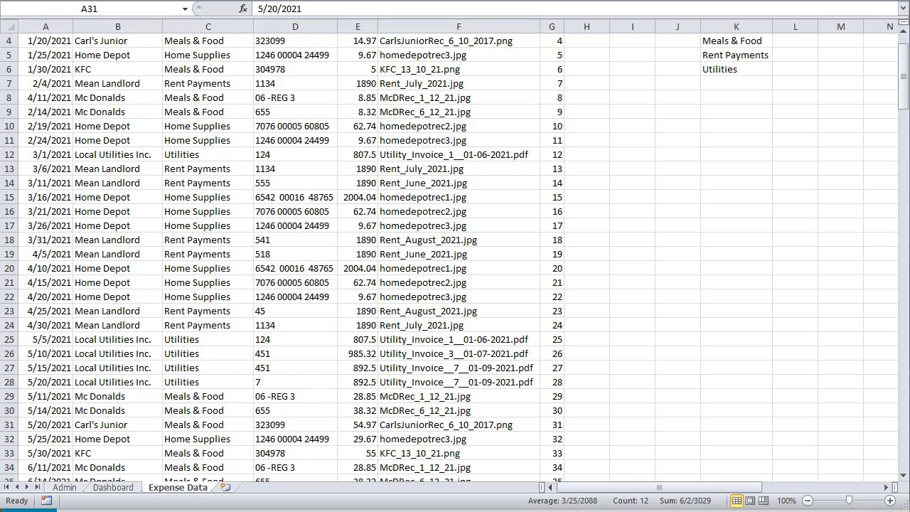
key(alt+F11)
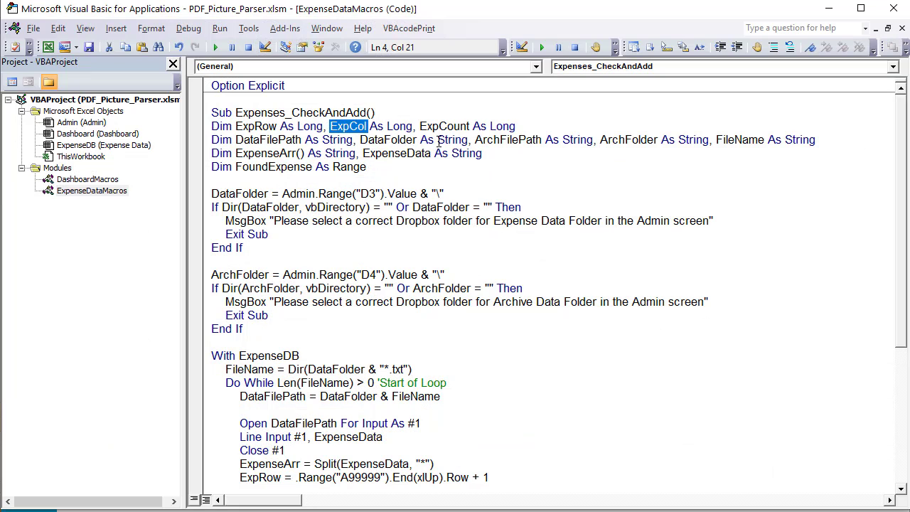
drag(517, 126, 422, 125)
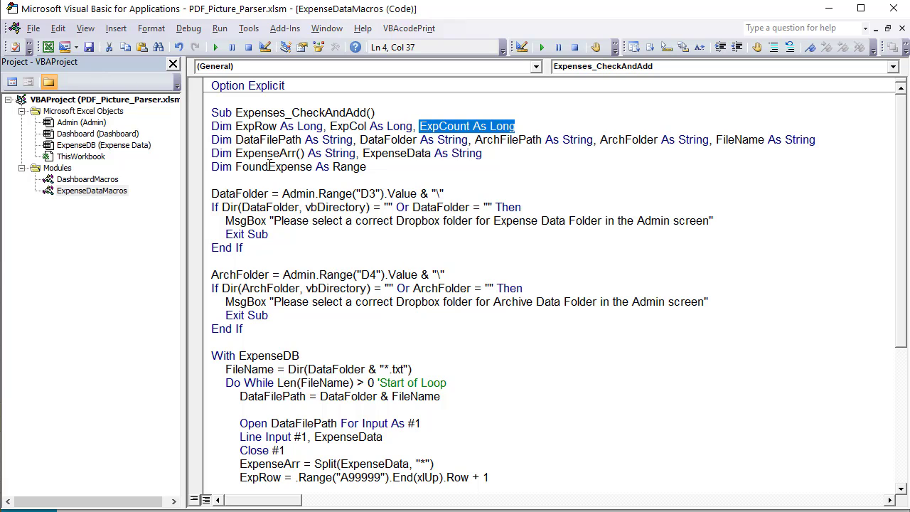
drag(302, 140, 235, 140)
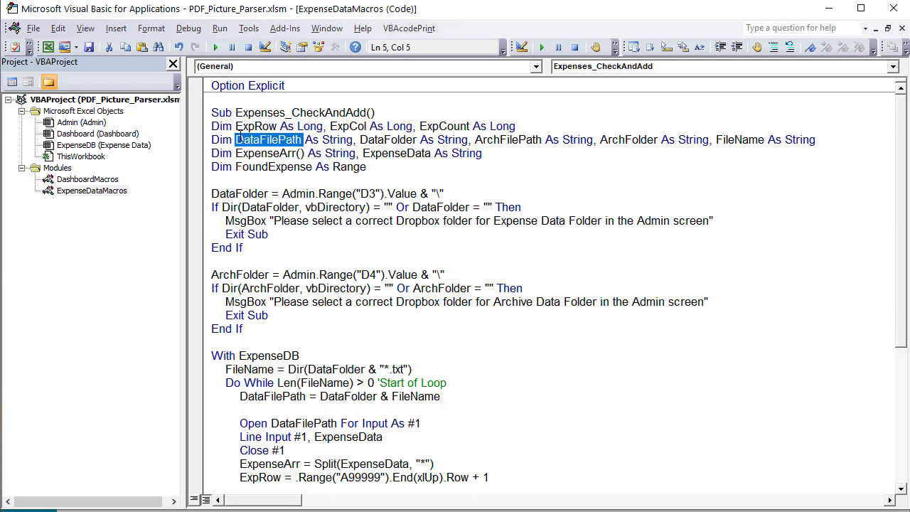
drag(356, 140, 413, 141)
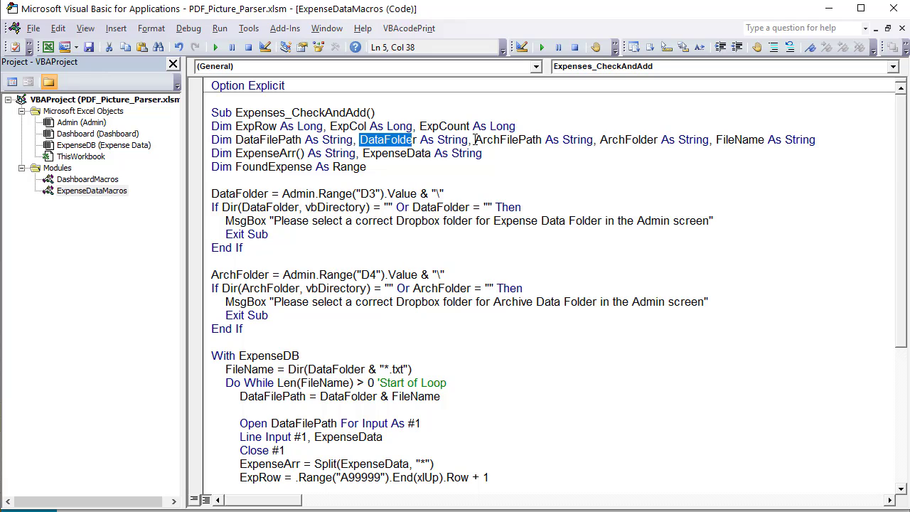
drag(475, 139, 542, 138)
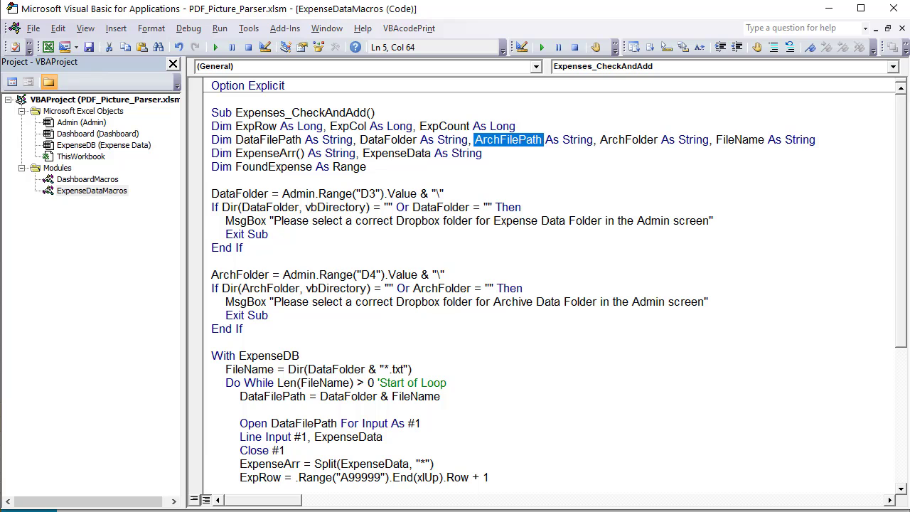
key(alt+Tab)
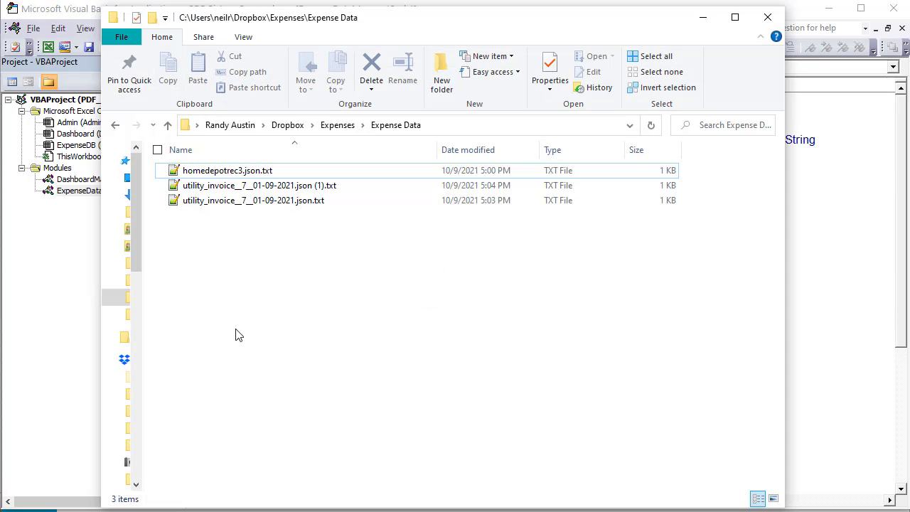
Review the four .json.txt files in the Archived Data folder, then go back to Expenses
click(339, 126)
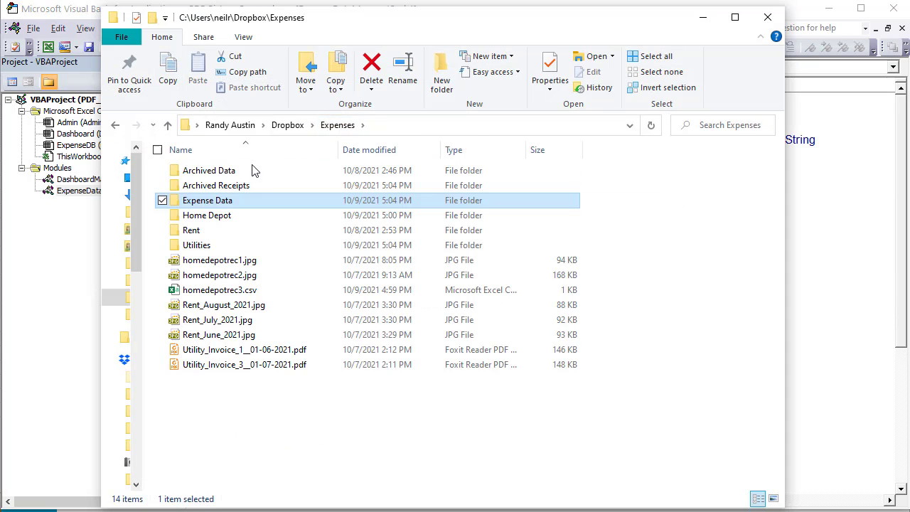
double_click(216, 172)
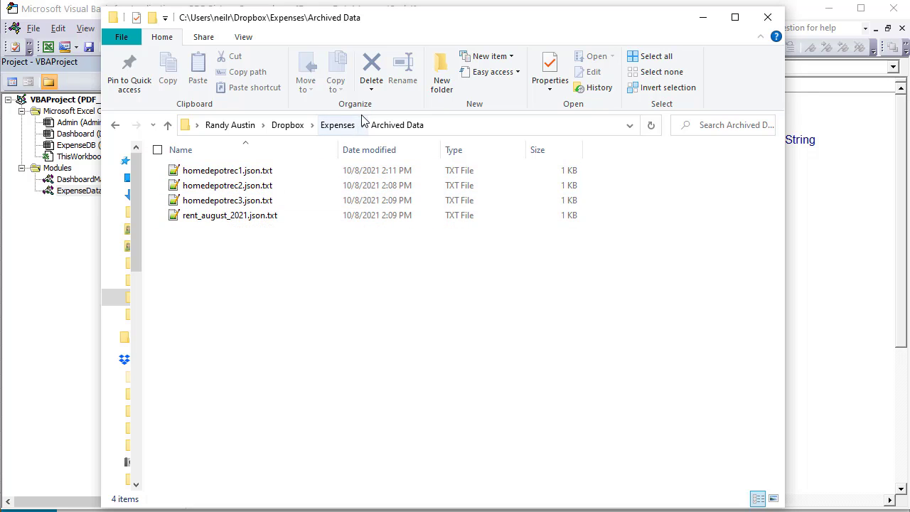
click(338, 126)
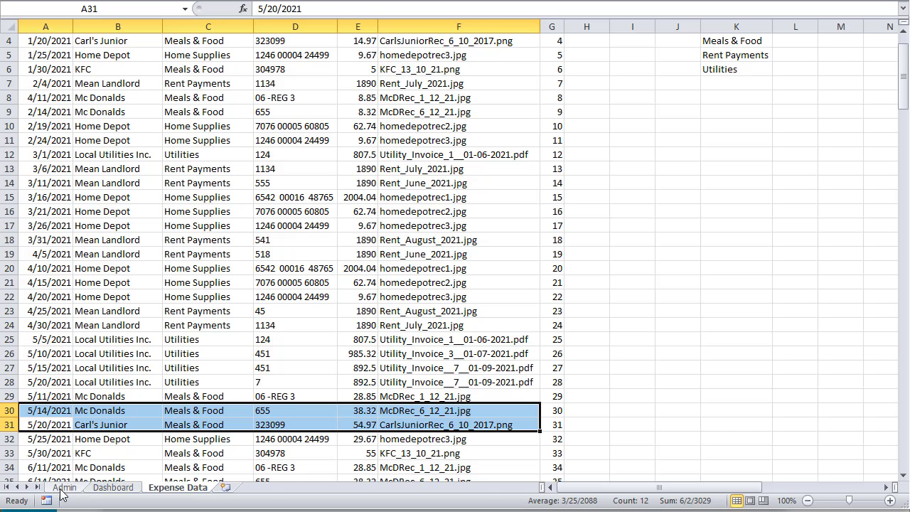
Check the Data Archive (D4) and Receipt Archive (D5) folder paths on the Admin sheet, then return to the macro code
click(63, 488)
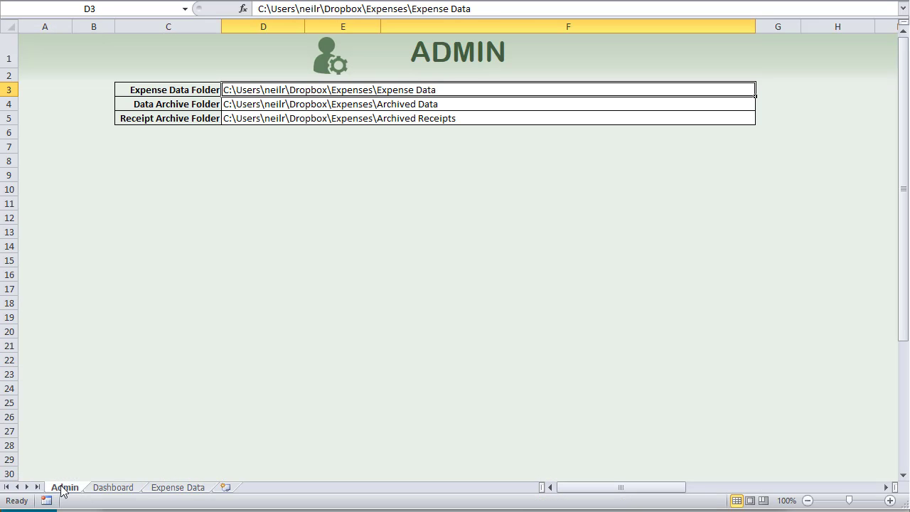
click(240, 105)
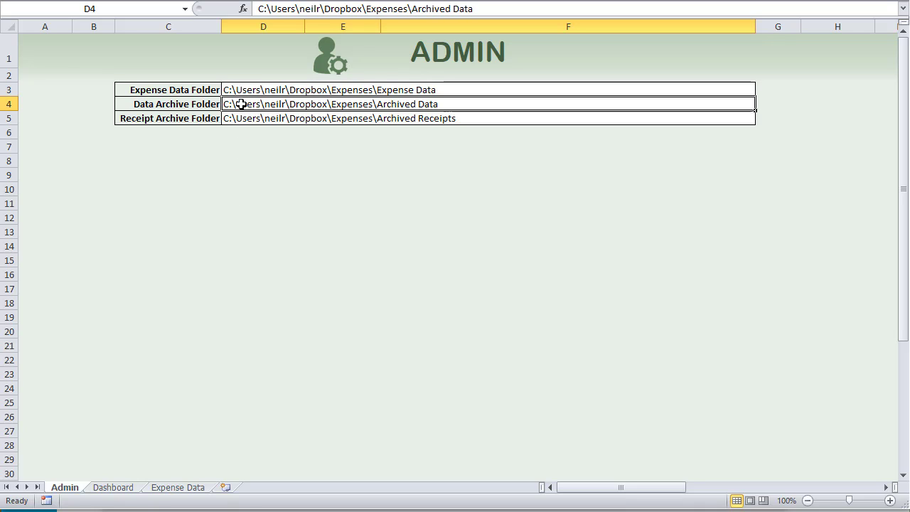
click(239, 121)
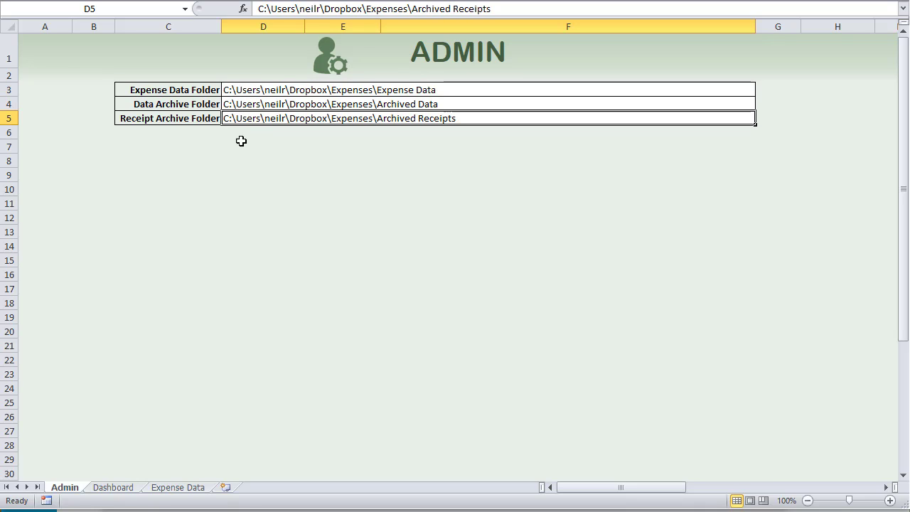
key(alt+F11)
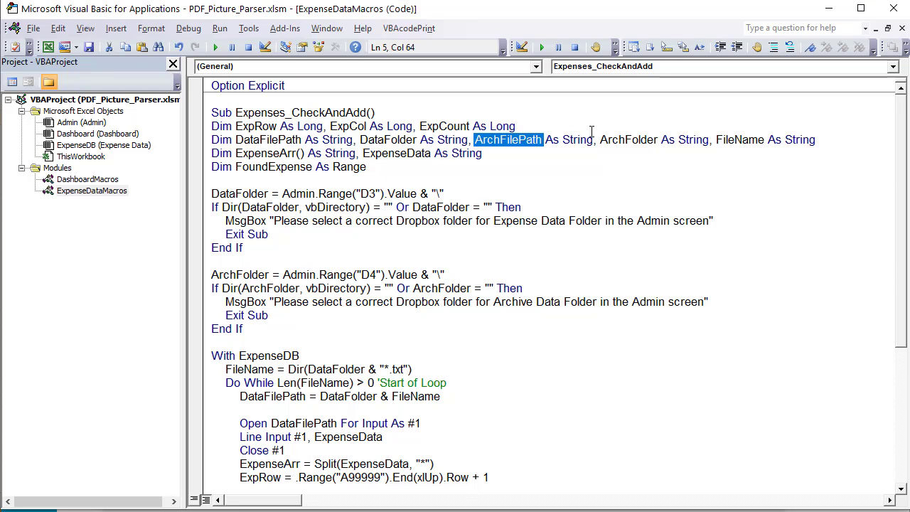
Review the ArchFolder, FileName, ExpenseArr and DataFolder declarations and delete the unused 'Dim FoundExpense As Range' line
drag(618, 139, 678, 141)
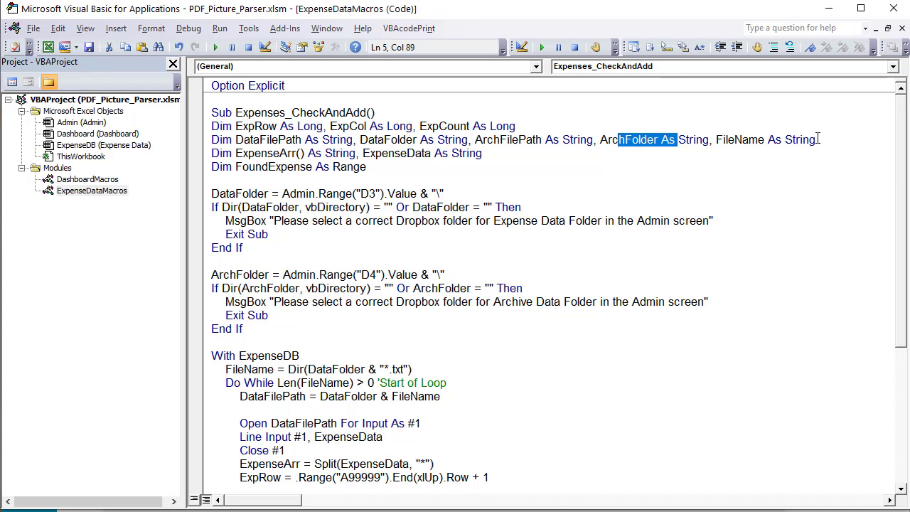
drag(818, 139, 765, 140)
drag(305, 152, 240, 159)
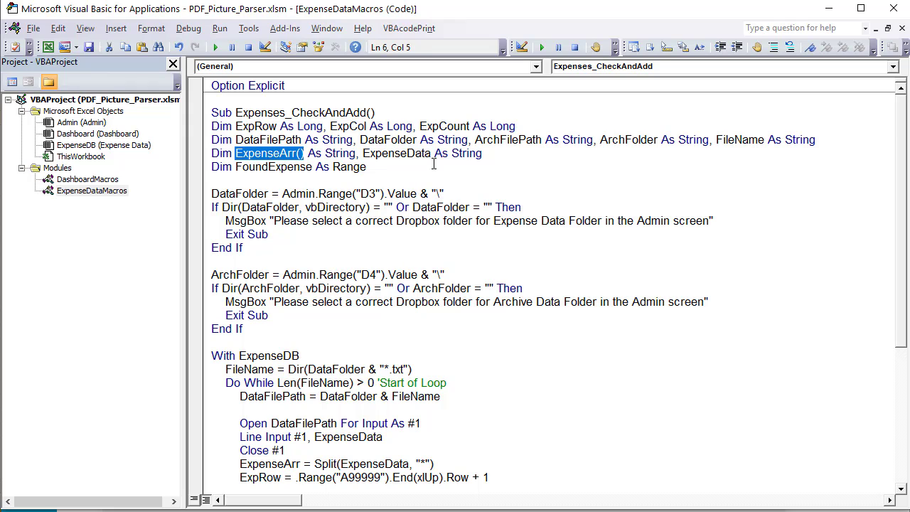
drag(483, 156, 205, 169)
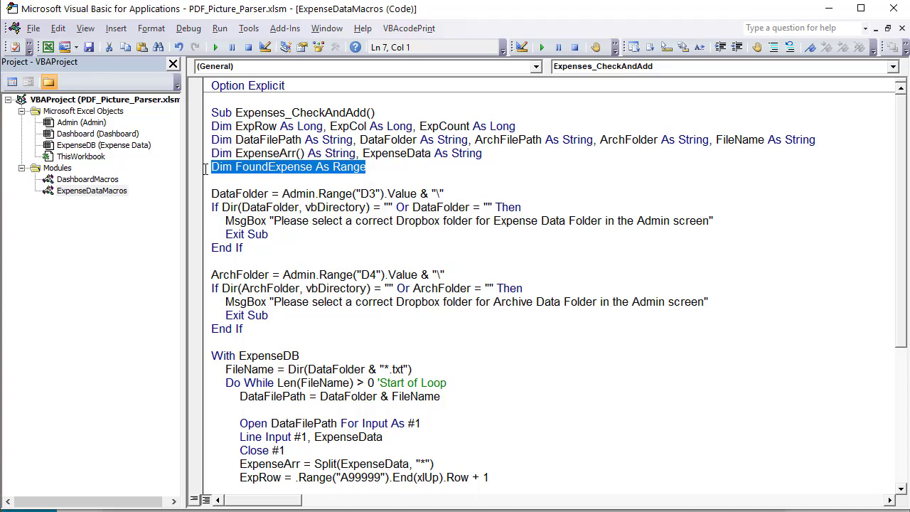
key(BackSpace)
key(BackSpace)
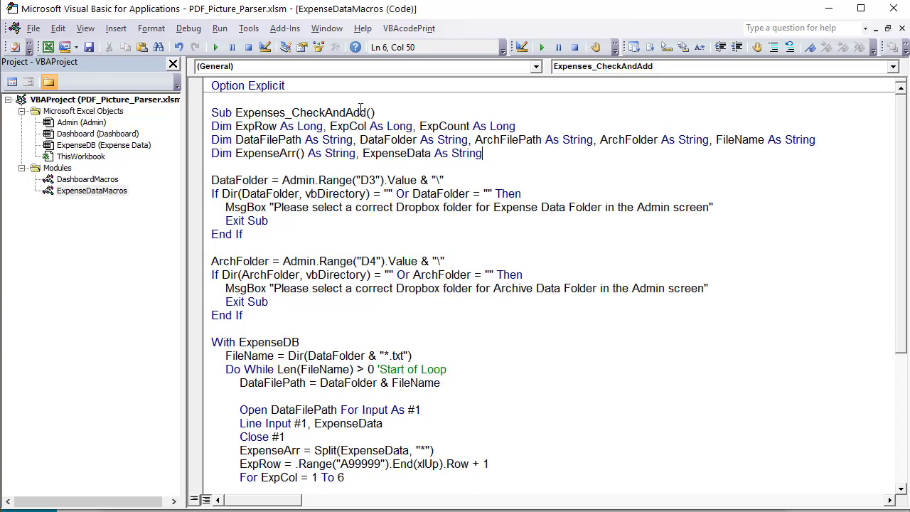
drag(271, 180, 257, 180)
click(205, 510)
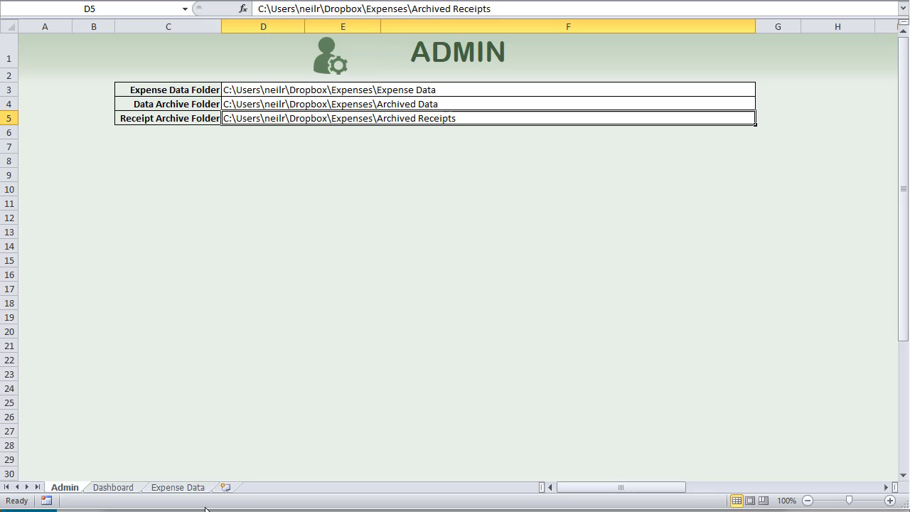
click(250, 92)
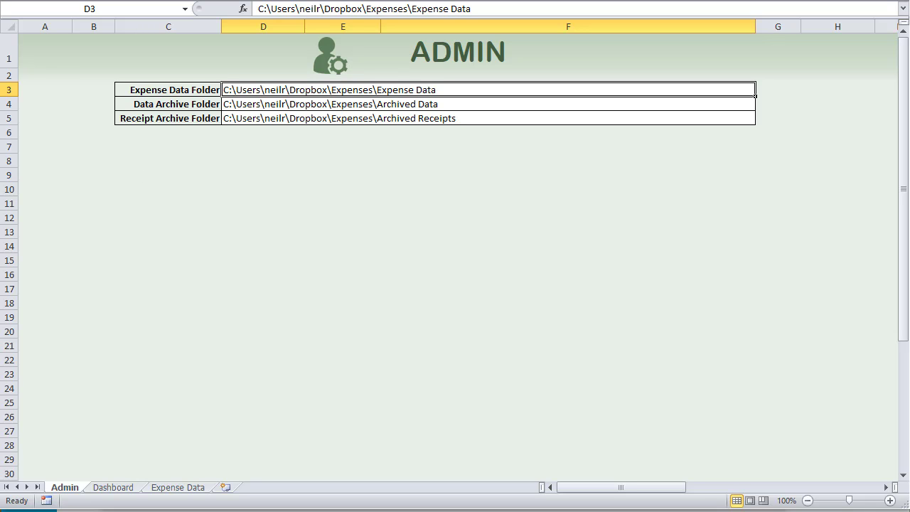
click(93, 510)
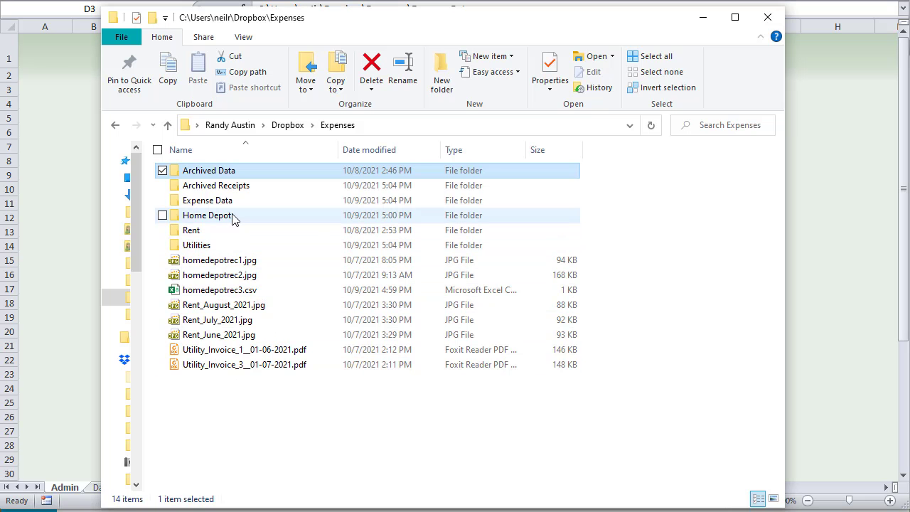
double_click(230, 202)
click(441, 125)
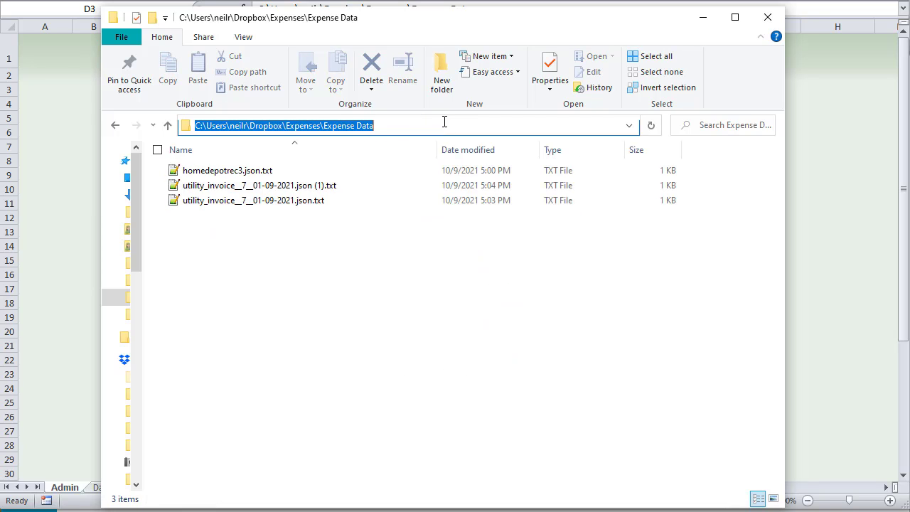
click(64, 145)
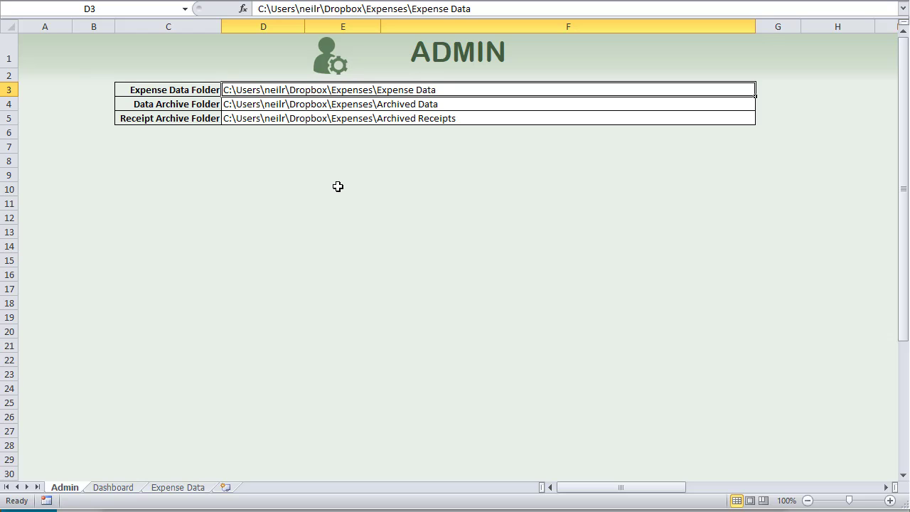
key(alt+F11)
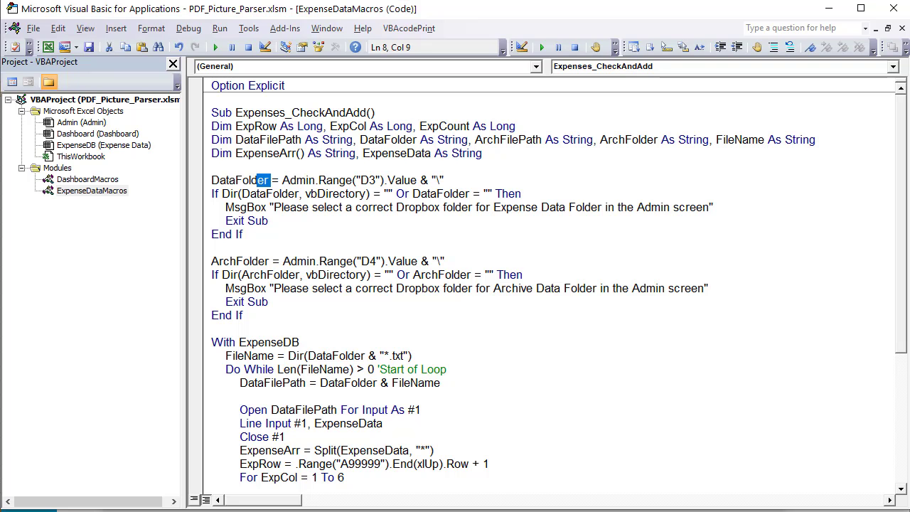
drag(270, 183, 244, 184)
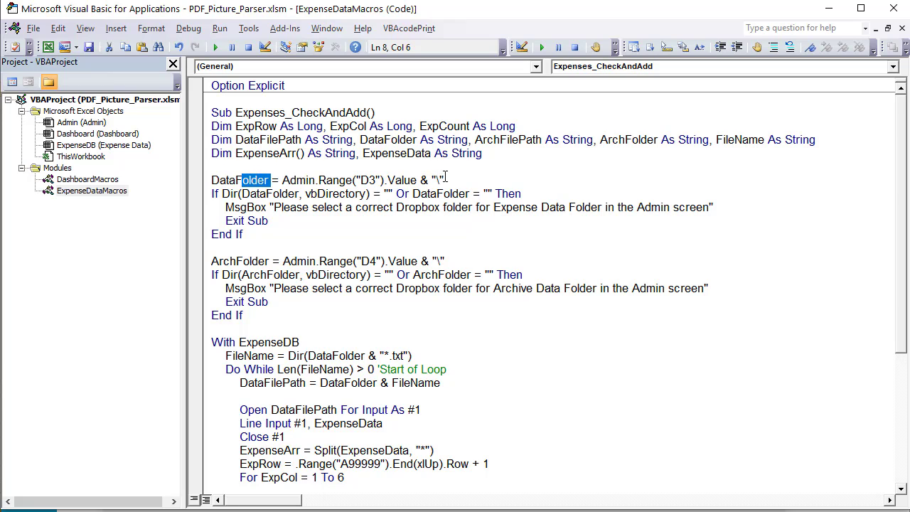
drag(443, 180, 436, 180)
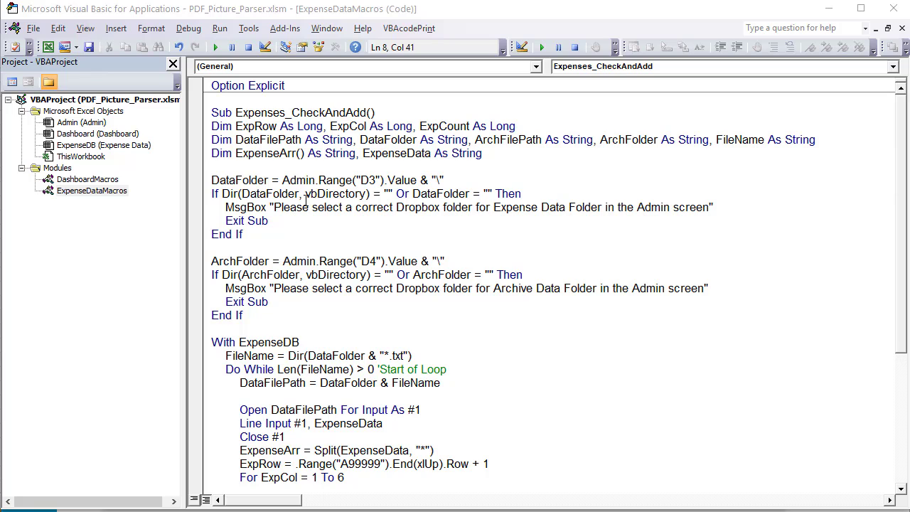
drag(308, 194, 345, 197)
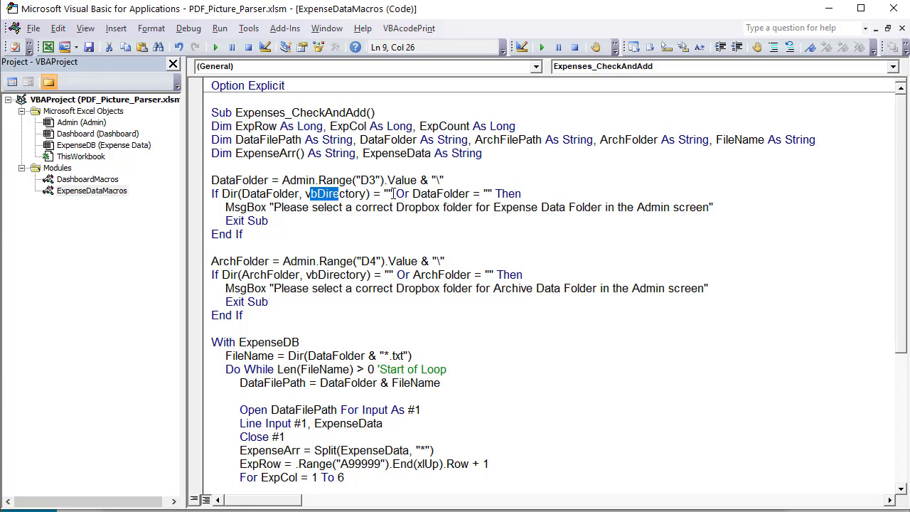
drag(413, 193, 437, 194)
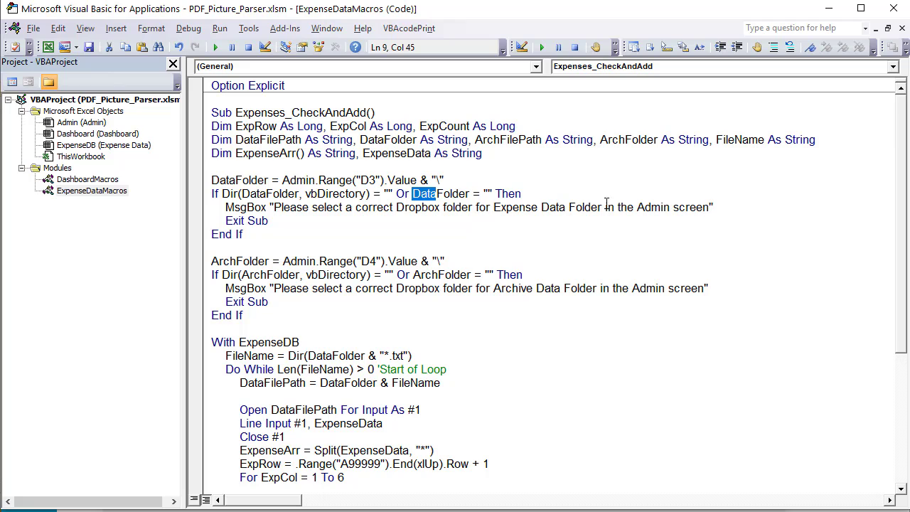
drag(270, 261, 207, 262)
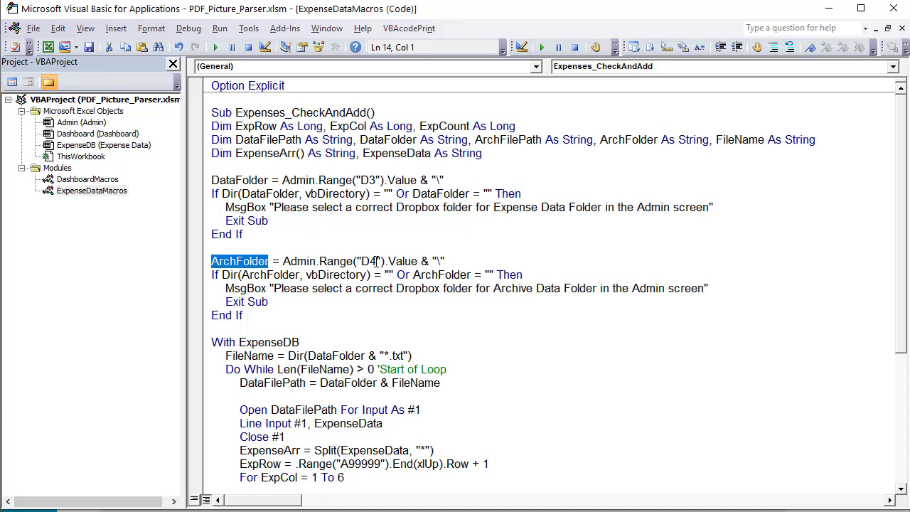
drag(376, 261, 369, 261)
drag(447, 261, 431, 261)
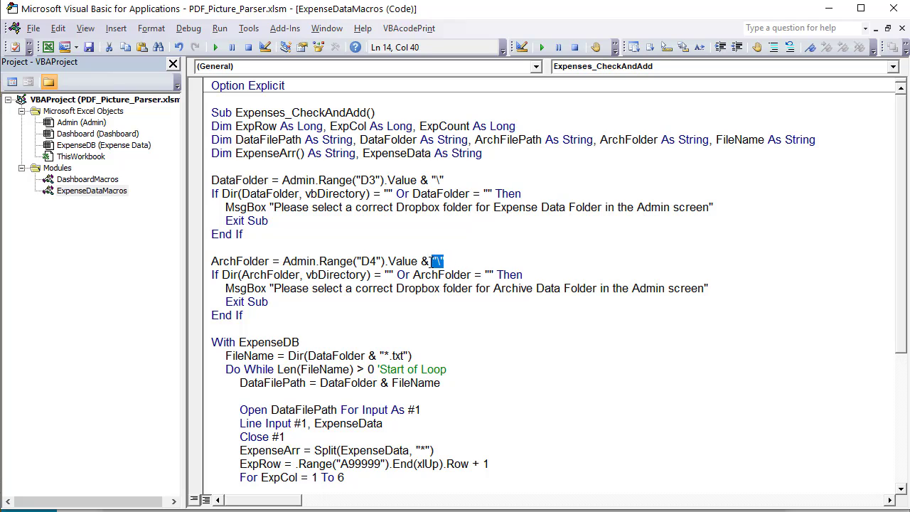
drag(371, 288, 305, 274)
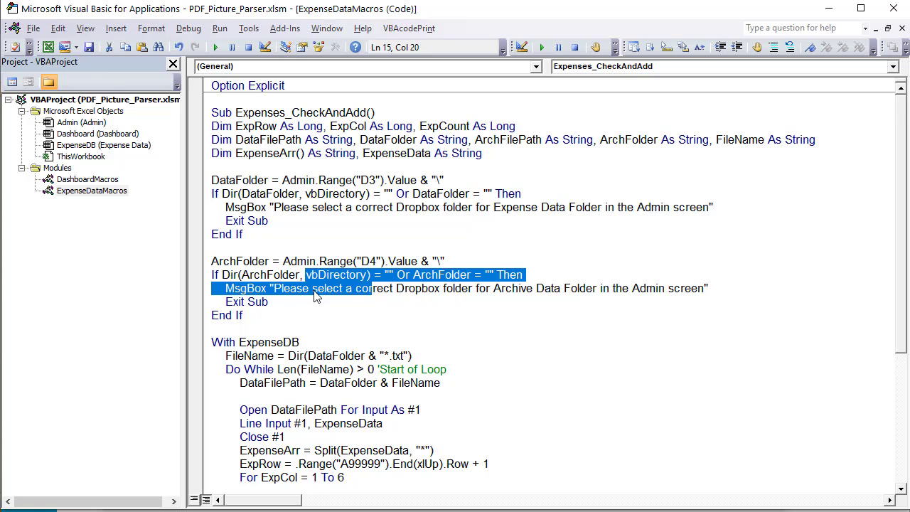
click(315, 303)
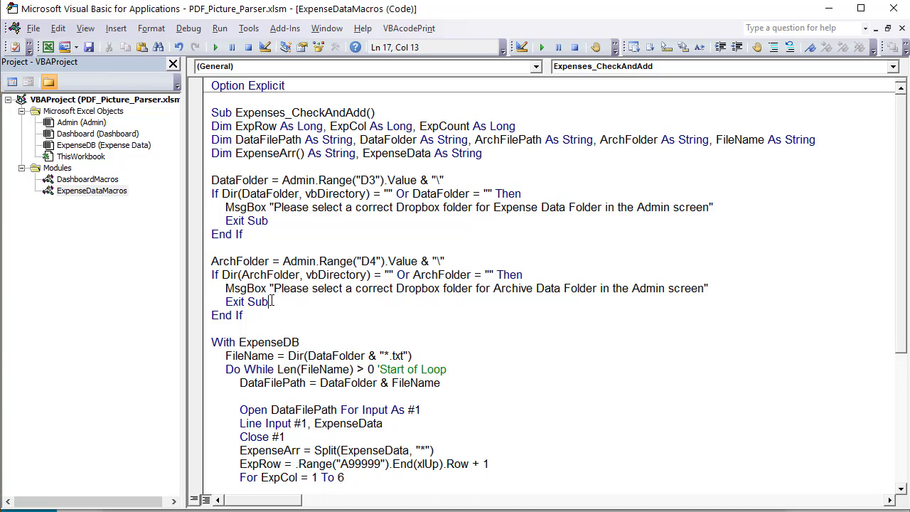
drag(270, 301, 226, 304)
scroll(231, 309, down, 1)
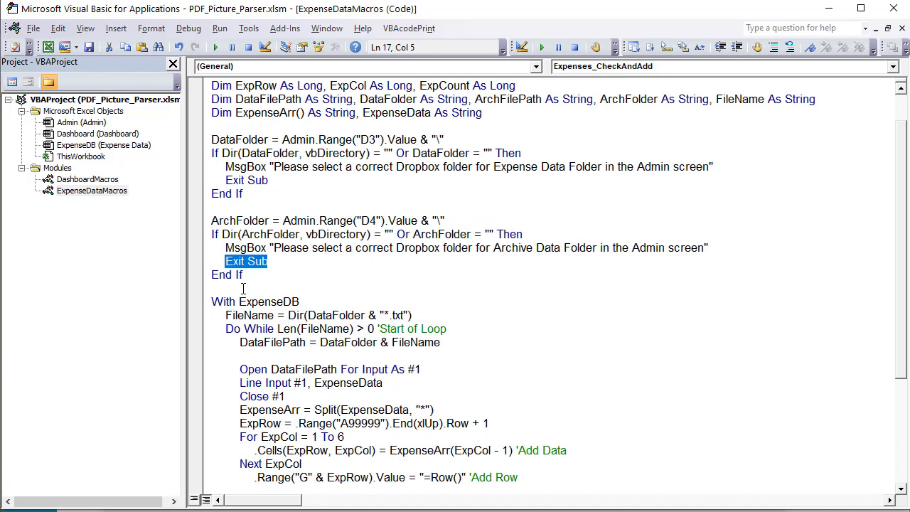
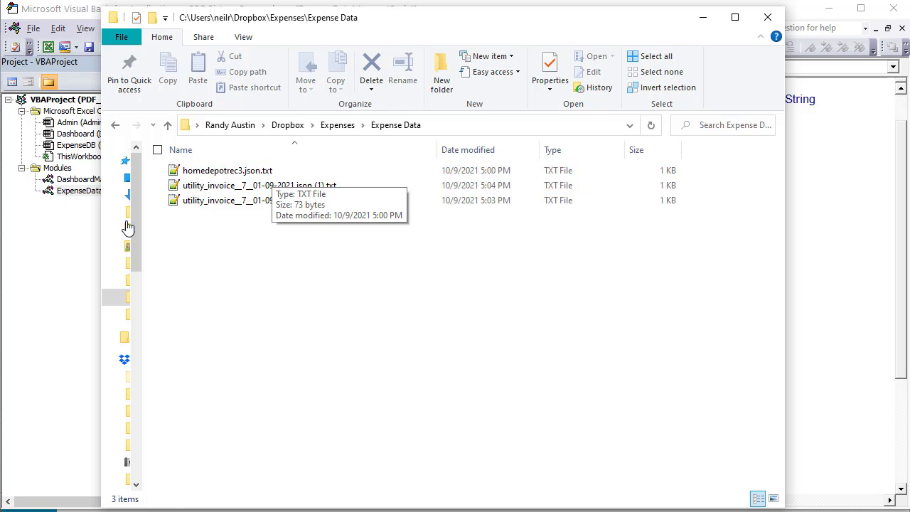
Review the FileName Dir call with its *.txt pattern and the Len loop condition
click(94, 233)
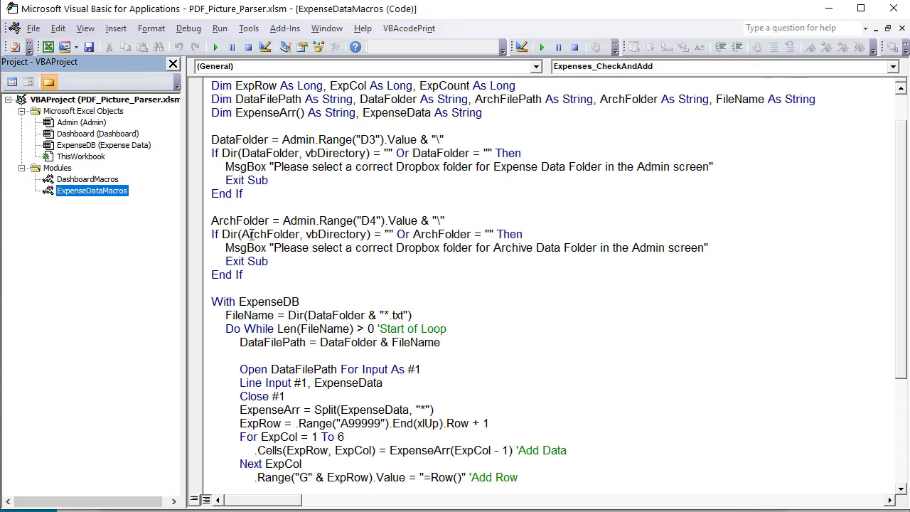
click(252, 315)
drag(288, 315, 325, 315)
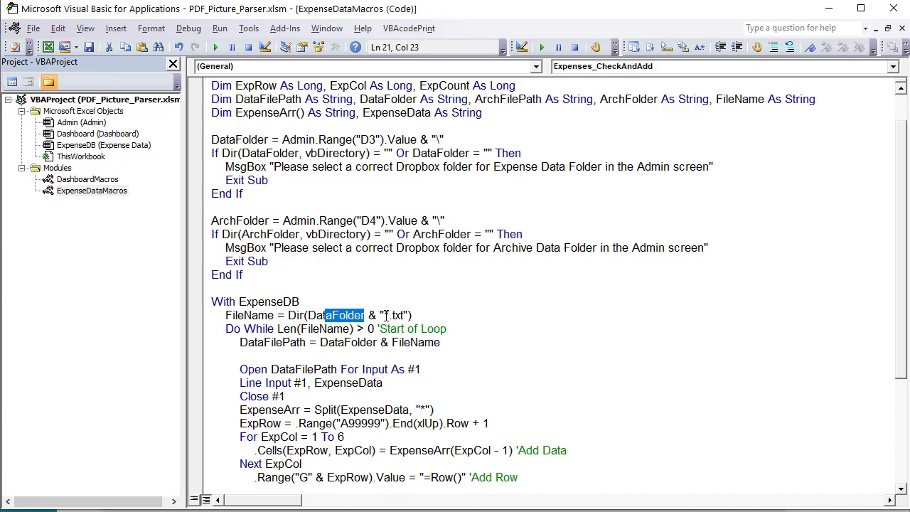
click(388, 315)
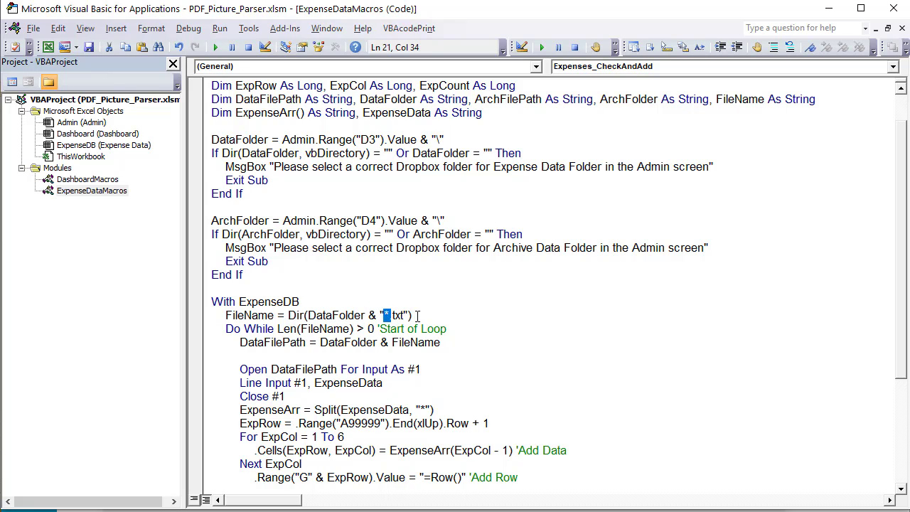
mouse_move(413, 315)
mouse_down()
mouse_move(375, 315)
mouse_move(403, 317)
mouse_up()
click(413, 316)
scroll(254, 317, down, 2)
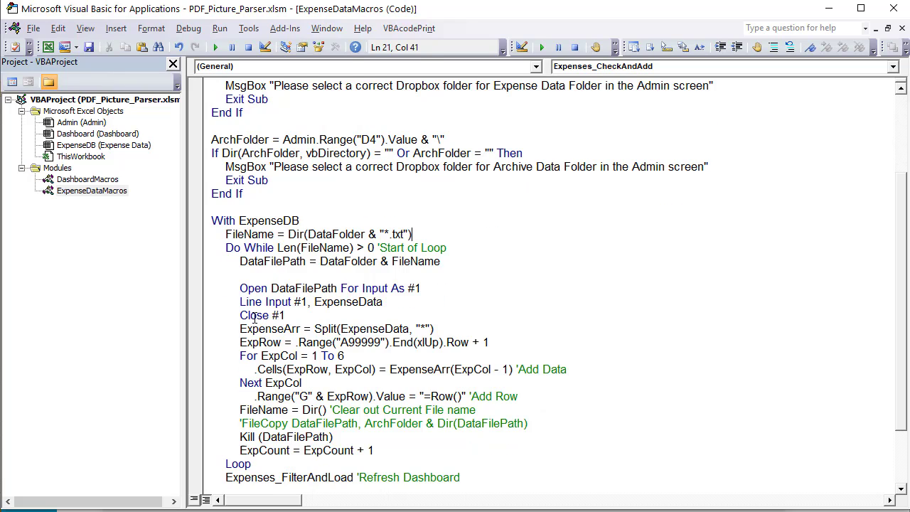
double_click(293, 247)
click(325, 256)
Delete the blank line inside the loop and review the DataFilePath = DataFolder & FileName assignment
click(297, 273)
drag(291, 274, 228, 274)
key(BackSpace)
key(BackSpace)
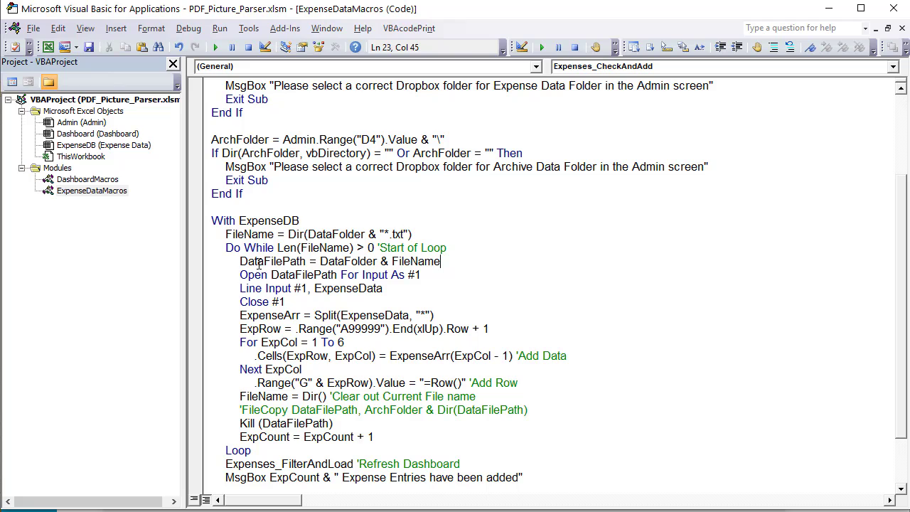
drag(306, 261, 239, 262)
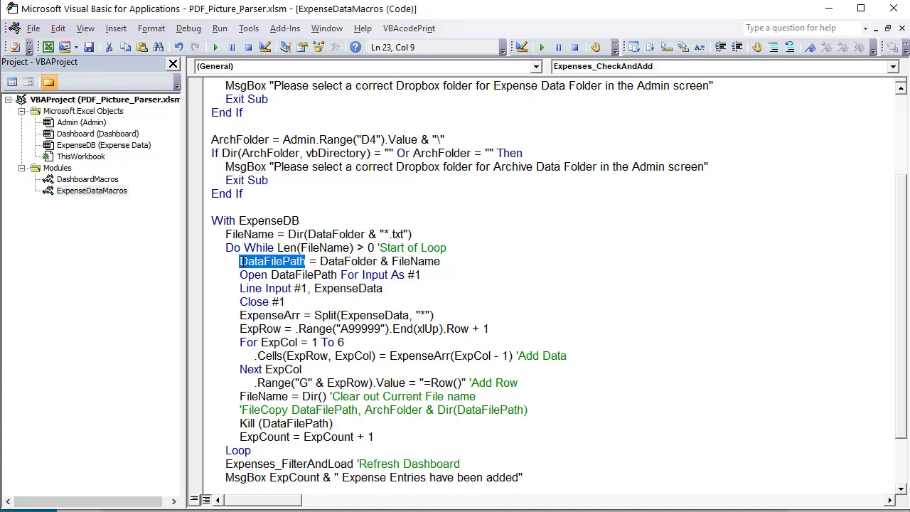
click(321, 262)
drag(440, 261, 399, 261)
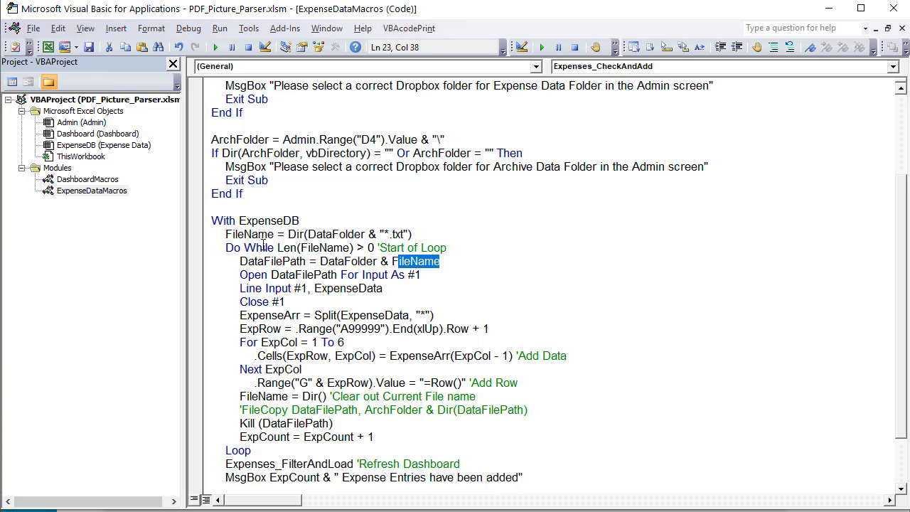
drag(329, 248, 258, 234)
drag(440, 261, 337, 275)
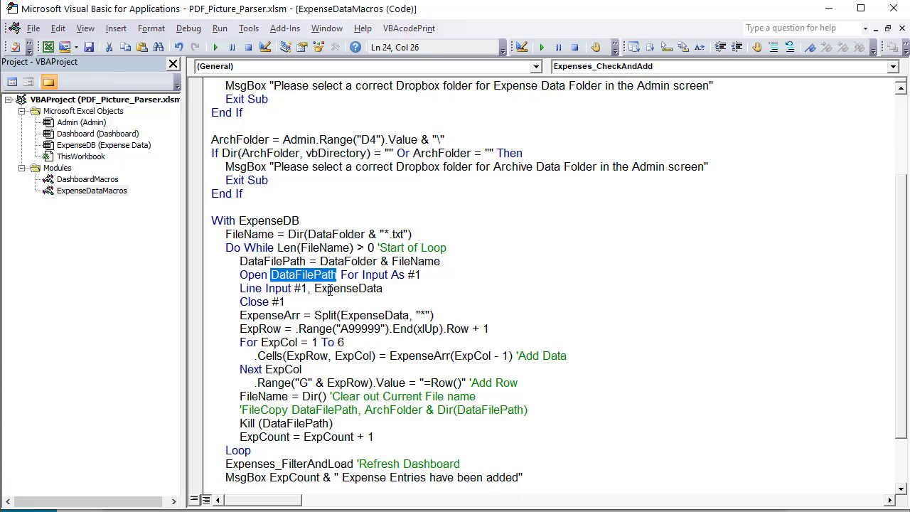
Review the Open #1 and Line Input ExpenseData lines, then bring up homedepotrec3.json.txt
drag(423, 274, 399, 274)
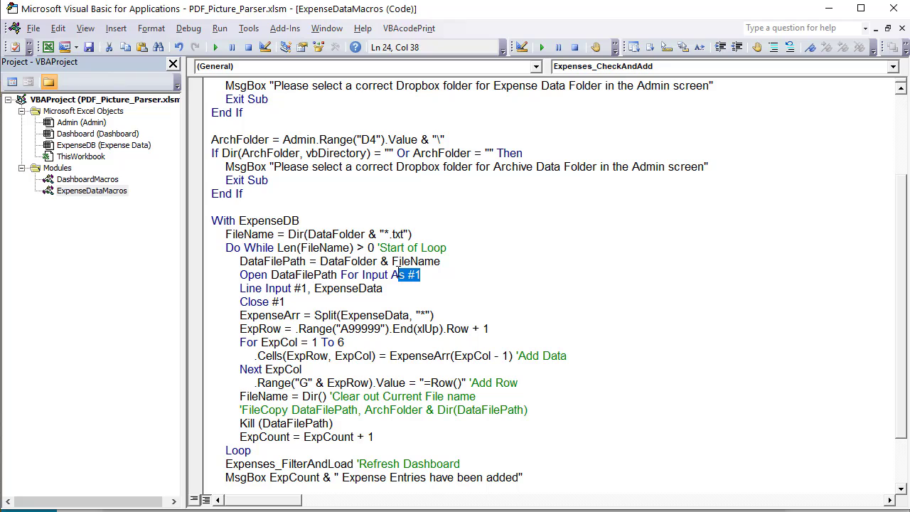
click(254, 288)
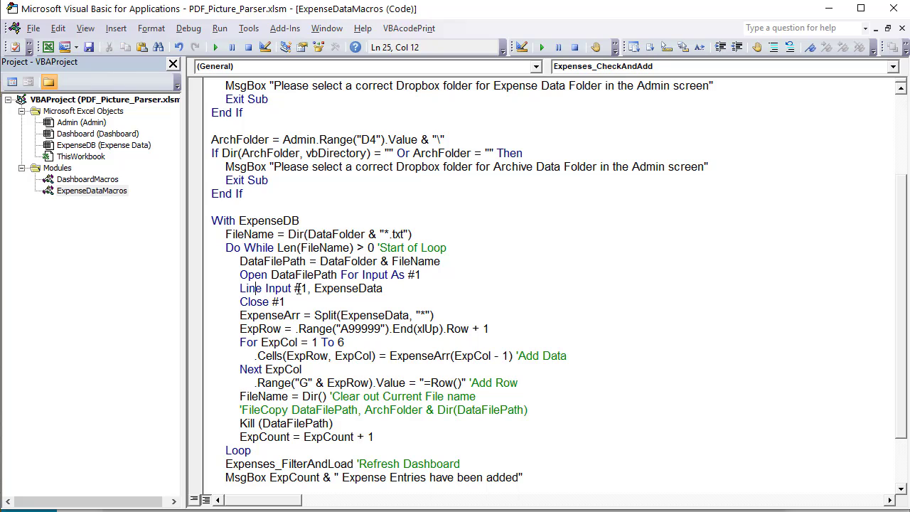
drag(382, 288, 312, 288)
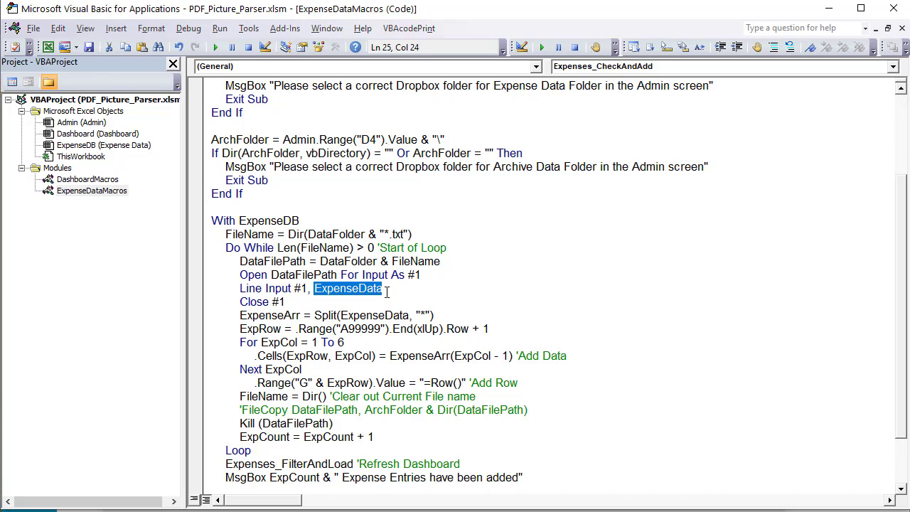
drag(386, 288, 321, 288)
key(alt+Tab)
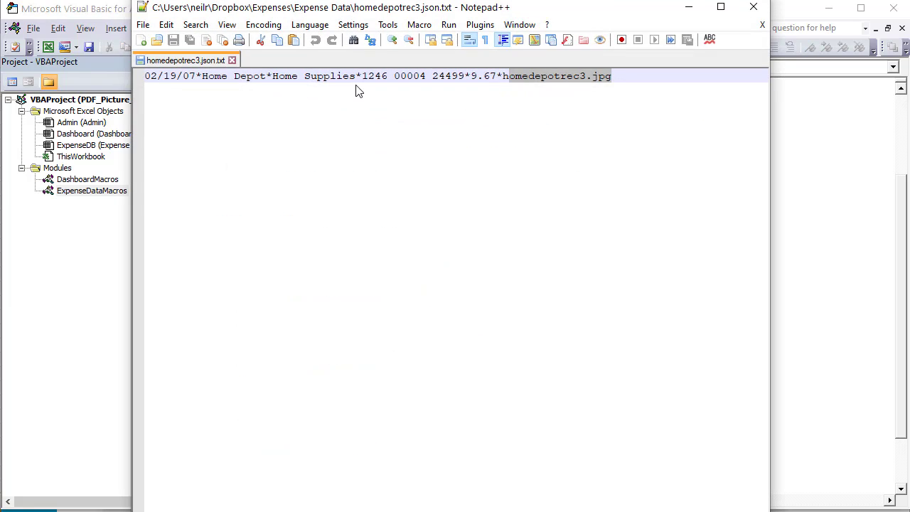
Select the expense record and point out the * delimiters after Home Depot and Home Supplies
click(574, 76)
drag(621, 76, 146, 76)
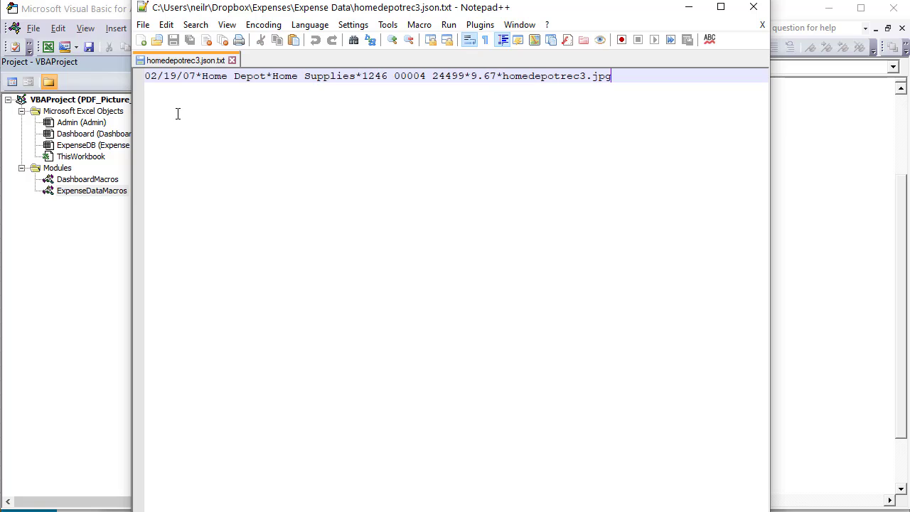
key(End)
click(202, 77)
drag(272, 79, 267, 80)
drag(362, 77, 356, 77)
Back in the code, review ExpenseArr = Split(ExpenseData, "*")
click(688, 10)
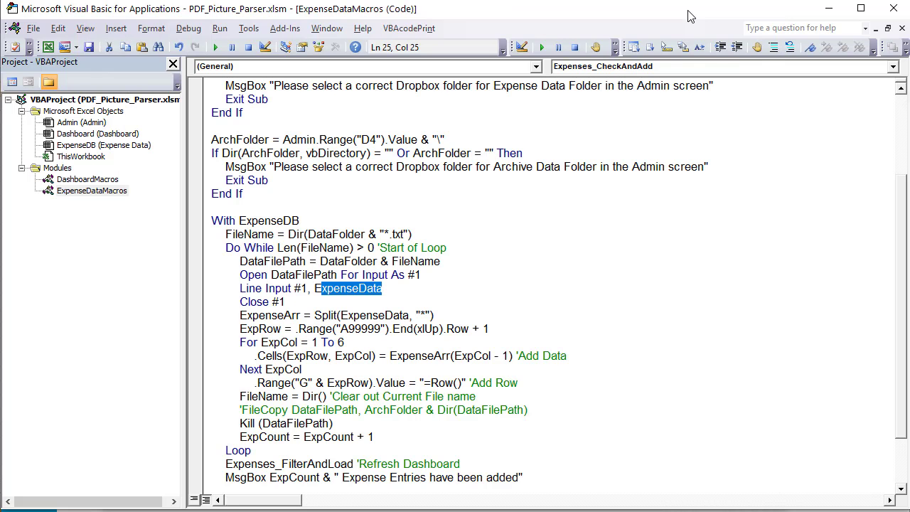
scroll(345, 315, down, 1)
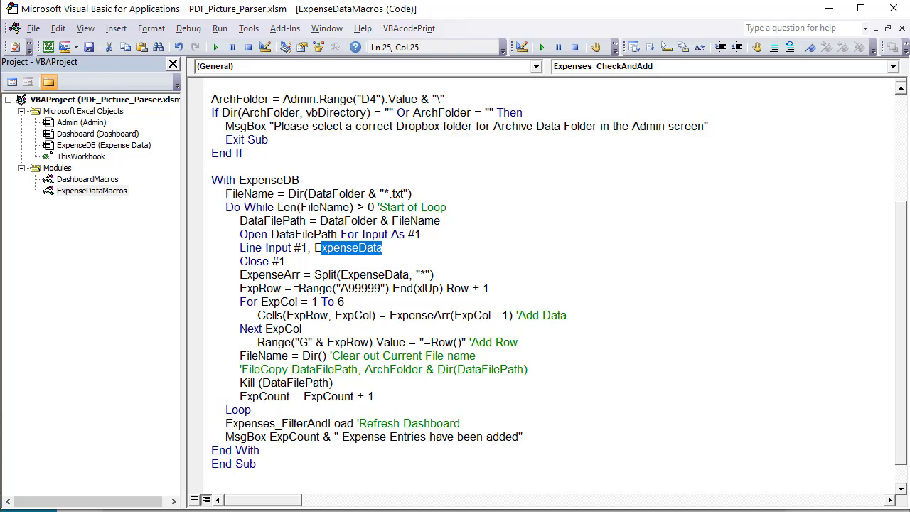
drag(301, 274, 239, 274)
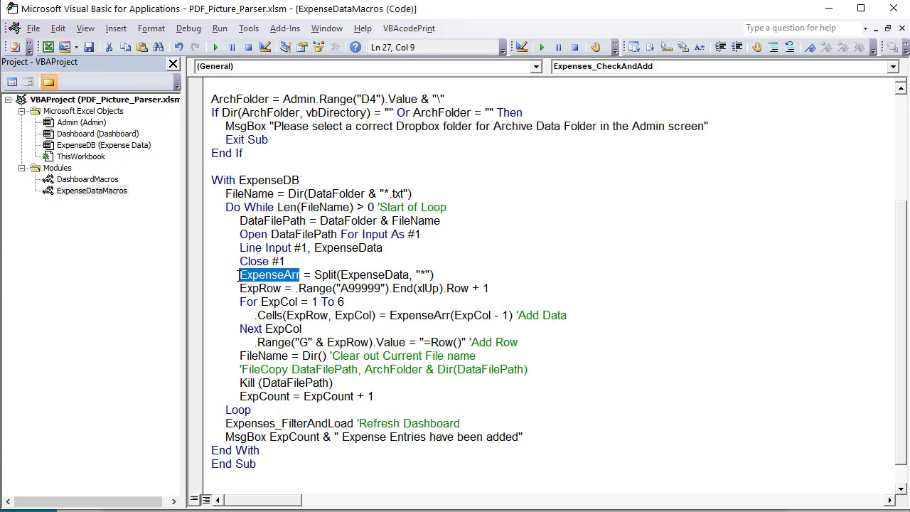
drag(314, 274, 337, 275)
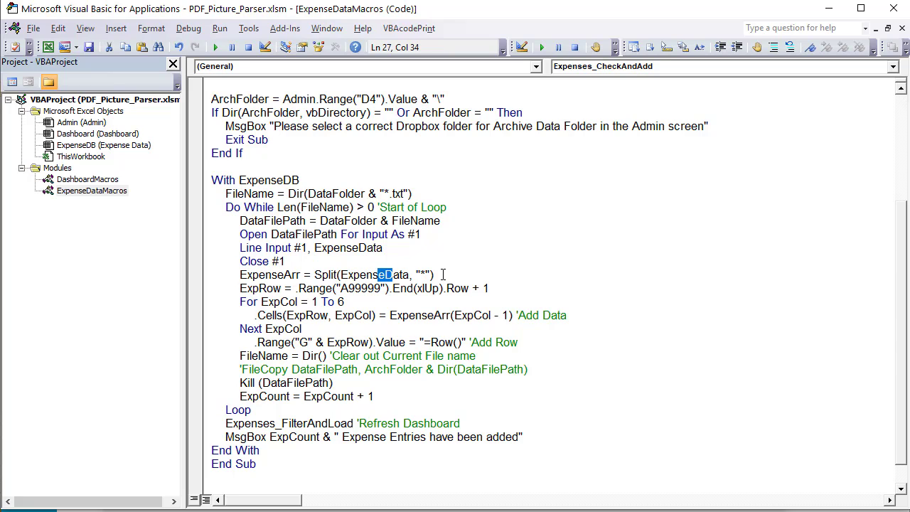
double_click(421, 274)
Add a 'First Avail Row comment to the ExpRow last-used-row line
drag(285, 288, 239, 288)
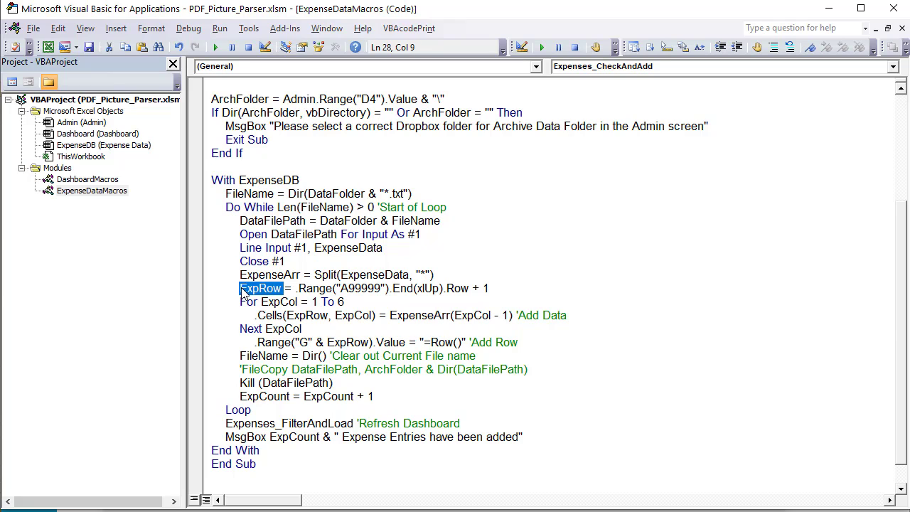
drag(299, 180, 238, 181)
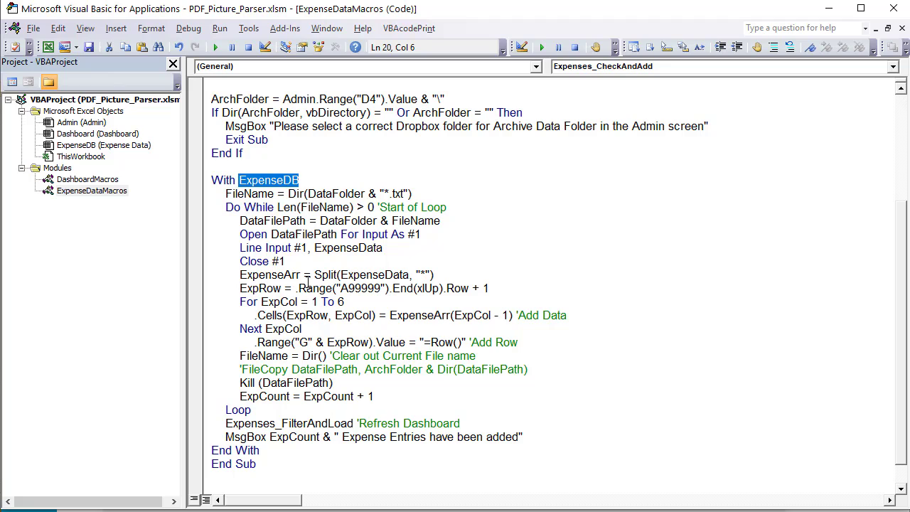
drag(299, 288, 470, 288)
click(496, 288)
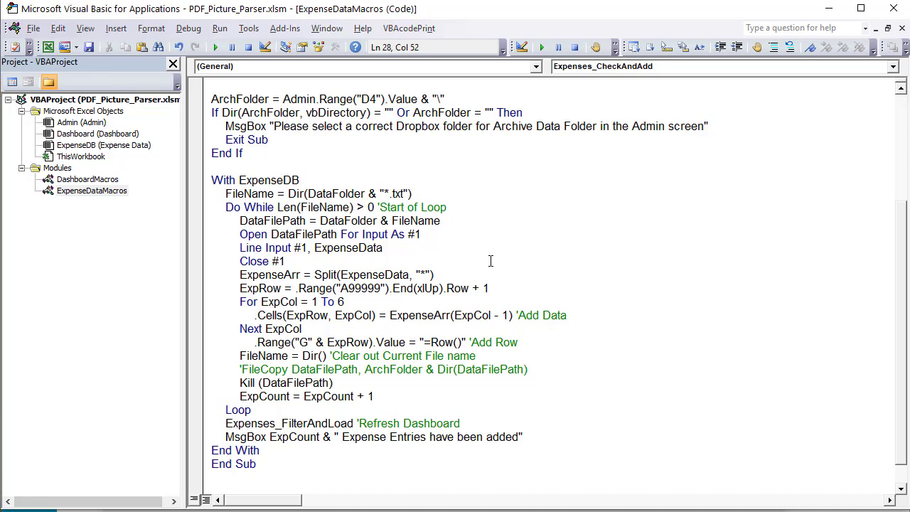
text('First Avail Row)
drag(344, 302, 311, 301)
On the Expense Data sheet, enter =COLUMN() in empty cell F41
key(alt+F11)
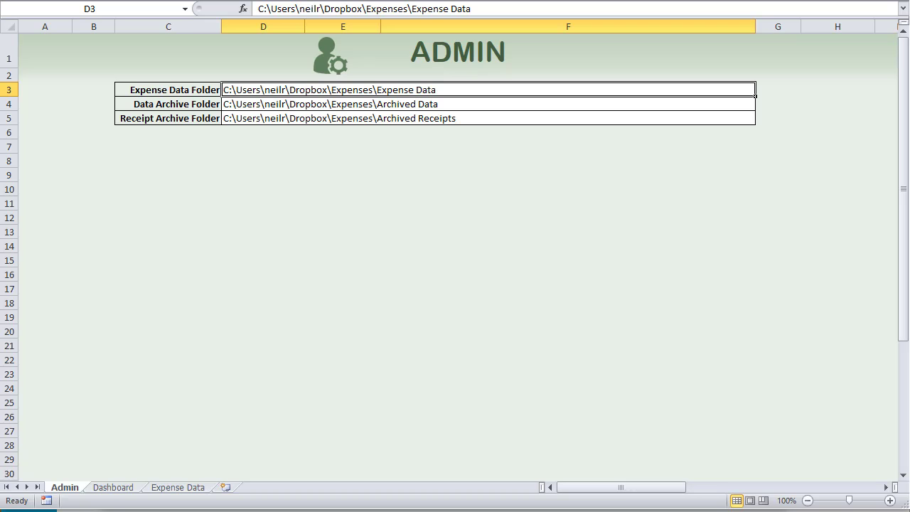
click(174, 490)
click(40, 411)
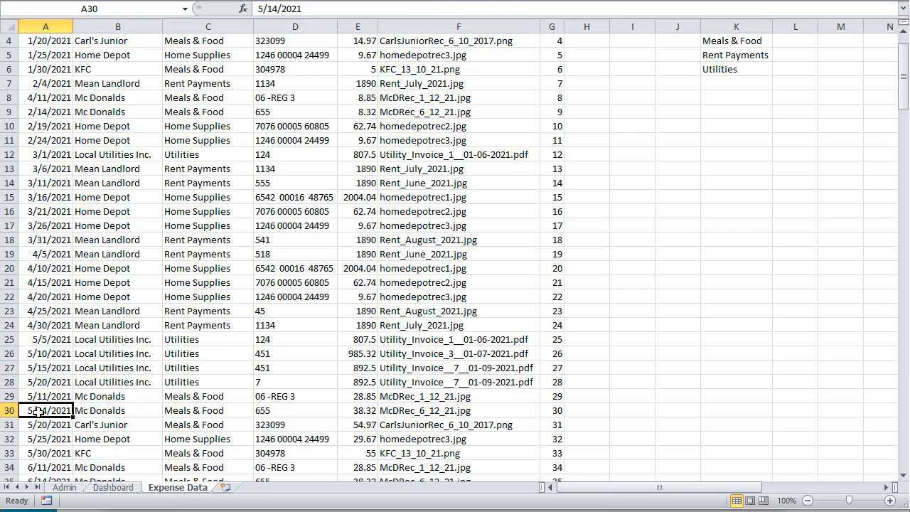
scroll(107, 415, down, 1)
scroll(133, 417, down, 5)
click(487, 310)
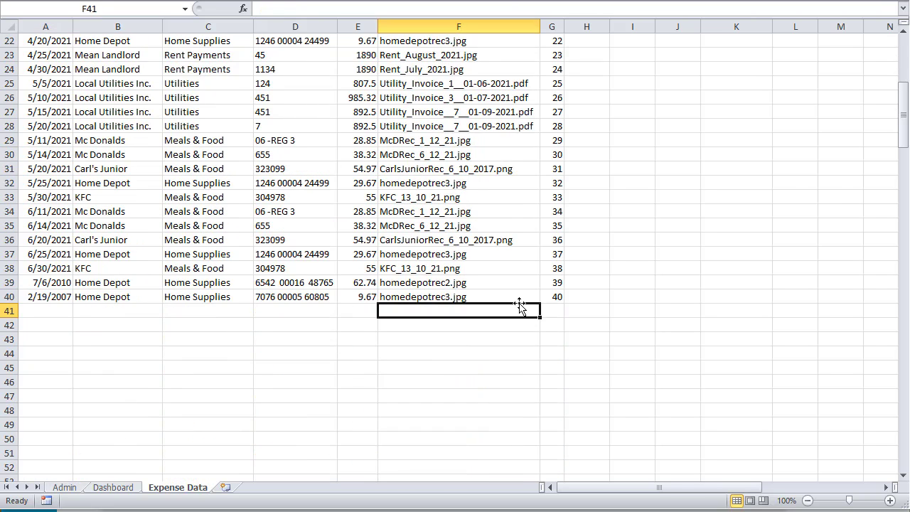
text(c=)
key(BackSpace)
key(BackSpace)
text(=COLUMN())
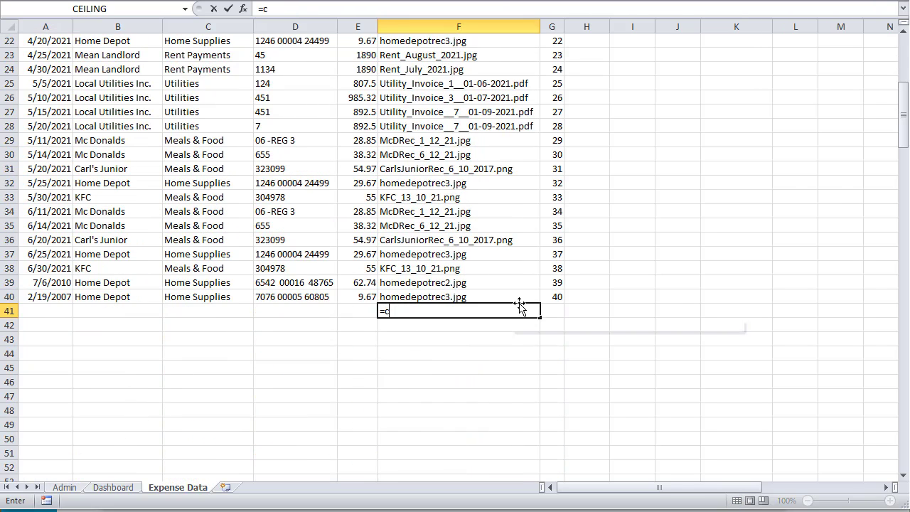
key(Return)
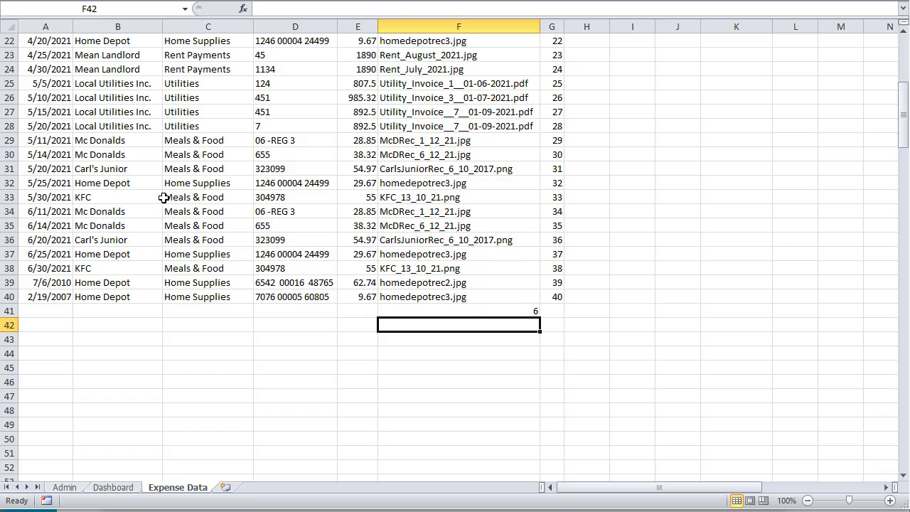
Inspect row 41 and the =ROW() formula in G40
drag(43, 312, 524, 311)
click(526, 311)
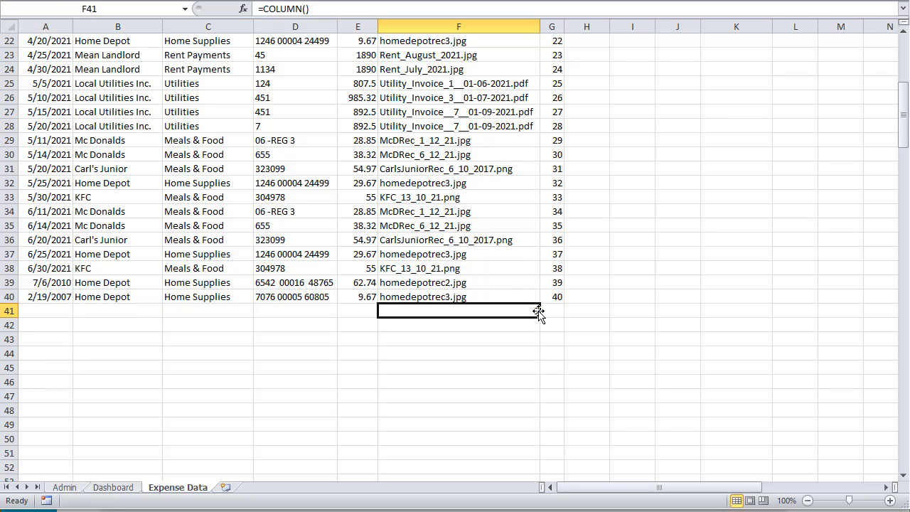
key(Right)
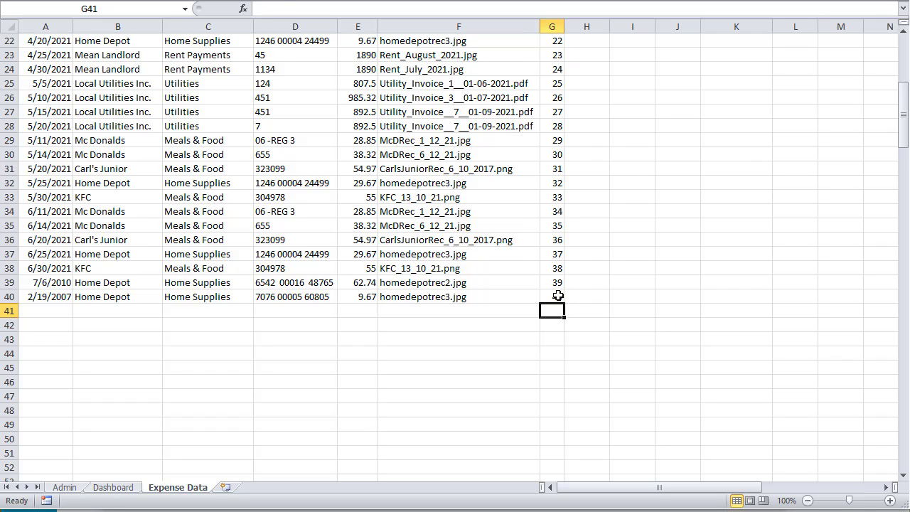
click(558, 296)
drag(337, 13, 253, 16)
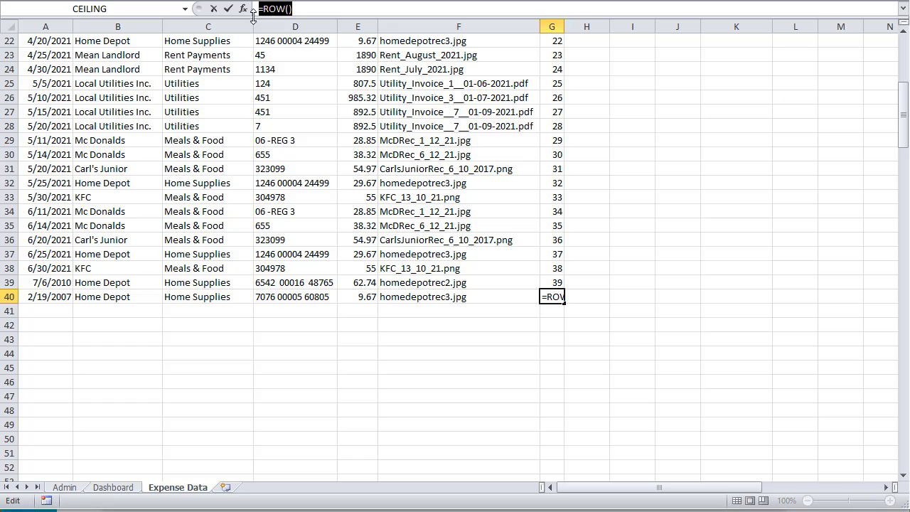
click(355, 126)
Show the 1/25/2021 Home Depot receipt on the Dashboard, then return to the macro code
click(132, 489)
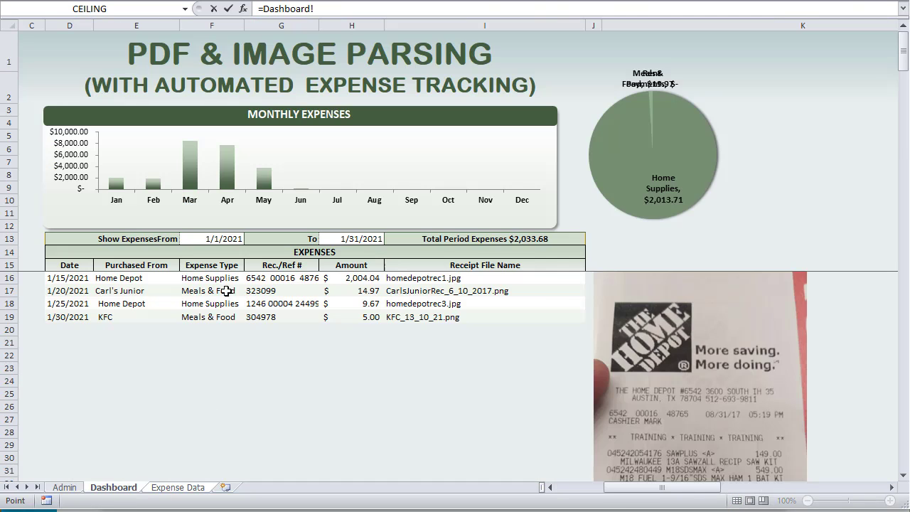
key(Escape)
click(111, 488)
click(214, 304)
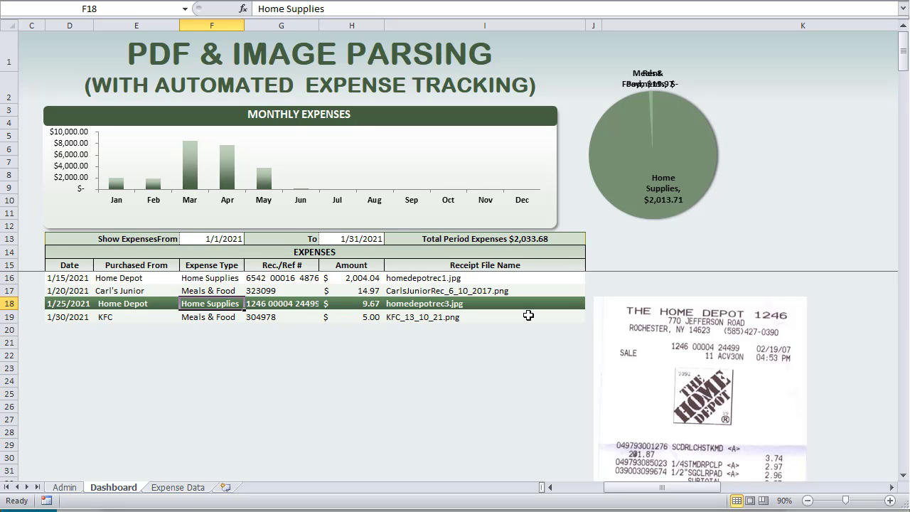
click(174, 488)
key(alt+F11)
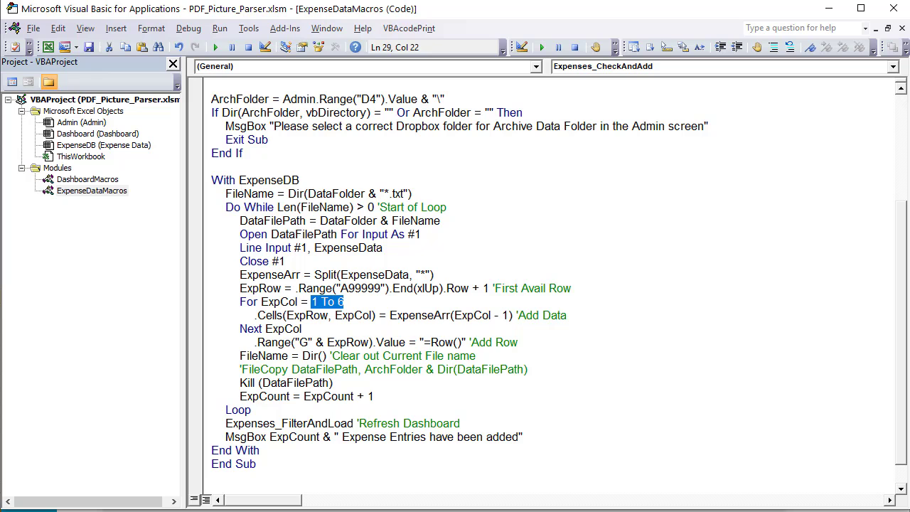
Switch between the 1/15/2021 and 1/25/2021 Home Depot receipts on the Dashboard
key(alt+F11)
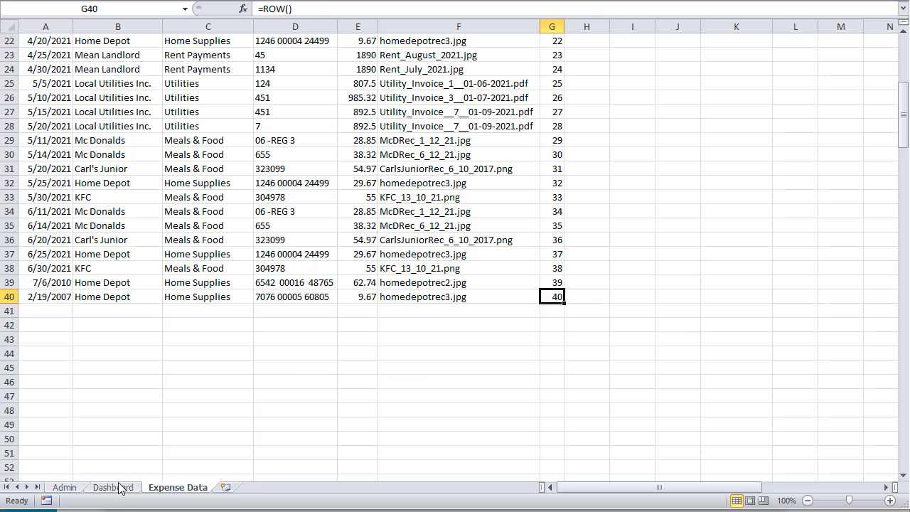
click(117, 488)
click(172, 278)
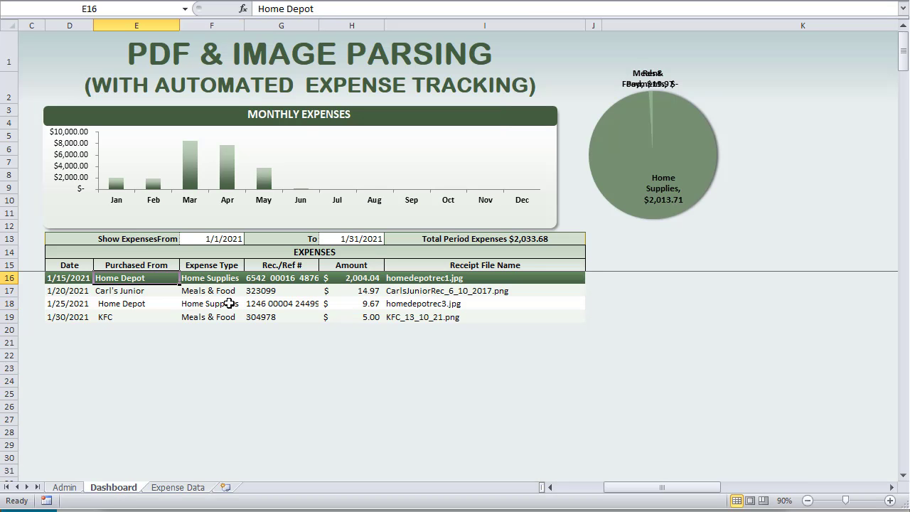
click(233, 304)
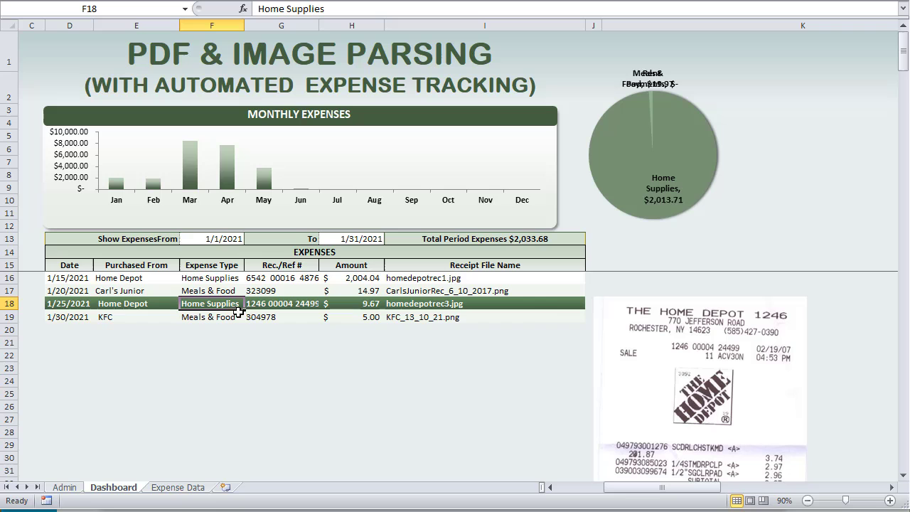
click(198, 489)
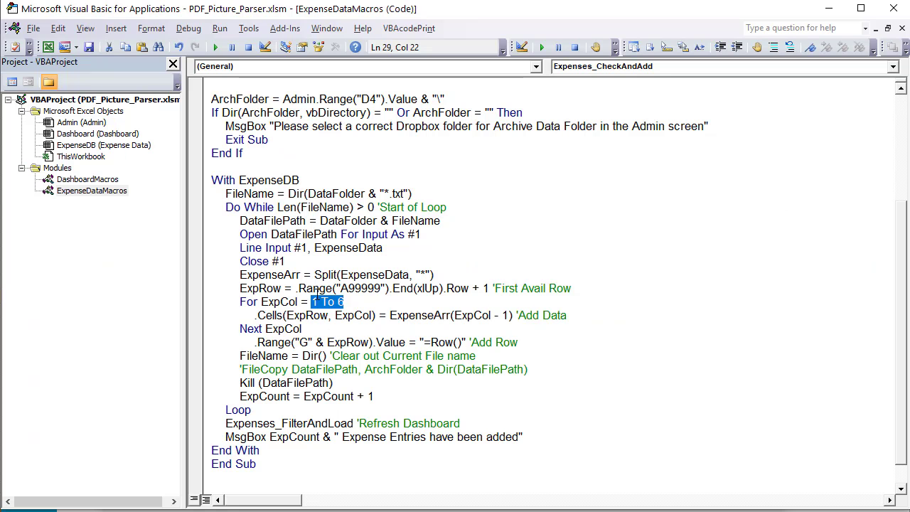
Review the Cells(ExpRow, ExpCol) = ExpenseArr(ExpCol - 1) line against the record's date field
click(349, 301)
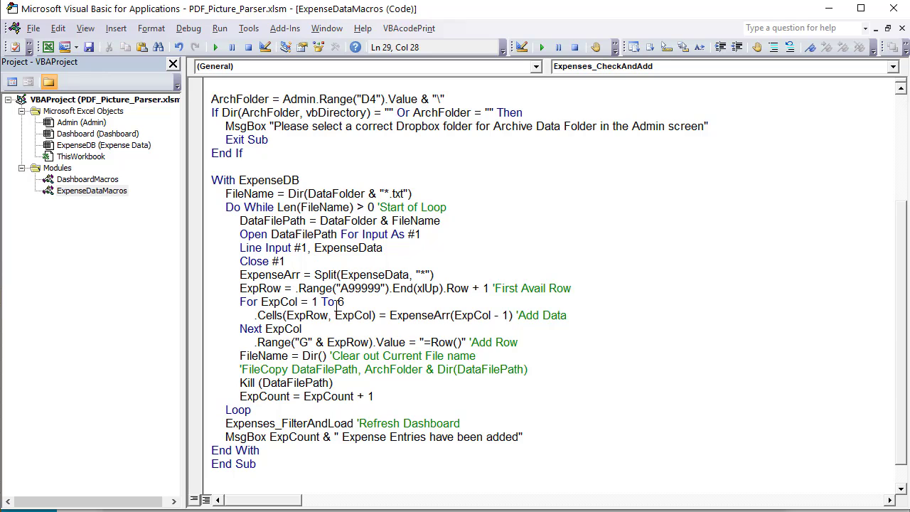
drag(331, 315, 285, 315)
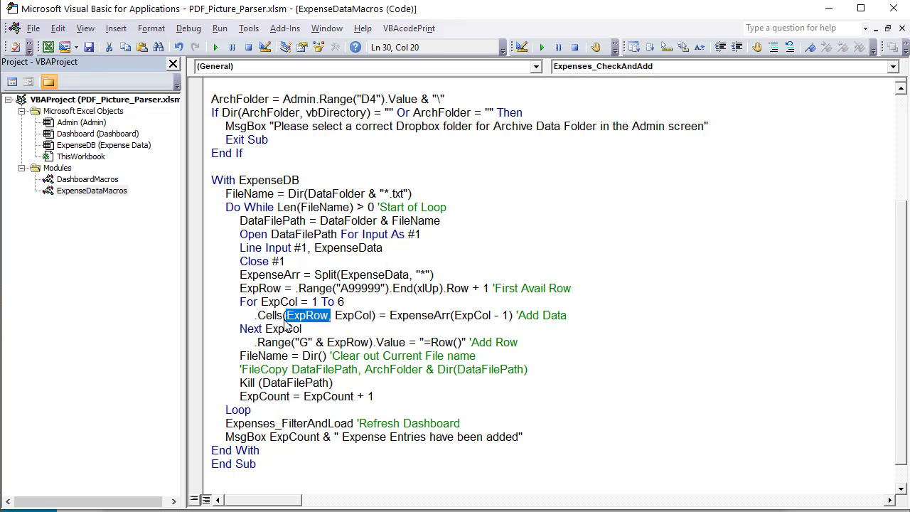
click(254, 320)
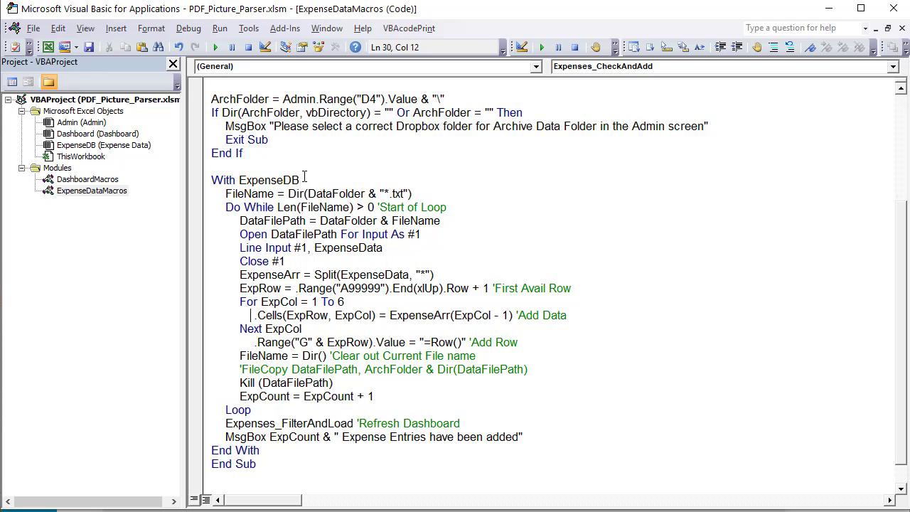
drag(300, 180, 263, 180)
drag(385, 319, 493, 315)
click(301, 276)
drag(482, 315, 467, 315)
click(487, 315)
drag(509, 315, 453, 315)
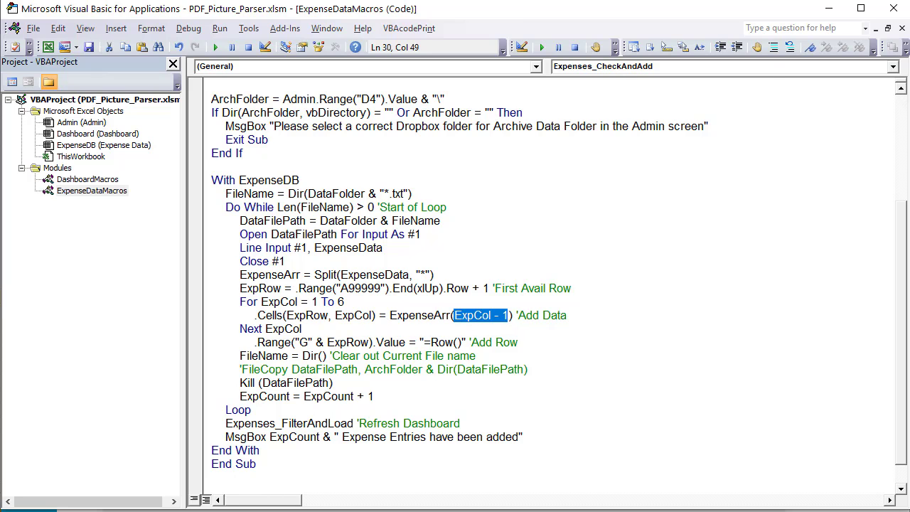
key(alt+Tab)
click(158, 76)
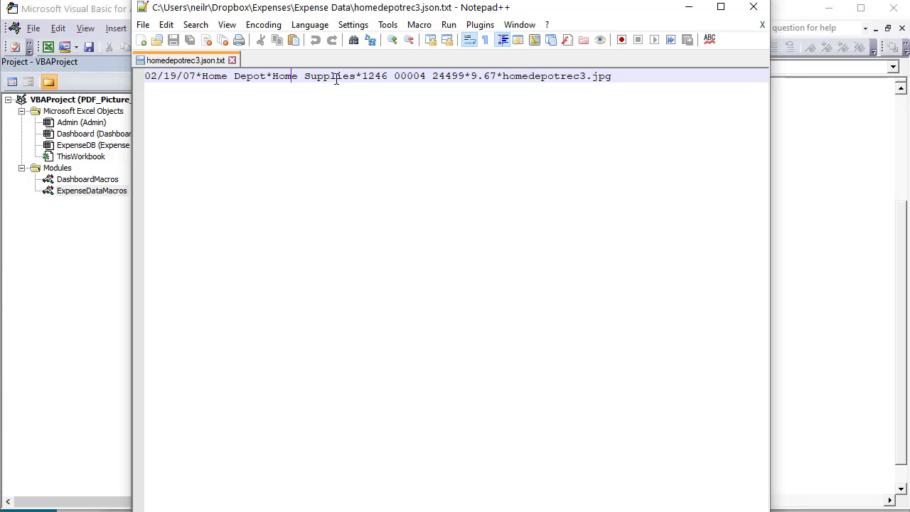
Match the Home Supplies and 9.67 fields to the Add Row code and rows G27:G30
click(311, 78)
drag(383, 78, 624, 76)
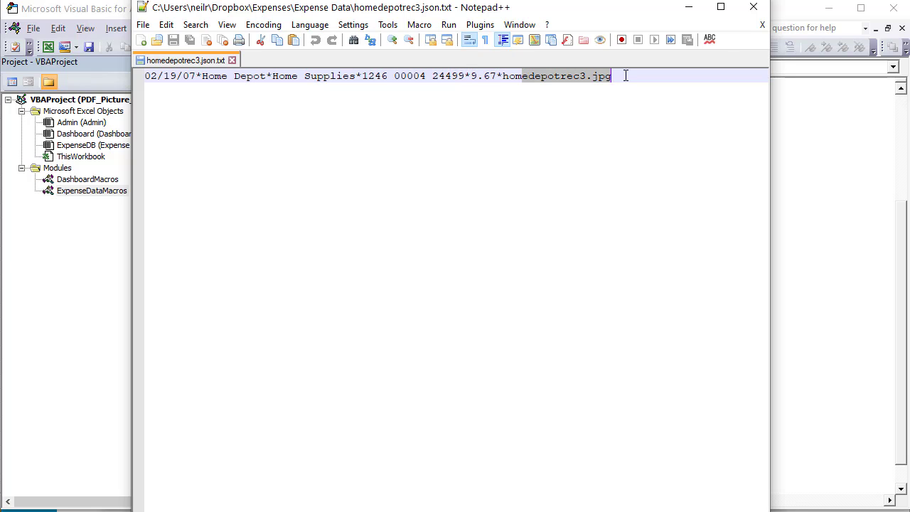
click(697, 13)
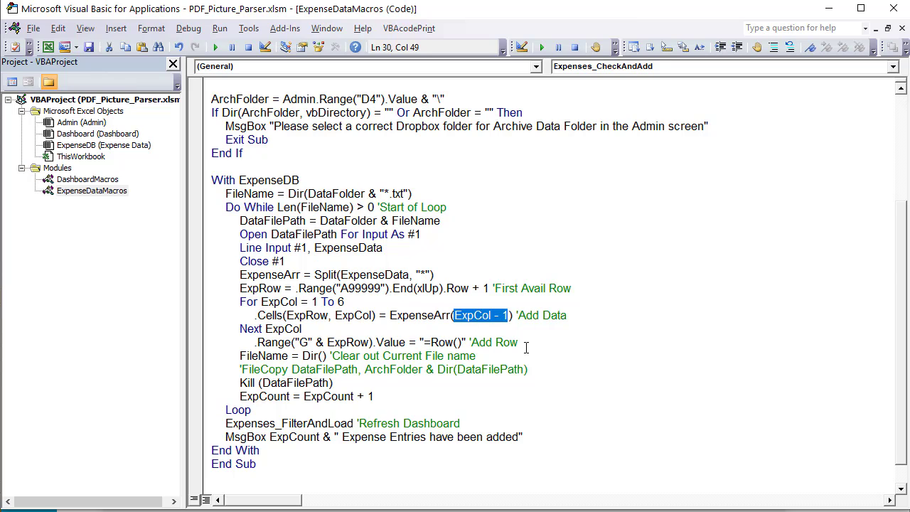
drag(526, 347, 242, 343)
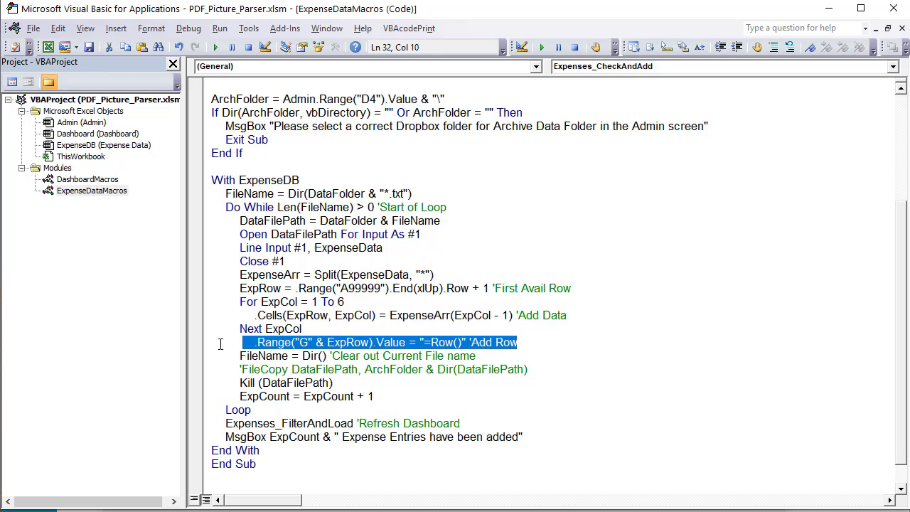
key(alt+F11)
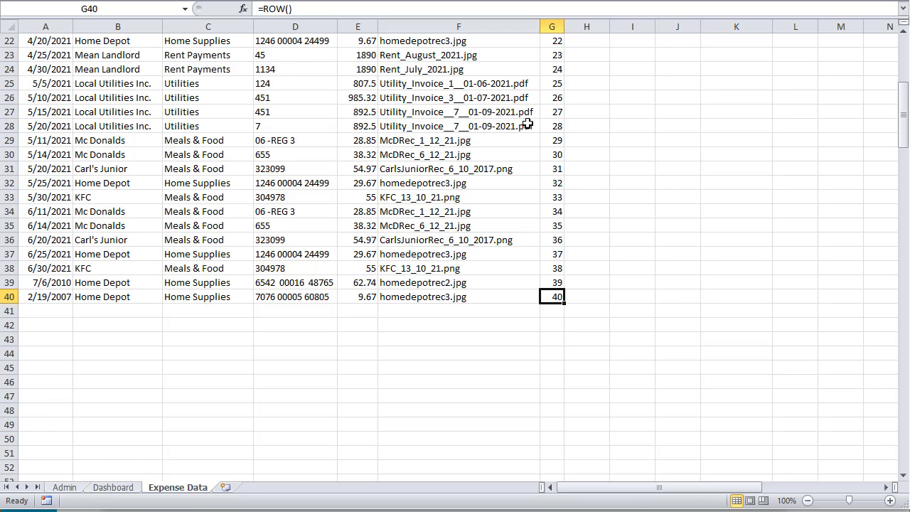
drag(552, 111, 556, 149)
key(alt+F11)
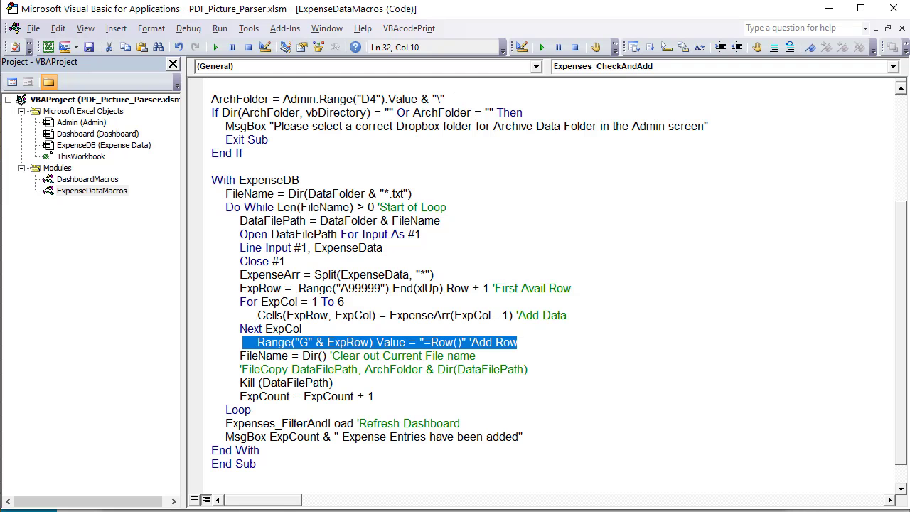
Review the FileName = Dir() line that fetches the next file
drag(475, 356, 239, 356)
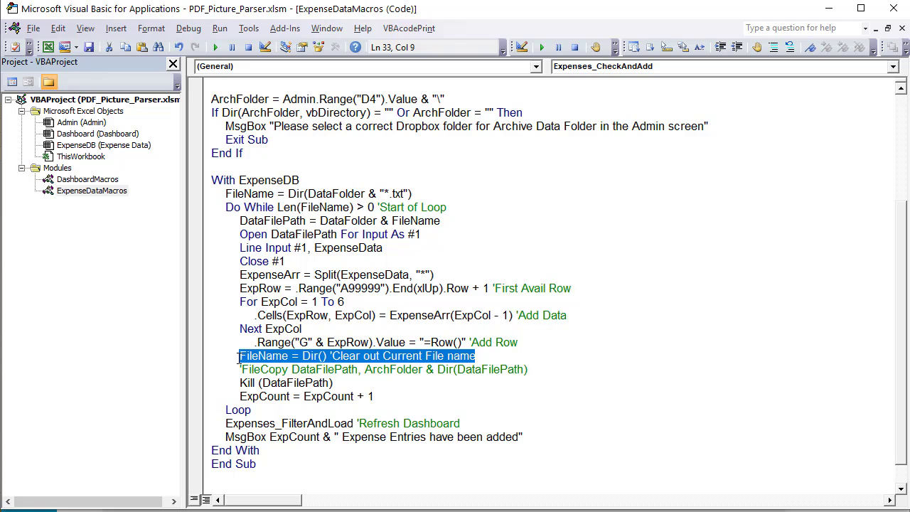
click(287, 382)
drag(287, 356, 249, 356)
click(324, 355)
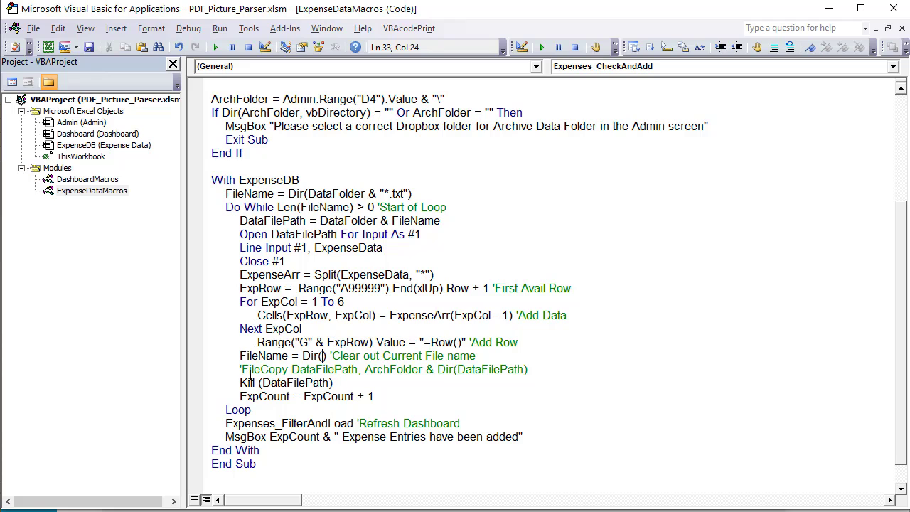
Uncomment, then delete, the FileCopy DataFilePath line inside the loop
click(242, 369)
key(BackSpace)
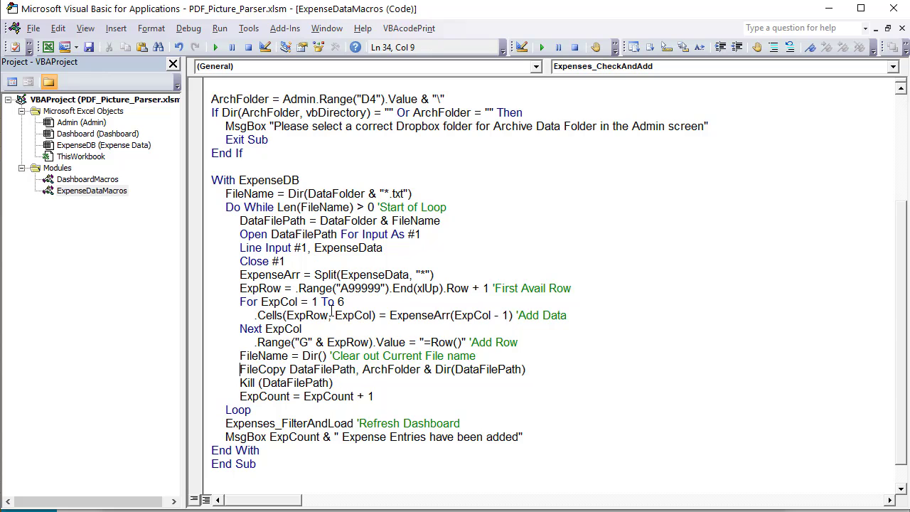
click(499, 370)
drag(287, 370, 400, 370)
drag(549, 370, 130, 370)
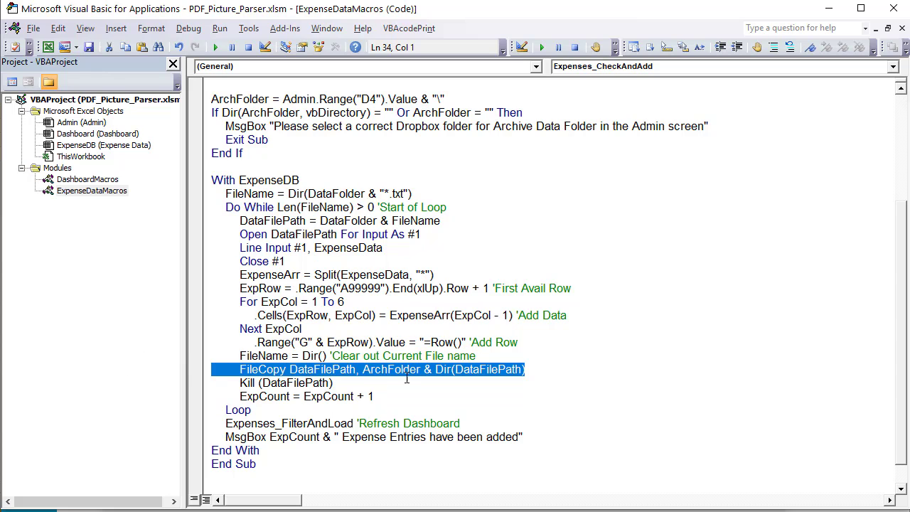
click(368, 395)
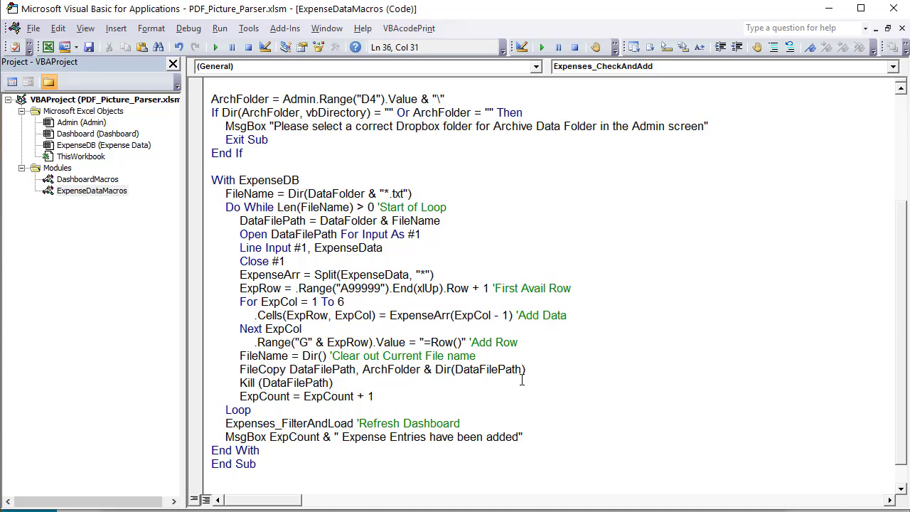
drag(533, 369, 172, 366)
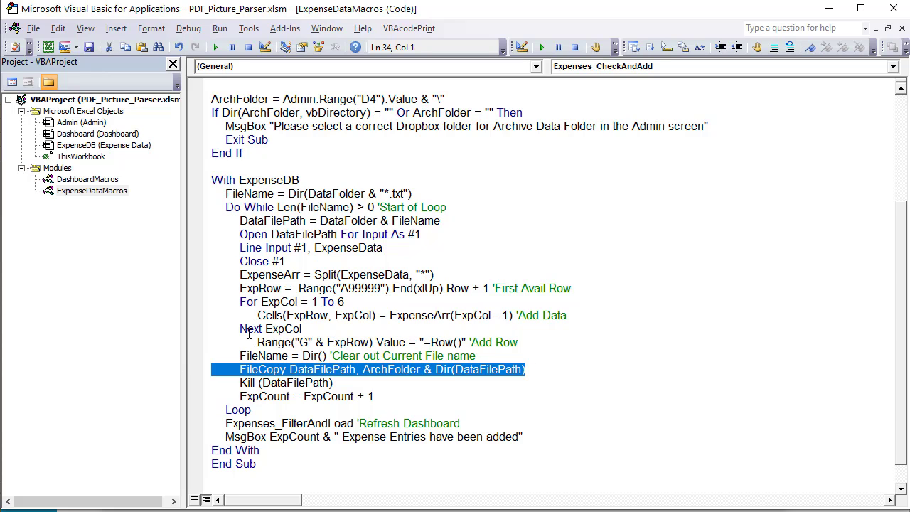
key(Delete)
key(BackSpace)
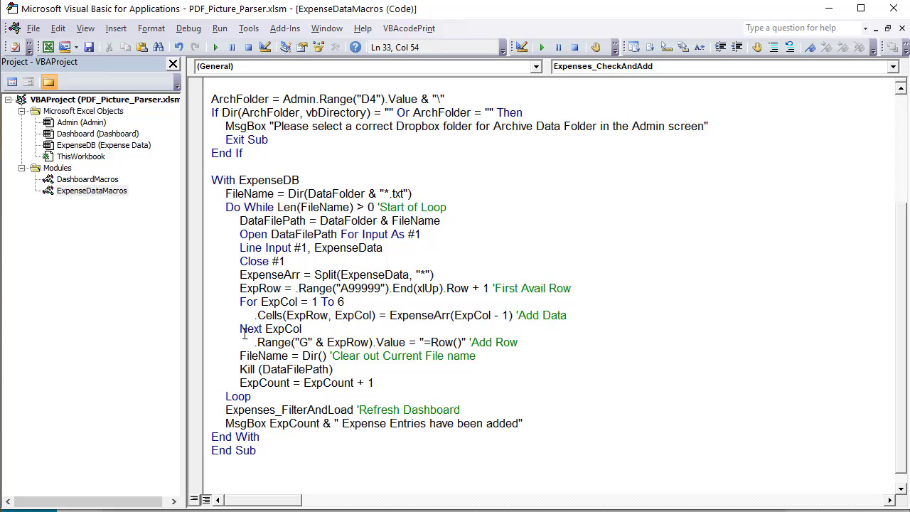
key(Return)
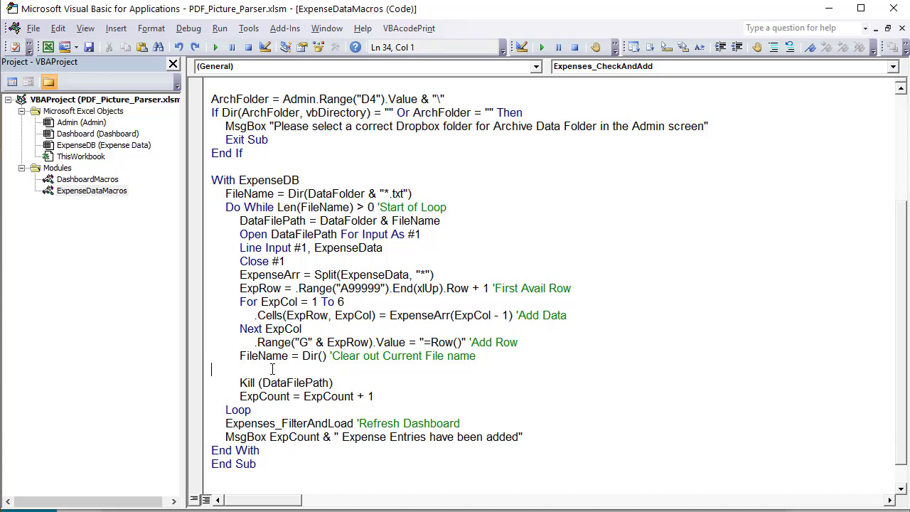
key(BackSpace)
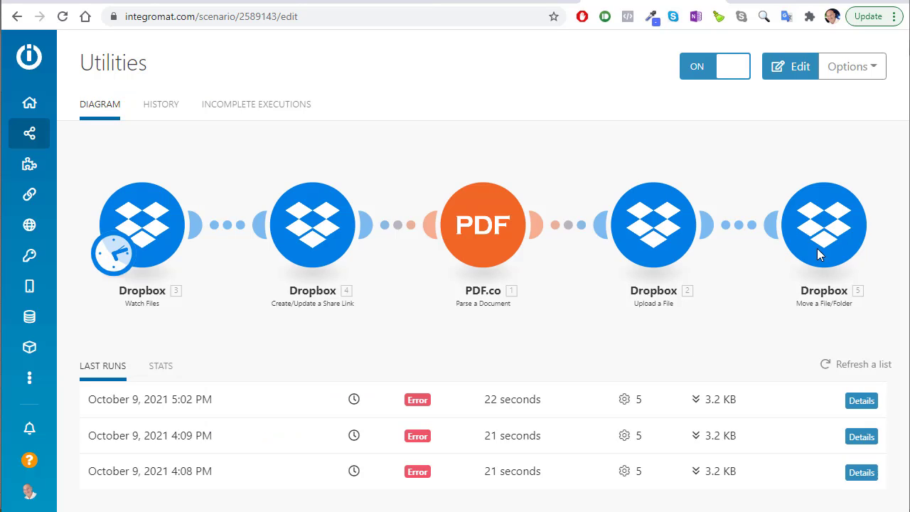
click(660, 237)
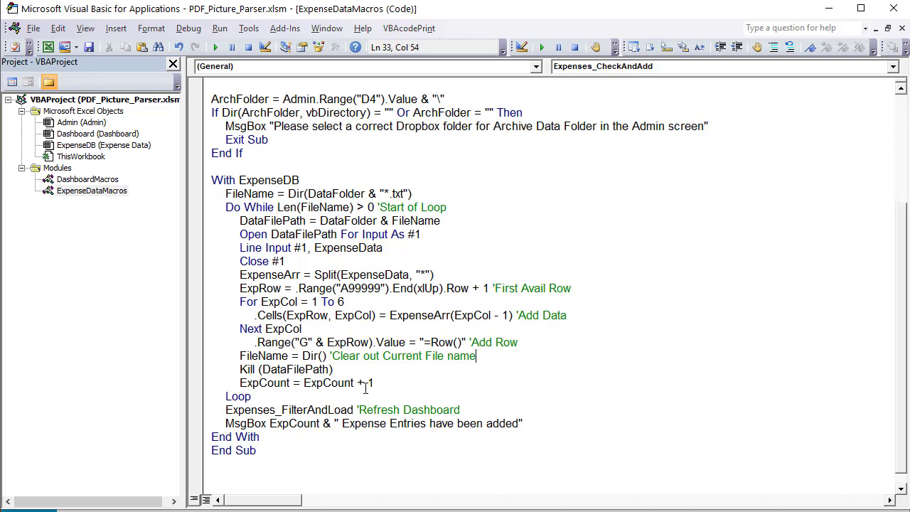
Review the ExpCount counter, Kill line, loop body and Refresh Dashboard call
drag(377, 383, 231, 383)
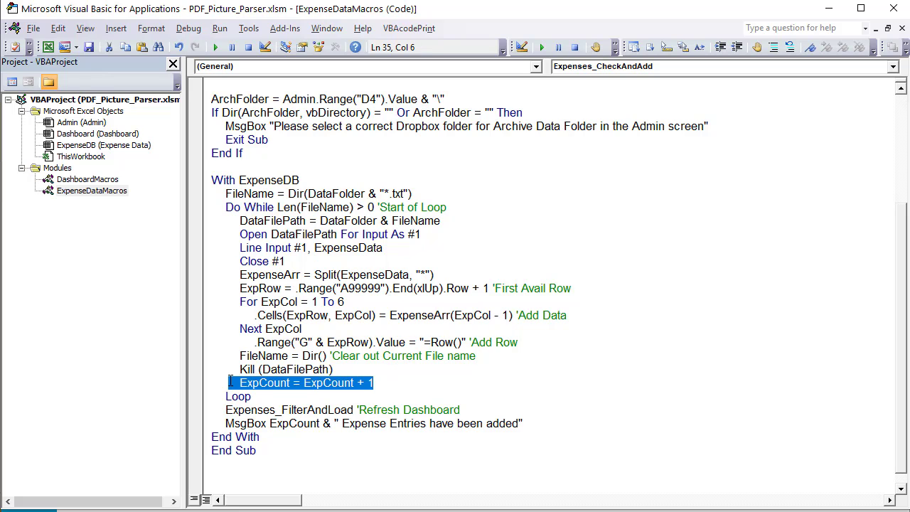
click(288, 398)
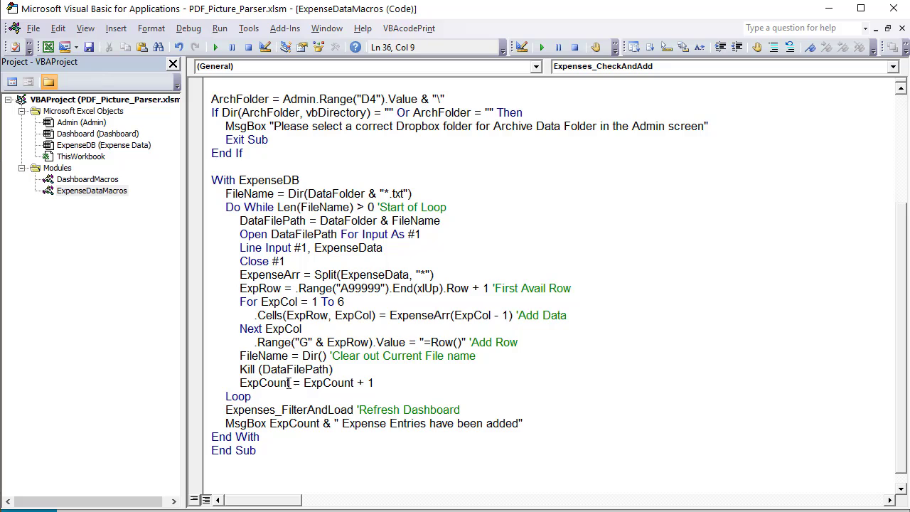
drag(288, 383, 239, 382)
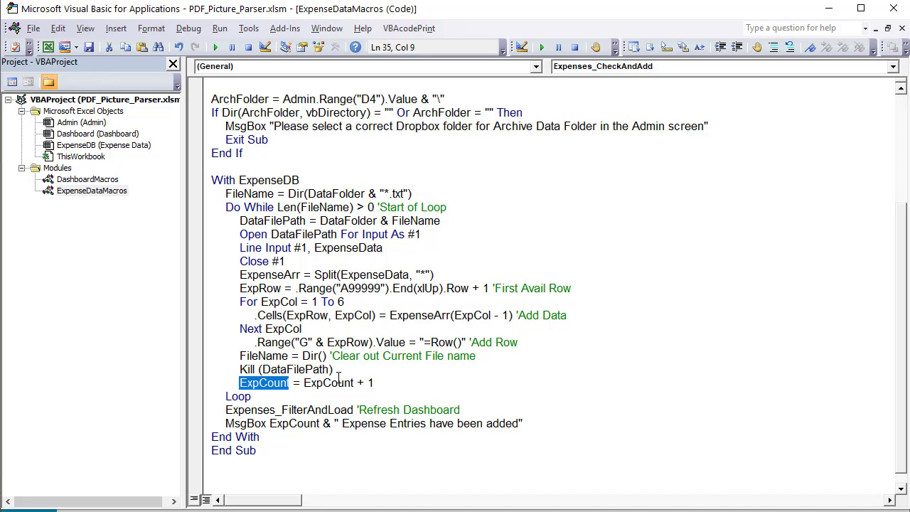
drag(341, 369, 239, 369)
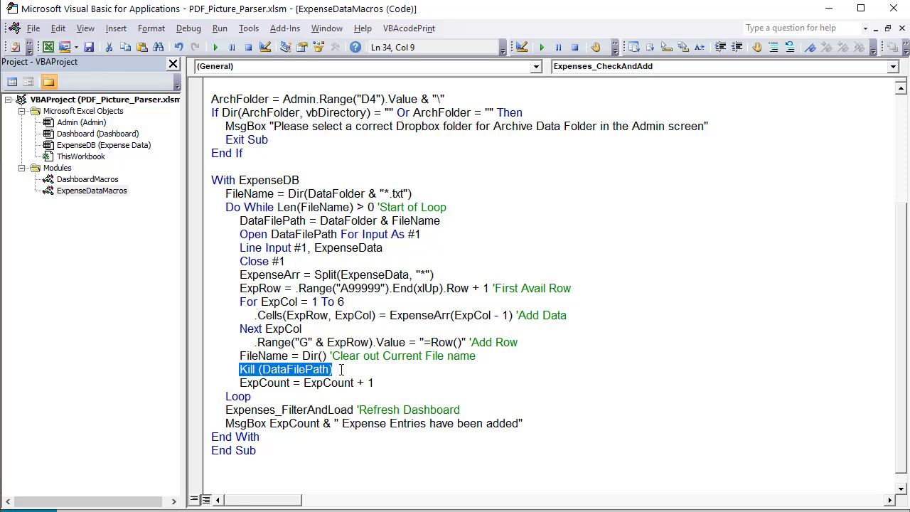
drag(384, 382, 237, 221)
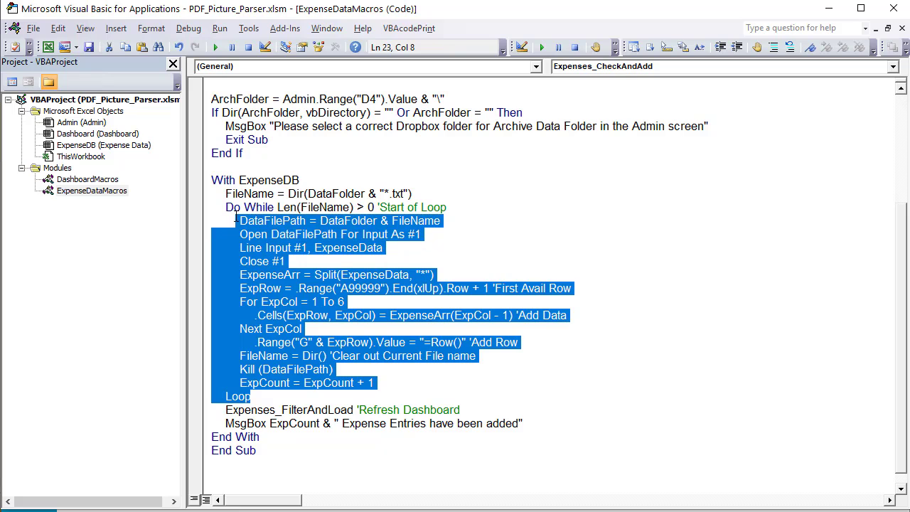
drag(459, 409, 226, 410)
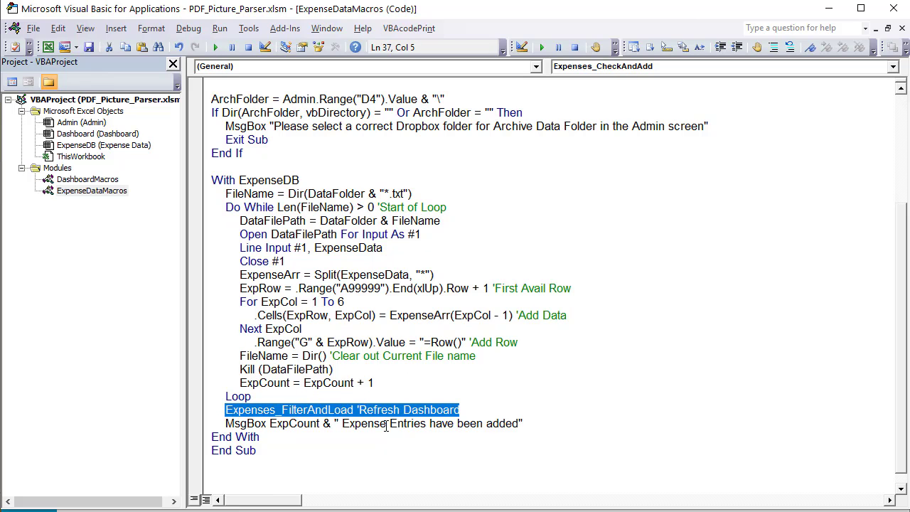
Show the Carl's Junior receipt for the 1/20/2021 expense on the Dashboard
key(alt+F11)
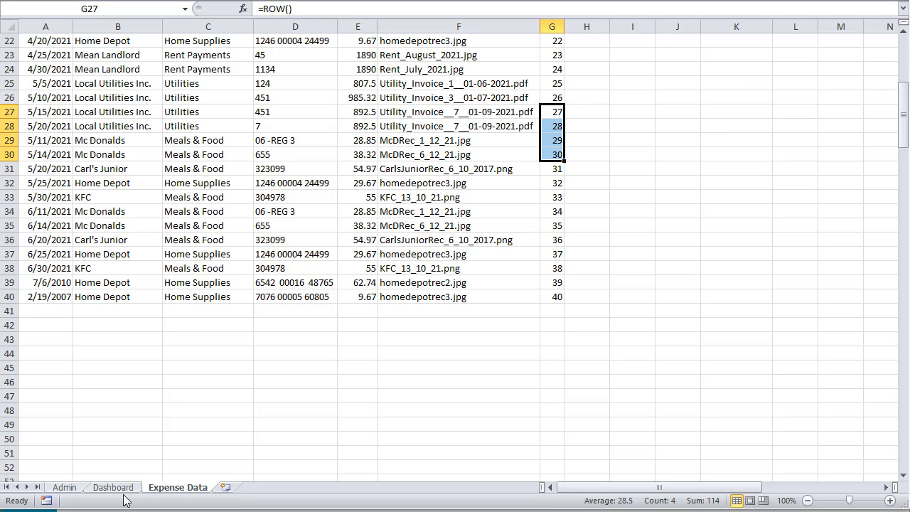
click(113, 488)
click(159, 290)
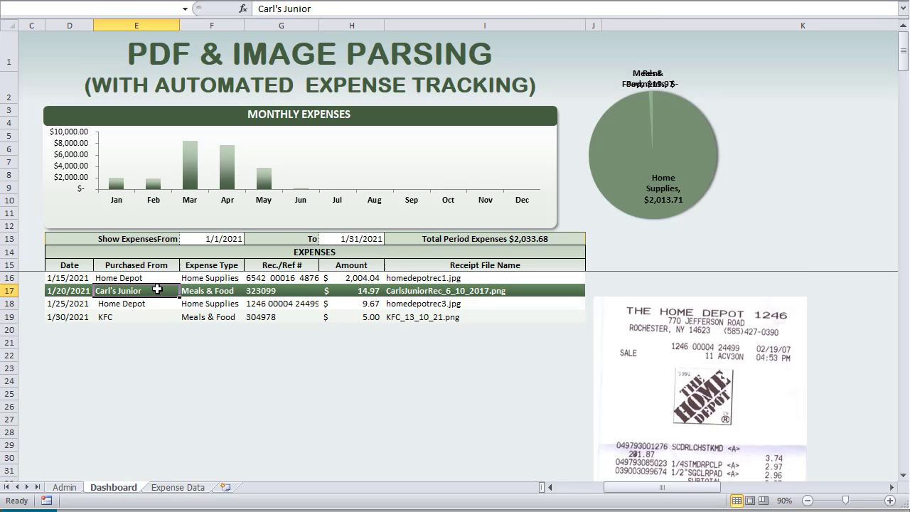
click(185, 291)
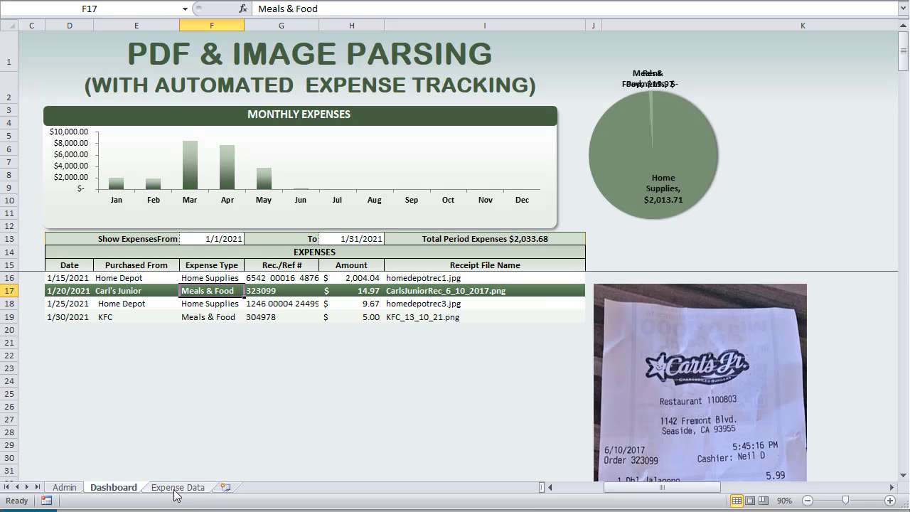
Create Workbook_Open in ThisWorkbook via the Workbook object, containing a commented-out Expenses_CheckAndAdd
key(alt+F11)
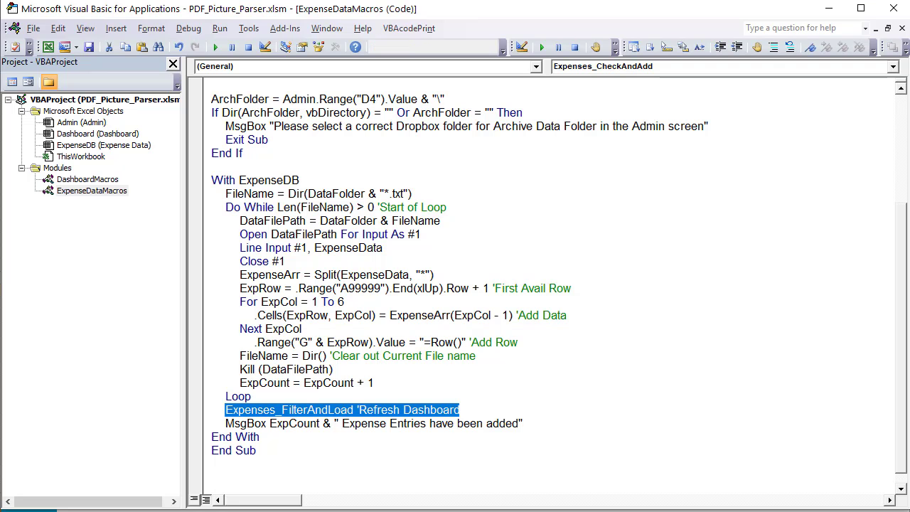
scroll(332, 173, up, 2)
scroll(332, 173, up, 2)
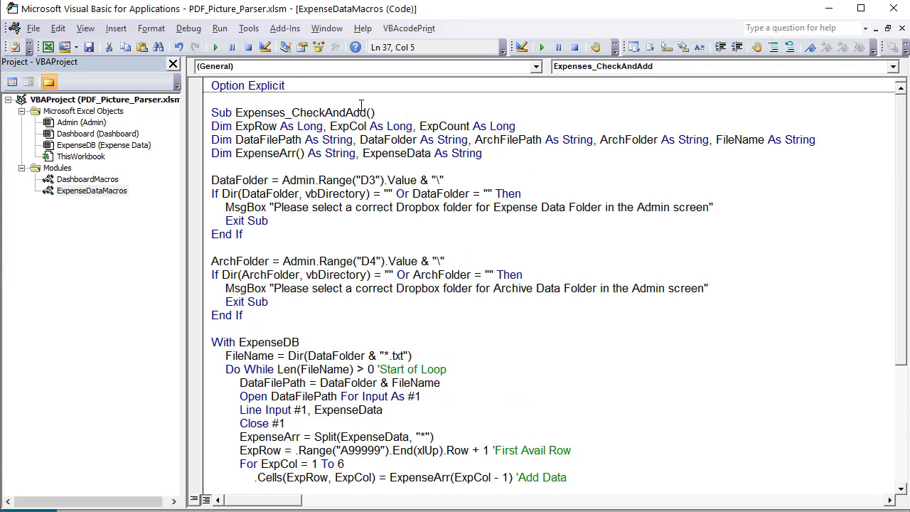
drag(367, 112, 237, 112)
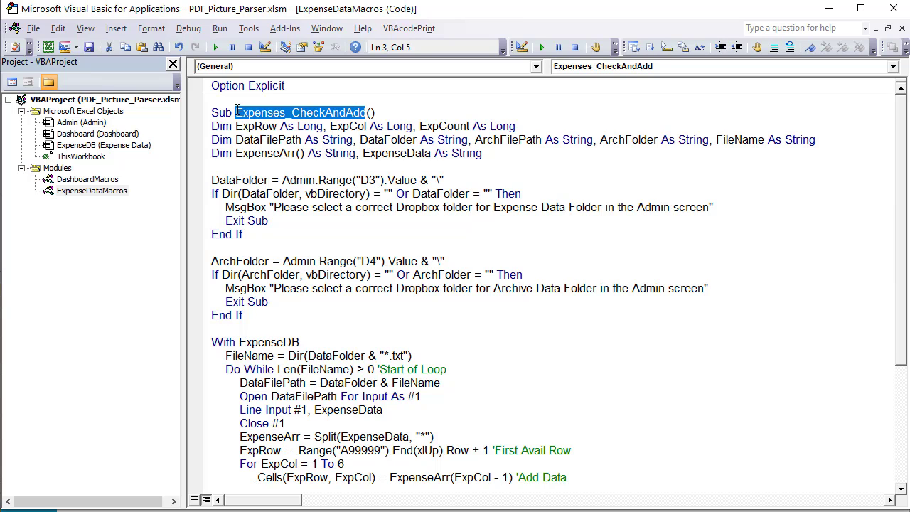
double_click(84, 156)
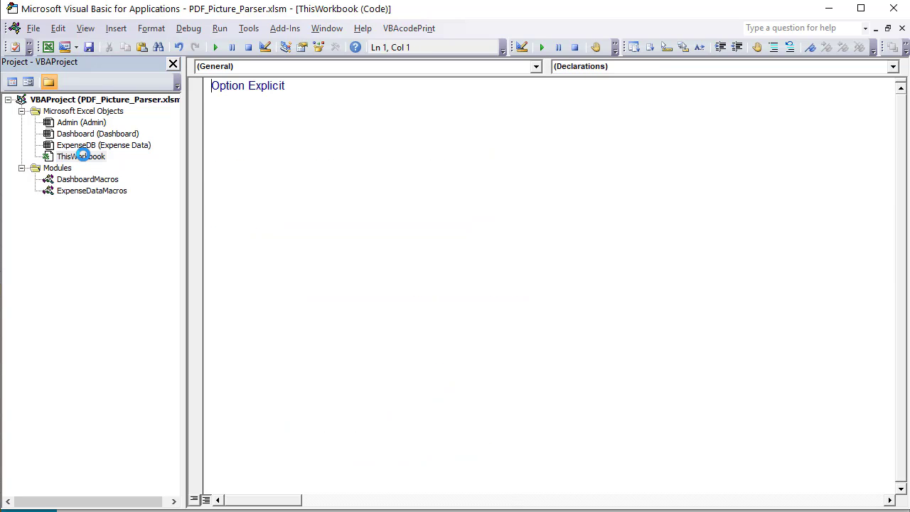
click(536, 66)
click(368, 91)
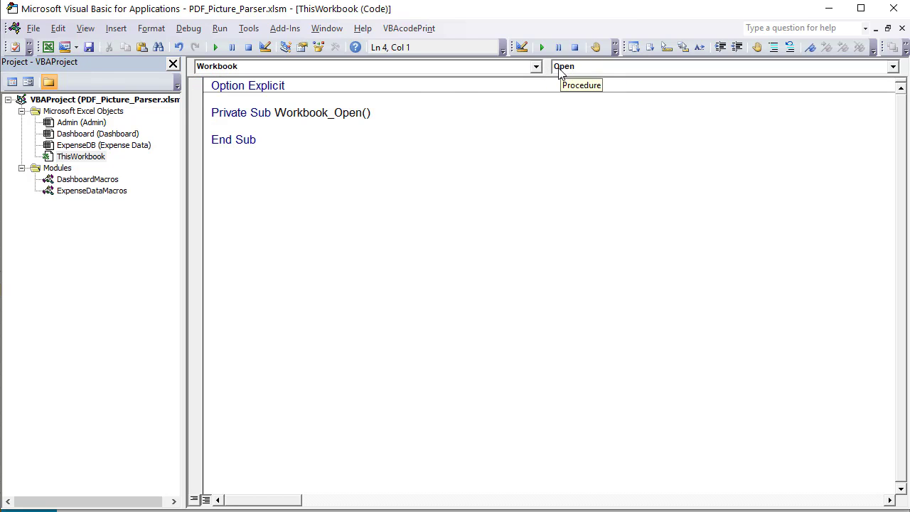
text(Expenses_CheckAndAdd)
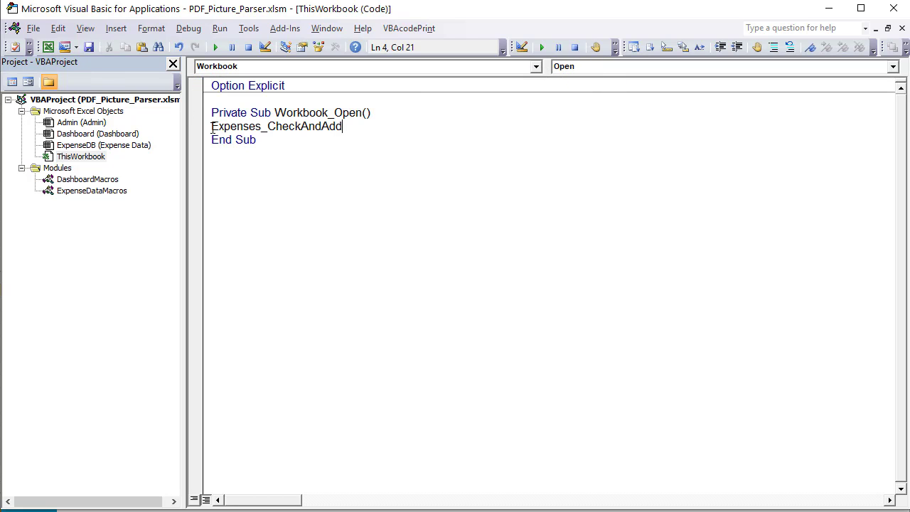
text(')
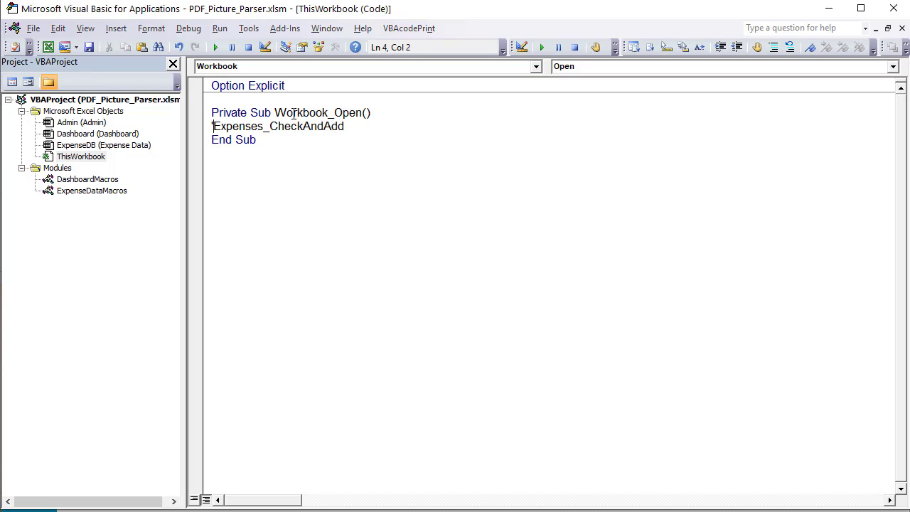
click(275, 152)
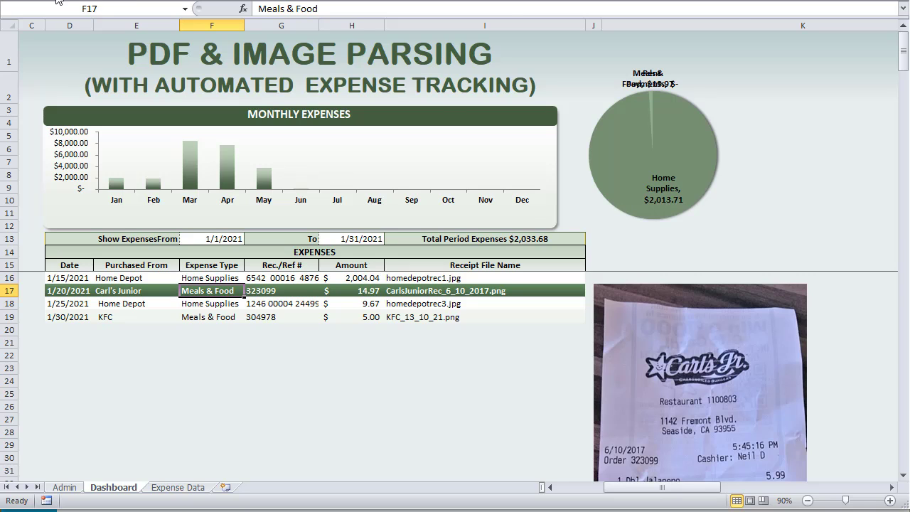
Draw a rounded rectangle near K13 labelled 'Check For New Expenses'
click(113, 1)
click(155, 22)
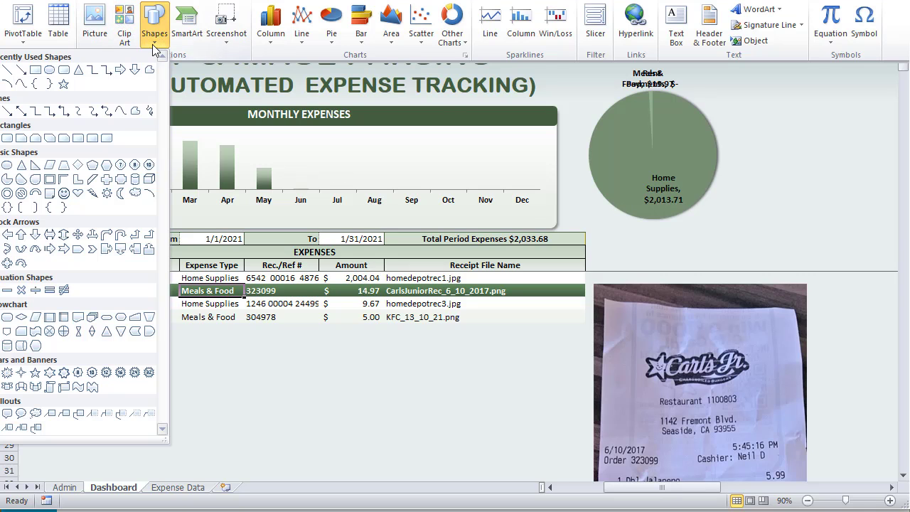
click(49, 71)
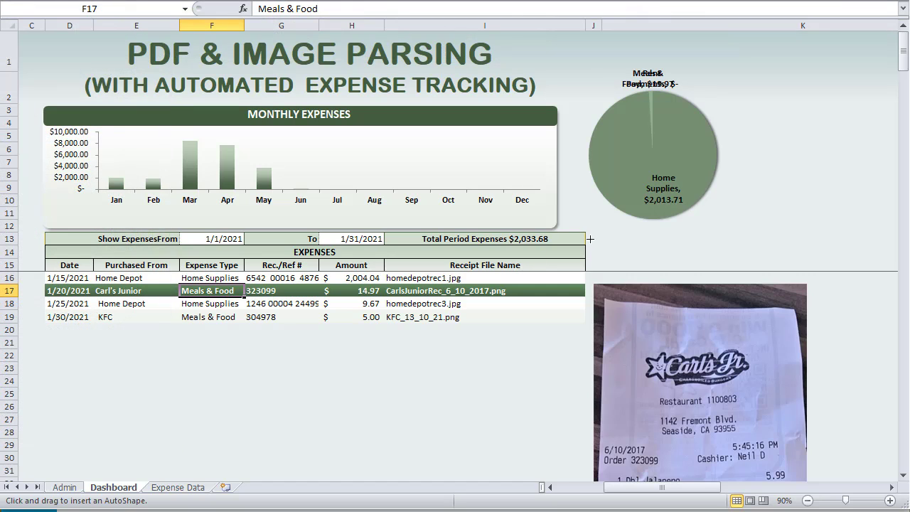
drag(622, 245, 731, 264)
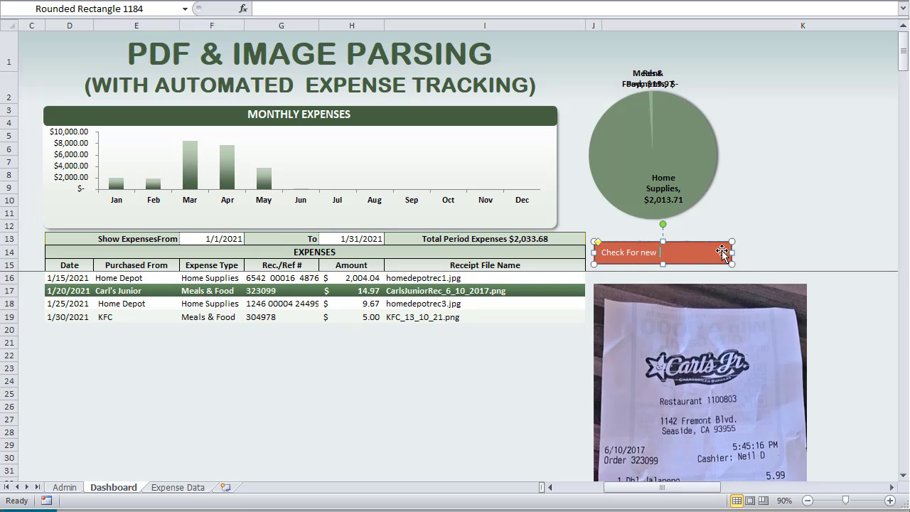
text(Check For Neew Expenses)
click(712, 242)
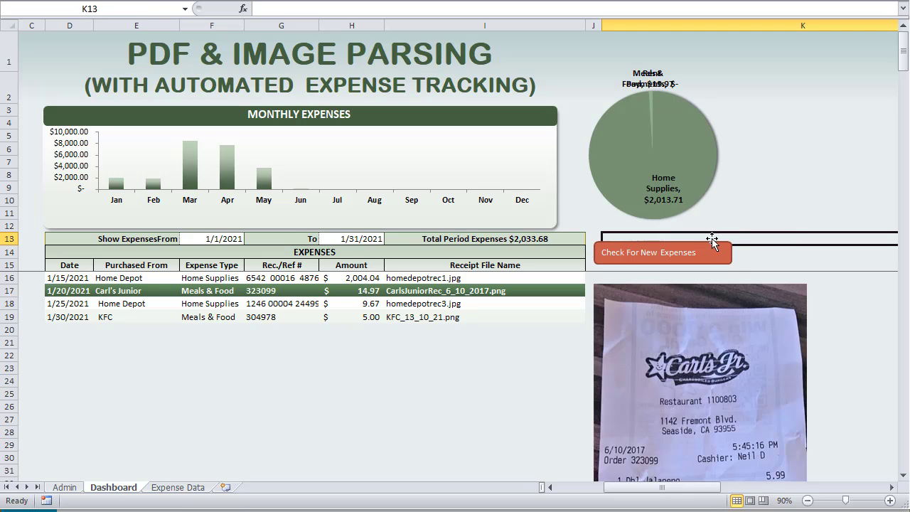
click(700, 249)
Apply a green shape style to the button
click(441, 3)
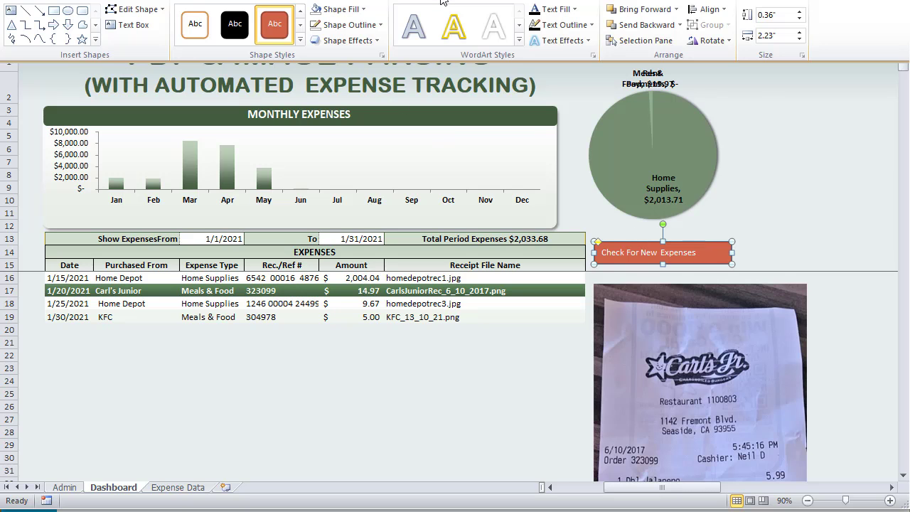
click(300, 40)
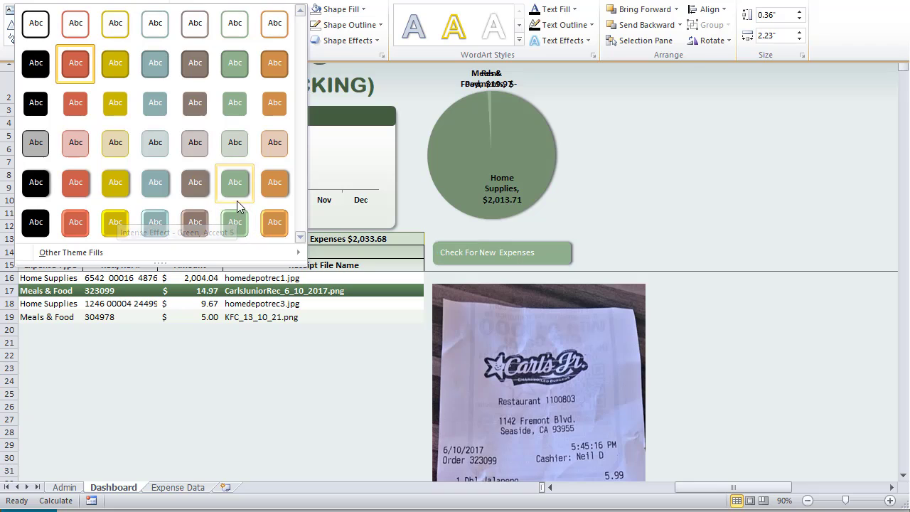
click(236, 186)
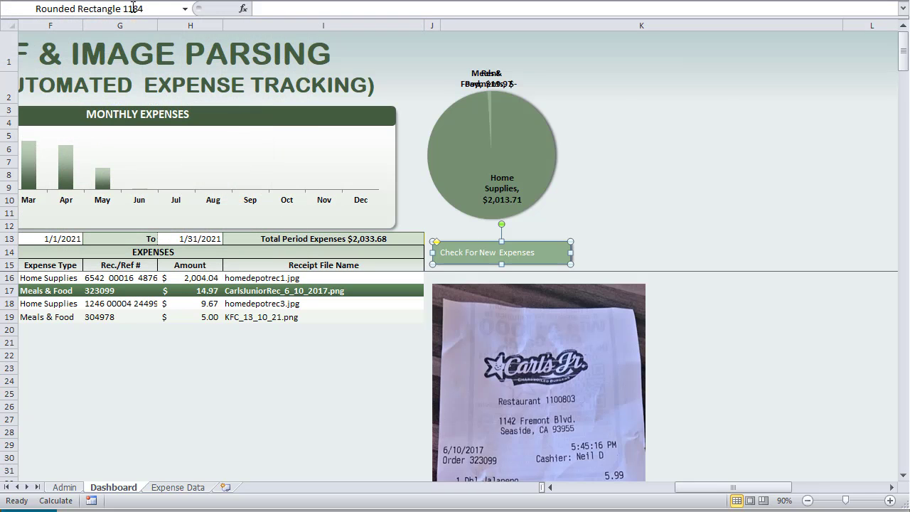
Make the button text bold, centred, middle-aligned and 16 point
click(65, 0)
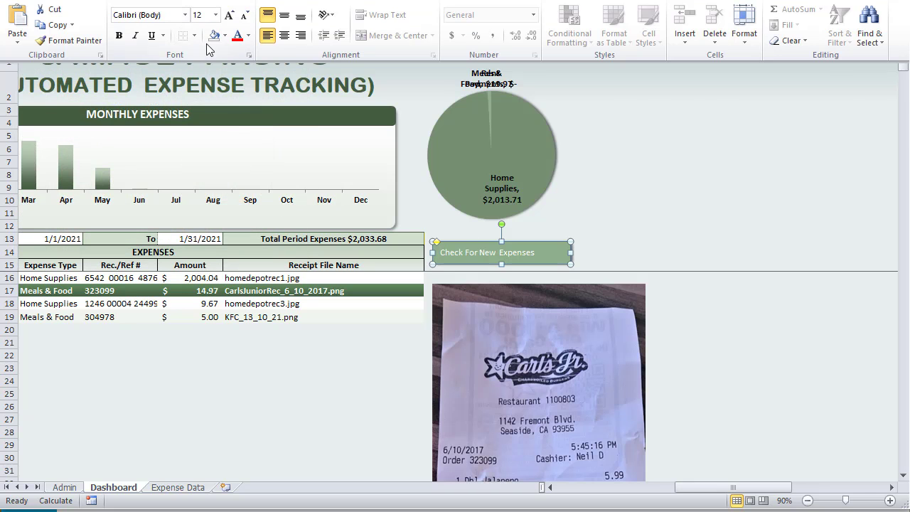
click(230, 15)
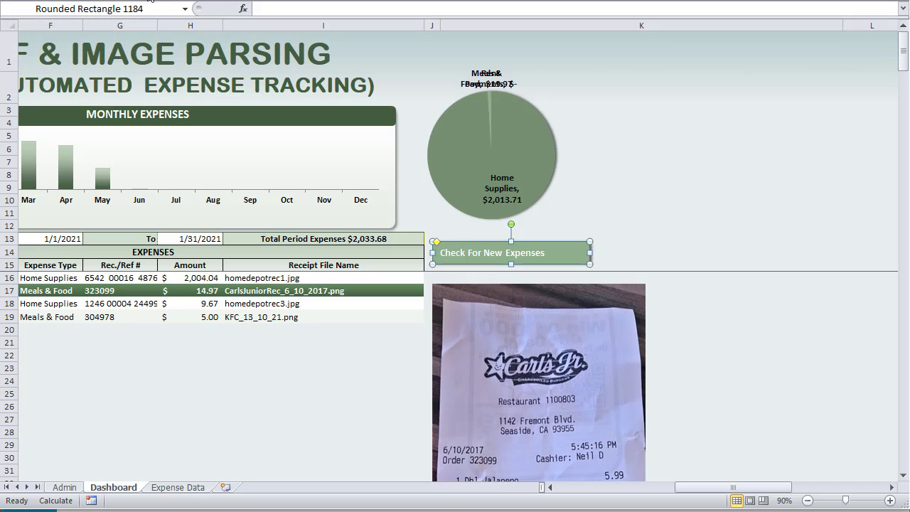
click(71, 1)
click(283, 37)
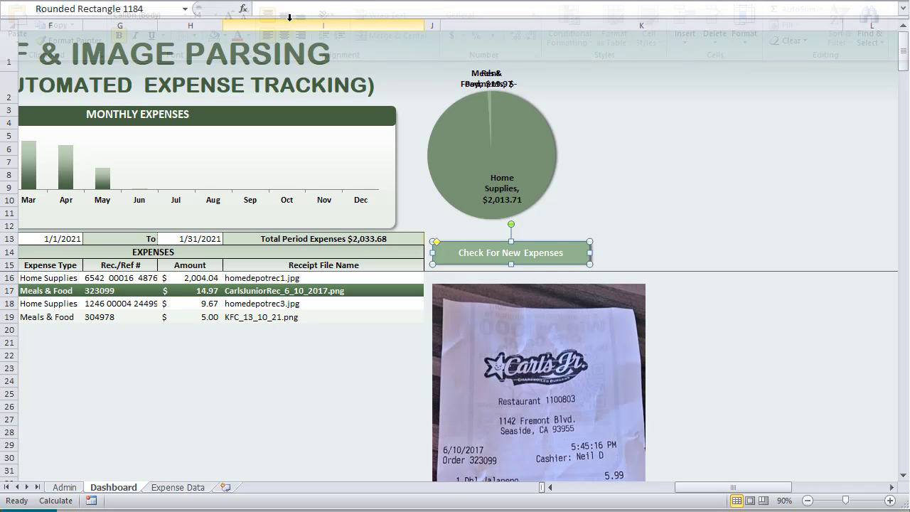
click(71, 2)
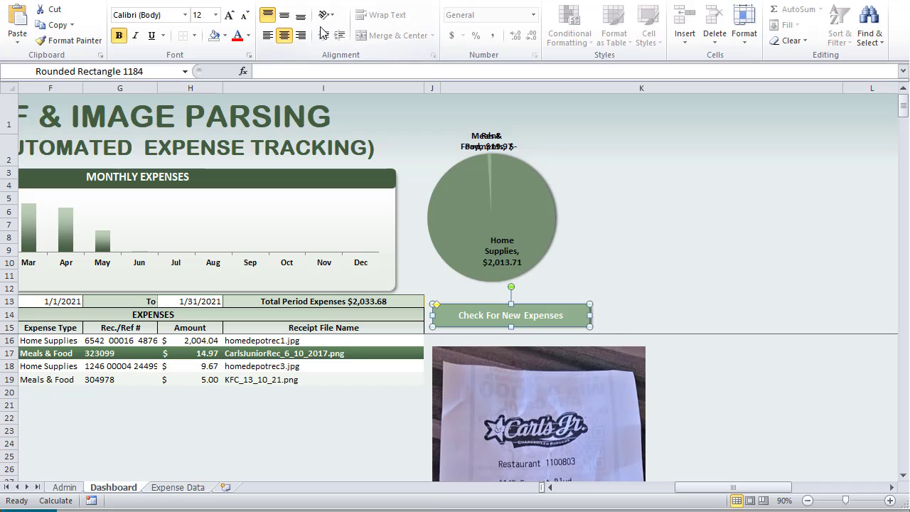
click(285, 16)
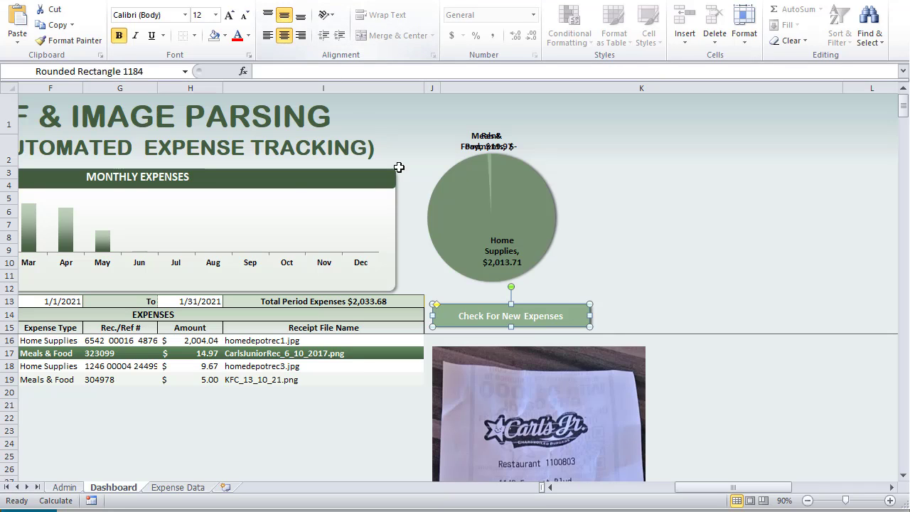
click(229, 15)
click(230, 16)
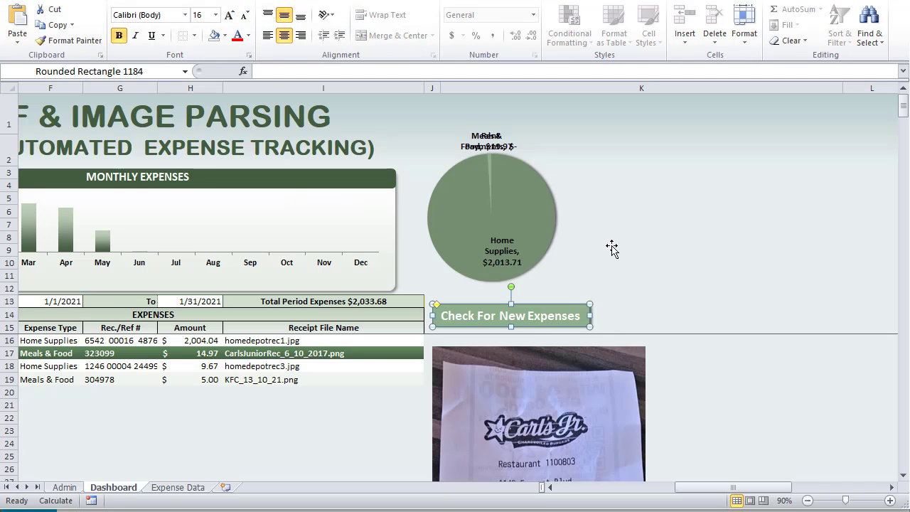
click(611, 247)
click(540, 307)
scroll(496, 310, down, 3)
Assign the Expenses_CheckAndAdd macro to the Check For New Expenses button
right_click(489, 304)
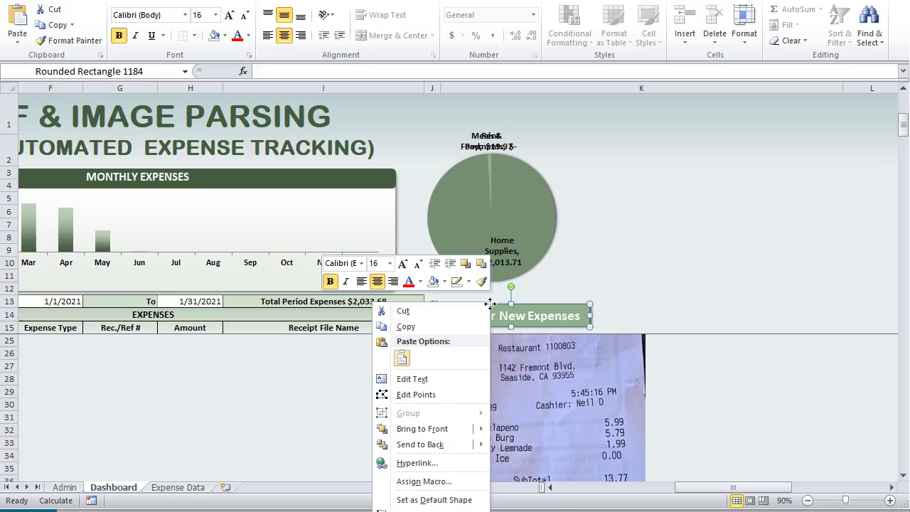
click(416, 481)
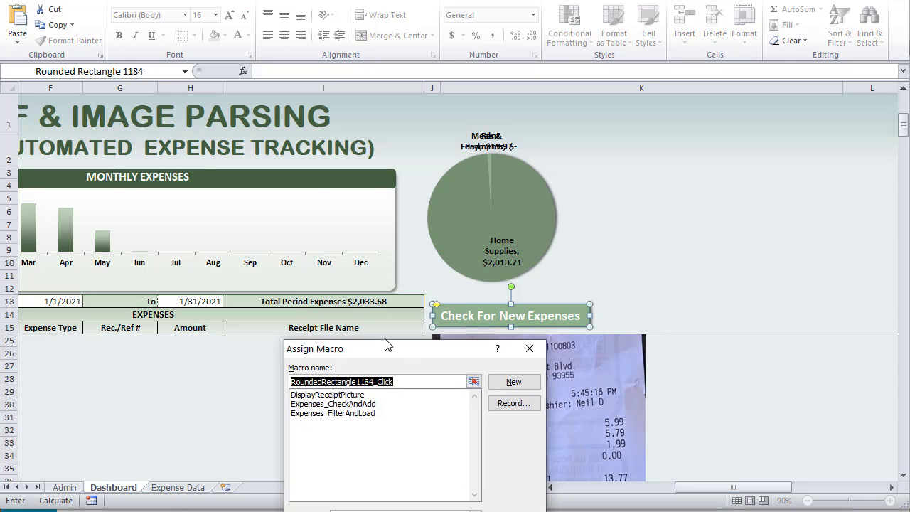
drag(391, 355, 321, 141)
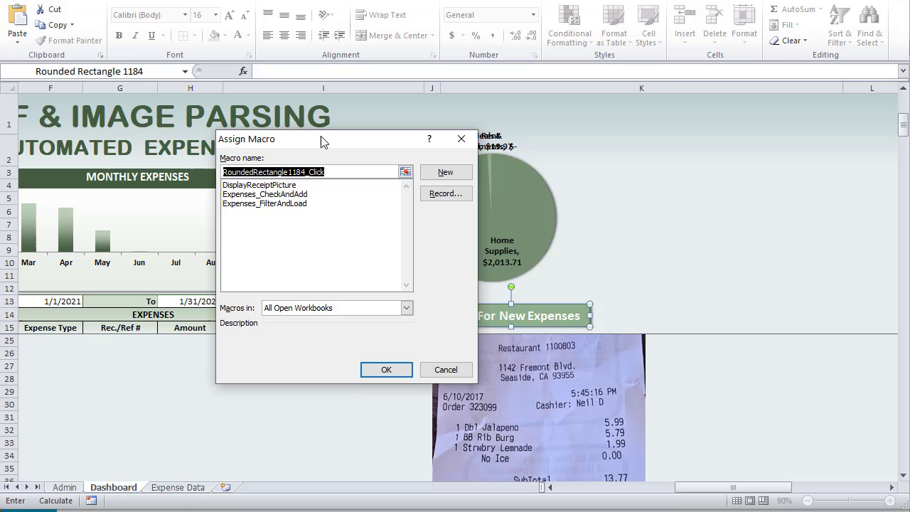
click(285, 194)
click(384, 368)
Run Check For New Expenses, adding three entries and raising the August total to $1,785.00
click(583, 203)
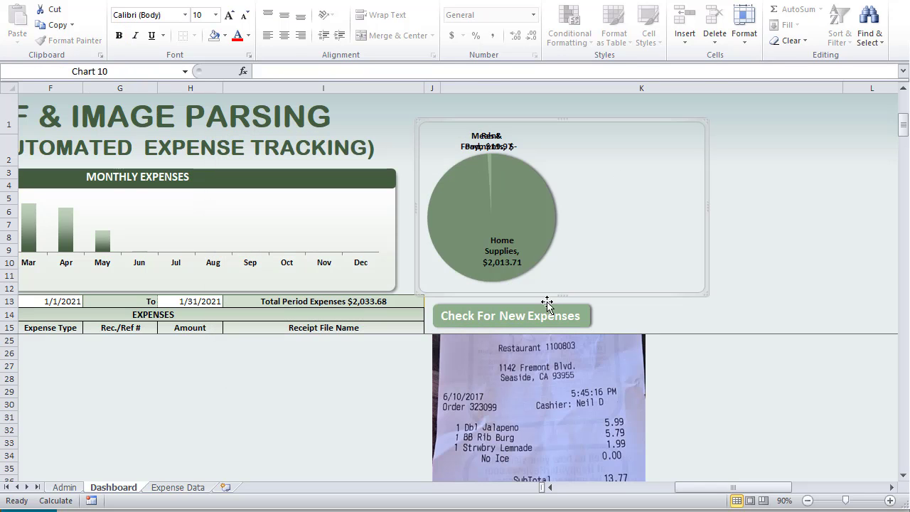
click(724, 275)
click(548, 315)
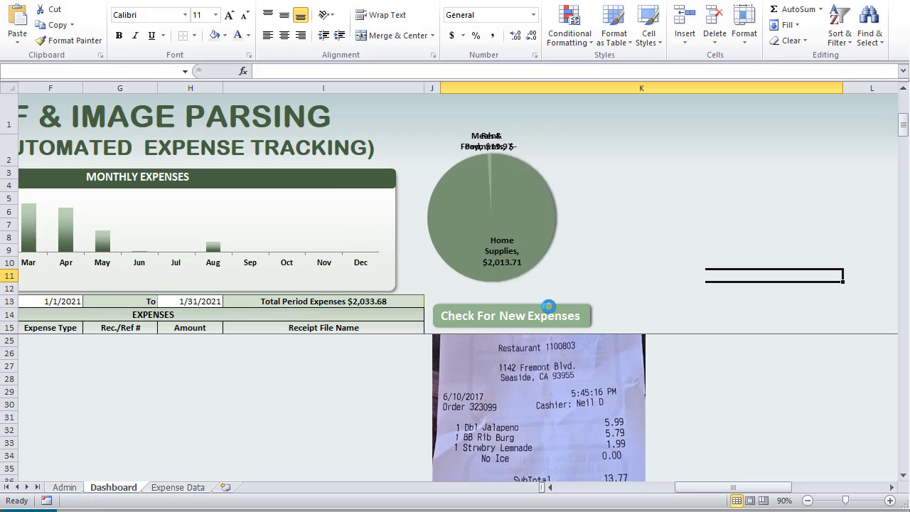
click(590, 320)
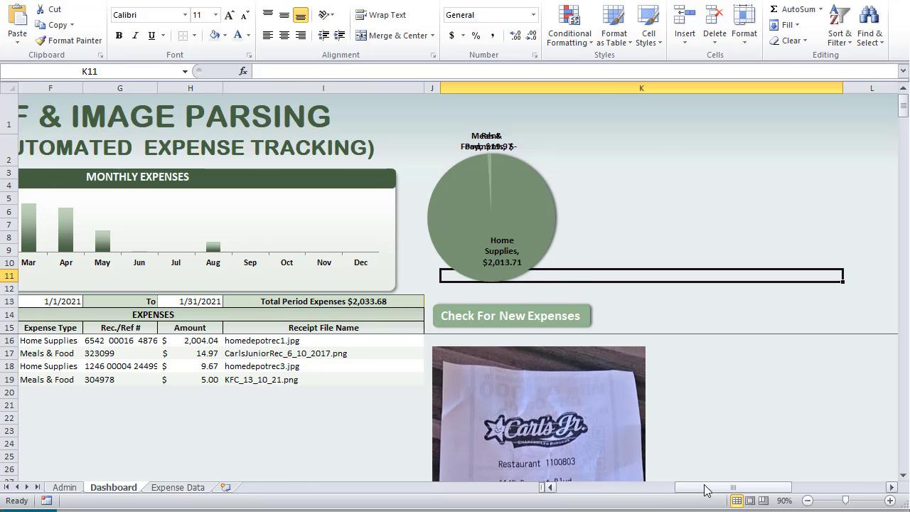
drag(733, 487, 548, 471)
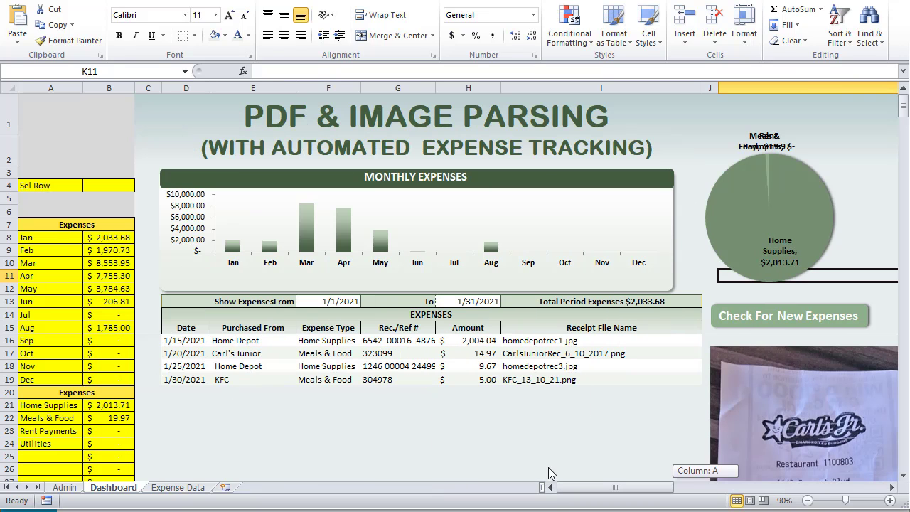
Select expense rows 17 and 18 to preview the Carl's Jr and Home Depot receipts
click(460, 305)
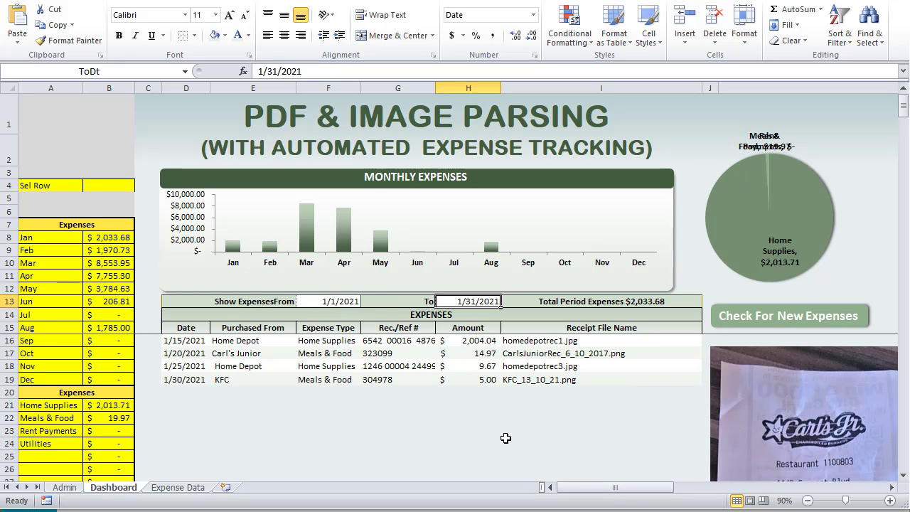
drag(608, 494, 658, 495)
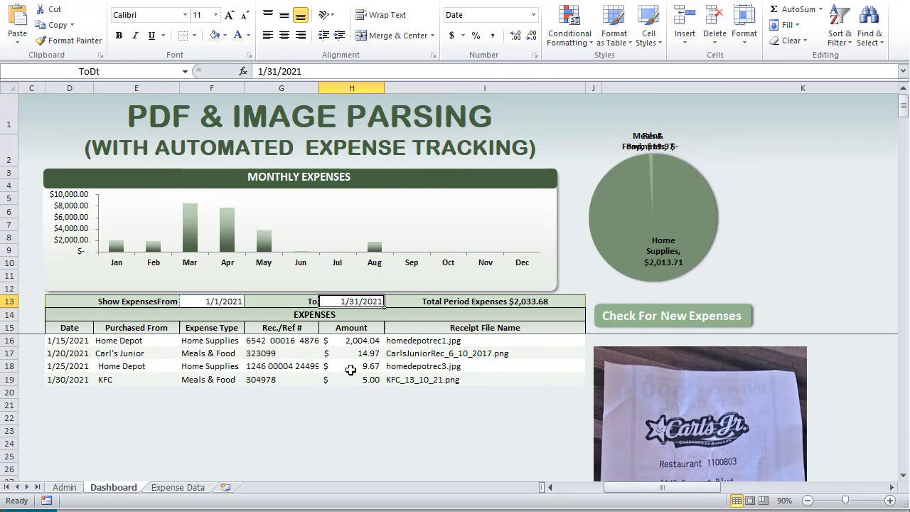
click(226, 352)
click(218, 365)
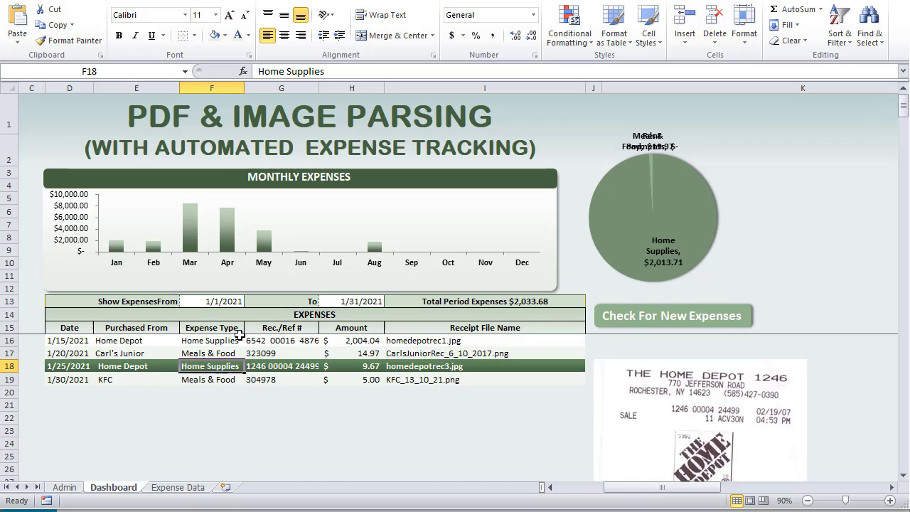
click(239, 340)
click(233, 353)
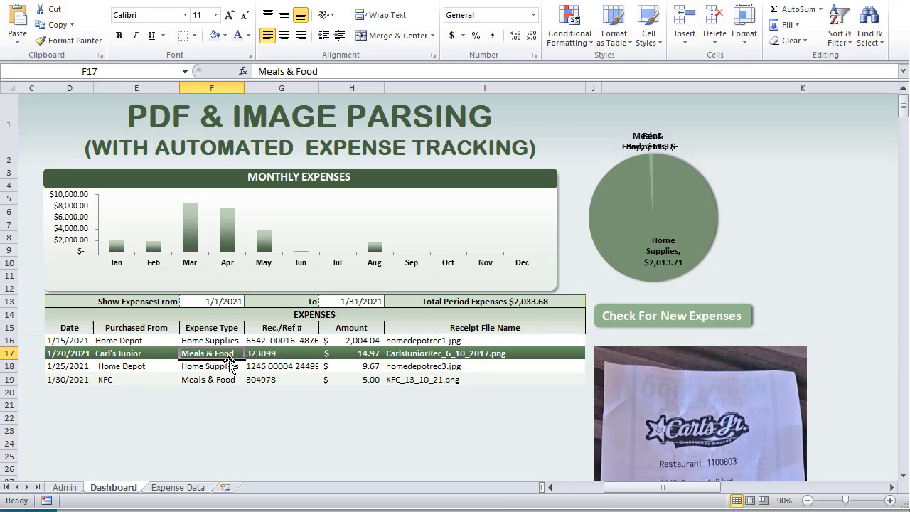
Change the To date in H13 to 5/1/2021 so more expenses are listed
click(343, 301)
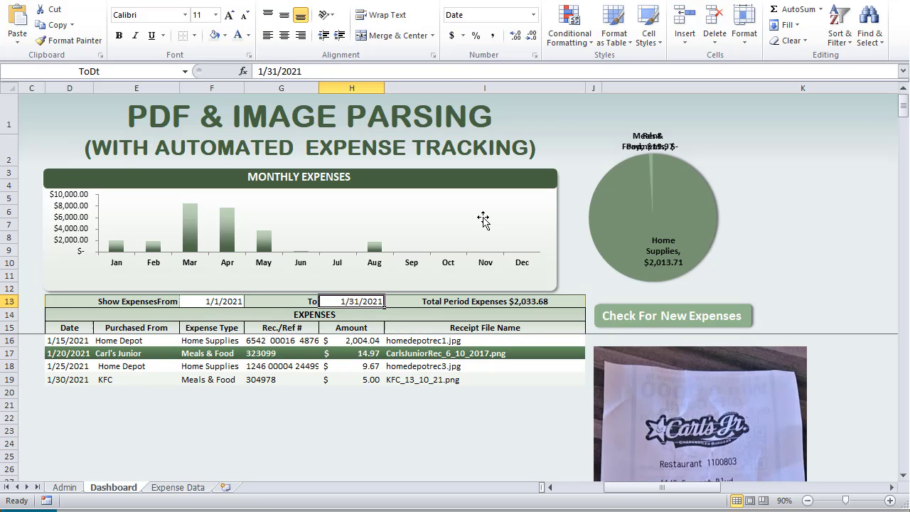
text(5)
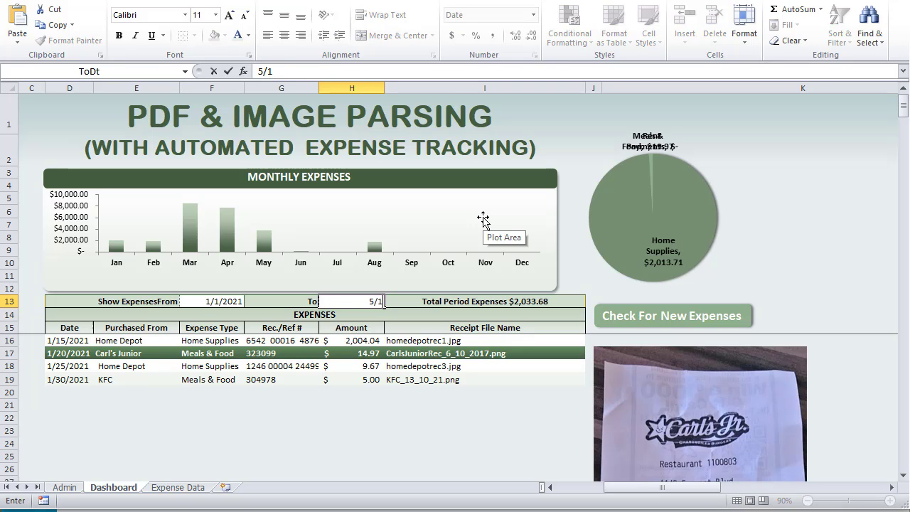
text(/1)
key(Return)
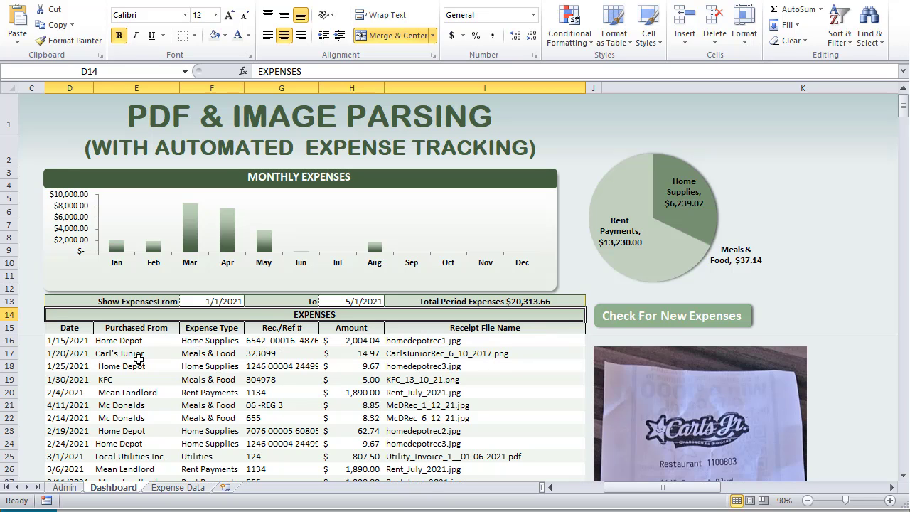
click(122, 343)
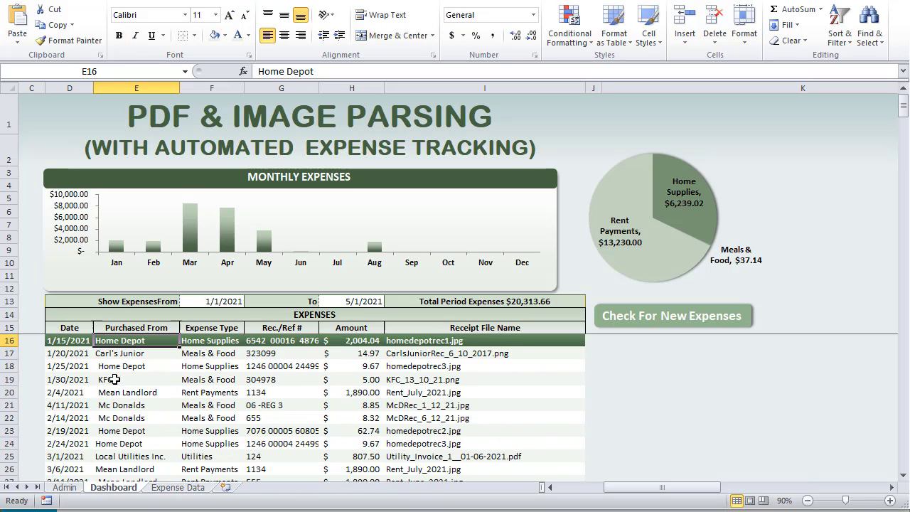
click(177, 488)
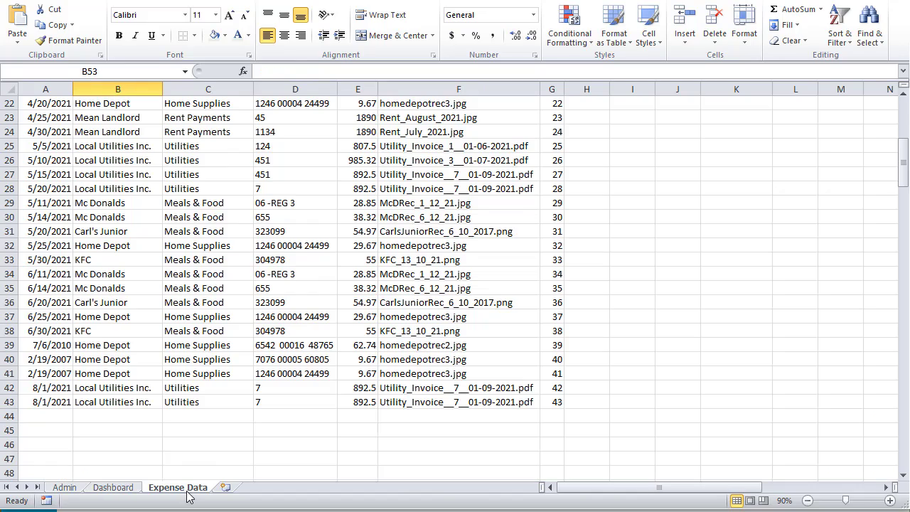
scroll(145, 310, up, 7)
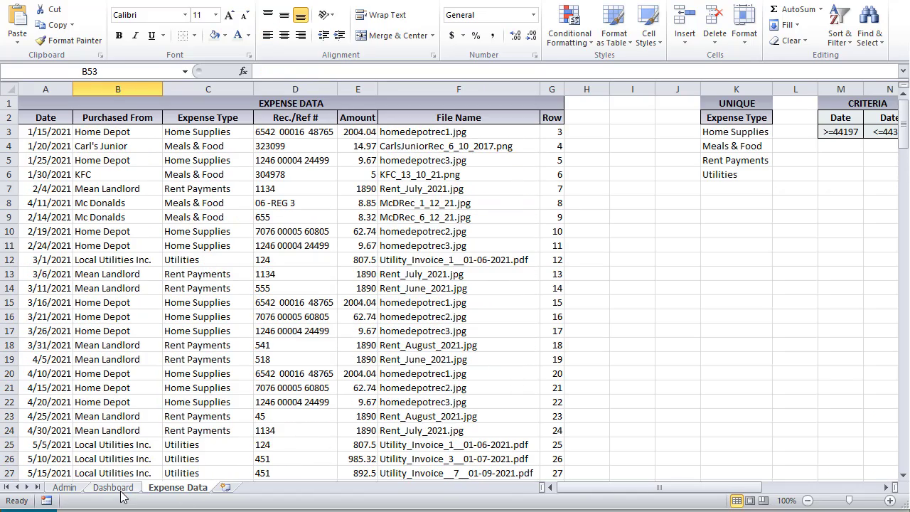
click(116, 488)
key(alt+F11)
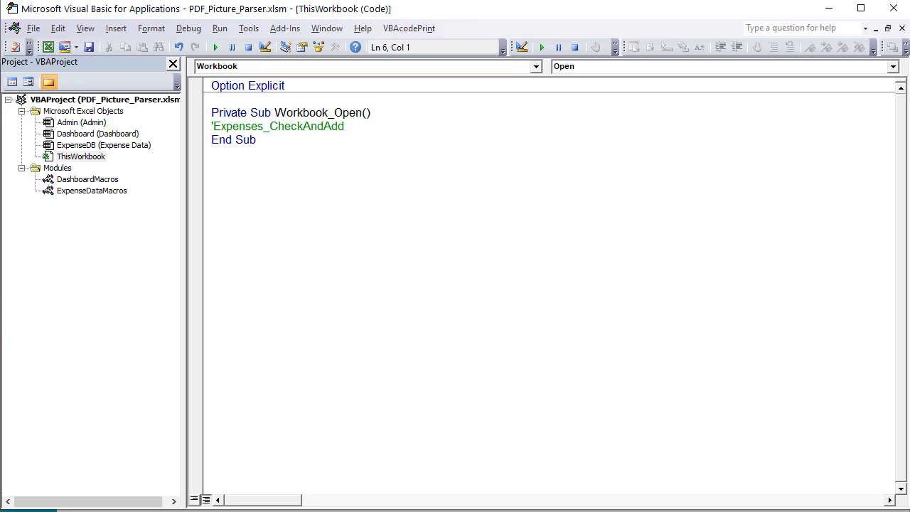
double_click(99, 181)
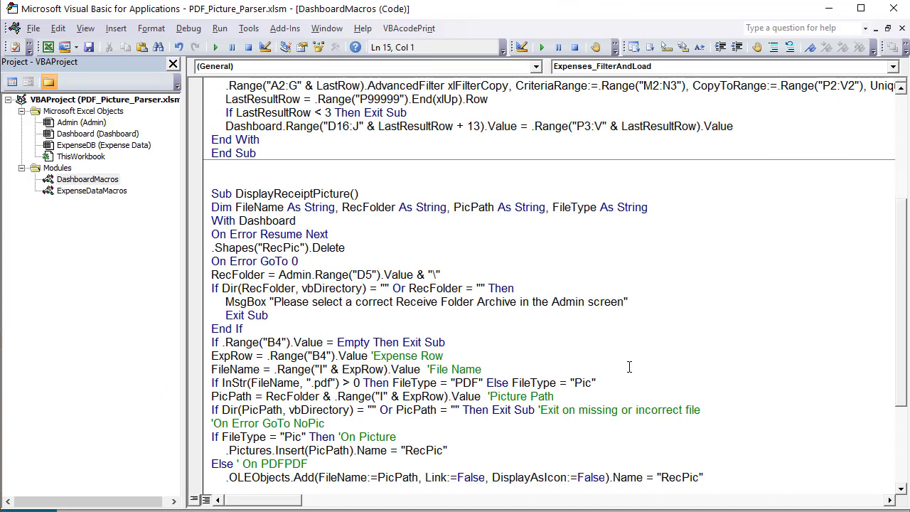
scroll(629, 367, up, 5)
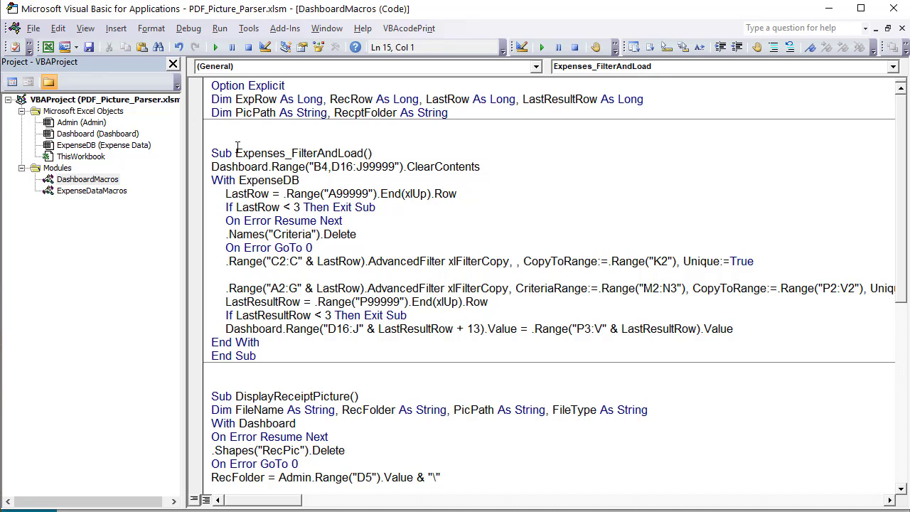
drag(236, 153, 365, 153)
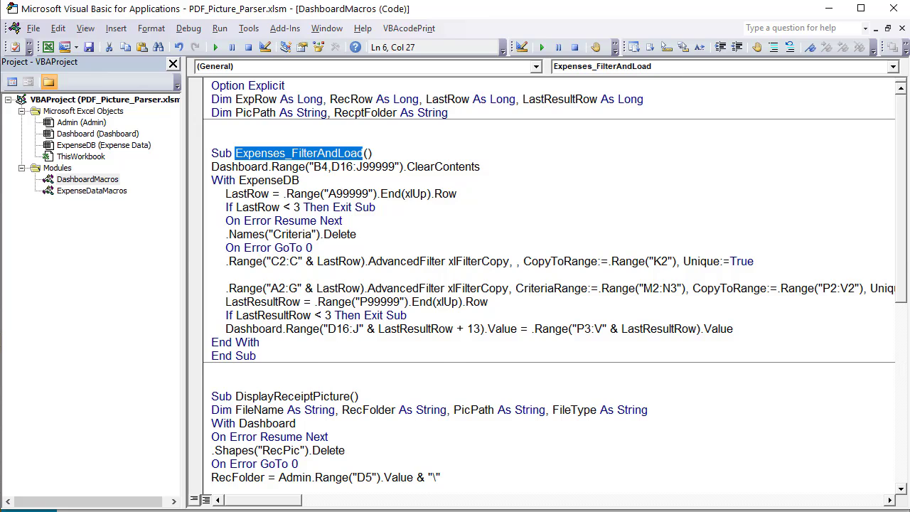
key(alt+F11)
click(190, 303)
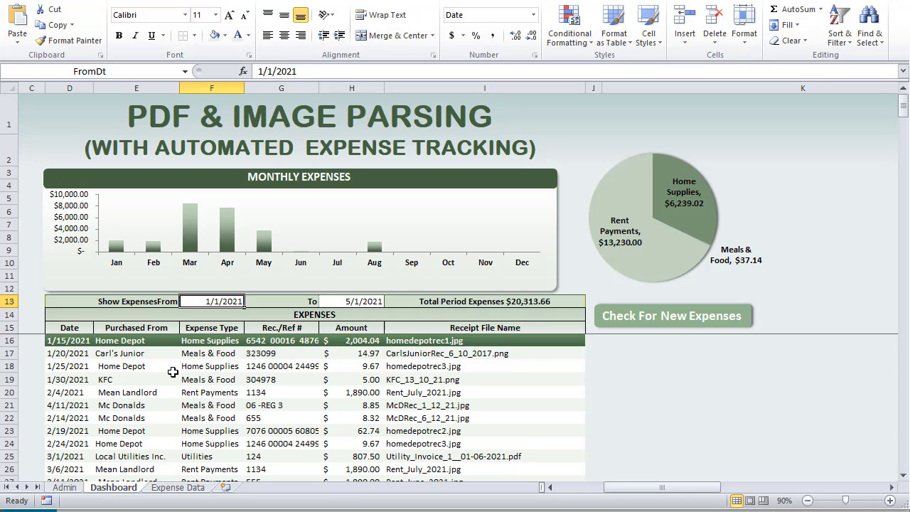
click(348, 303)
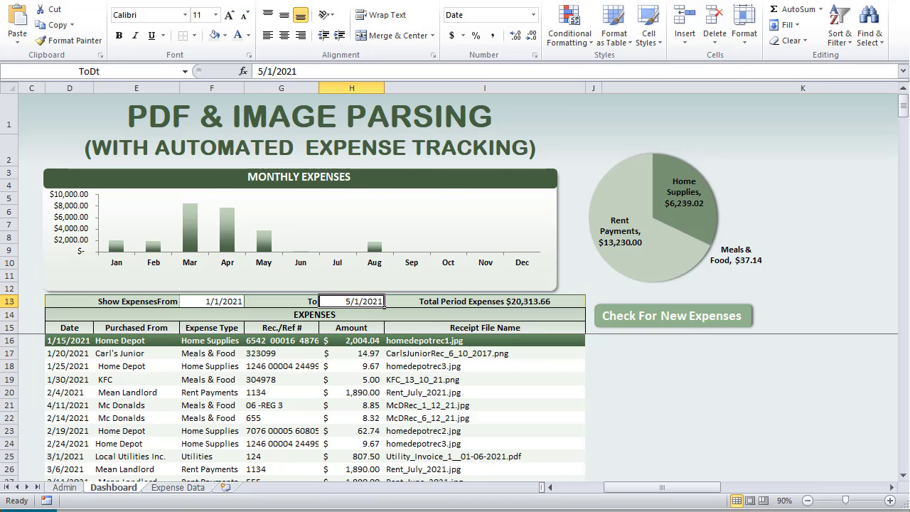
key(alt+F11)
double_click(81, 192)
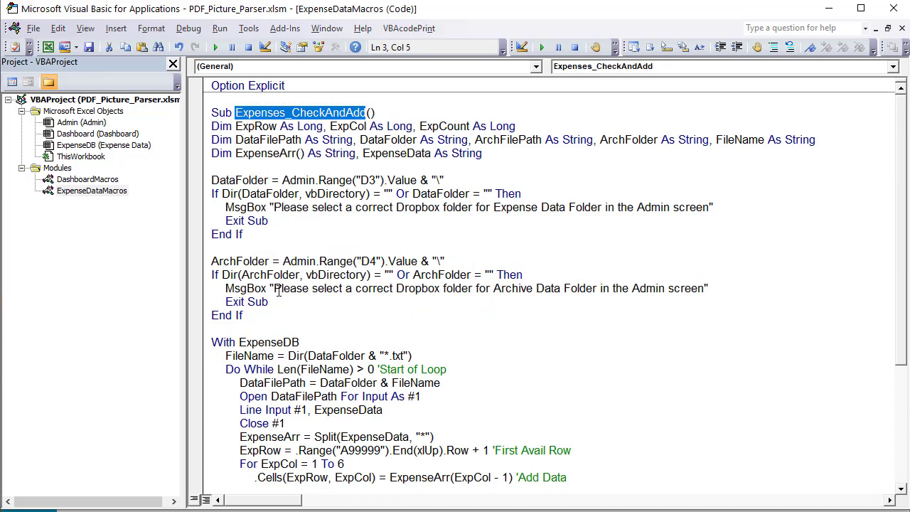
scroll(285, 298, down, 4)
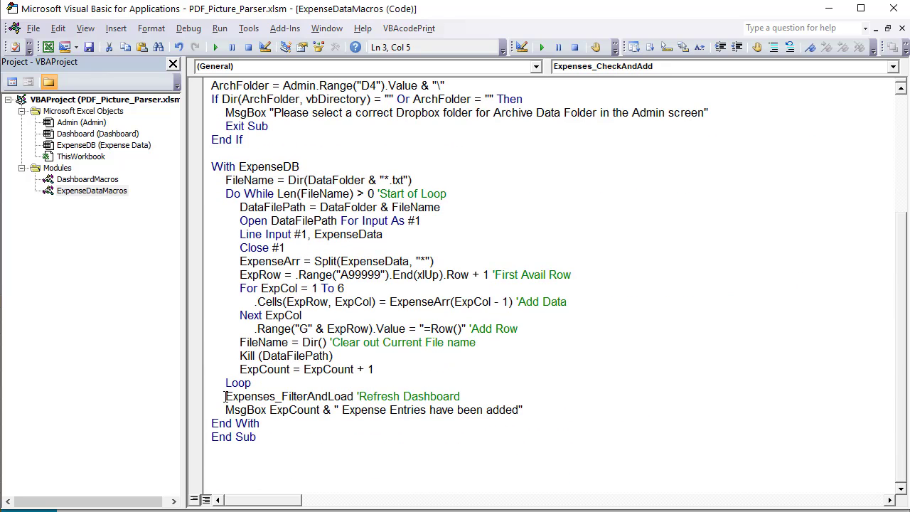
drag(225, 396, 359, 396)
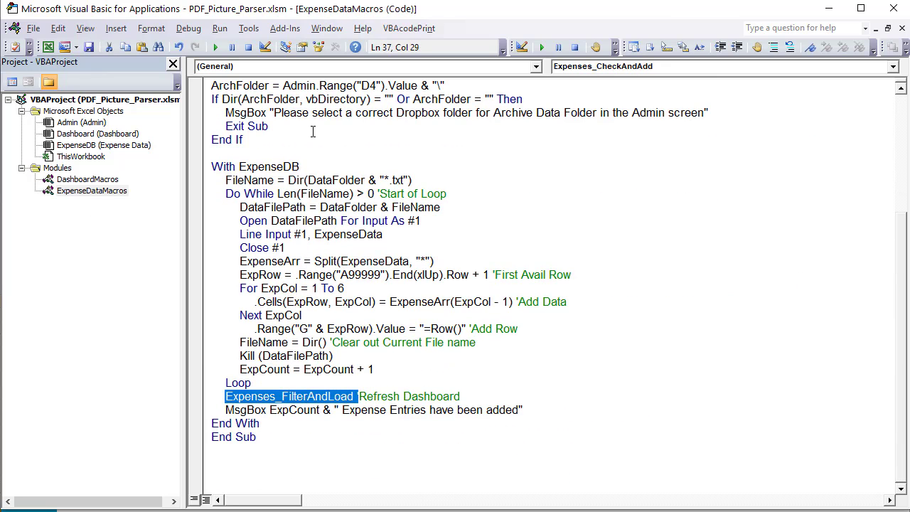
click(80, 189)
double_click(82, 179)
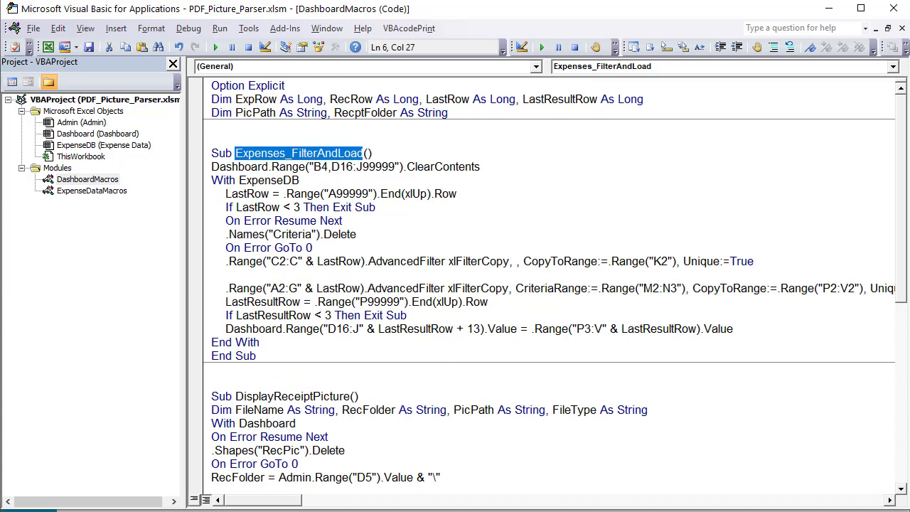
key(alt+F11)
Compare the Expense Data entries B4:D9 with the Dashboard's From and To dates in F13 and H13
click(178, 487)
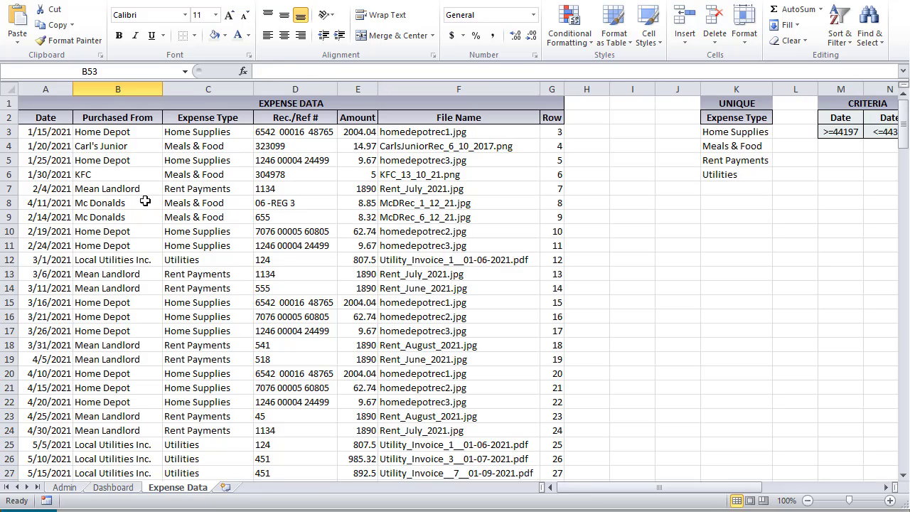
drag(96, 148, 315, 211)
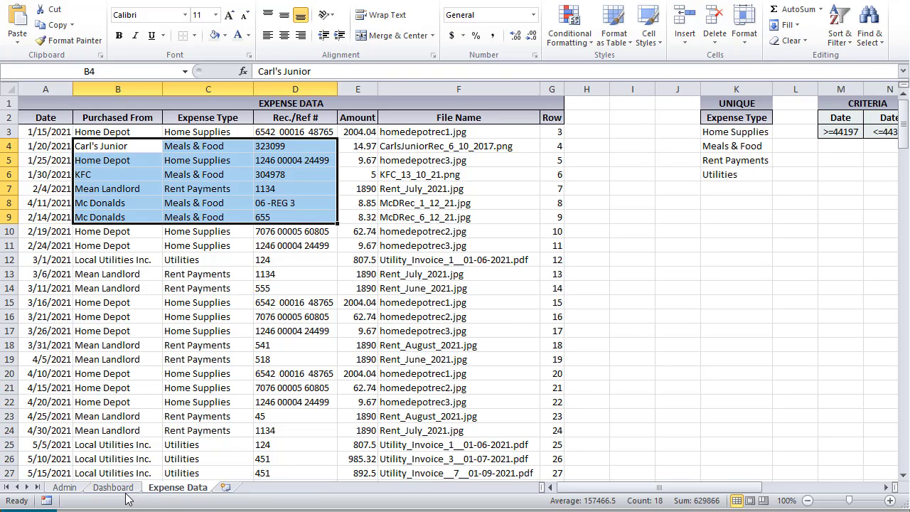
click(117, 488)
click(213, 301)
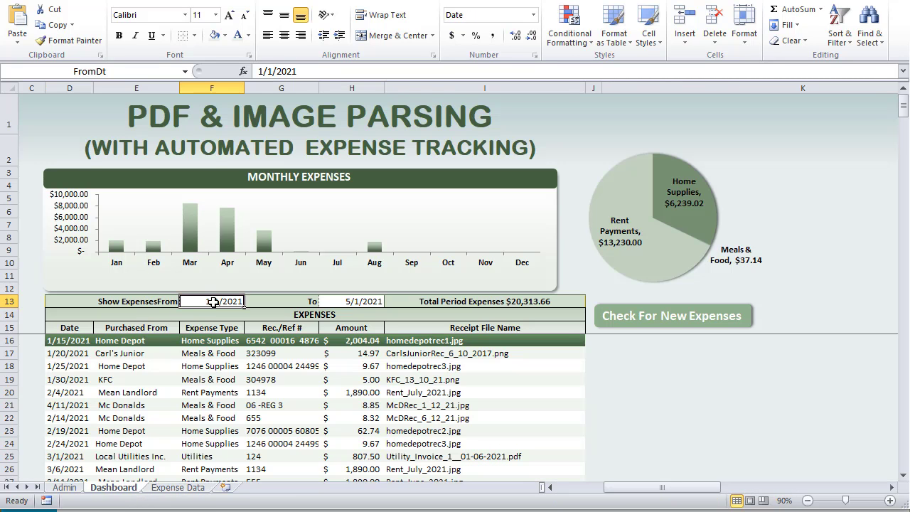
click(350, 303)
click(222, 303)
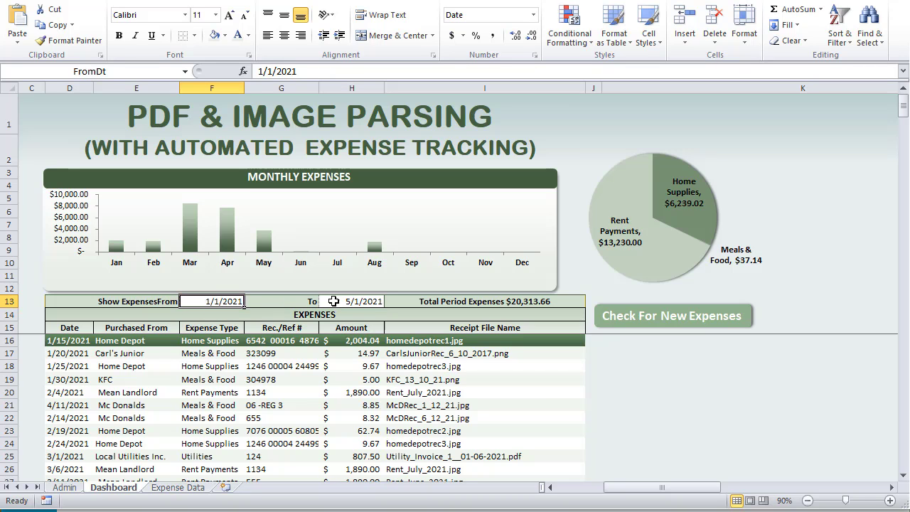
click(334, 301)
Inspect the M3 start-date criterion and its Dashboard!F13 reference on Expense Data
click(174, 488)
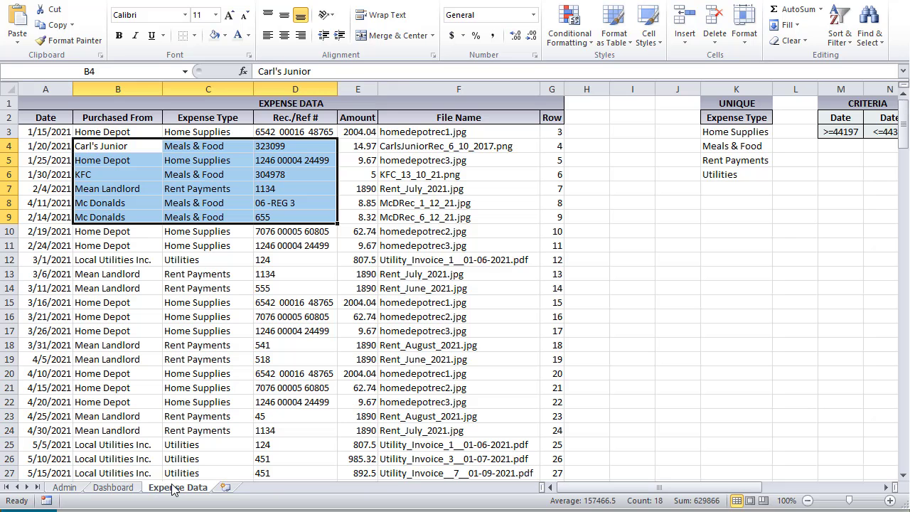
scroll(602, 490, right, 2)
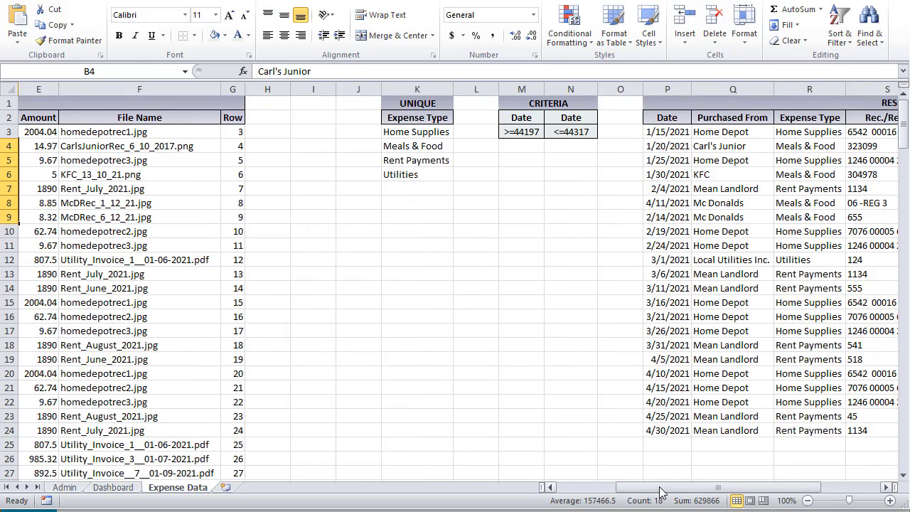
click(522, 130)
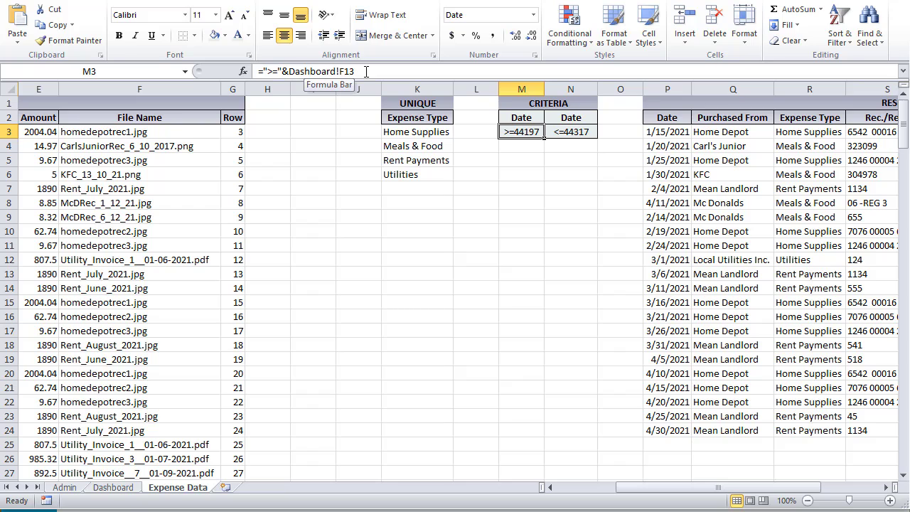
drag(367, 71, 287, 72)
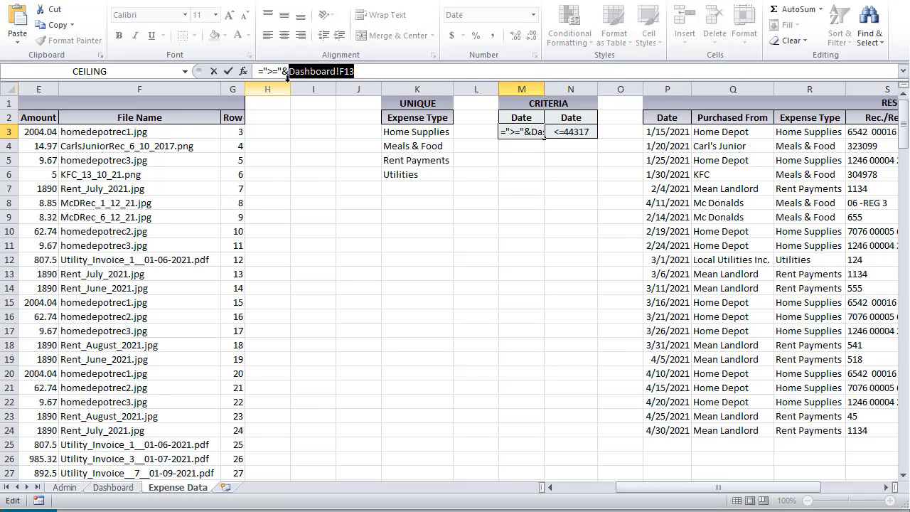
key(Escape)
Confirm the Dashboard's To date cell H13 carries the name ToDt
click(112, 487)
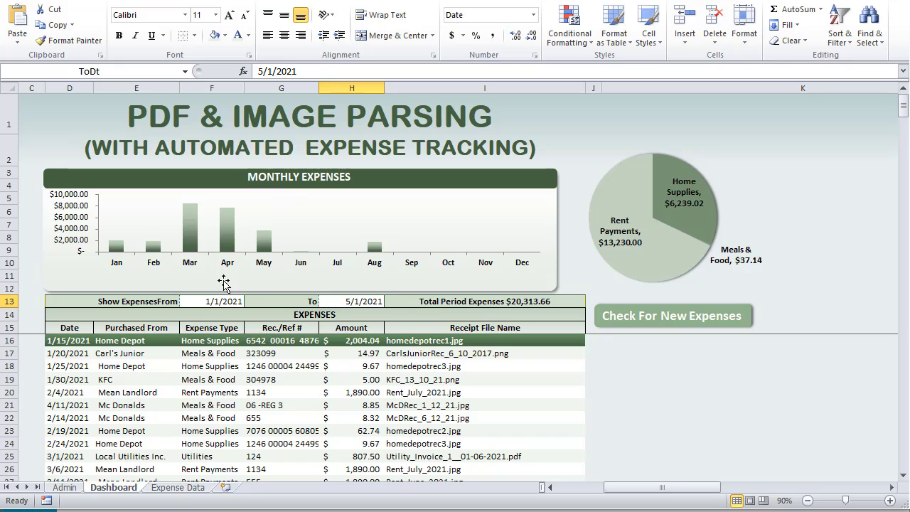
click(215, 301)
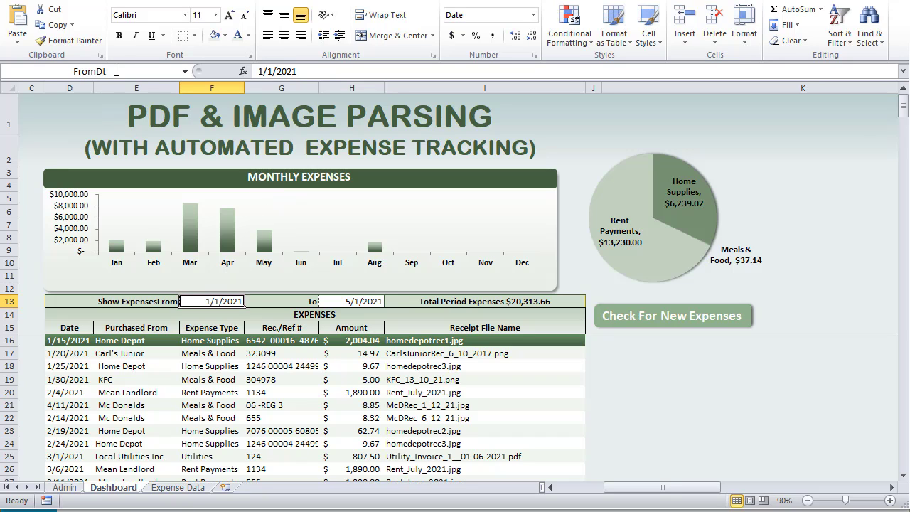
click(347, 301)
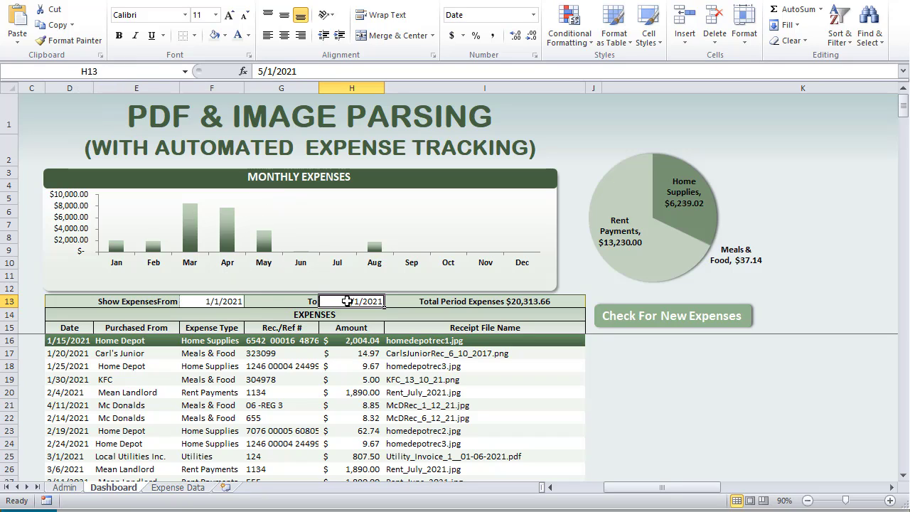
click(101, 71)
key(Escape)
click(162, 489)
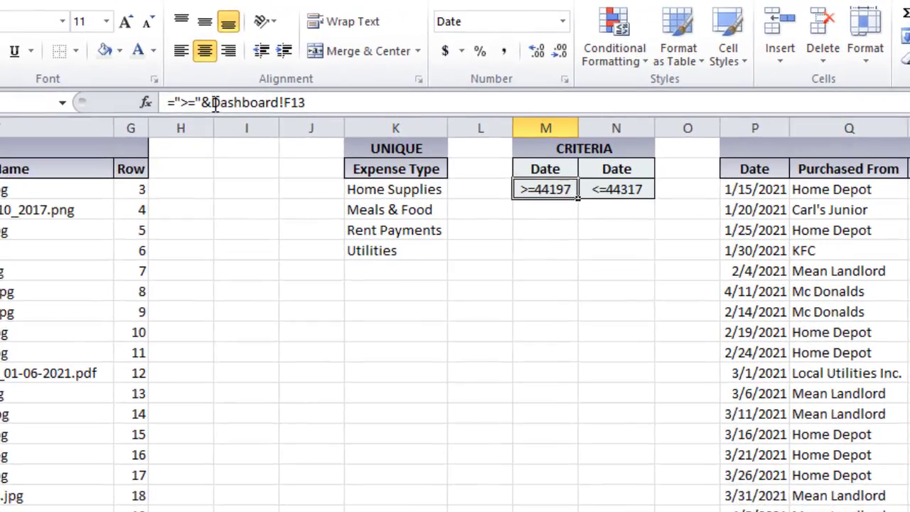
Change the M3 criterion formula to =">="&FromDt
drag(290, 71, 412, 71)
text(Frp)
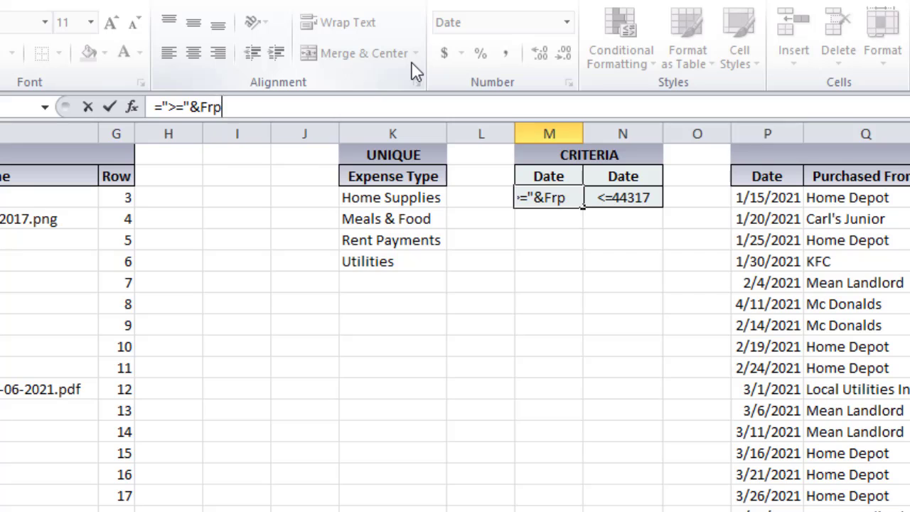
key(BackSpace)
text(omDt)
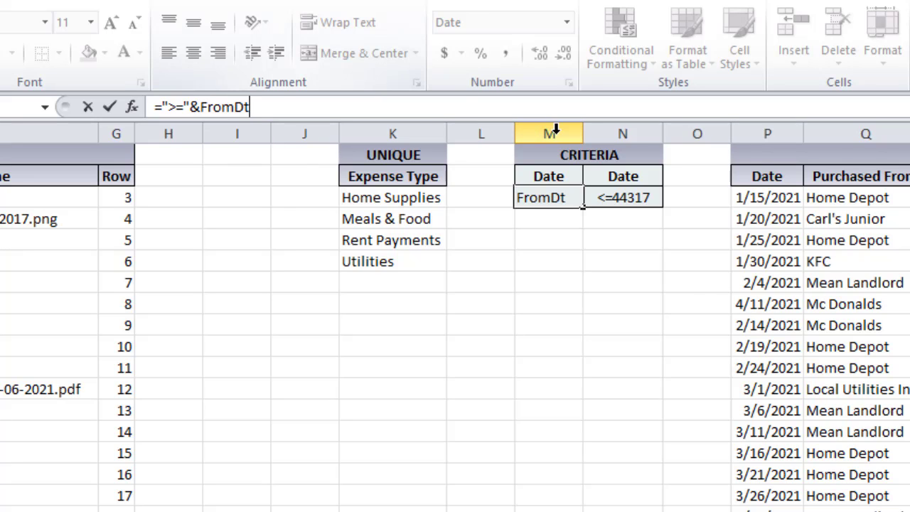
key(Return)
Replace N3's Dashboard!H13 reference so the criterion reads ="<="&ToDt
click(610, 195)
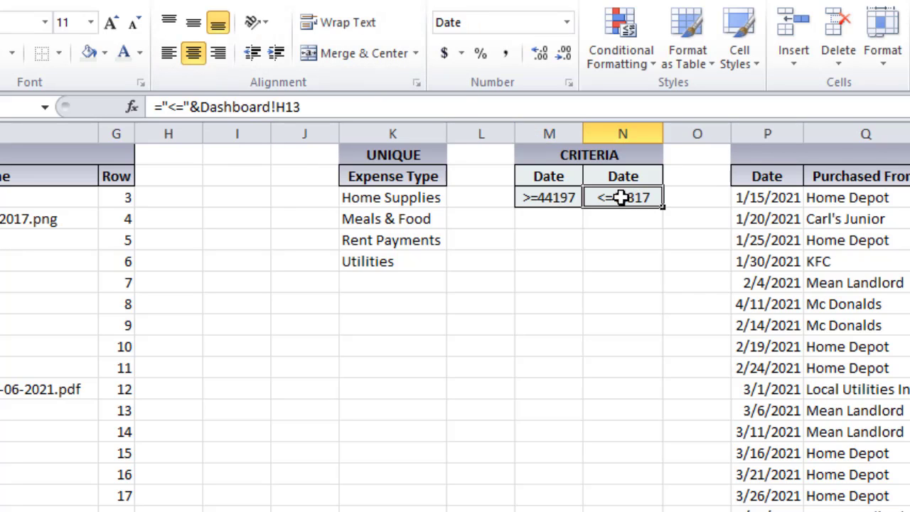
click(204, 107)
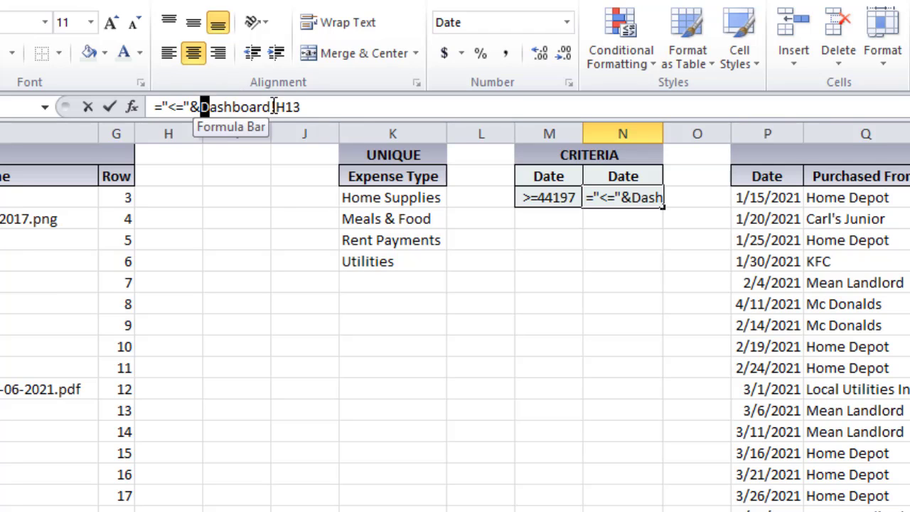
drag(205, 106, 377, 106)
text(tod)
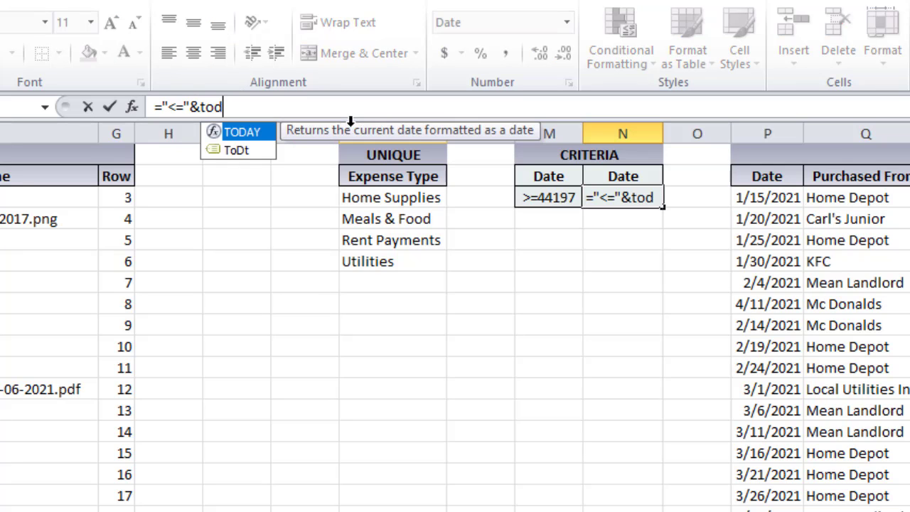
key(Down)
key(Tab)
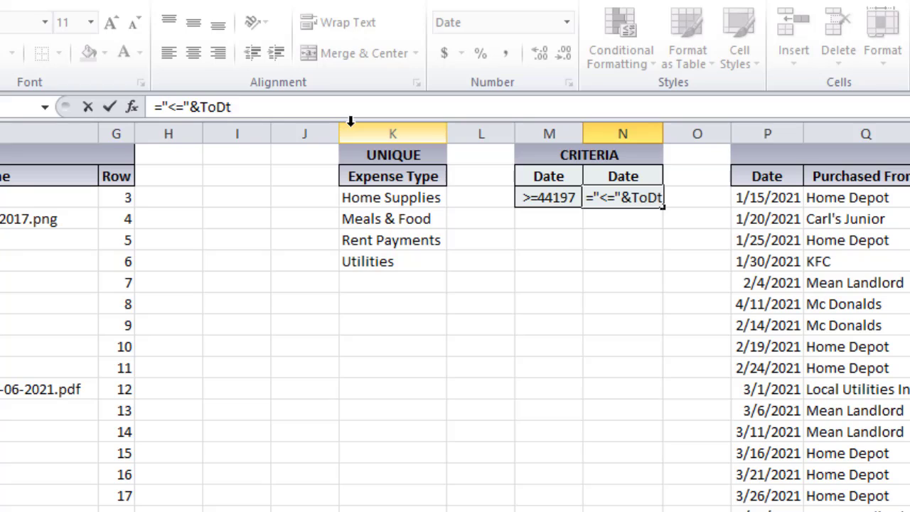
key(Return)
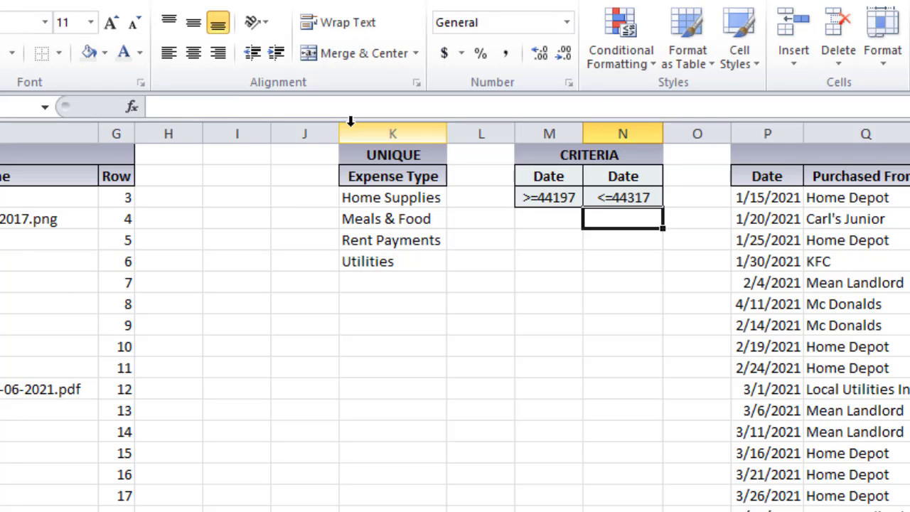
Check the M2:N3 criteria and P3:V24 results, then select the Dashboard row numbers J16:J26
click(565, 196)
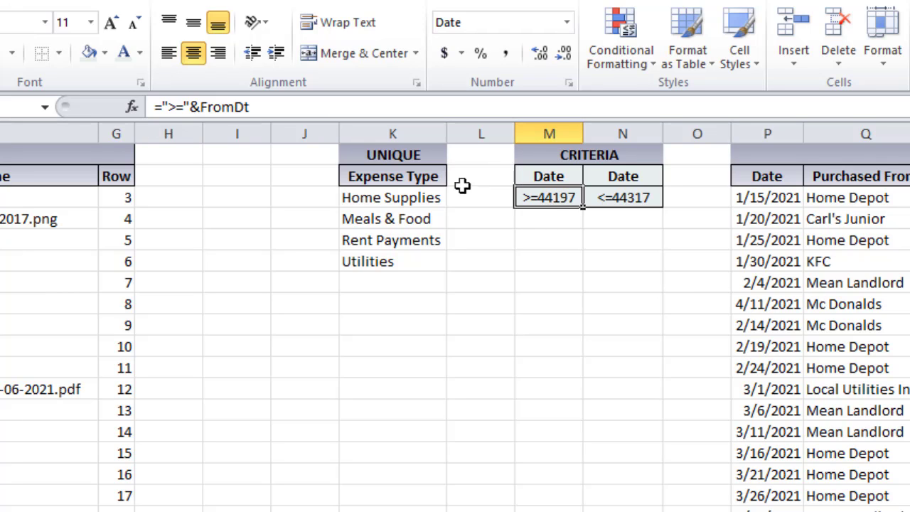
click(623, 199)
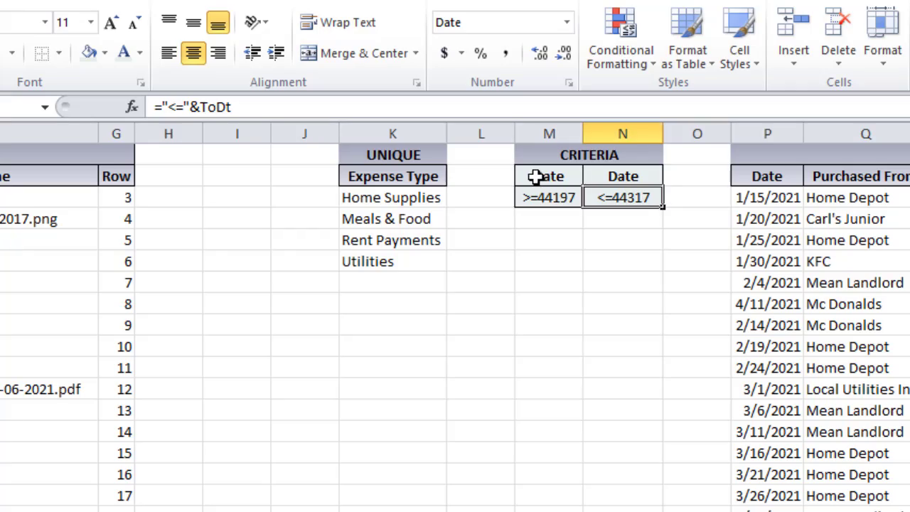
drag(535, 177, 619, 194)
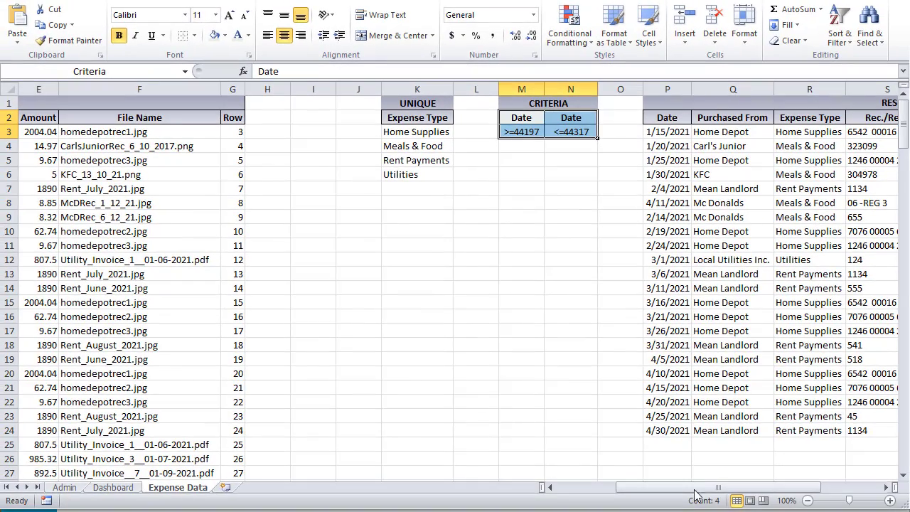
drag(714, 493, 655, 494)
scroll(38, 420, down, 5)
scroll(66, 352, down, 5)
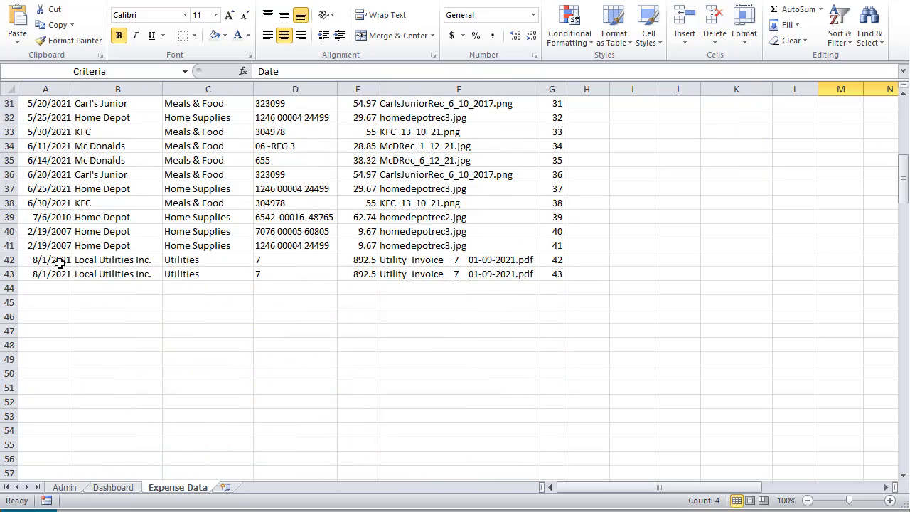
click(47, 286)
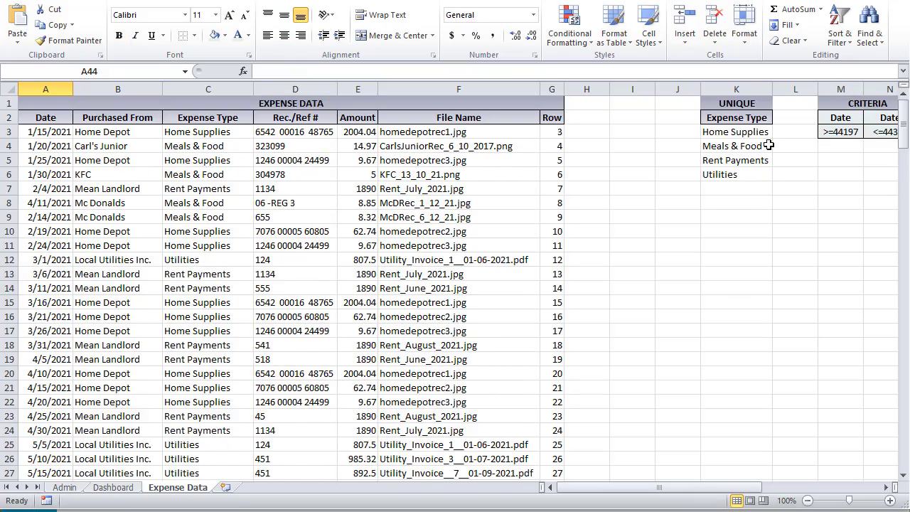
drag(846, 118, 882, 146)
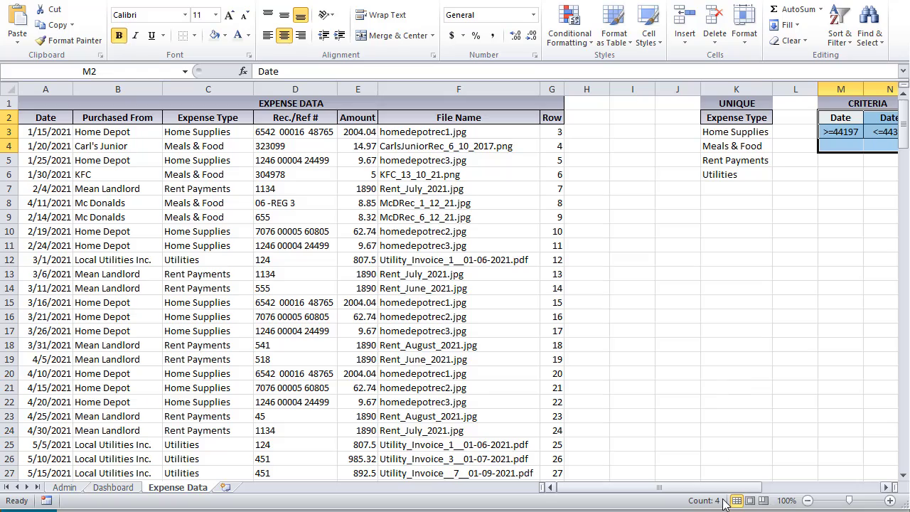
drag(608, 487, 725, 498)
drag(393, 127, 882, 424)
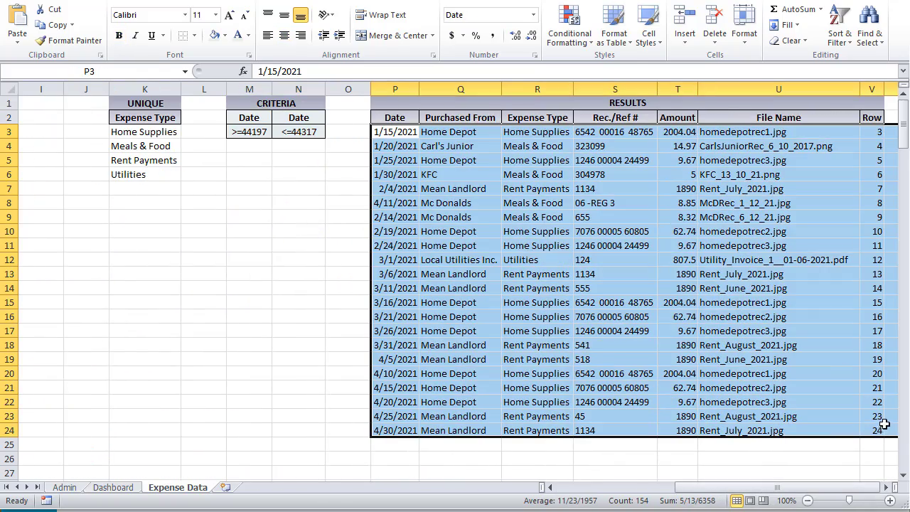
click(113, 489)
drag(591, 340, 592, 469)
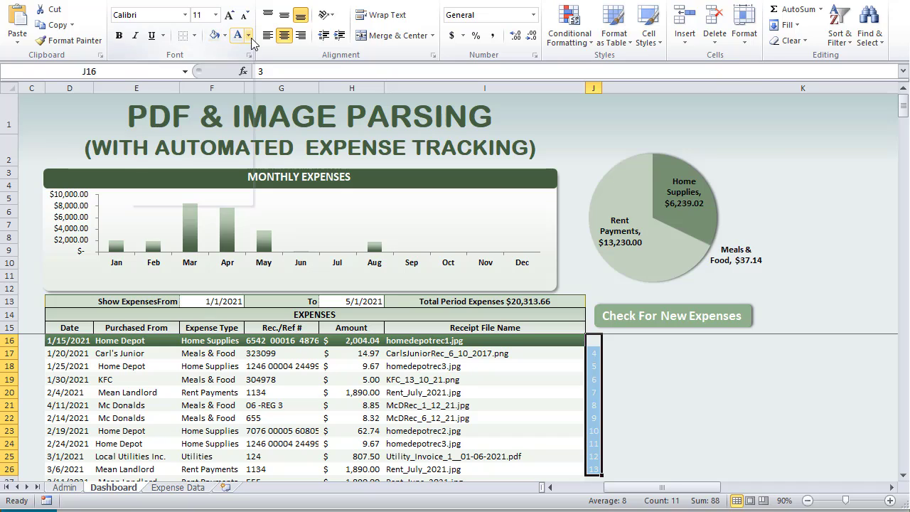
Apply a theme font colour to the row numbers in J16:J26
click(248, 35)
click(233, 133)
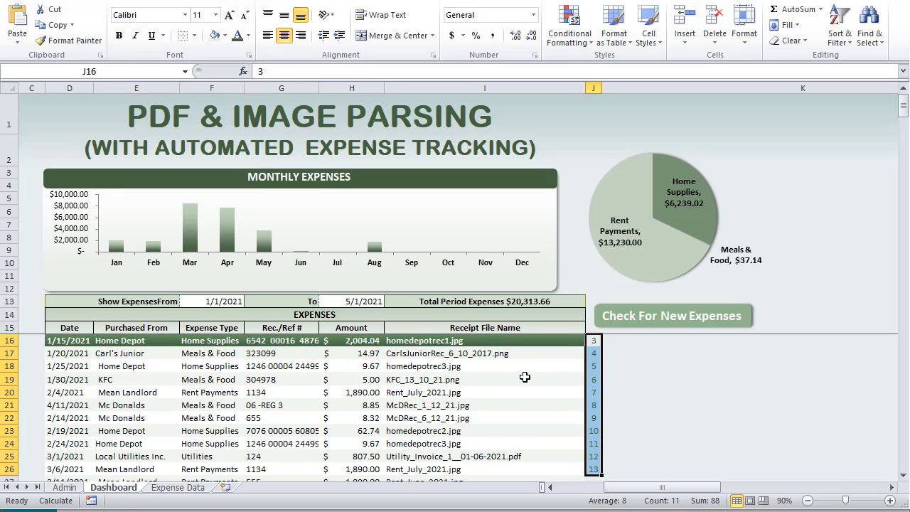
click(498, 355)
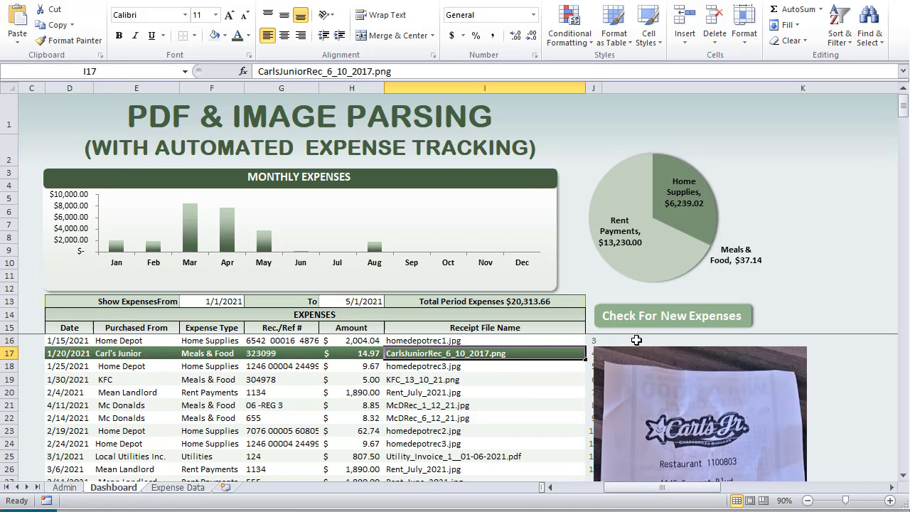
Run Check For New Expenses (0 added) and re-enter the H13 To date to refilter
click(674, 314)
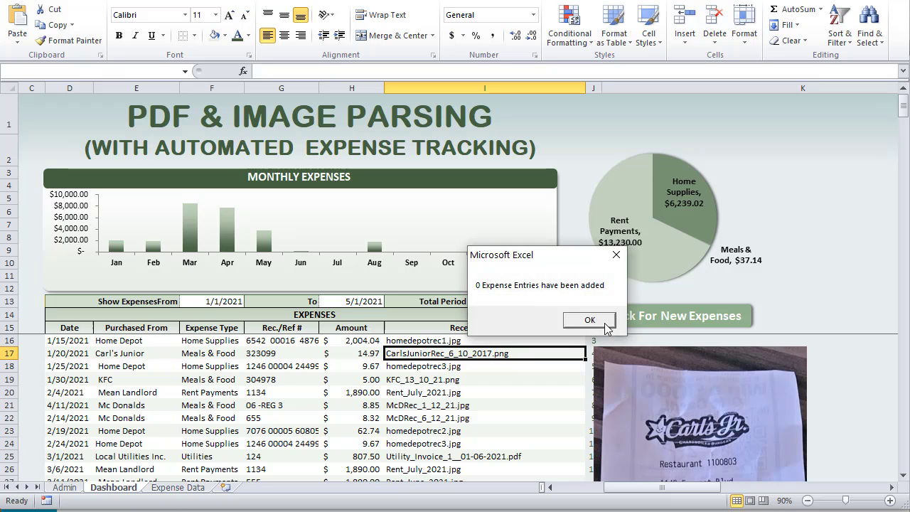
click(589, 320)
scroll(375, 356, down, 1)
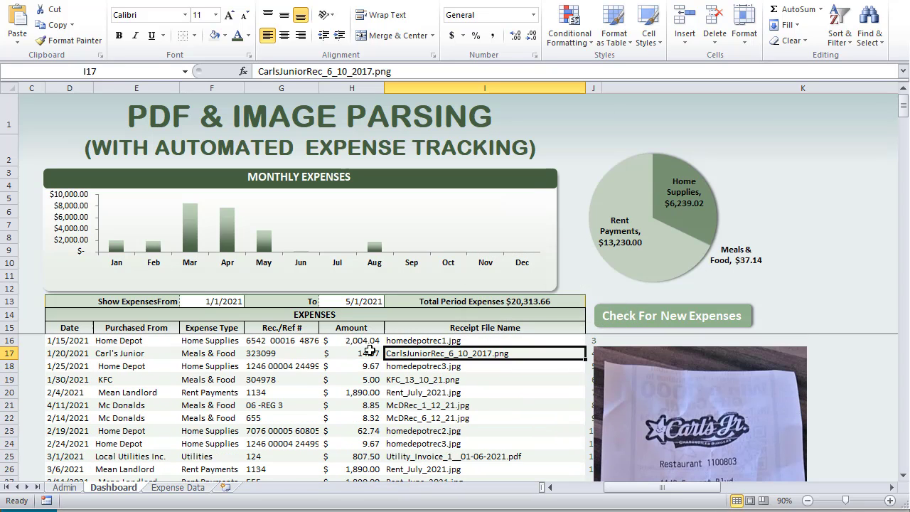
double_click(334, 301)
key(Tab)
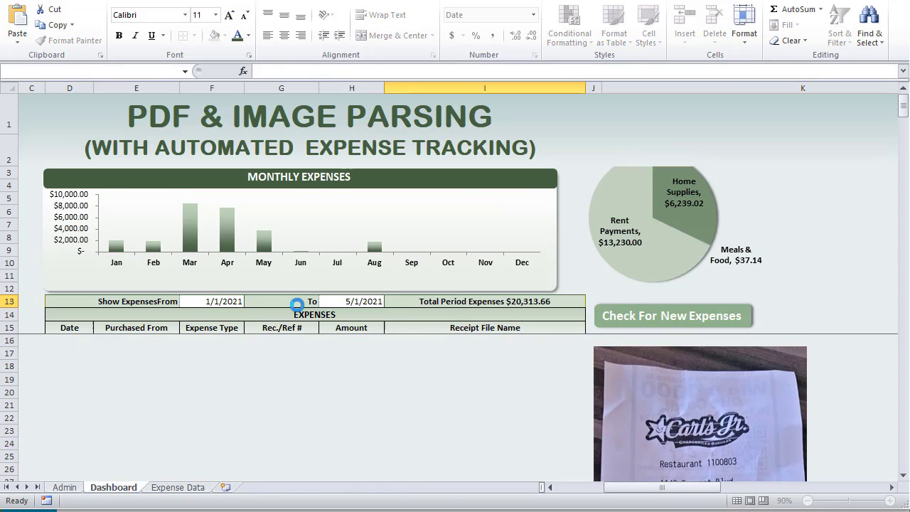
Review the Expenses_FilterAndLoad line that clears the dashboard table in the VBA editor
key(alt+F11)
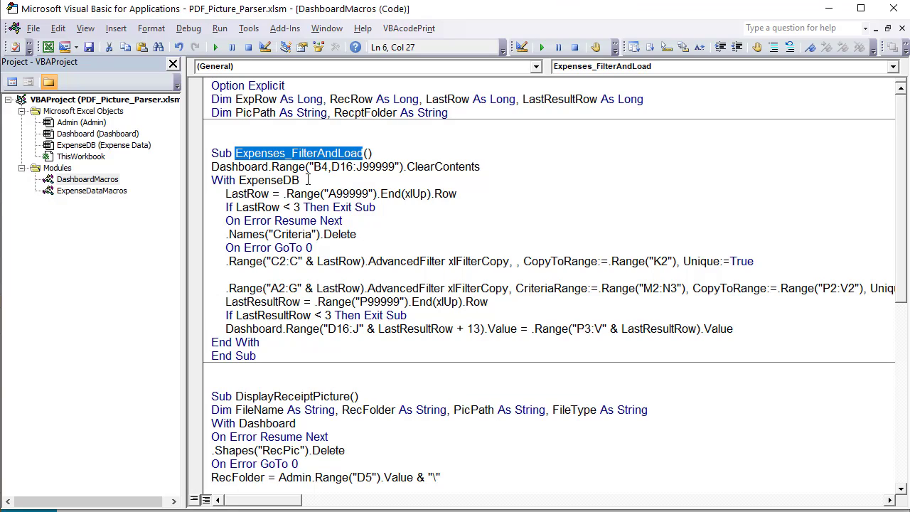
drag(484, 167, 195, 162)
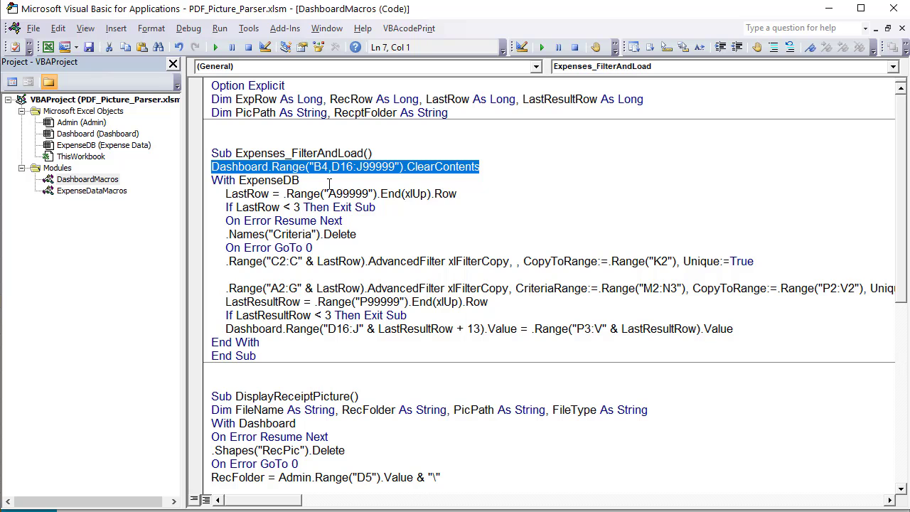
key(alt+F11)
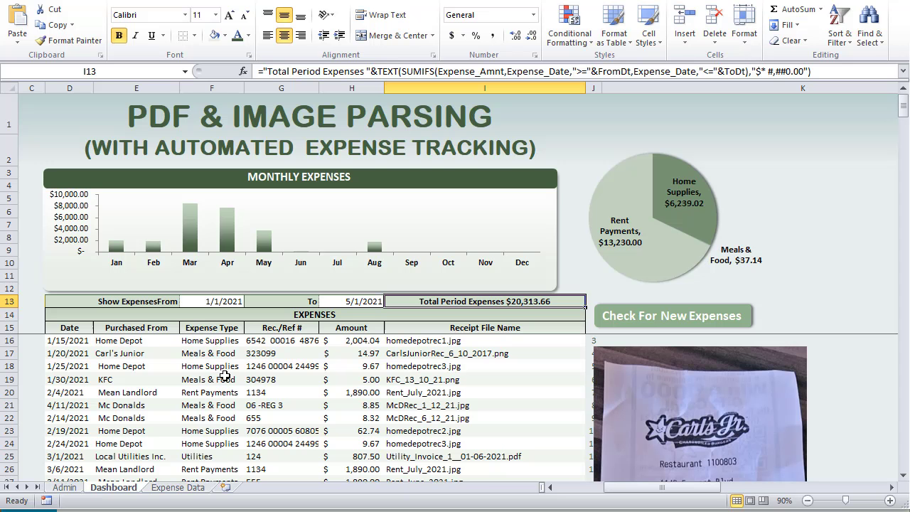
click(222, 368)
click(172, 352)
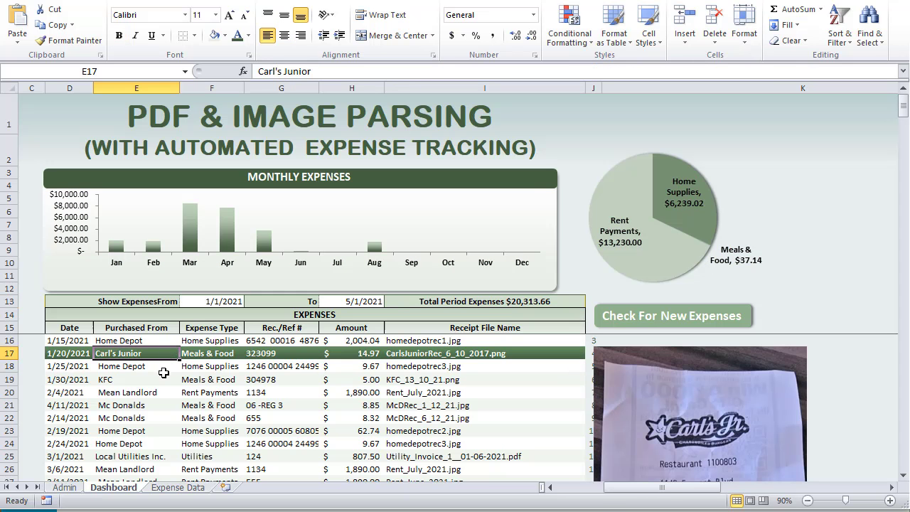
click(164, 376)
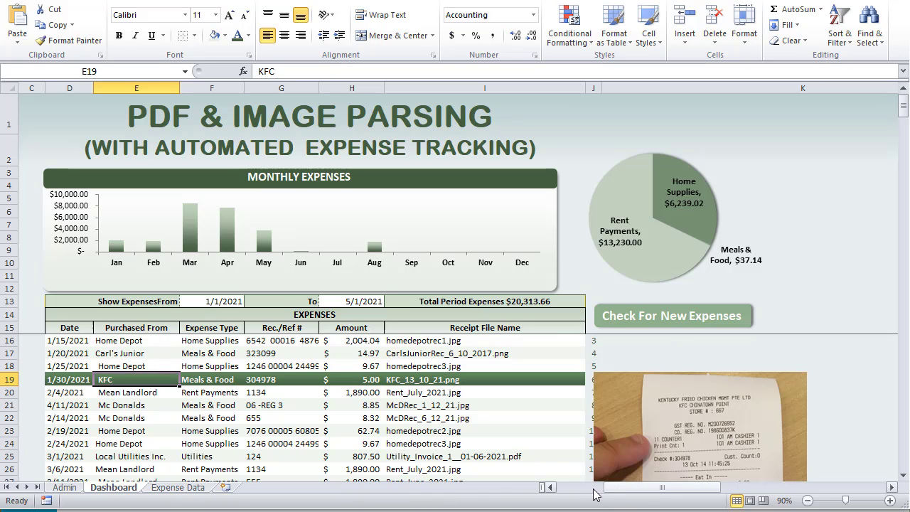
drag(621, 496, 575, 490)
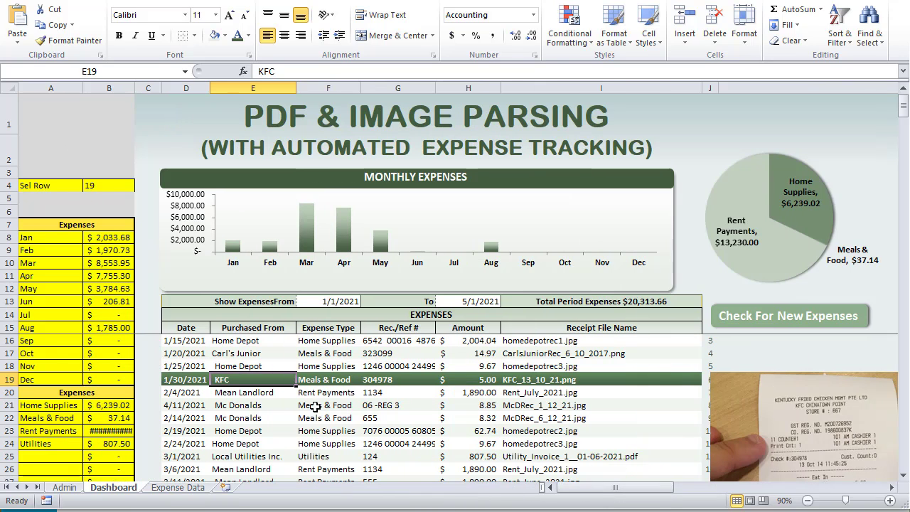
click(96, 184)
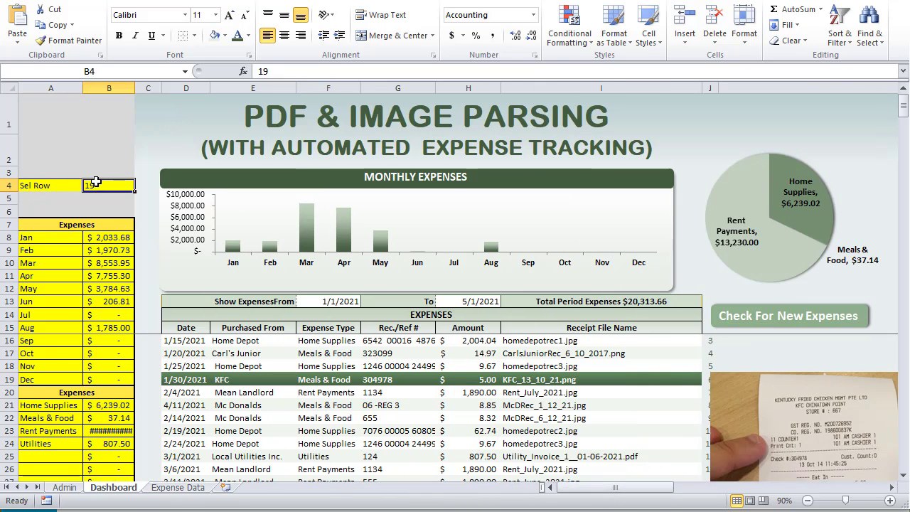
click(239, 364)
click(229, 389)
click(236, 418)
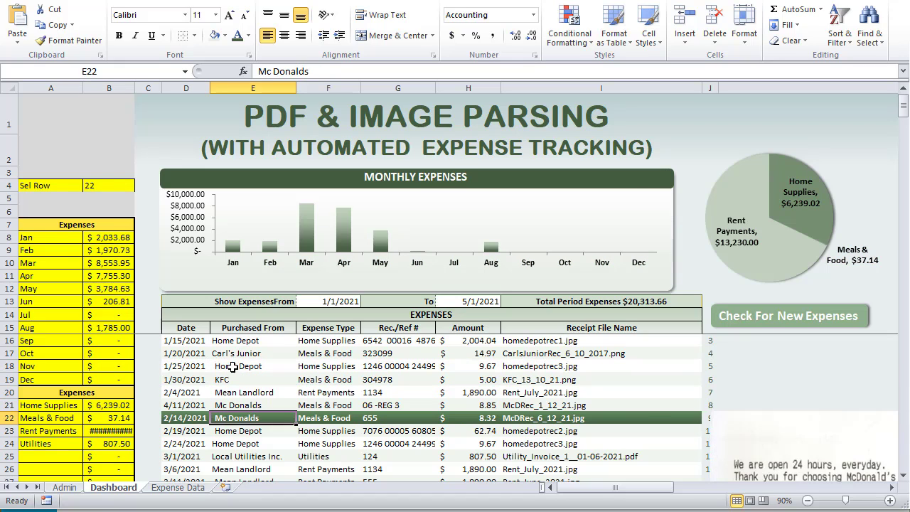
click(237, 366)
click(116, 195)
click(112, 186)
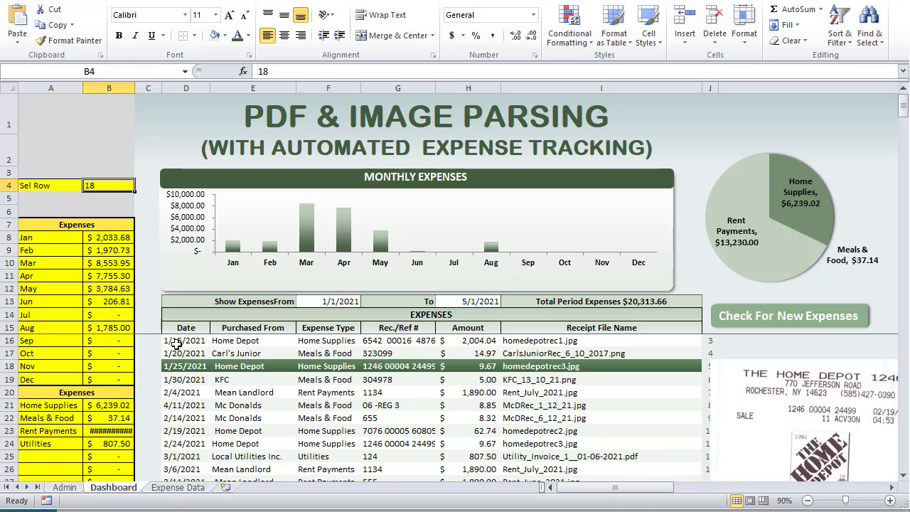
drag(174, 341, 687, 428)
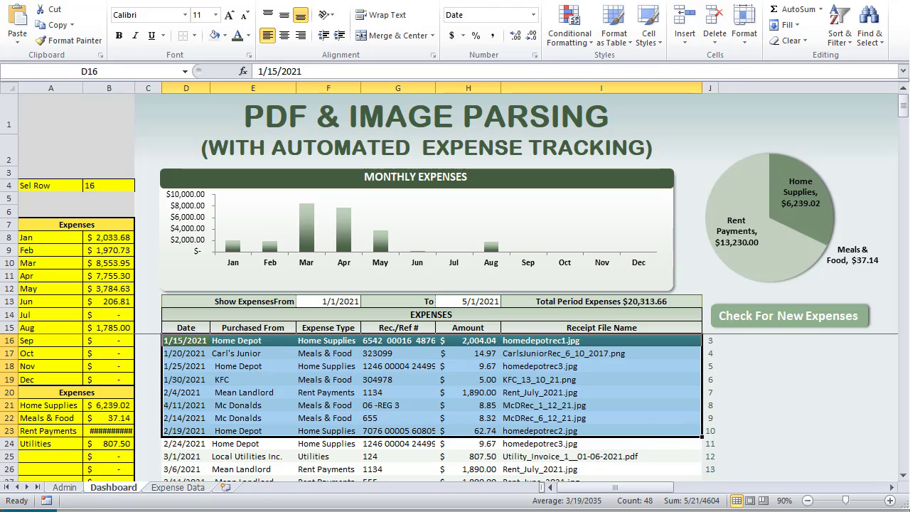
key(alt+F11)
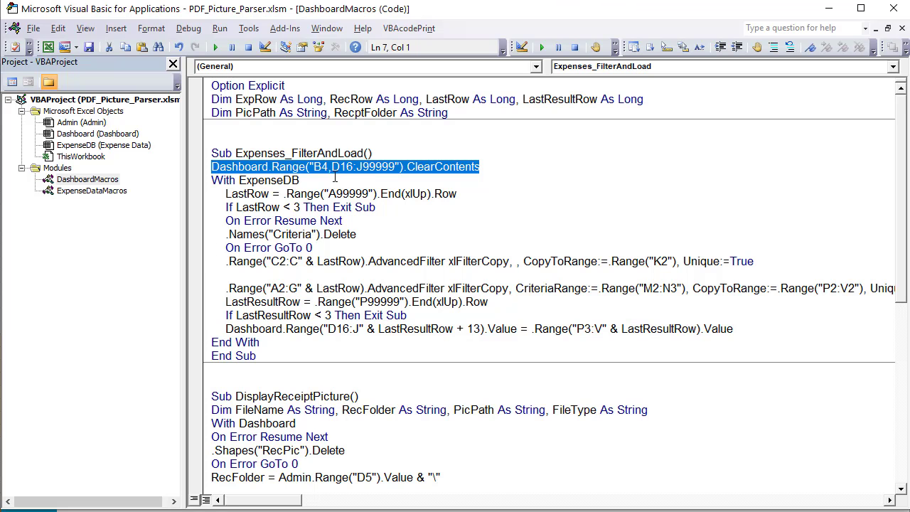
click(352, 234)
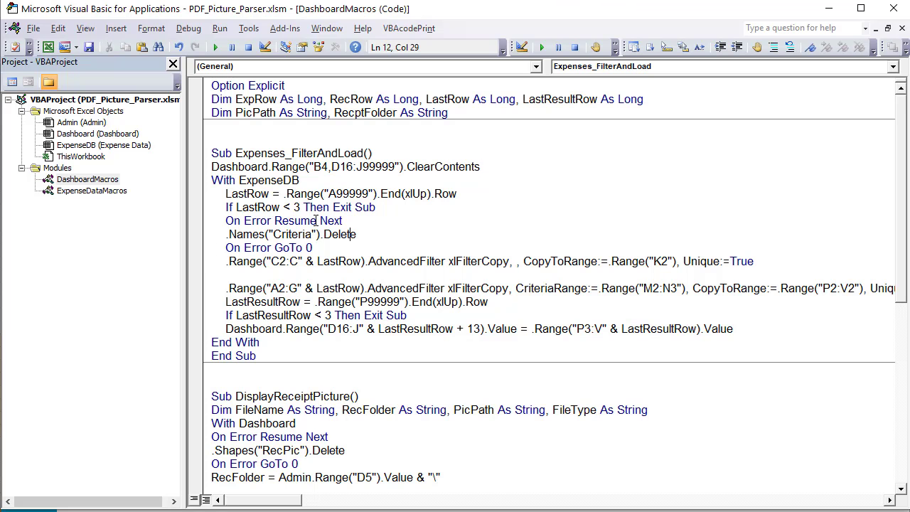
mouse_move(227, 193)
mouse_down()
mouse_move(281, 193)
mouse_move(239, 179)
mouse_up()
click(272, 194)
drag(375, 207, 221, 200)
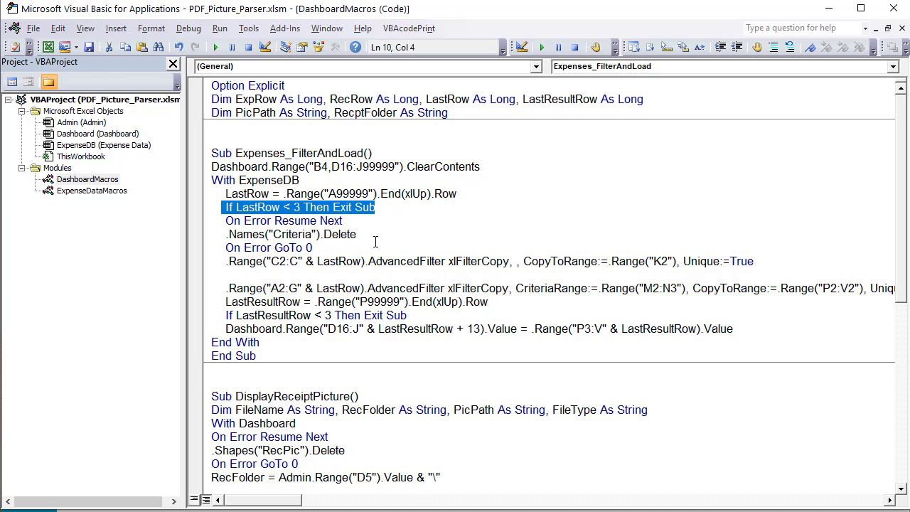
drag(356, 234, 220, 226)
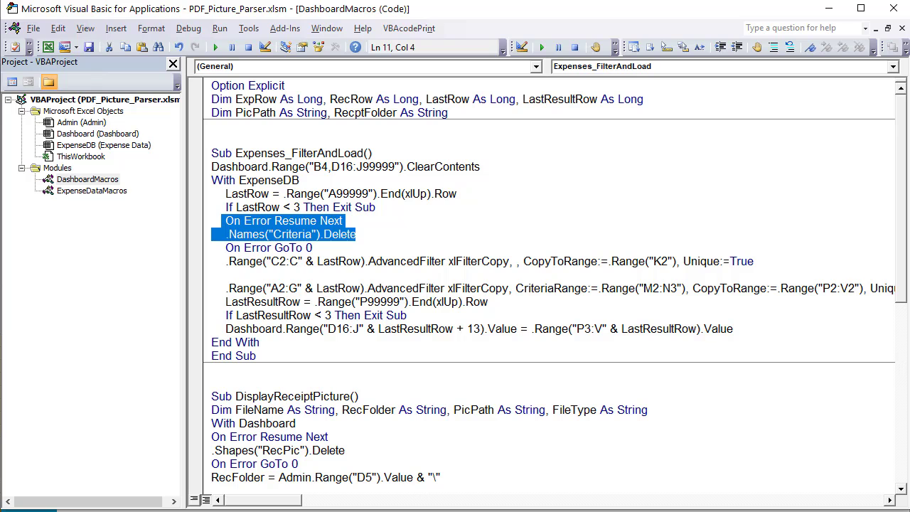
key(alt+F11)
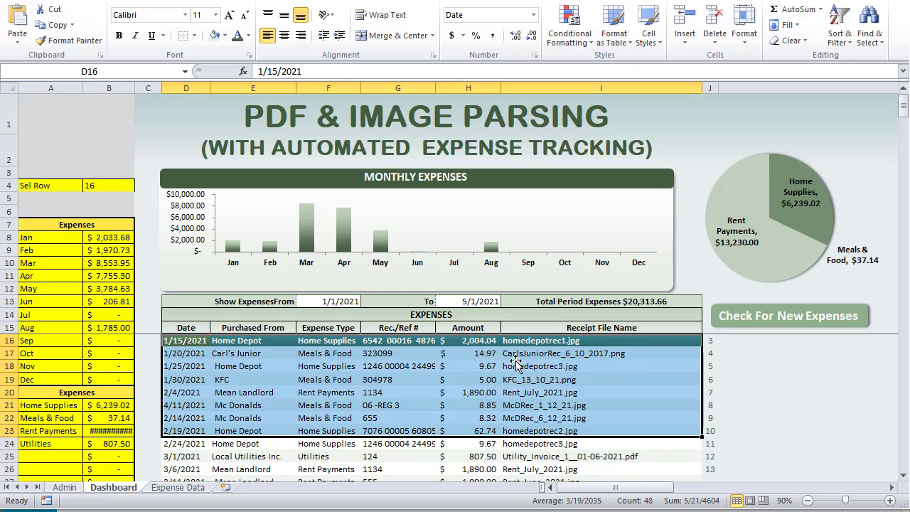
Highlight the Expense Type column on the Expense Data sheet
click(159, 487)
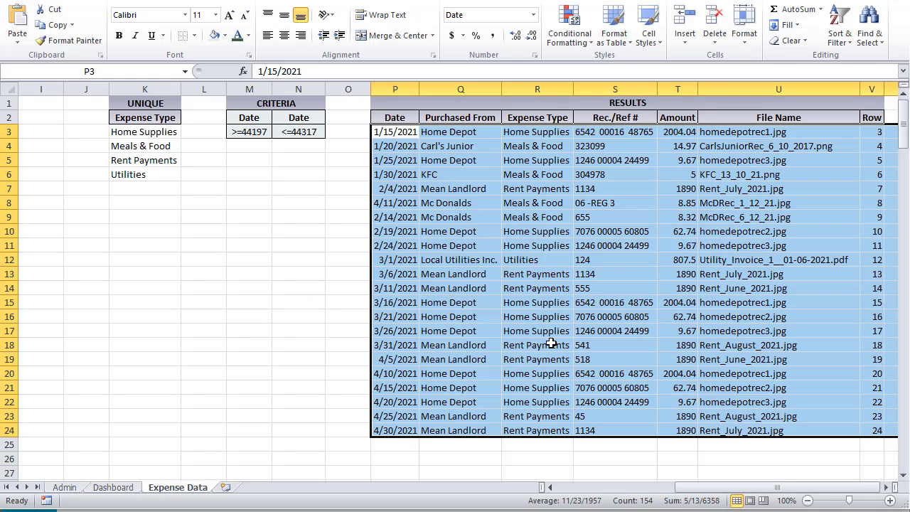
drag(716, 489, 657, 489)
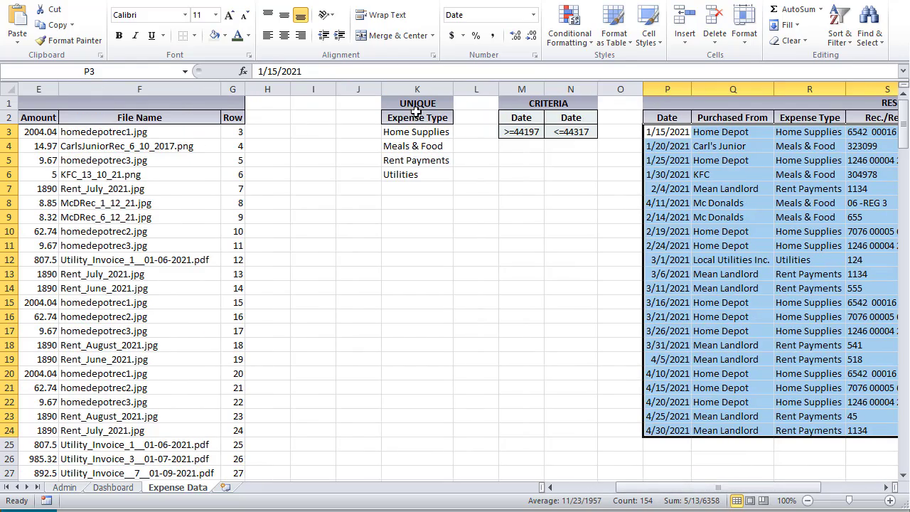
drag(417, 134, 412, 175)
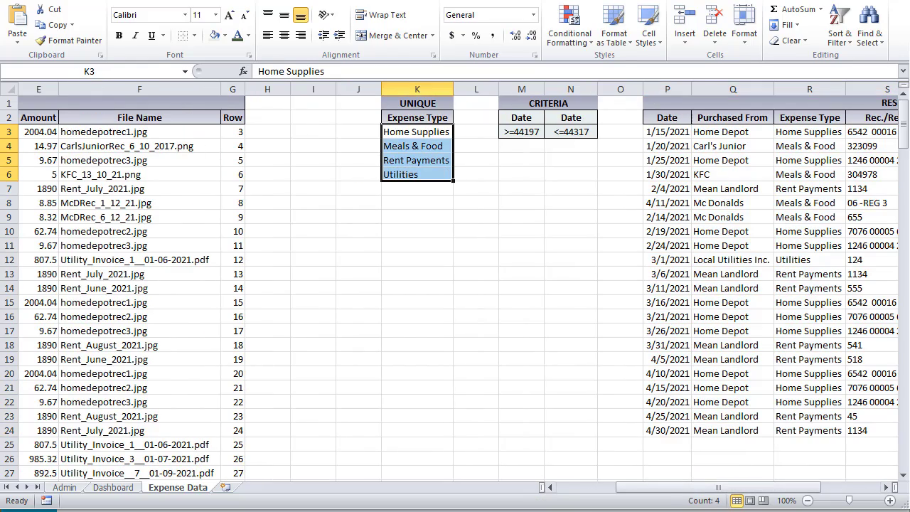
drag(670, 490, 610, 489)
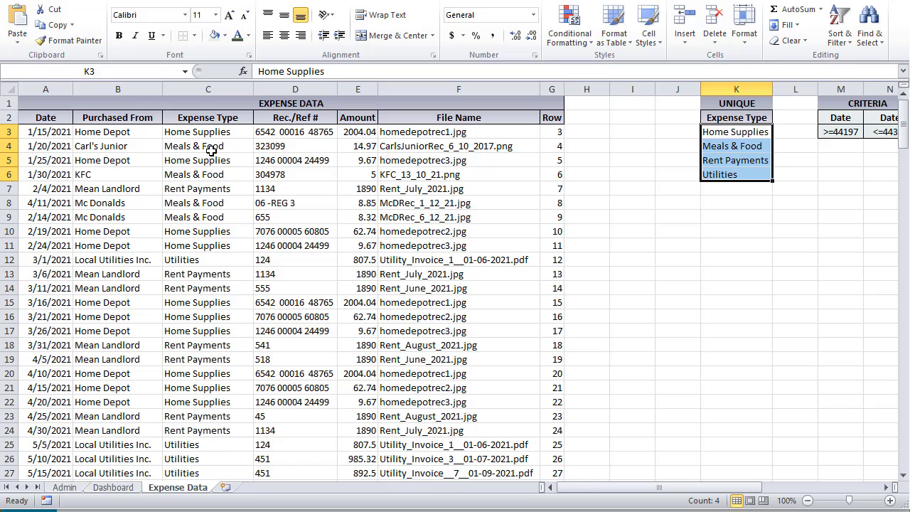
drag(211, 150, 205, 240)
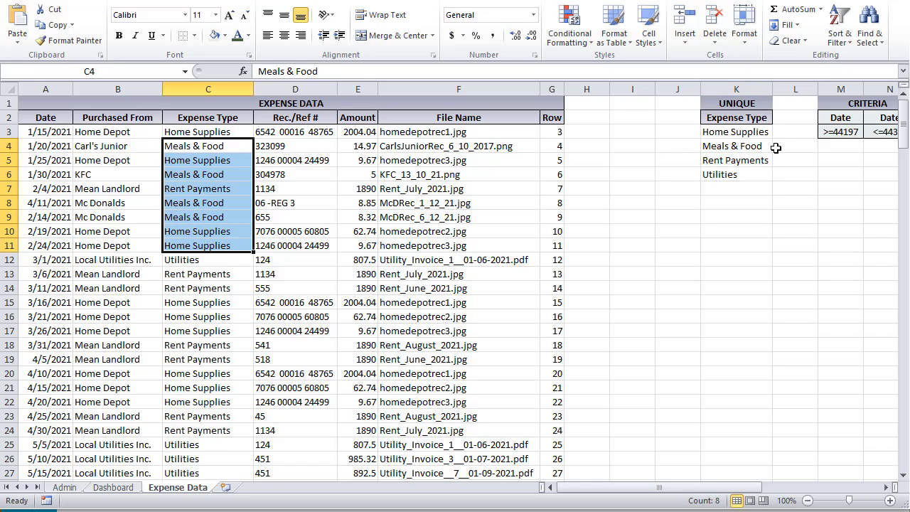
Compare the pie chart's types with the unique list K2:K6 and the Expense Type column C2:C17
click(114, 487)
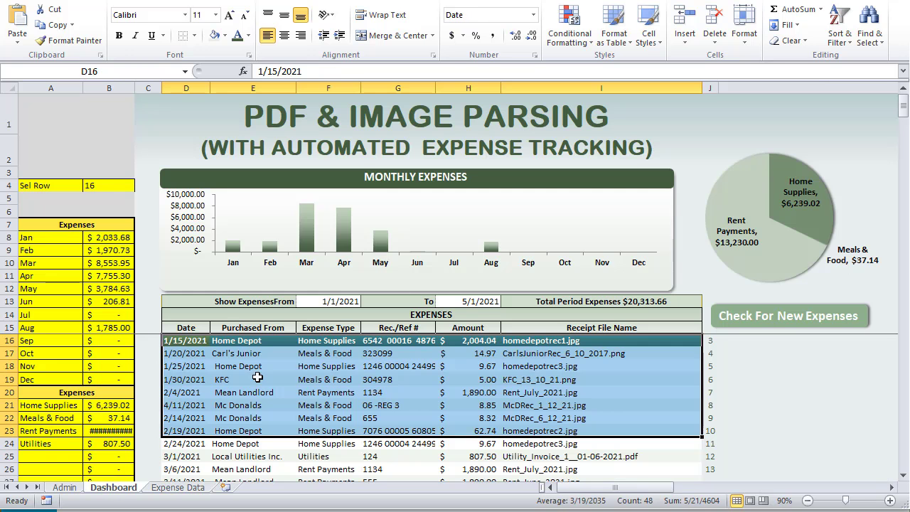
click(725, 228)
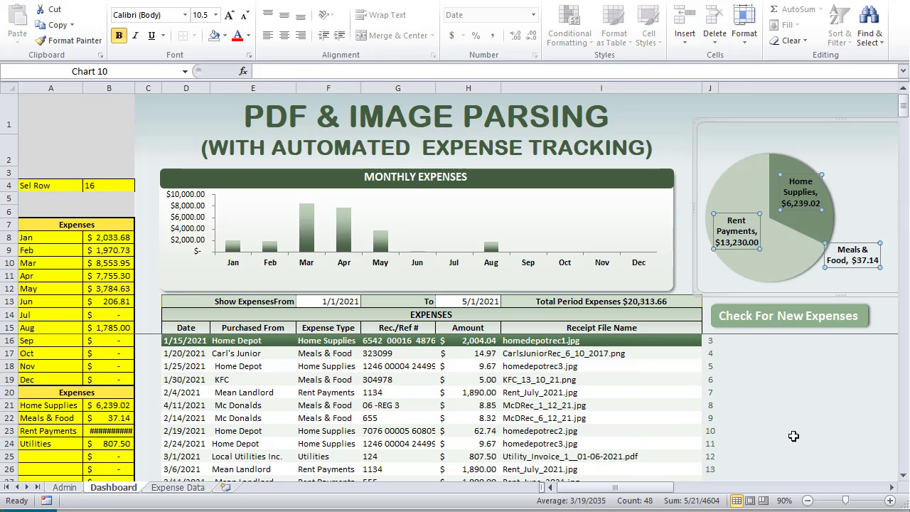
drag(635, 496, 644, 496)
click(190, 489)
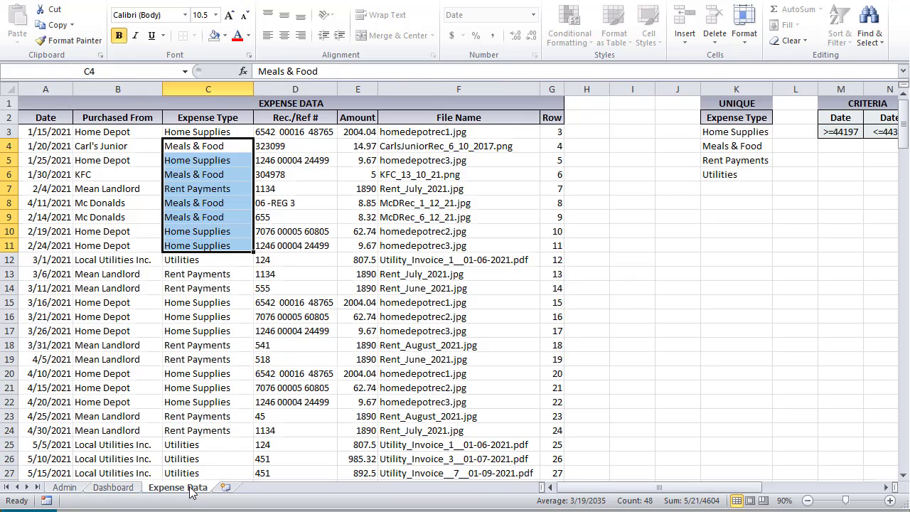
click(721, 123)
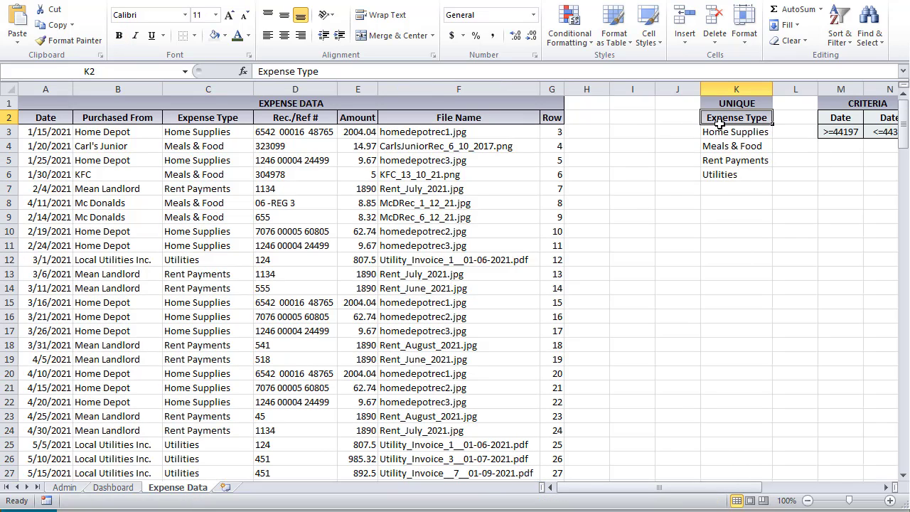
click(725, 128)
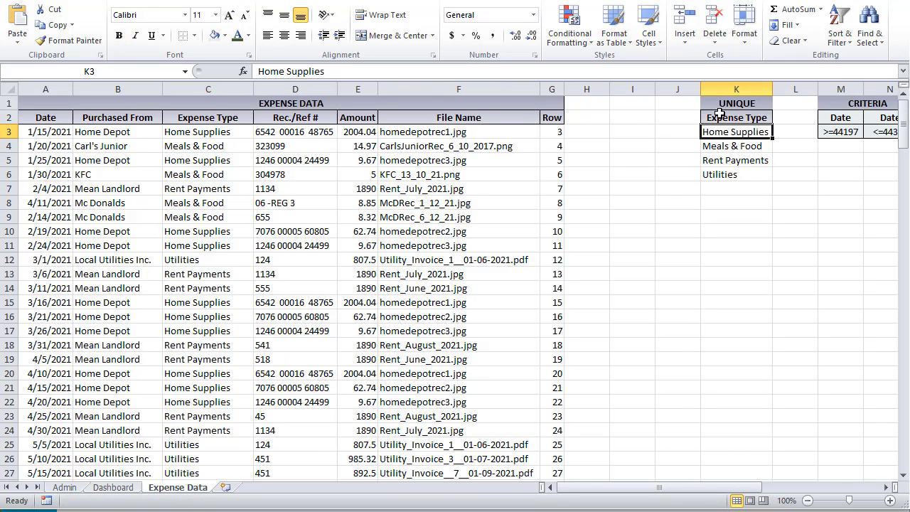
drag(721, 118, 721, 170)
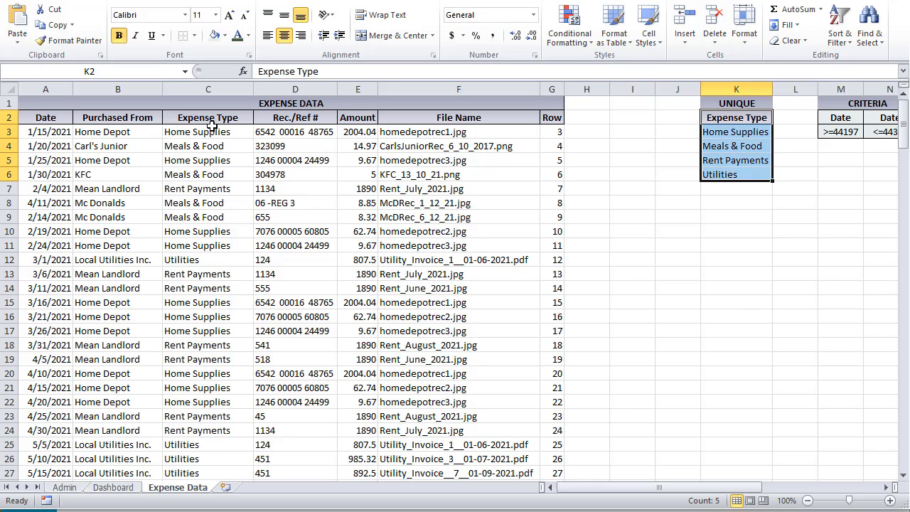
drag(211, 121, 206, 331)
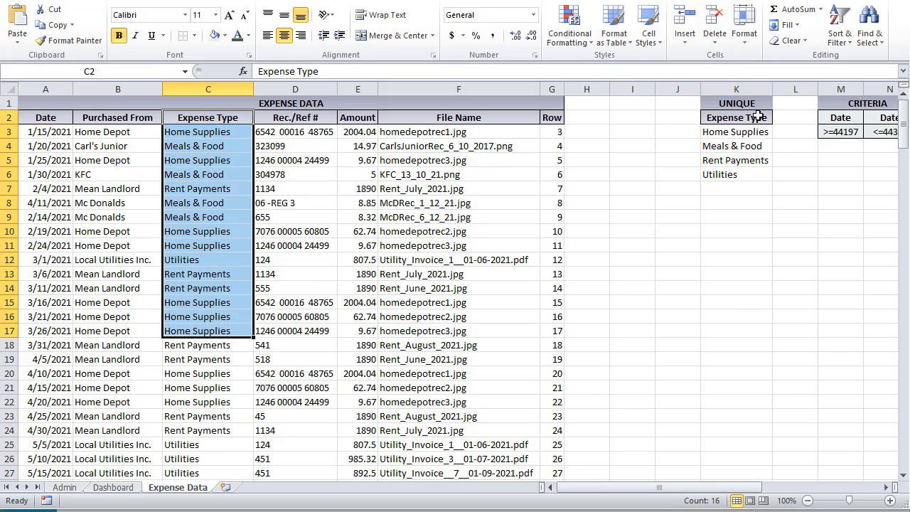
drag(756, 116, 744, 174)
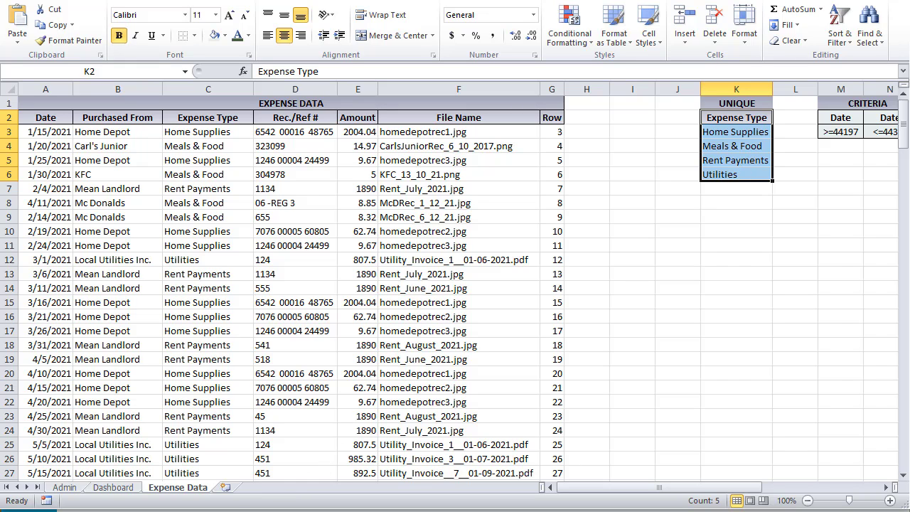
key(alt+F11)
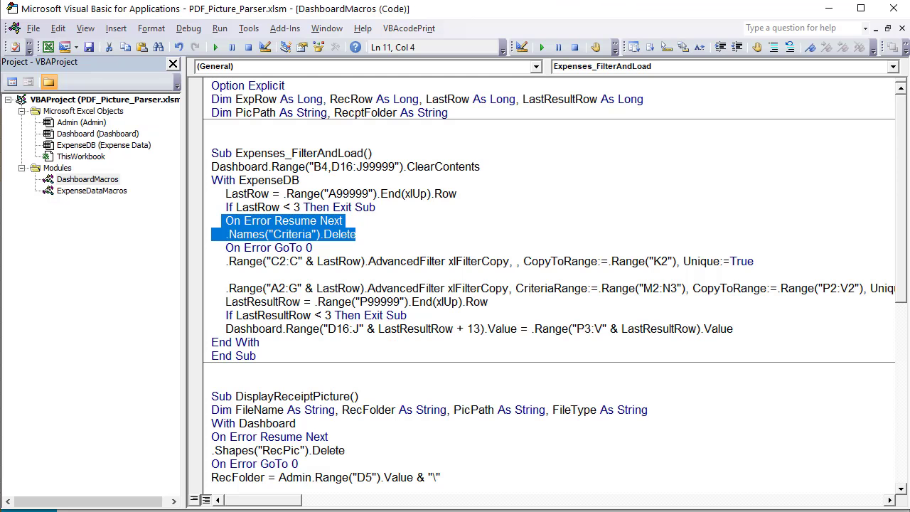
click(355, 268)
drag(342, 250, 221, 221)
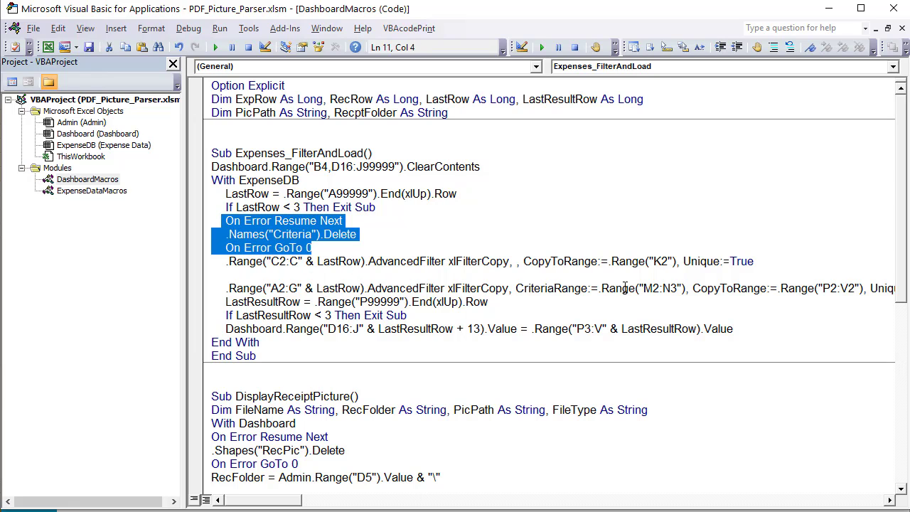
drag(683, 288, 524, 292)
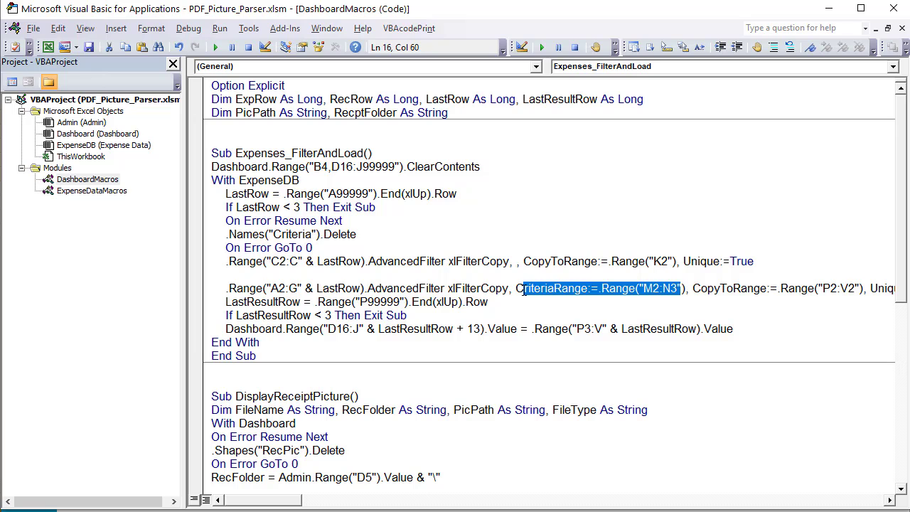
drag(328, 244, 215, 225)
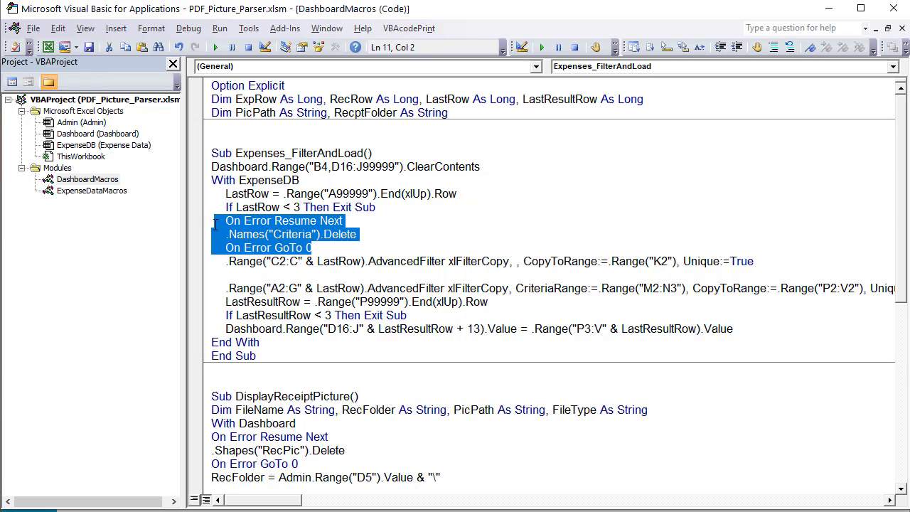
click(322, 248)
drag(310, 248, 225, 222)
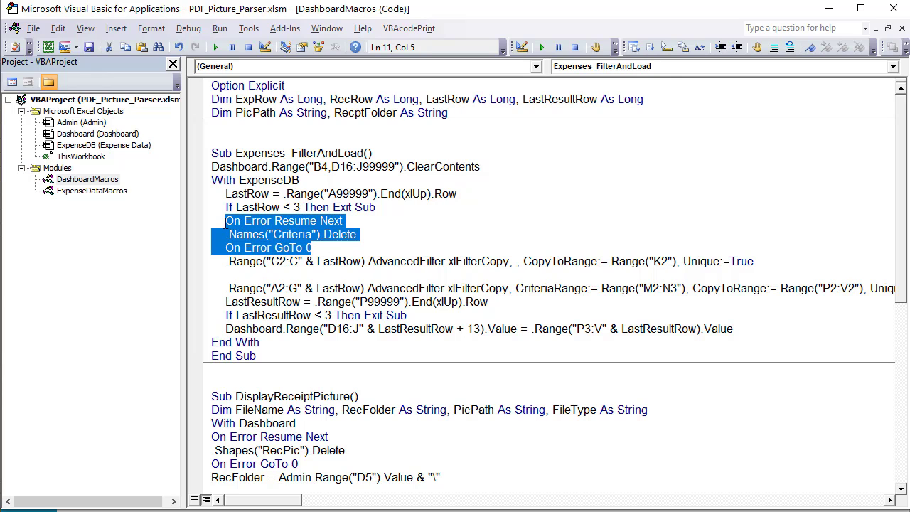
click(321, 249)
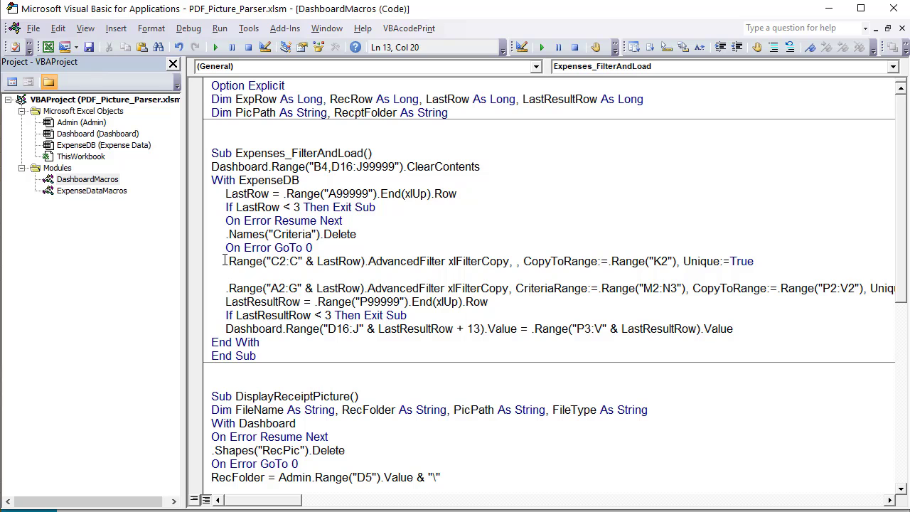
drag(225, 261, 271, 262)
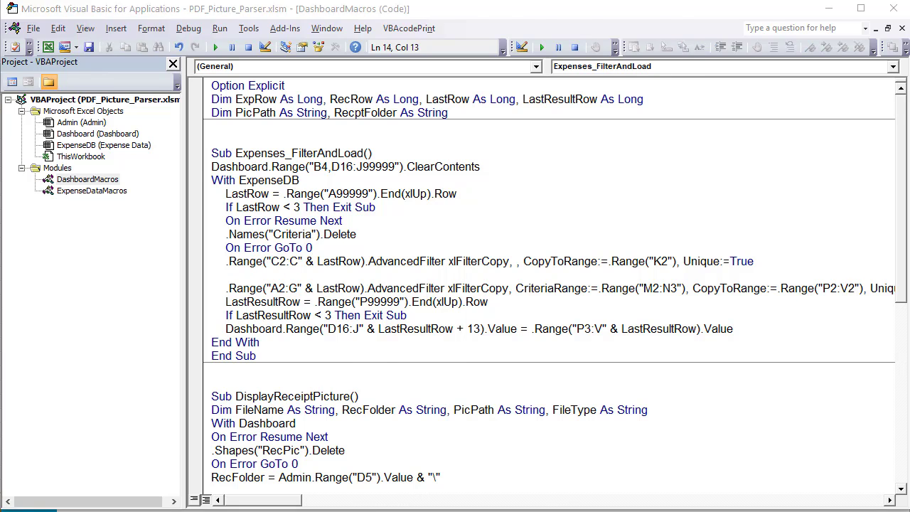
key(alt+F11)
click(231, 120)
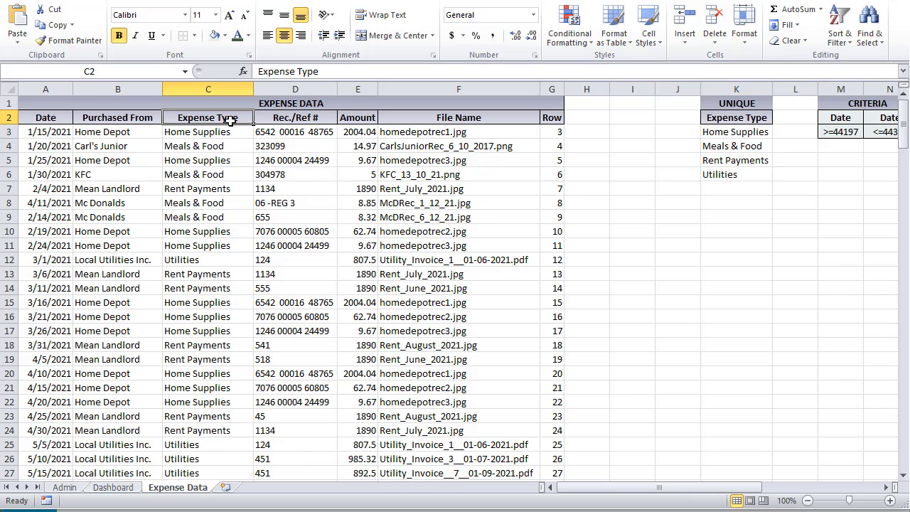
key(alt+F11)
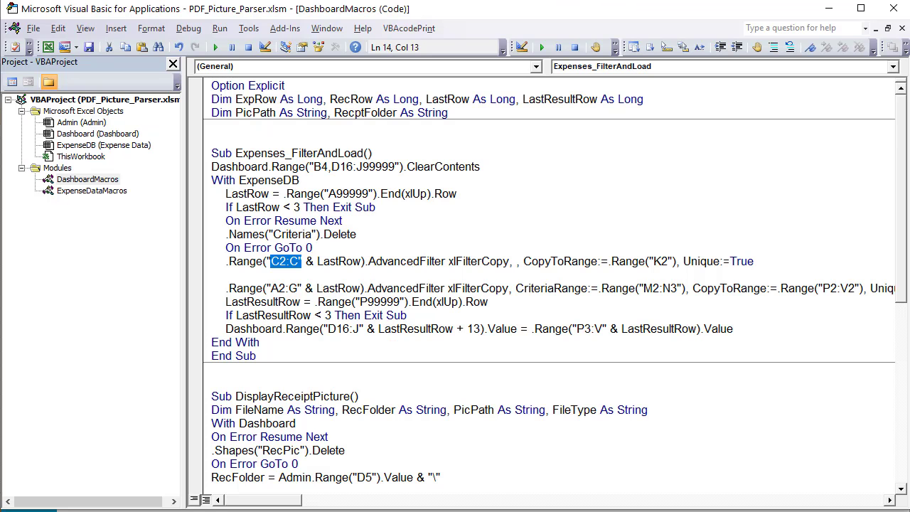
click(330, 262)
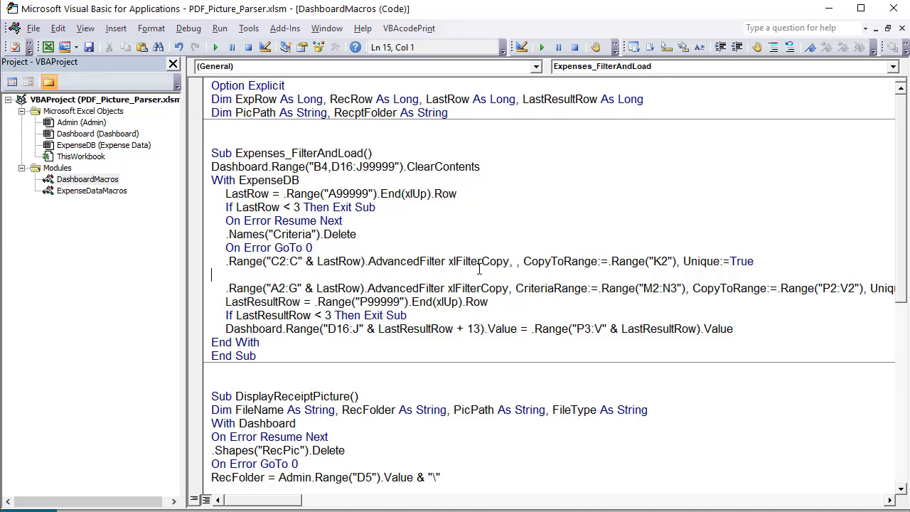
click(516, 263)
double_click(513, 262)
drag(533, 265, 682, 263)
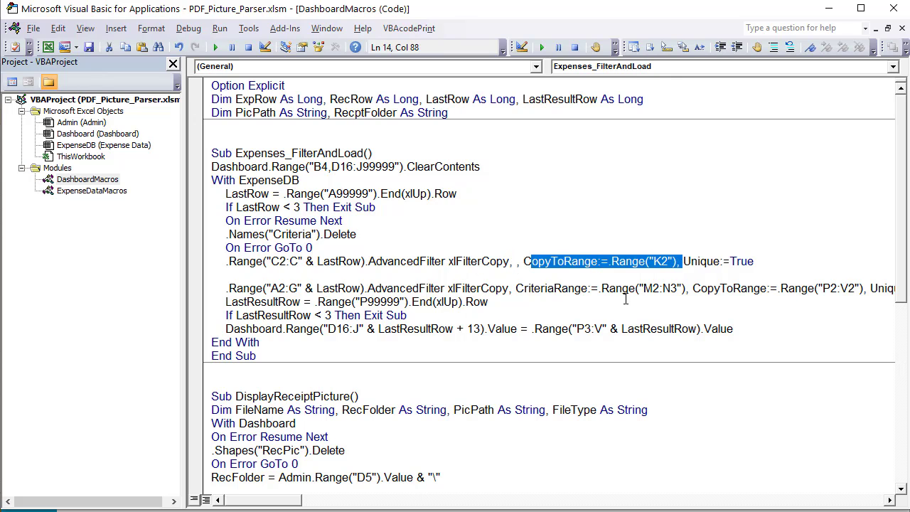
Highlight the four unique expense types K3:K6 and the code line that filters the results
key(alt+F11)
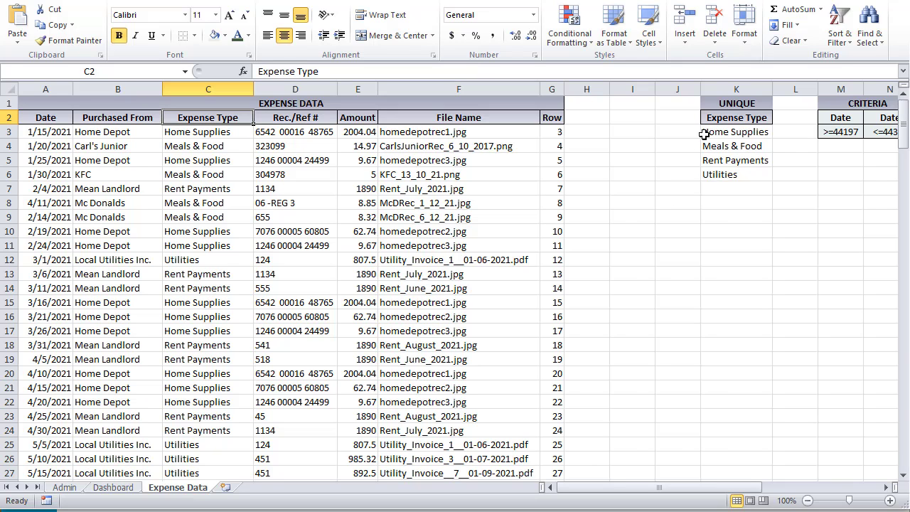
click(740, 118)
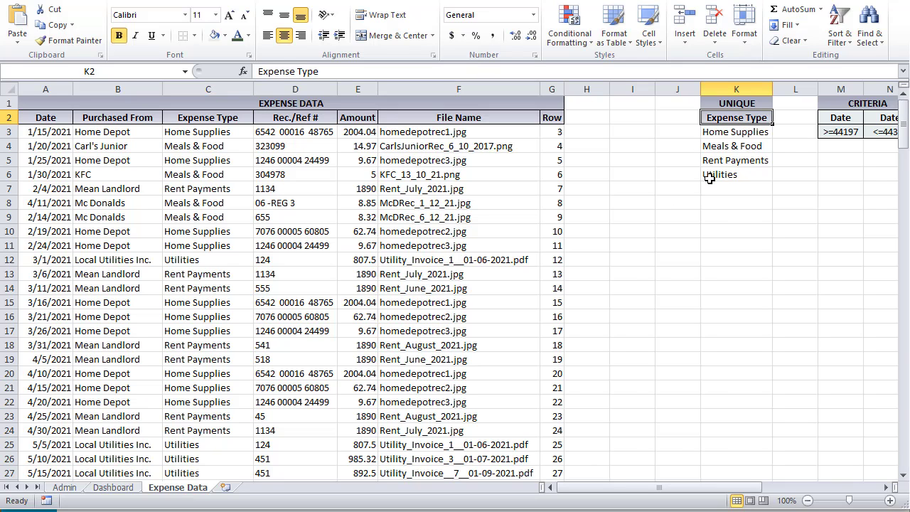
click(740, 133)
drag(740, 133, 736, 175)
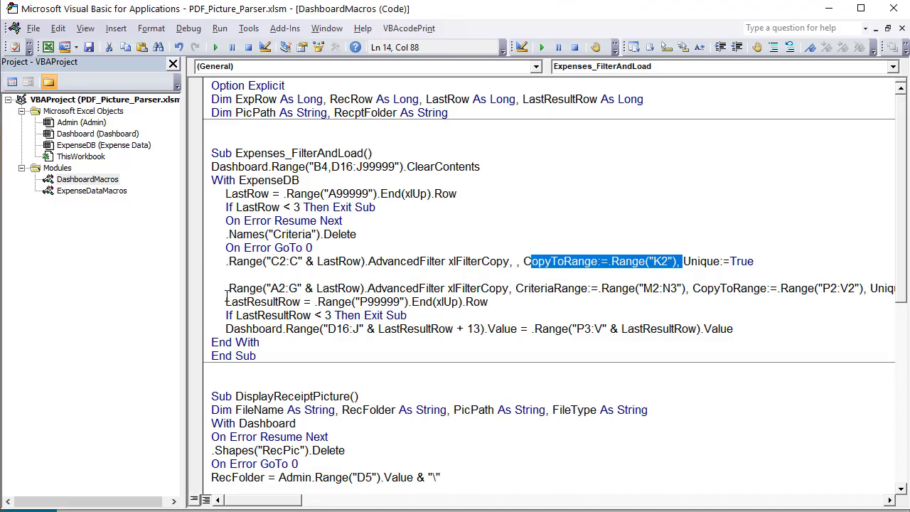
click(227, 289)
key(shift+Down)
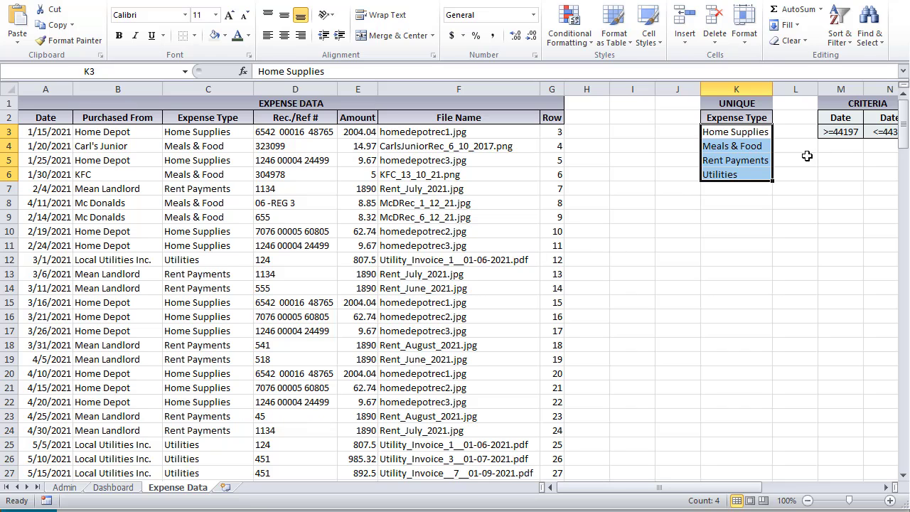
Select the Criteria range M2:N3 and find its use in the second AdvancedFilter line
drag(838, 120, 745, 132)
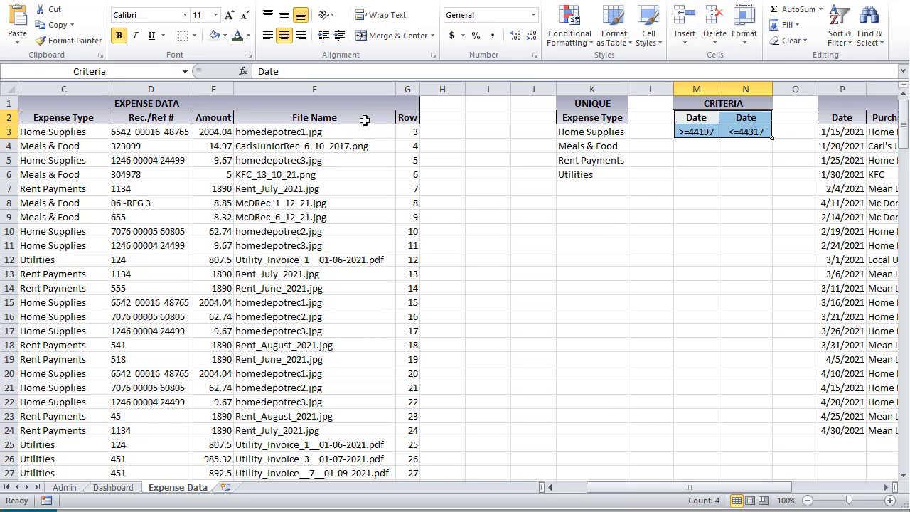
click(403, 120)
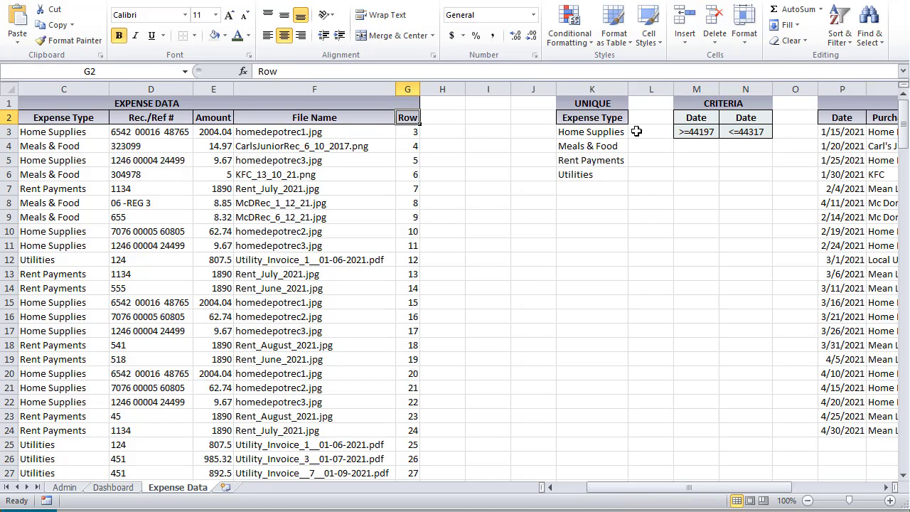
drag(696, 118, 745, 132)
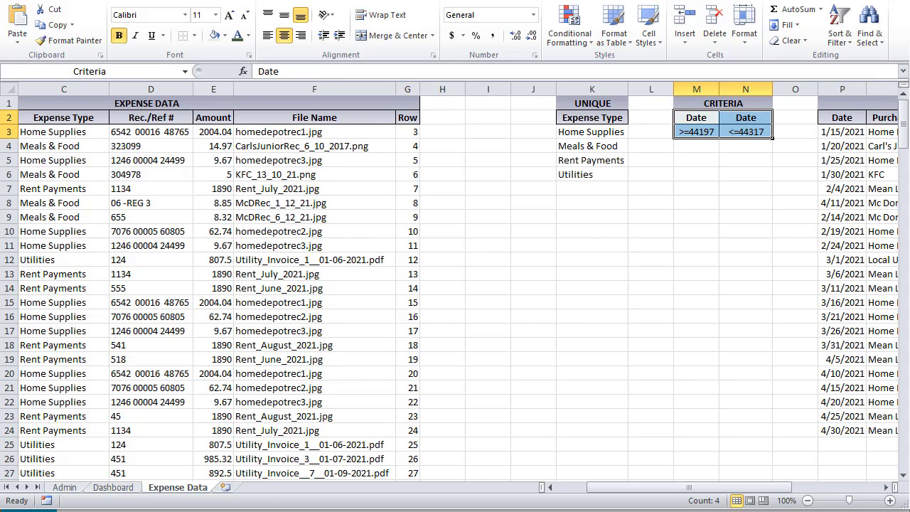
key(alt+F11)
mouse_move(266, 291)
mouse_down()
mouse_move(295, 292)
mouse_move(278, 288)
mouse_up()
key(Down)
key(Down)
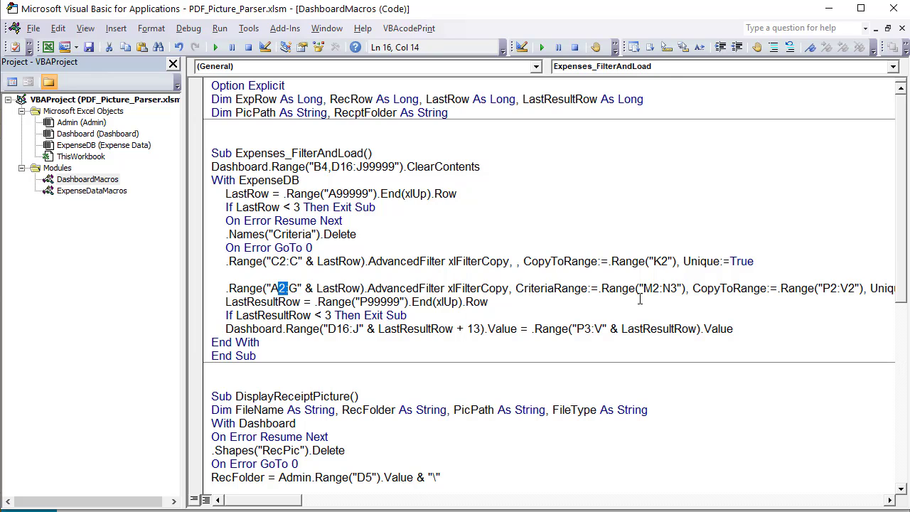
Highlight the M2:N3 criteria range reference in the AdvancedFilter code
drag(685, 290, 605, 284)
click(290, 492)
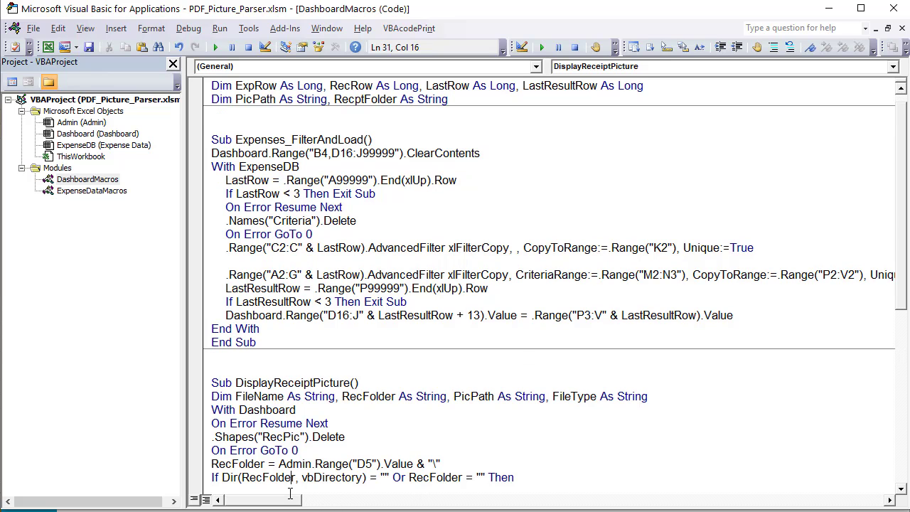
drag(291, 502, 330, 490)
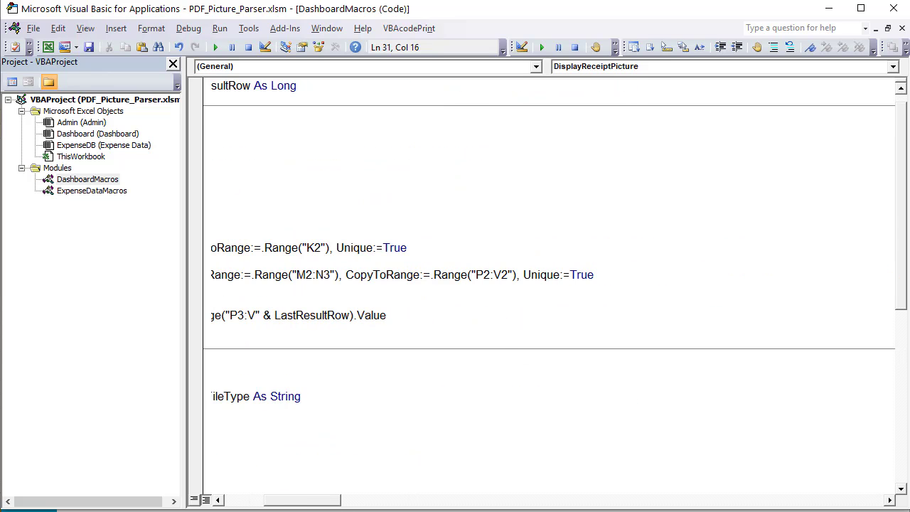
Bring the RESULTS block into view and select the filtered results P3:V24
key(alt+F11)
click(832, 123)
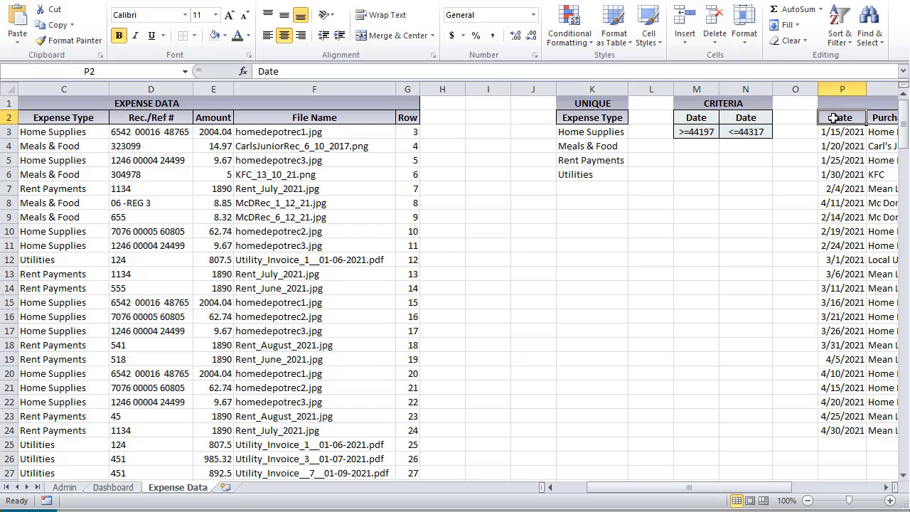
drag(782, 488, 889, 496)
click(887, 490)
click(887, 489)
click(344, 431)
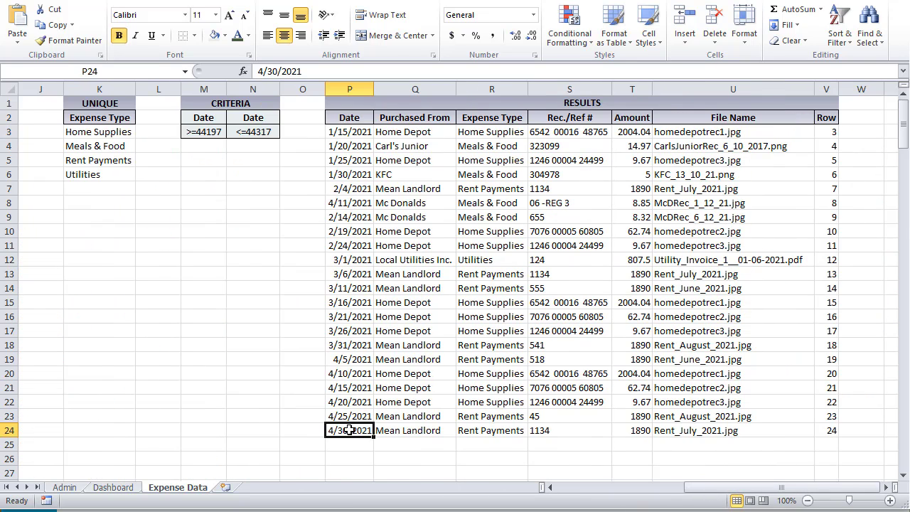
click(359, 132)
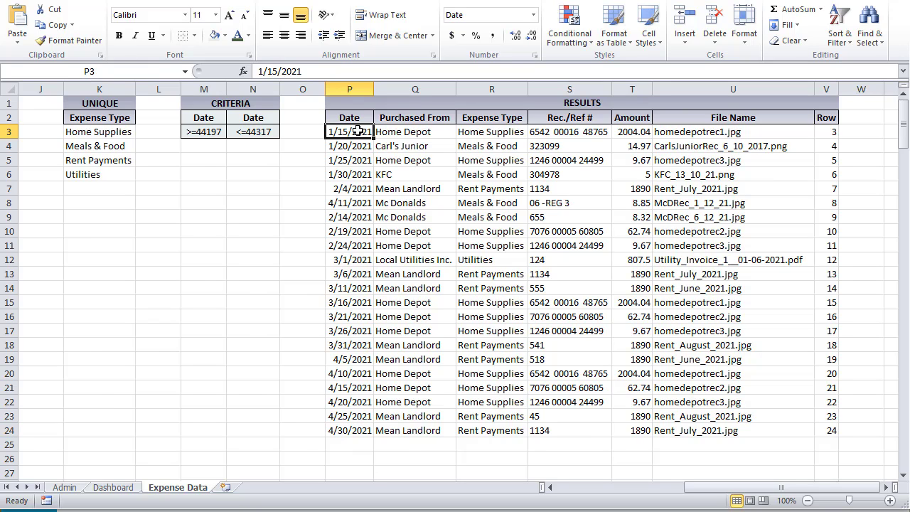
click(349, 431)
drag(360, 133, 786, 432)
Relate Dashboard cell D16 to the code's LastResultRow check, D16:J destination and +13 offset
click(129, 490)
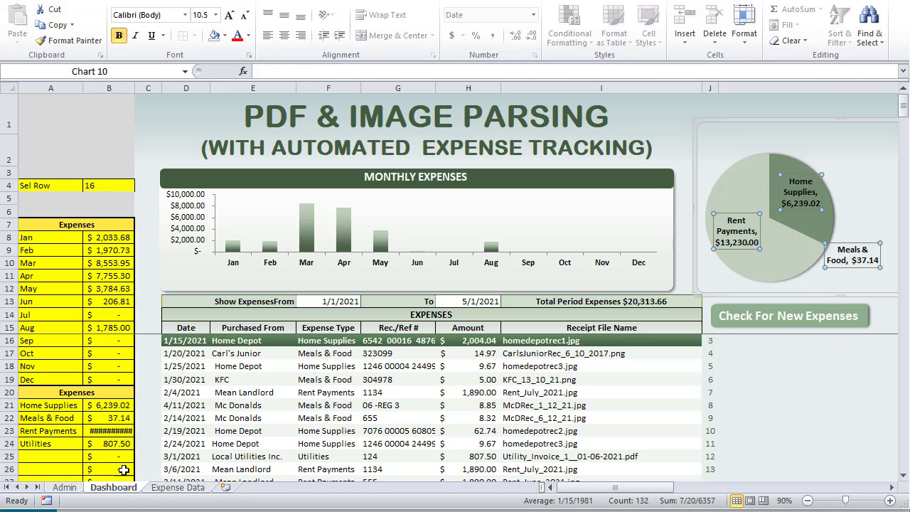
click(178, 341)
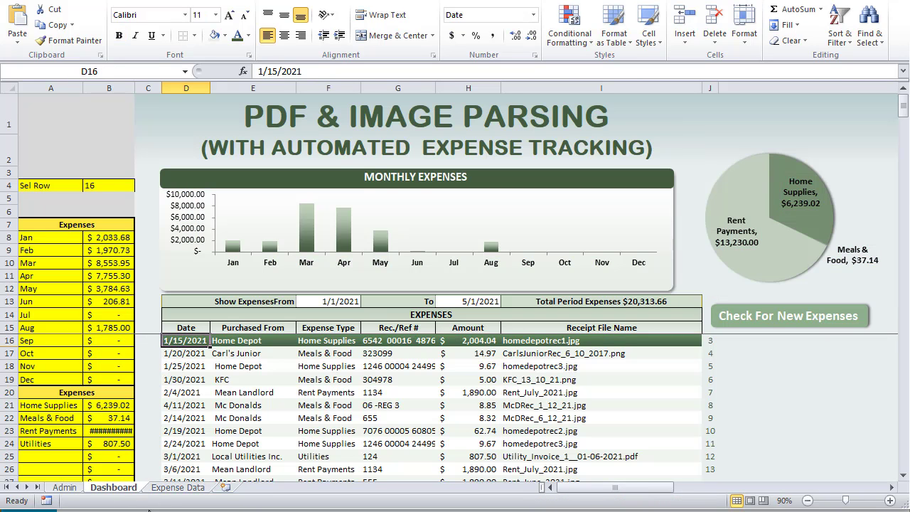
key(alt+F11)
drag(327, 500, 256, 500)
click(295, 288)
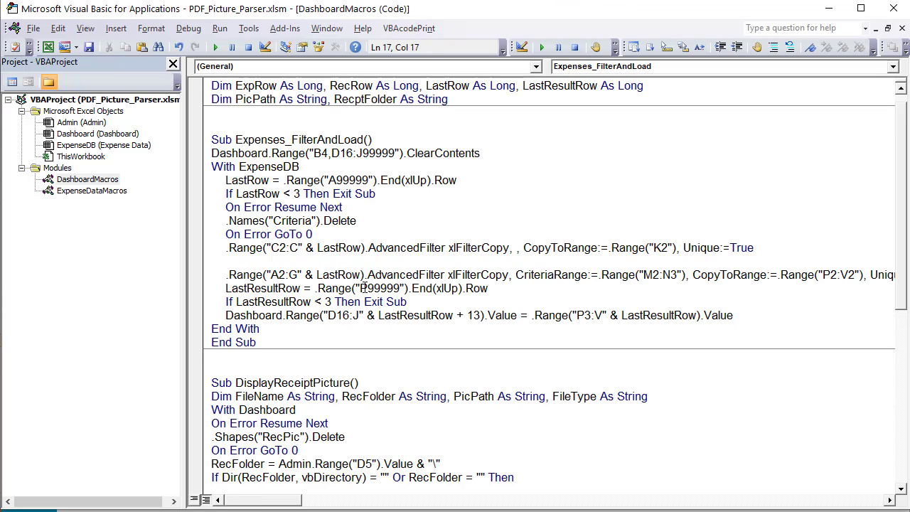
click(355, 288)
drag(408, 302, 227, 302)
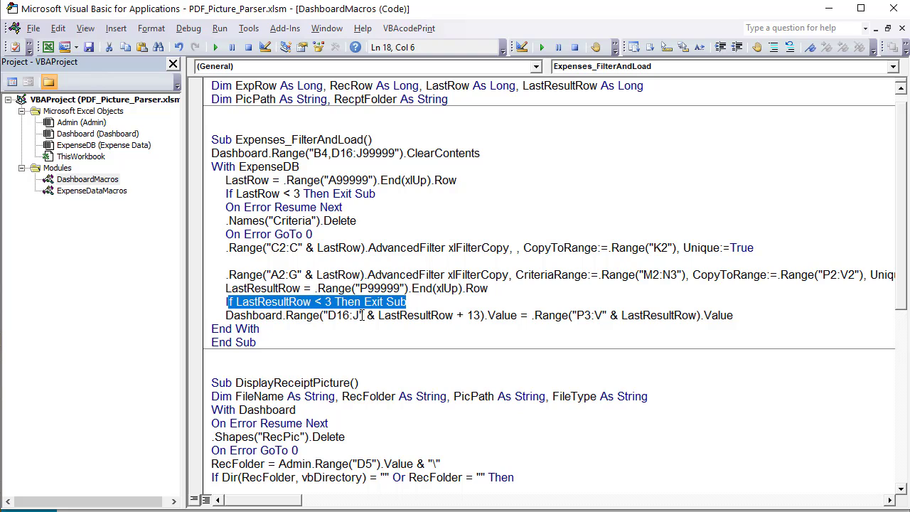
drag(360, 315, 315, 318)
click(419, 315)
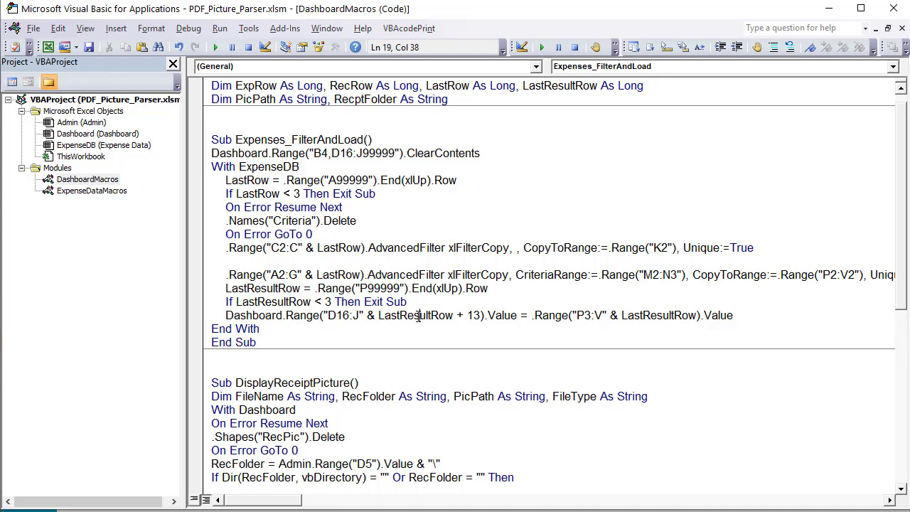
drag(482, 315, 451, 317)
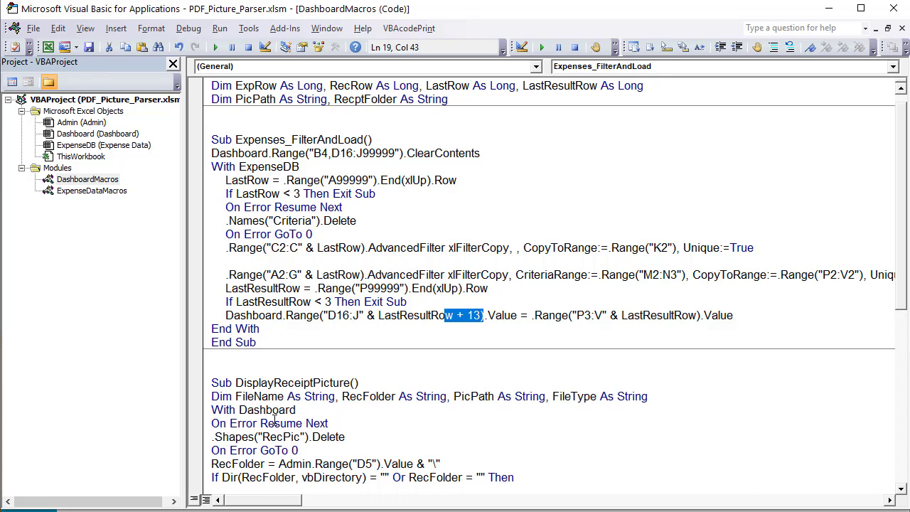
Compare the Dashboard and Expense Data sheets, then highlight the four filter-and-load code lines
key(alt+F11)
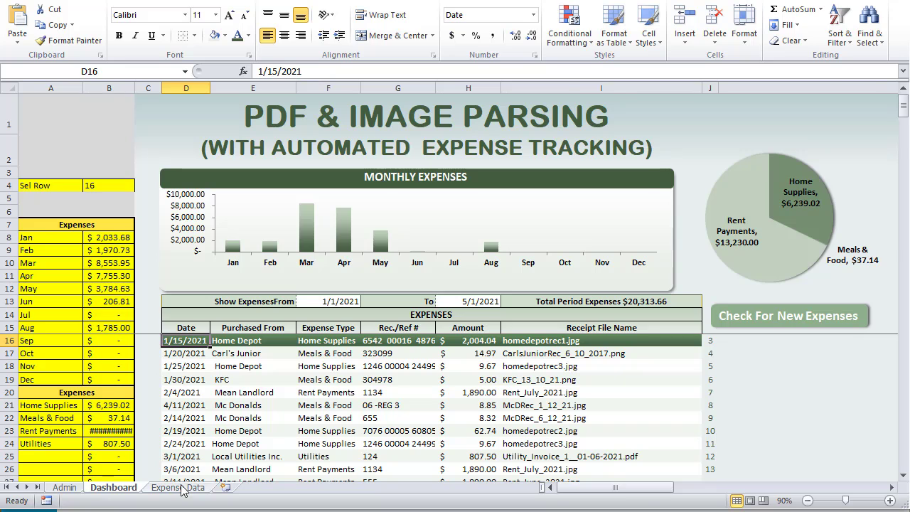
click(178, 488)
click(387, 134)
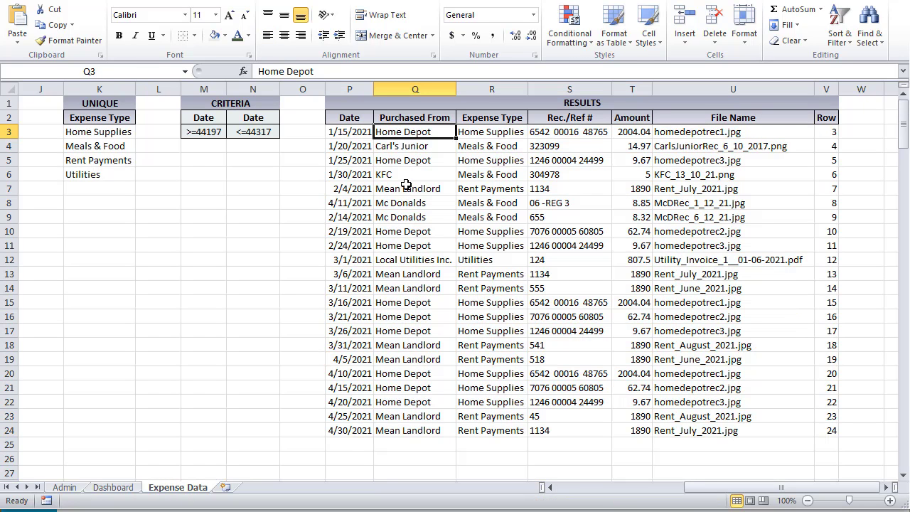
click(96, 490)
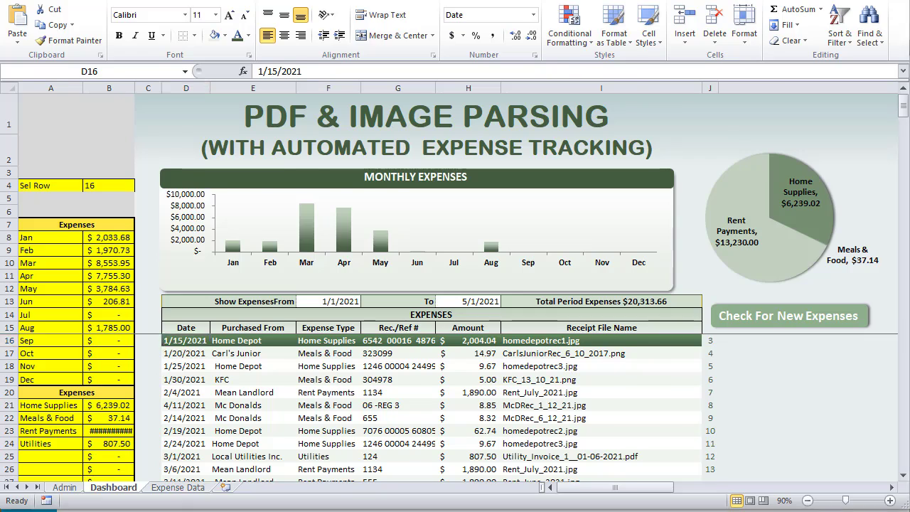
key(alt+F11)
drag(750, 315, 188, 280)
Scroll through the DisplayReceiptPicture declarations and clear the code highlight
scroll(270, 199, down, 2)
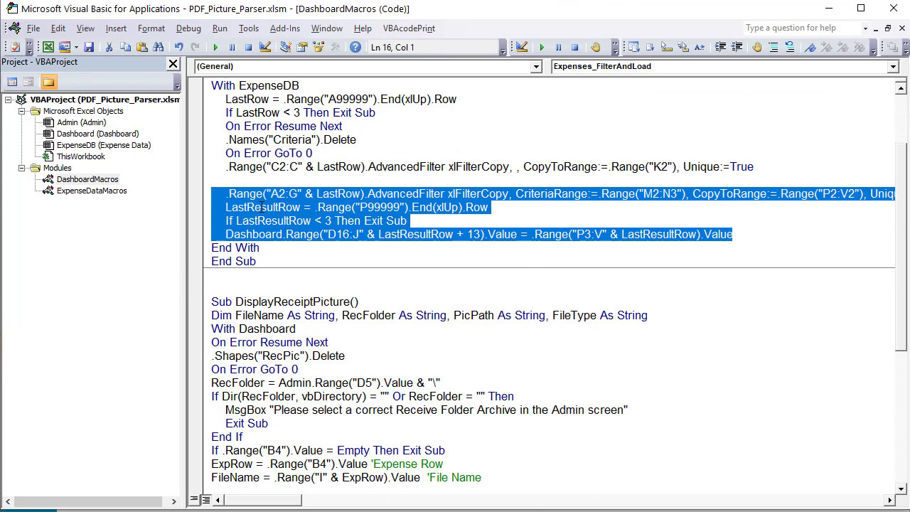
scroll(266, 210, up, 3)
click(285, 222)
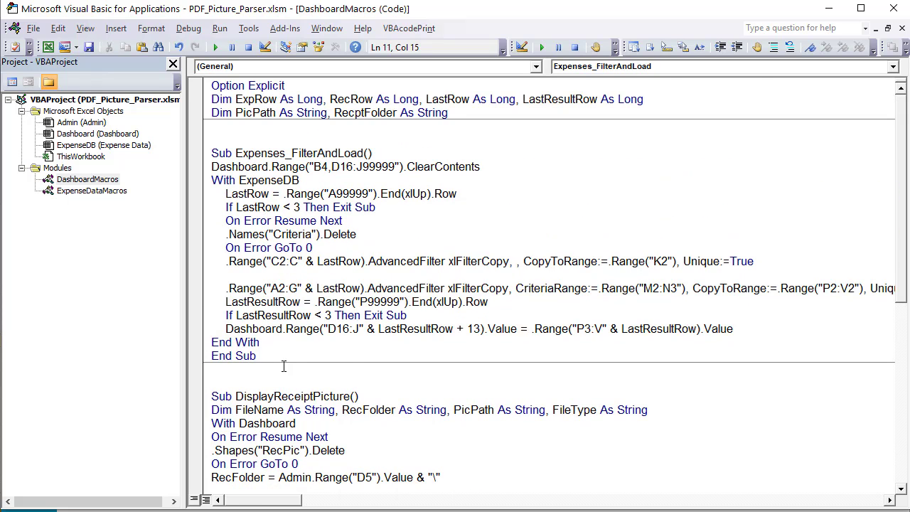
scroll(284, 365, down, 3)
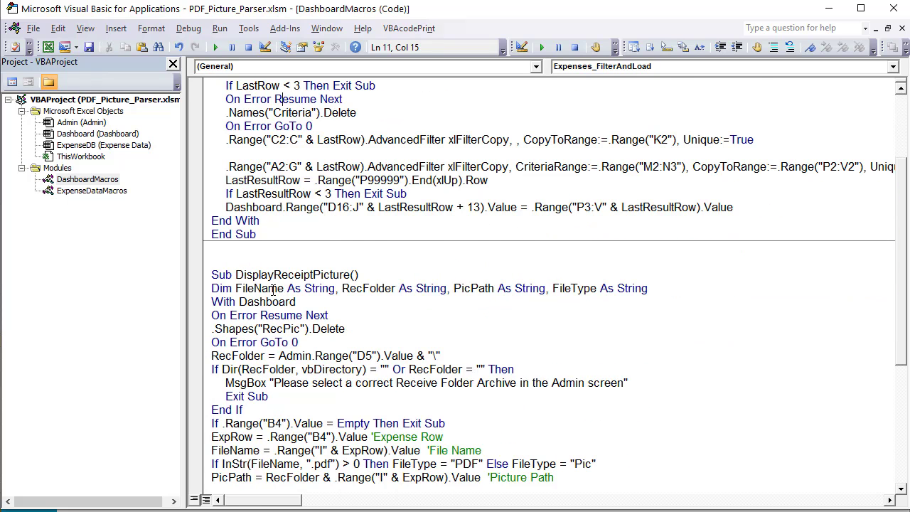
scroll(273, 290, down, 1)
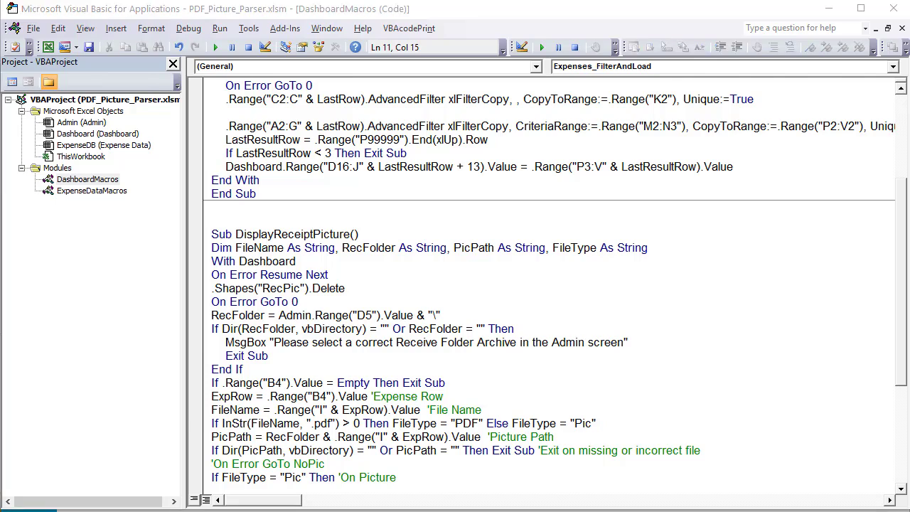
Back on the Dashboard, show the Carl's Junior receipt and collapse the ribbon with Ctrl+F1
key(alt+F11)
click(249, 354)
scroll(263, 373, down, 3)
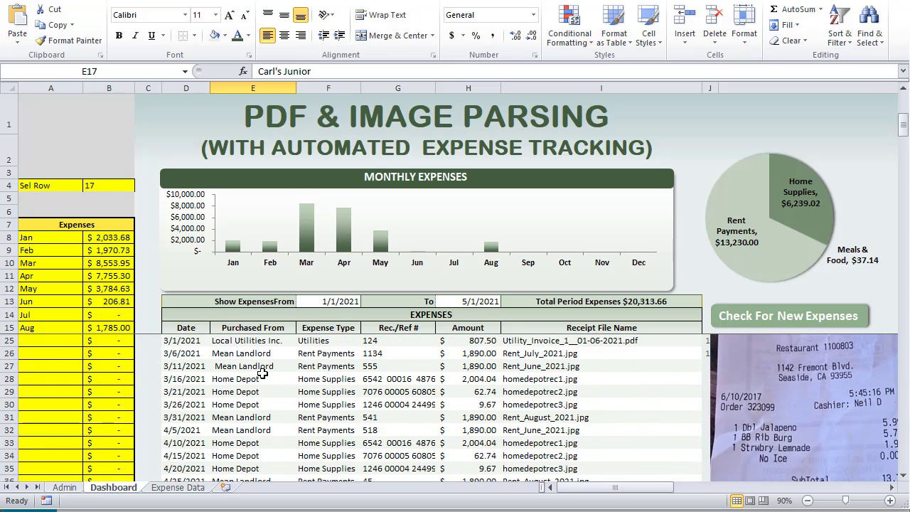
scroll(263, 380, up, 3)
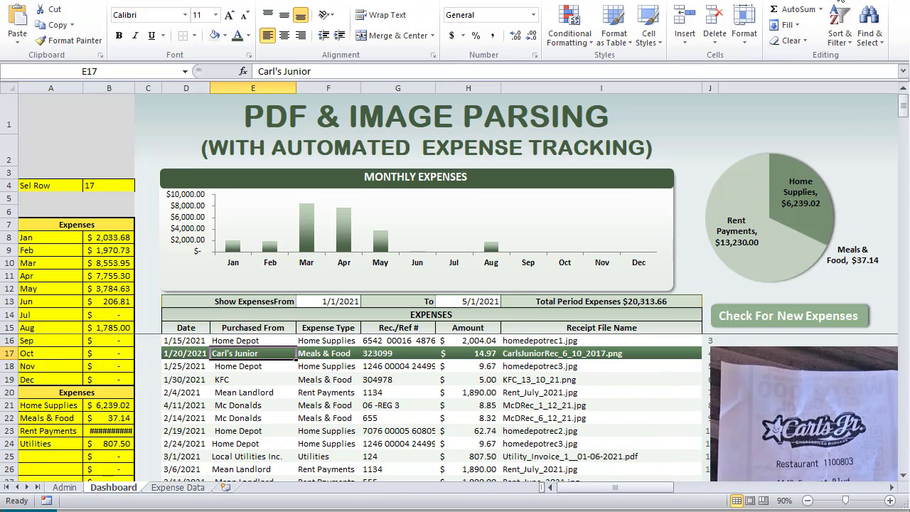
key(ctrl+F1)
Preview the Home Depot, rent and first-row receipts, ending on row 25's utility invoice PDF
click(281, 367)
click(316, 332)
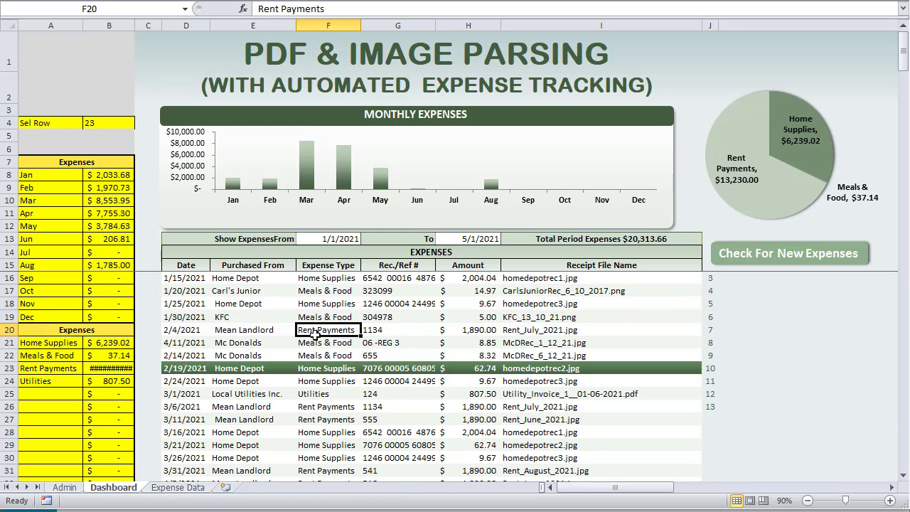
click(327, 278)
scroll(317, 311, down, 2)
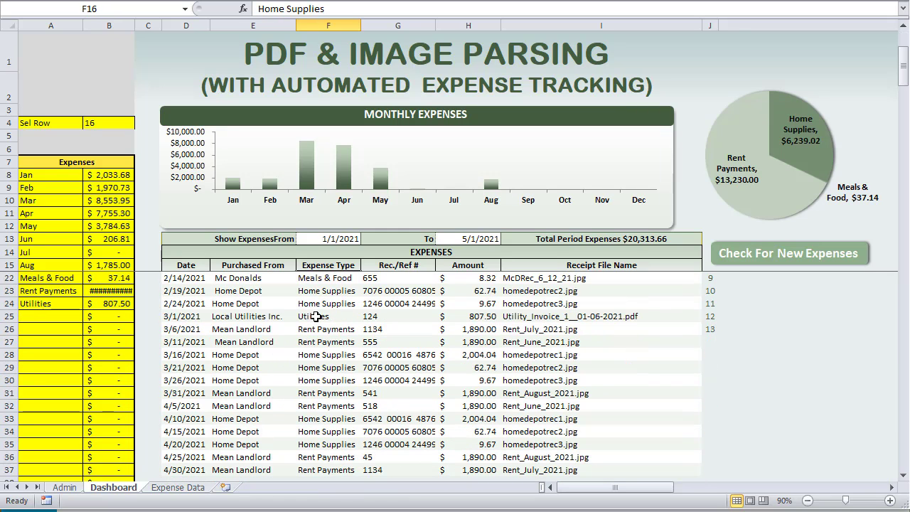
click(337, 317)
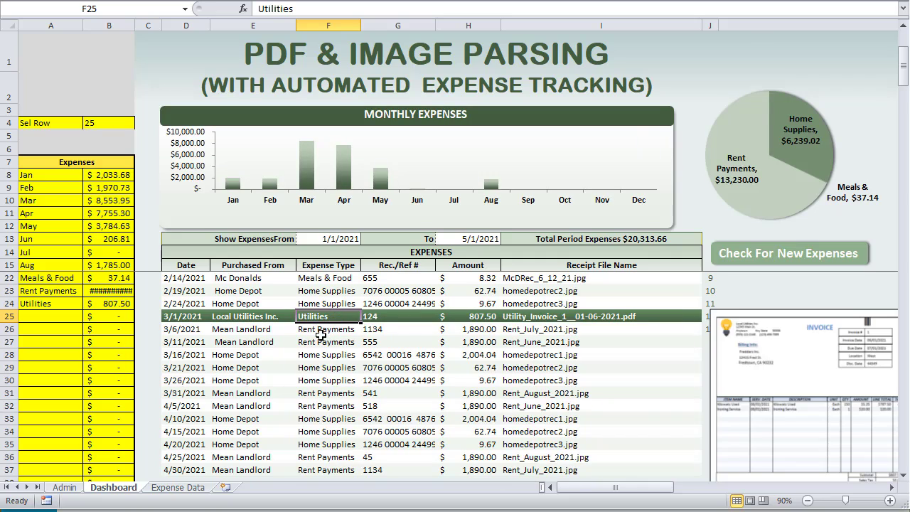
scroll(811, 417, up, 2)
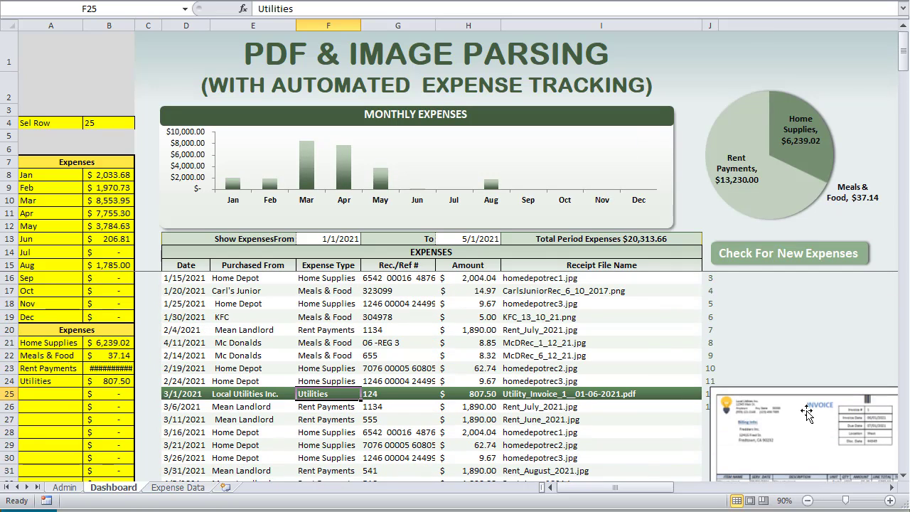
In the VBA editor, highlight the FileName and RecFolder string declarations
key(alt+F11)
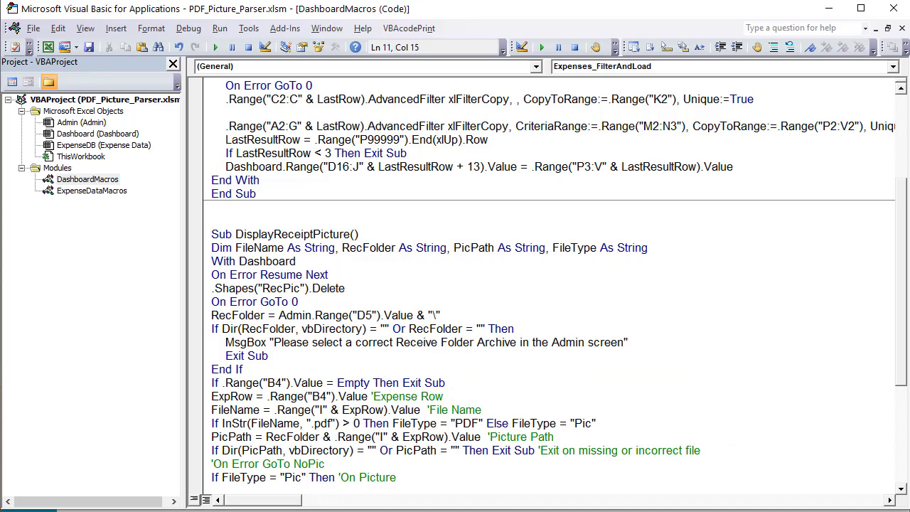
scroll(307, 334, down, 2)
scroll(308, 336, up, 1)
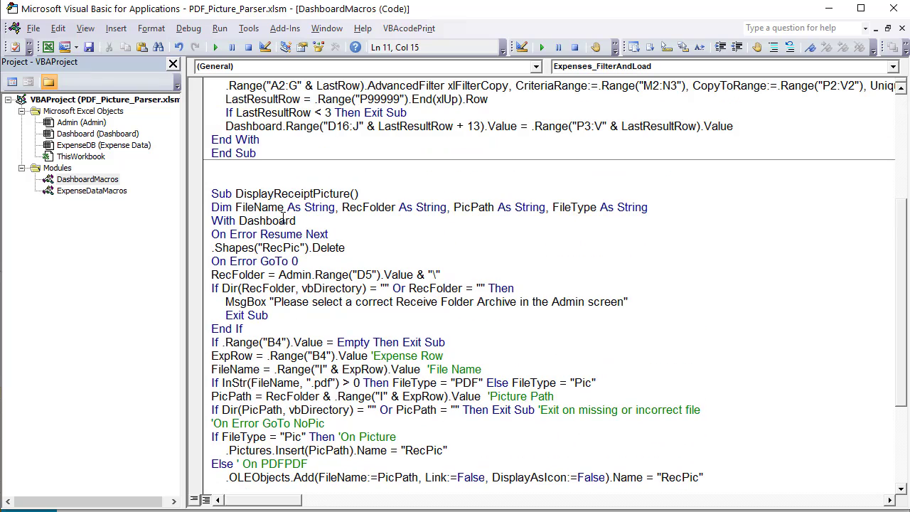
drag(284, 208, 279, 208)
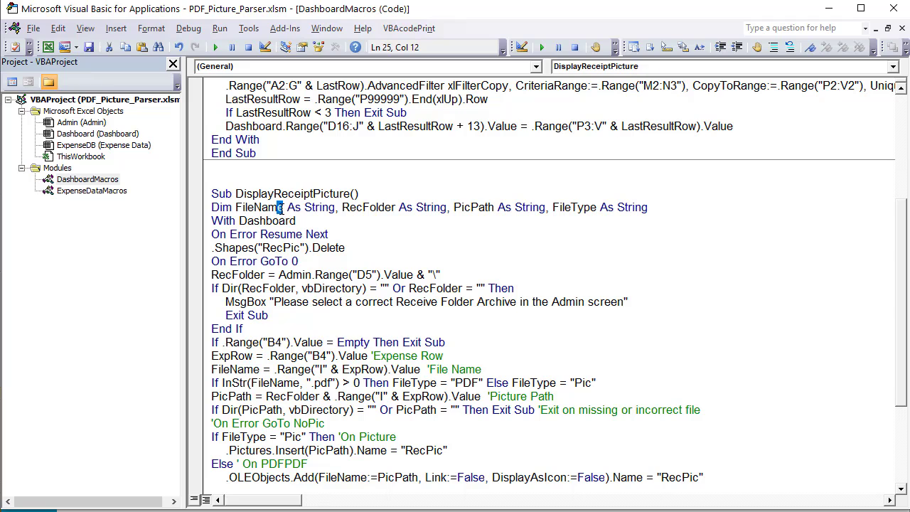
drag(341, 207, 494, 210)
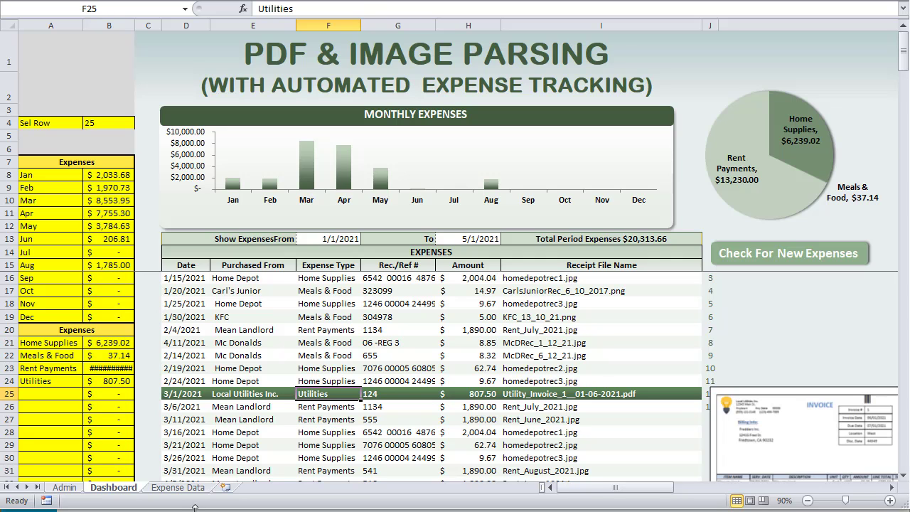
Check the Receipt Archive Folder path in Admin cell D5, then view the Expense Data sheet
click(61, 487)
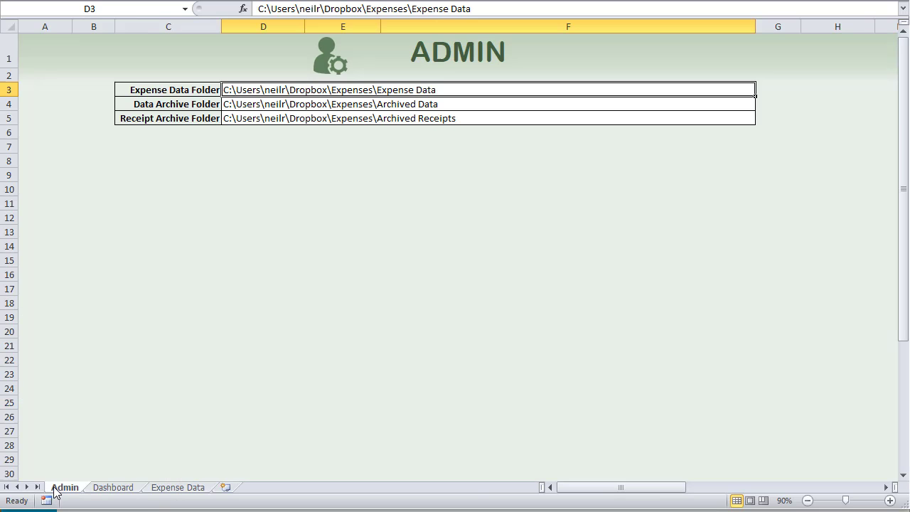
click(250, 122)
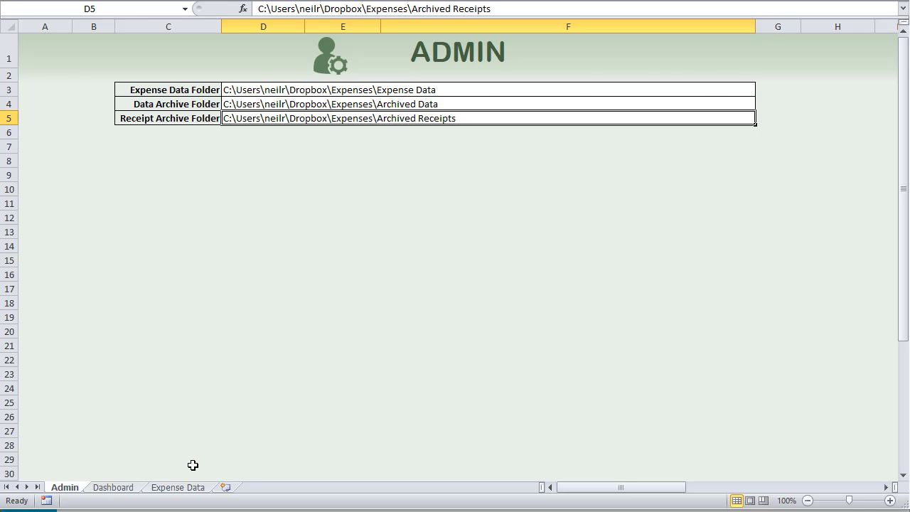
click(182, 487)
On the Dashboard, select the Carl's Junior row, then the 2/19/2021 Home Depot row (Sel Row 23)
click(111, 488)
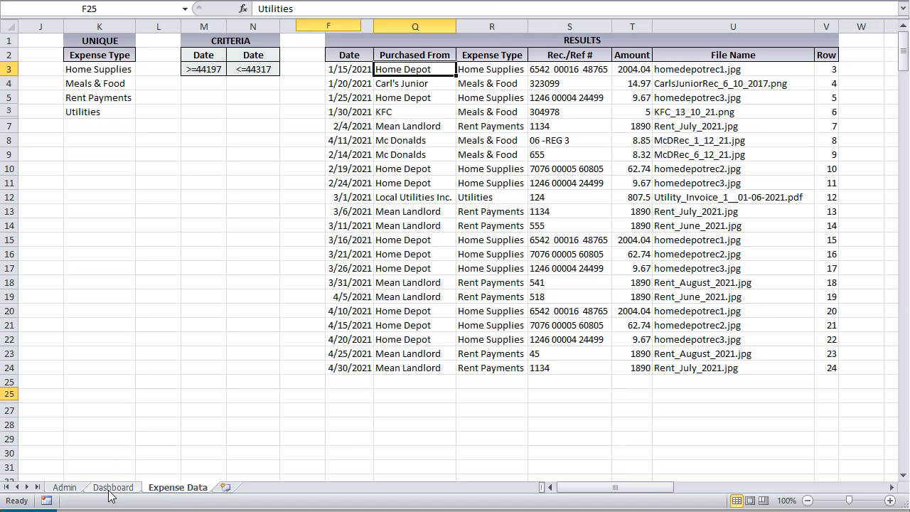
click(645, 290)
mouse_move(645, 290)
mouse_down()
mouse_move(646, 330)
mouse_move(650, 287)
mouse_up()
click(412, 370)
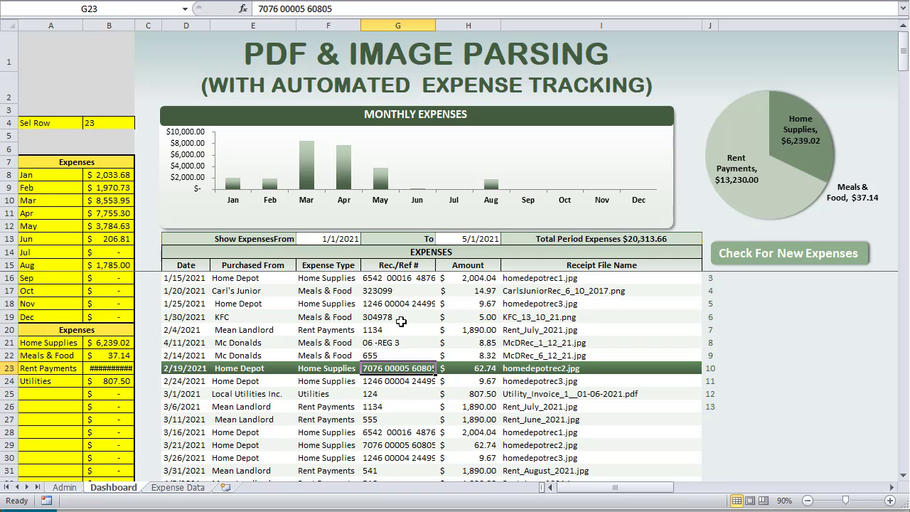
In the macro code, highlight the FileType declaration and the Dashboard sheet in the With line
key(alt+F11)
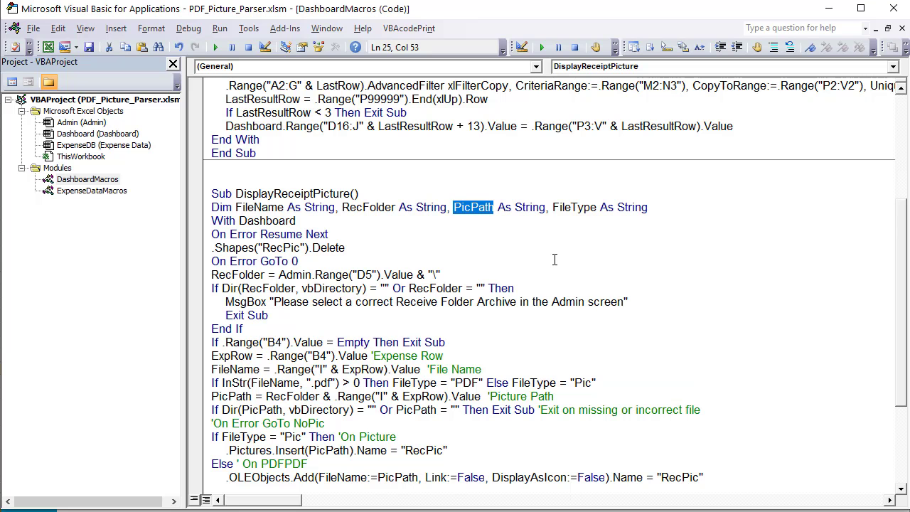
drag(657, 207, 553, 211)
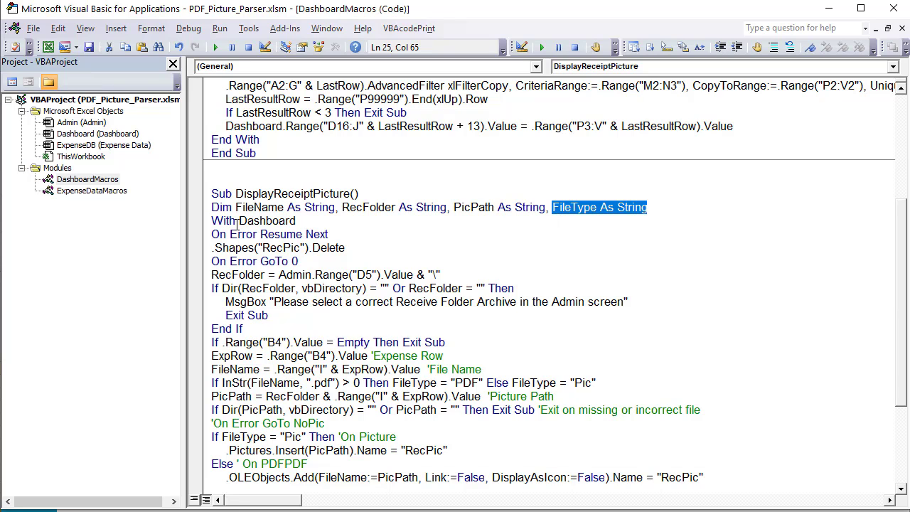
drag(299, 222, 239, 221)
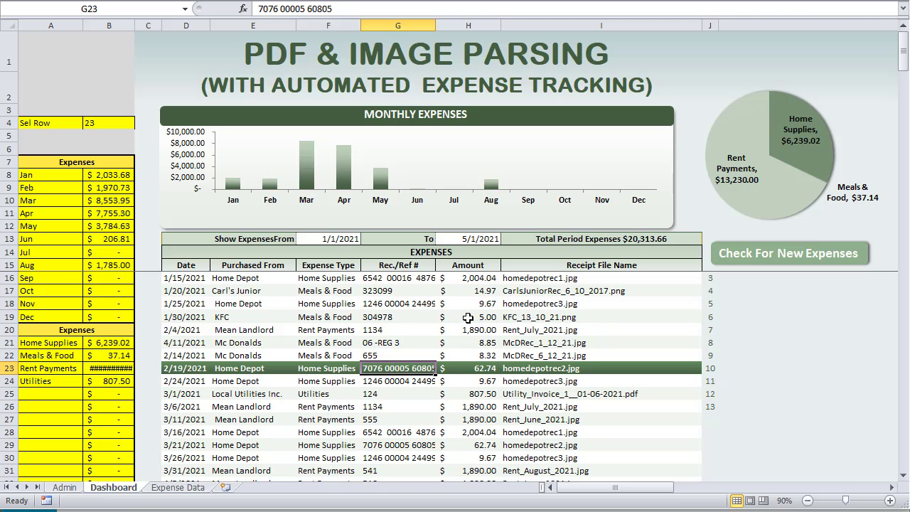
Show receipts for the 1/30/2021 KFC row, 2/24/2021 Home Depot, then the 1/25/2021 Home Depot row
click(469, 317)
click(374, 382)
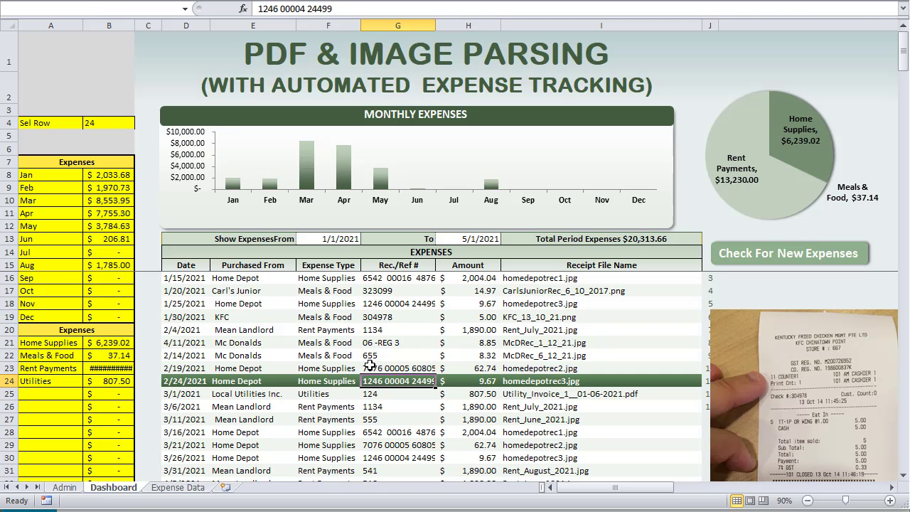
key(Up)
key(Up)
key(Up)
key(Up)
key(Up)
key(Up)
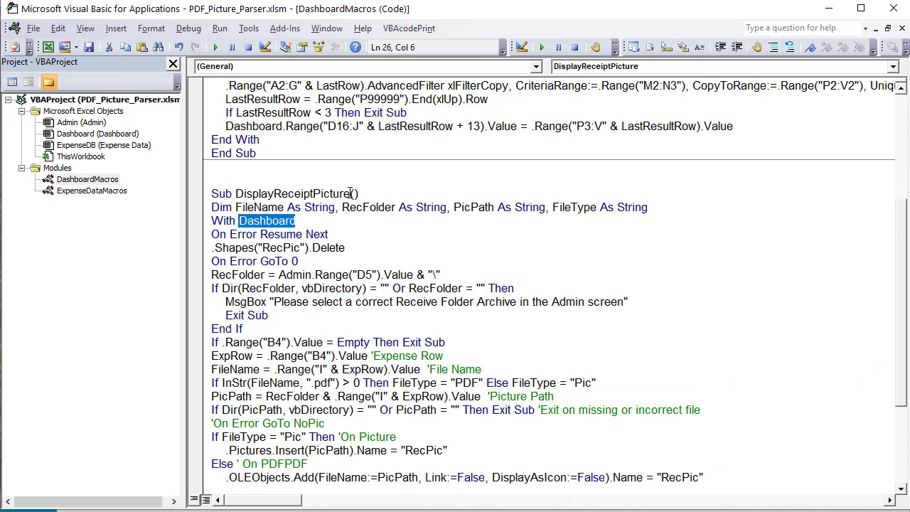
Open the Dashboard sheet's code and highlight SelectionChange, the D16:I9999 range and the column D check
drag(350, 193, 236, 188)
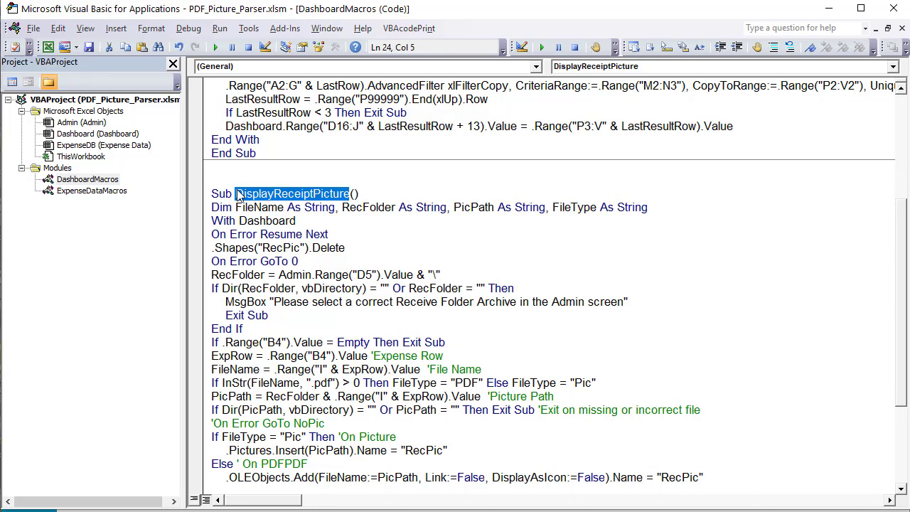
double_click(122, 135)
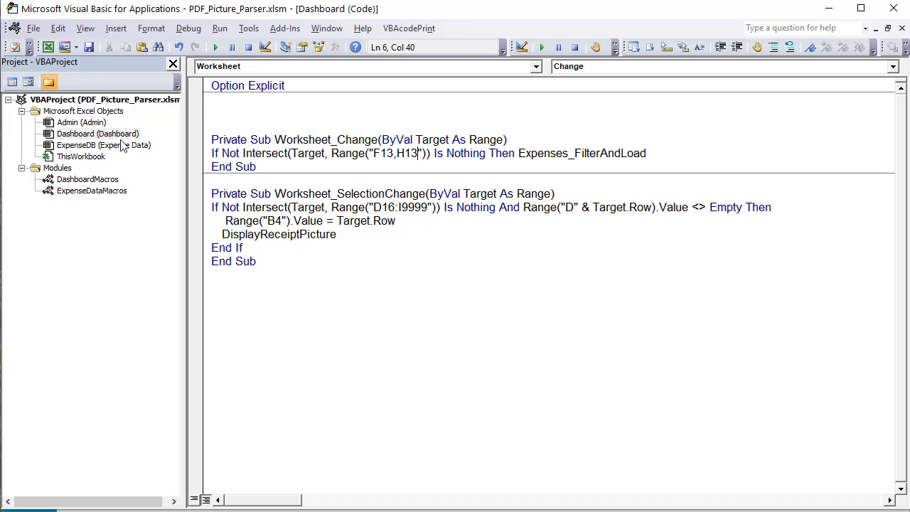
drag(344, 193, 433, 194)
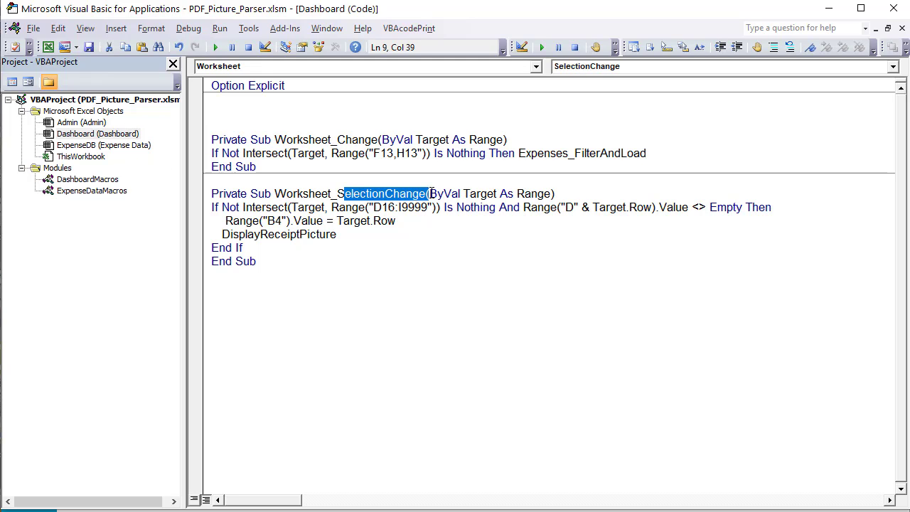
click(262, 211)
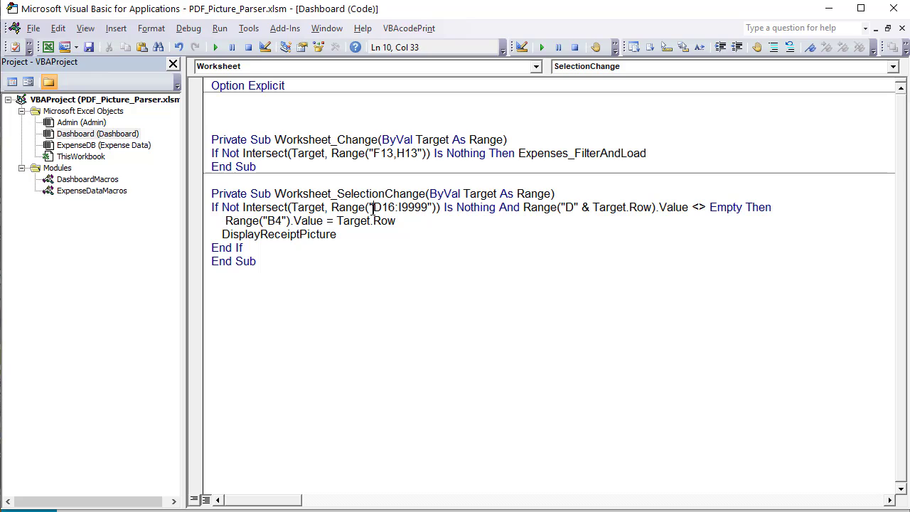
drag(372, 211, 432, 209)
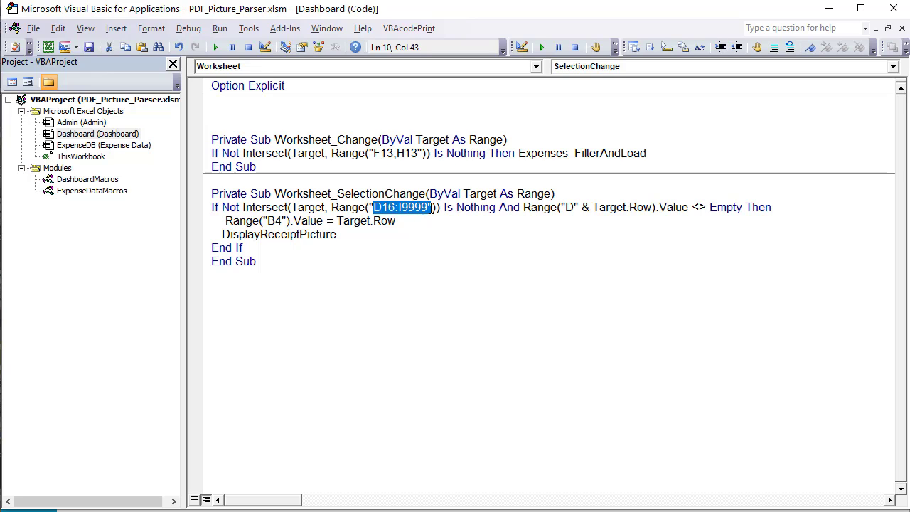
drag(610, 208, 564, 208)
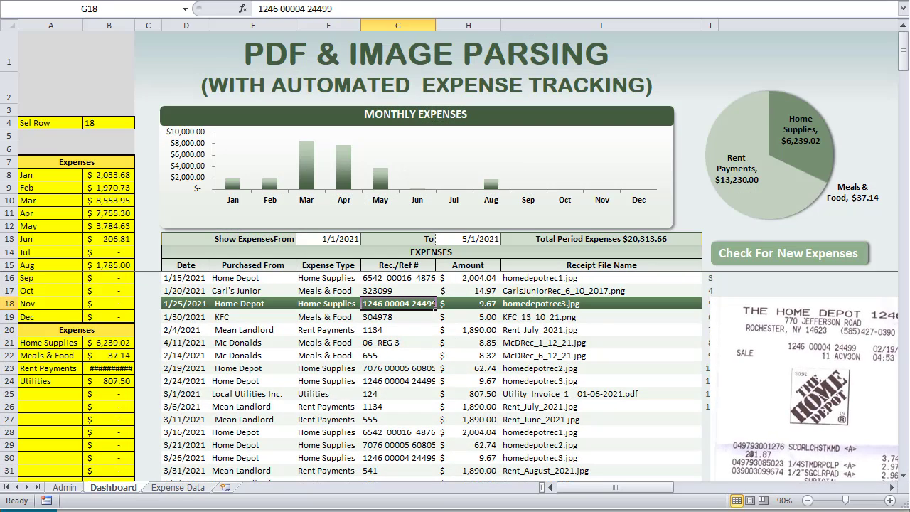
Test Dashboard row clicks, ending on the 1/25/2021 Home Depot row with Sel Row 18
drag(194, 318, 190, 406)
scroll(240, 422, down, 7)
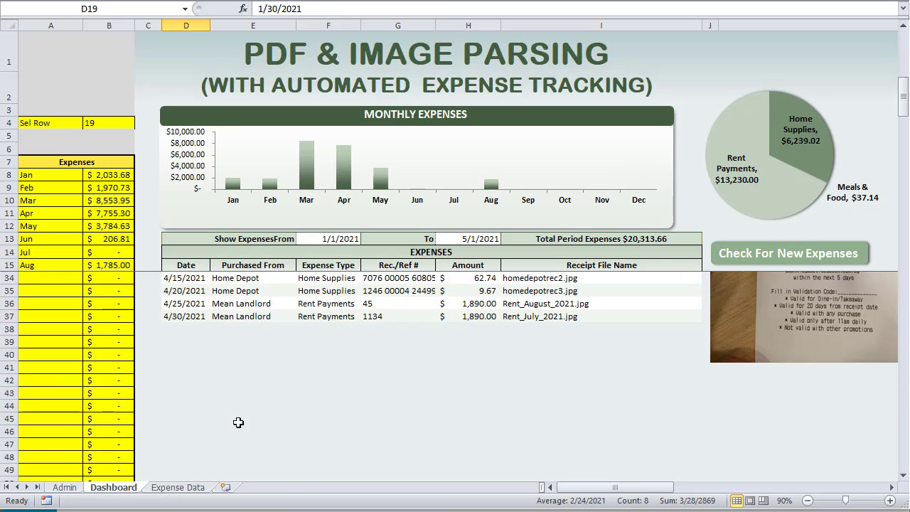
click(189, 320)
click(182, 355)
click(205, 328)
scroll(200, 384, up, 7)
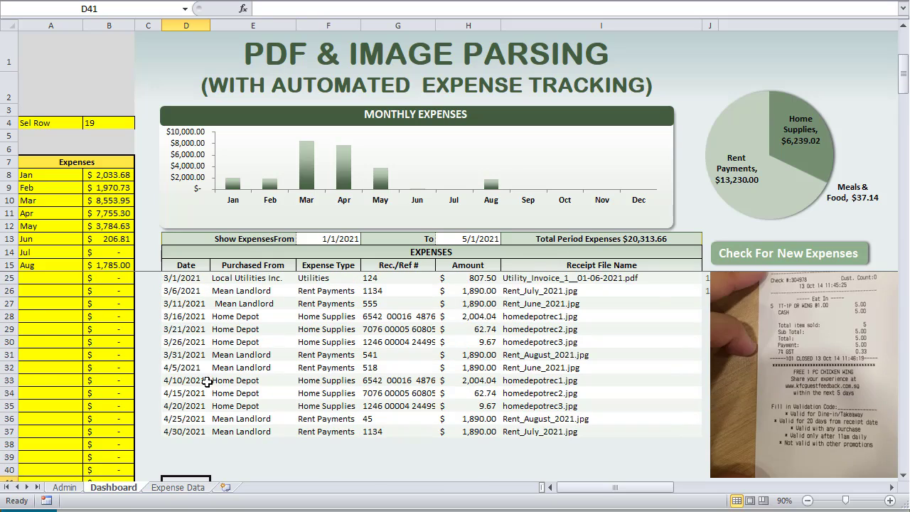
click(200, 304)
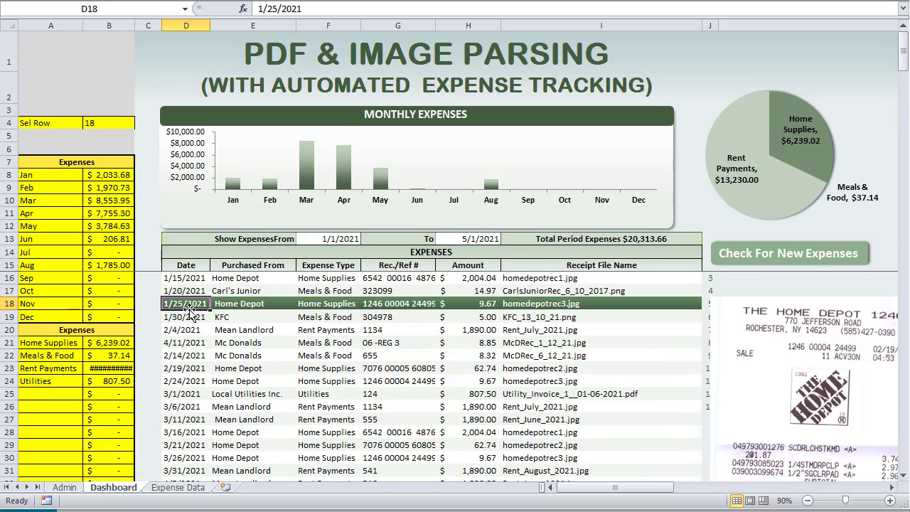
click(124, 124)
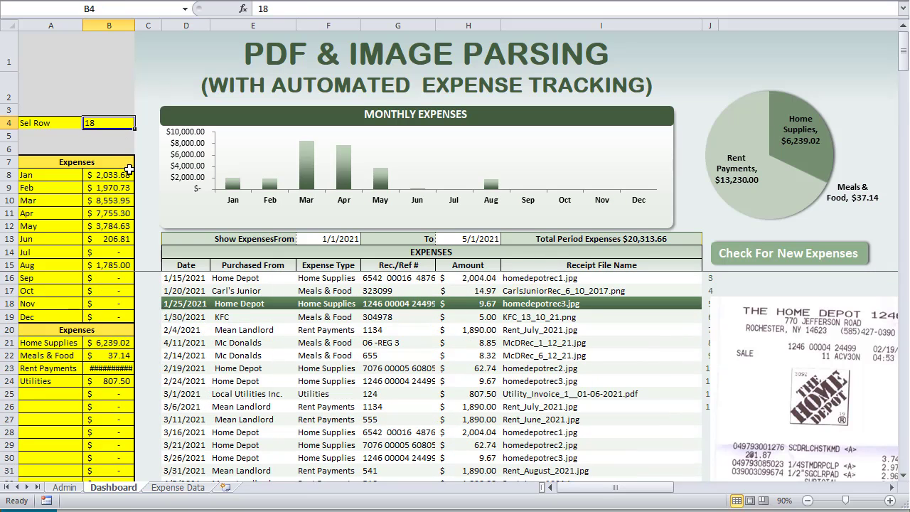
In the SelectionChange handler, highlight the B4 row-store line and the DisplayReceiptPicture call
key(alt+F11)
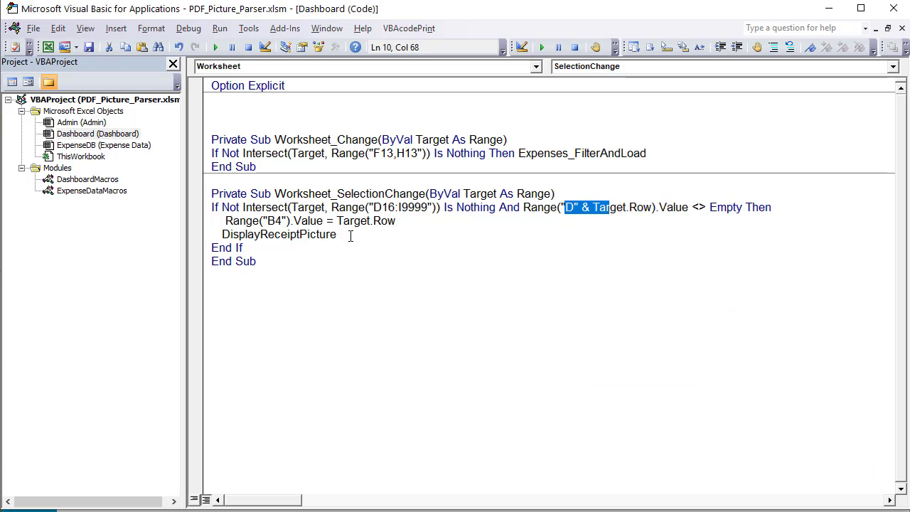
drag(351, 236, 220, 235)
click(310, 221)
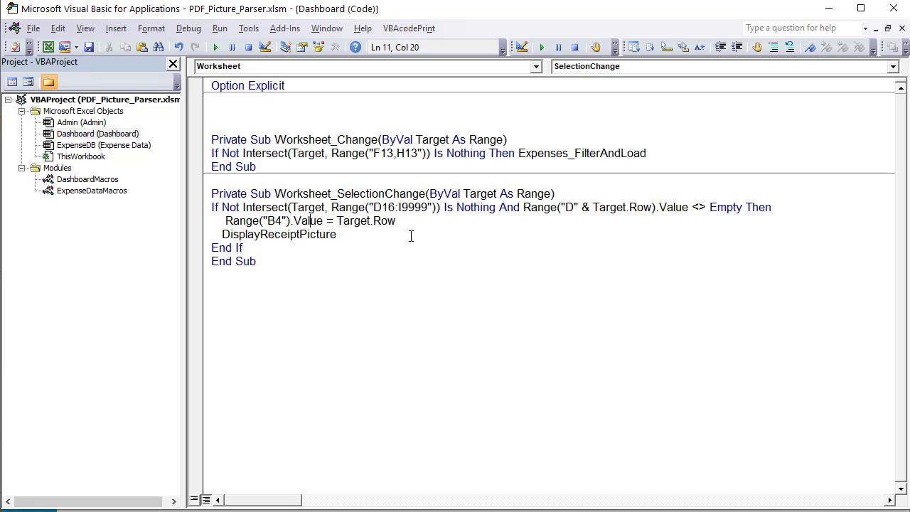
drag(335, 234, 221, 235)
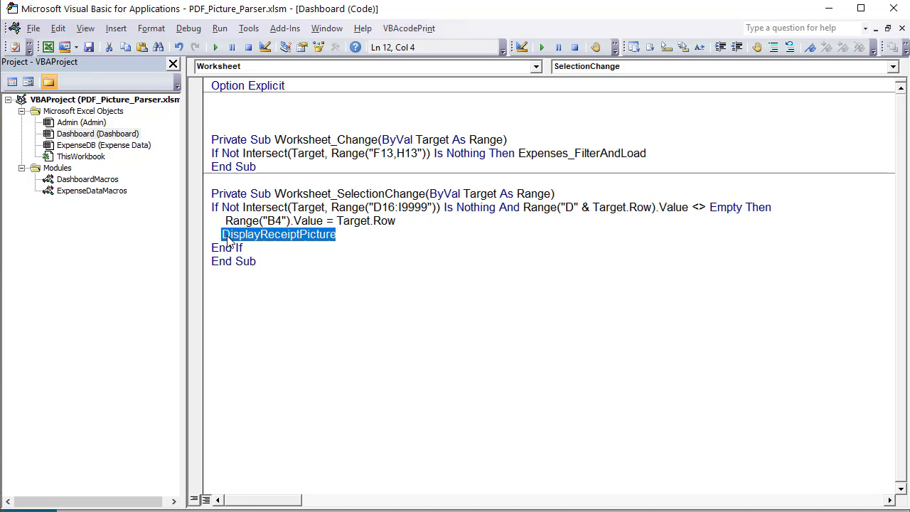
Open DashboardMacros and highlight the three lines deleting the old RecPic picture
double_click(103, 192)
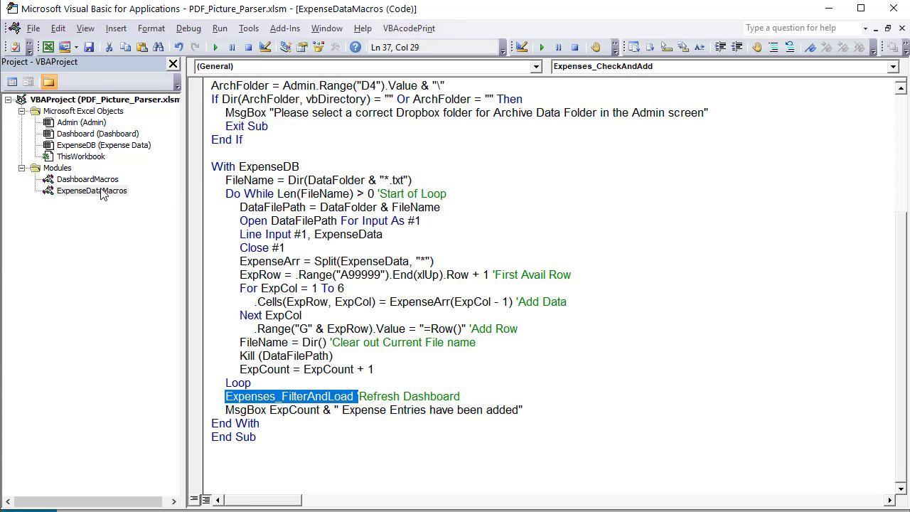
double_click(87, 180)
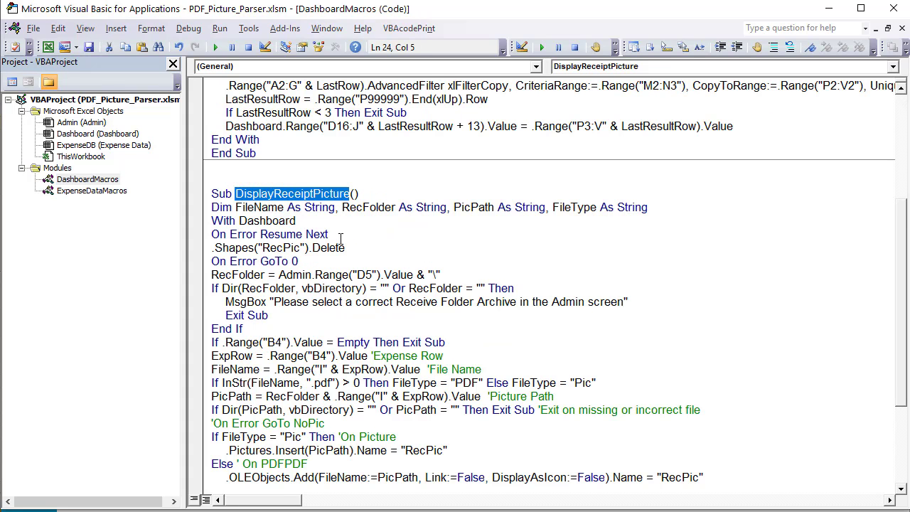
drag(331, 256, 209, 235)
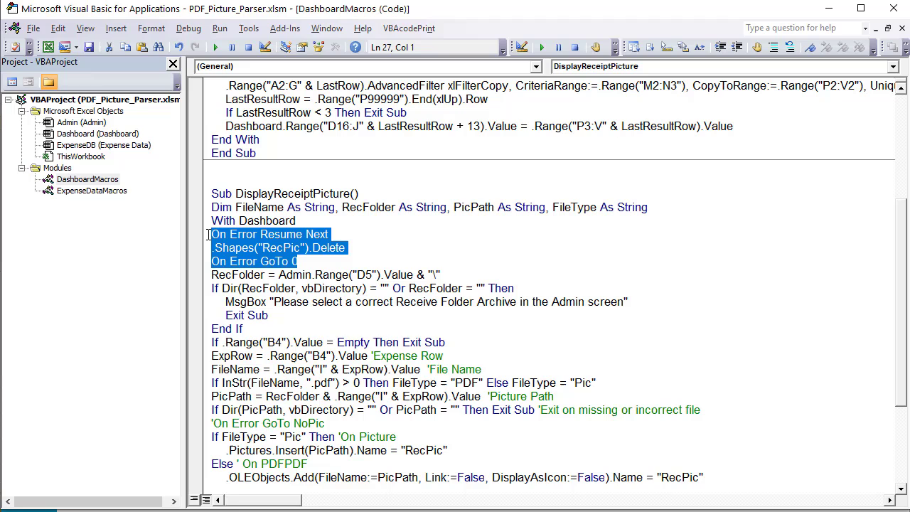
click(295, 257)
drag(303, 248, 262, 247)
drag(321, 263, 211, 235)
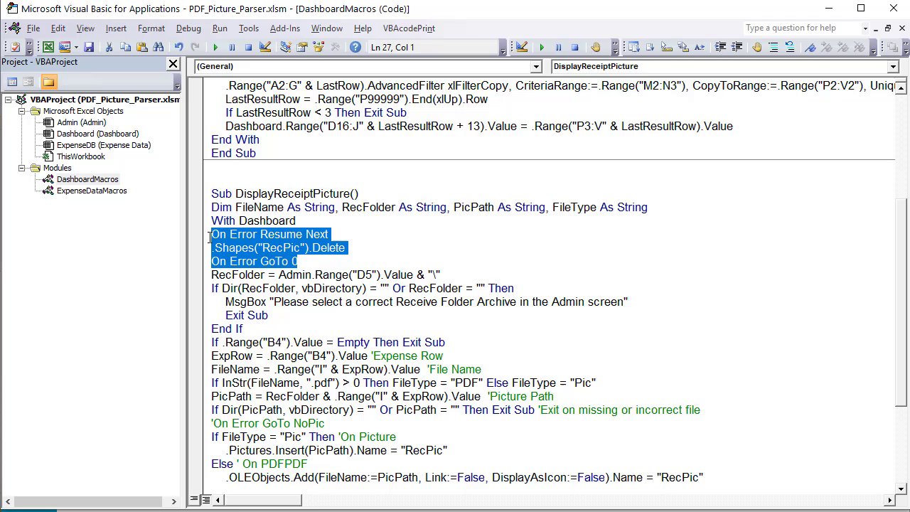
click(317, 263)
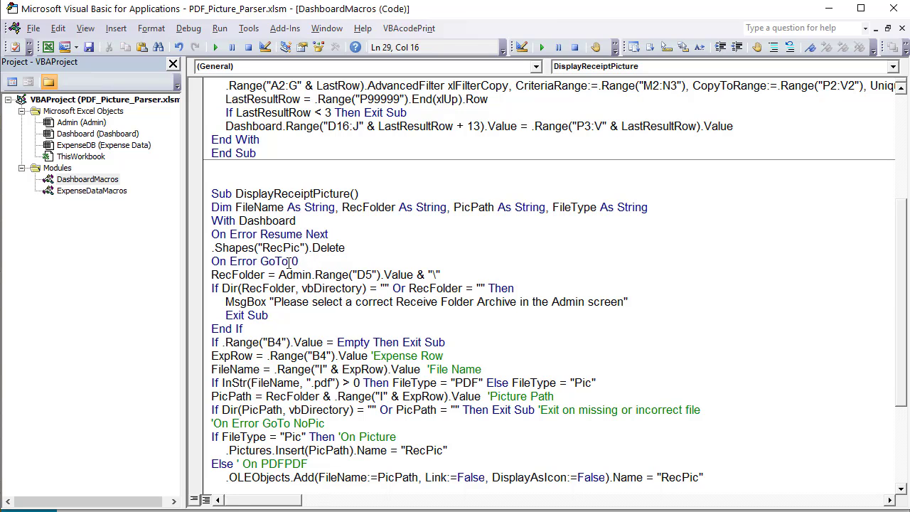
Walk through RecFolder built from D5 plus a backslash, and the vbDirectory folder-existence check
drag(266, 275, 213, 275)
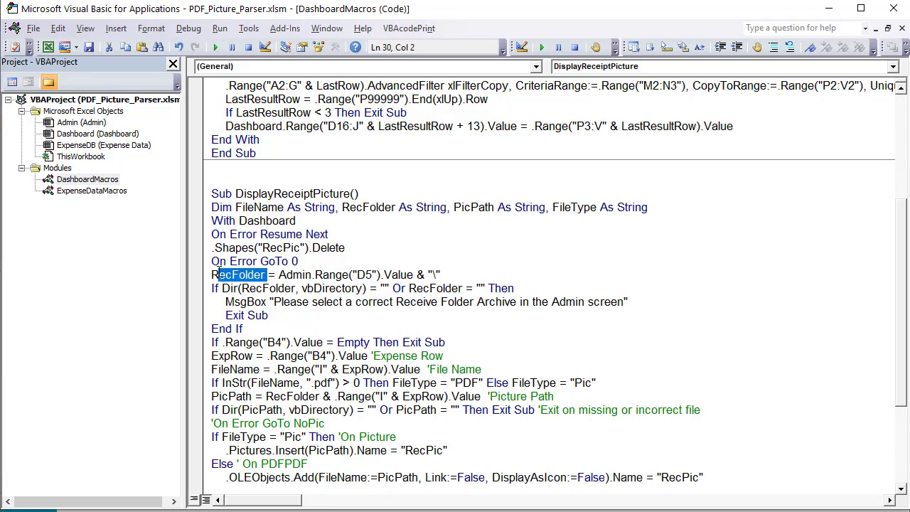
click(376, 274)
drag(375, 275, 342, 274)
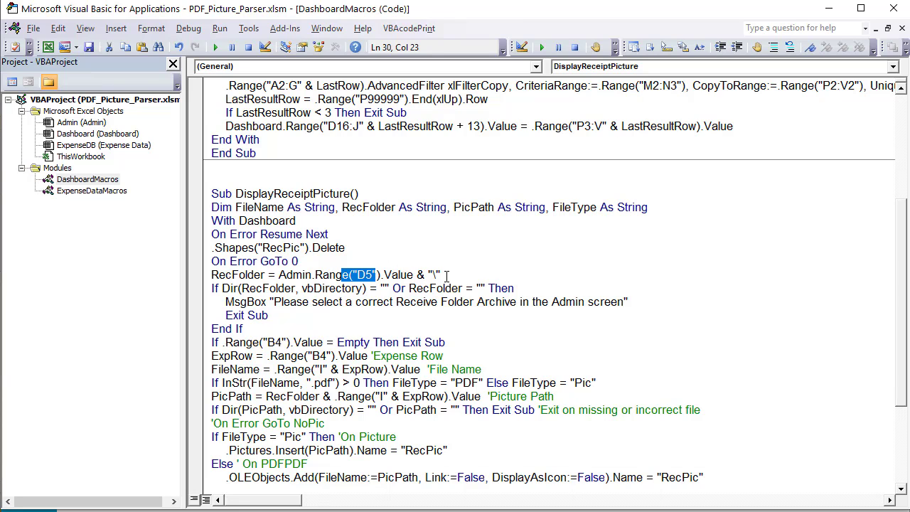
drag(441, 275, 427, 274)
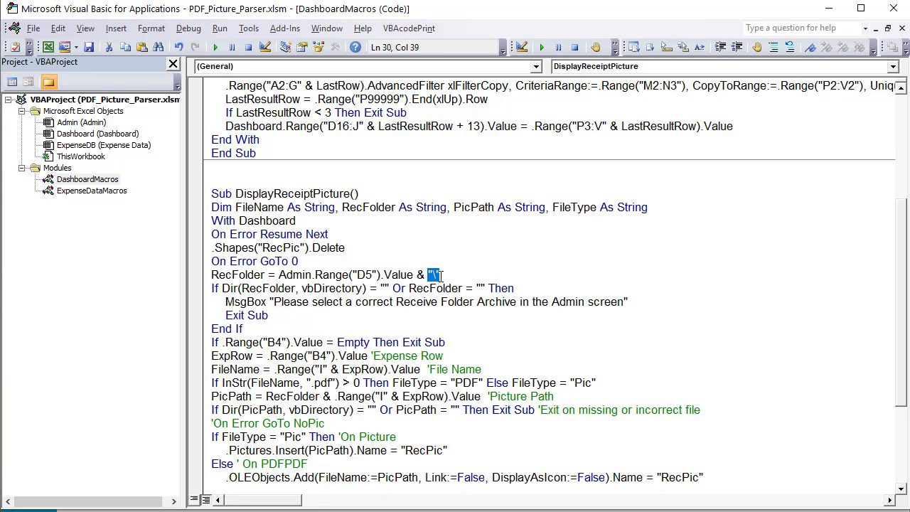
drag(265, 276, 212, 275)
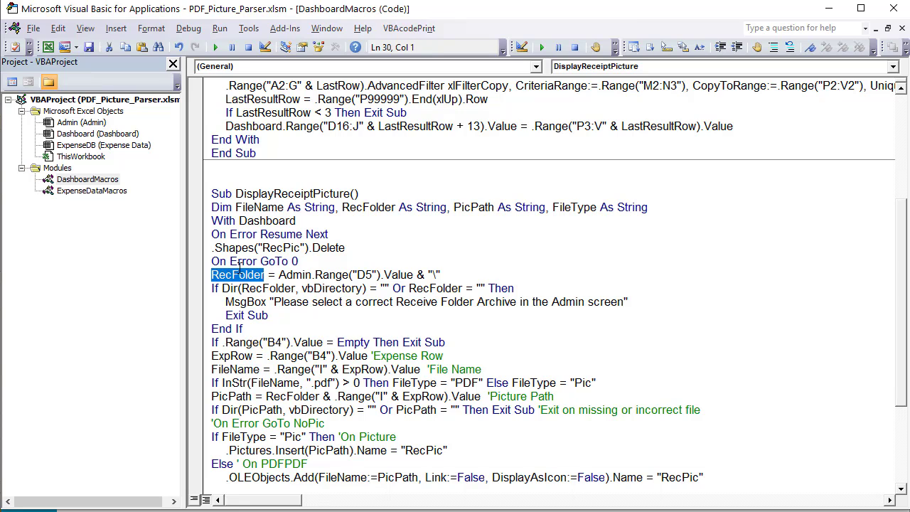
click(277, 288)
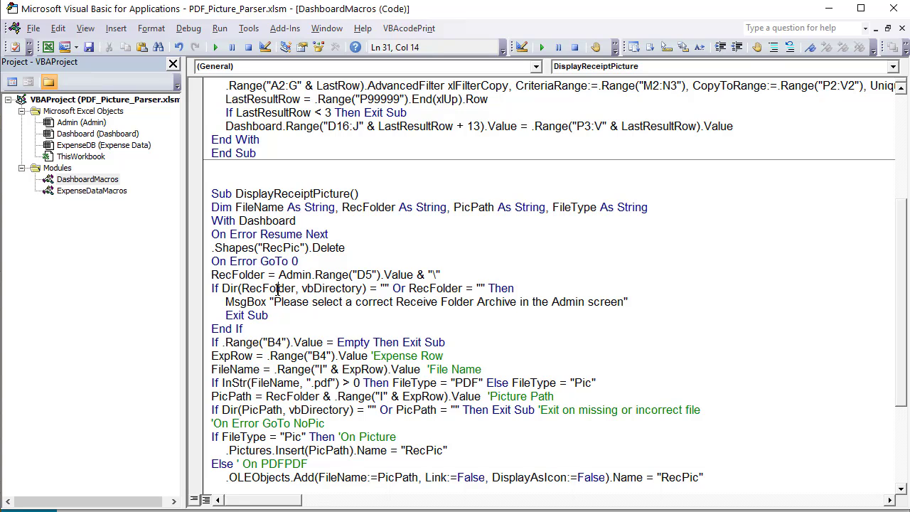
double_click(358, 290)
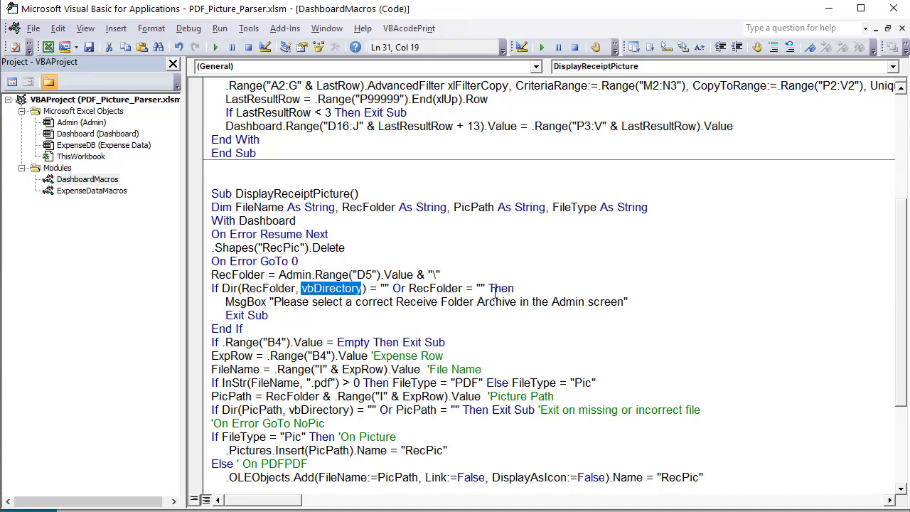
Correct 'Receive' to 'Receipt' in the folder message and mark the B4 empty-row check
double_click(440, 303)
text(Receipt)
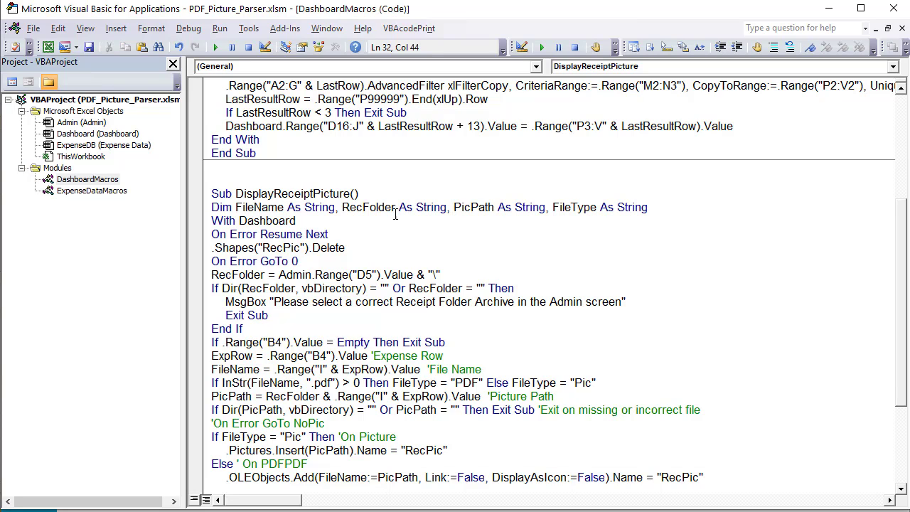
key(Down)
scroll(289, 311, down, 1)
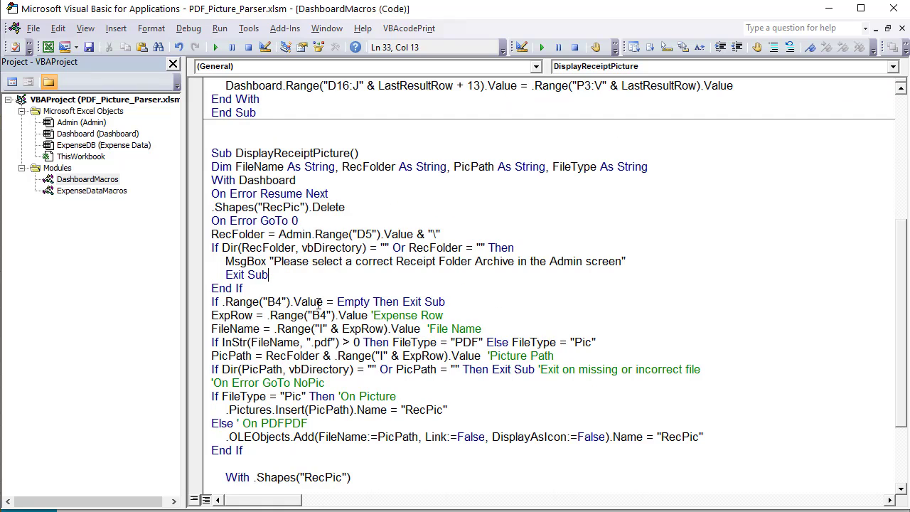
drag(323, 303, 266, 303)
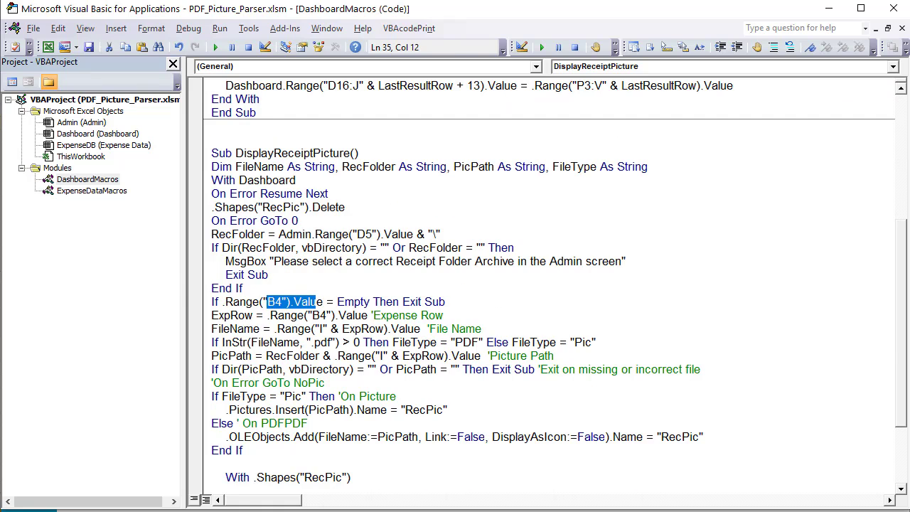
key(alt+F11)
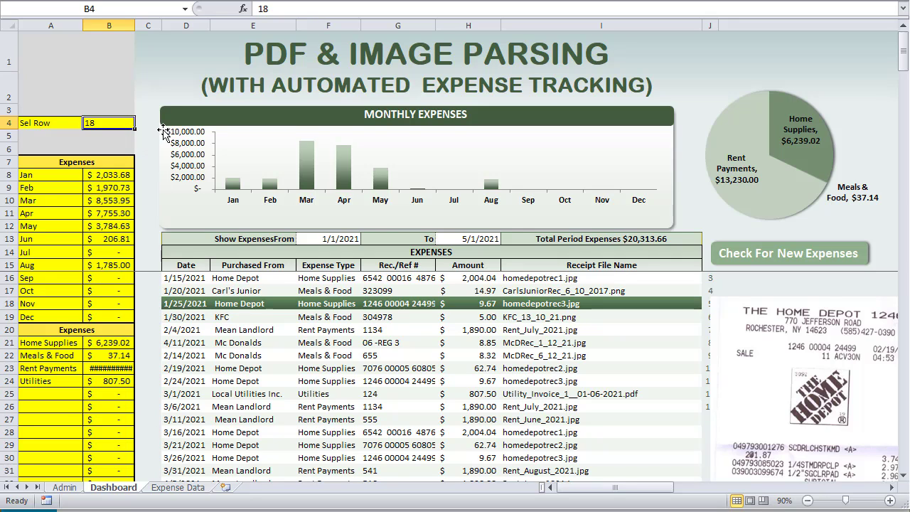
Click the Carl's Junior row, then reselect the 1/25/2021 Home Depot row
click(547, 293)
click(561, 302)
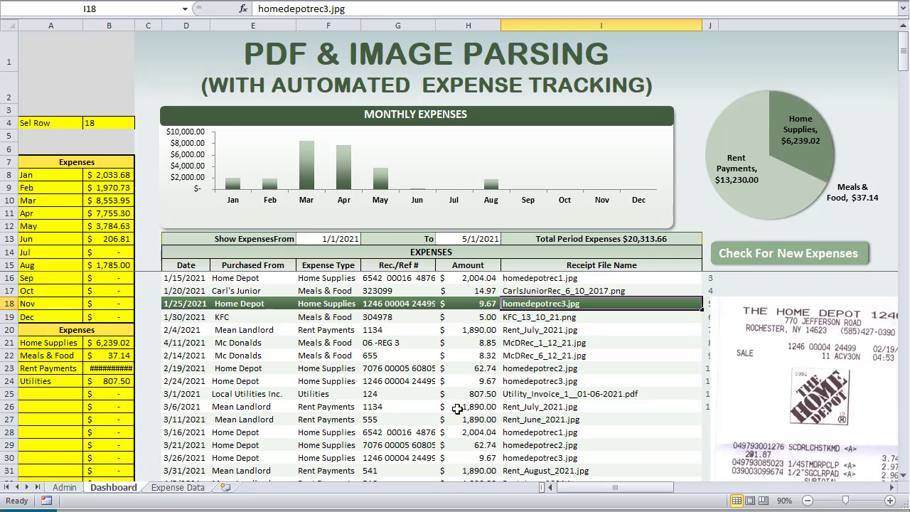
key(alt+F11)
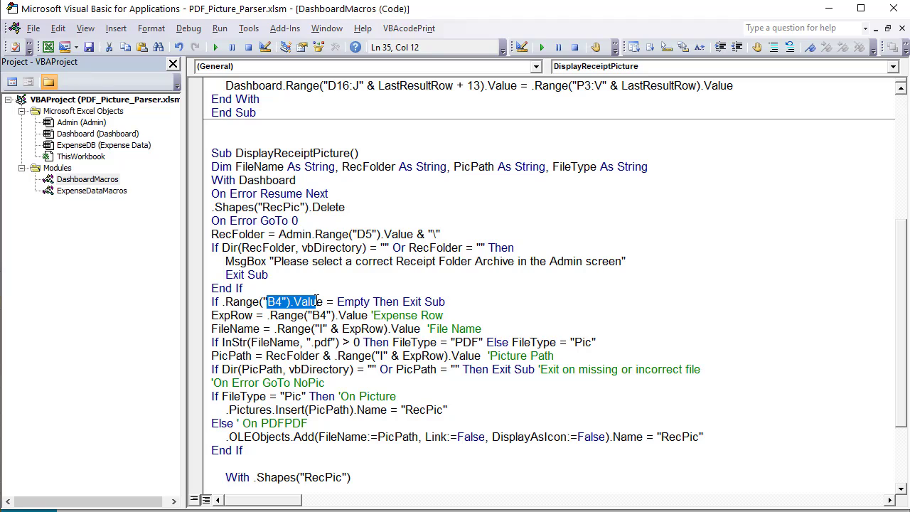
Highlight the B4 check, the FileName assignment from column I, and the RecFolder line
drag(477, 306, 213, 315)
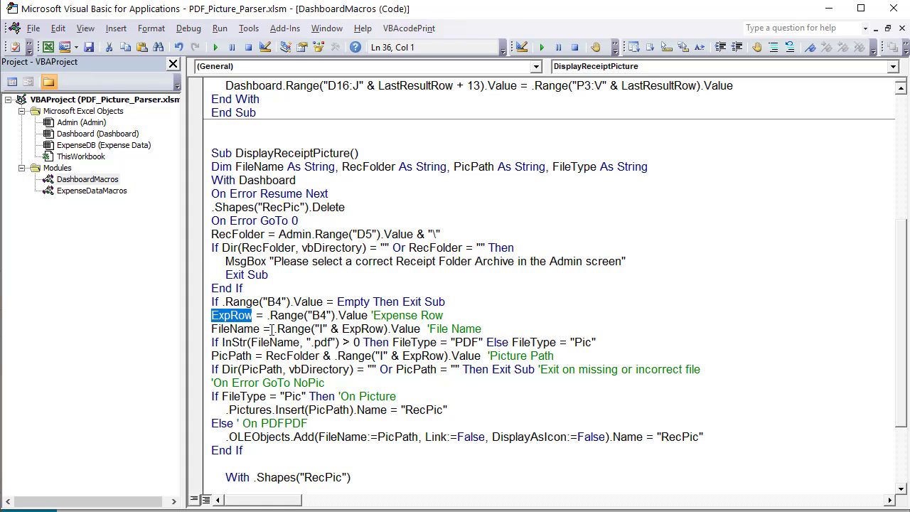
drag(262, 328, 200, 330)
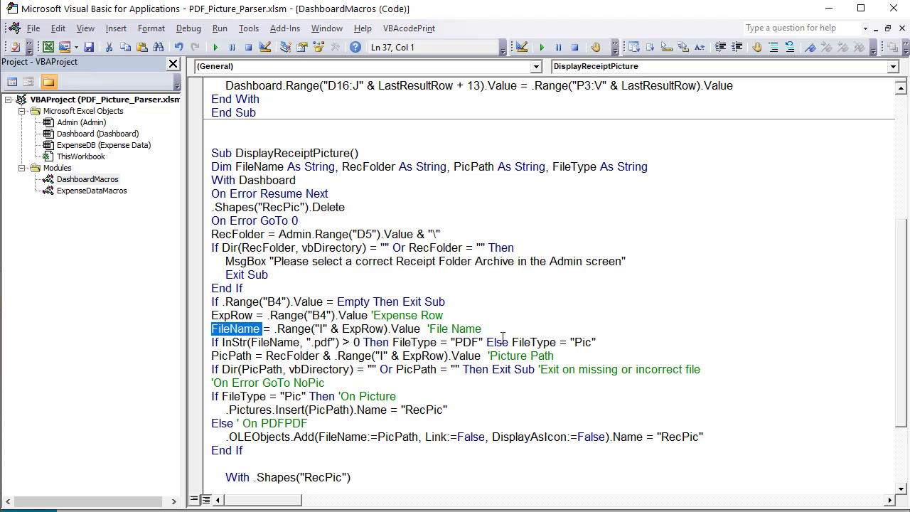
drag(482, 328, 210, 328)
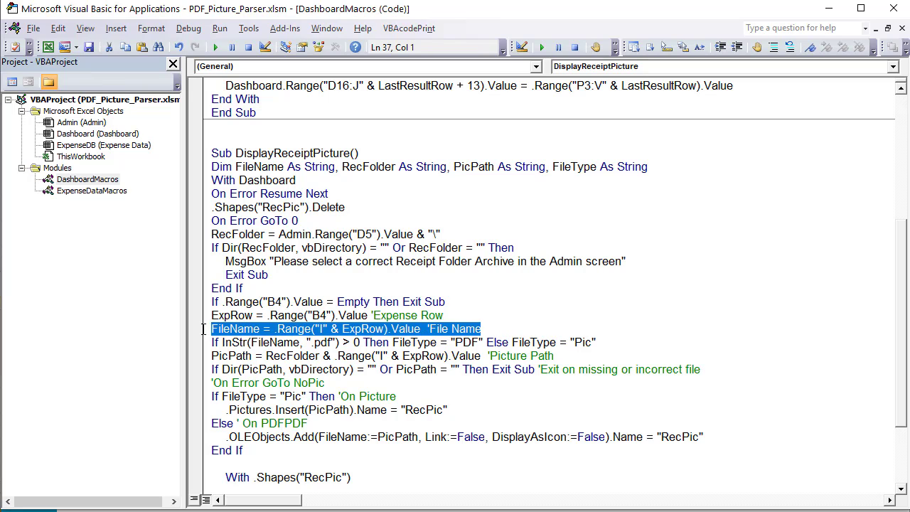
double_click(235, 328)
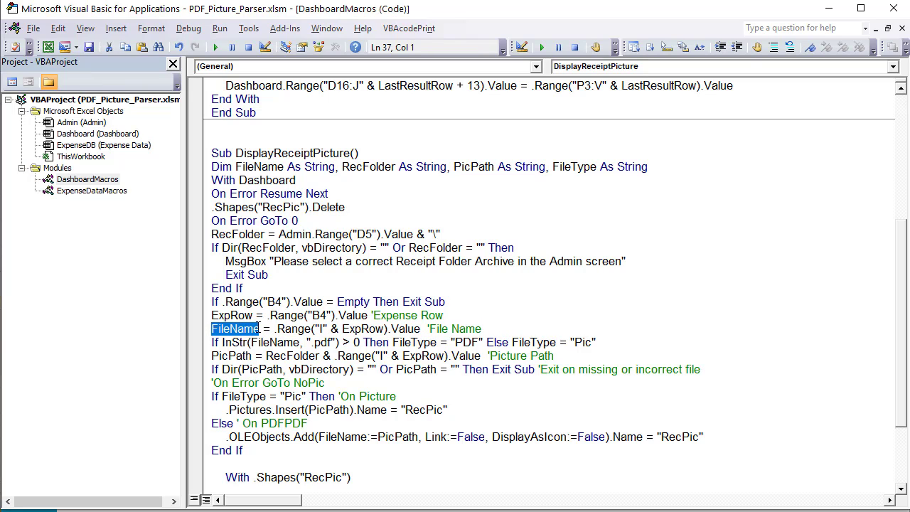
drag(264, 234, 211, 234)
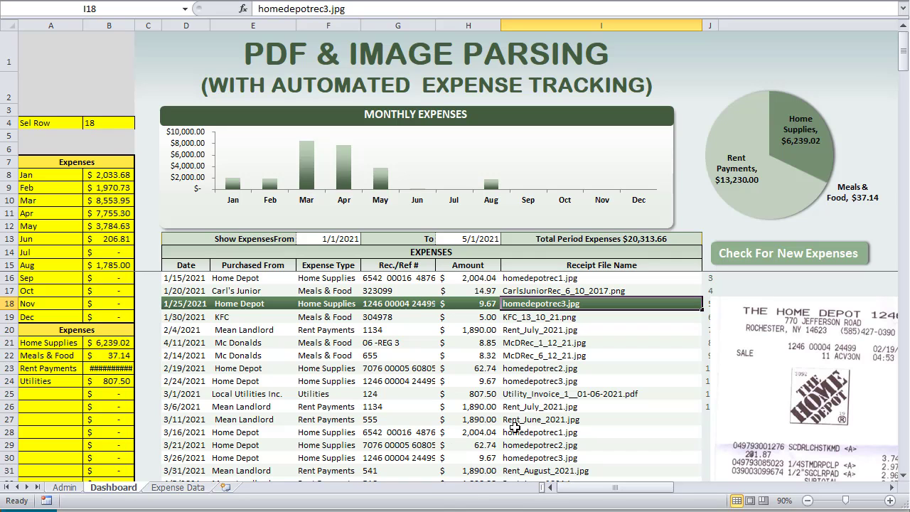
Select the 3/6/2021 rent row, then the Utilities row, and scroll the expense list
click(518, 407)
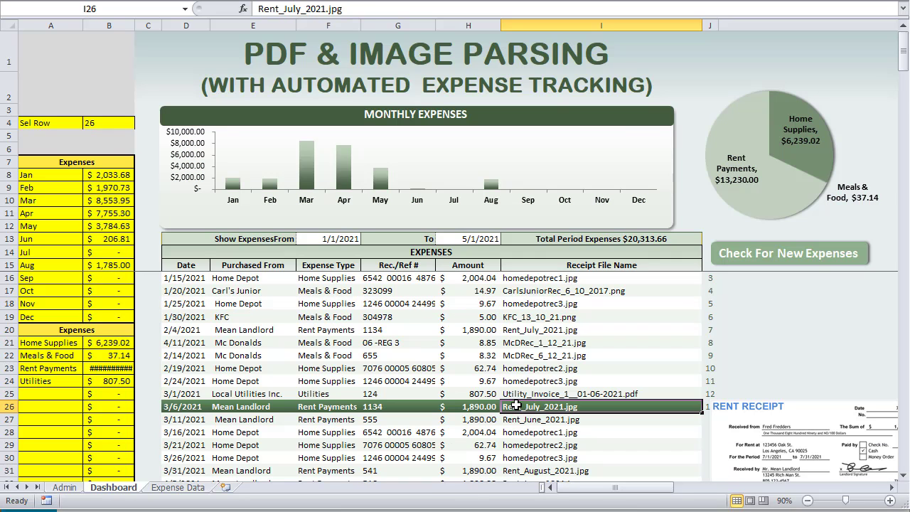
click(519, 394)
scroll(711, 381, down, 4)
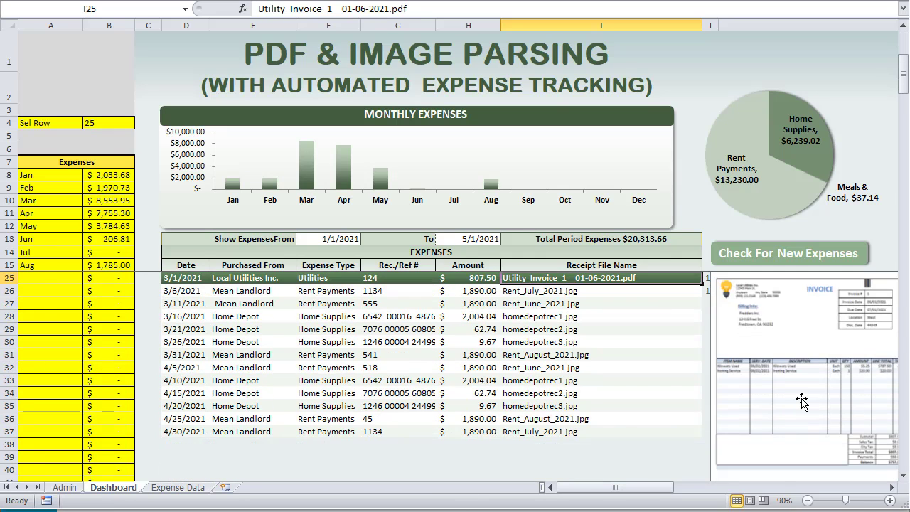
drag(608, 490, 754, 492)
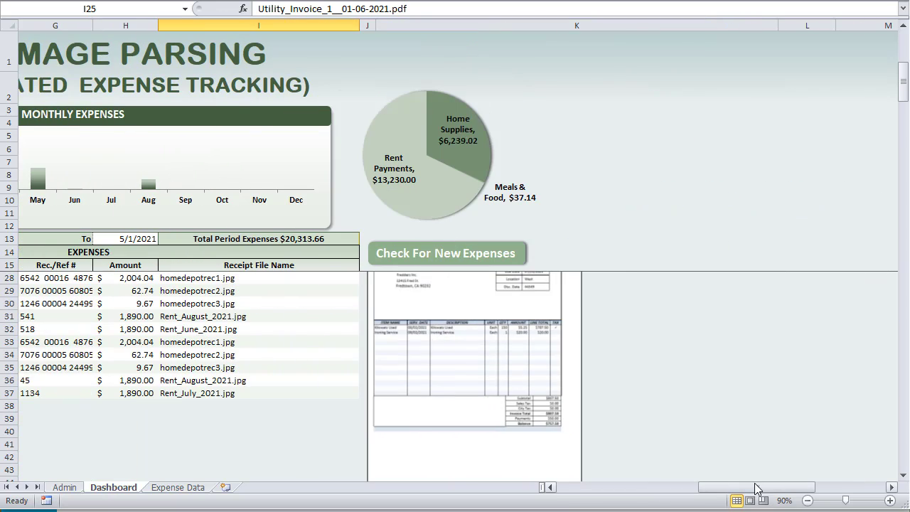
scroll(687, 370, up, 2)
scroll(687, 370, down, 1)
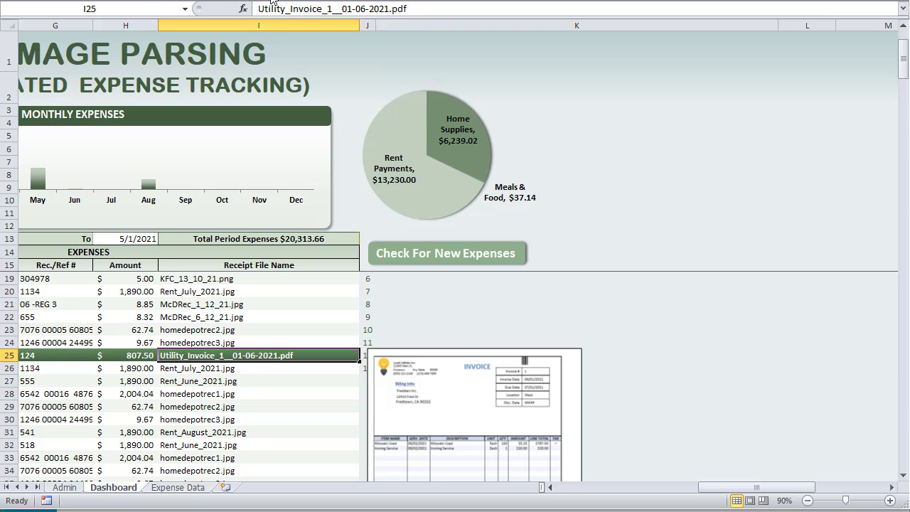
Unfreeze the Dashboard's panes via View > Freeze Panes > Unfreeze Panes
click(169, 1)
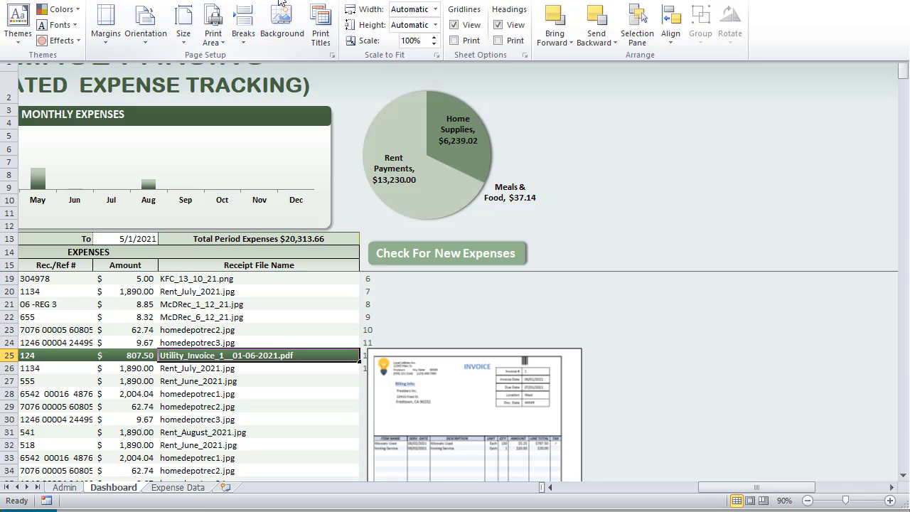
click(304, 1)
click(340, 0)
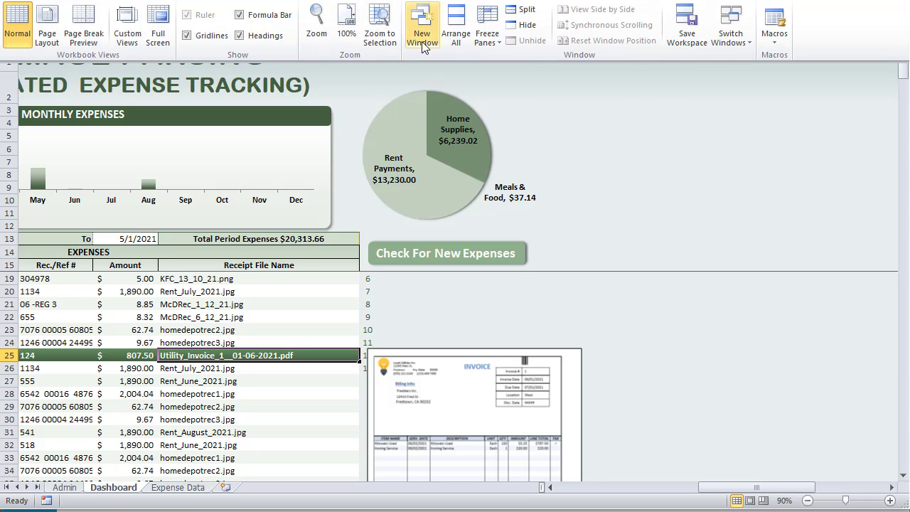
click(495, 41)
click(370, 63)
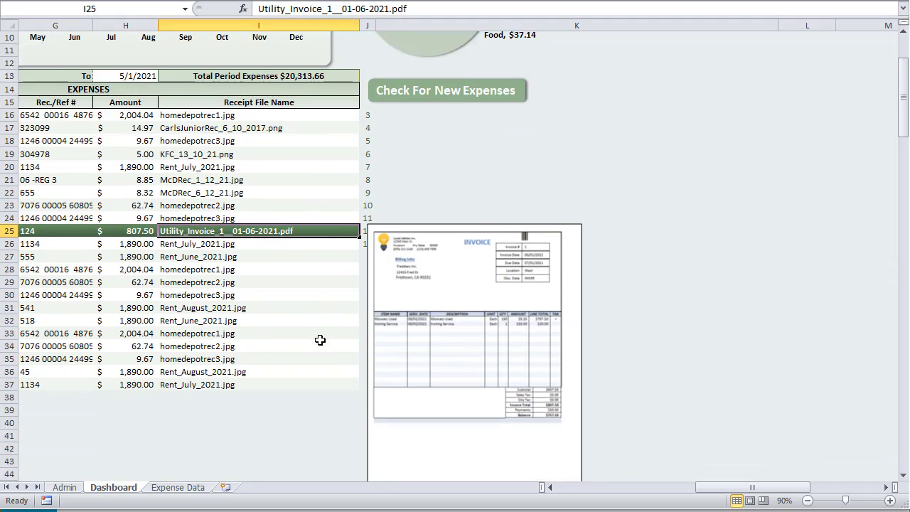
Scroll the expense list, select the KFC row, then reselect the Utilities invoice row
scroll(313, 335, down, 1)
scroll(313, 335, down, 4)
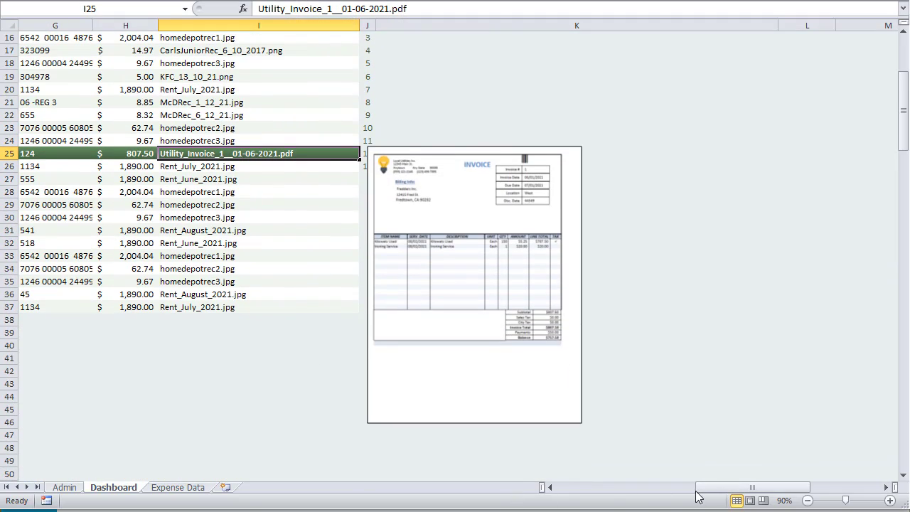
drag(715, 489, 646, 489)
scroll(192, 195, up, 3)
click(192, 195)
click(261, 270)
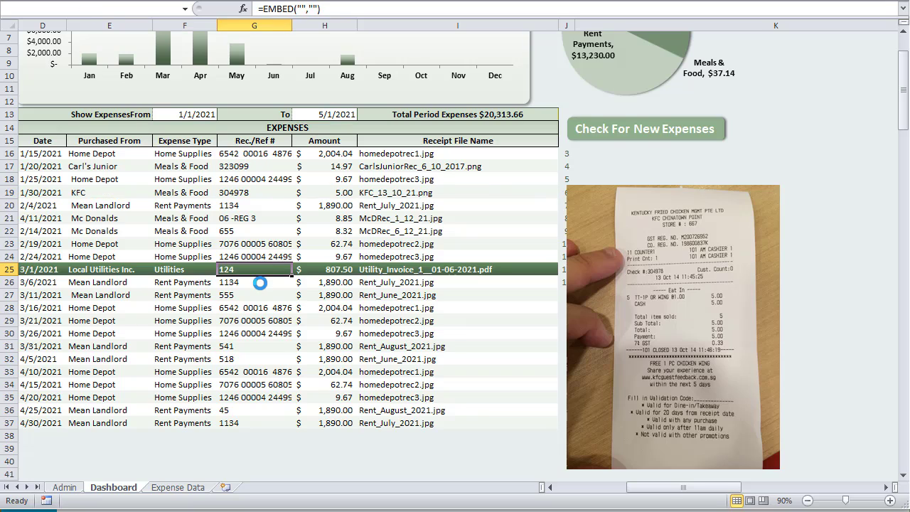
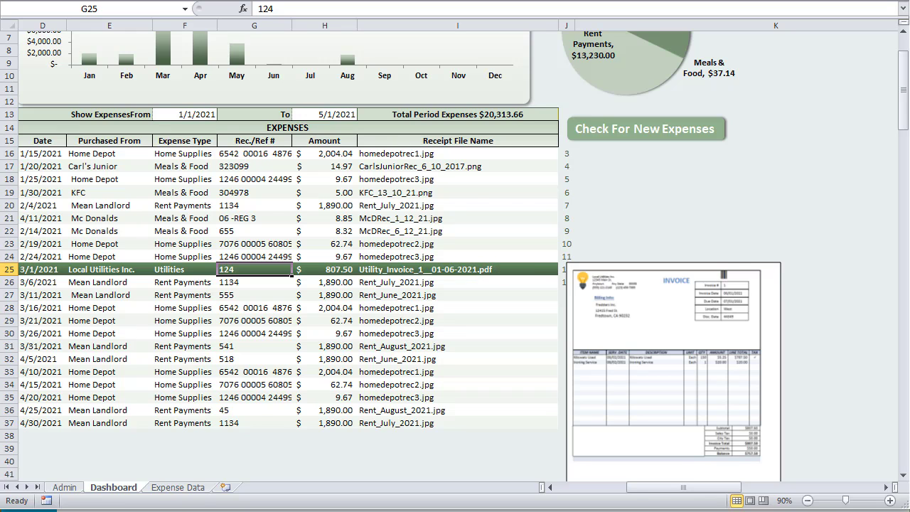
Switch to the VBA editor showing the DisplayReceiptPicture macro in DashboardMacros
key(alt+F11)
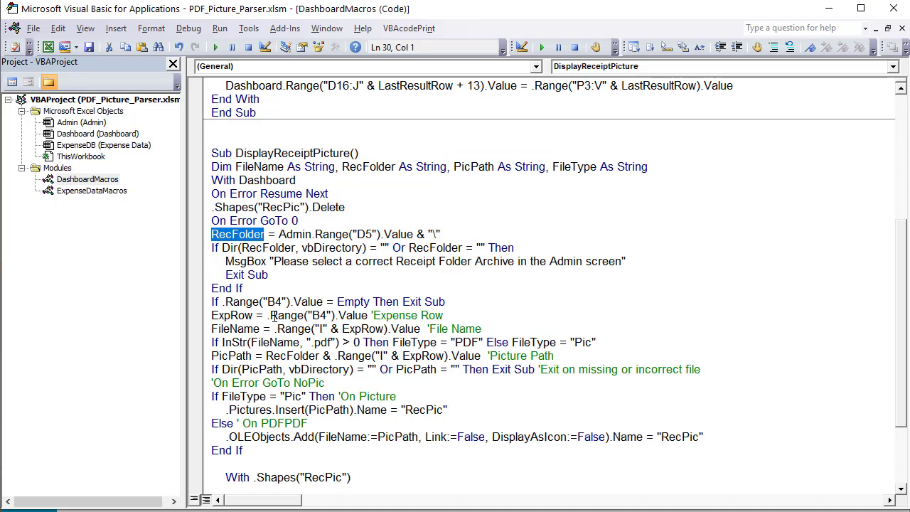
Review the InStr check on FileName that sets FileType to PDF or Pic
click(220, 344)
click(278, 343)
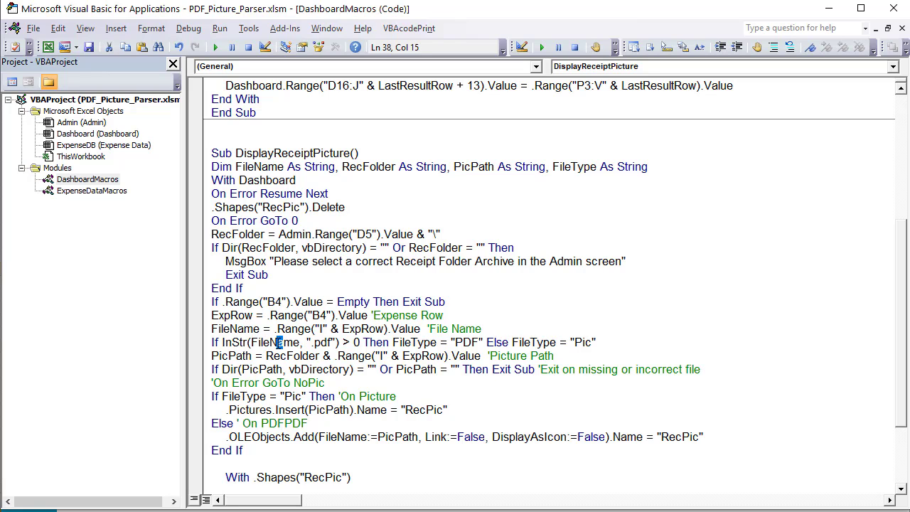
drag(307, 343, 486, 342)
click(393, 342)
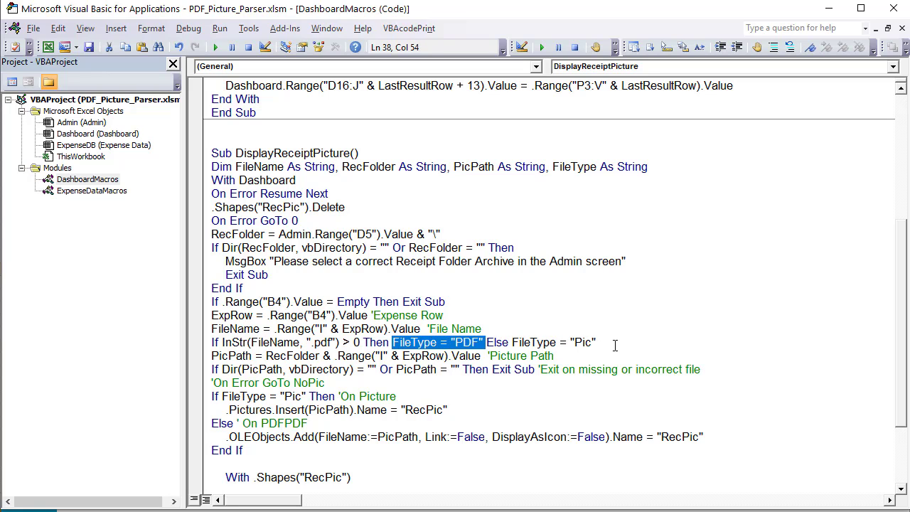
drag(596, 342, 513, 342)
Replace the cell-based .Range("I" & ExpRow).Value in PicPath with the FileName variable
scroll(267, 318, down, 1)
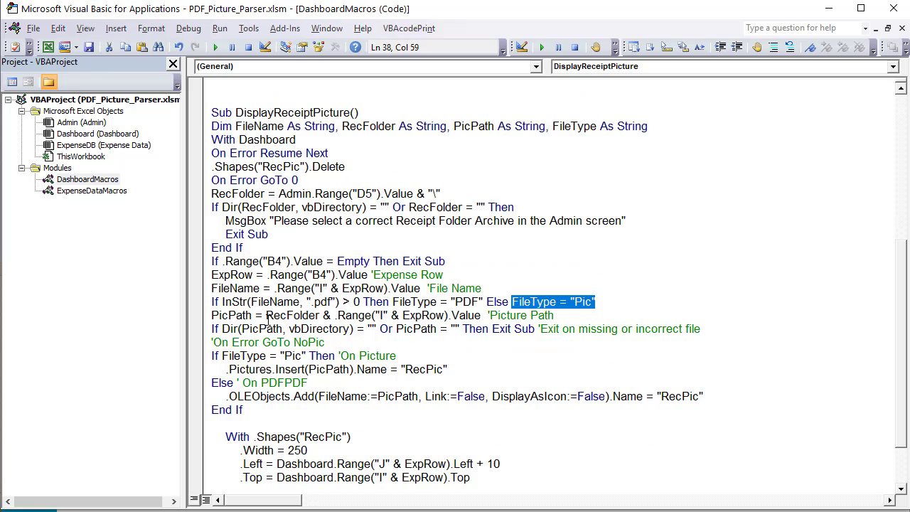
click(251, 315)
drag(265, 316, 482, 318)
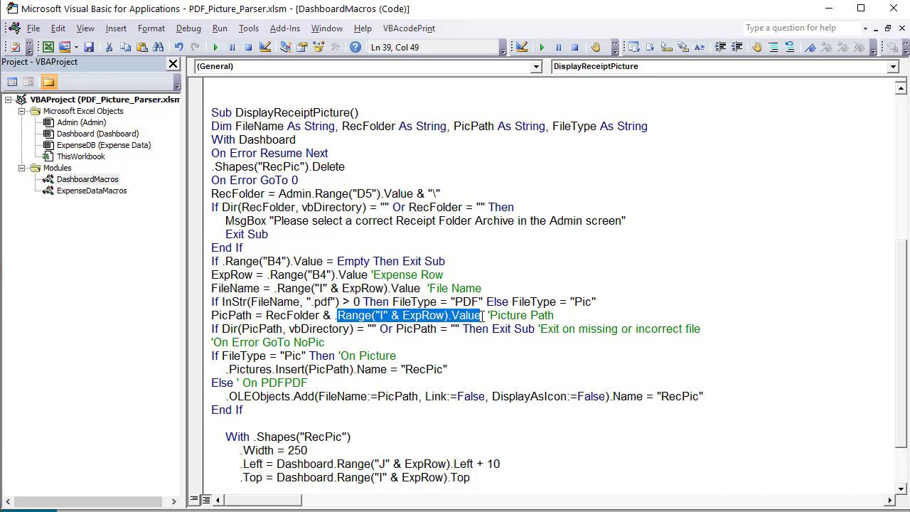
key(Delete)
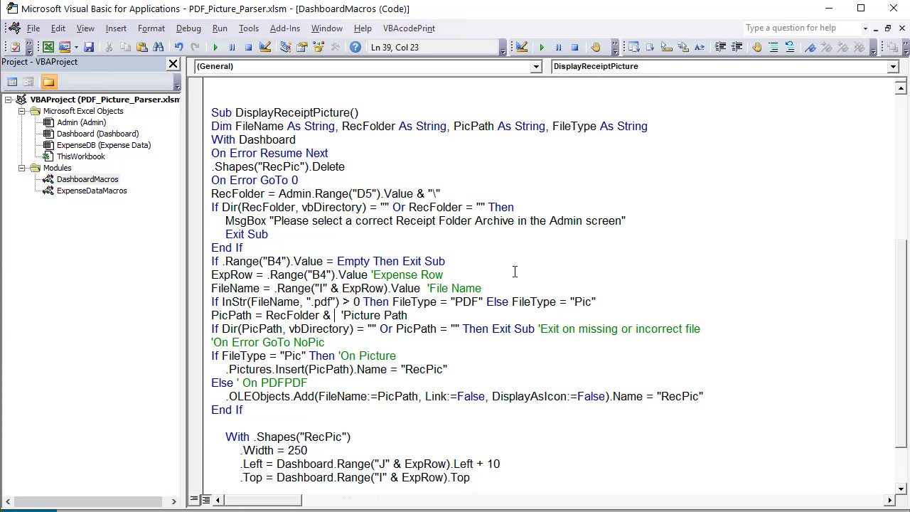
text(FileN)
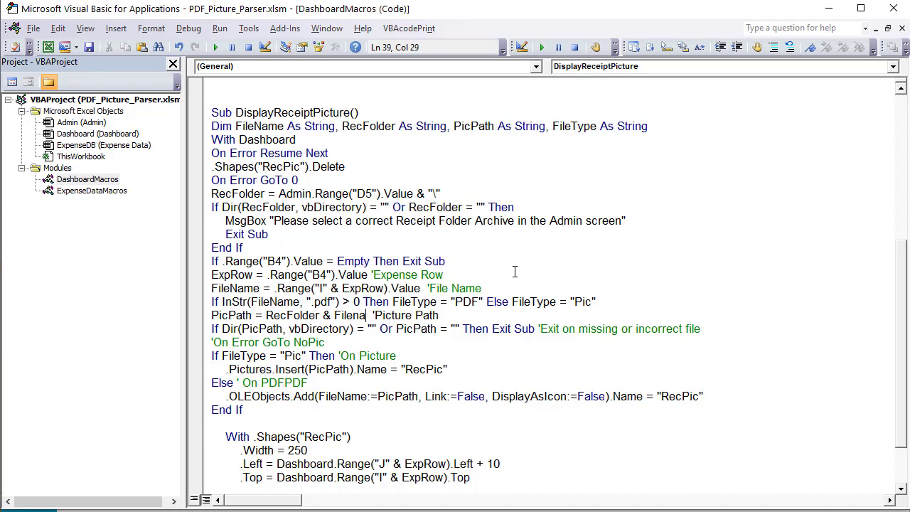
text(ame)
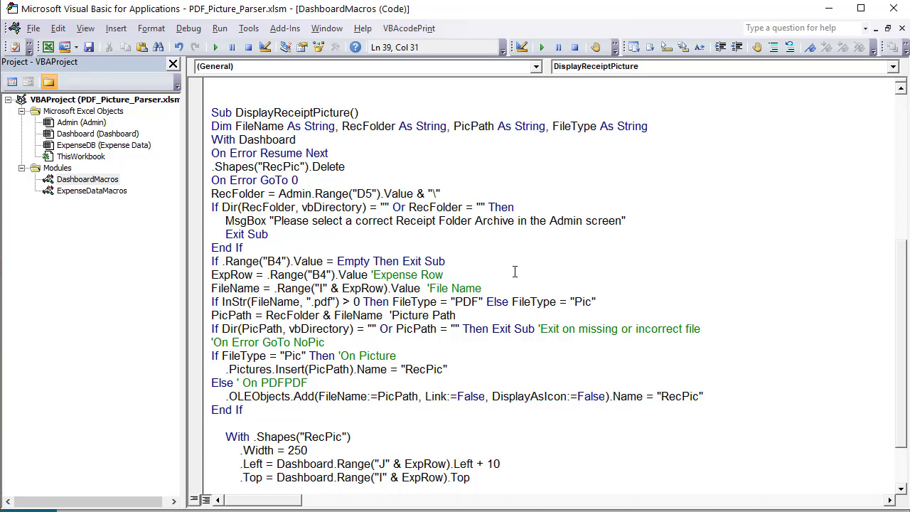
click(344, 238)
drag(285, 329, 249, 329)
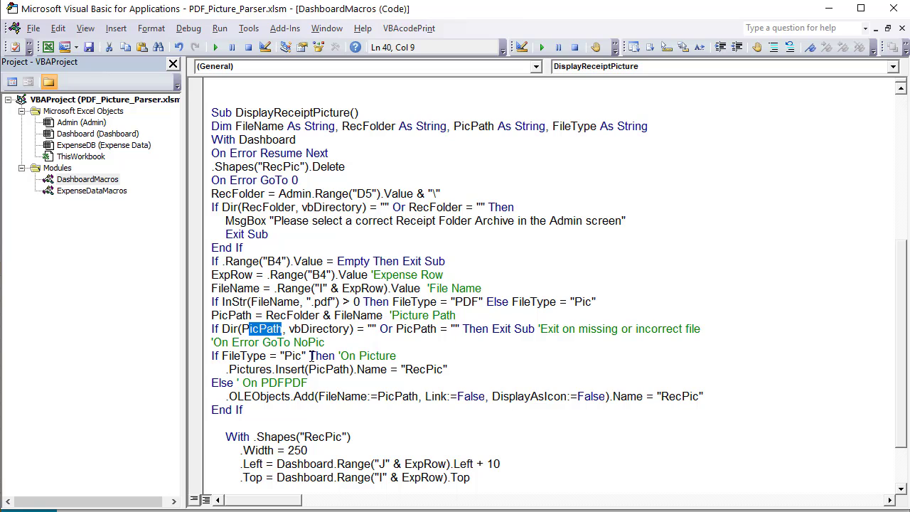
Review the FileType check and the picture insert line that names the receipt RecPic
drag(396, 356, 254, 356)
drag(389, 301, 439, 302)
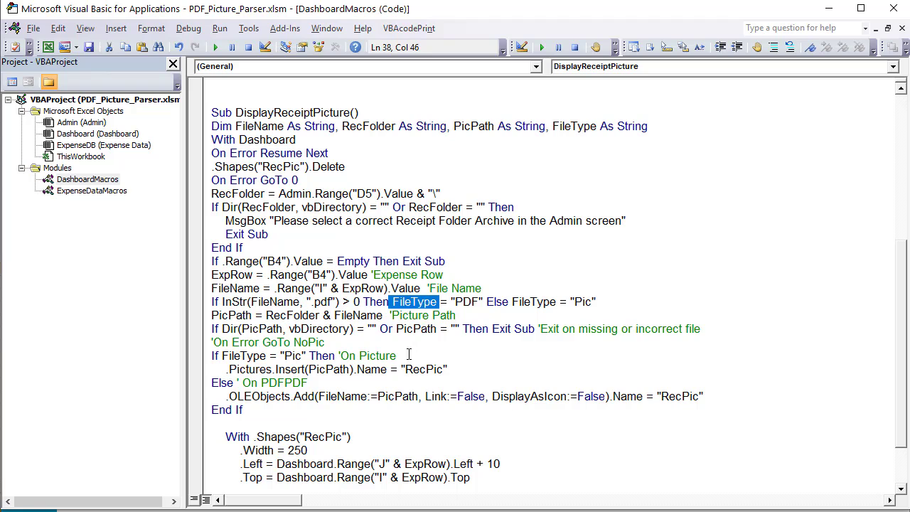
drag(326, 342, 342, 369)
double_click(341, 369)
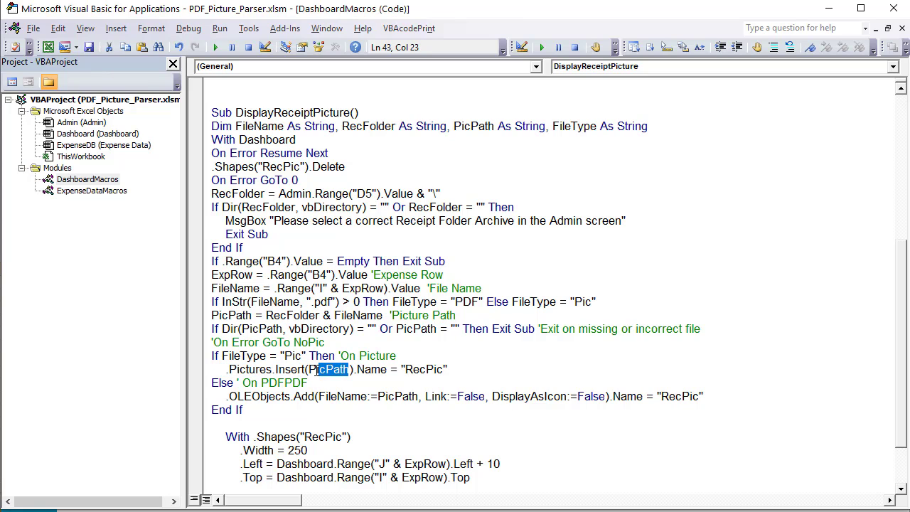
click(371, 369)
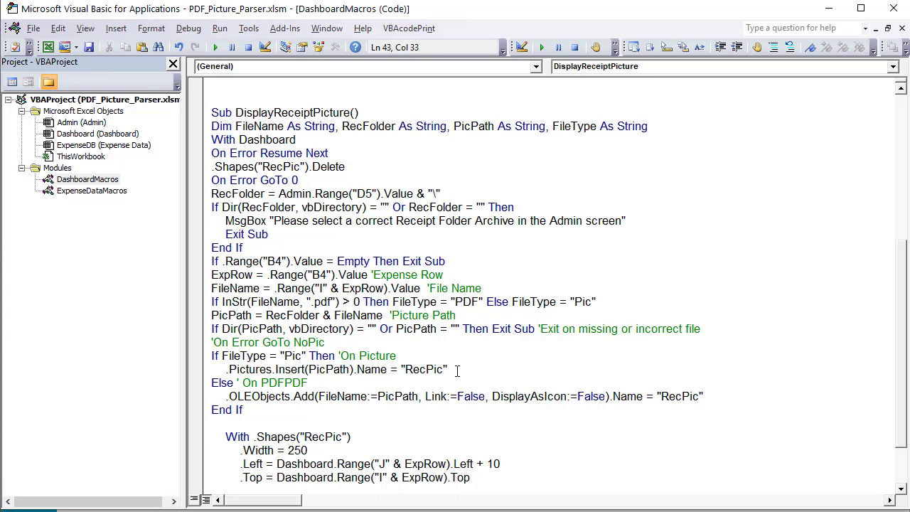
drag(457, 370, 396, 369)
Fix the Else comment to read 'On PDF' and review the PDF embed's Link, DisplayAsIcon and RecPic options
drag(325, 382, 284, 383)
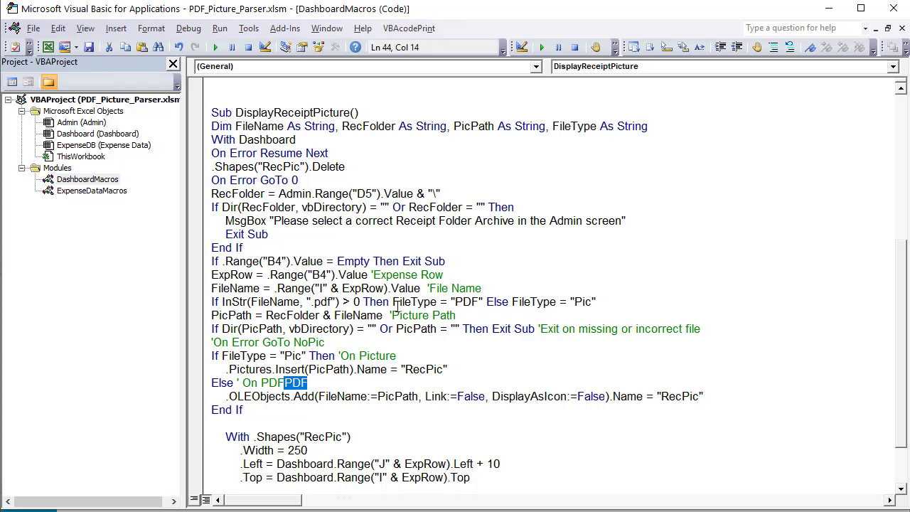
key(Delete)
scroll(396, 303, down, 2)
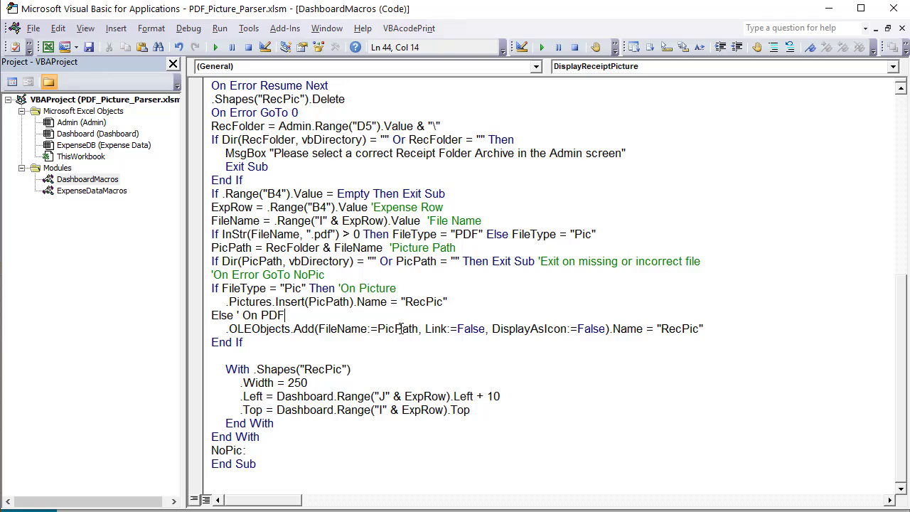
drag(420, 333, 386, 335)
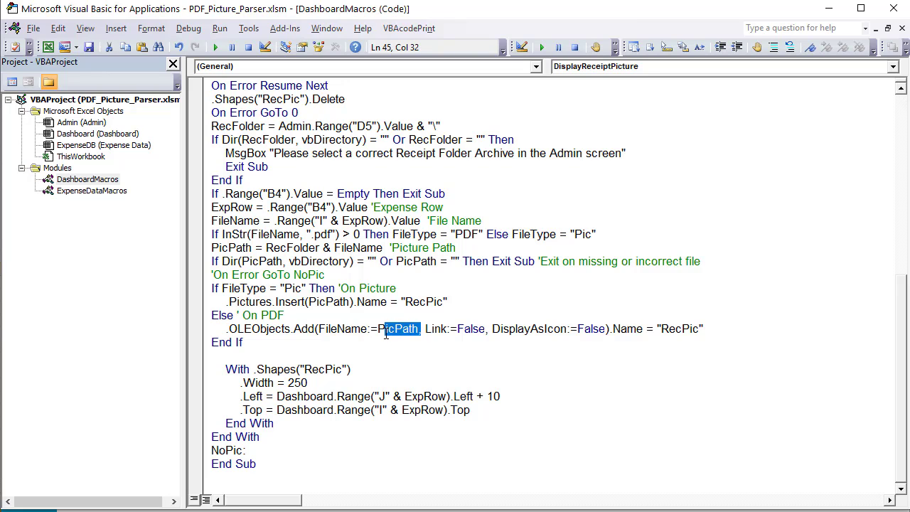
drag(481, 331, 441, 333)
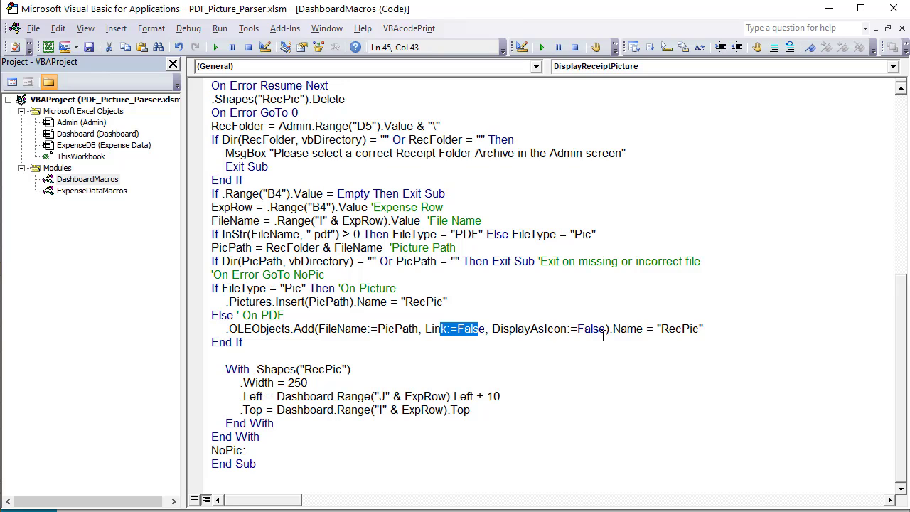
drag(603, 332, 496, 326)
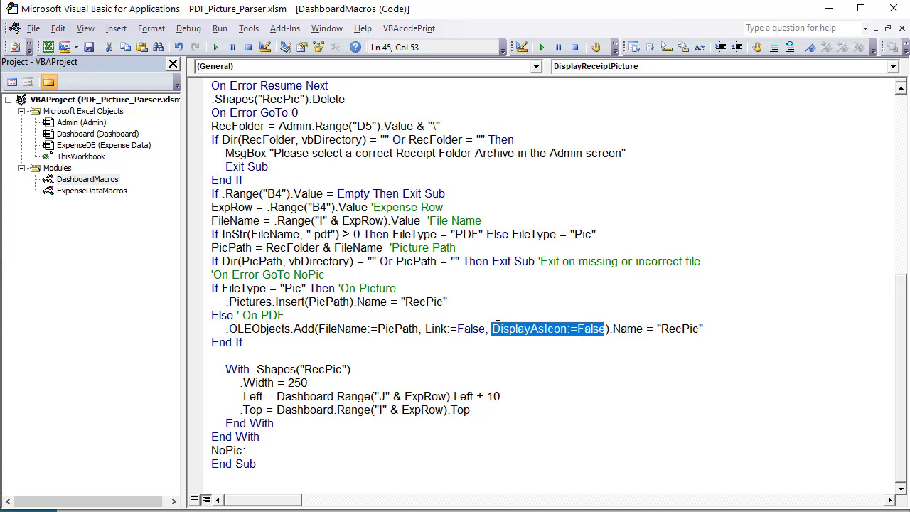
click(642, 329)
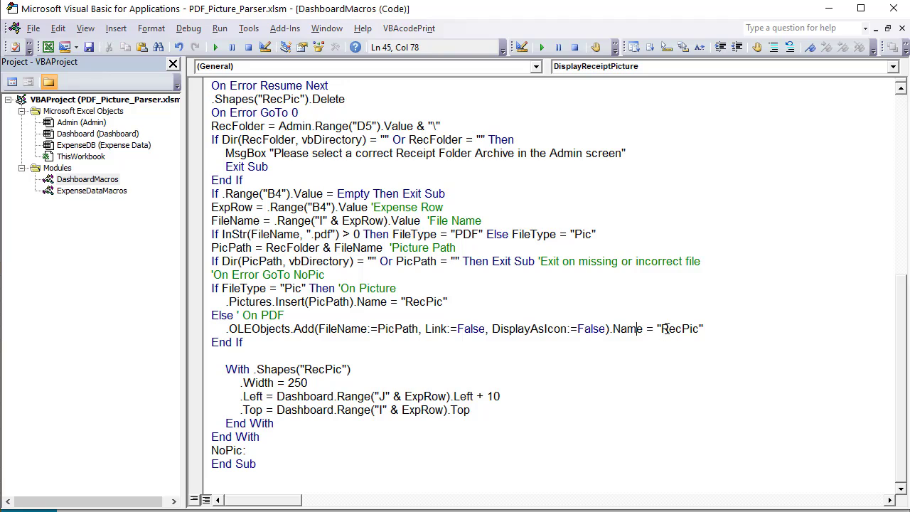
drag(709, 331, 657, 325)
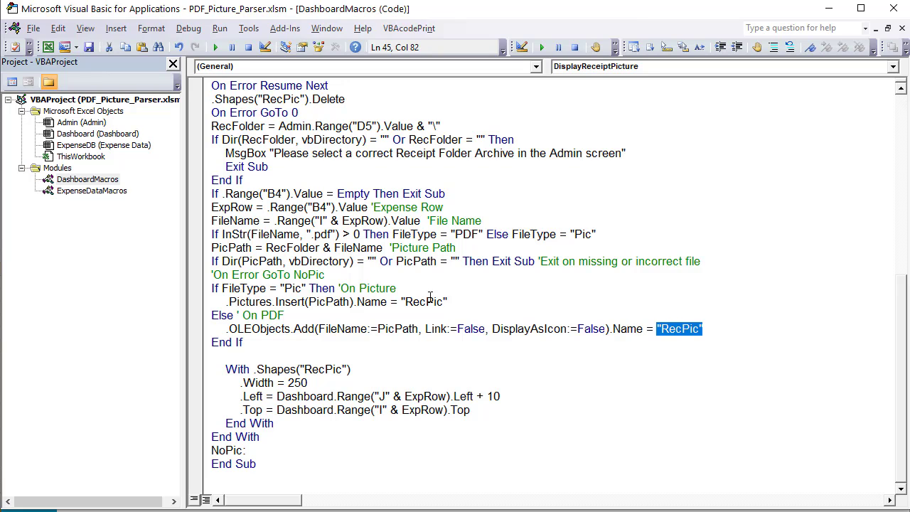
drag(448, 302, 400, 303)
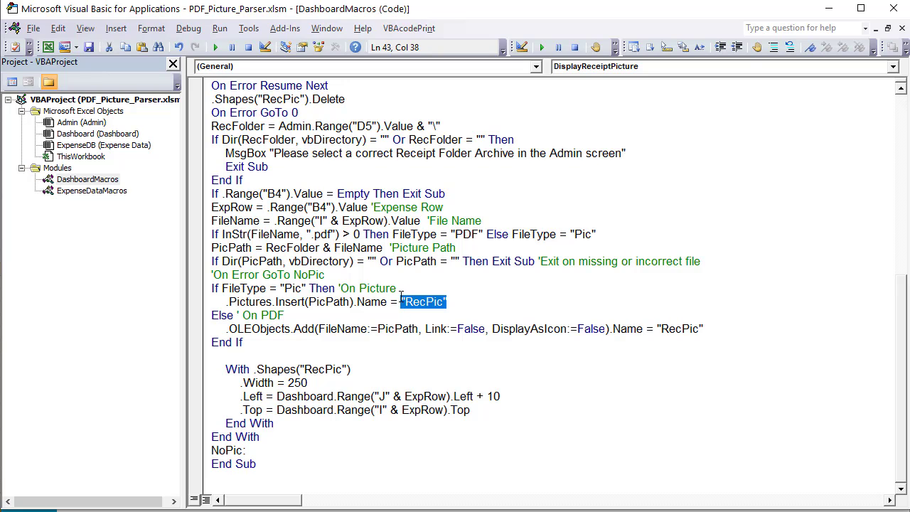
Move to the blank line above the RecPic shape sizing block
scroll(316, 153, up, 2)
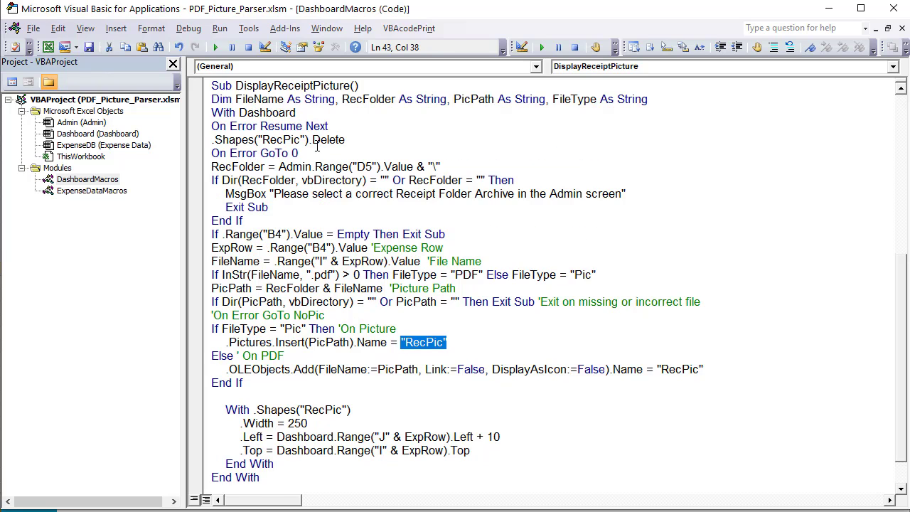
drag(335, 192, 207, 171)
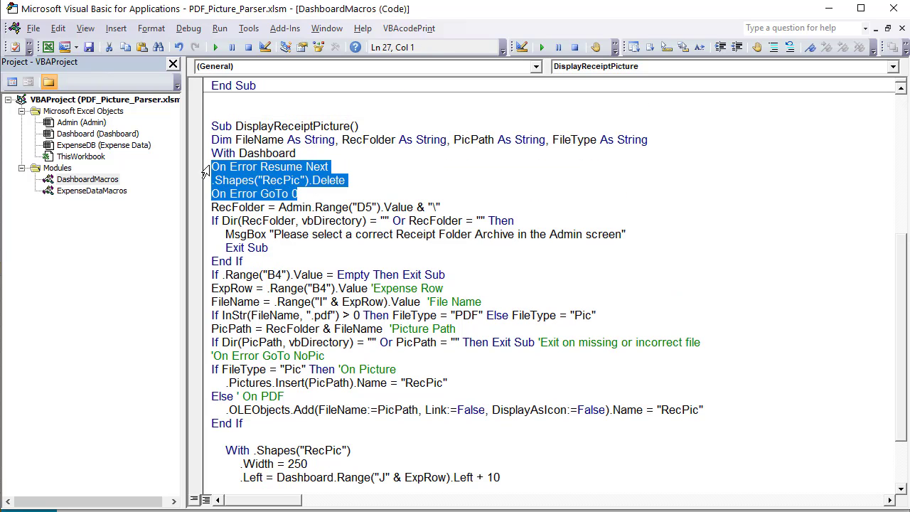
scroll(609, 326, down, 2)
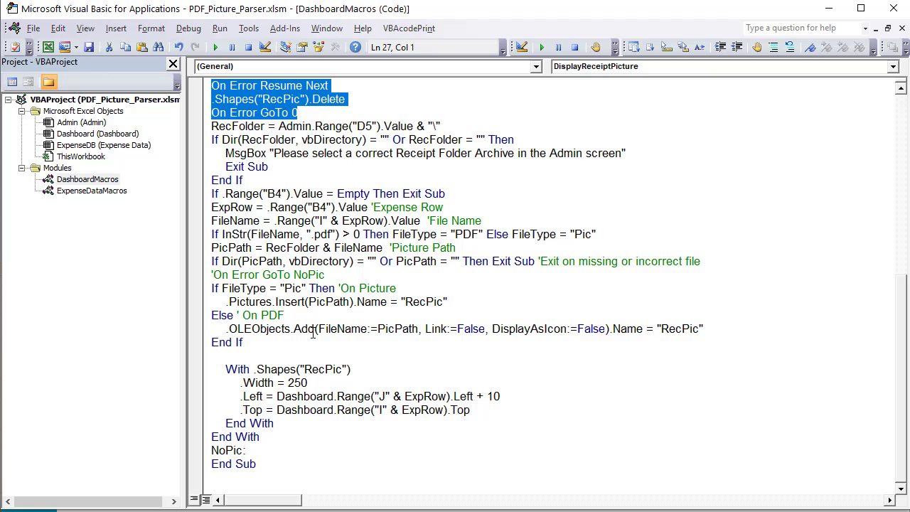
click(291, 345)
drag(259, 358, 274, 384)
click(269, 357)
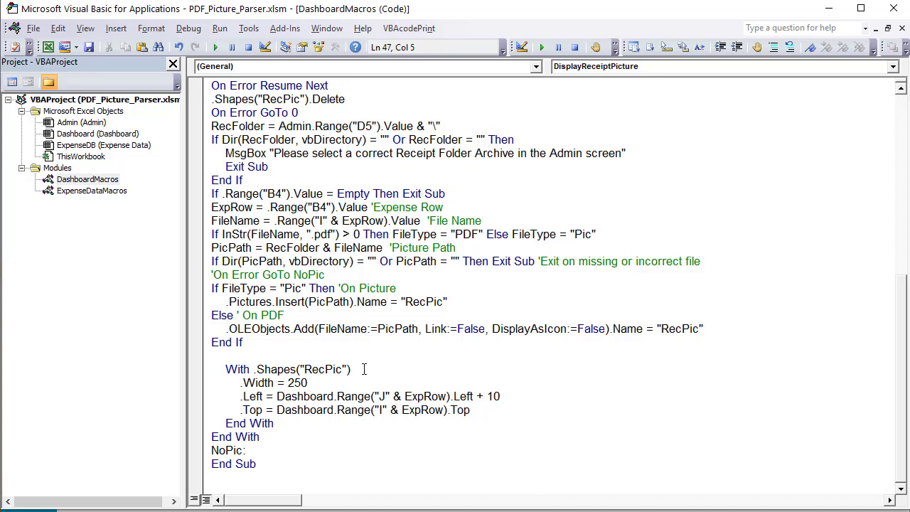
Review the RecPic sizing: width 250 and Left offset 10 from Dashboard column J
drag(363, 369, 287, 383)
click(314, 384)
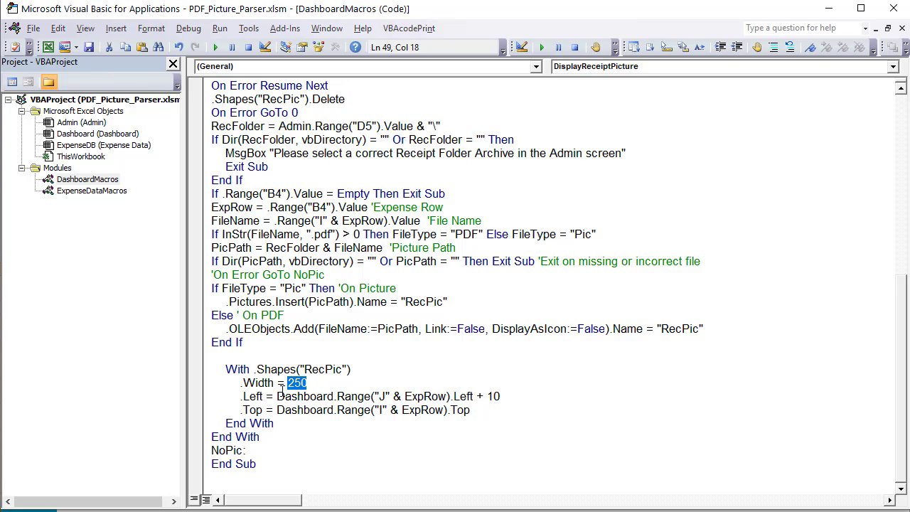
click(278, 396)
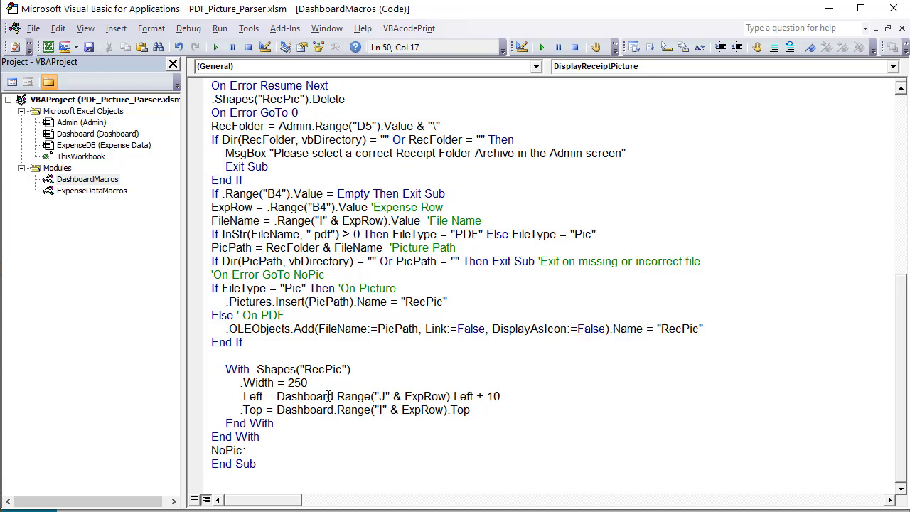
drag(335, 396, 335, 370)
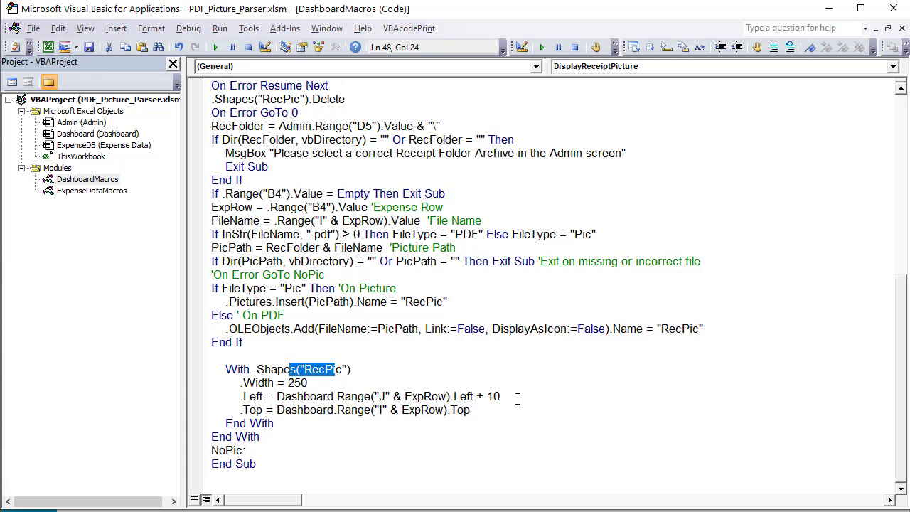
drag(509, 396, 450, 396)
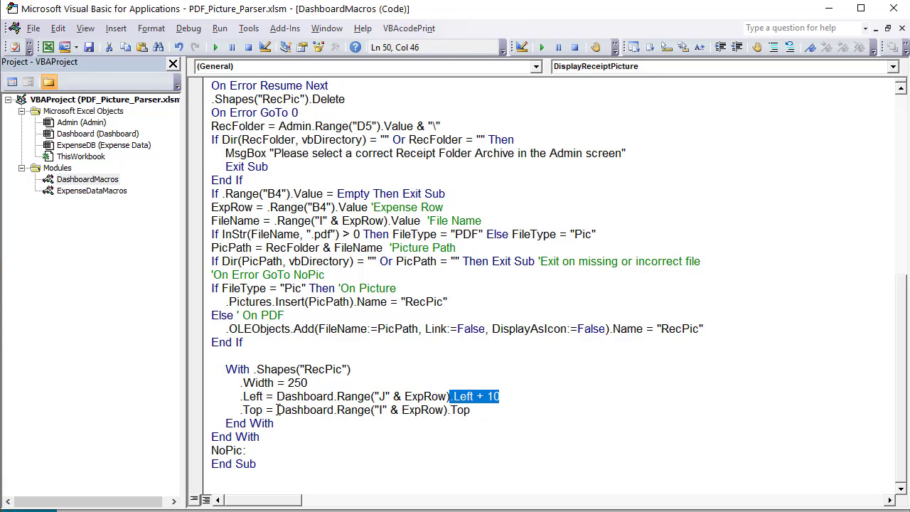
Change the .Top line to use Range("J" & ExpRow) instead of column I
double_click(380, 410)
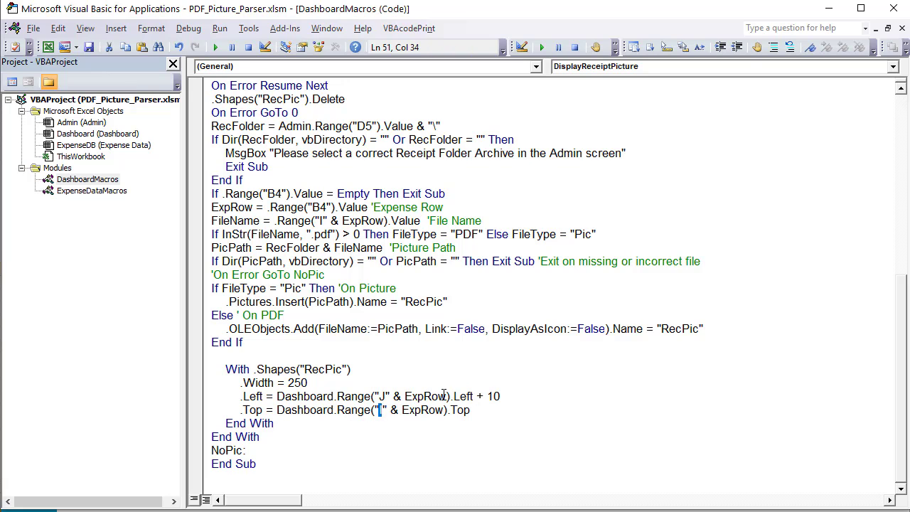
text(J)
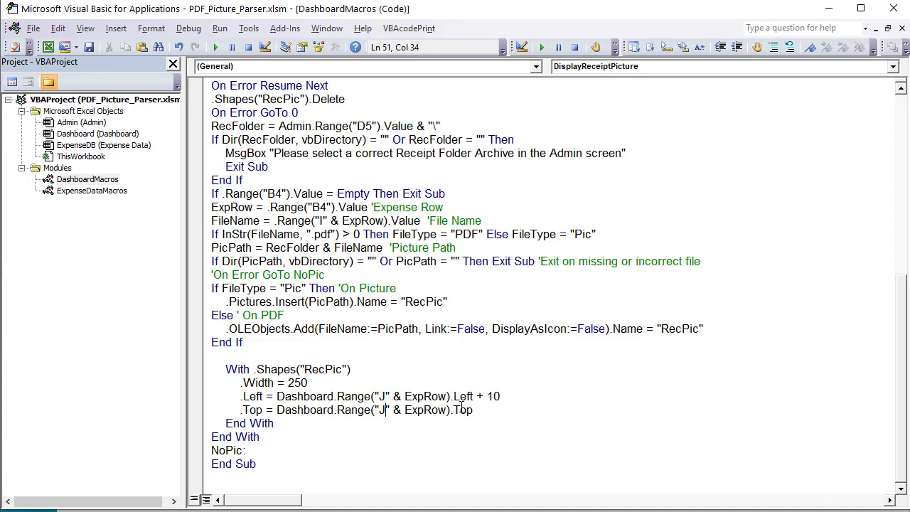
click(479, 413)
Test the preview on the Mc Donalds, 2/4/2021 rent and utilities rows, checking each receipt appears
key(alt+F11)
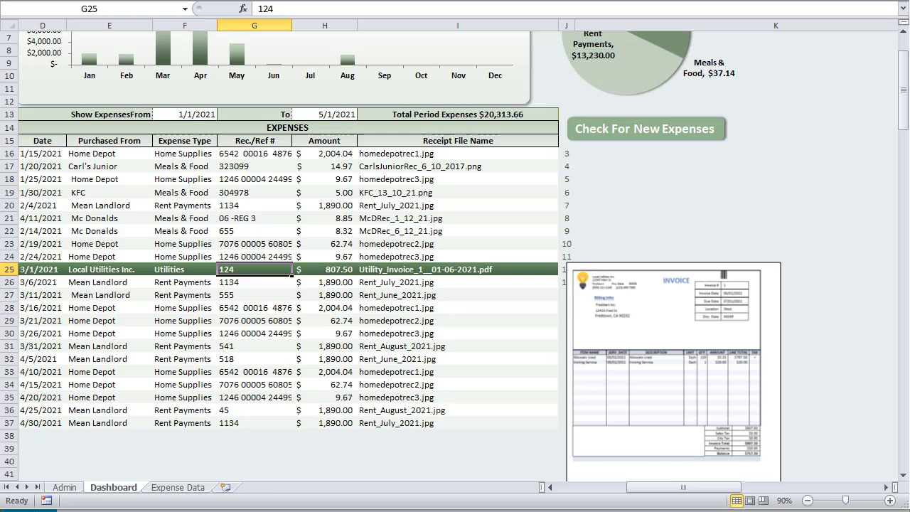
click(322, 257)
click(328, 220)
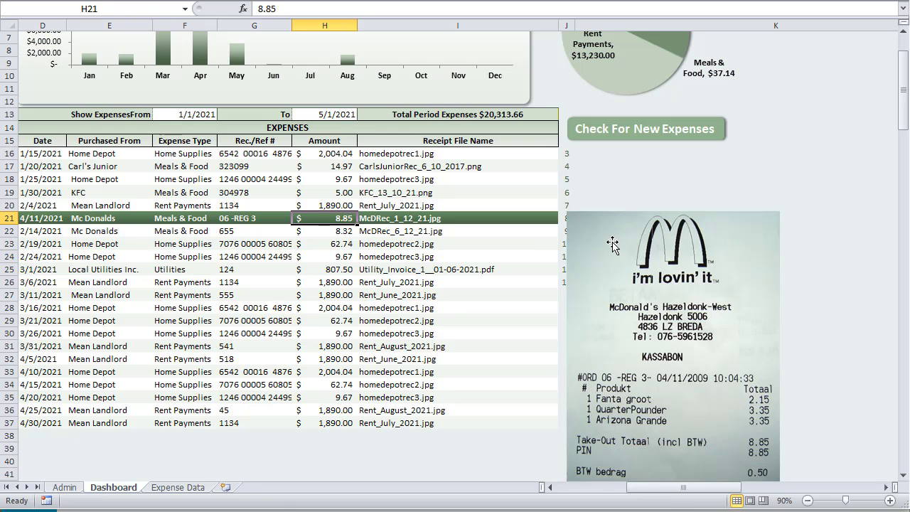
click(363, 178)
key(alt+F11)
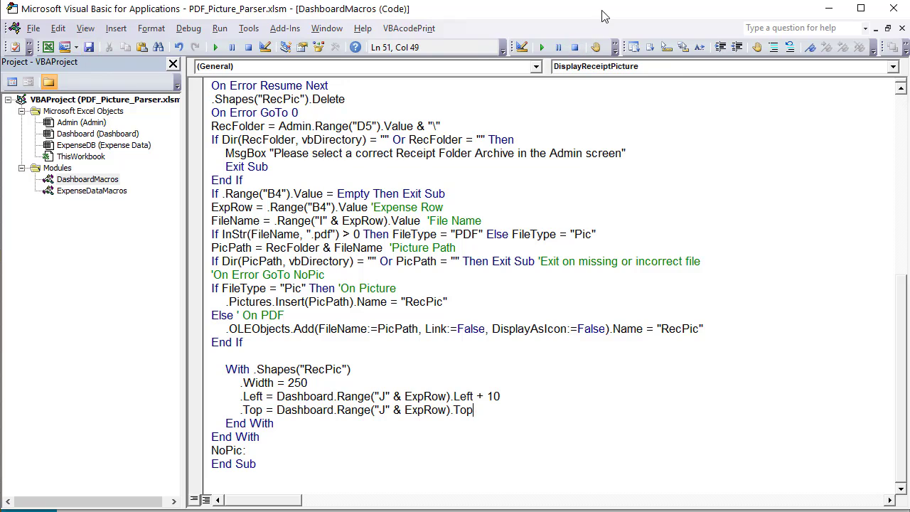
key(alt+F11)
click(328, 212)
click(330, 270)
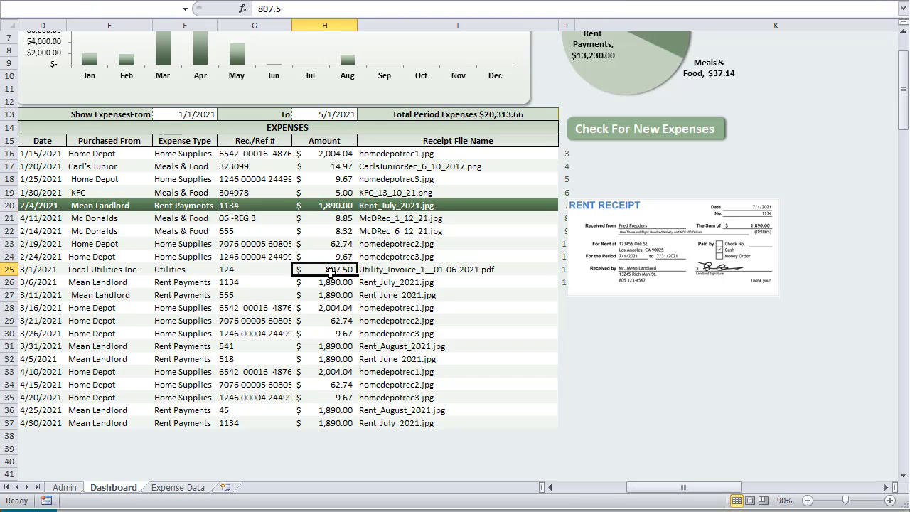
Glance over the macro code once more, then return to the dashboard
key(alt+F11)
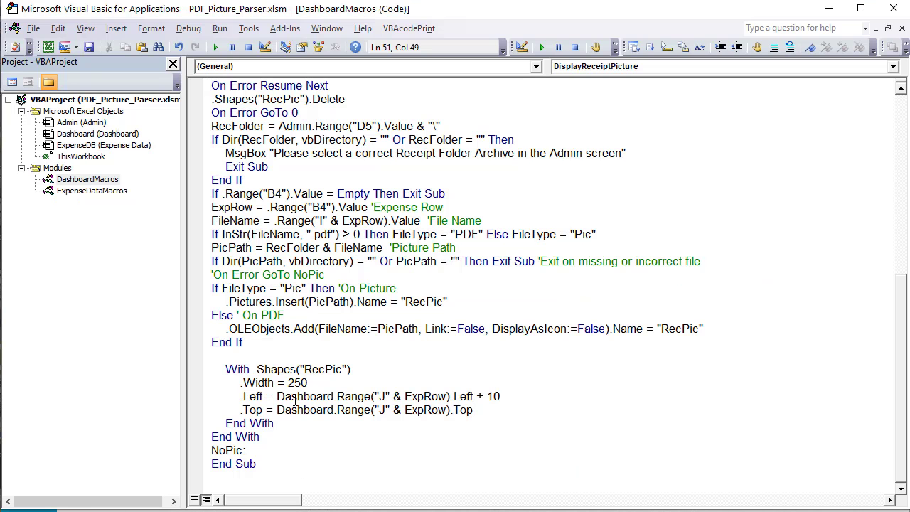
scroll(283, 315, up, 9)
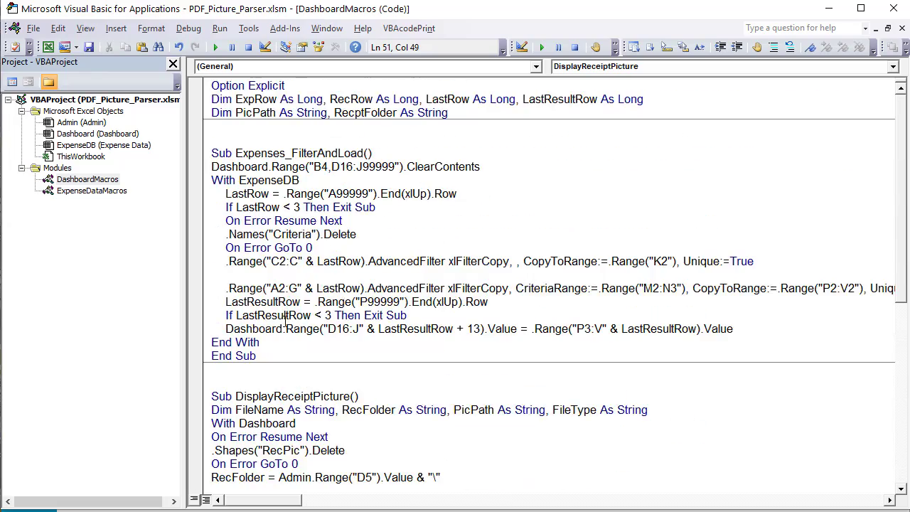
scroll(287, 320, down, 9)
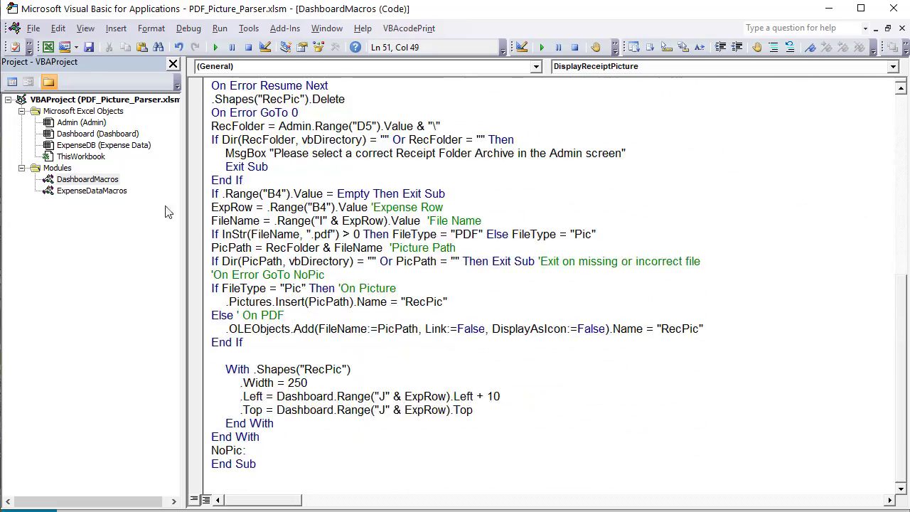
key(alt+F11)
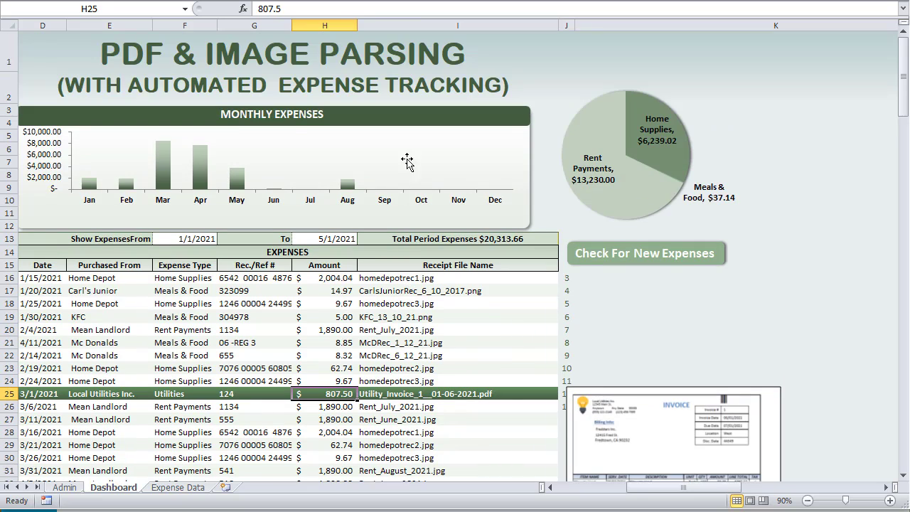
Bring the yellow helper columns A–C into view and show the Formulas tab
click(407, 162)
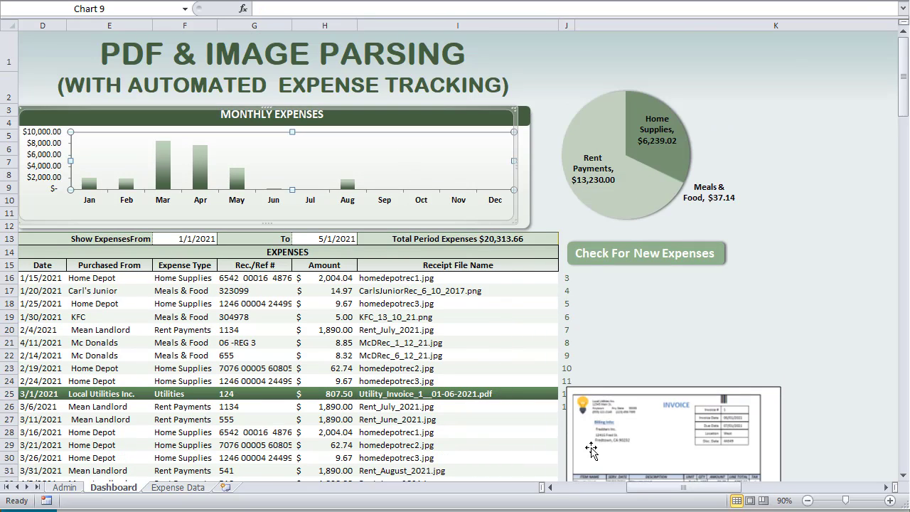
drag(635, 488, 587, 484)
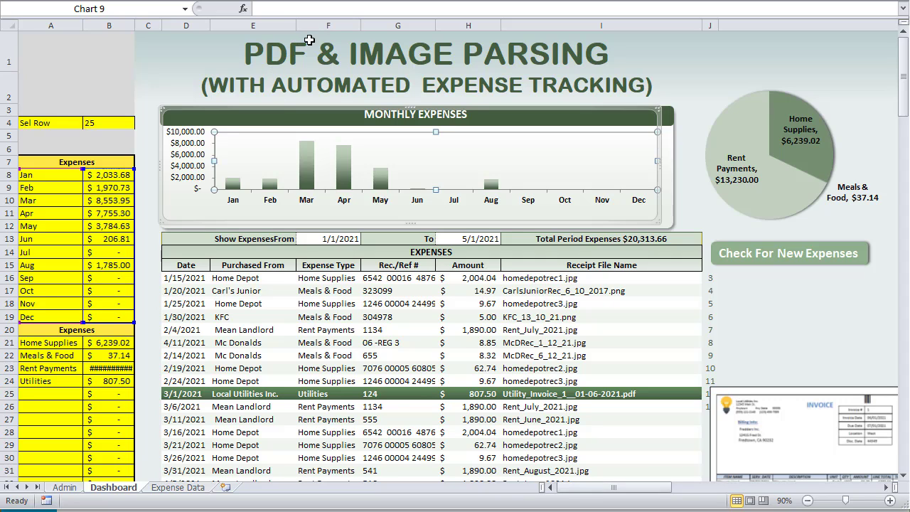
click(217, 1)
click(225, 4)
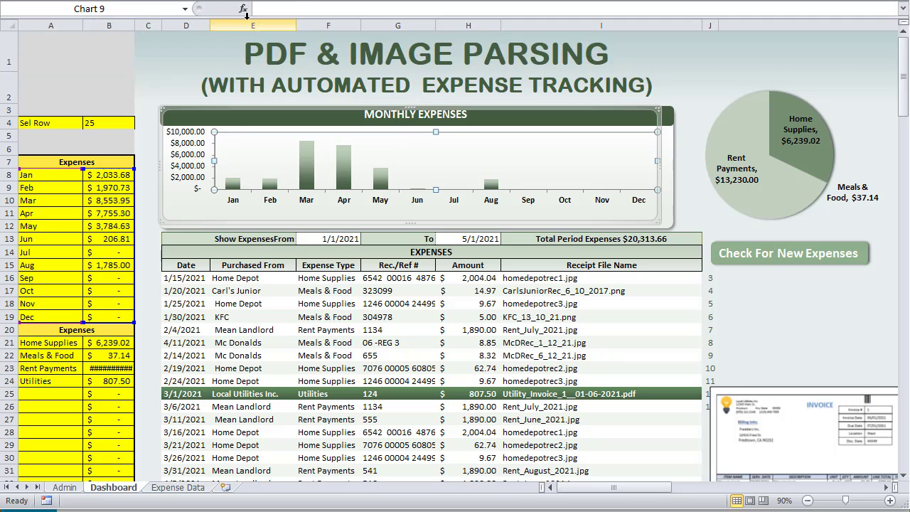
click(225, 4)
click(781, 306)
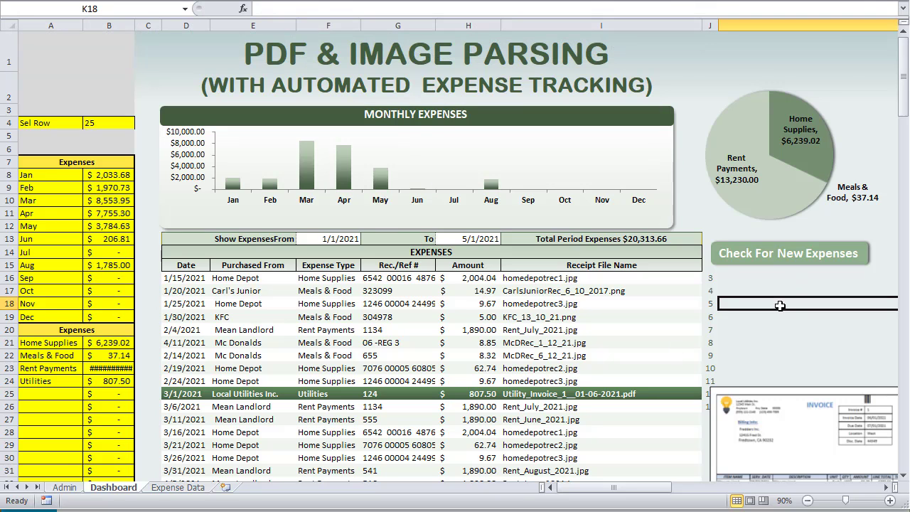
click(225, 3)
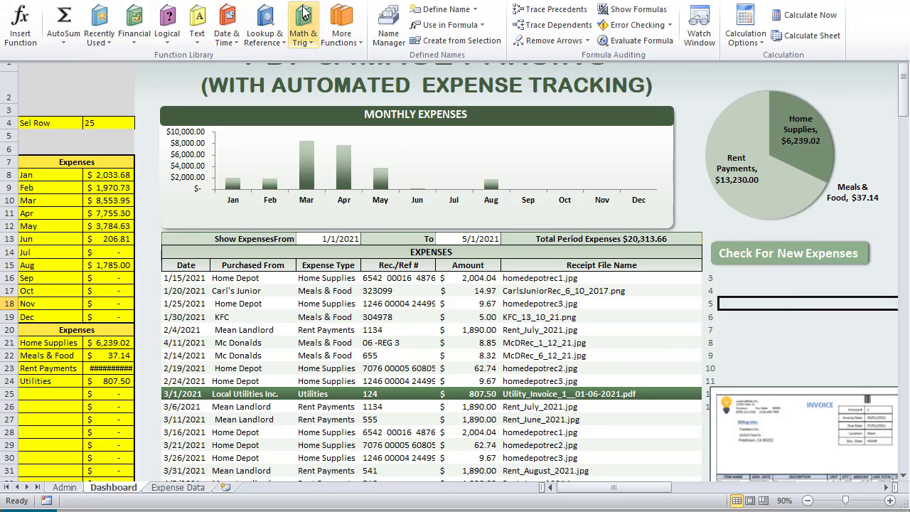
click(386, 32)
drag(482, 199, 370, 74)
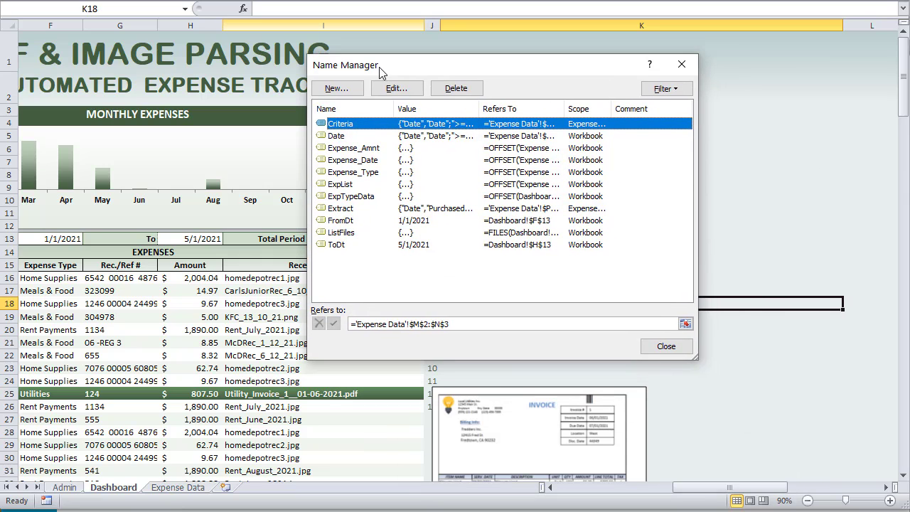
click(366, 148)
key(Tab)
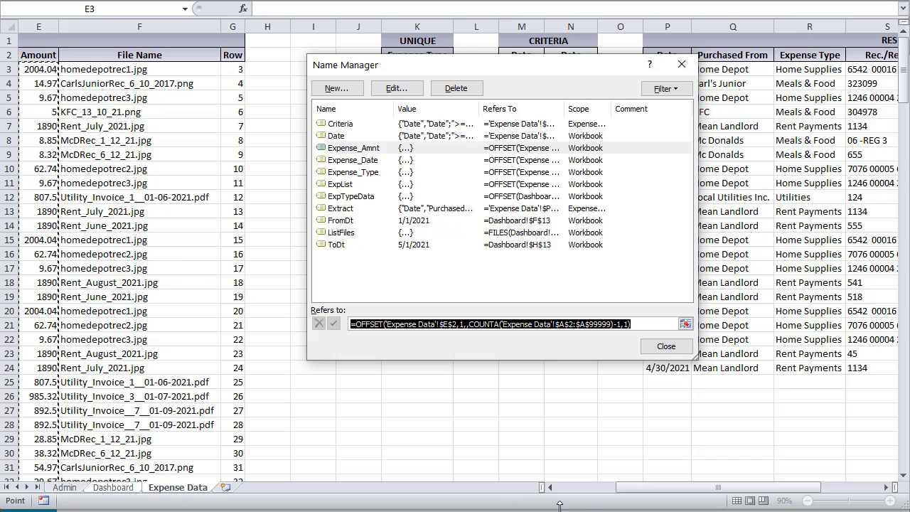
drag(652, 489, 623, 496)
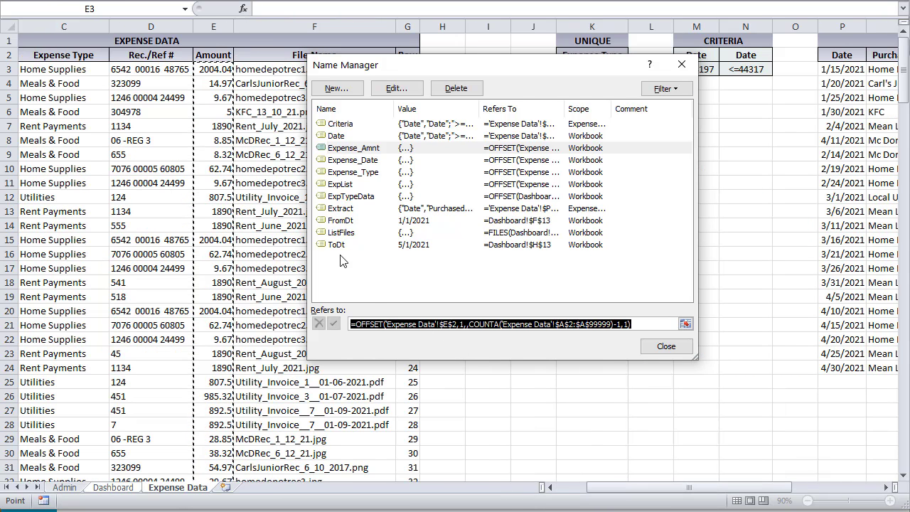
click(387, 160)
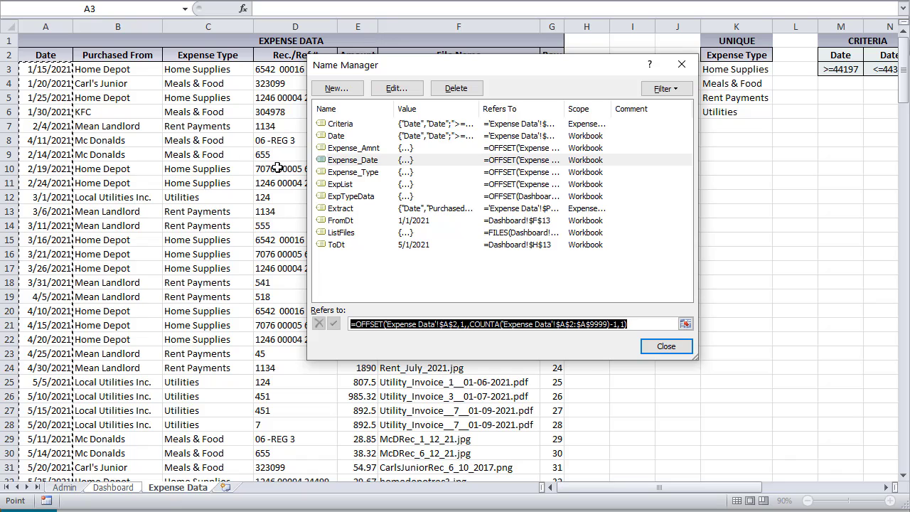
click(357, 174)
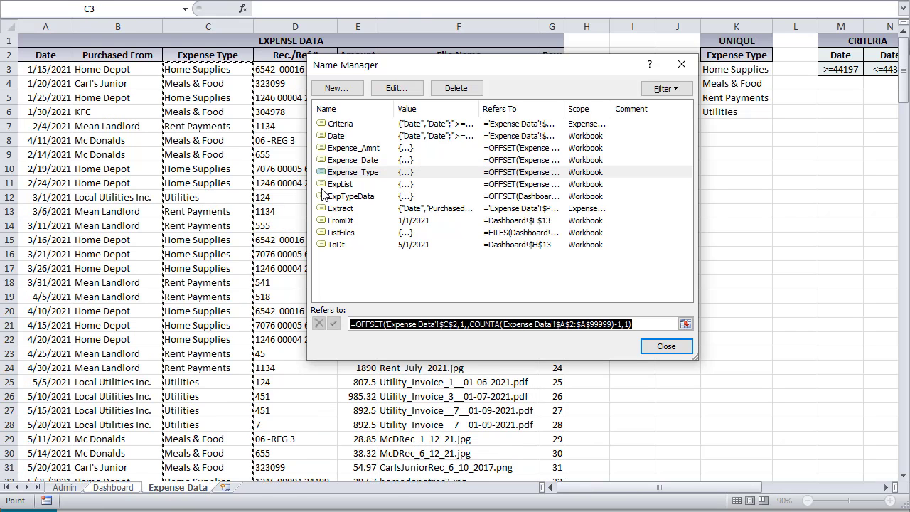
click(358, 185)
click(359, 196)
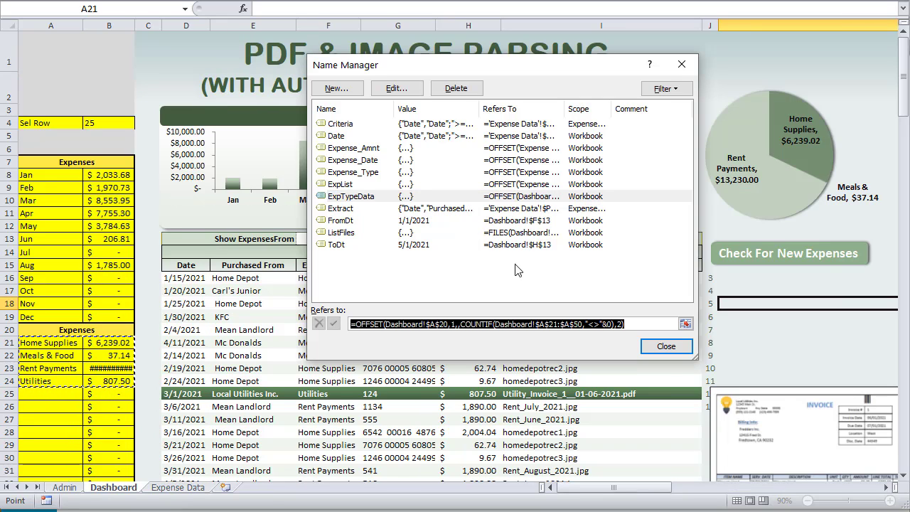
click(666, 348)
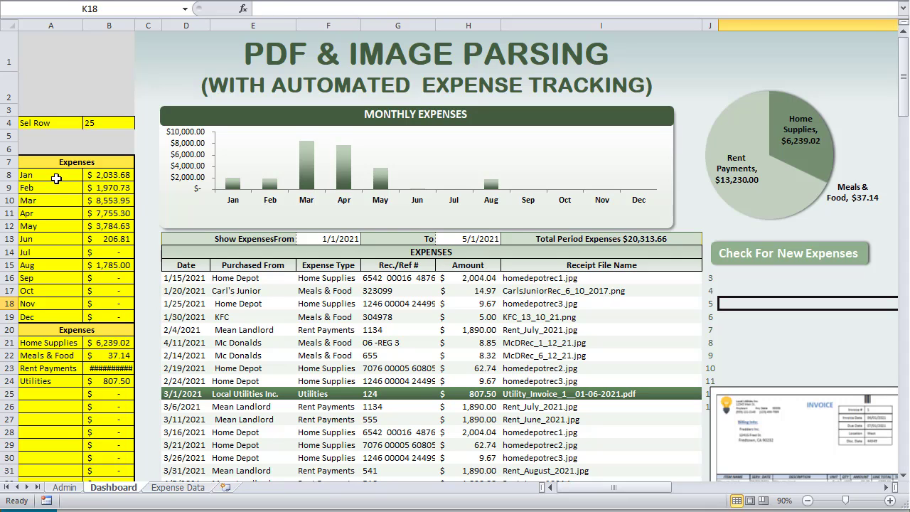
drag(57, 179, 59, 316)
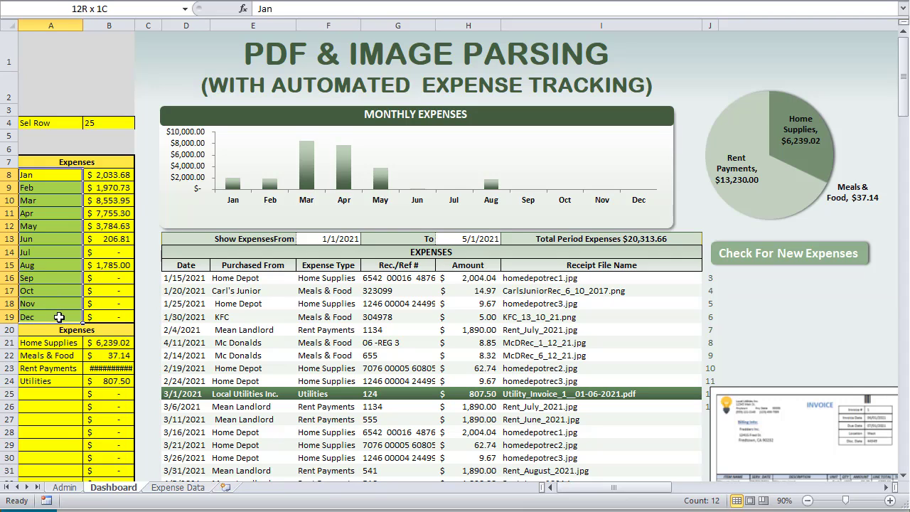
click(257, 178)
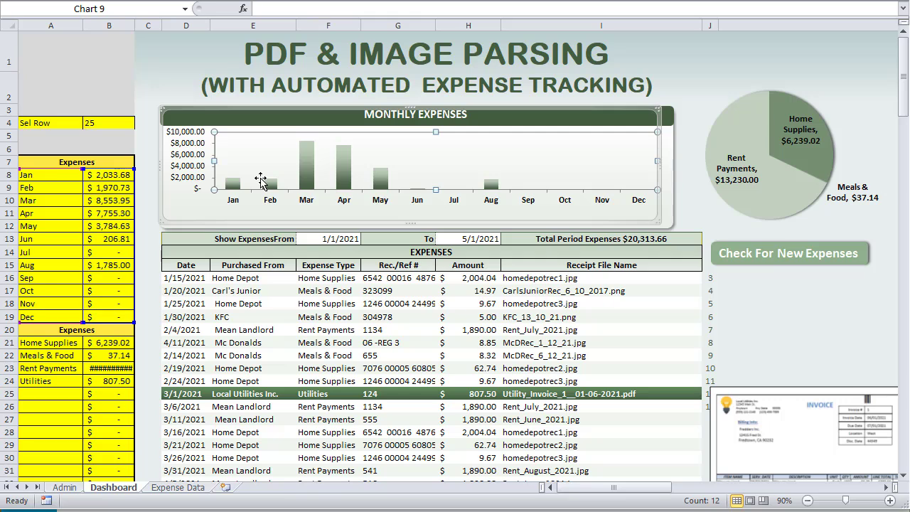
click(104, 174)
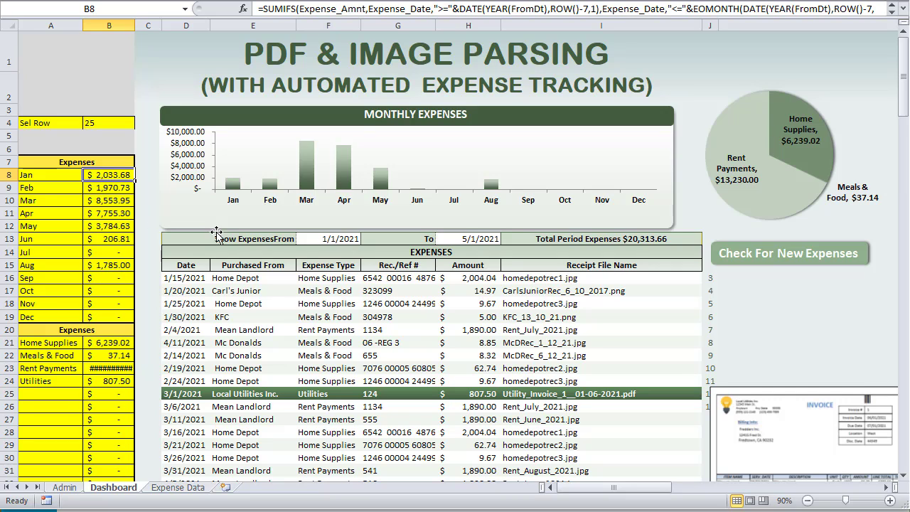
click(332, 242)
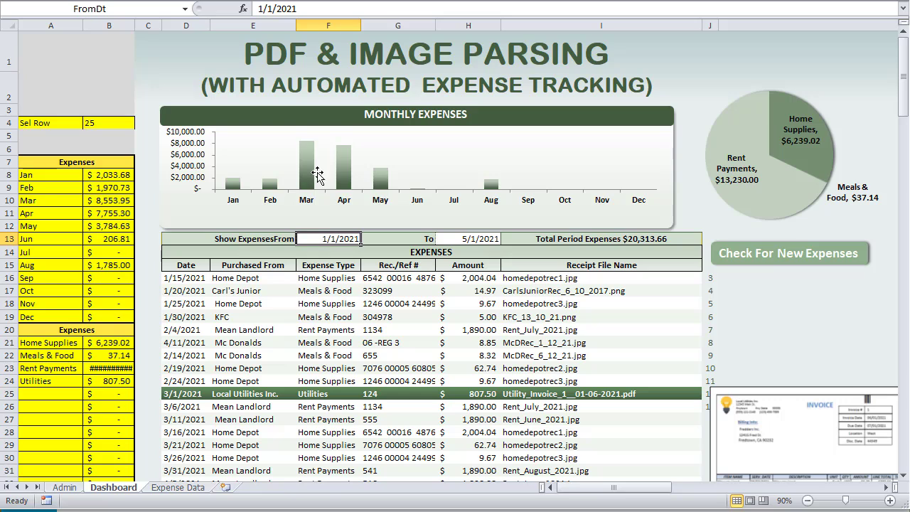
click(99, 180)
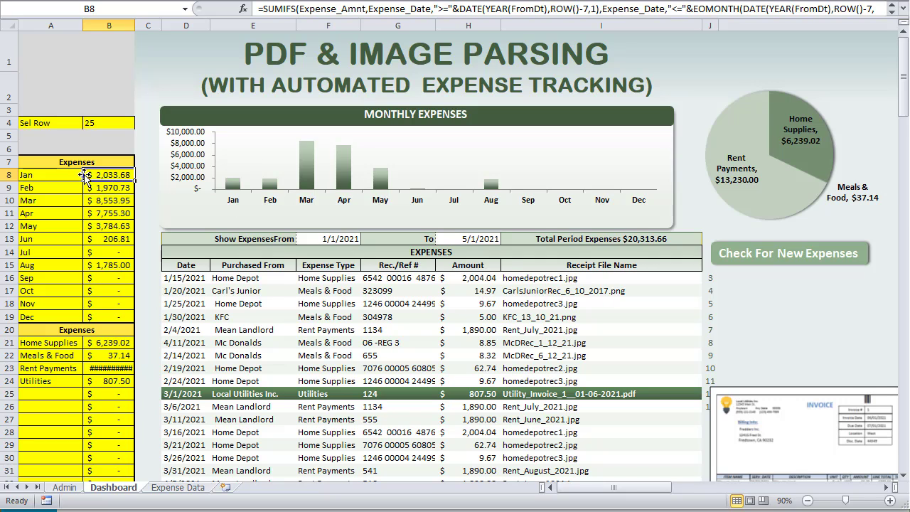
Set B8's start criterion: Expense_Date on or after DATE(YEAR(FromDt),ROW()-7,1)
drag(299, 8, 369, 9)
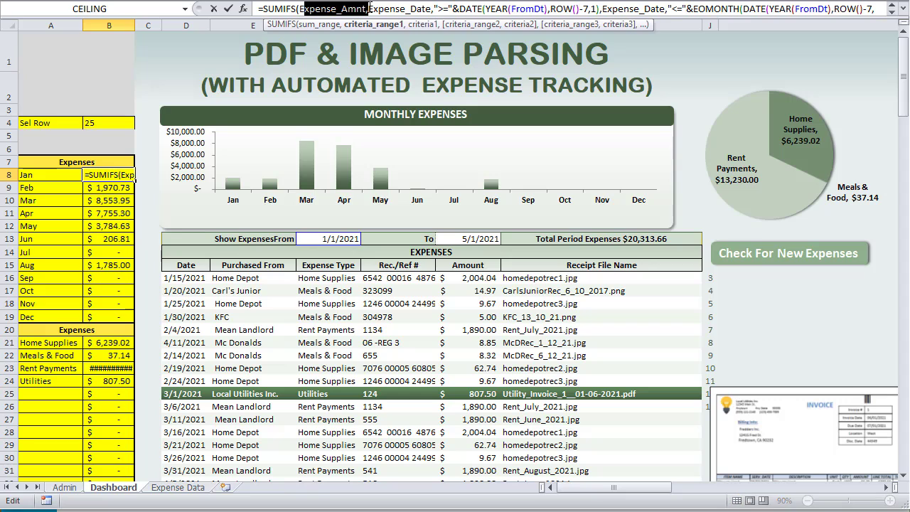
drag(432, 9, 368, 9)
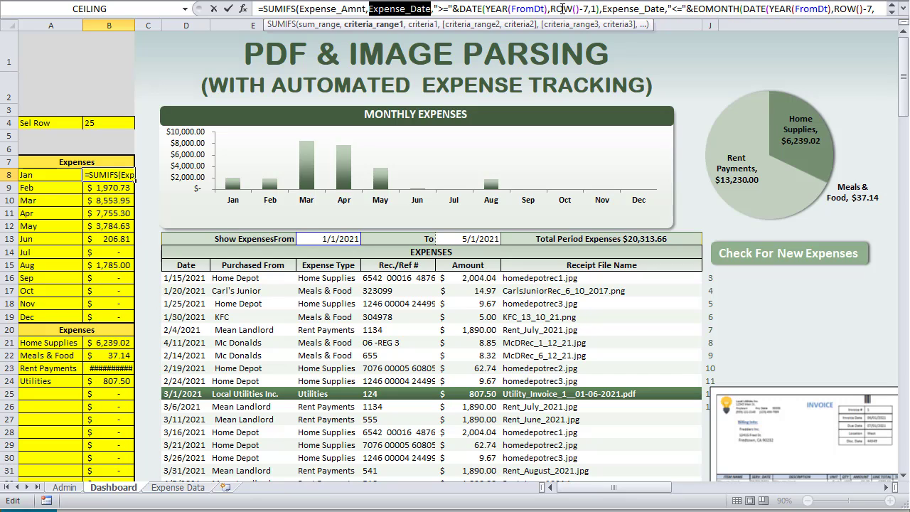
click(488, 7)
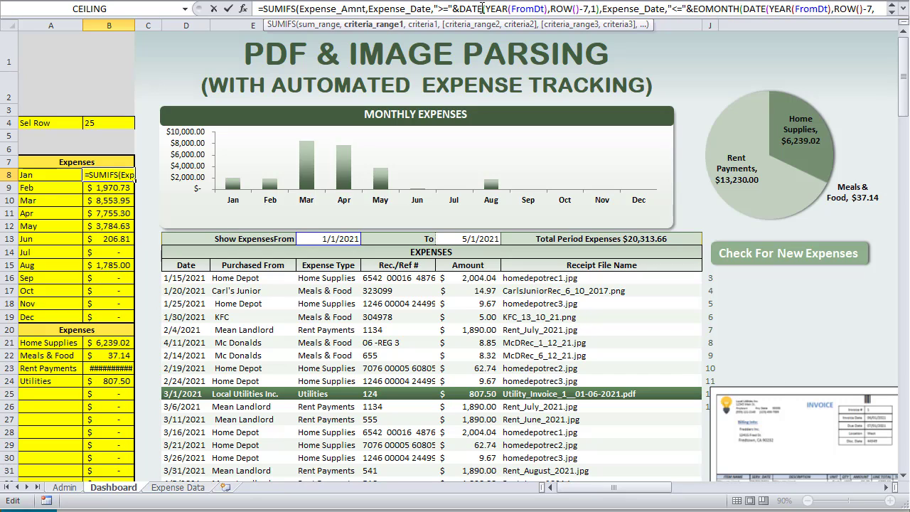
double_click(498, 9)
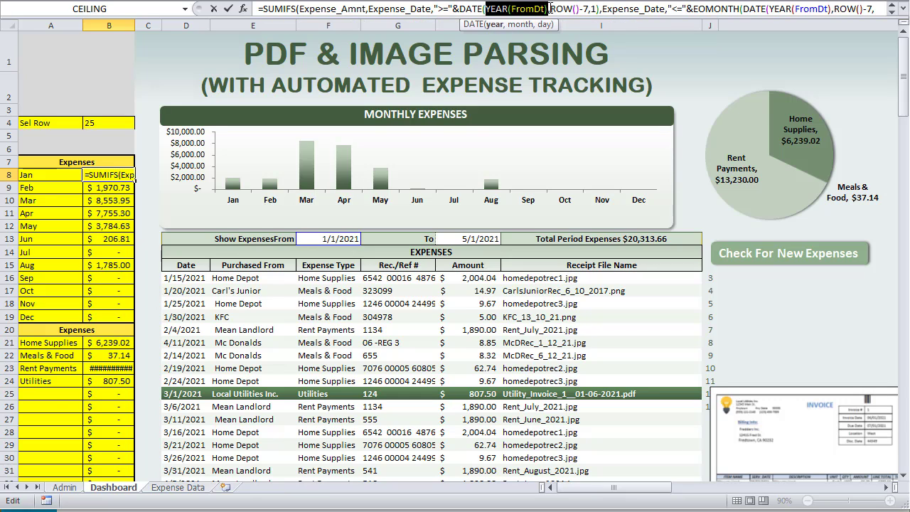
drag(550, 8, 589, 10)
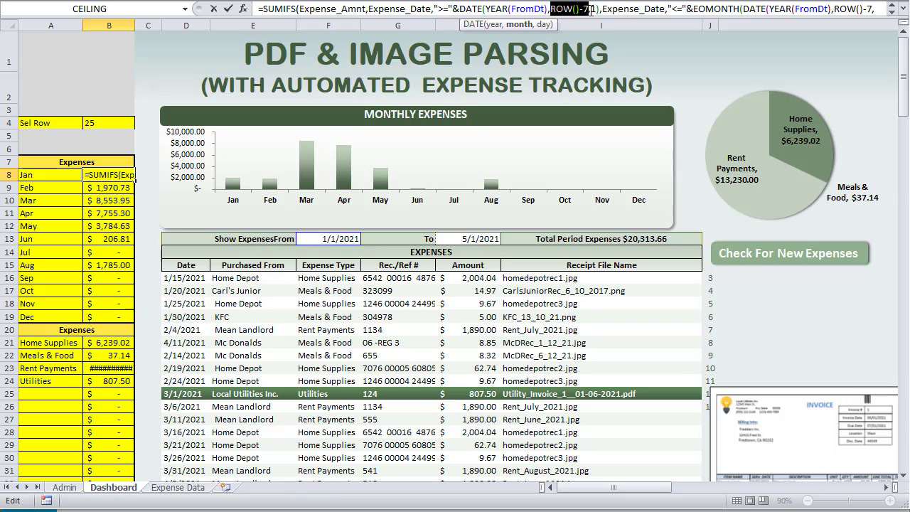
click(594, 10)
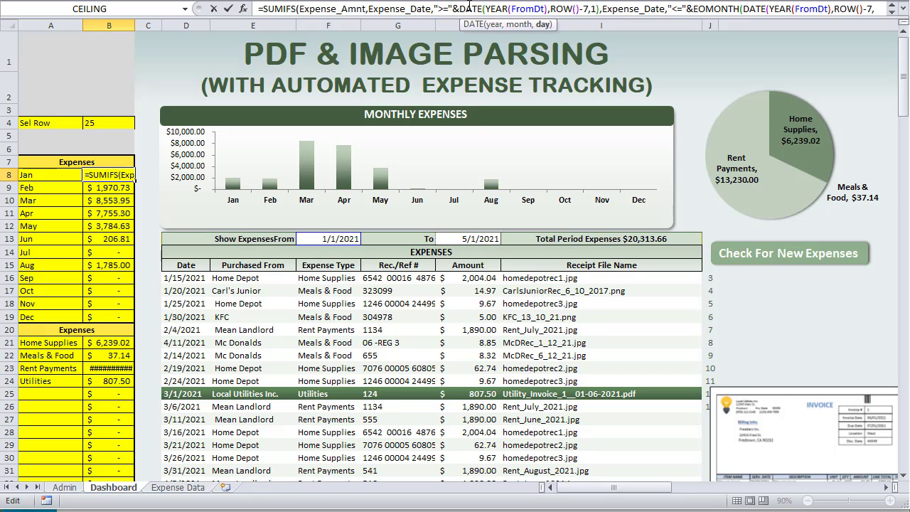
Bound the end date with EOMONTH(that date,0) and commit, giving $2,033.68
click(617, 10)
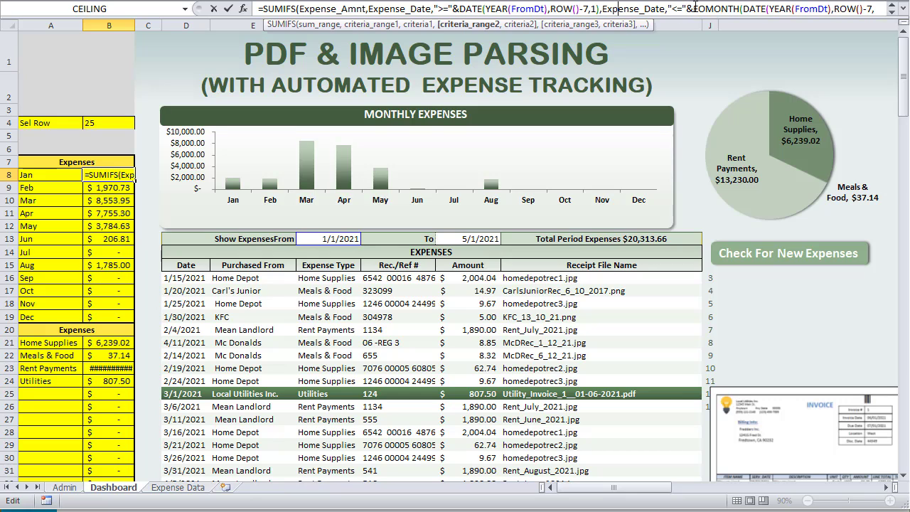
drag(694, 9, 706, 8)
click(903, 10)
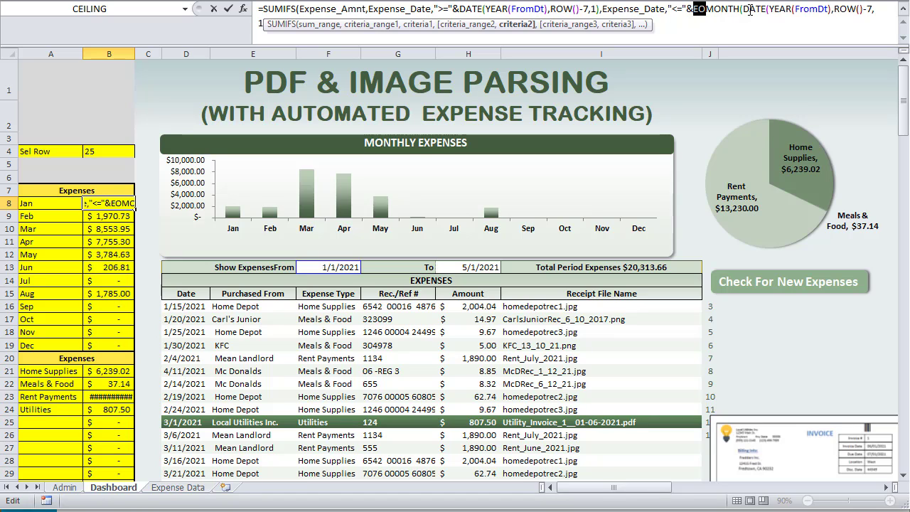
drag(753, 9, 769, 9)
click(807, 9)
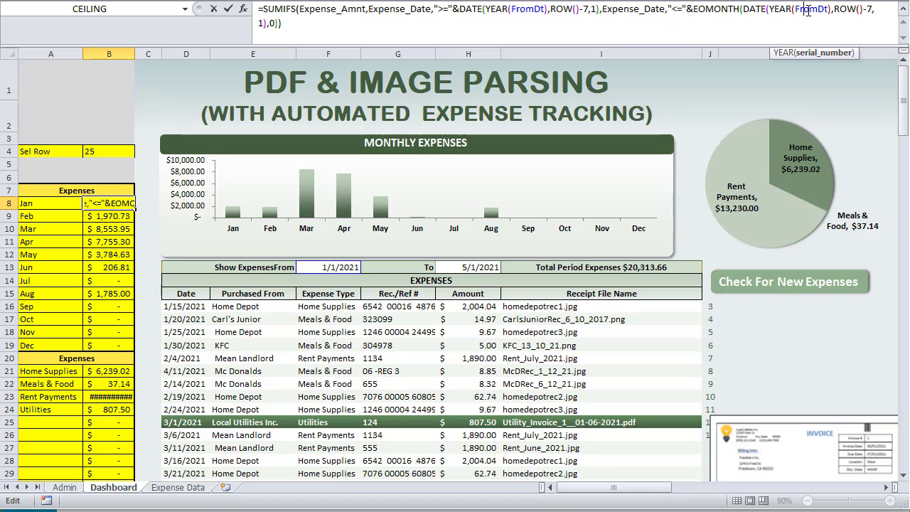
click(845, 10)
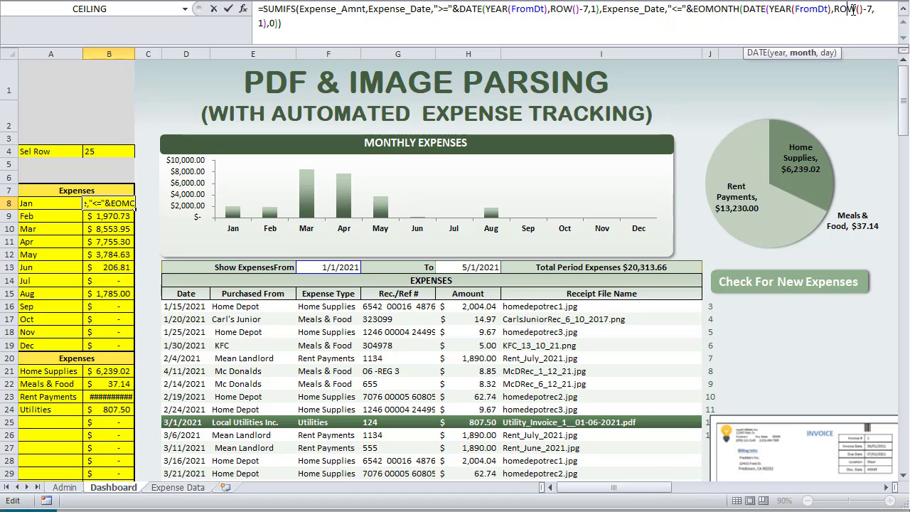
drag(733, 10, 694, 9)
double_click(270, 25)
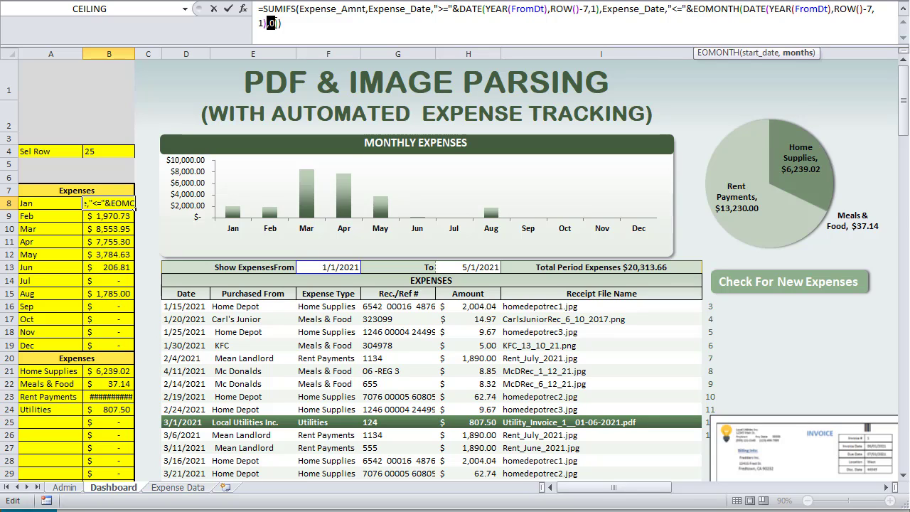
click(305, 27)
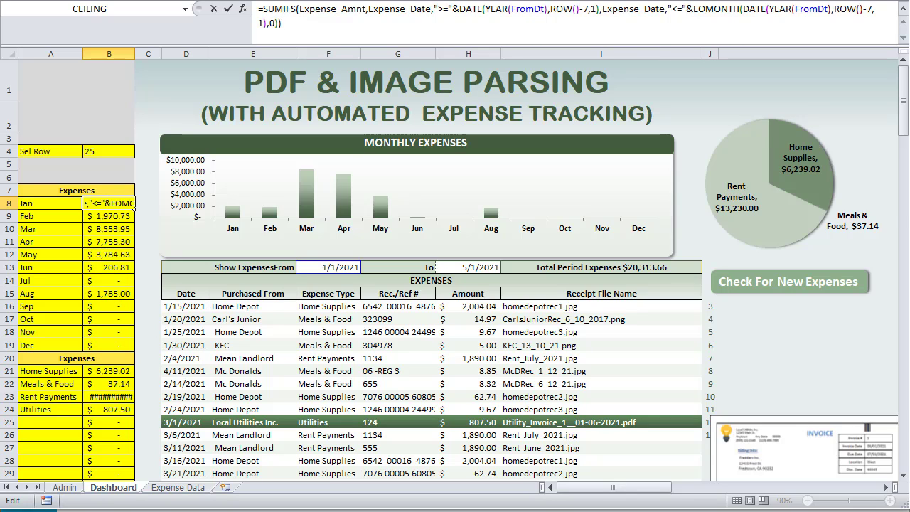
key(Return)
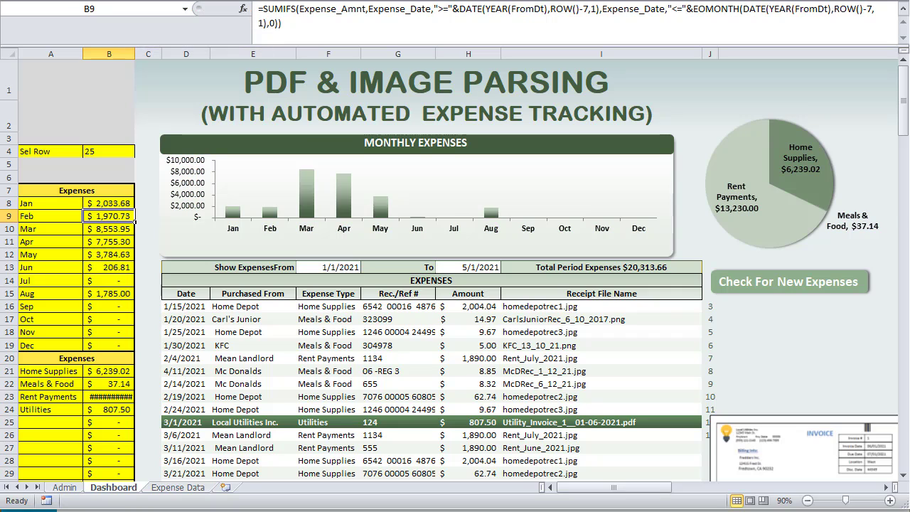
Fill B8's formula down to B19 and verify the chart series values use B8:B19
click(97, 204)
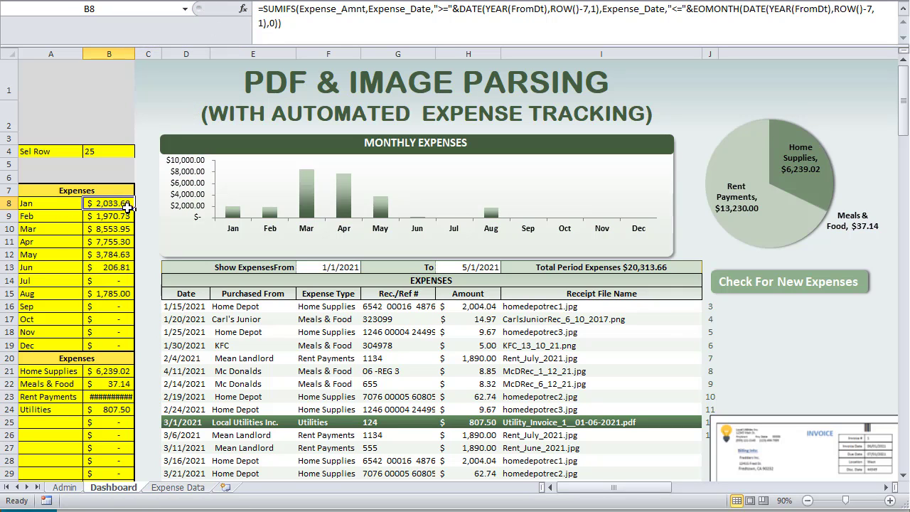
drag(133, 210, 128, 349)
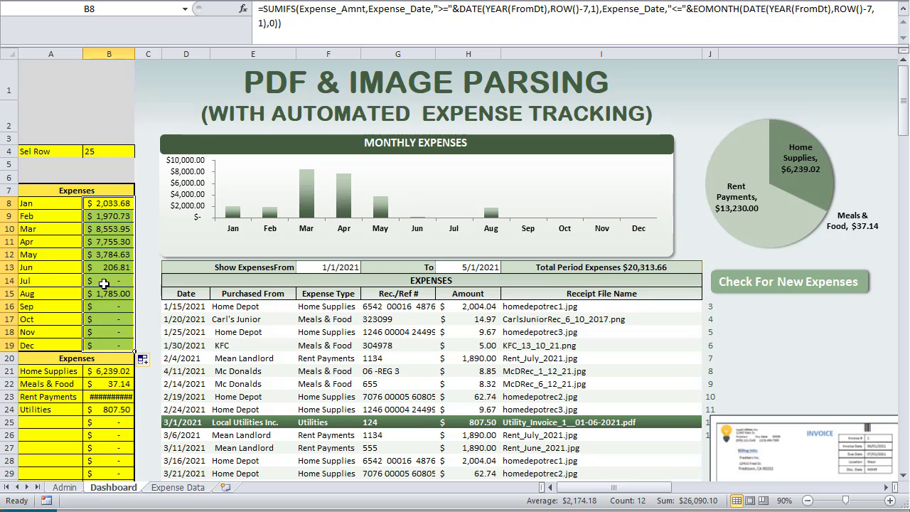
click(252, 192)
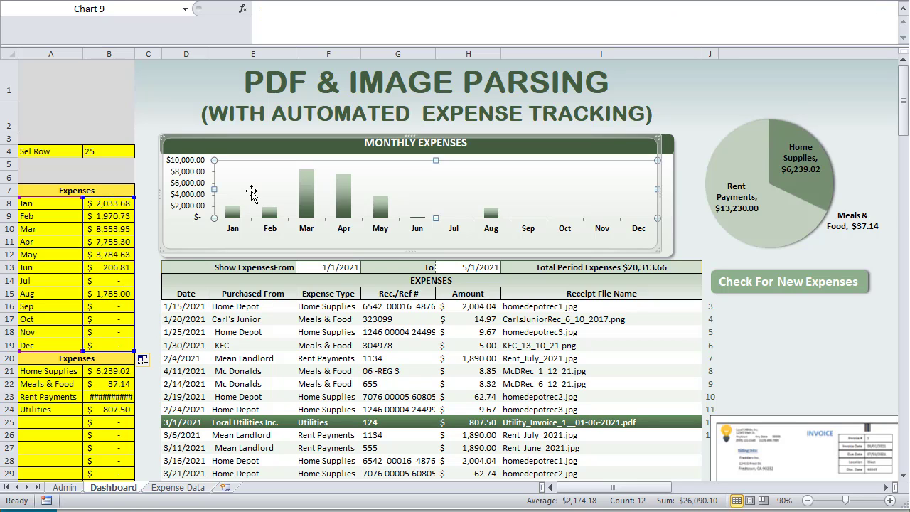
right_click(251, 192)
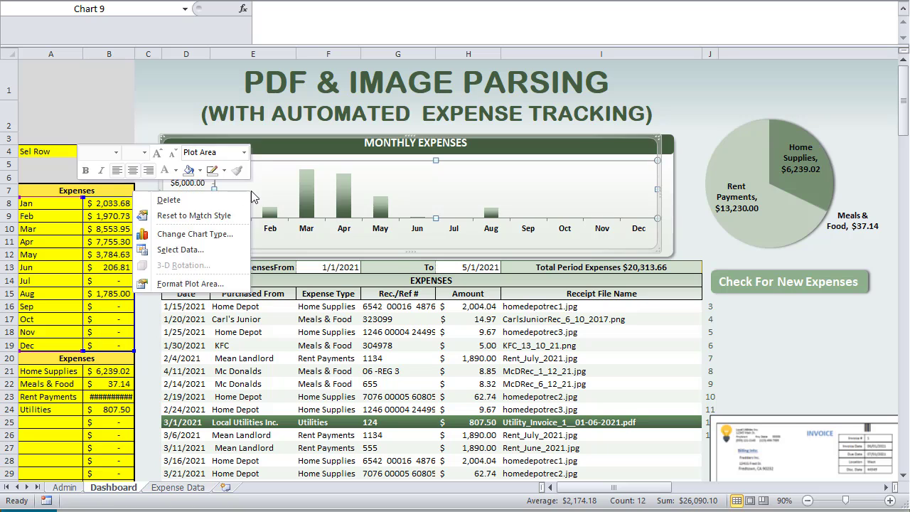
click(197, 249)
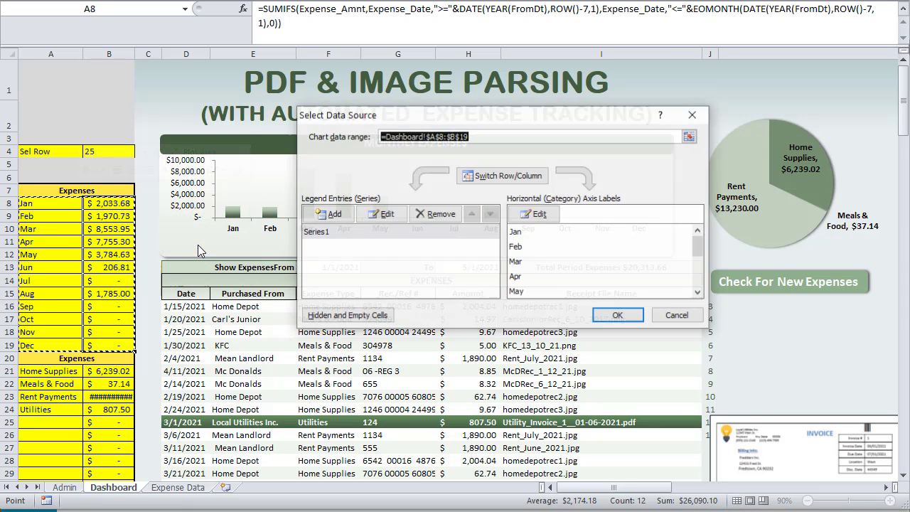
click(327, 235)
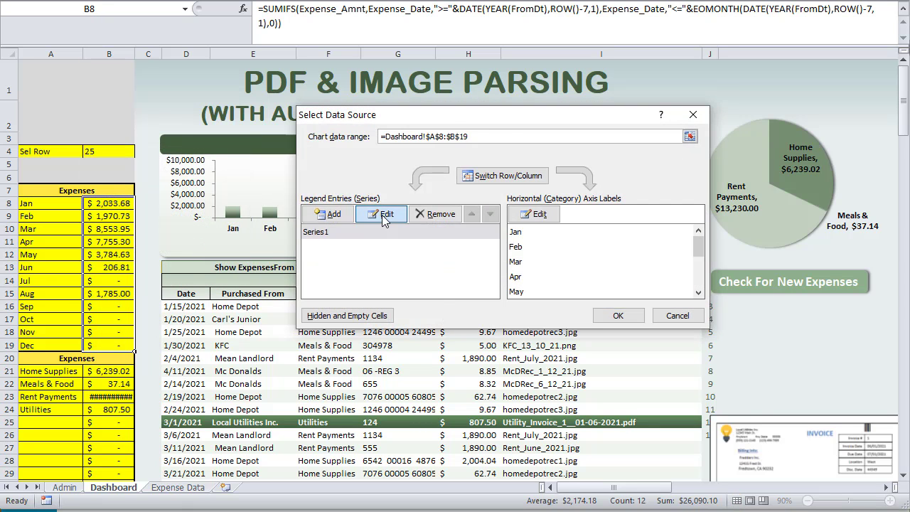
click(384, 214)
click(487, 229)
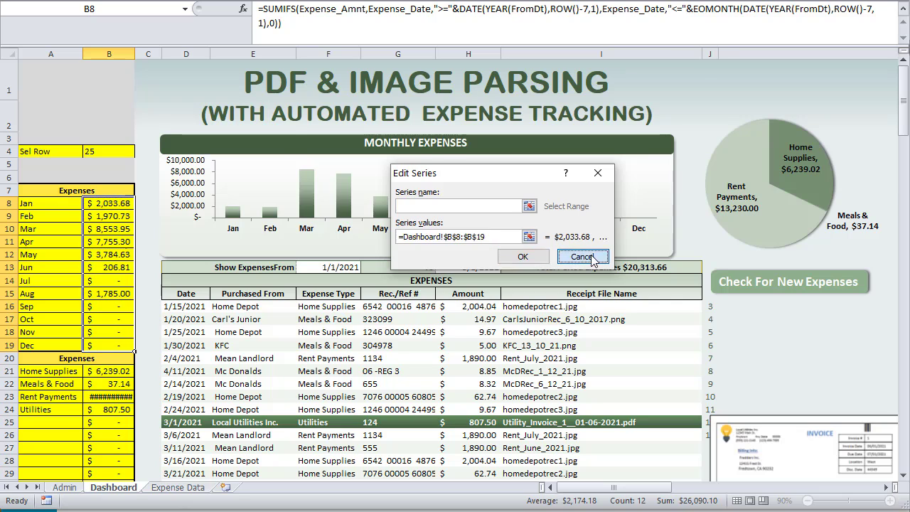
click(583, 257)
Verify the chart's axis labels are the Jan–Dec months, leaving the data source unchanged
click(533, 214)
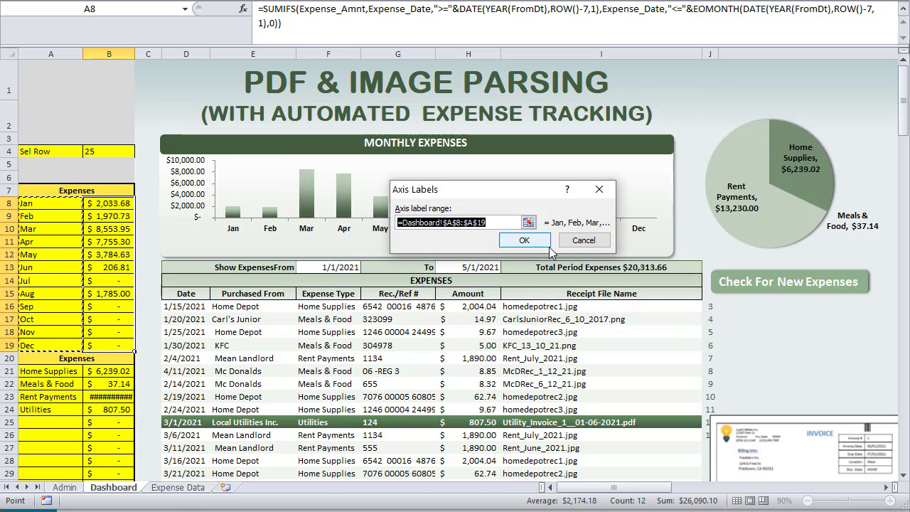
click(599, 244)
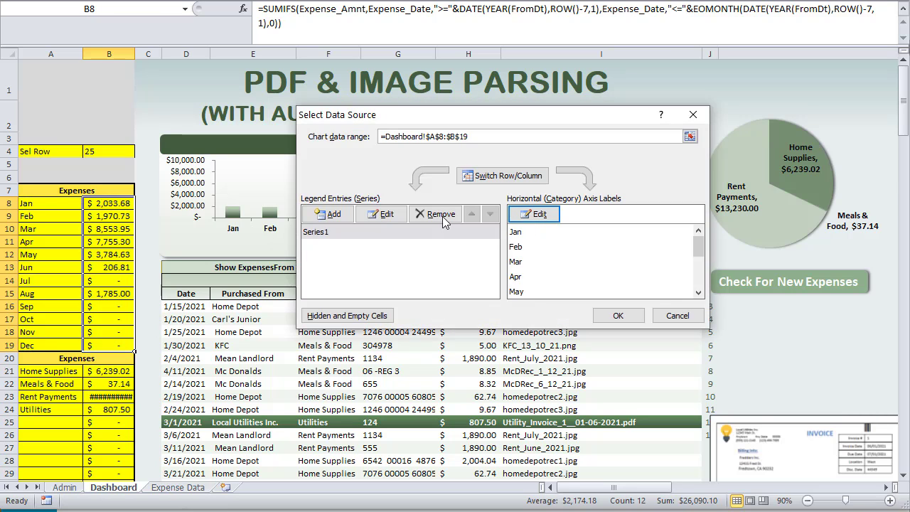
click(669, 315)
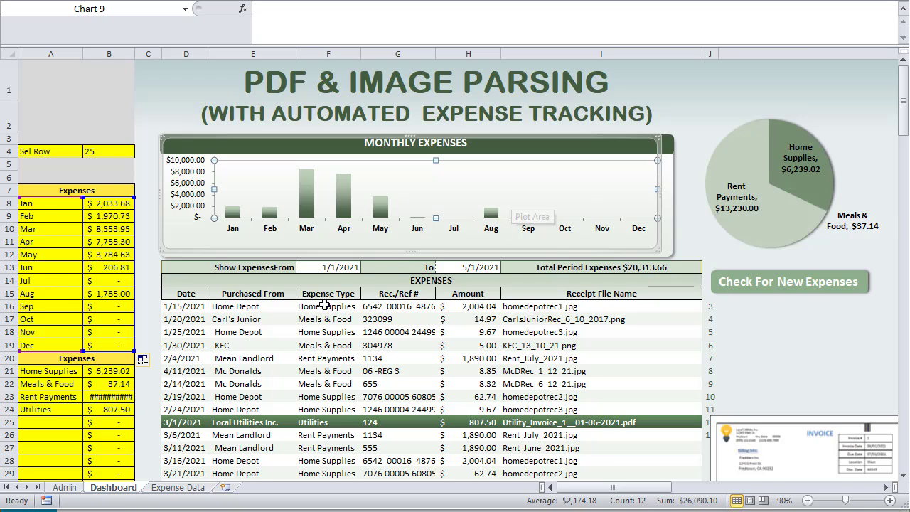
scroll(306, 312, down, 1)
scroll(306, 169, up, 1)
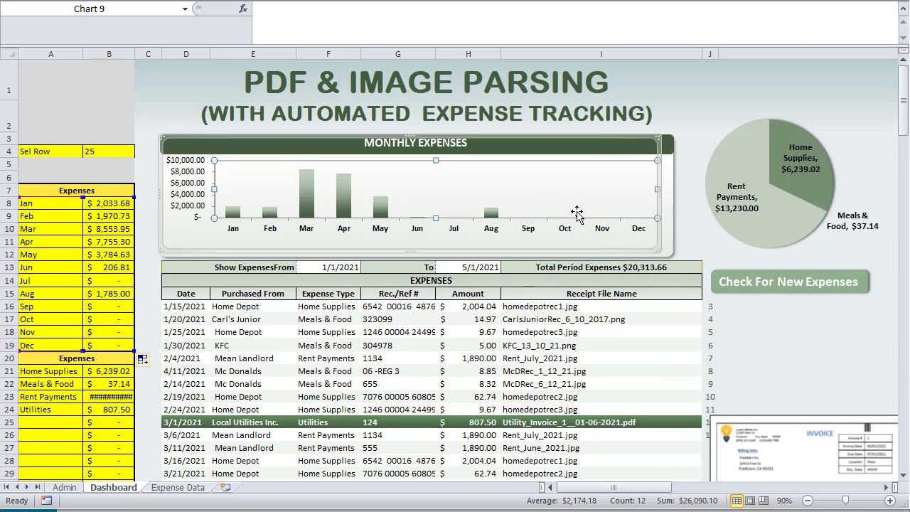
click(162, 116)
click(741, 187)
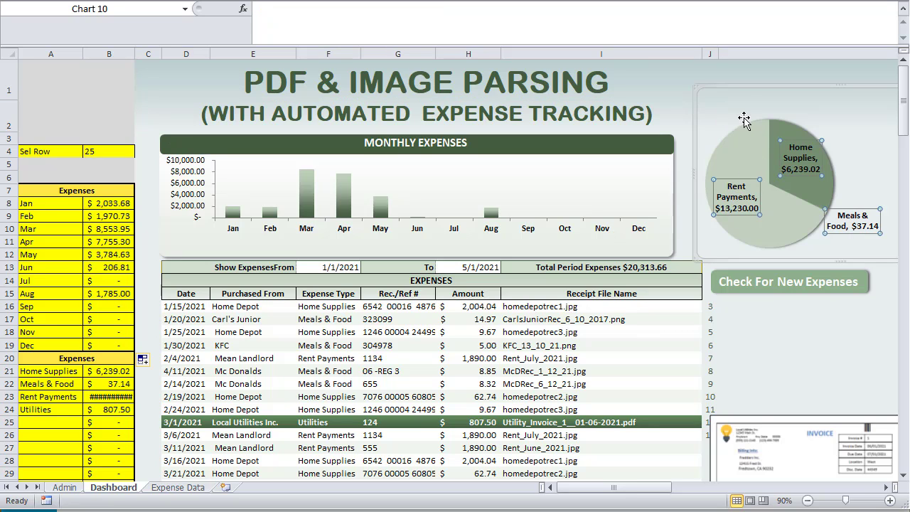
scroll(345, 308, down, 2)
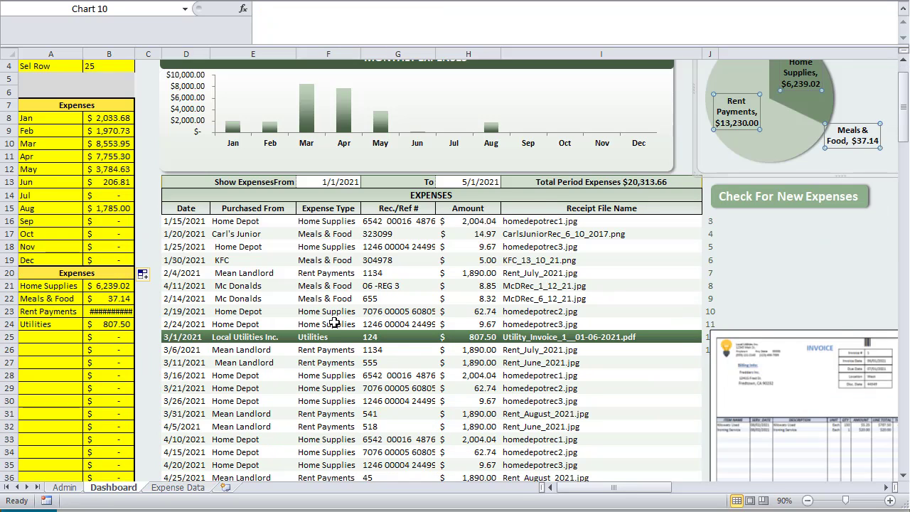
click(44, 246)
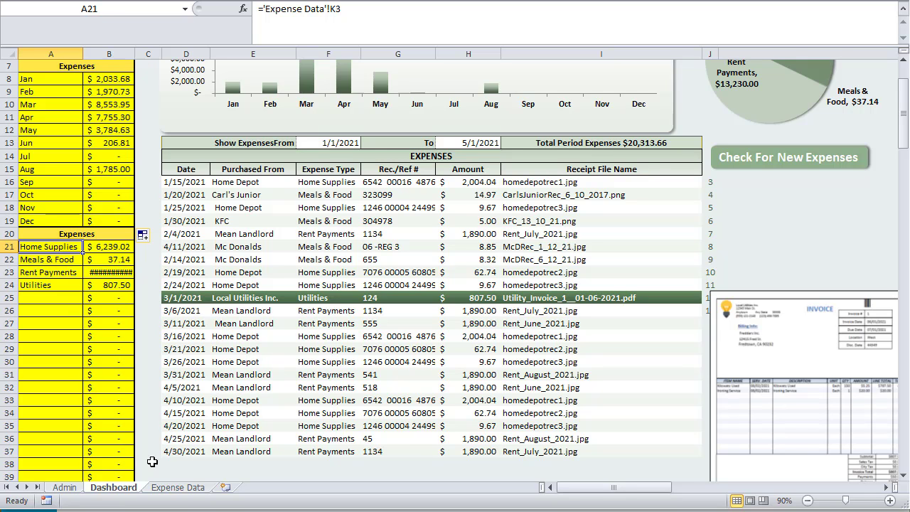
click(176, 488)
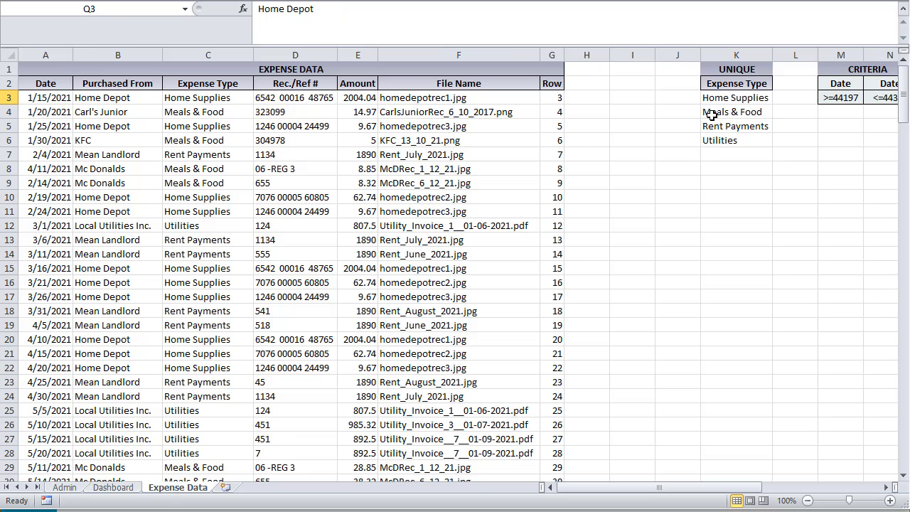
drag(724, 98, 738, 458)
click(107, 489)
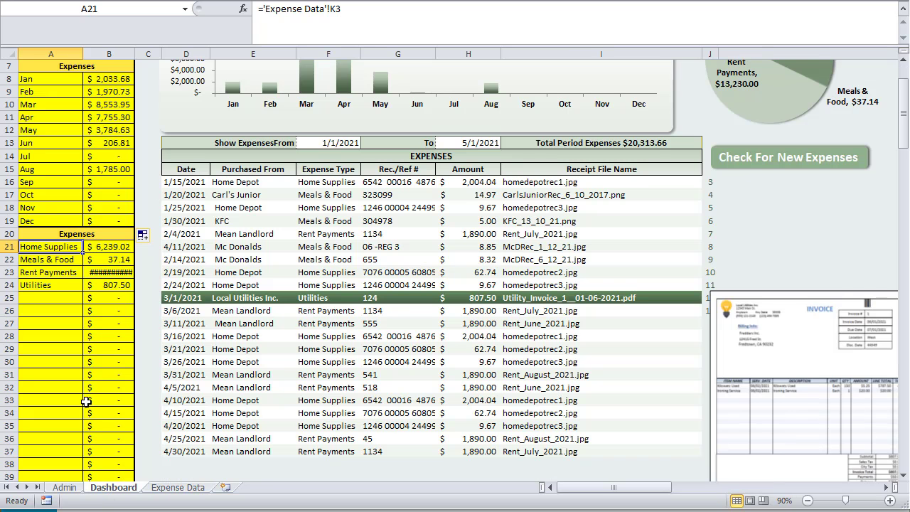
click(103, 246)
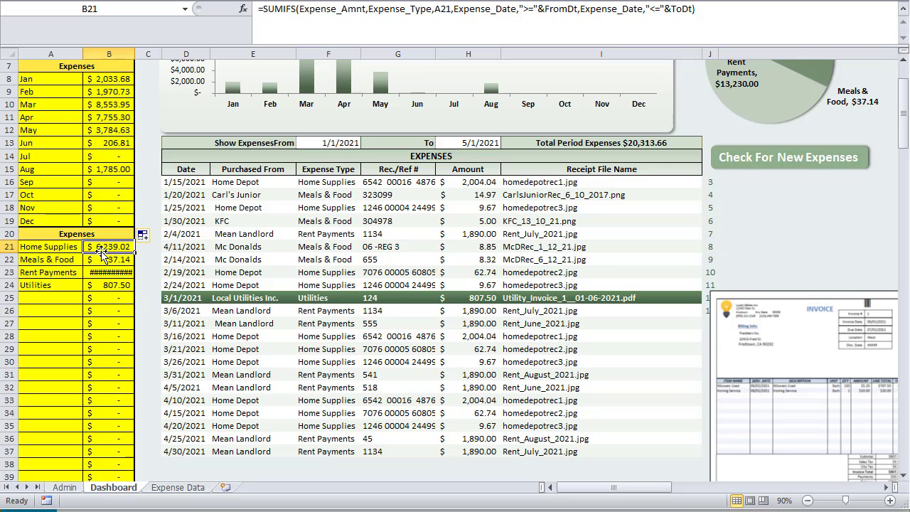
Review B21's SUMIFS totalling Expense_Amnt where Expense_Type matches A21
click(54, 246)
click(118, 247)
drag(308, 8, 342, 8)
click(365, 10)
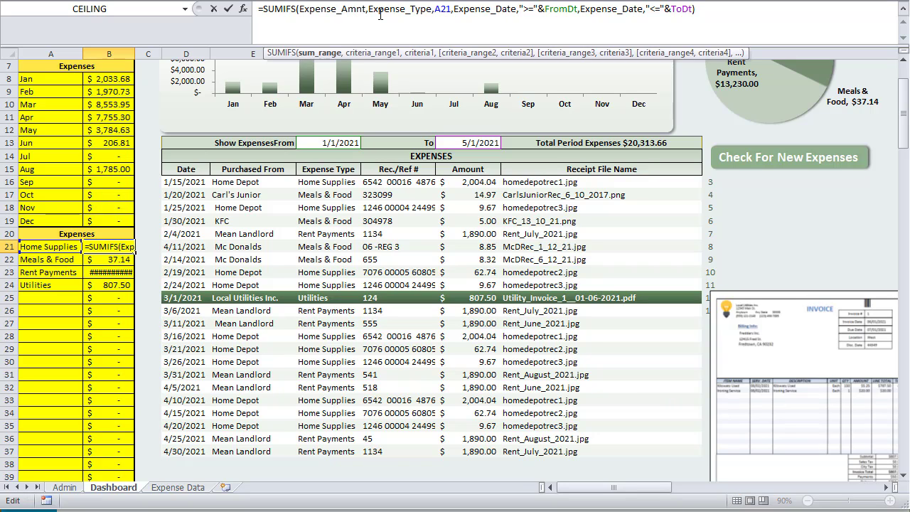
click(380, 10)
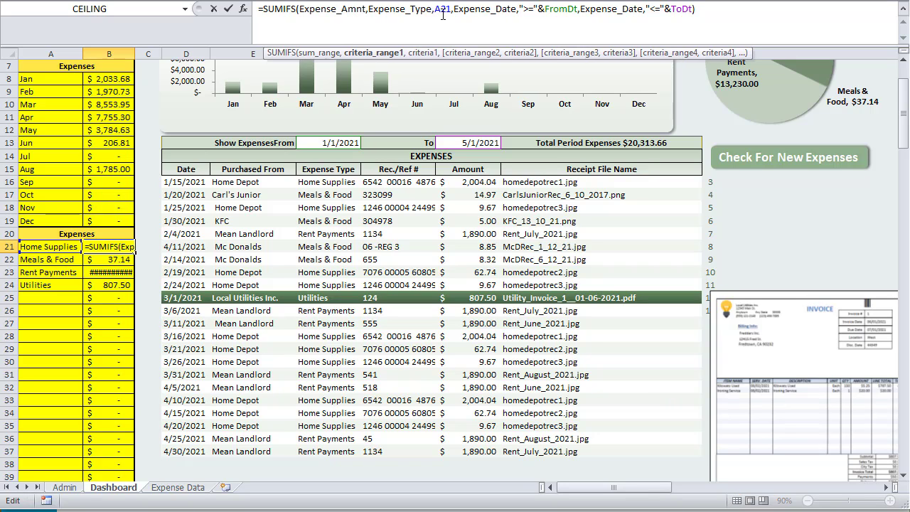
click(442, 13)
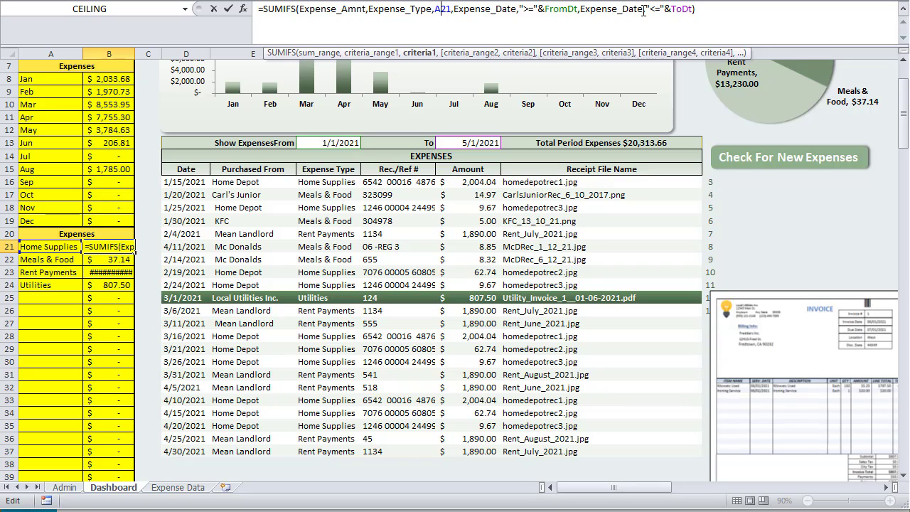
click(707, 12)
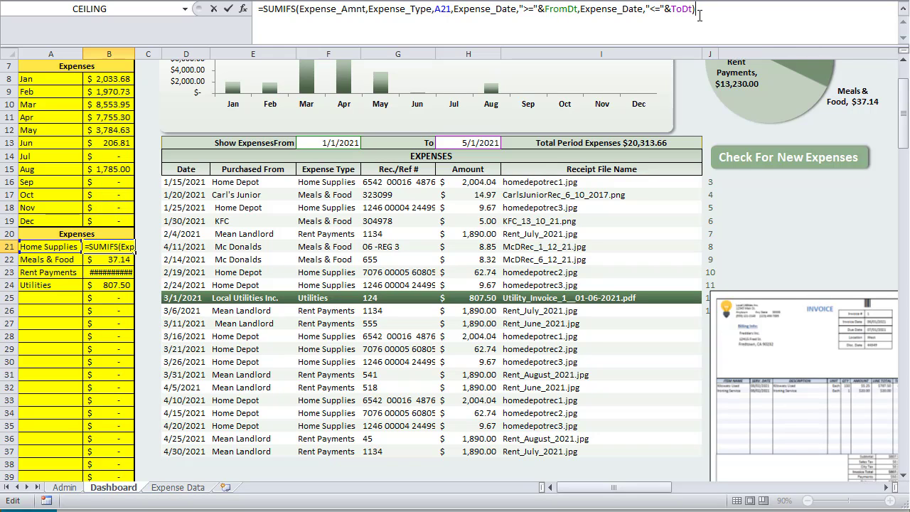
key(Return)
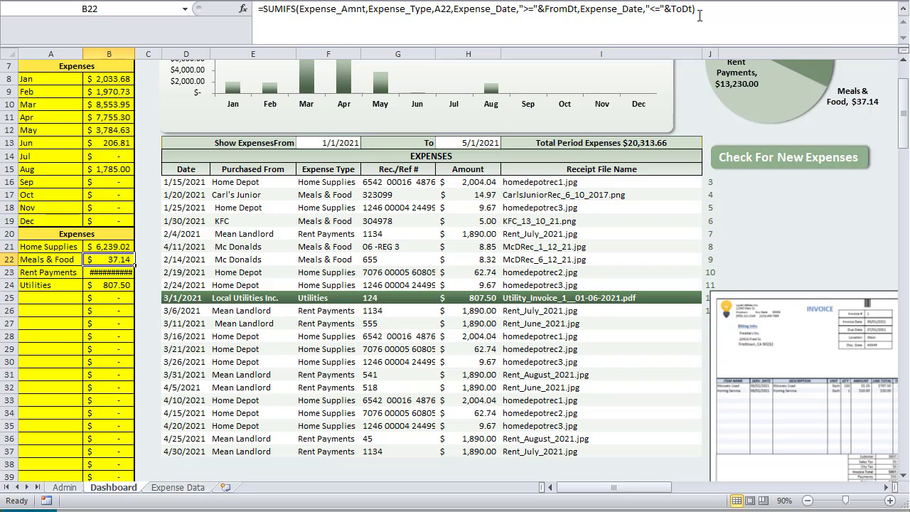
Autofit column B so the Rent Payments total reads $13,230.00
double_click(135, 53)
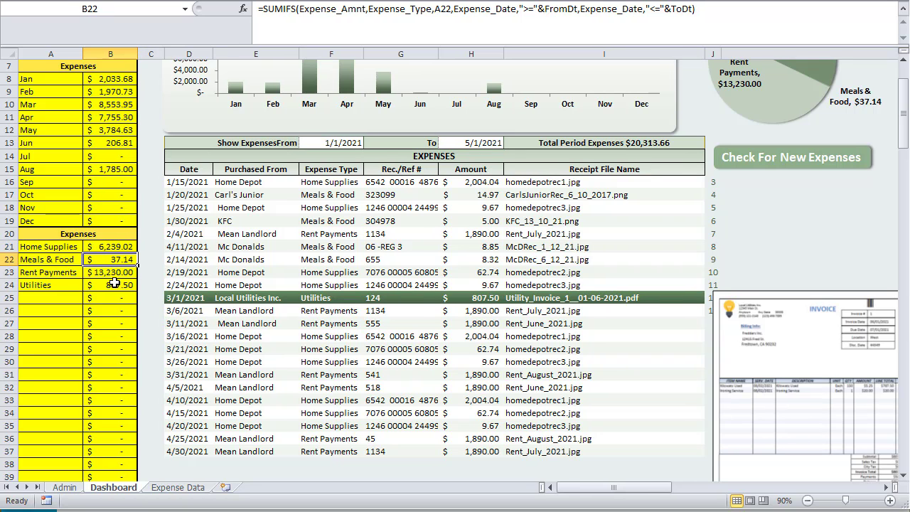
click(126, 246)
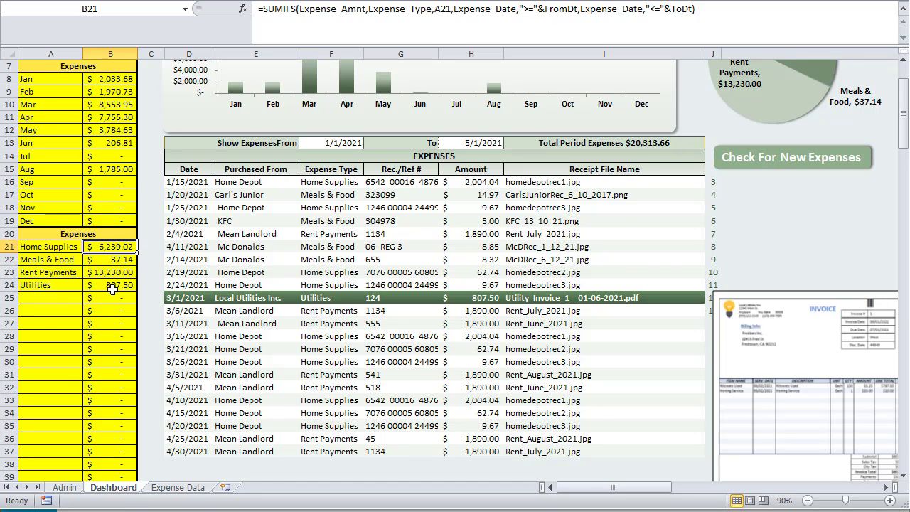
scroll(125, 274, up, 2)
click(792, 155)
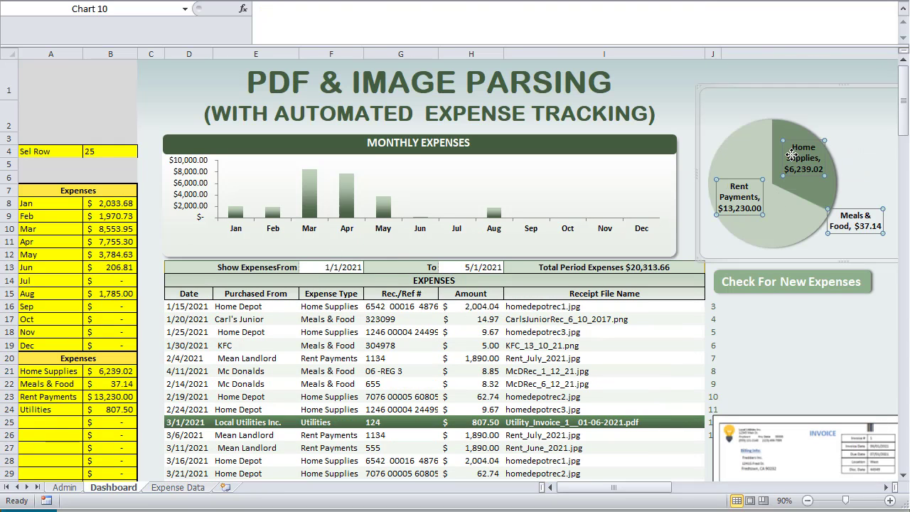
click(740, 149)
right_click(740, 151)
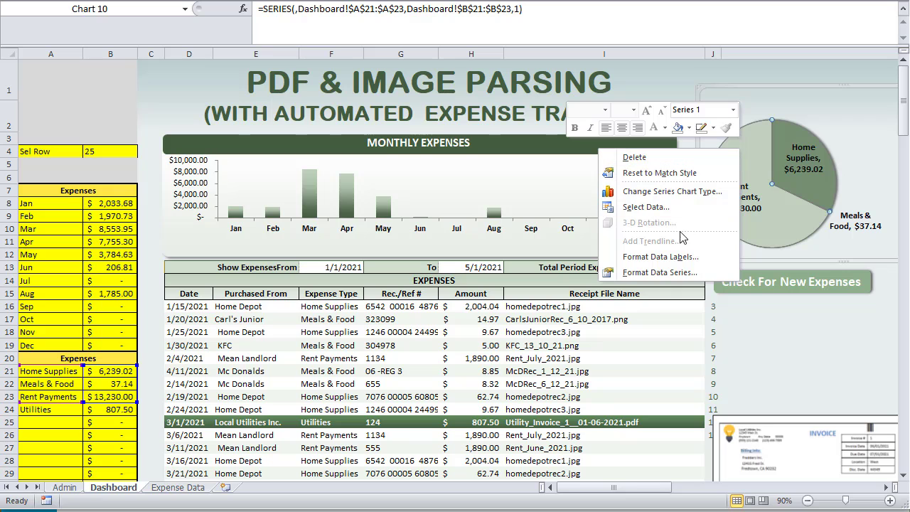
click(678, 207)
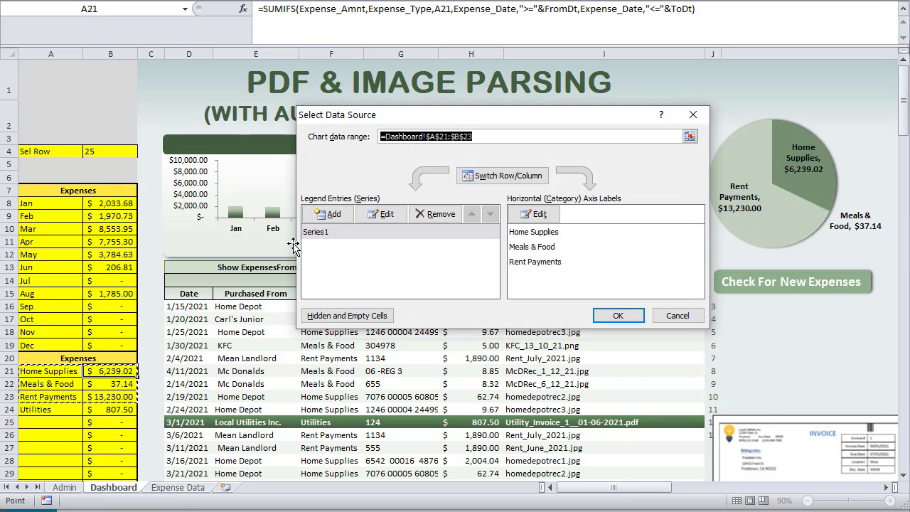
click(316, 232)
click(384, 214)
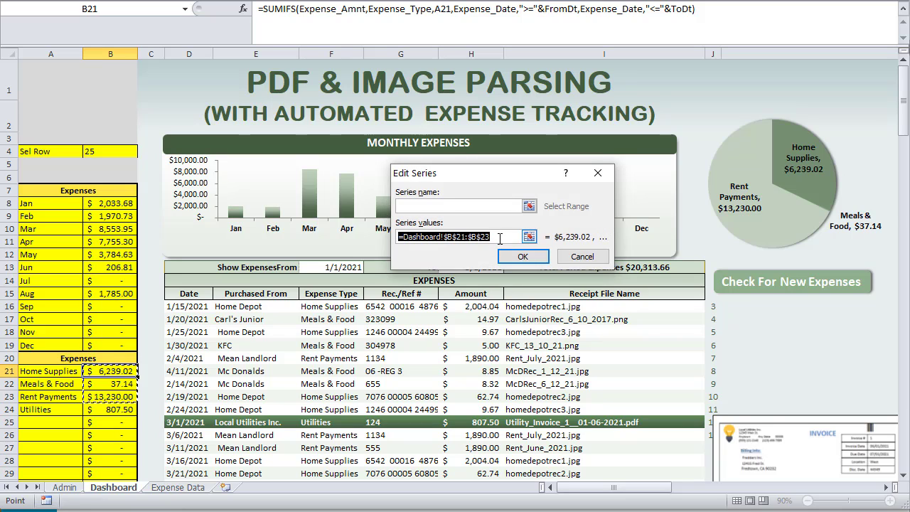
click(494, 237)
click(485, 237)
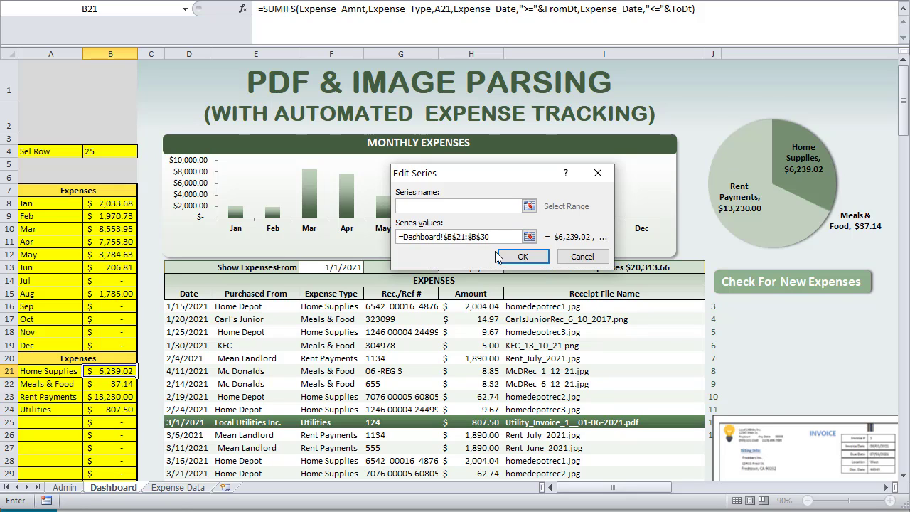
click(523, 256)
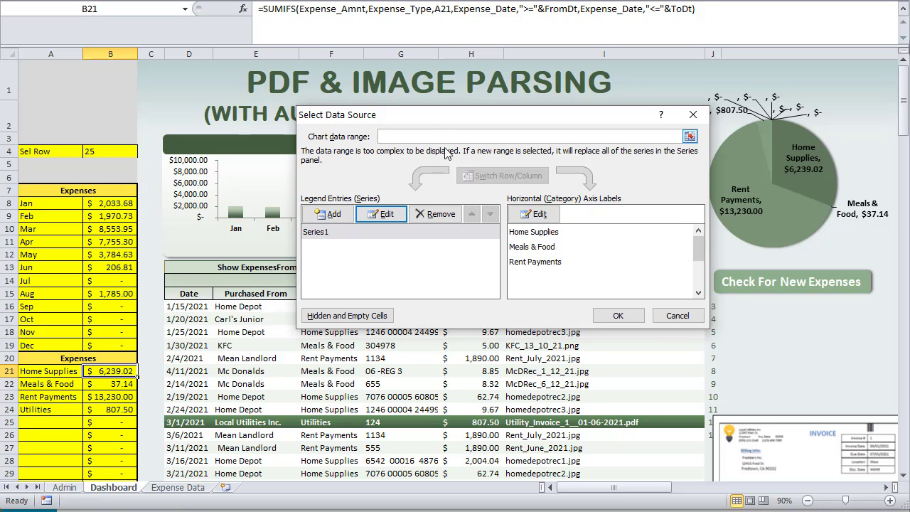
click(385, 215)
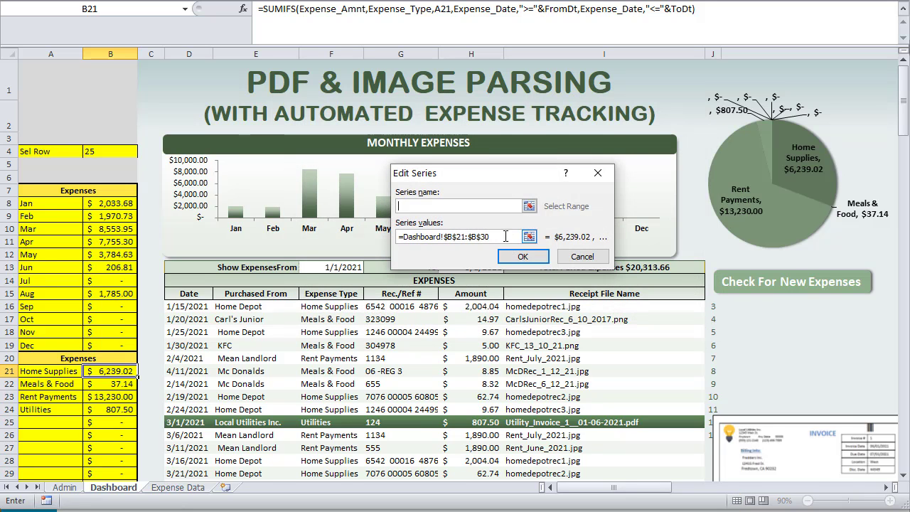
click(506, 236)
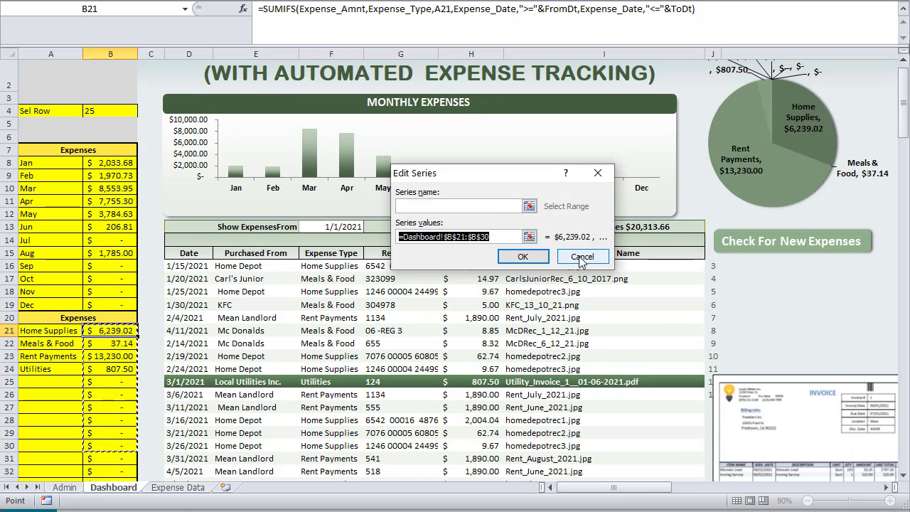
click(582, 257)
click(670, 371)
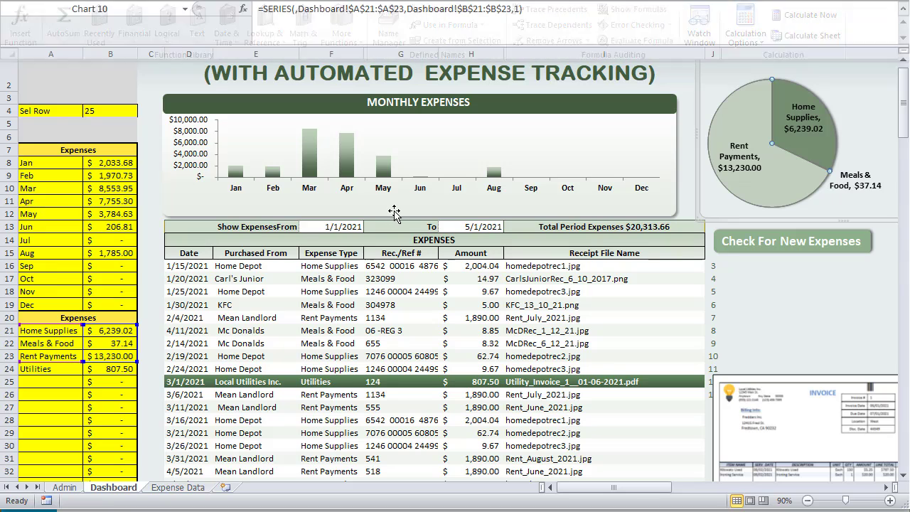
click(153, 188)
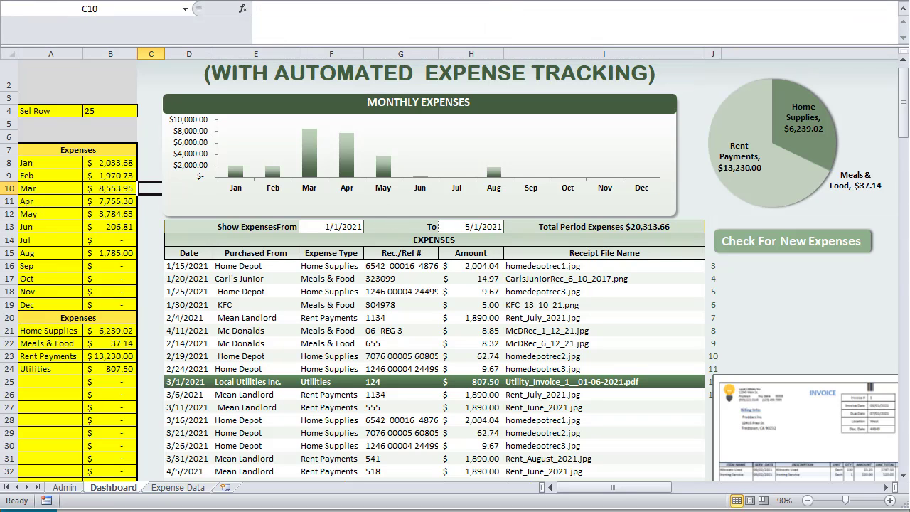
click(243, 2)
click(388, 25)
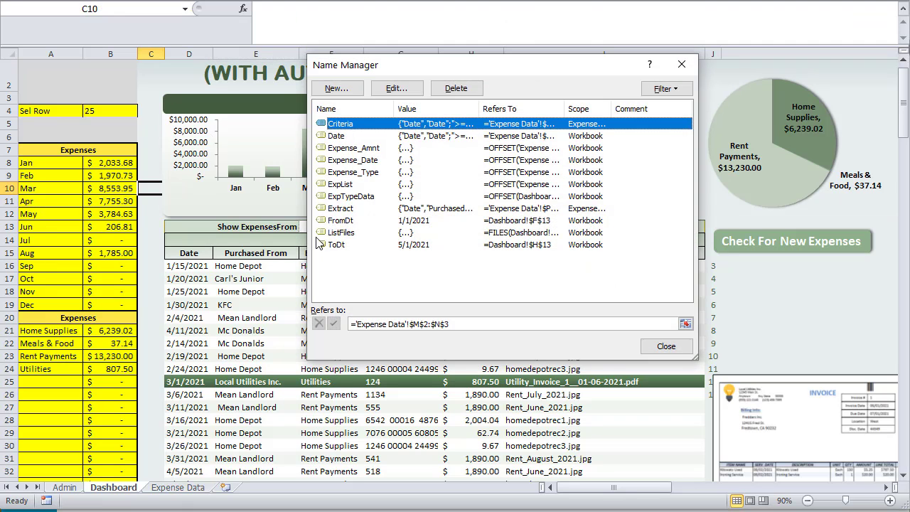
click(364, 199)
key(Tab)
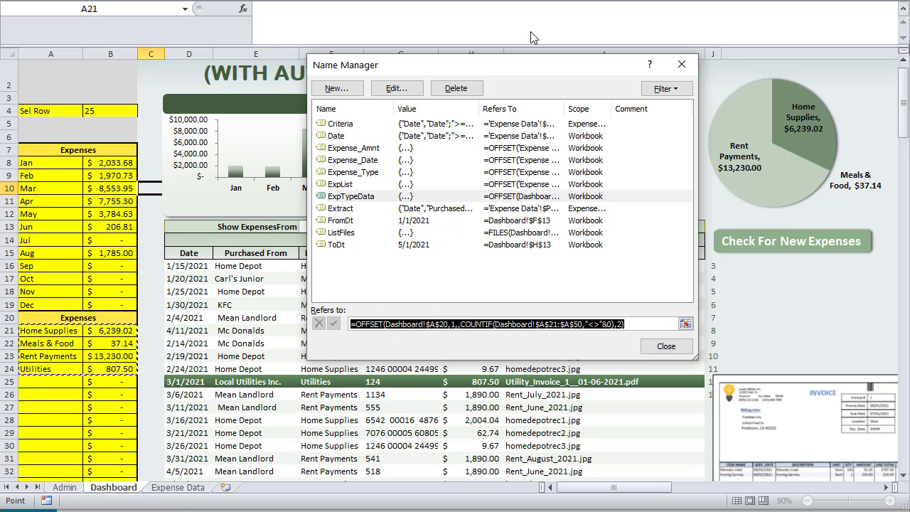
drag(520, 70, 433, 34)
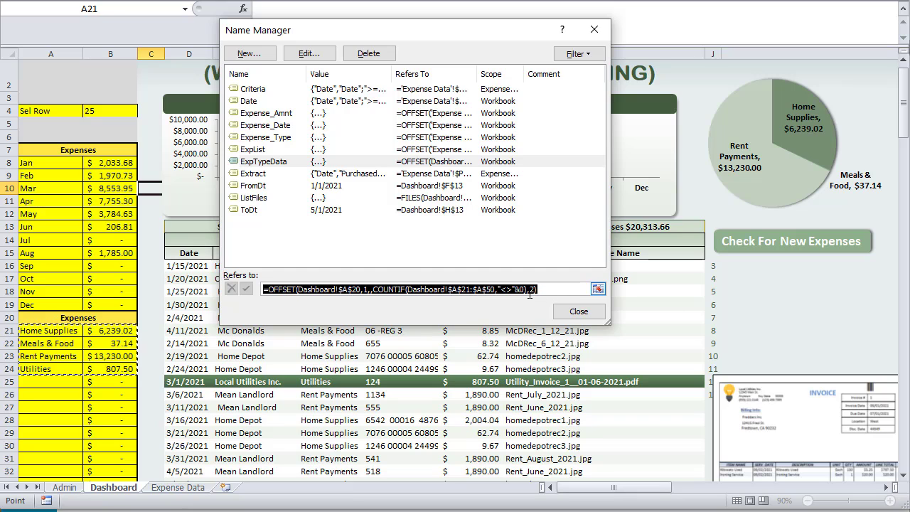
click(577, 311)
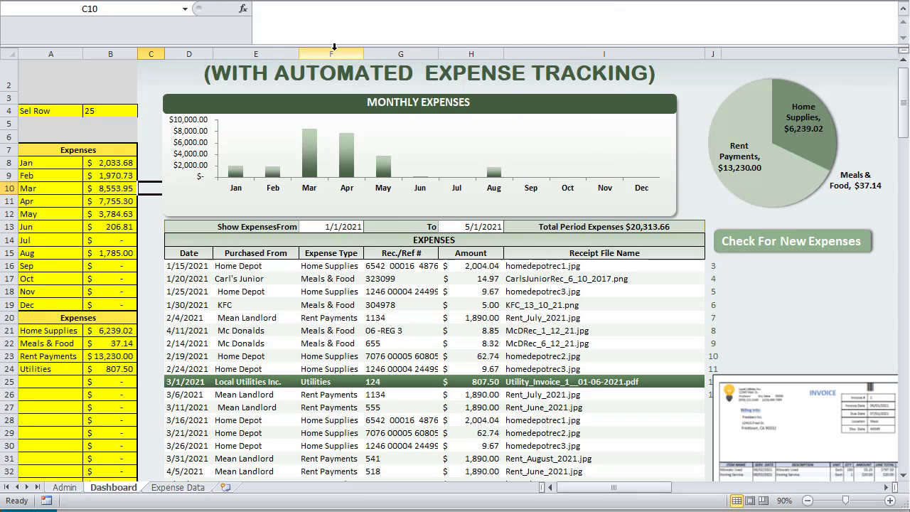
Insert a 2-D pie chart and set its data range to ExpTypeData
click(327, 2)
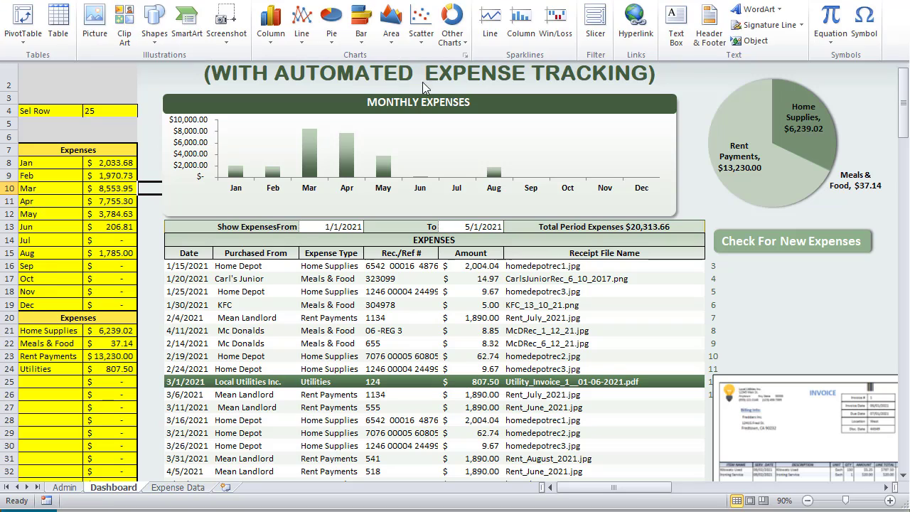
click(330, 25)
click(246, 71)
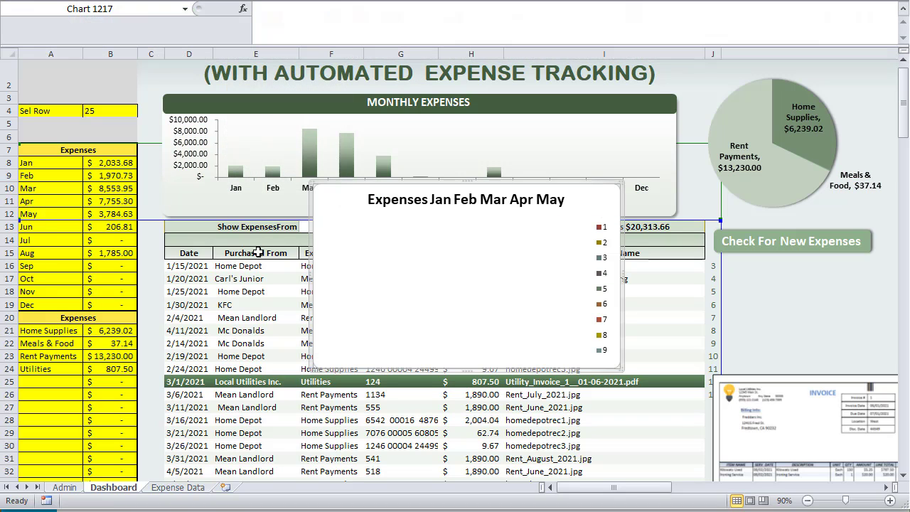
right_click(384, 236)
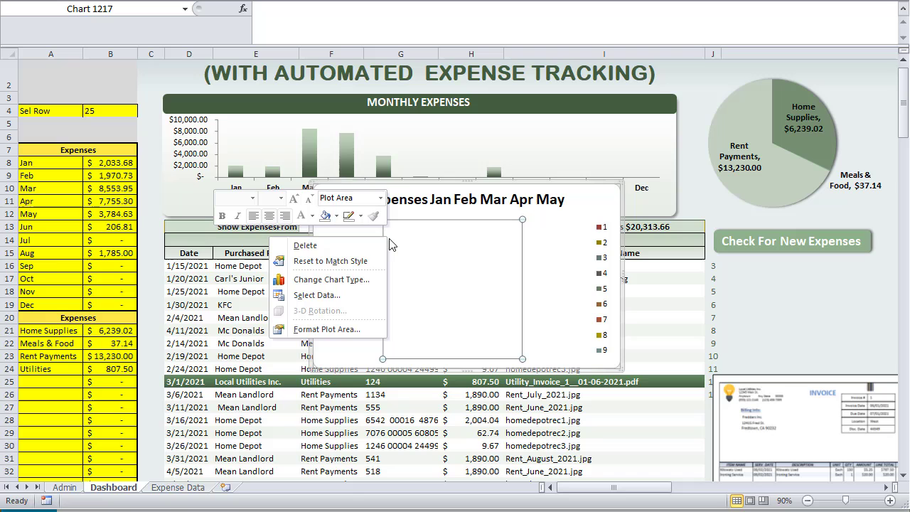
click(355, 296)
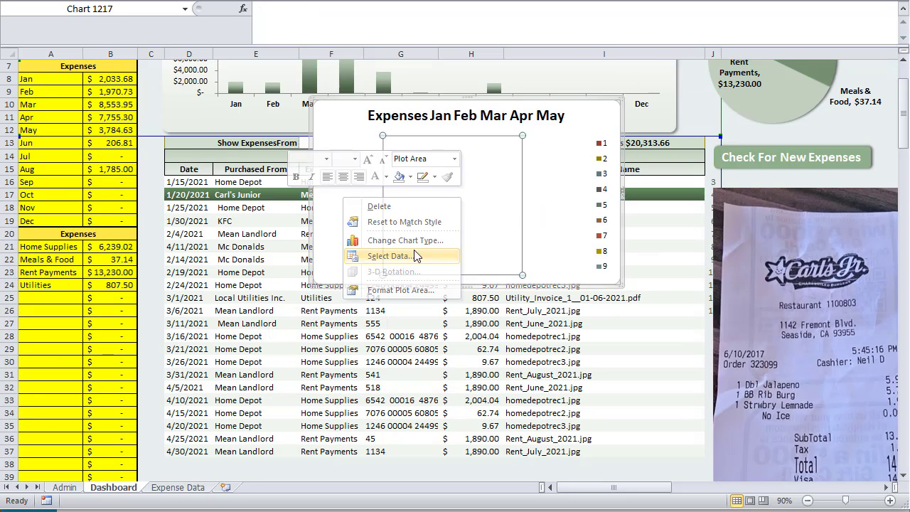
click(386, 254)
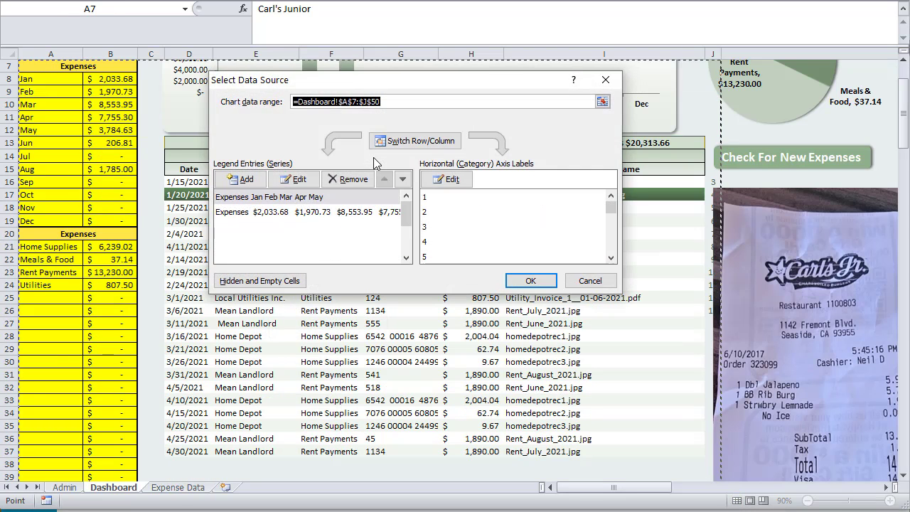
text(ExpTypeData)
click(524, 280)
click(526, 281)
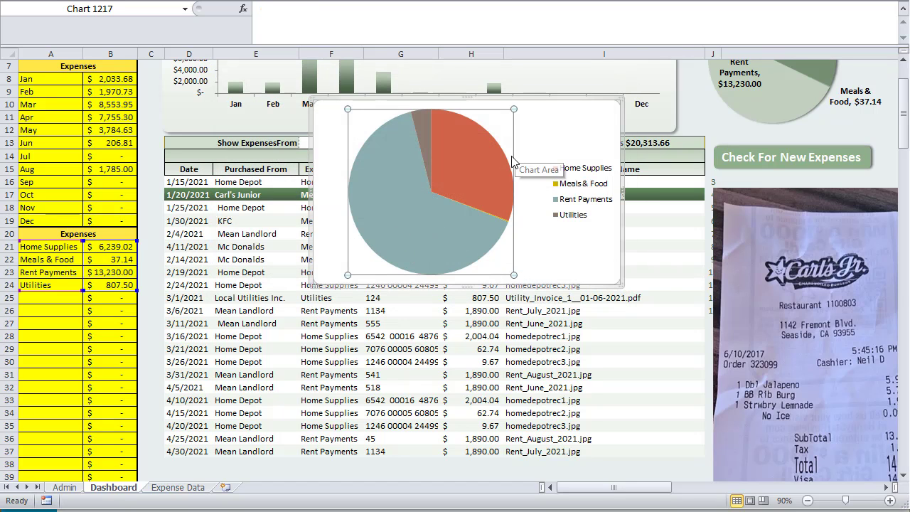
Delete the four-category test pie, leaving the original expense-type pie
click(528, 102)
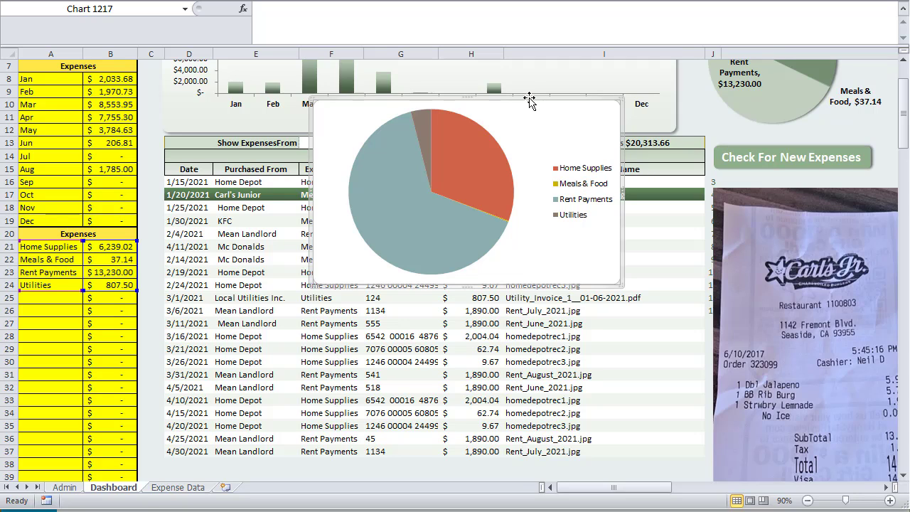
key(Delete)
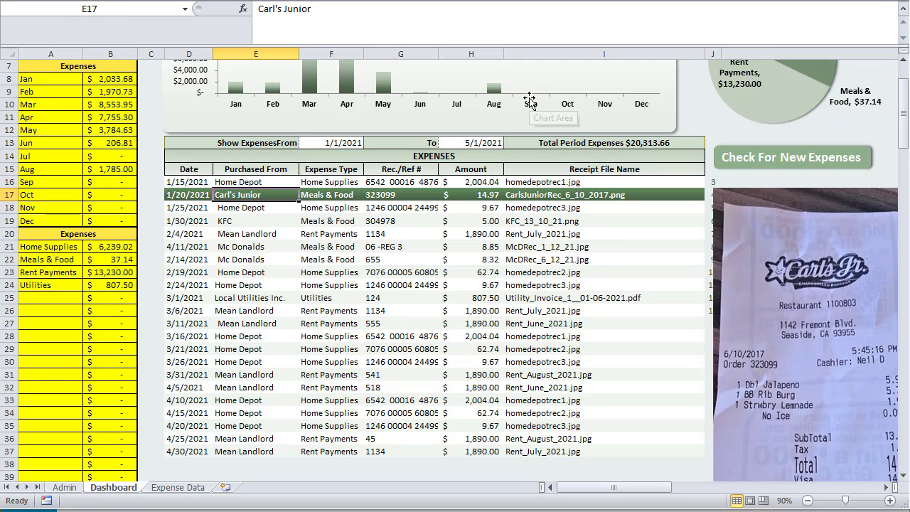
scroll(548, 121, up, 2)
click(737, 192)
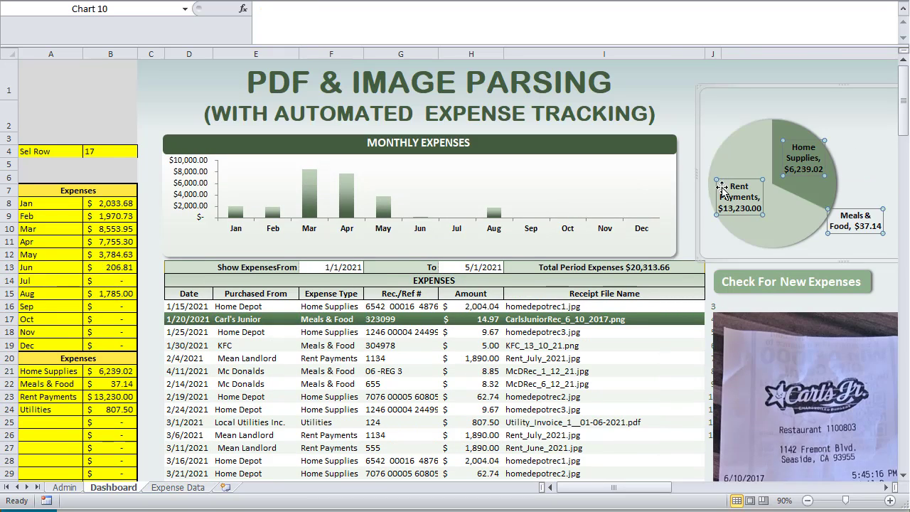
Run Check For New Expenses and dismiss the '0 Expense Entries have been added' message
scroll(711, 190, down, 2)
scroll(711, 190, up, 2)
drag(791, 43, 790, 16)
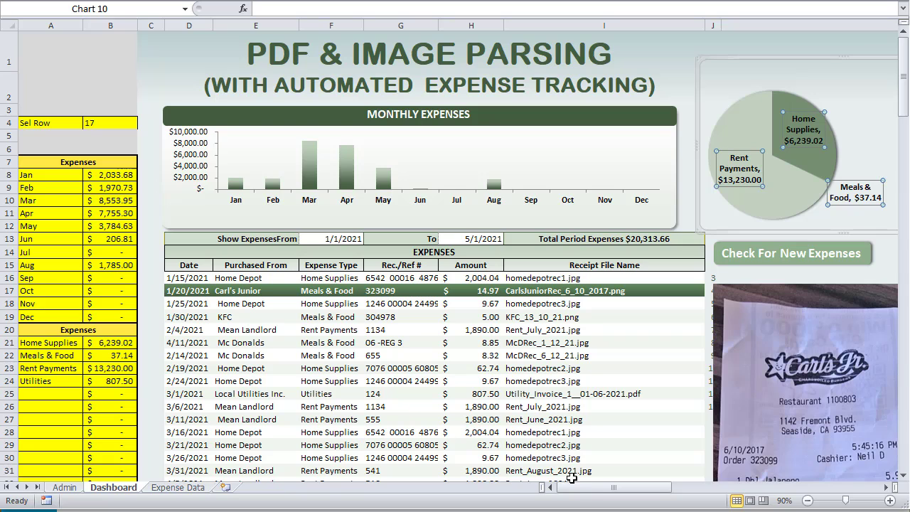
drag(592, 488, 629, 496)
click(882, 333)
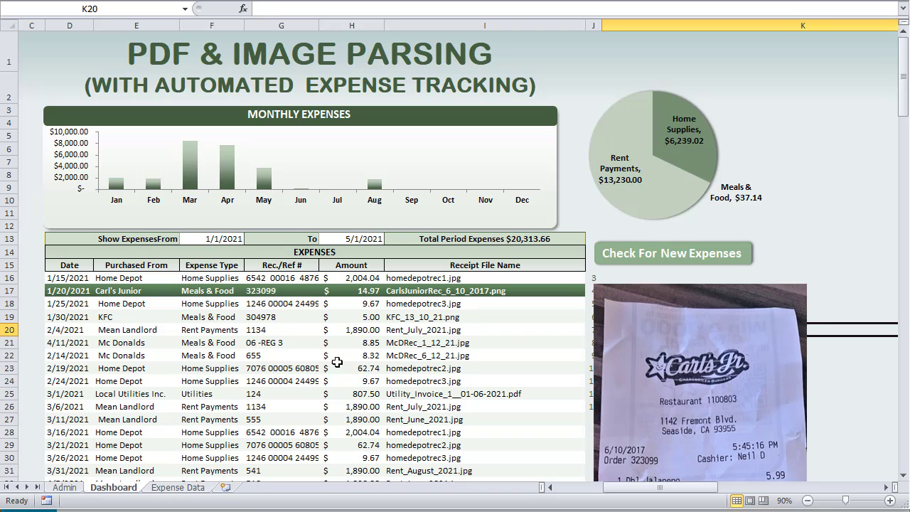
click(668, 260)
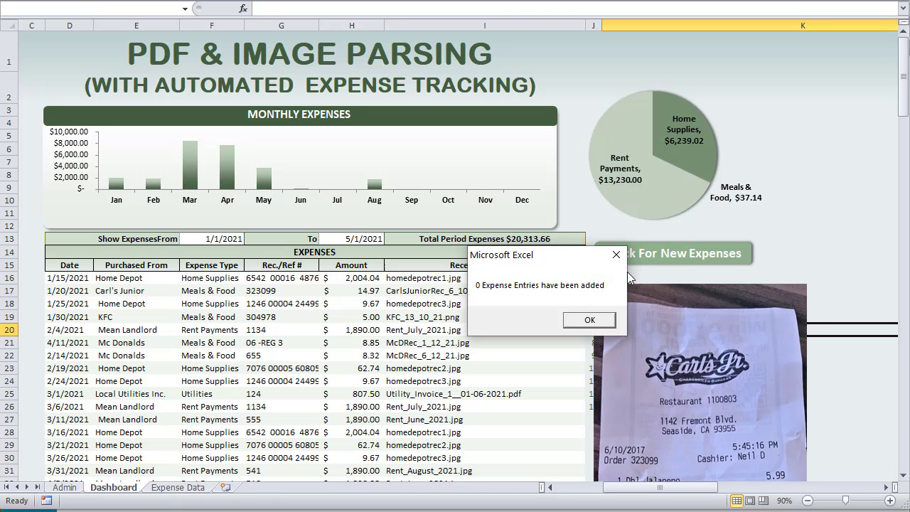
click(587, 321)
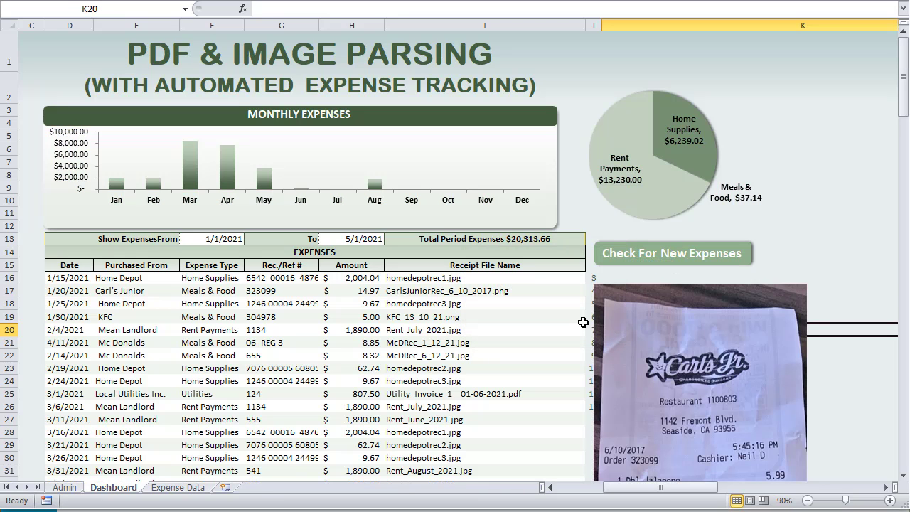